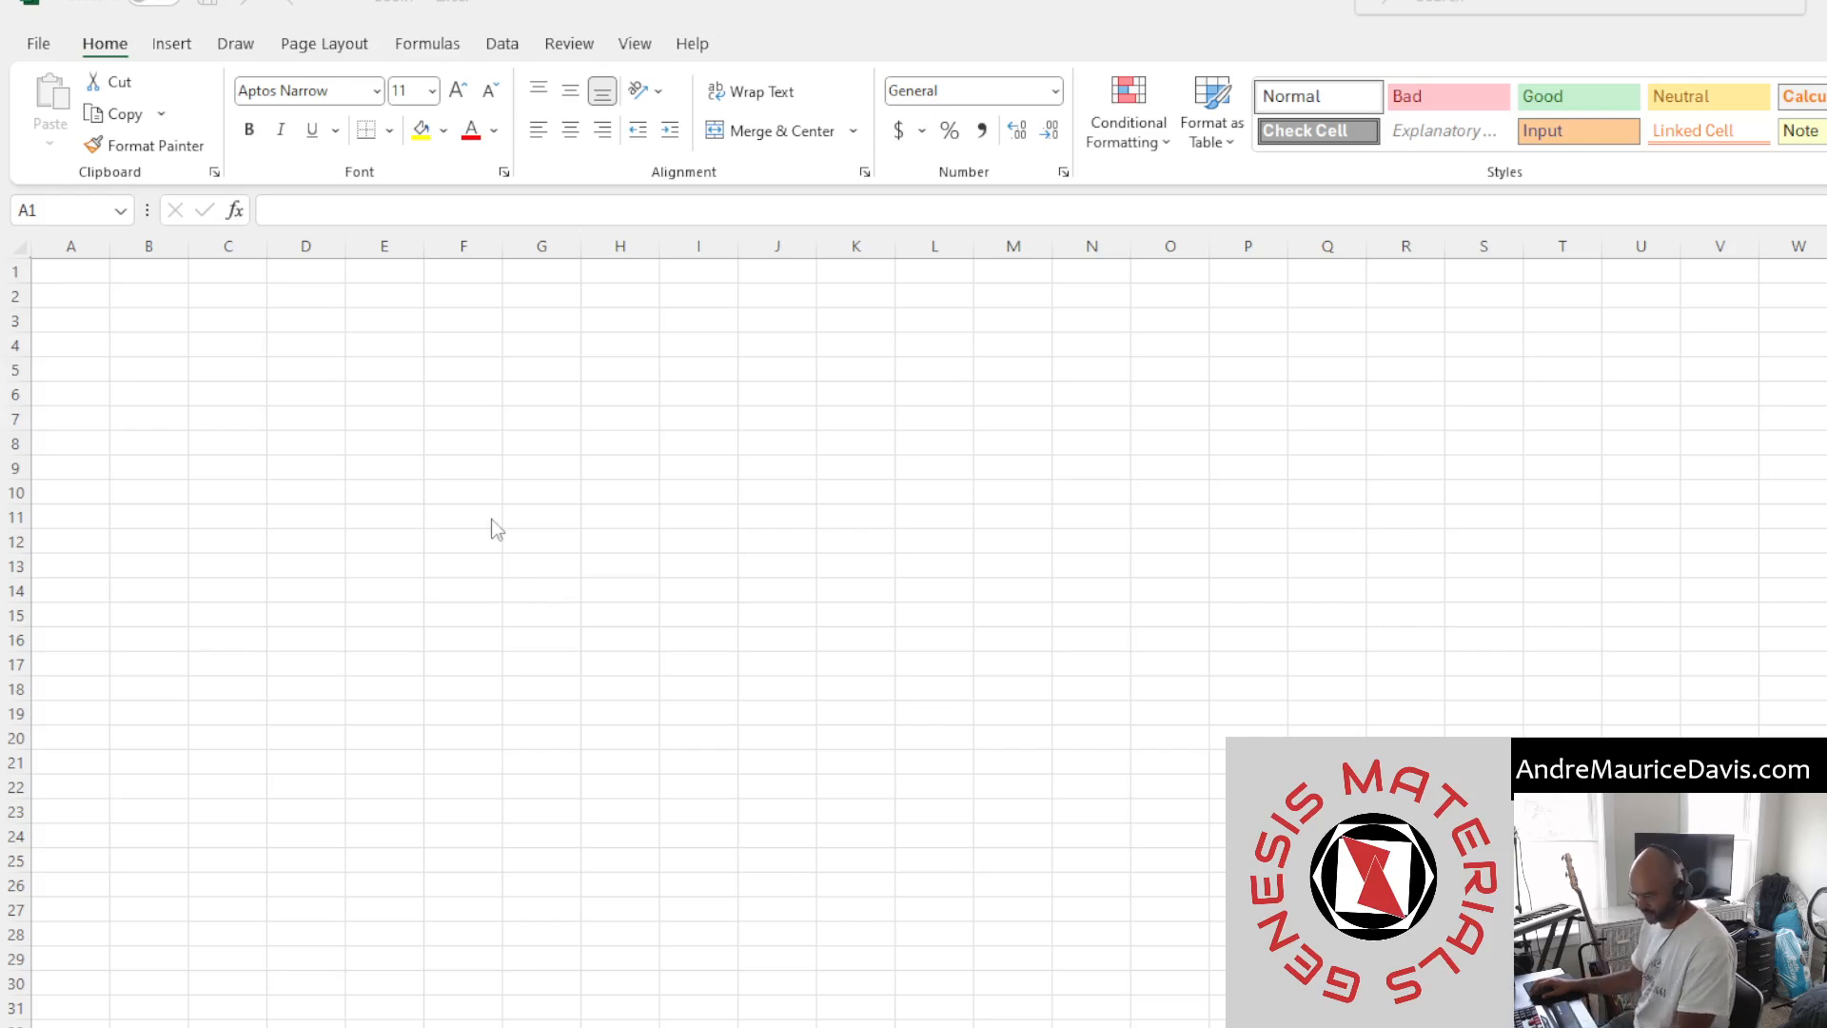
Enter the headers "Quote Date" in A1 and "Sold Date" in B1, and autofit column A
{"action": "left_click", "coordinate": [91, 271]}
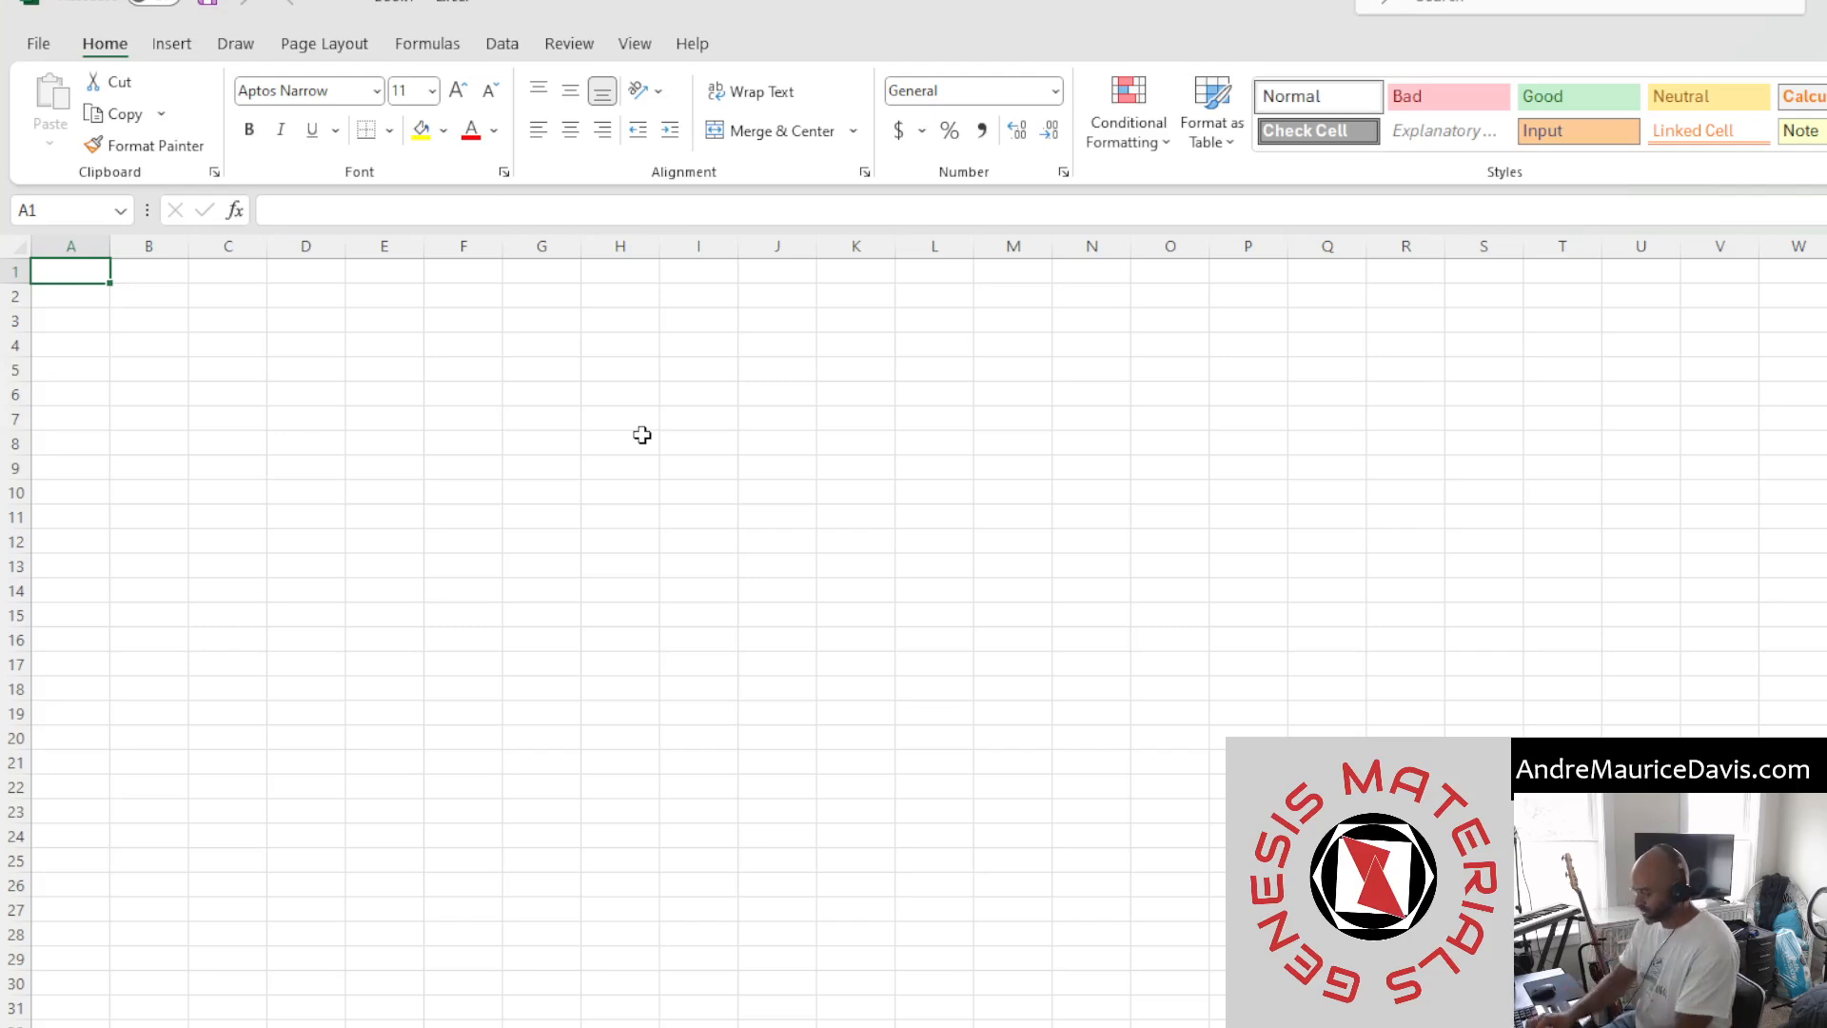
{"action": "type", "text": "Quot"}
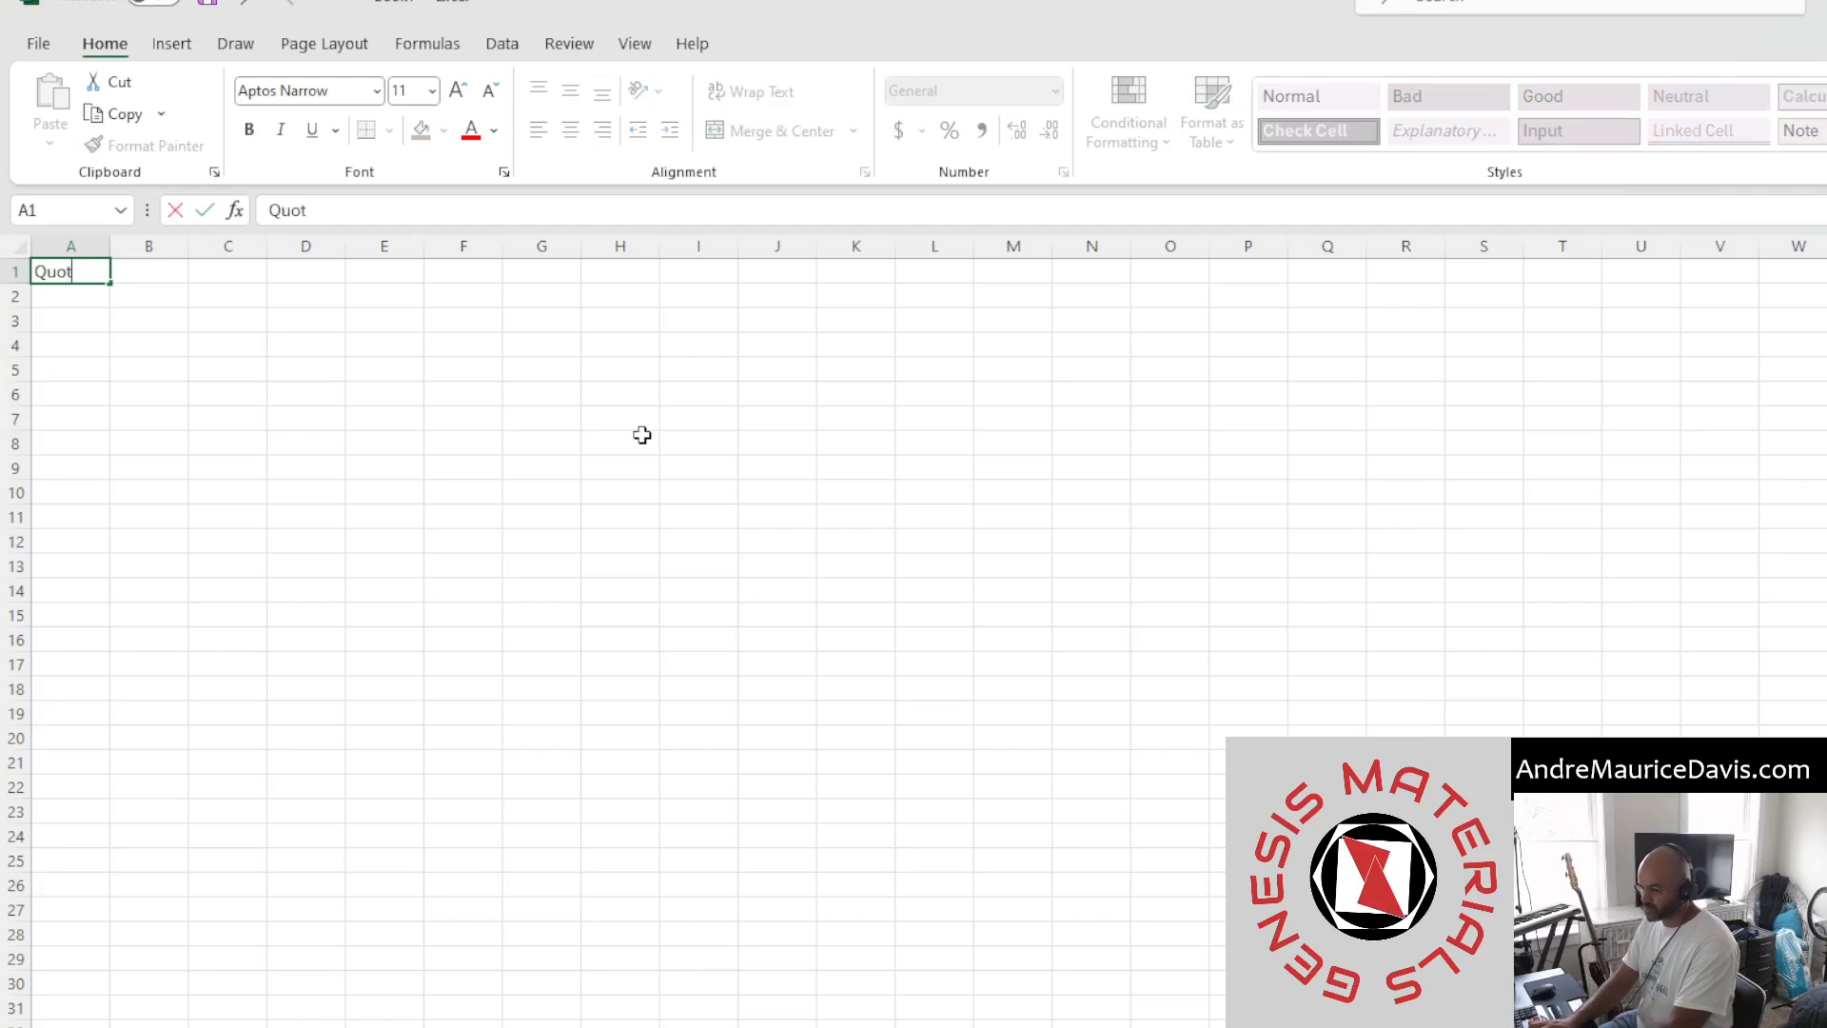
{"action": "type", "text": "e Date"}
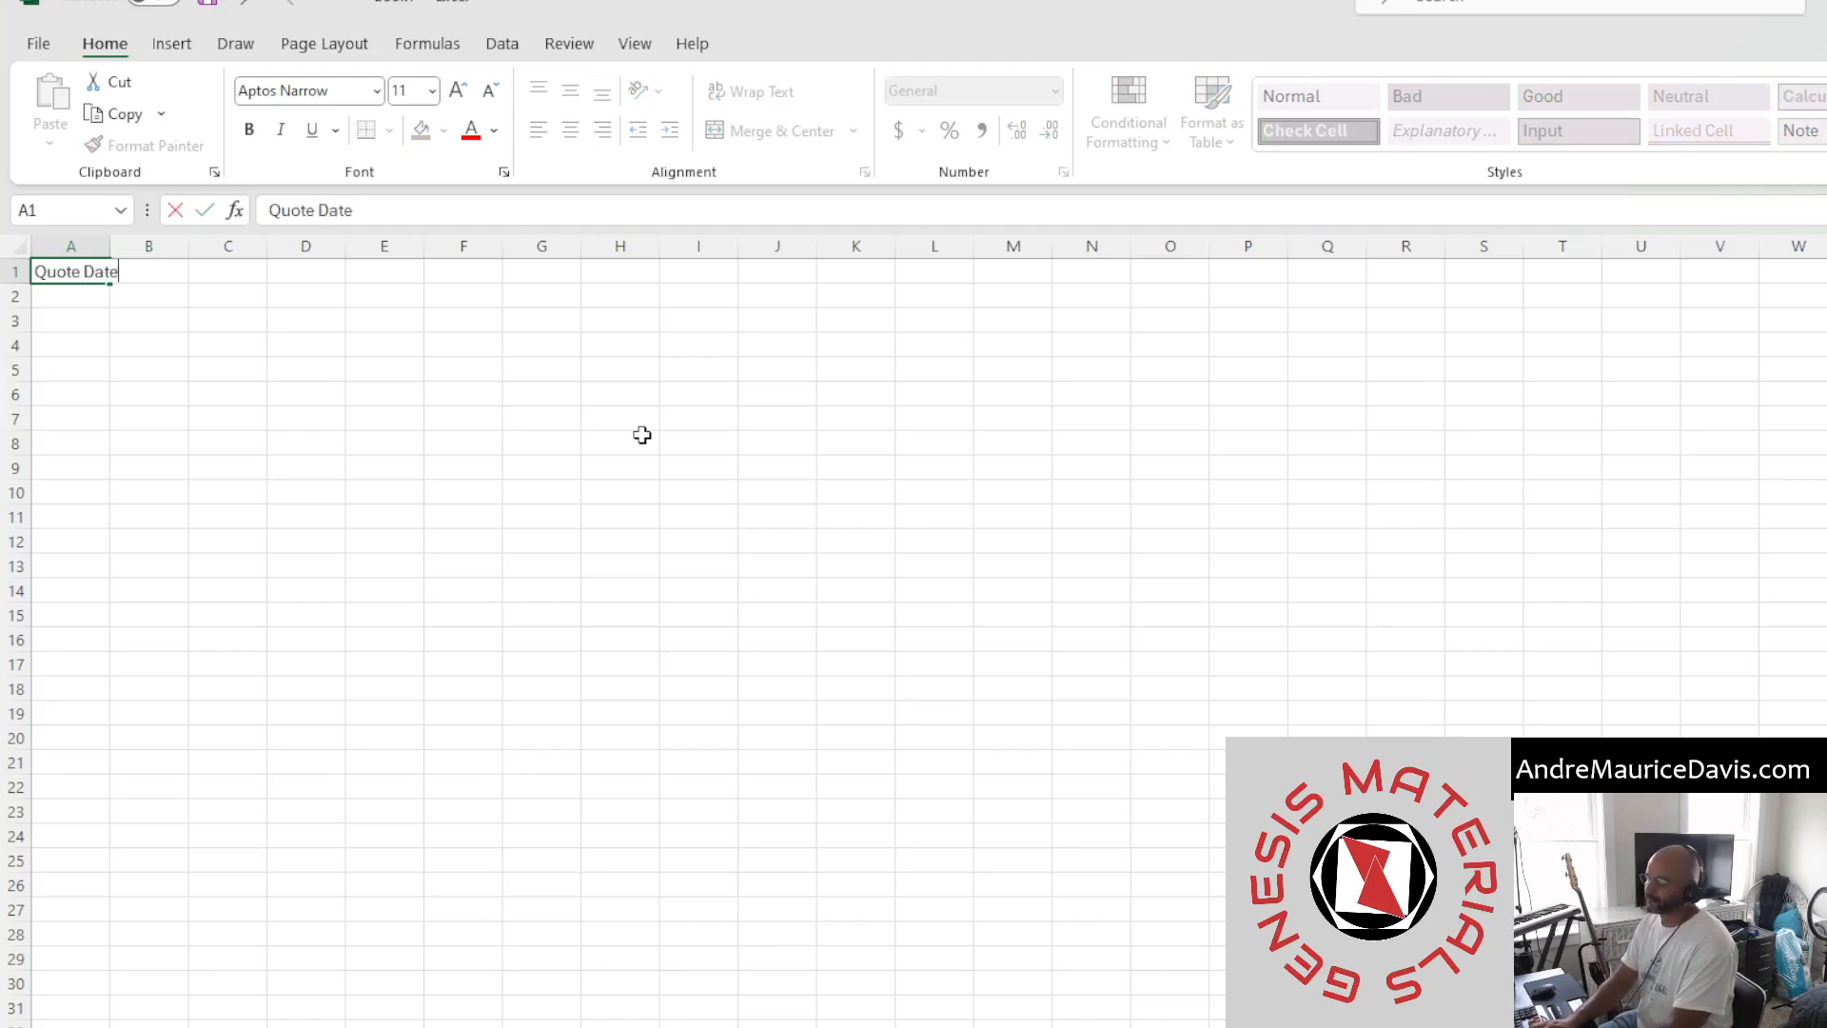
{"action": "key", "text": "Tab"}
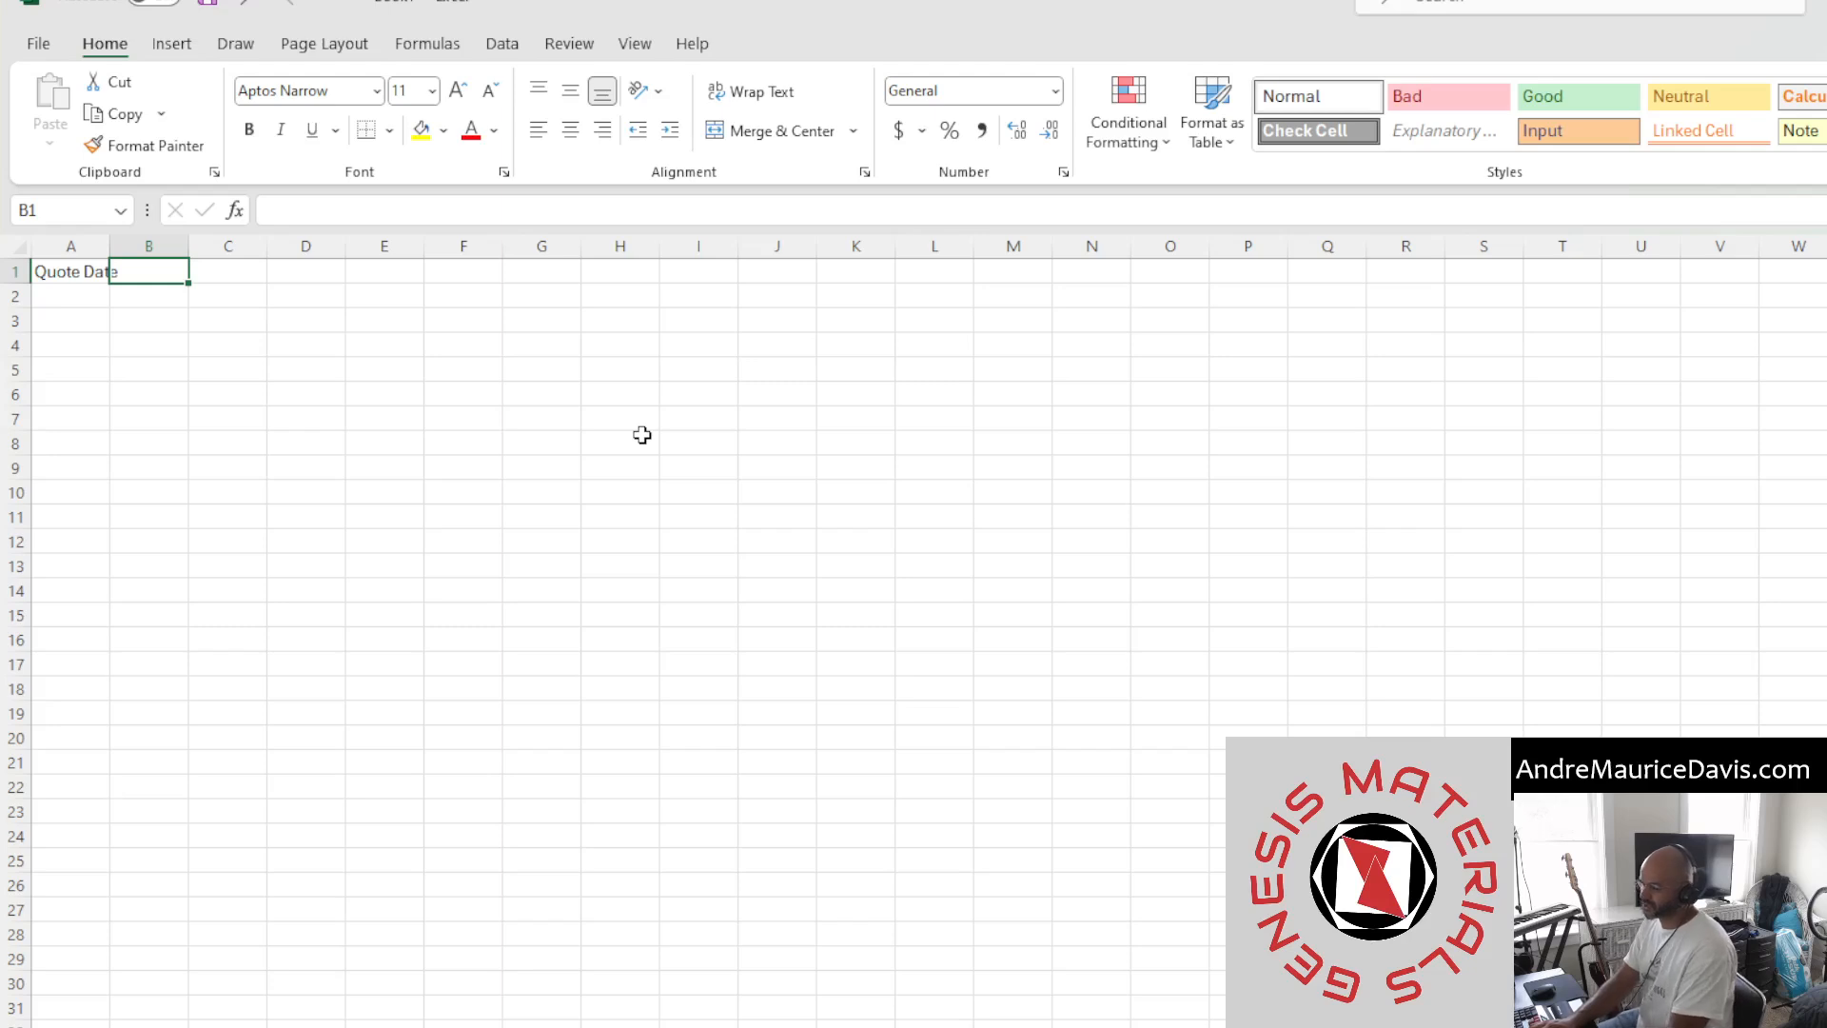
{"action": "type", "text": "Sold "}
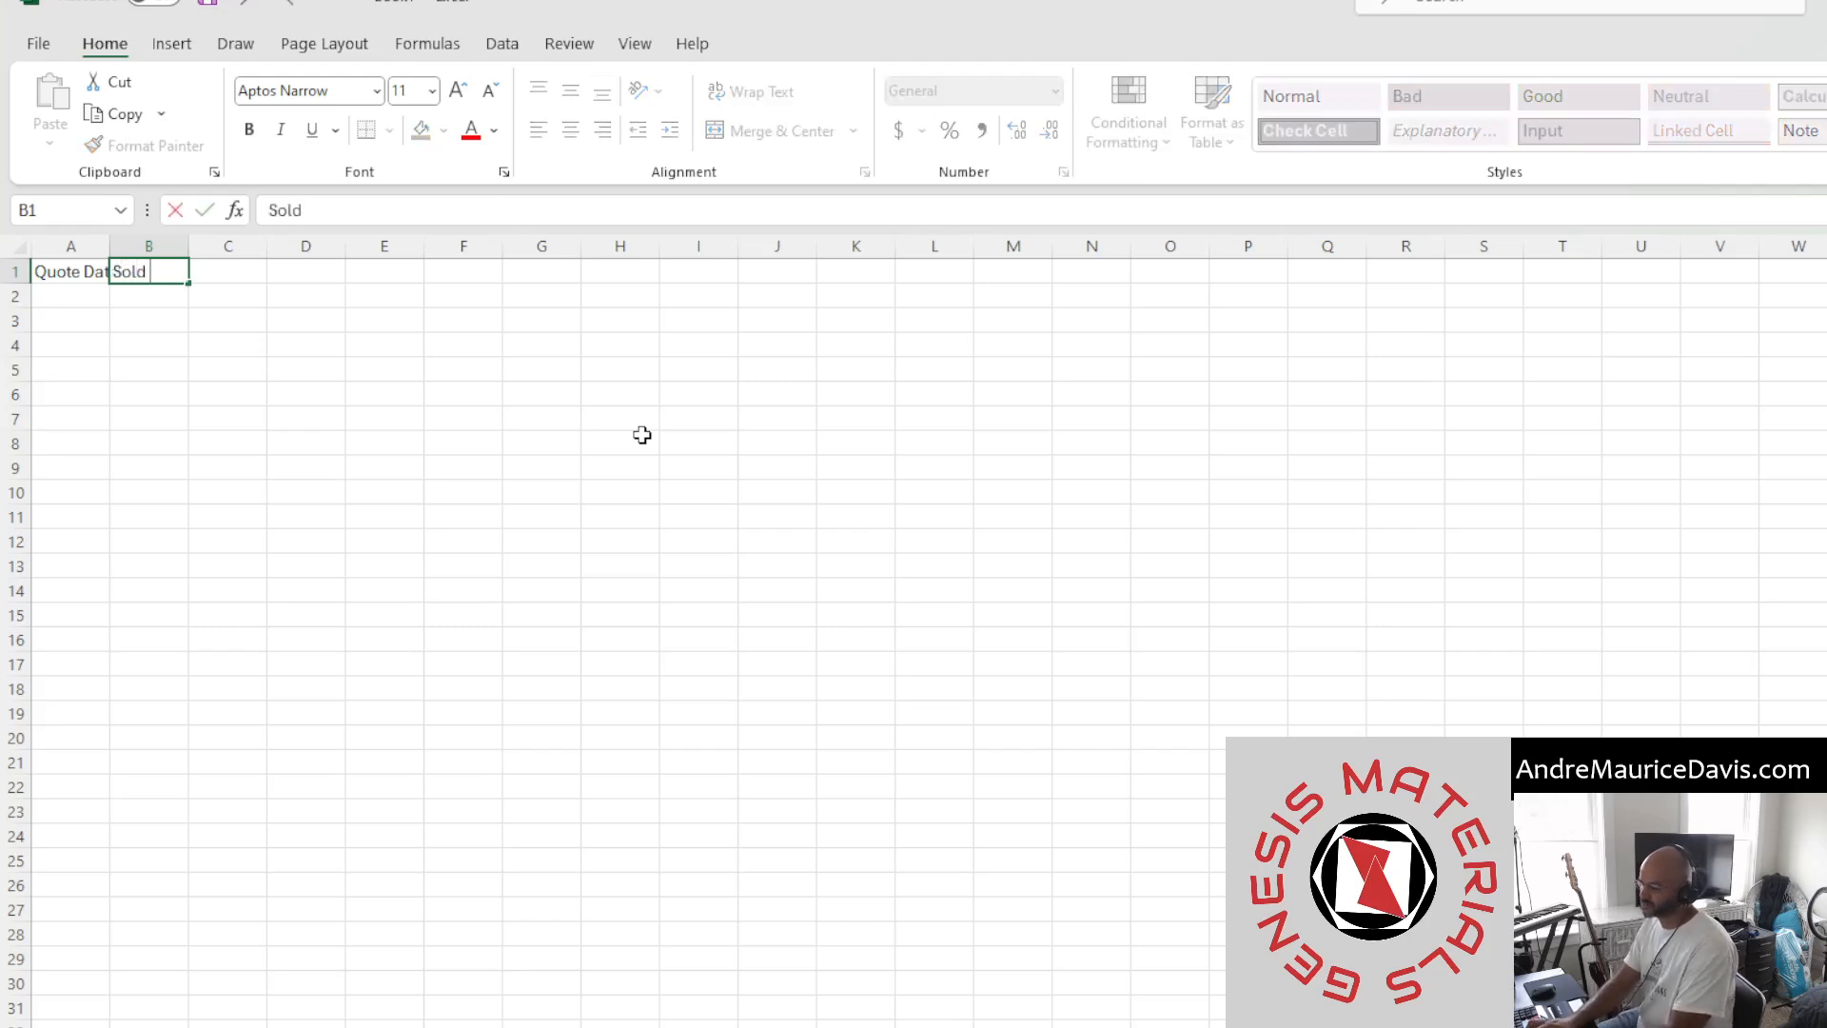
{"action": "type", "text": "Date"}
{"action": "key", "text": "Return"}
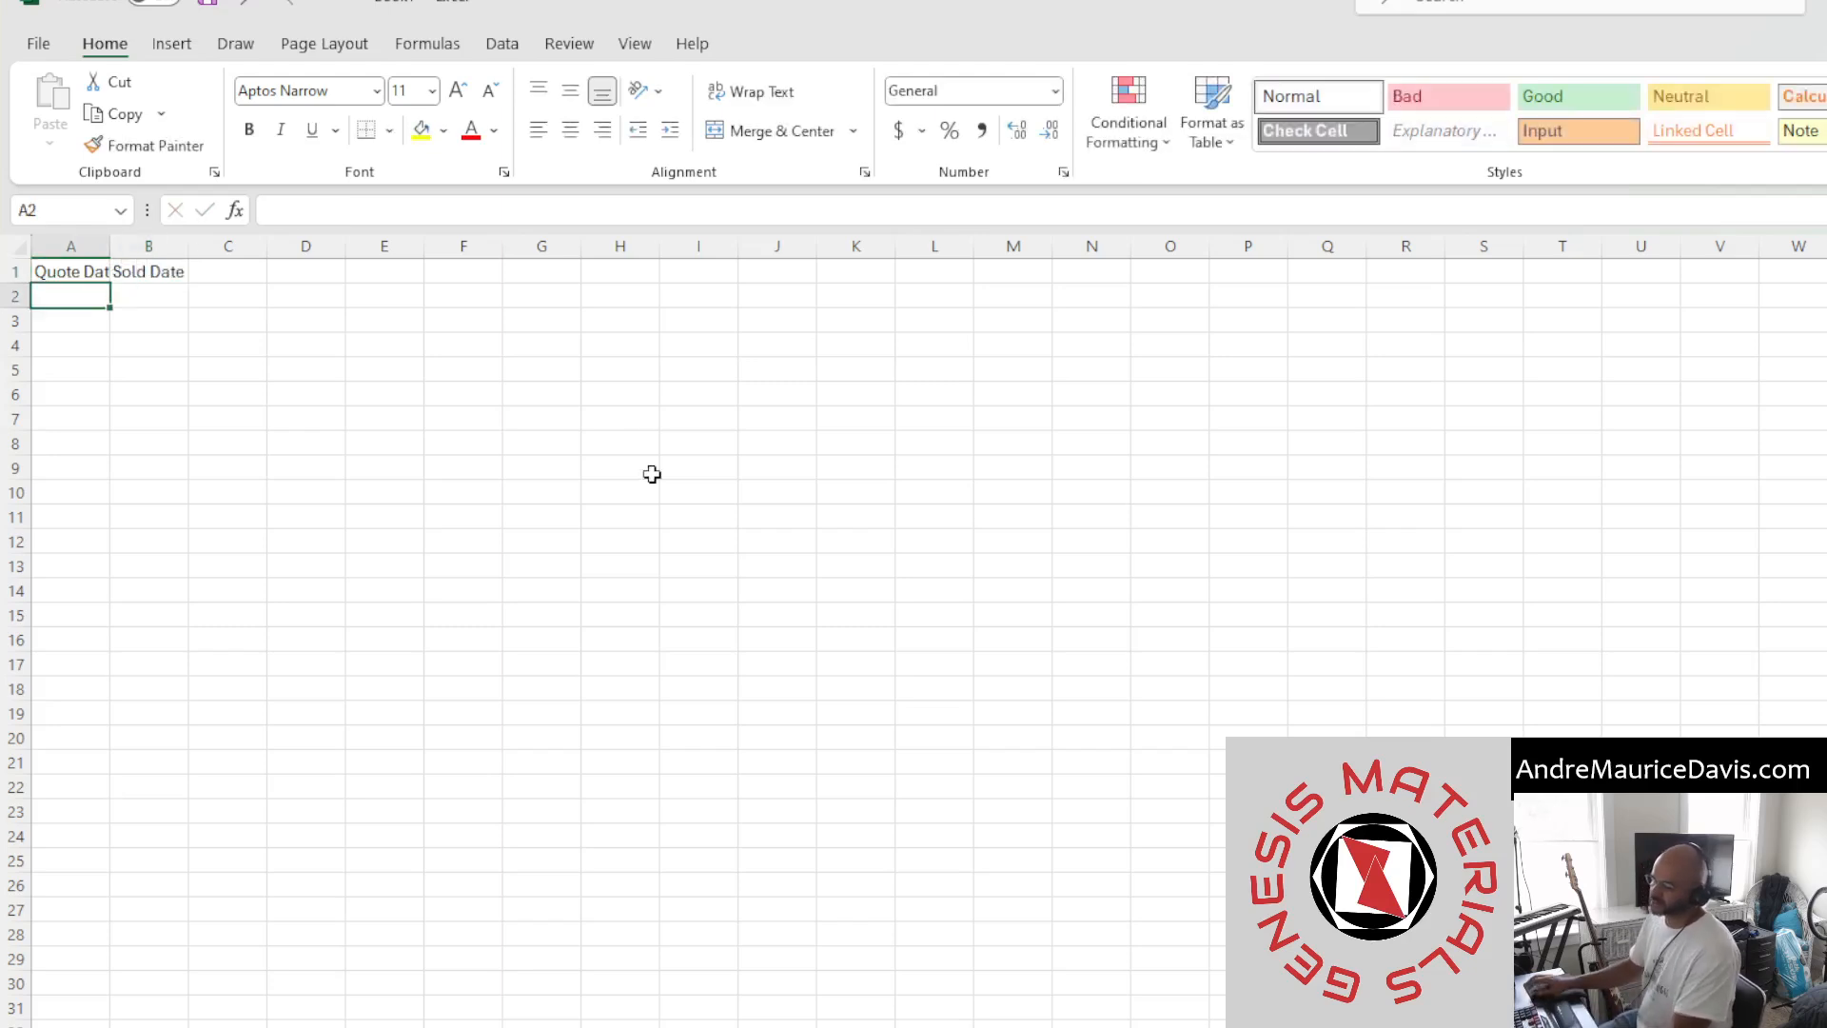
{"action": "double_click", "coordinate": [110, 246]}
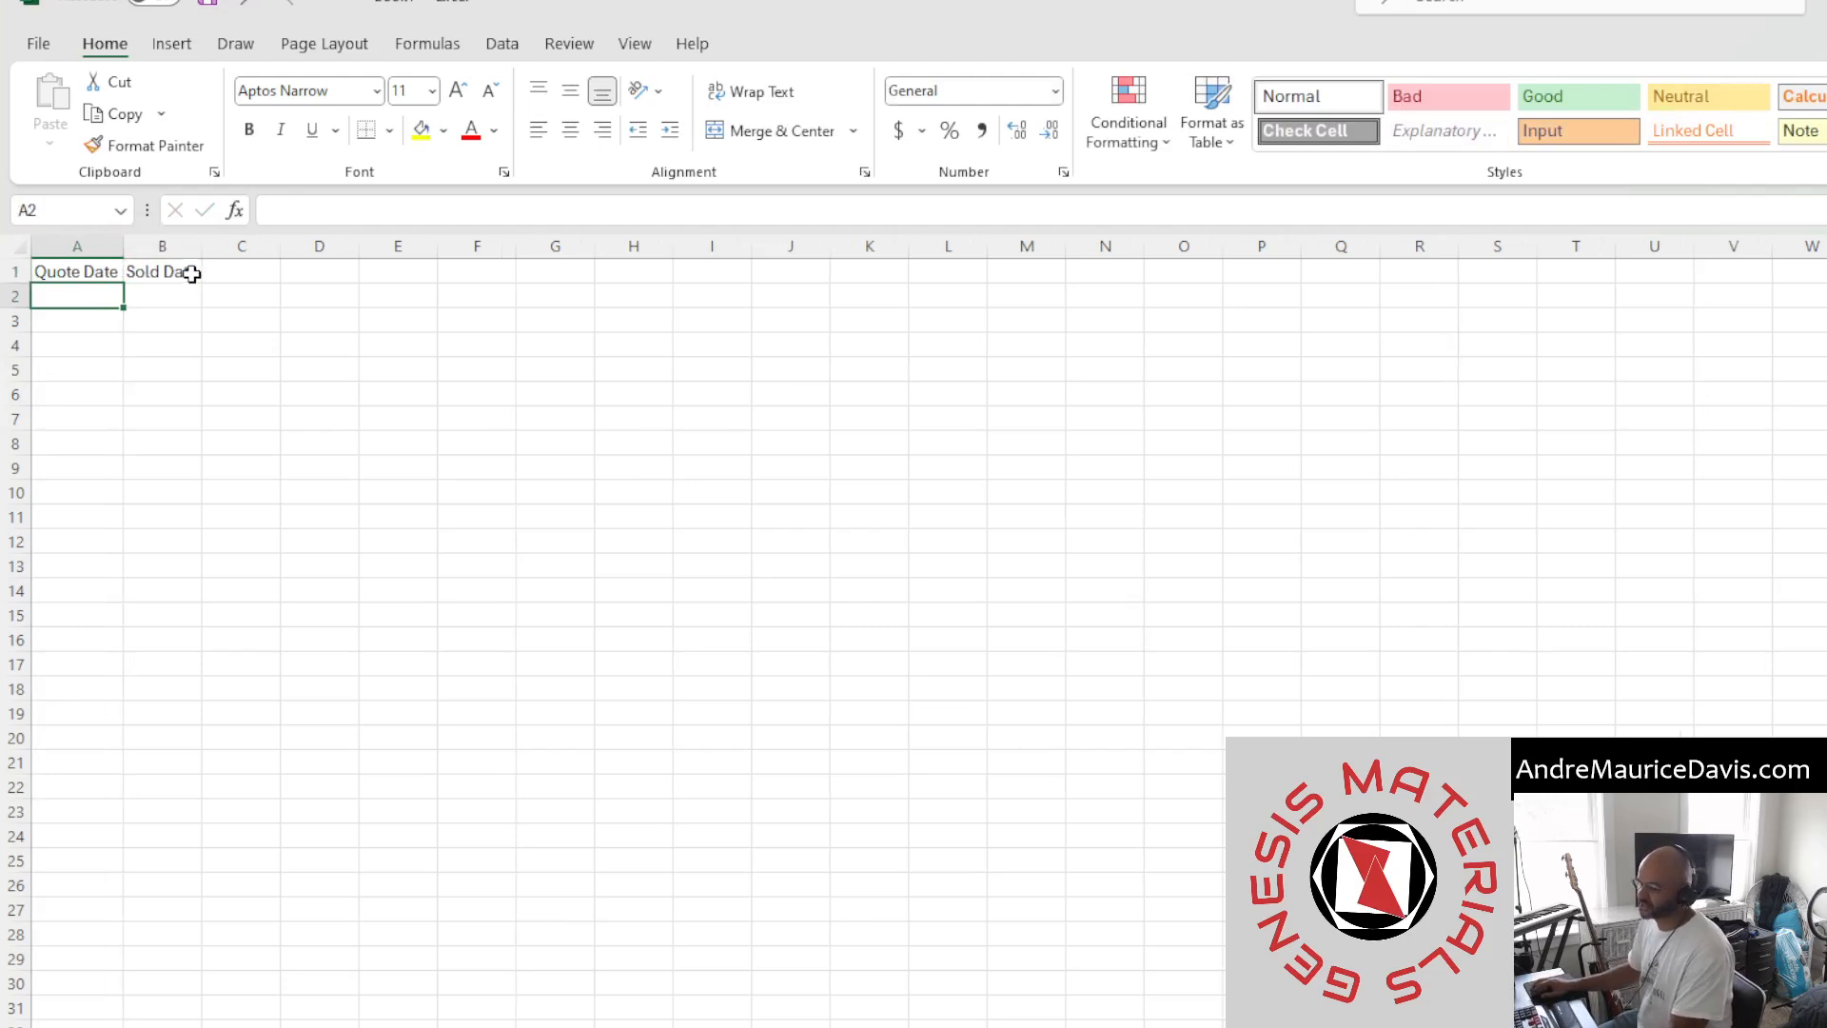
Enter the header "Paid Date" in C1 and widen column C slightly to fit it
{"action": "left_click", "coordinate": [237, 273]}
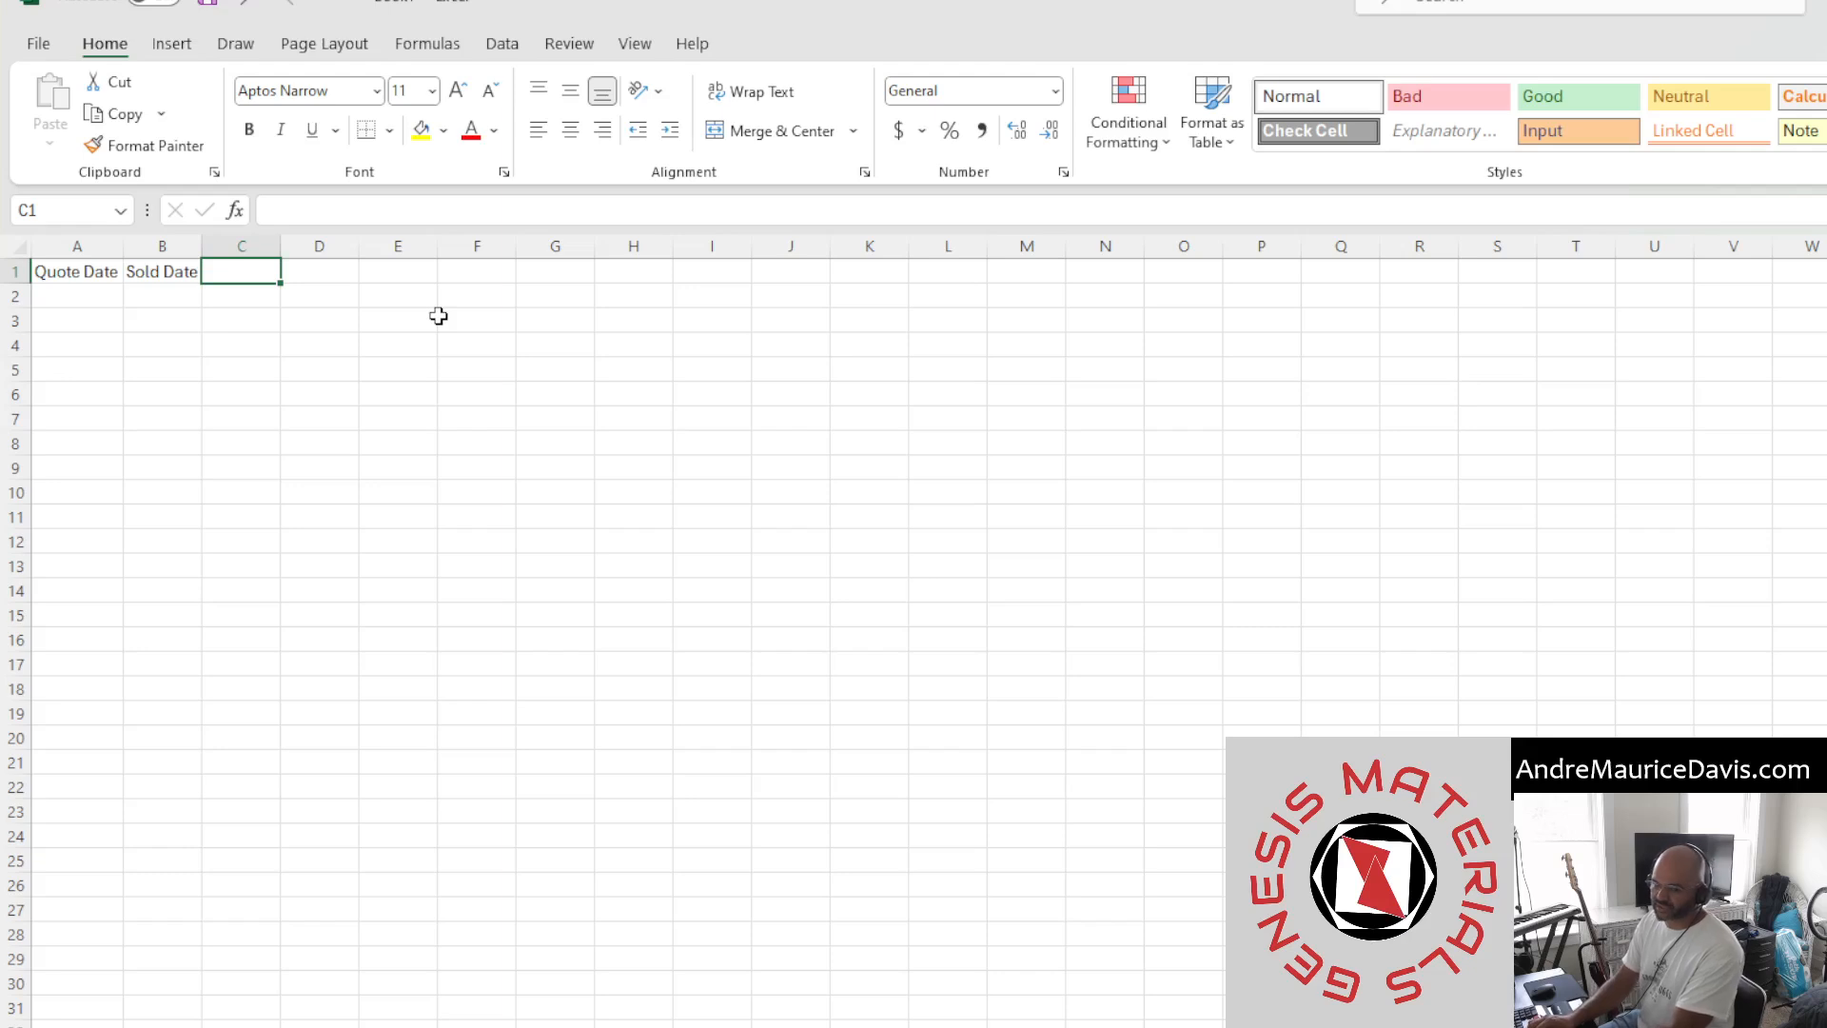
{"action": "type", "text": "Pai"}
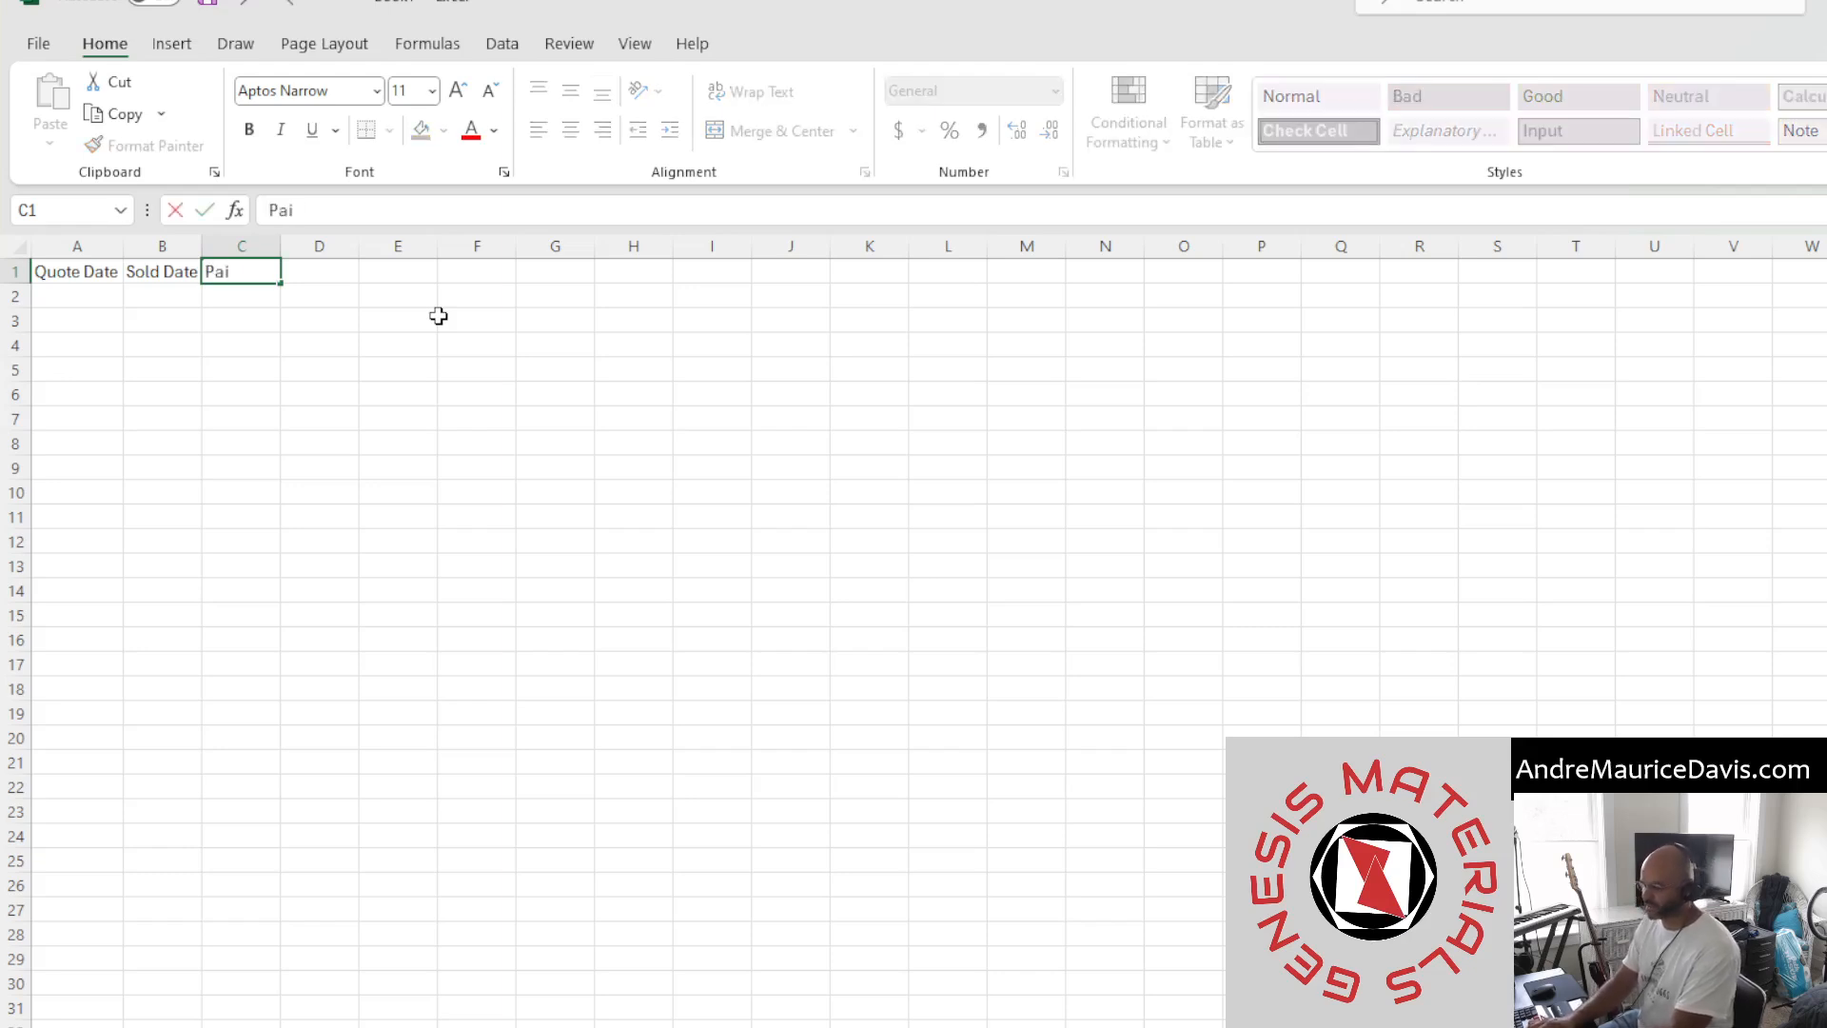
{"action": "type", "text": "d Date"}
{"action": "key", "text": "Return"}
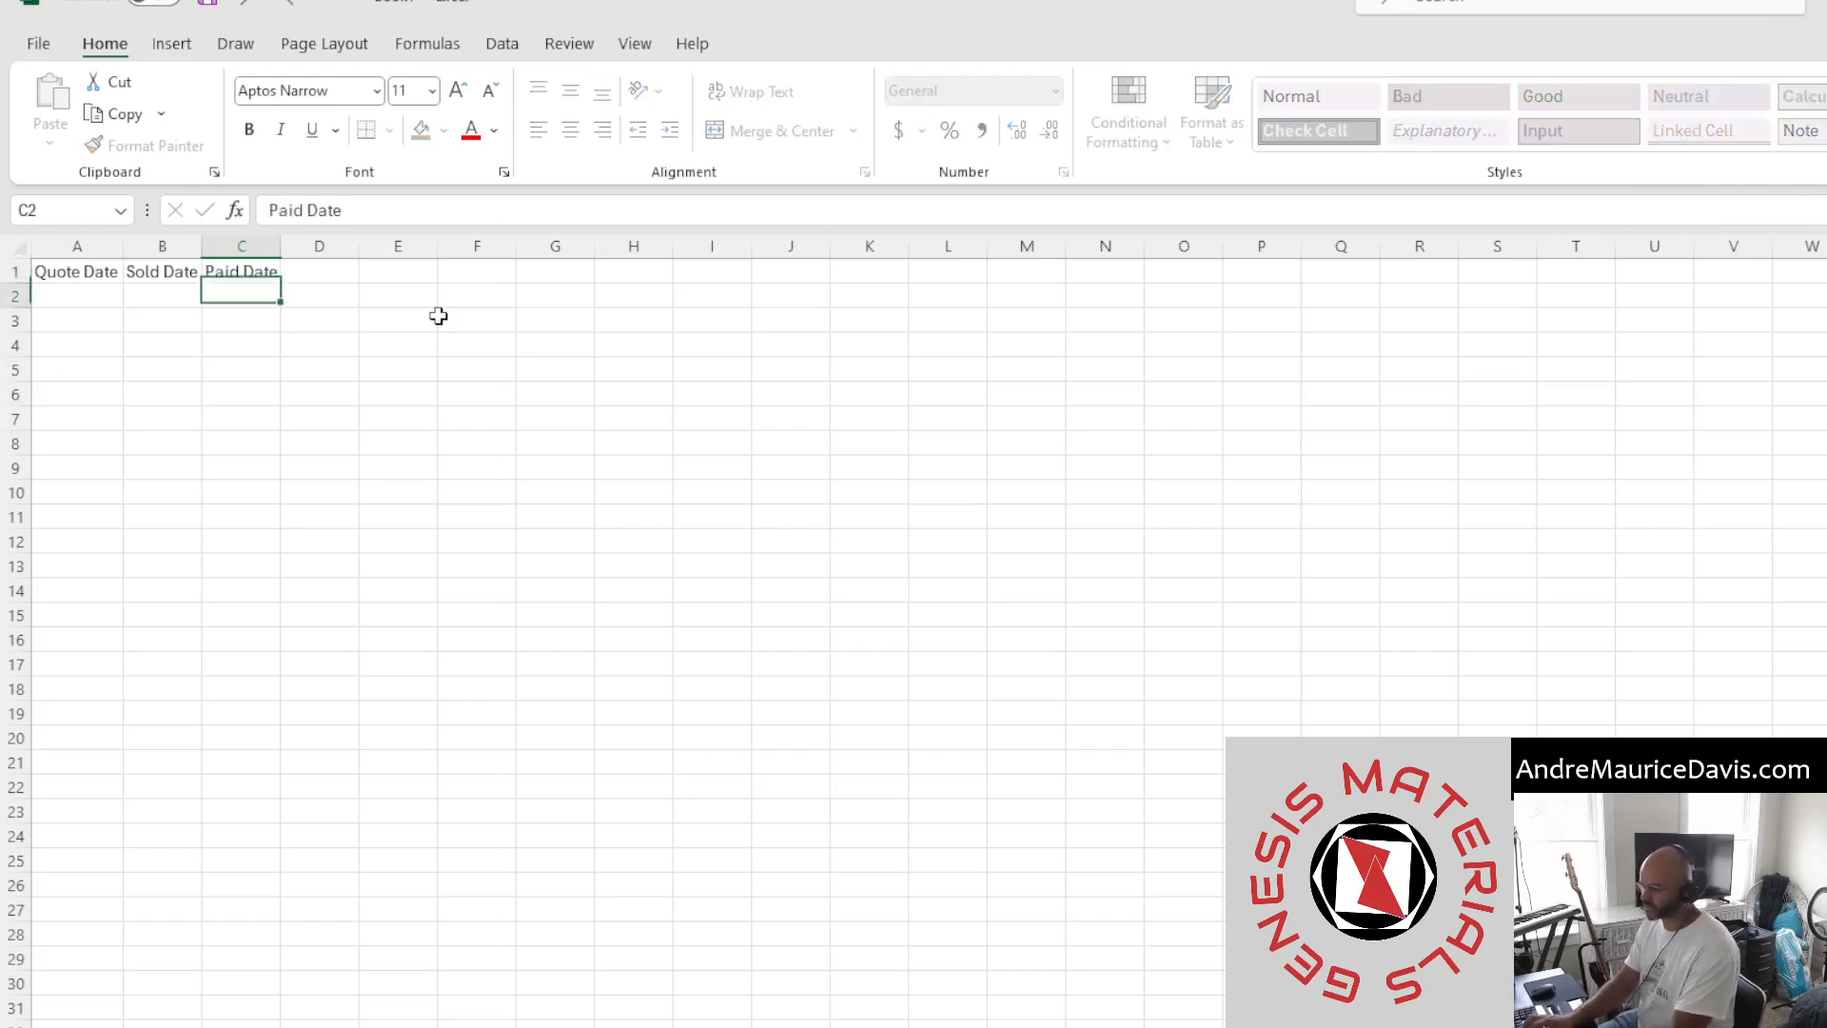
{"action": "left_click", "coordinate": [321, 271]}
{"action": "left_click_drag", "start_coordinate": [280, 244], "coordinate": [283, 244]}
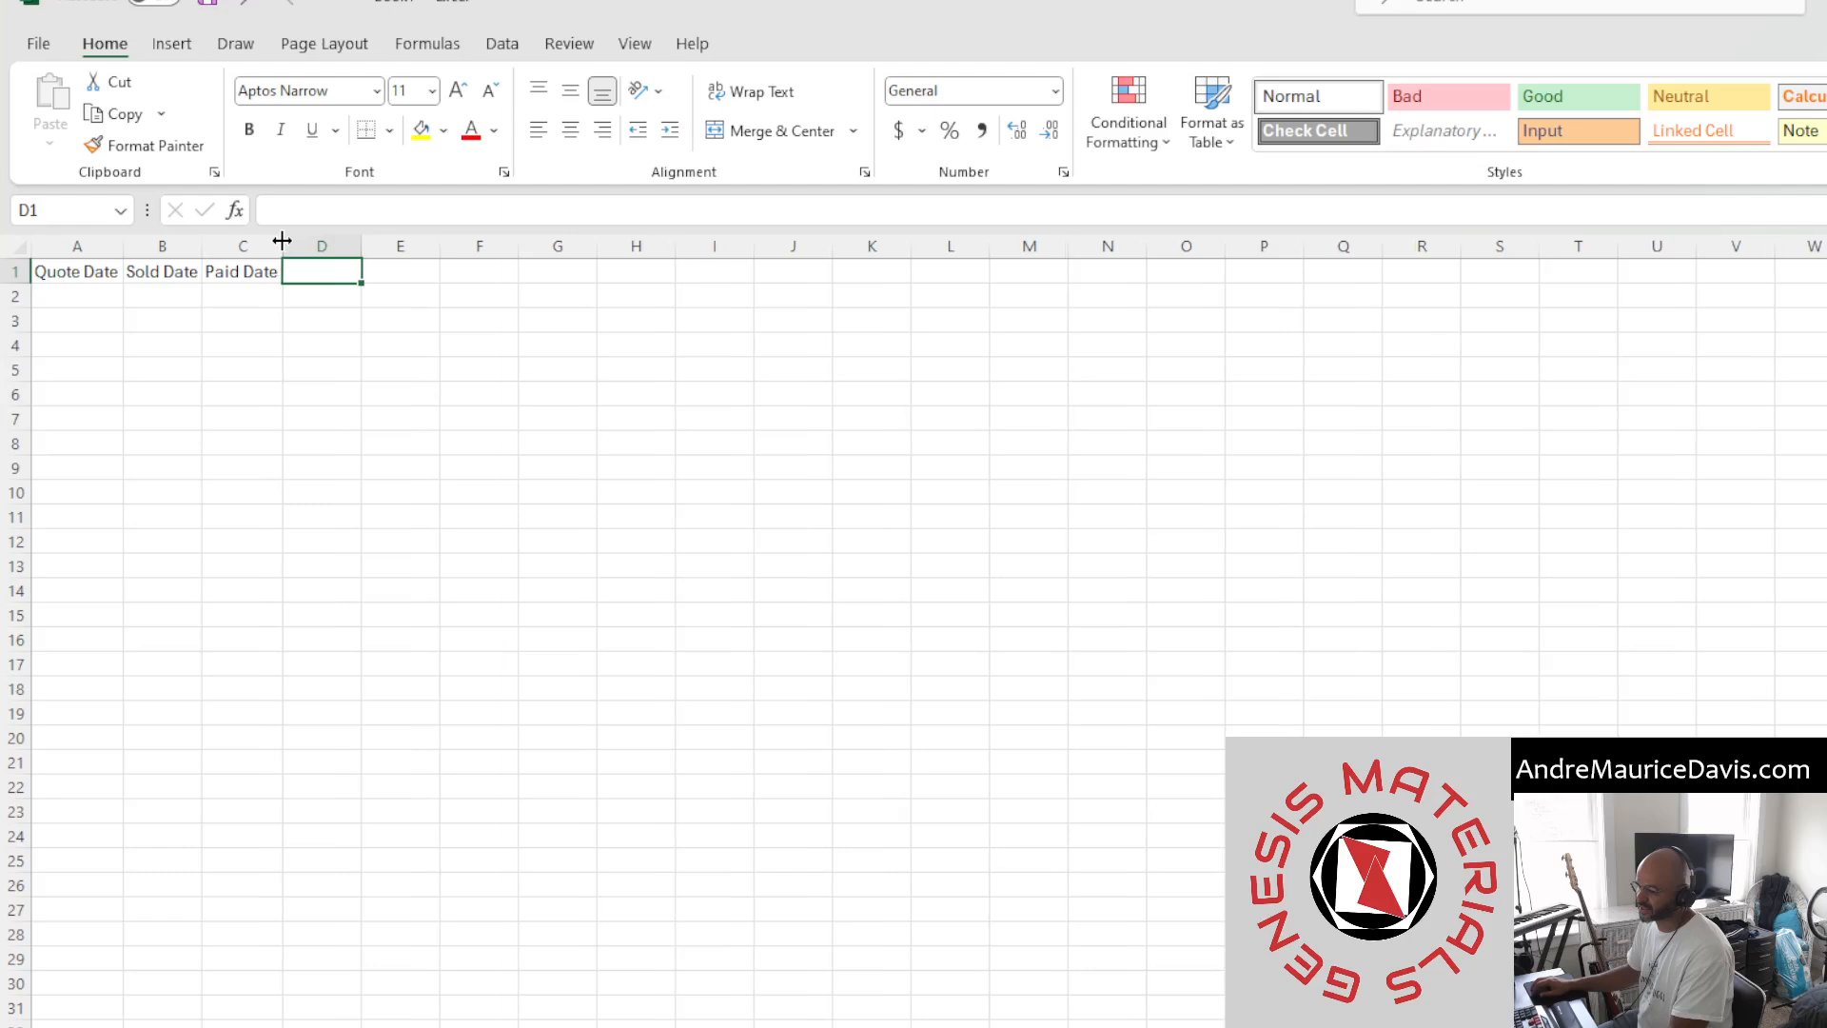
{"action": "left_click_drag", "start_coordinate": [44, 273], "coordinate": [217, 285]}
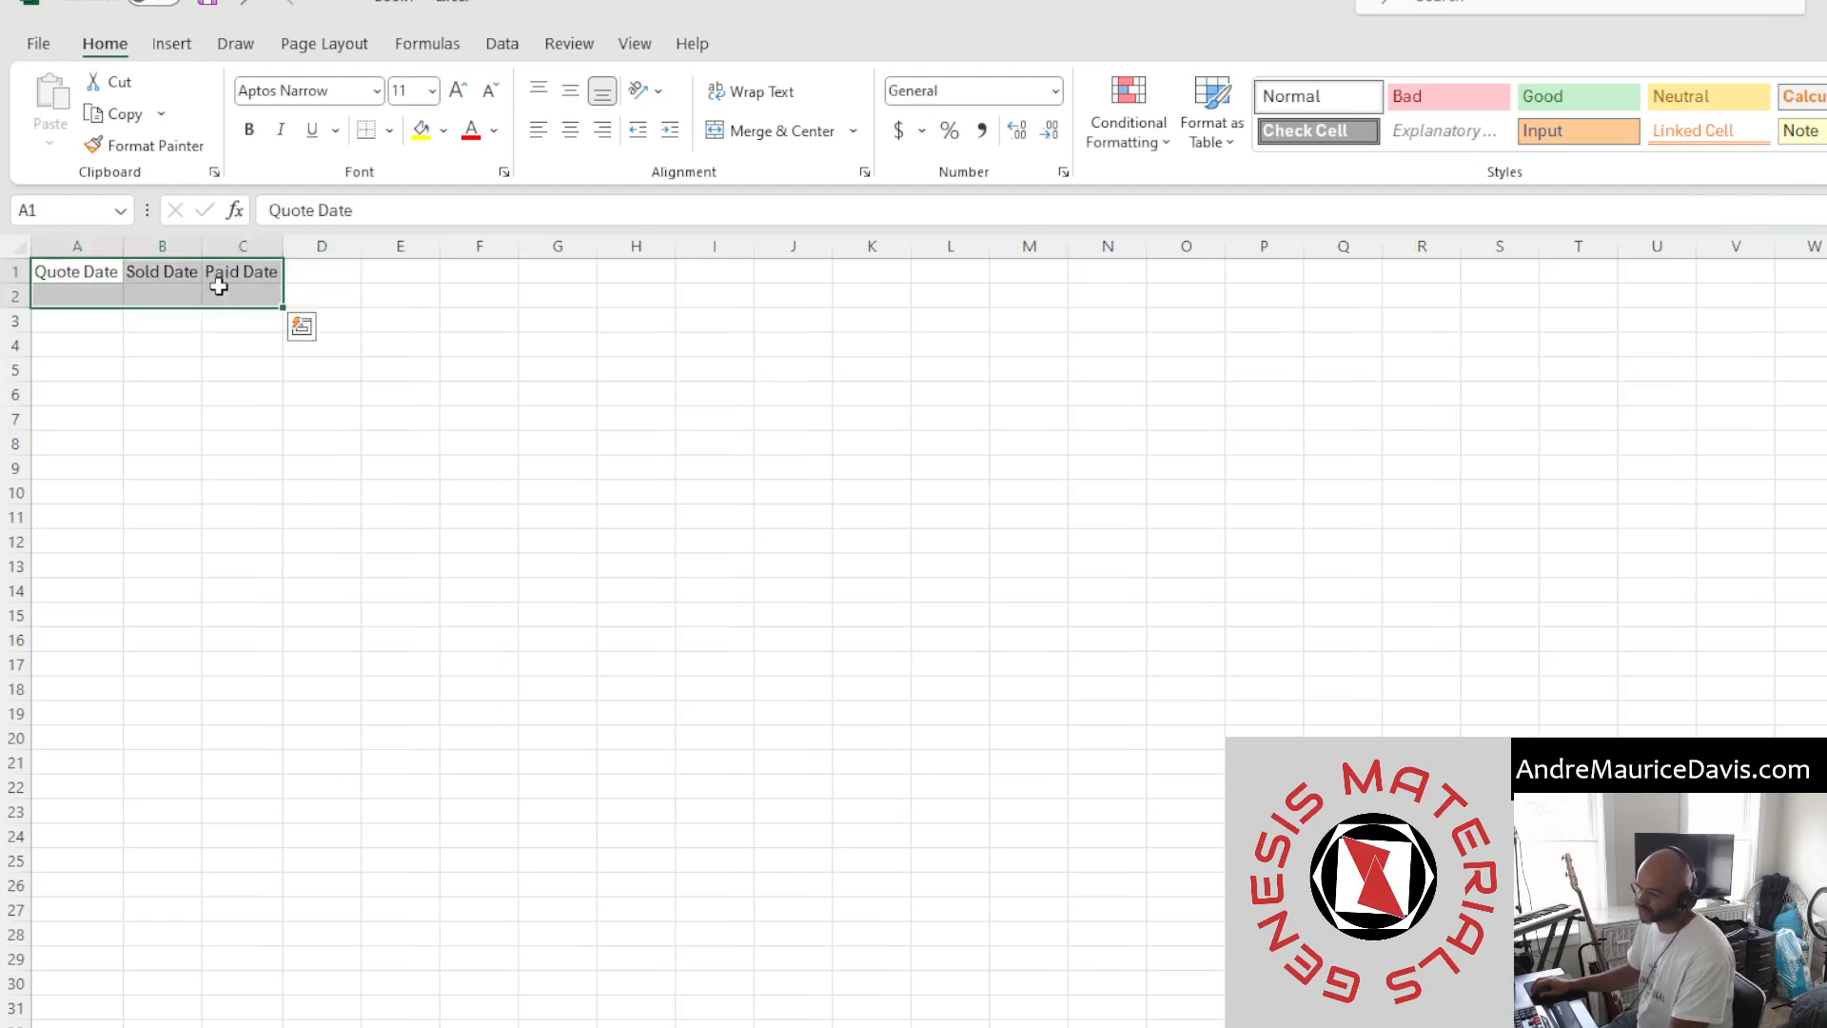
{"action": "left_click", "coordinate": [225, 293]}
Enter the headers "Amount", "Customer Name", "City" and "State" in cells D1 to G1
{"action": "left_click", "coordinate": [321, 273]}
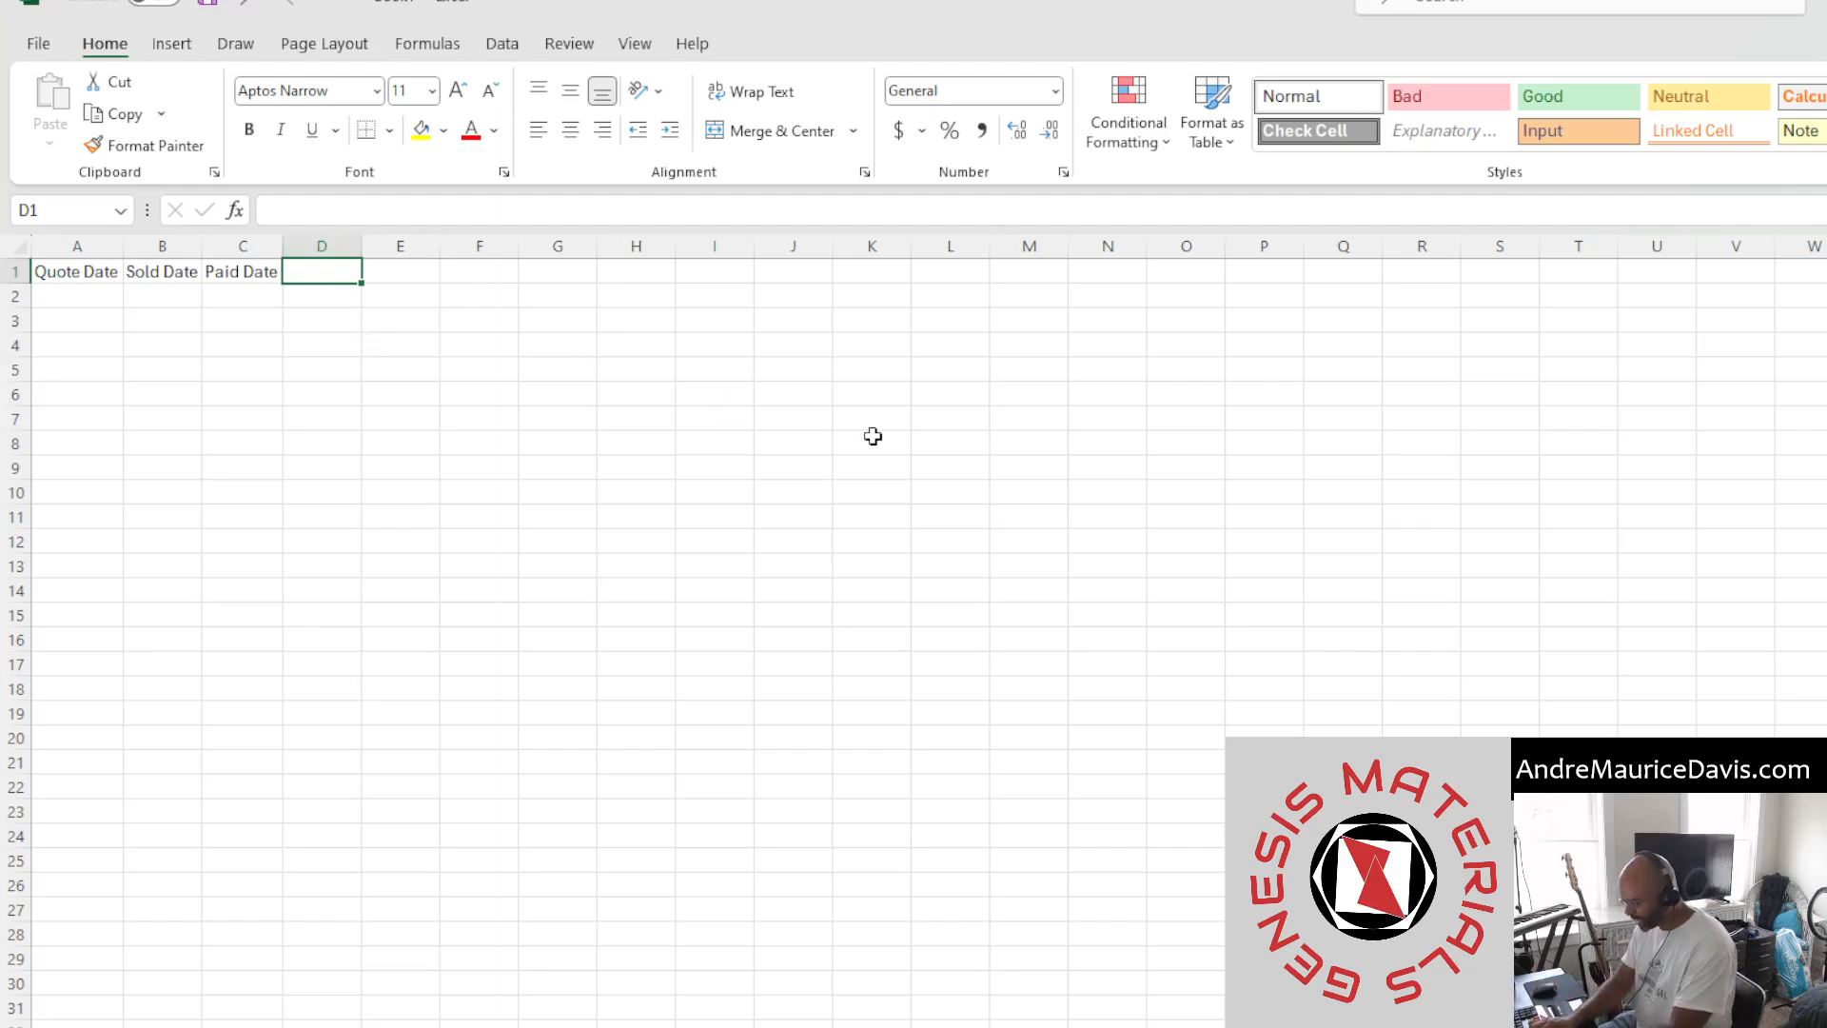
{"action": "type", "text": "Amount"}
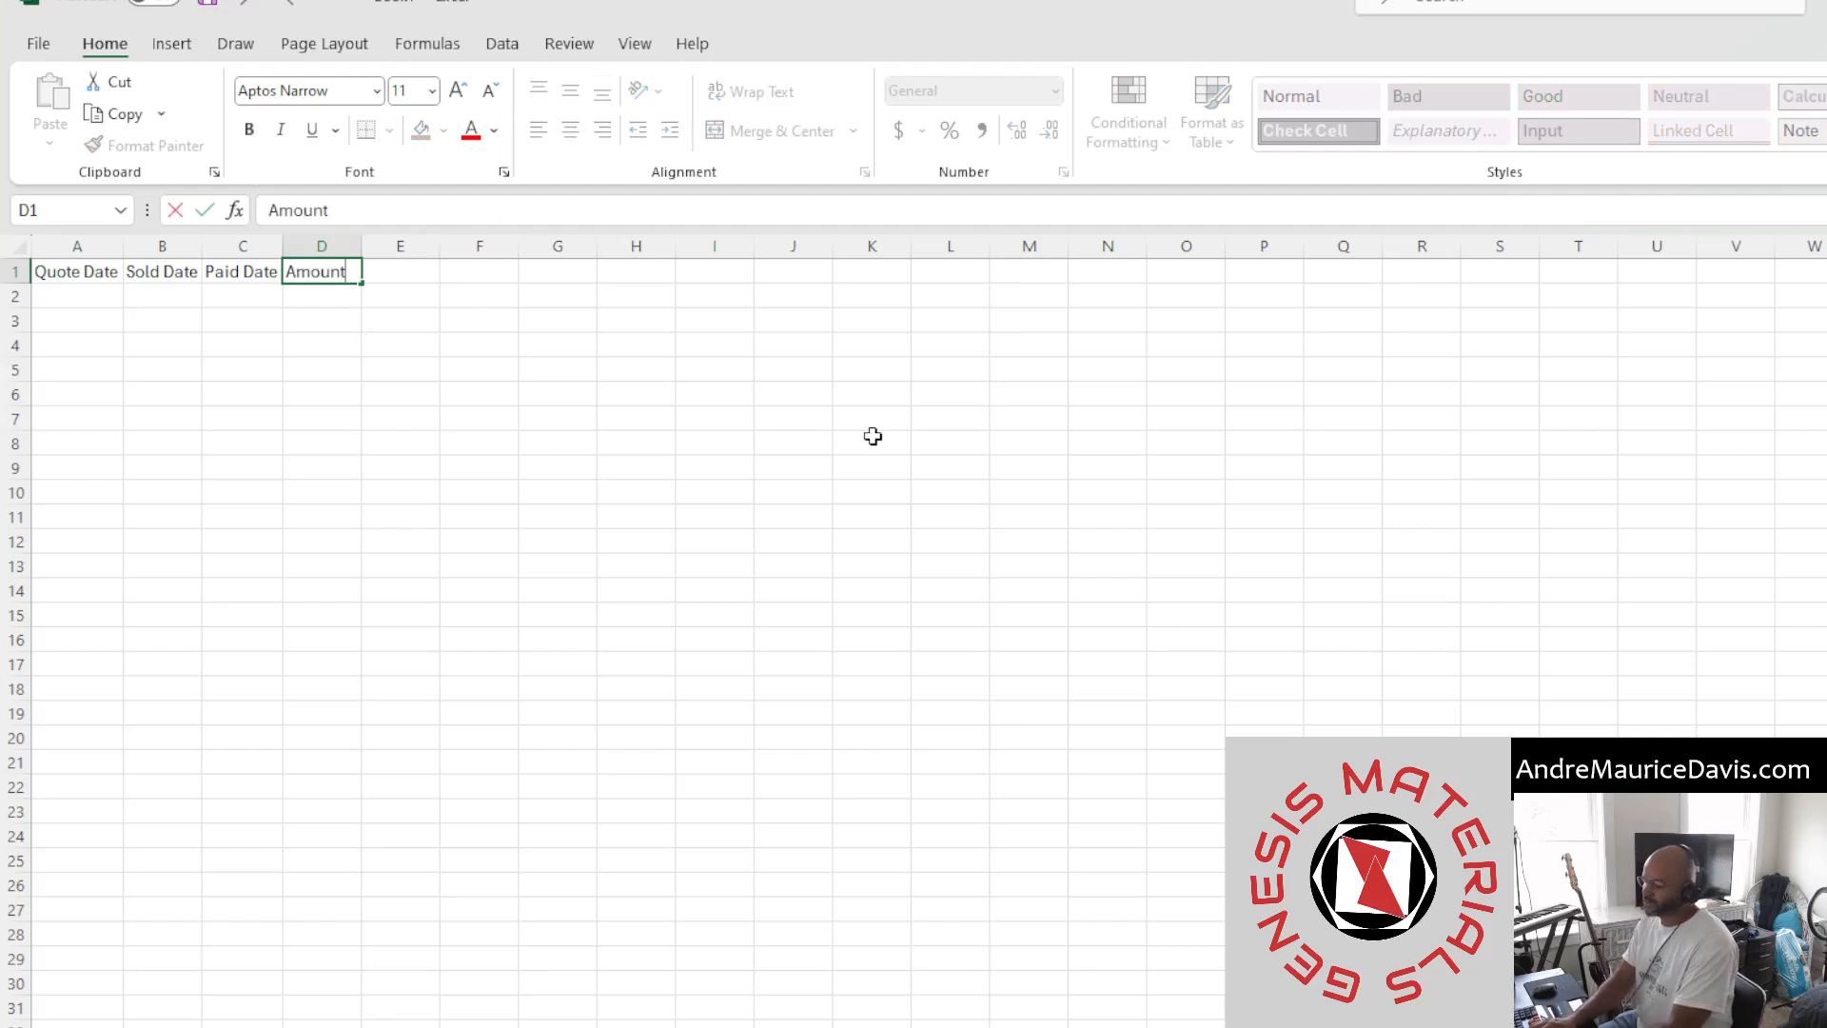
{"action": "key", "text": "Tab"}
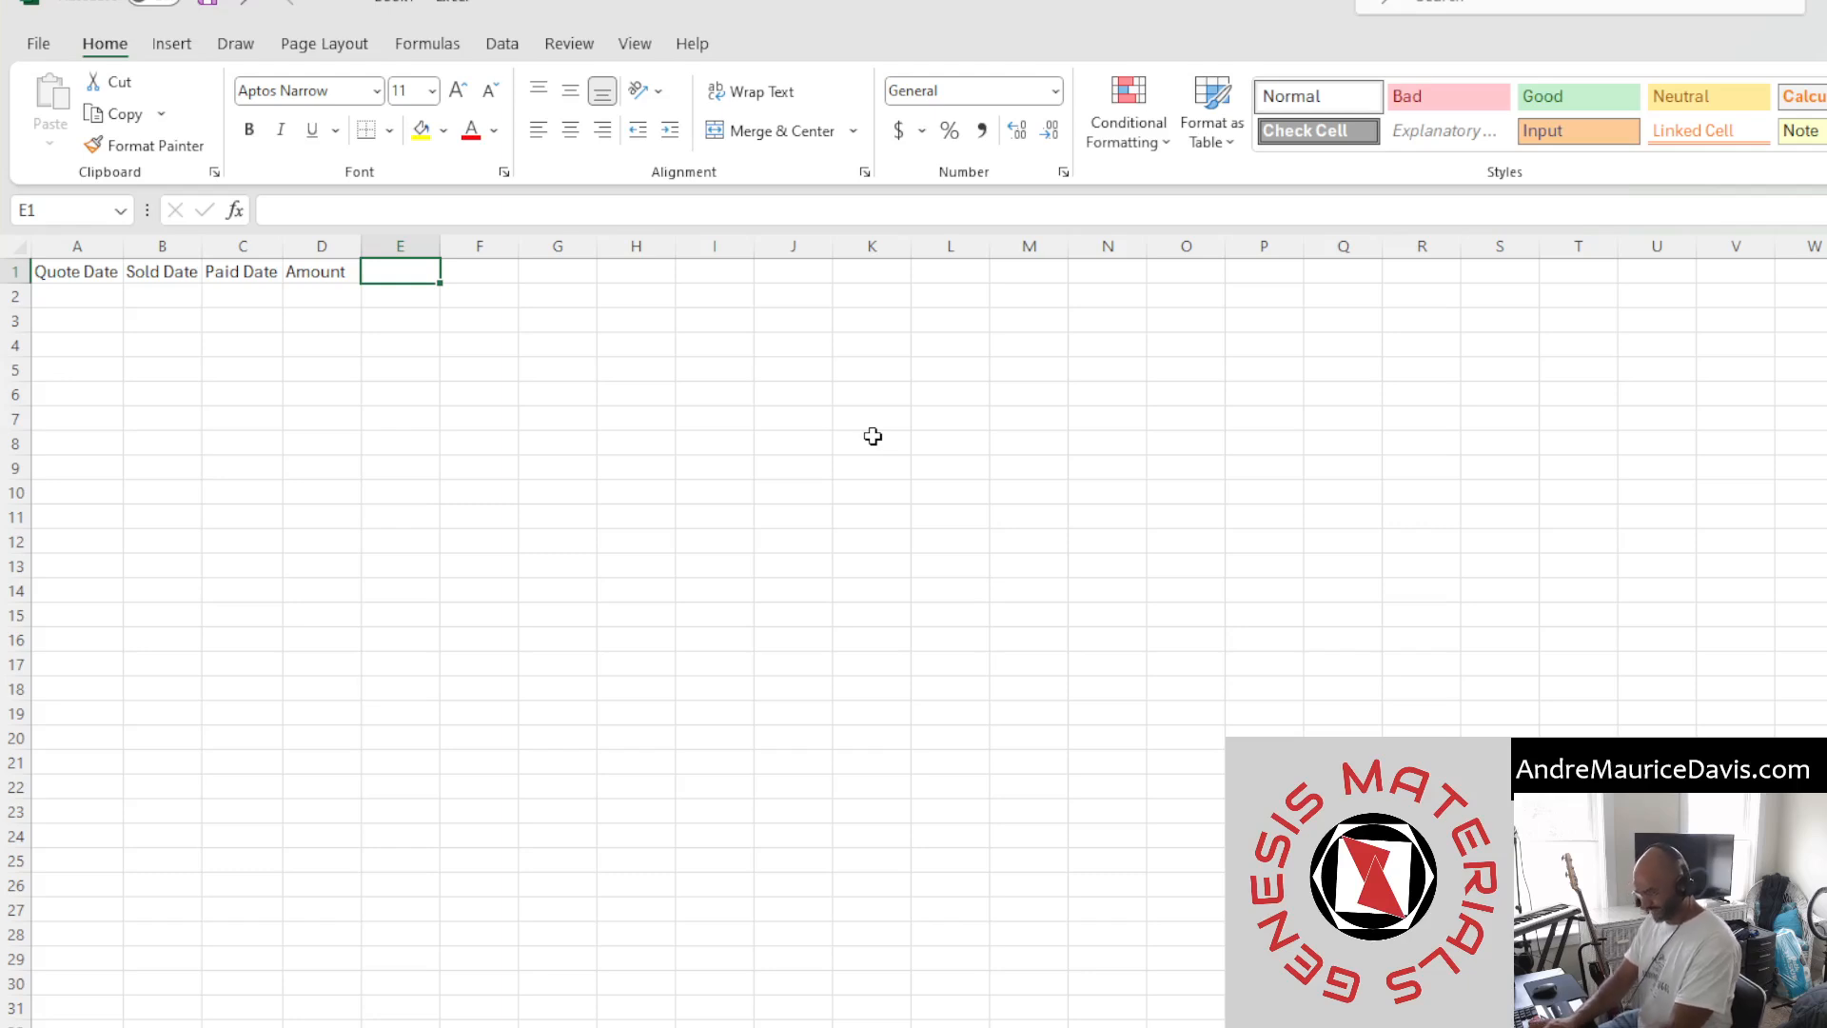
{"action": "type", "text": "Customer"}
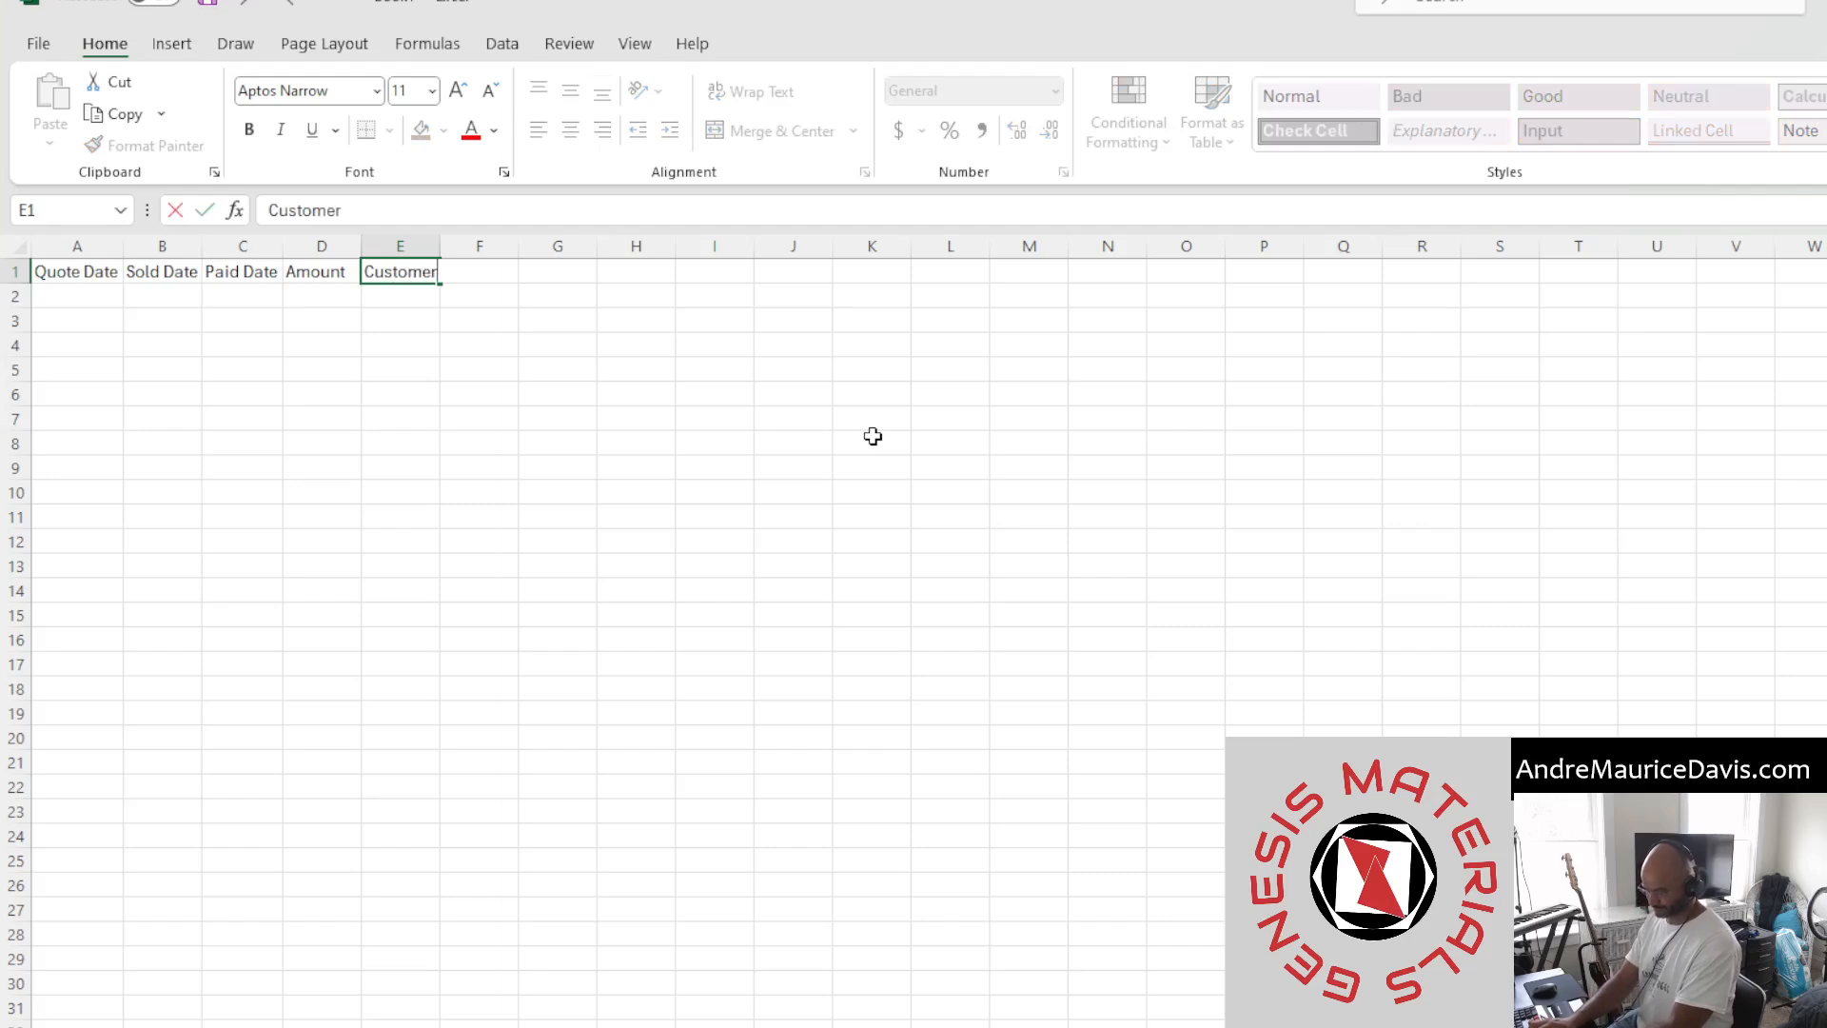
{"action": "type", "text": " Name"}
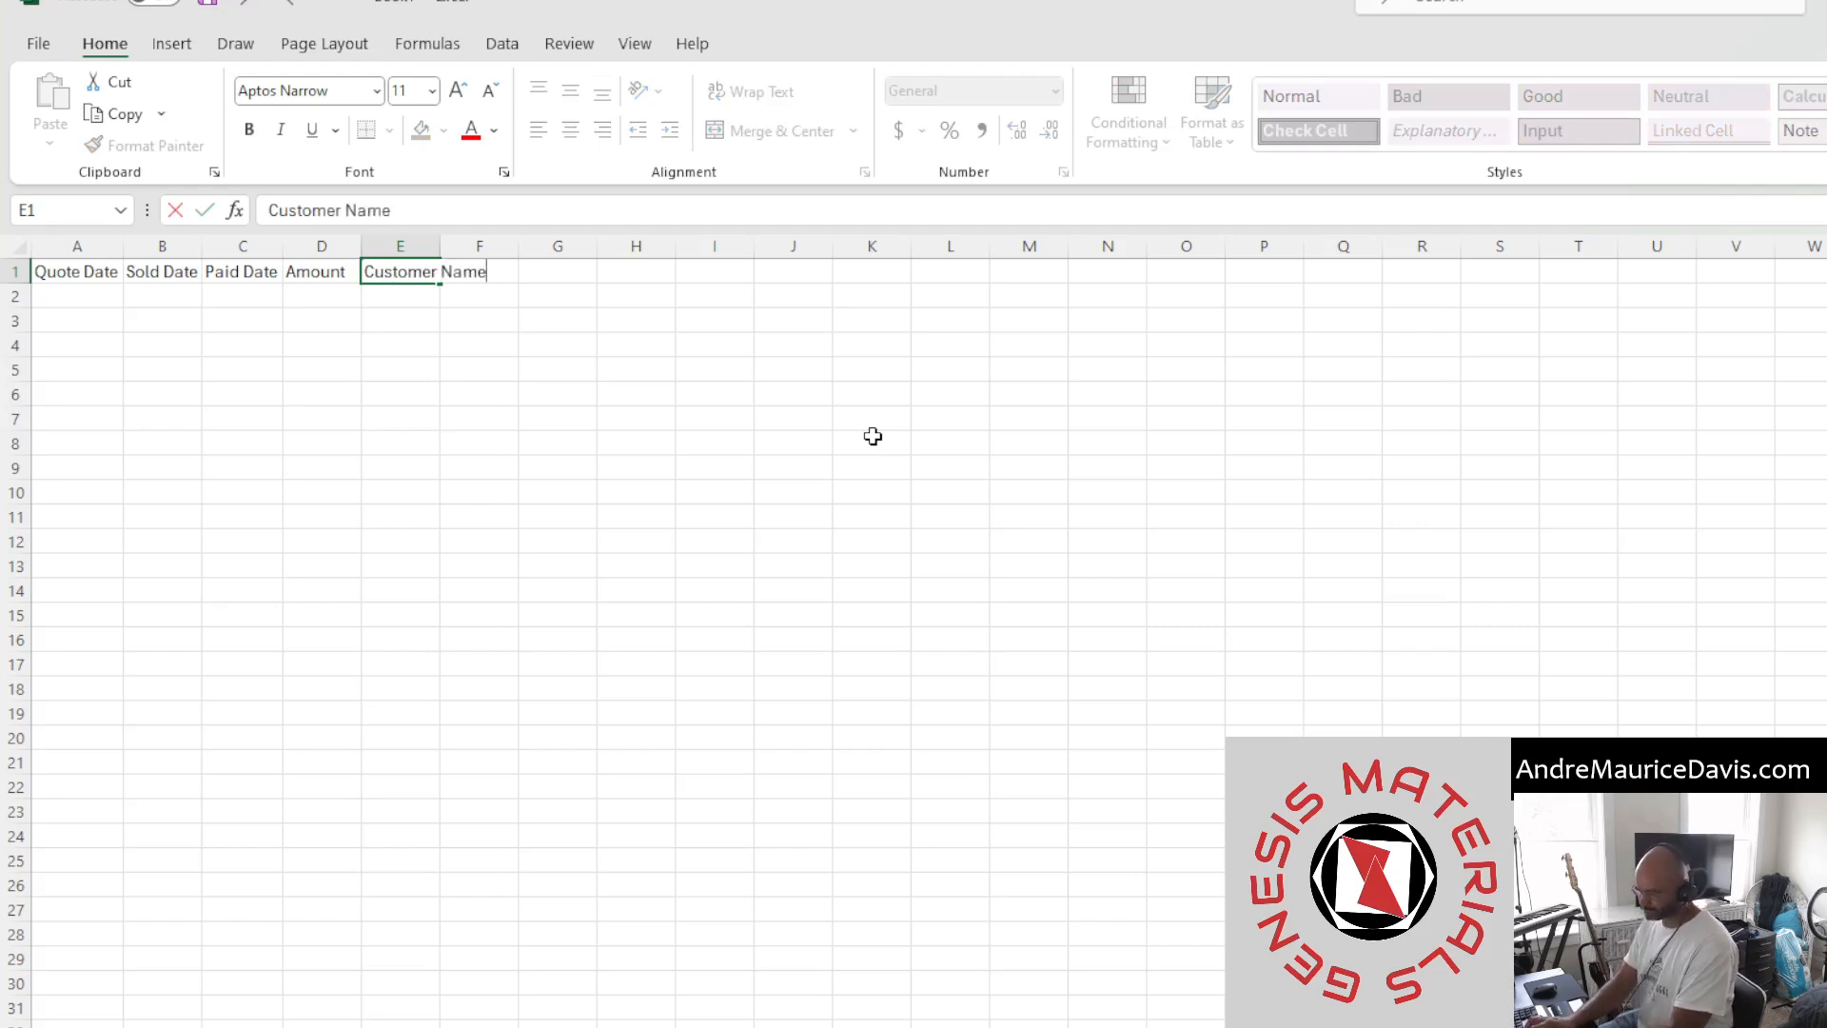
{"action": "key", "text": "Tab"}
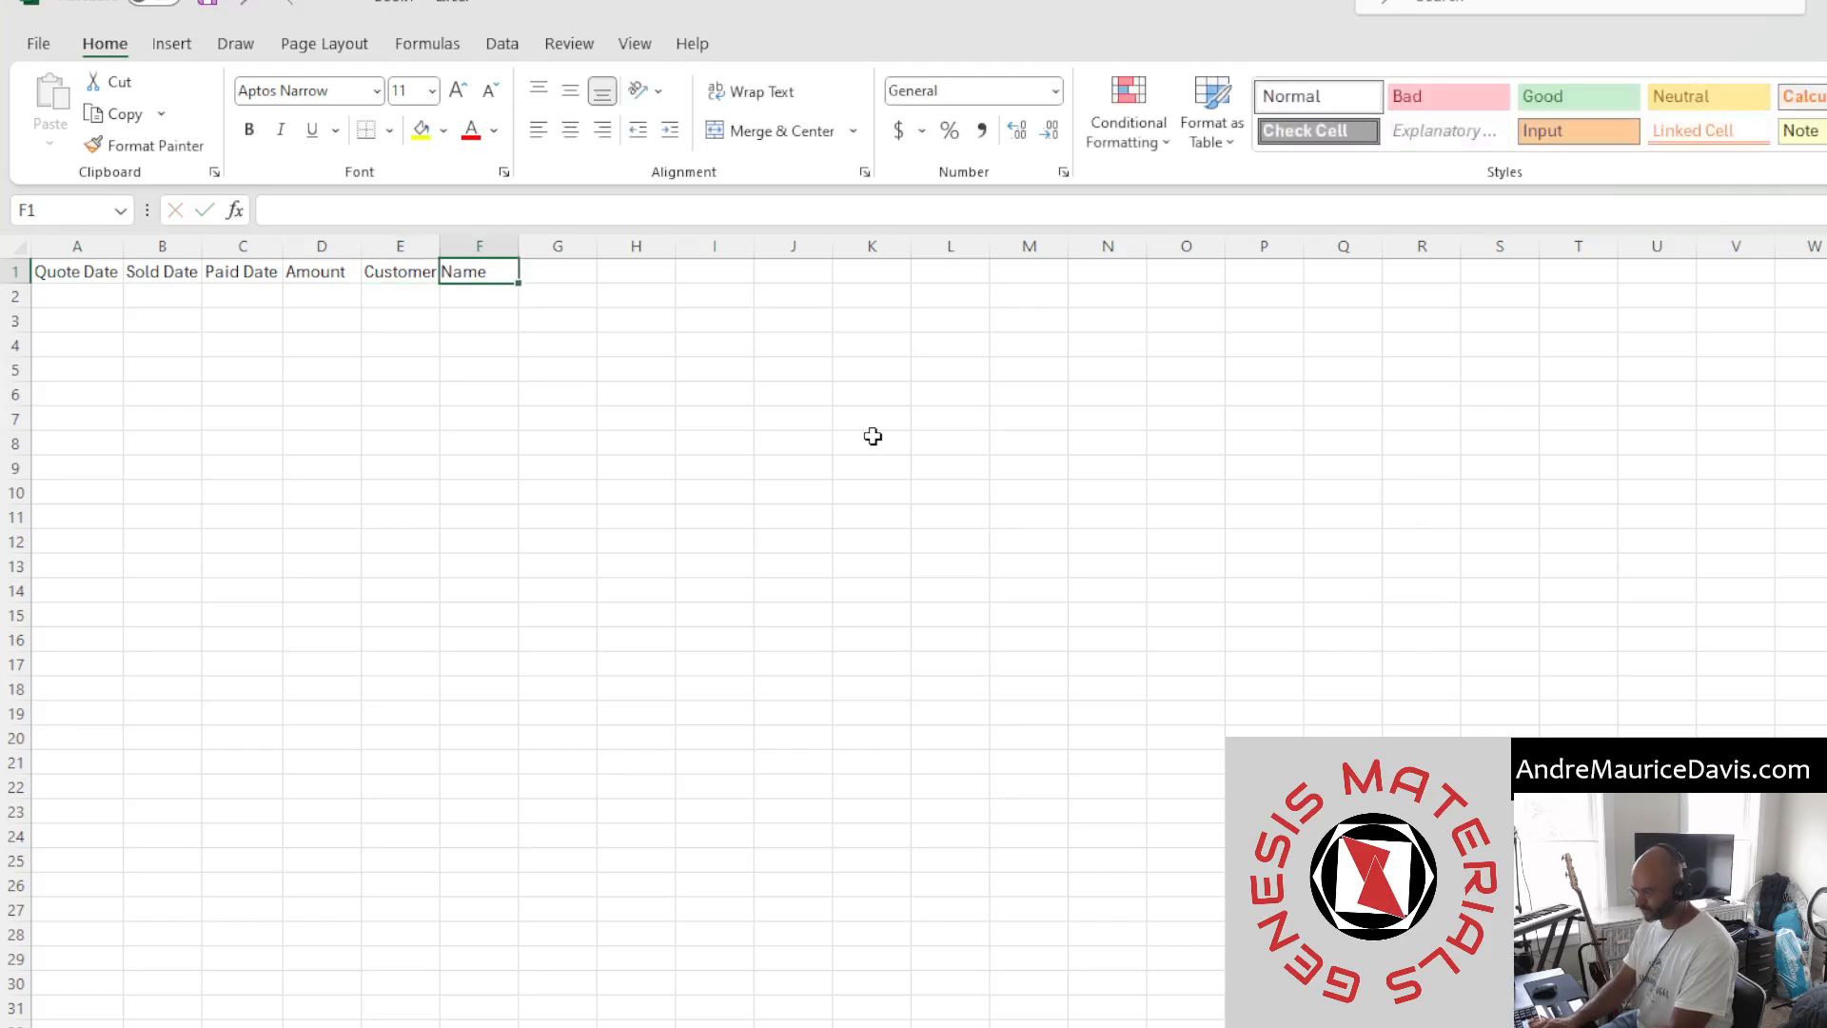
{"action": "type", "text": "City"}
{"action": "key", "text": "Tab"}
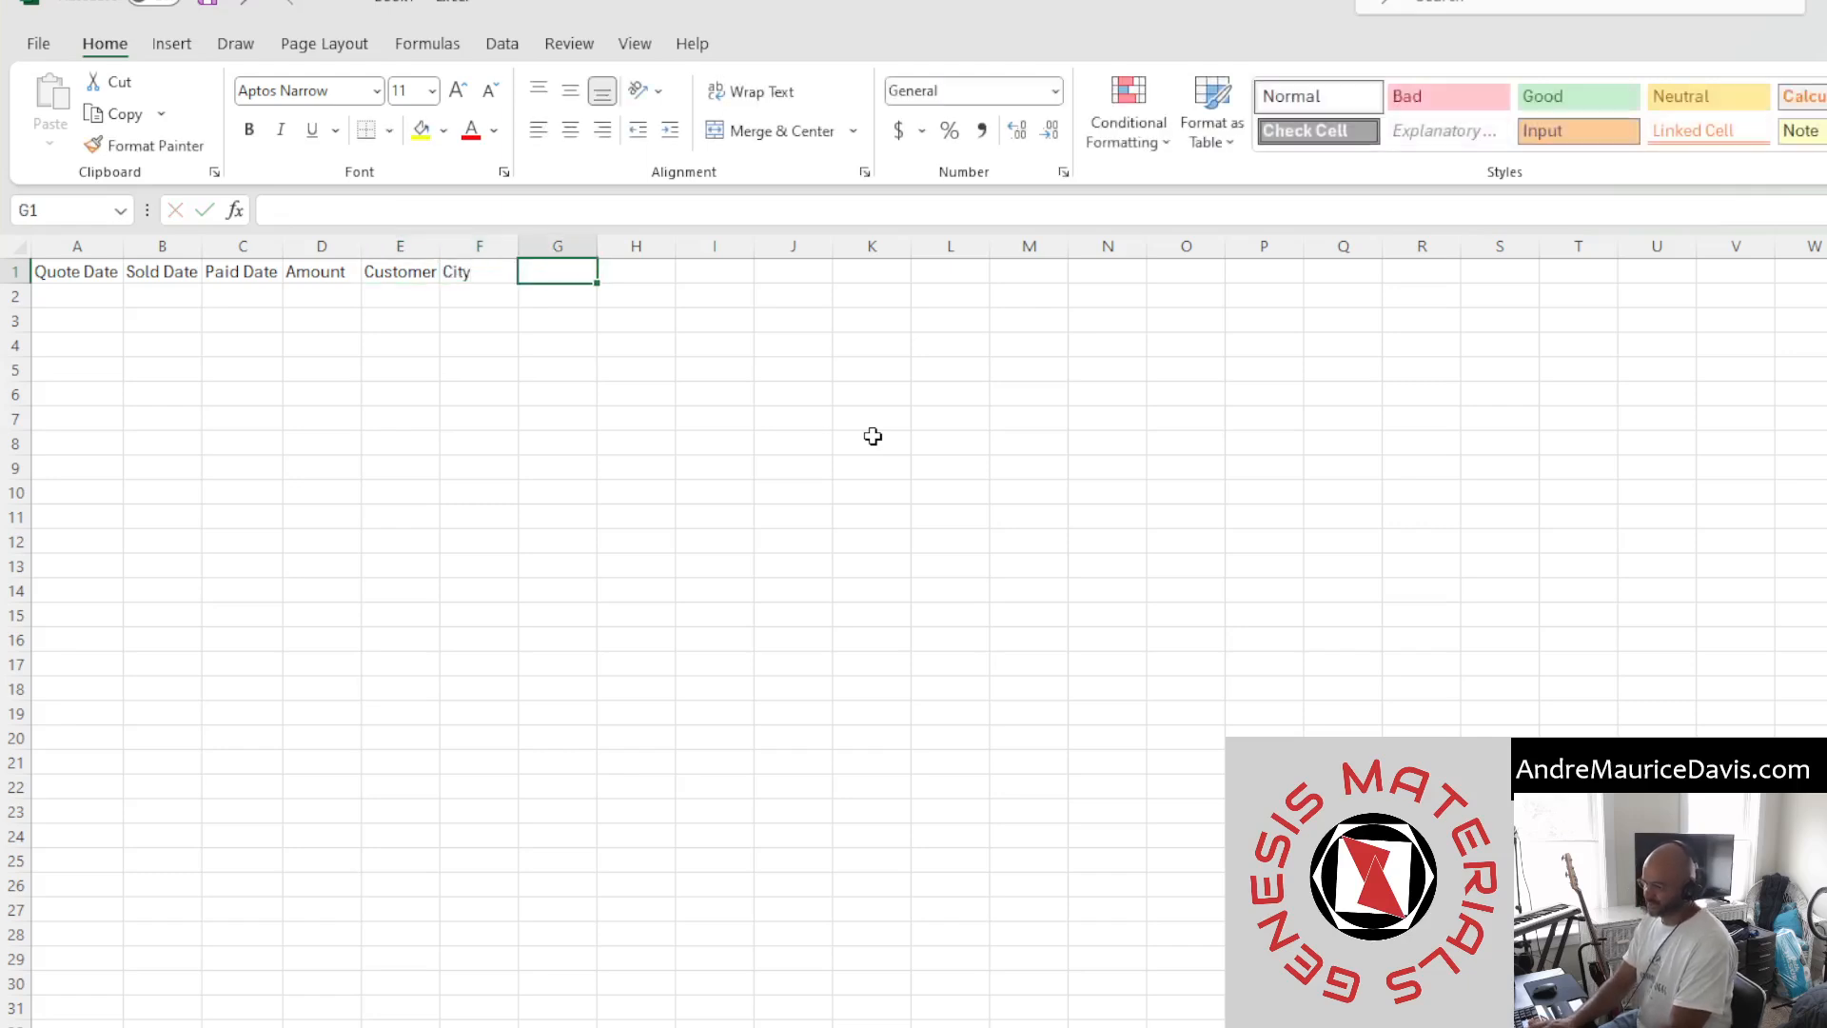
{"action": "type", "text": "State"}
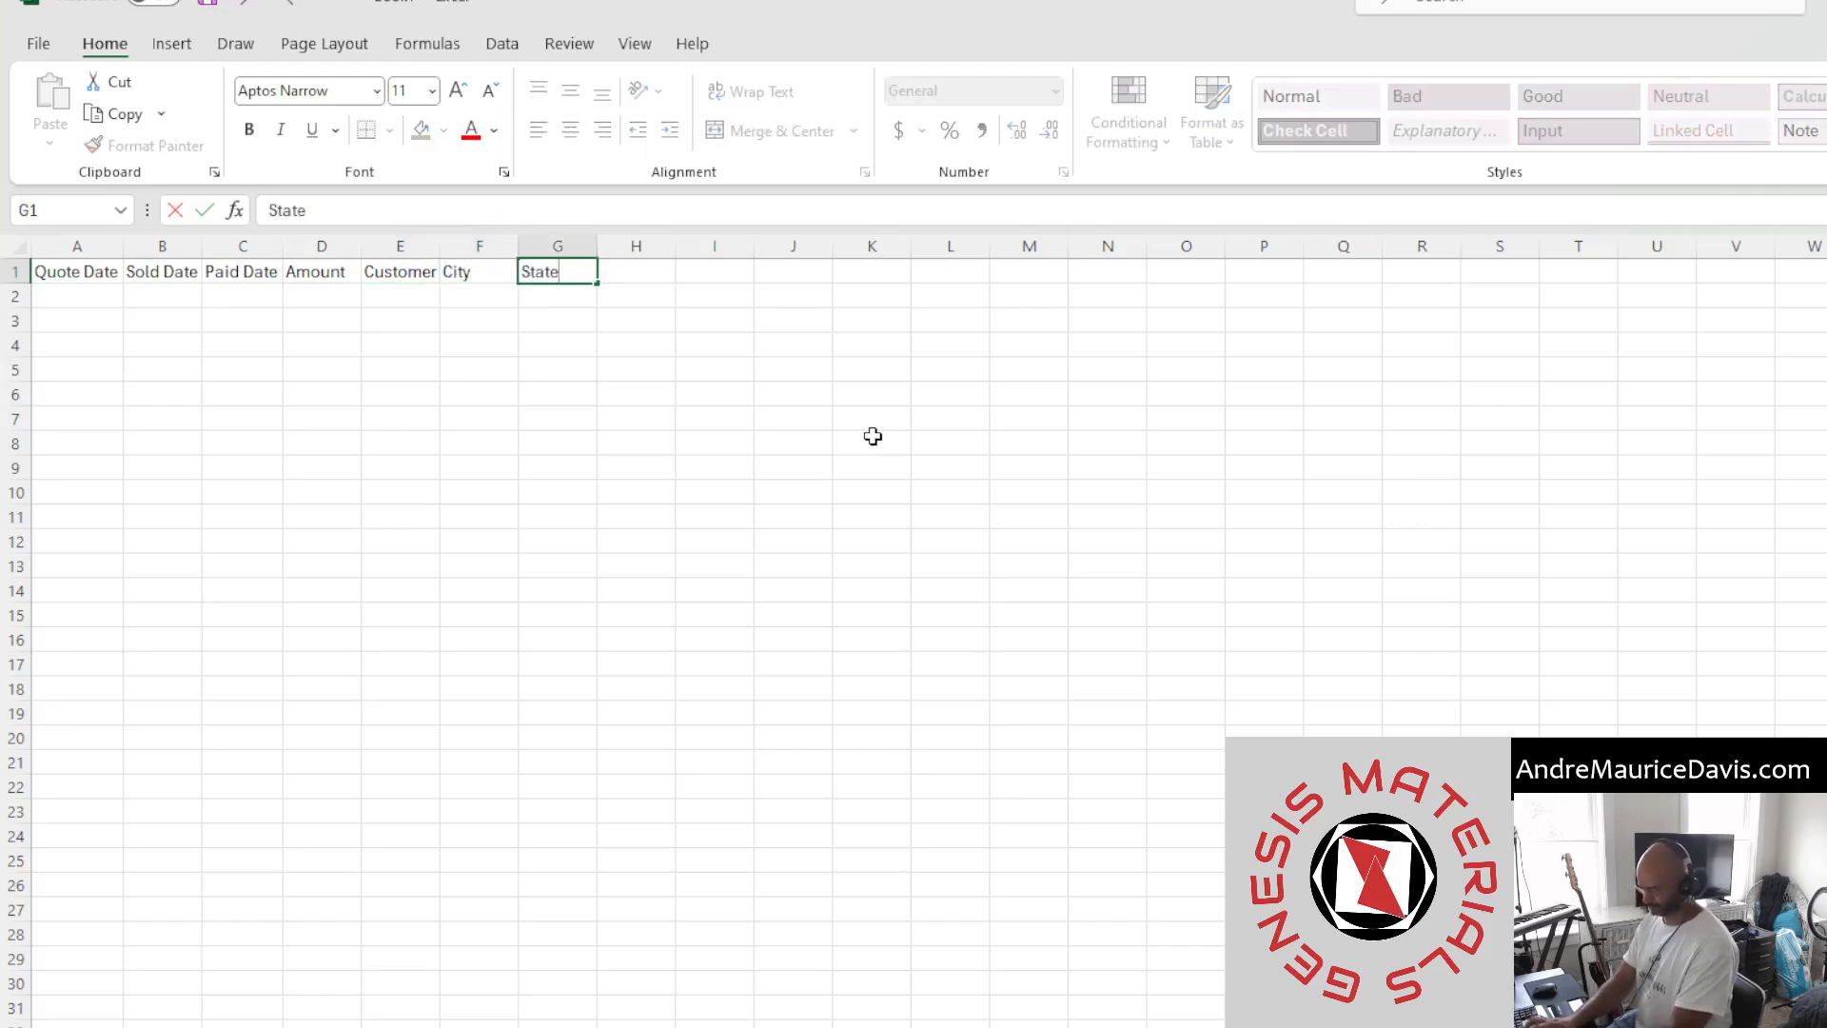
{"action": "key", "text": "Return"}
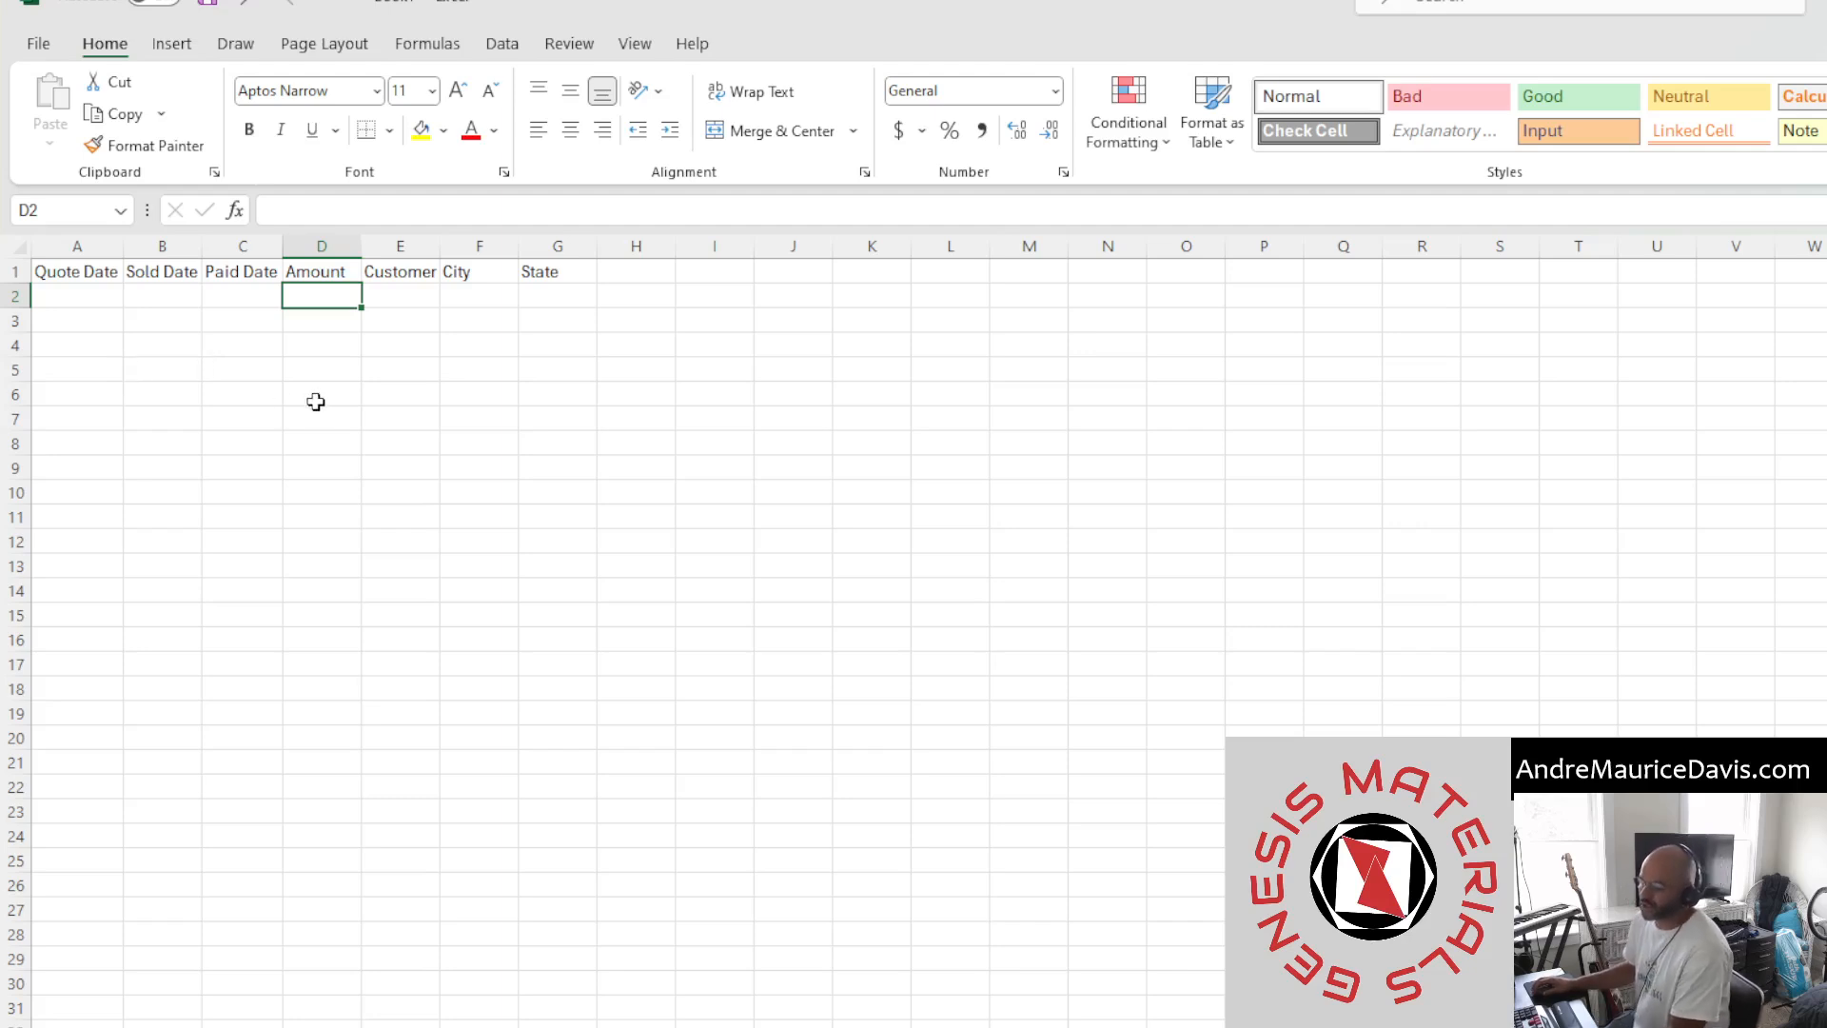
Insert a new worksheet and enter the headers "Date" in A1 and "Index" in B1
{"action": "left_click", "coordinate": [100, 296]}
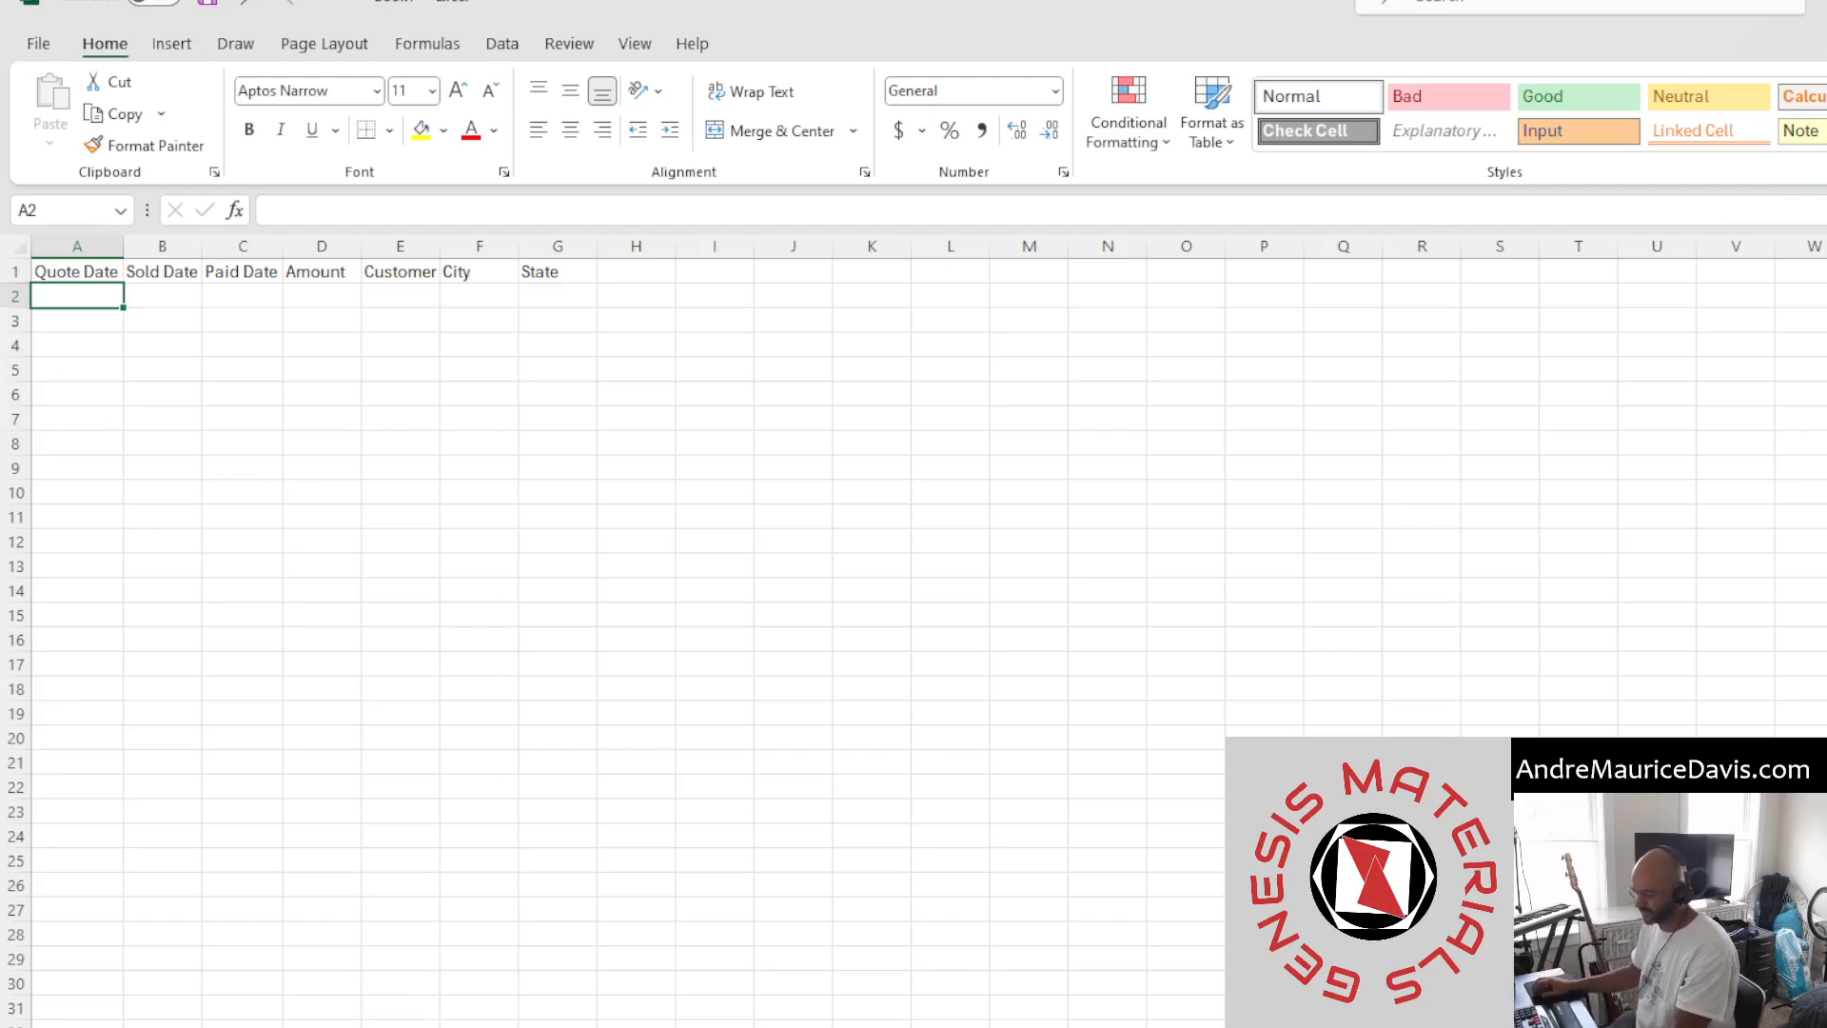
{"action": "key", "text": "shift+F11"}
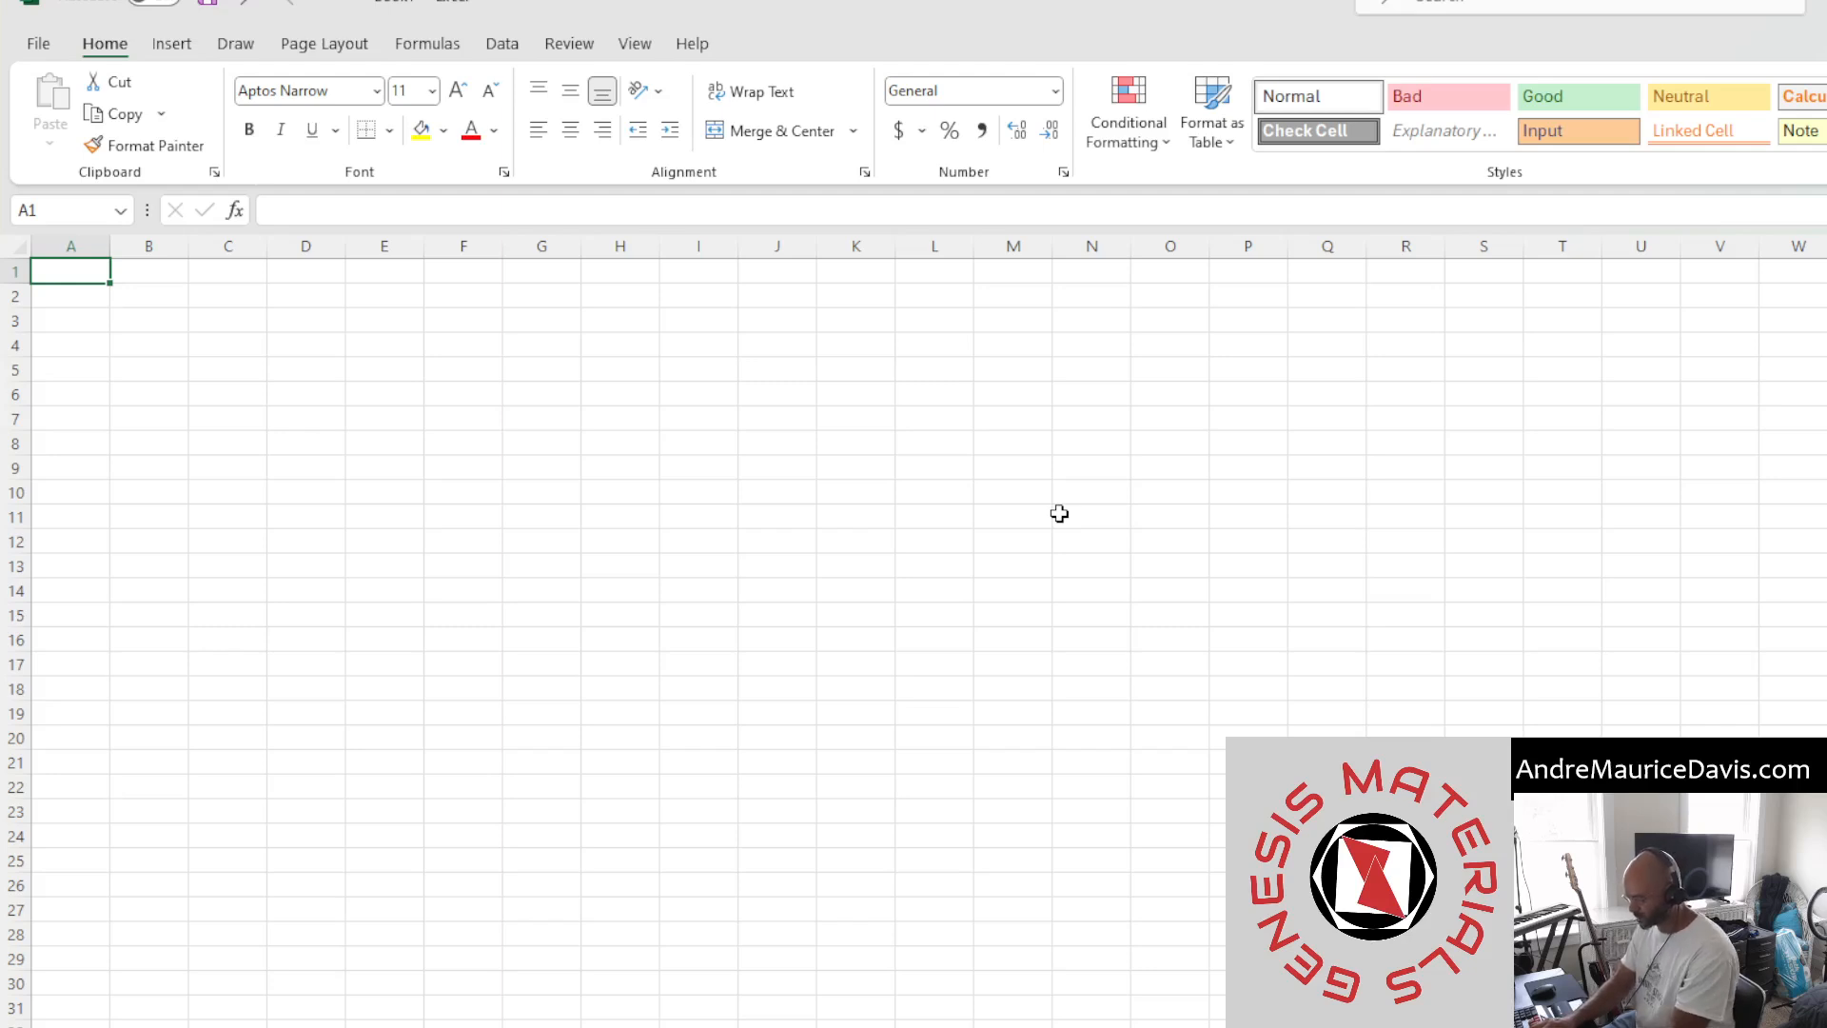
{"action": "type", "text": "Date"}
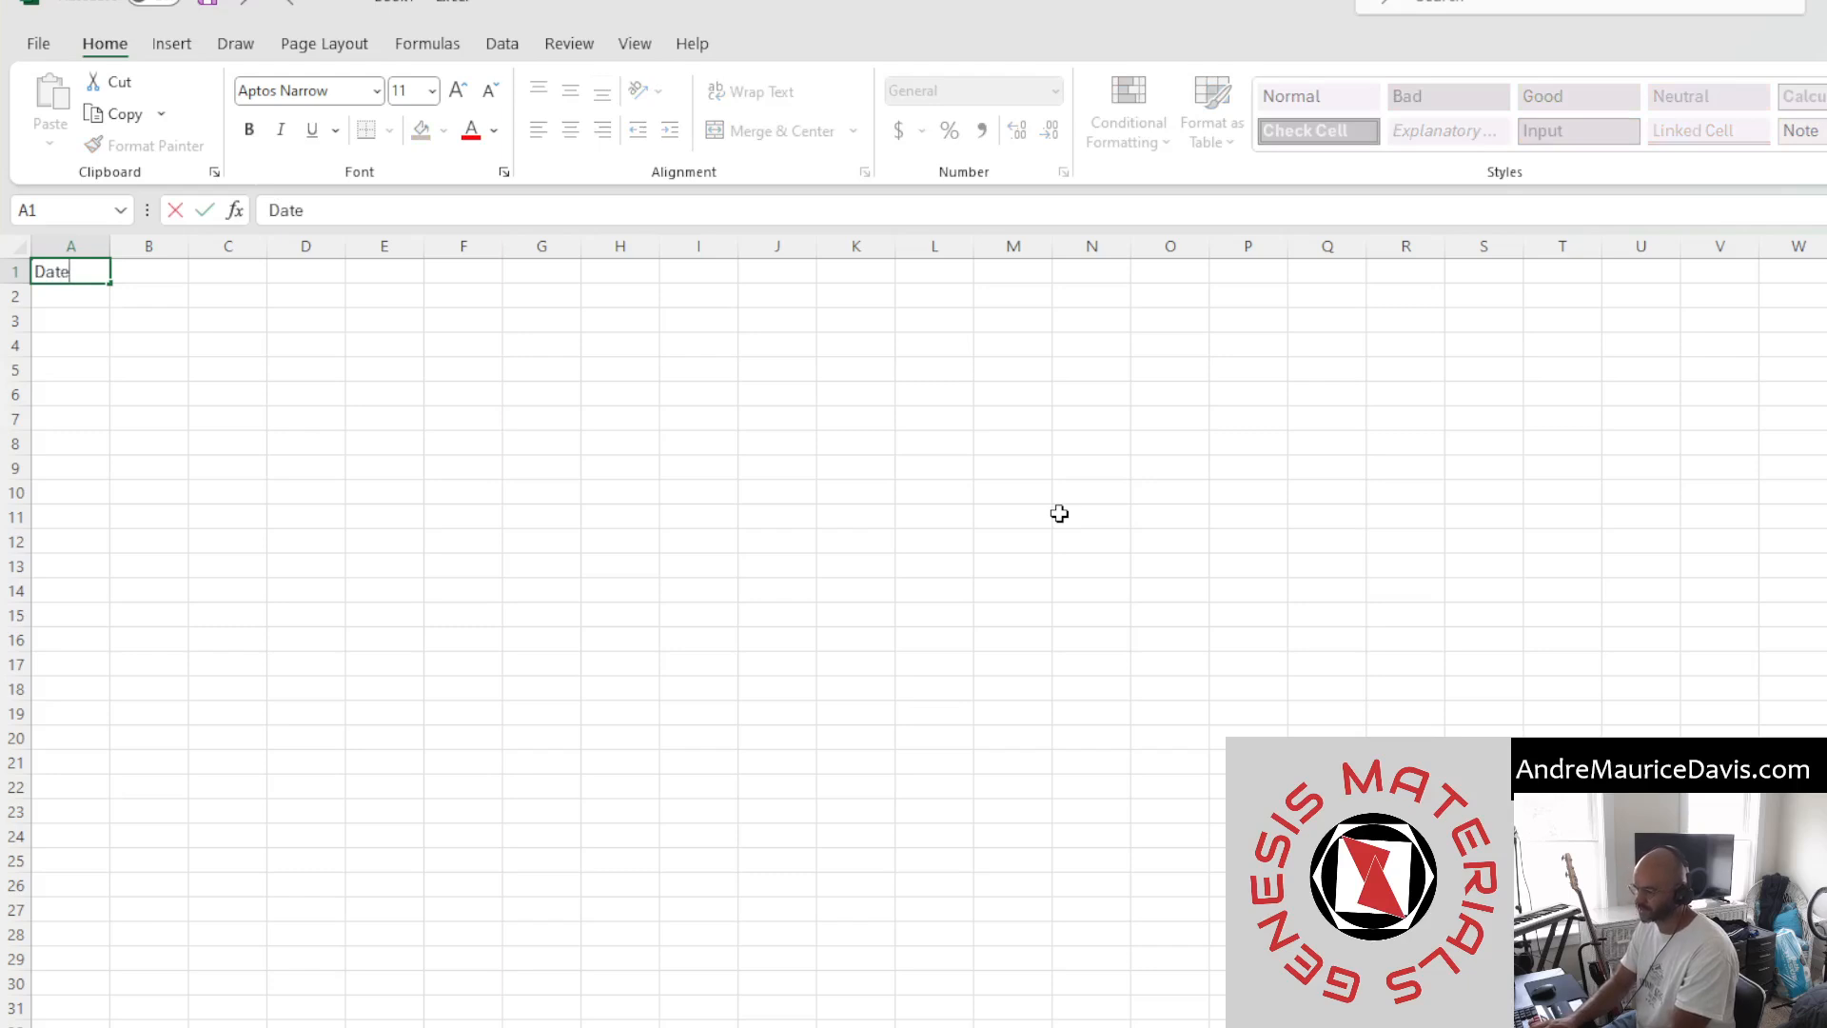
{"action": "key", "text": "Tab"}
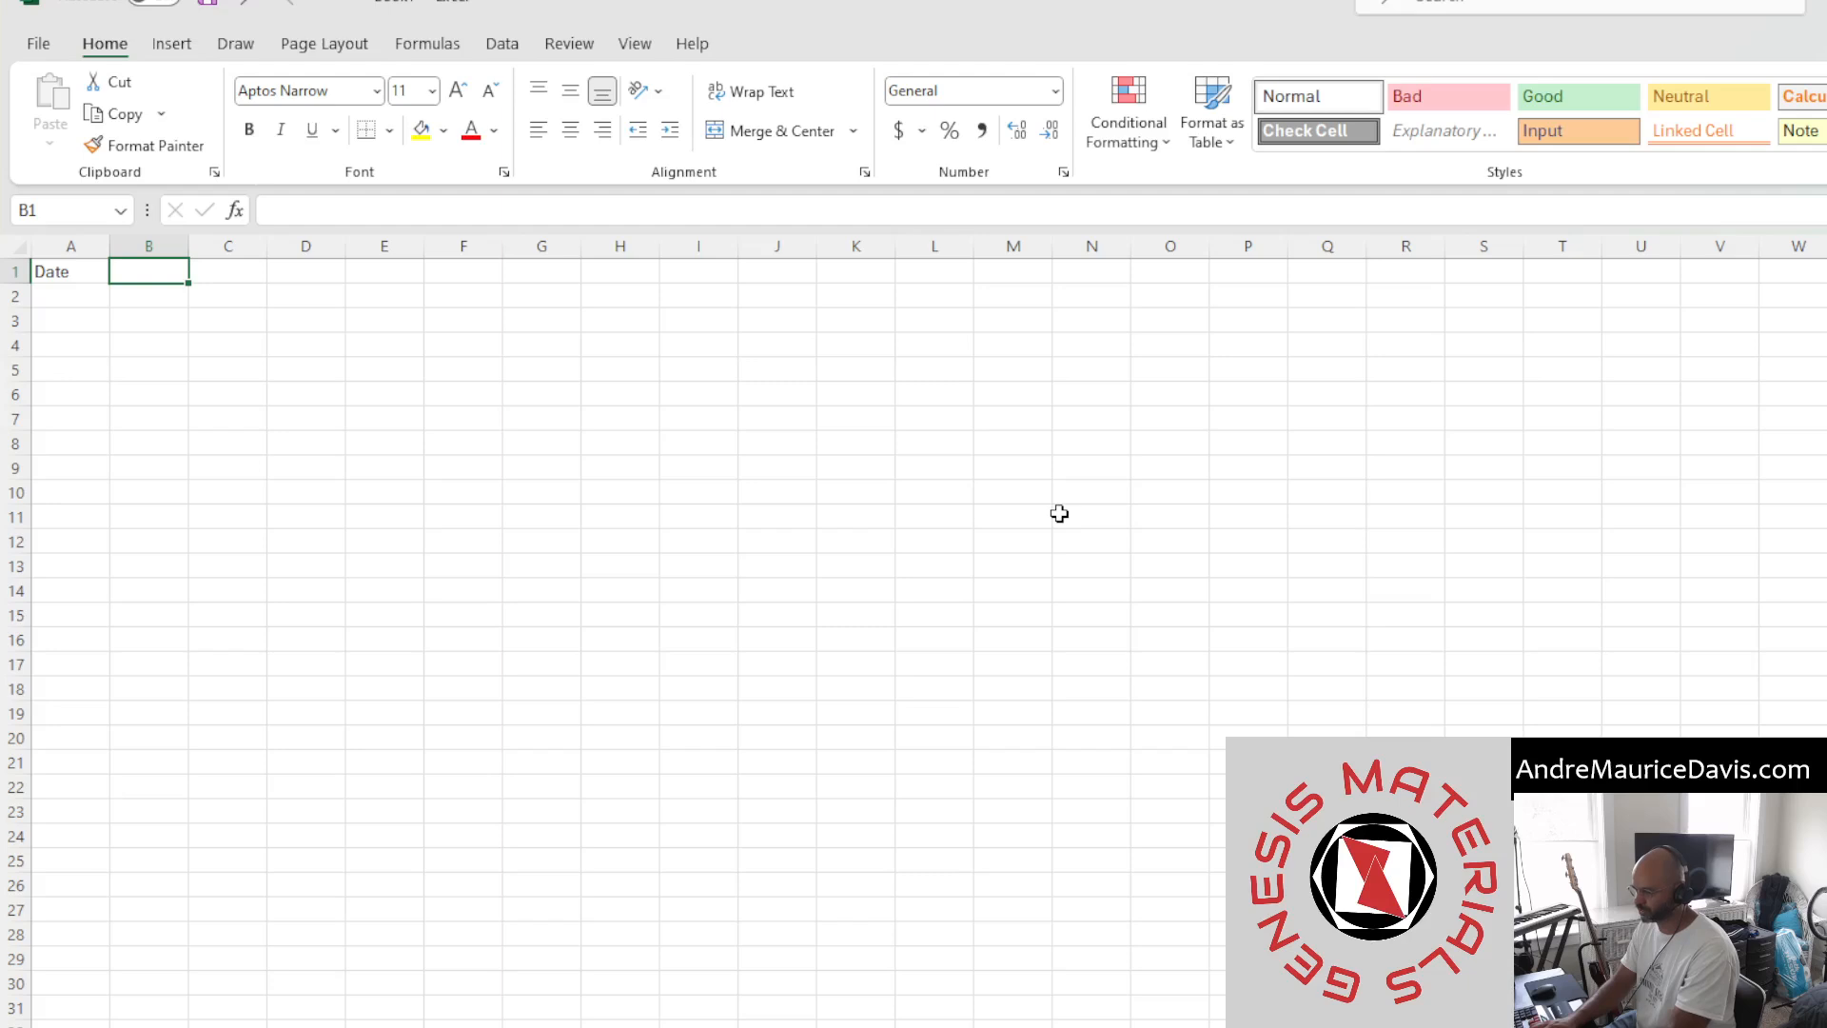
{"action": "type", "text": "Index"}
{"action": "key", "text": "Return"}
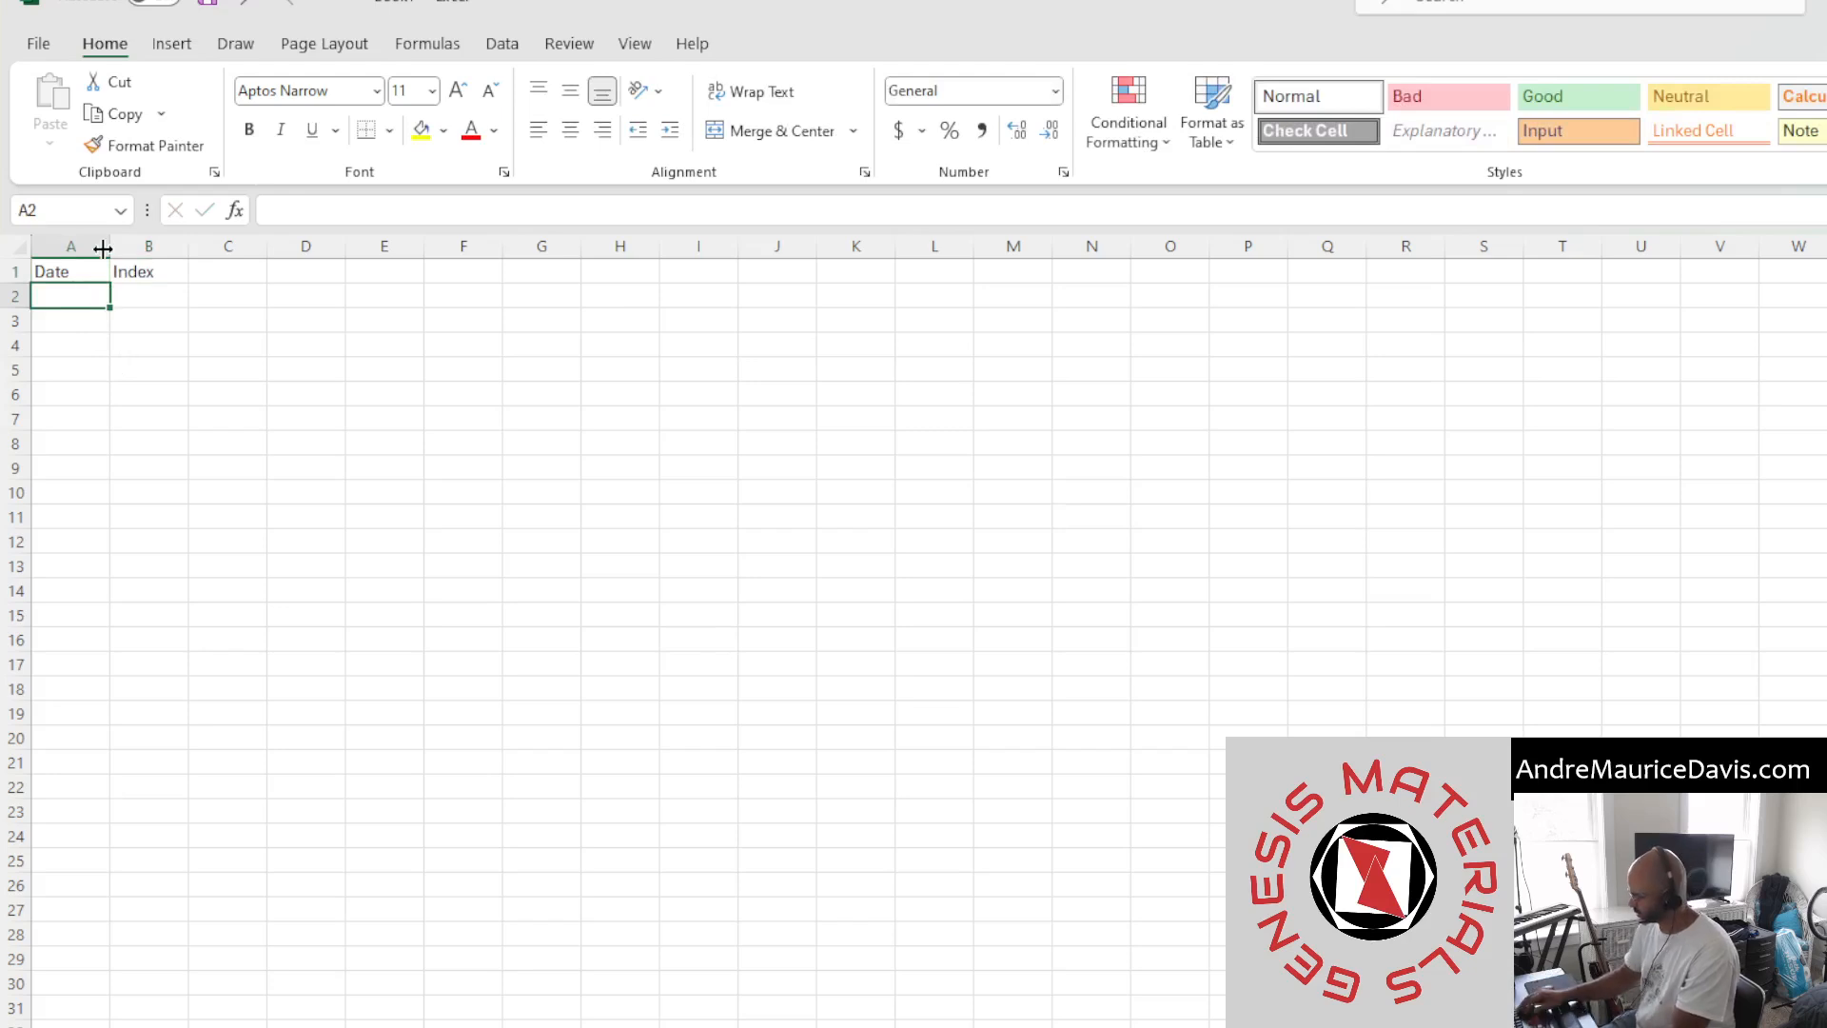
Enter the date 1/1 in A2 and format the cell as Short Date
{"action": "type", "text": "1/1"}
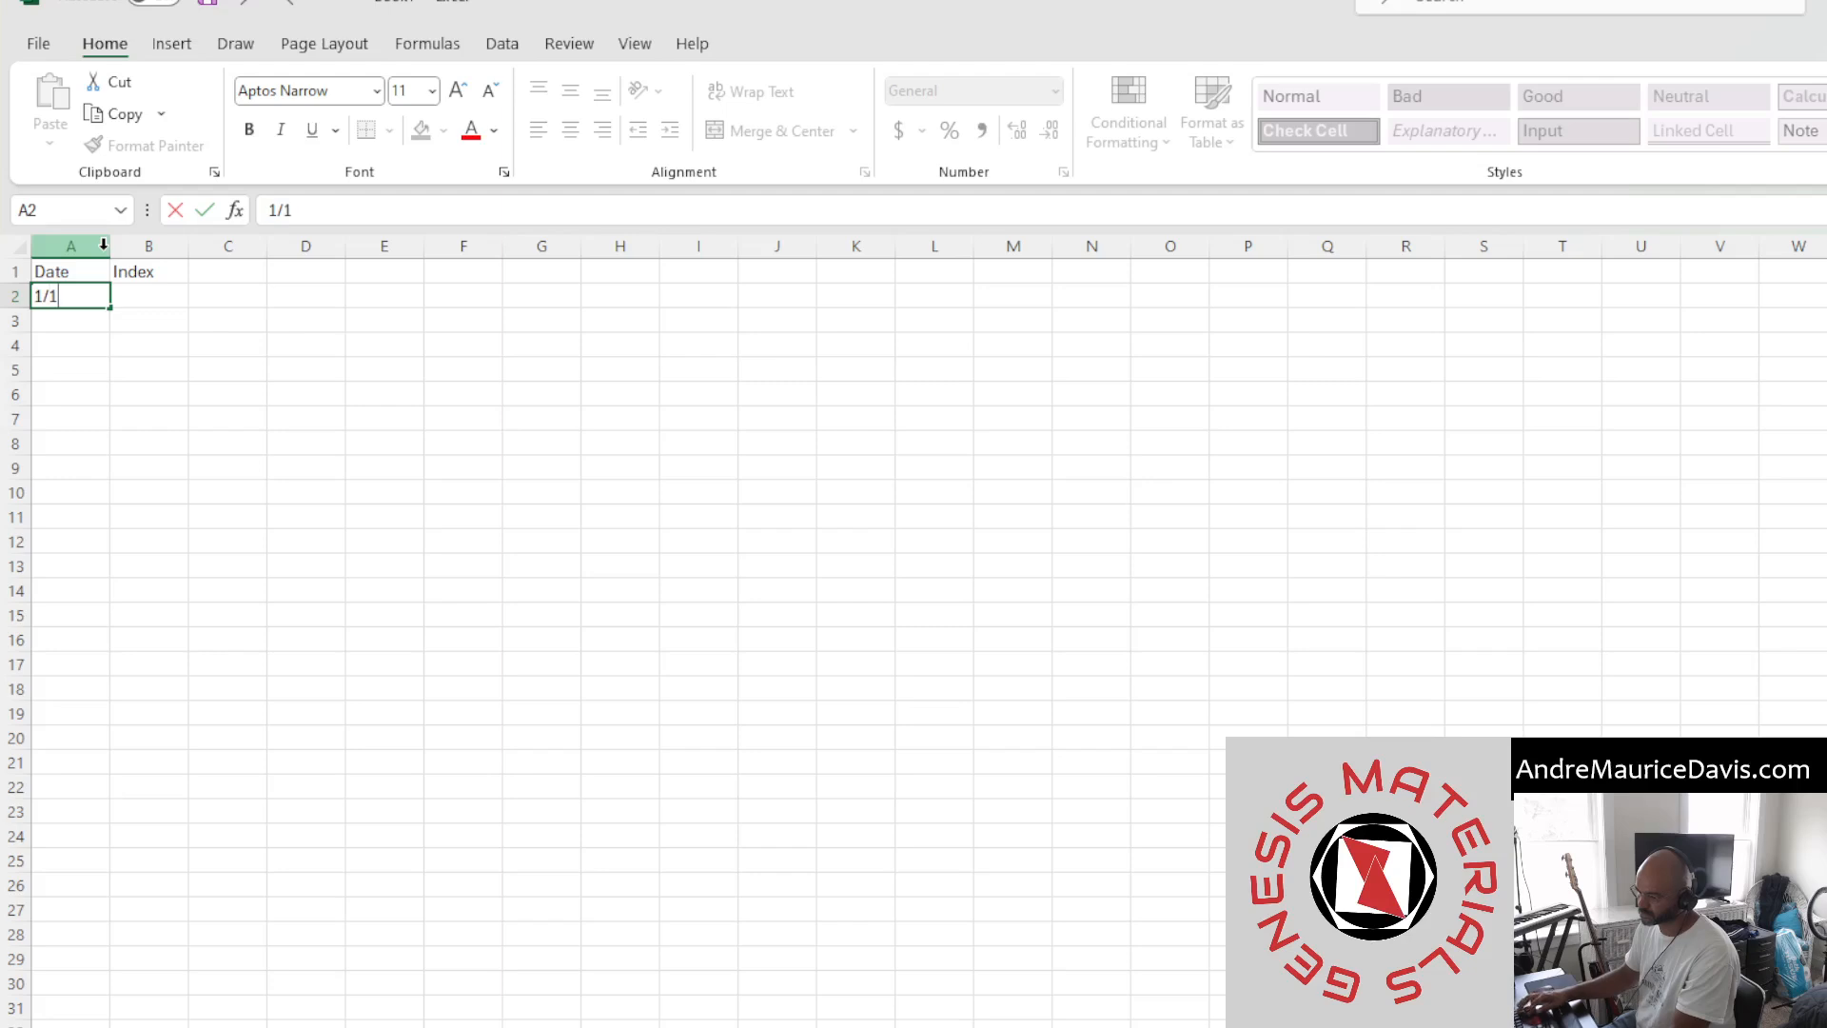
{"action": "key", "text": "Return"}
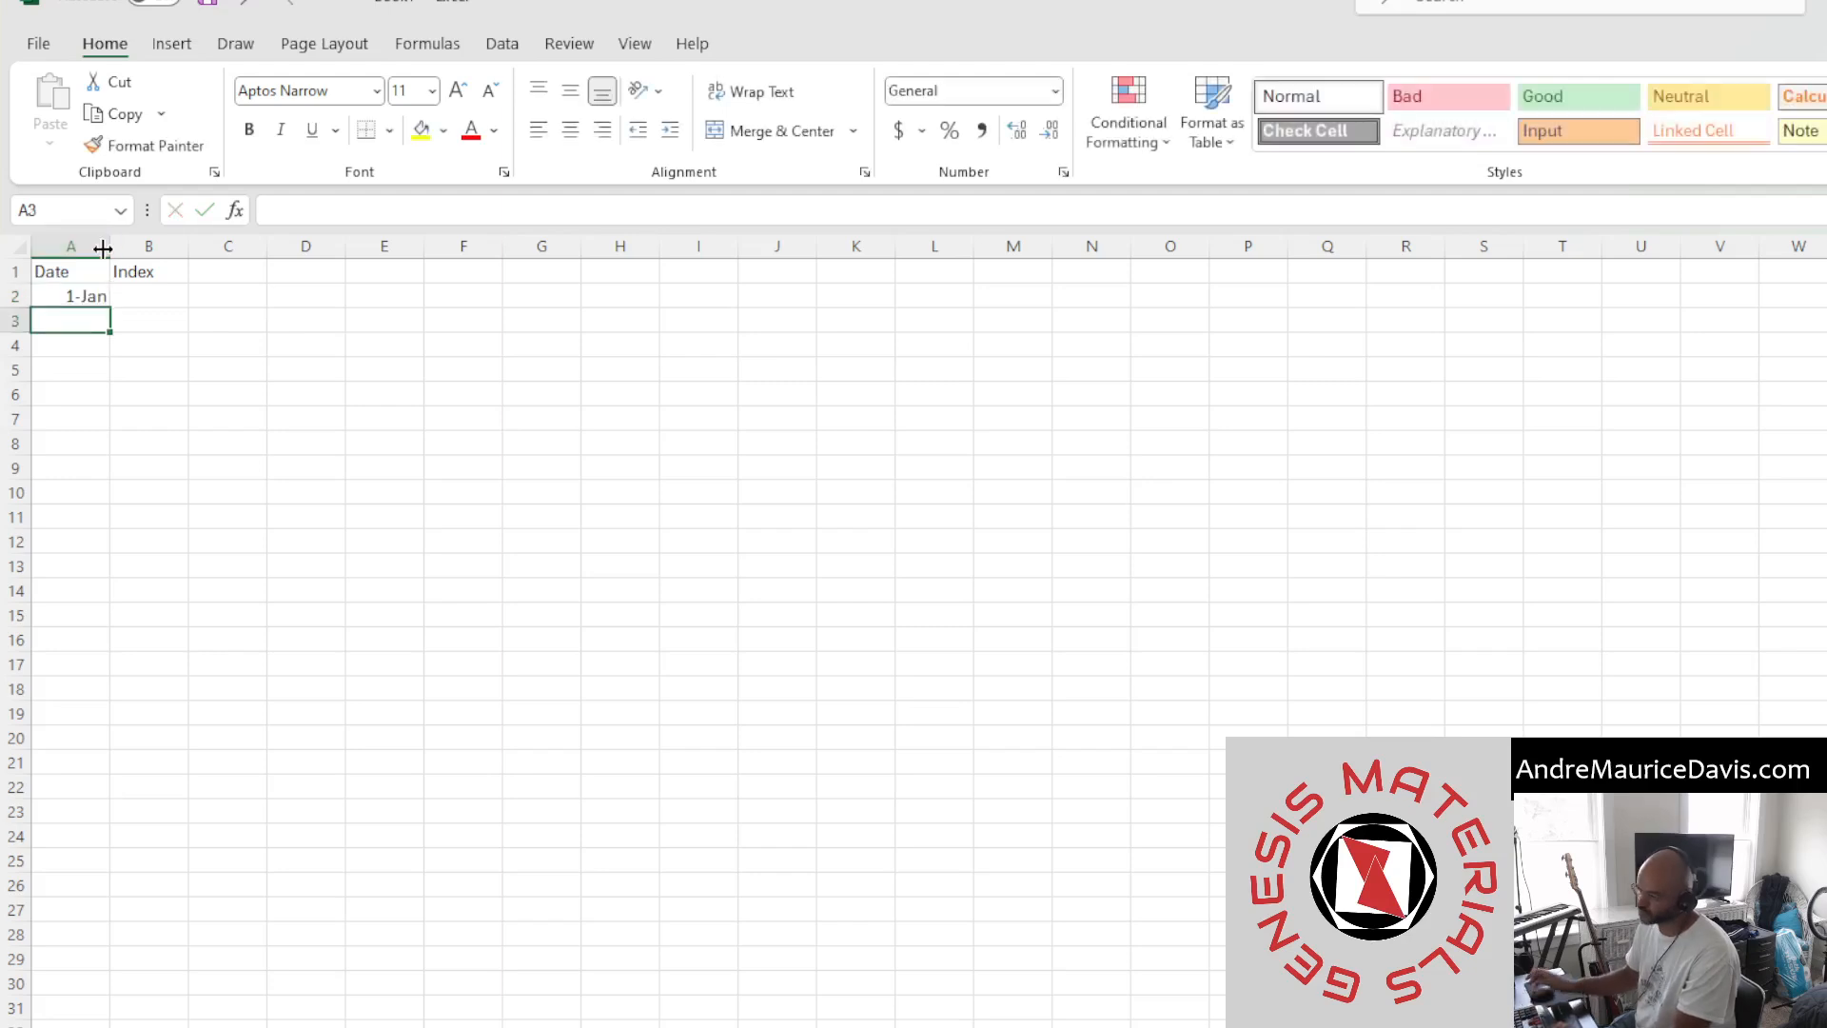
{"action": "left_click", "coordinate": [86, 298]}
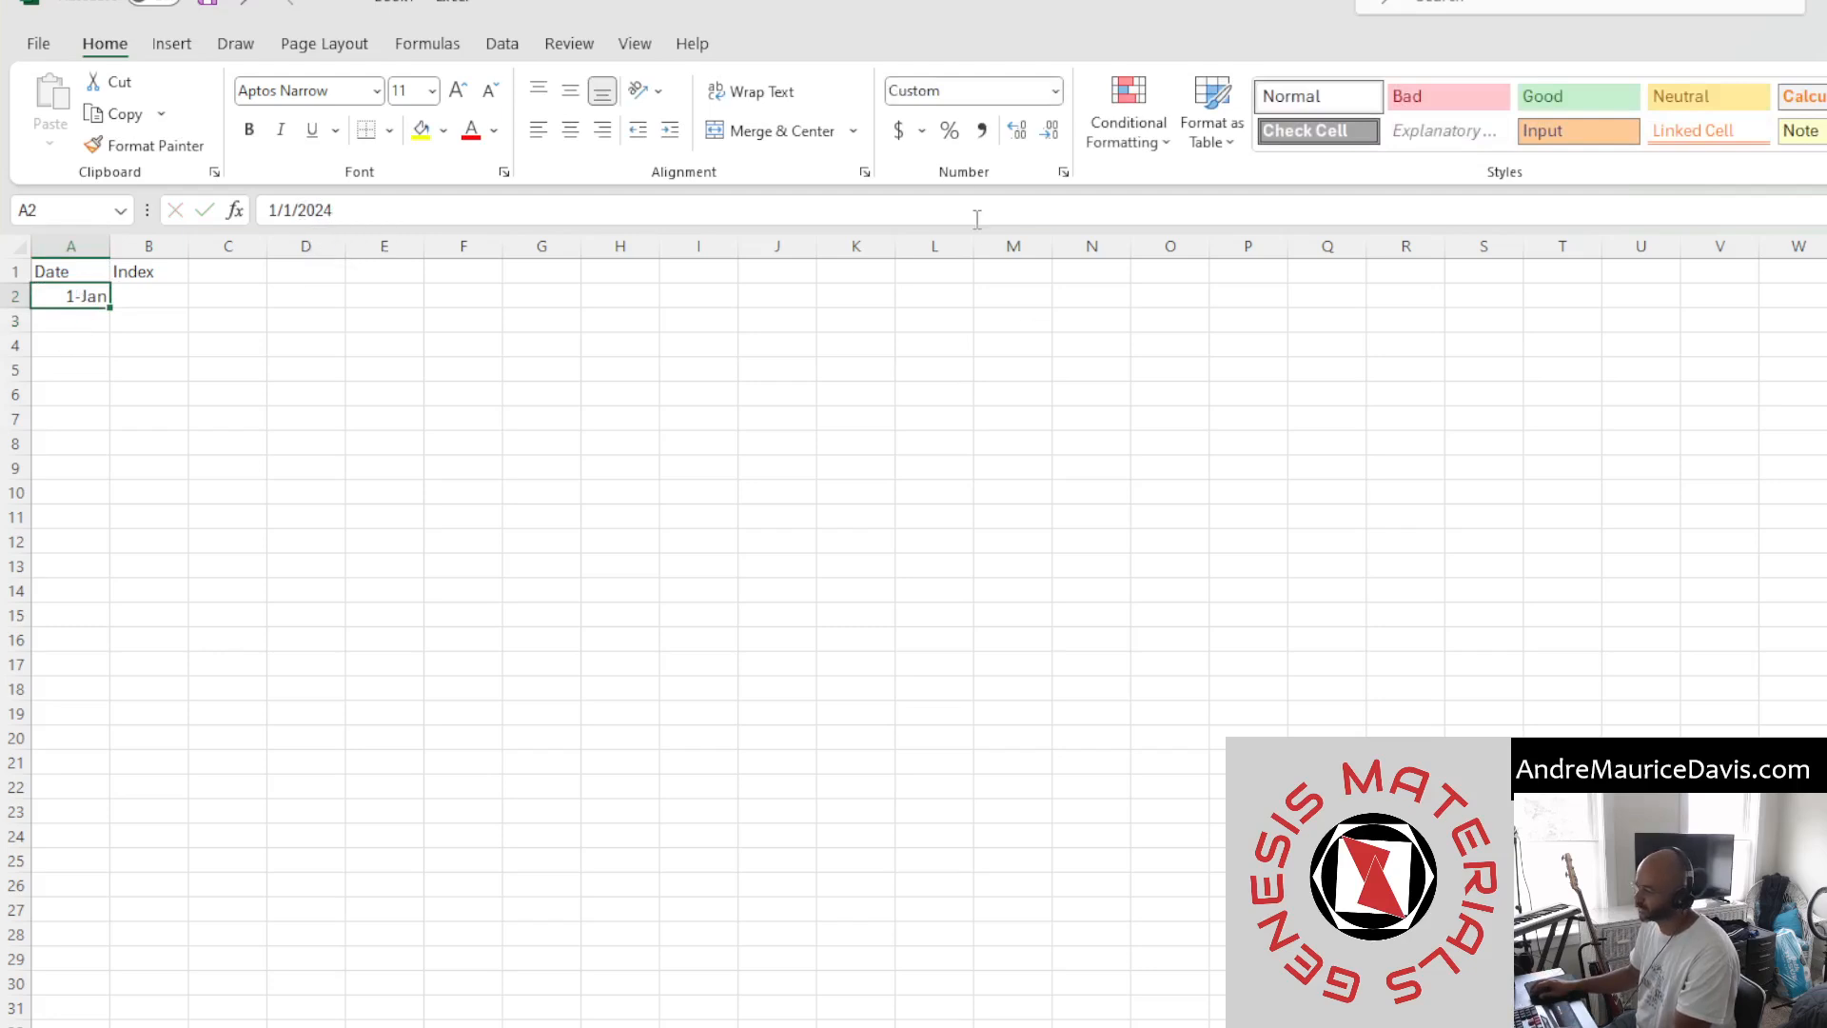
{"action": "left_click", "coordinate": [1055, 91]}
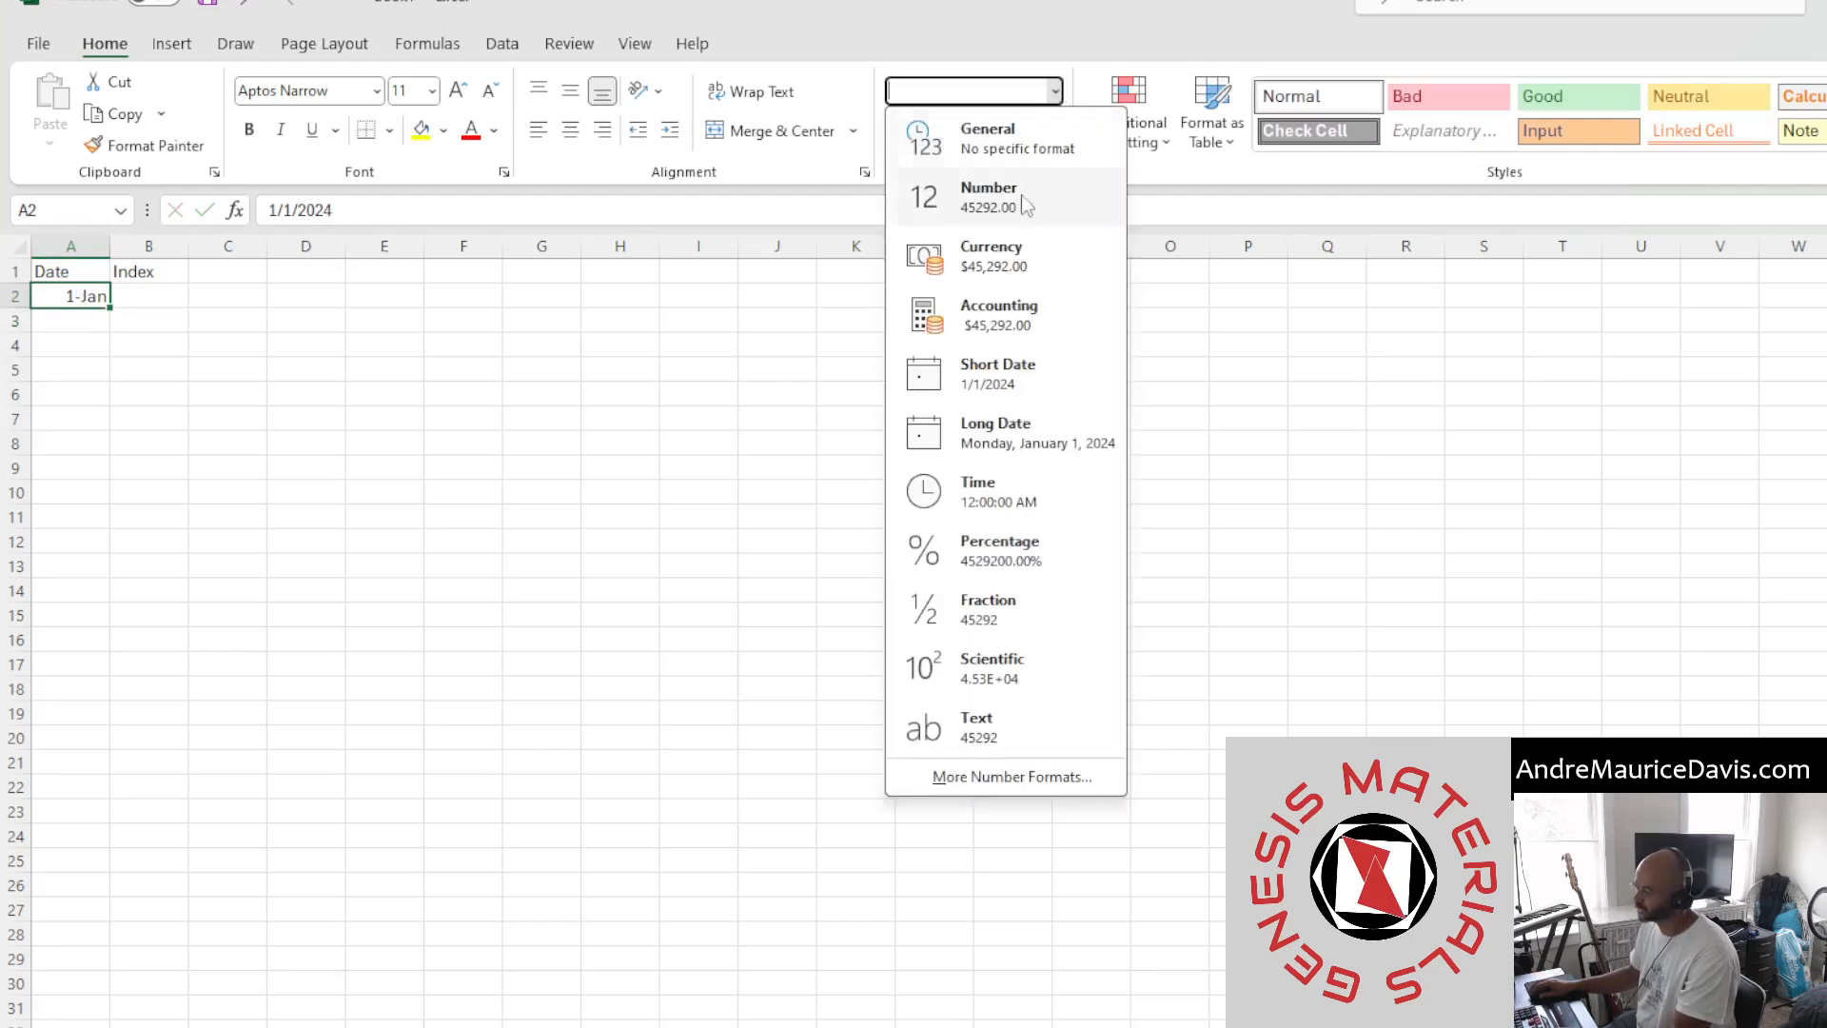
{"action": "left_click", "coordinate": [996, 372]}
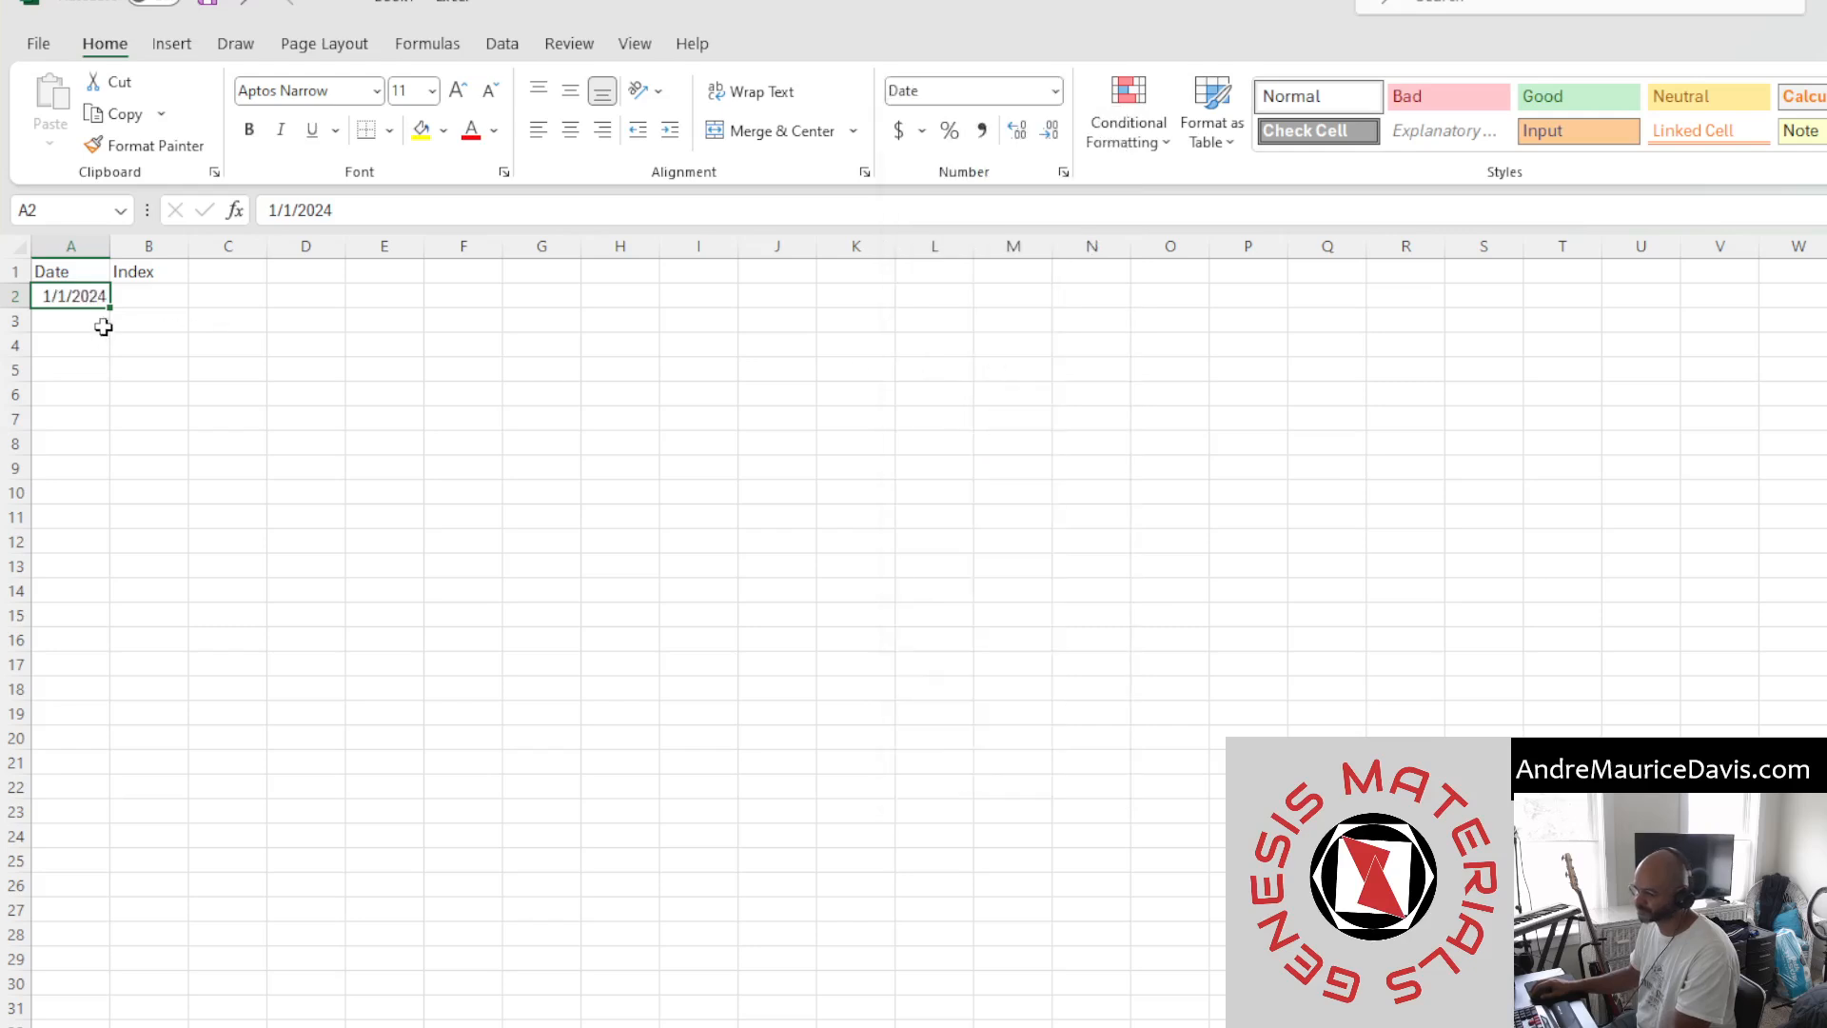
Fill consecutive daily dates down column A from A2 through late June 2024 and check the filled series
{"action": "mouse_move", "coordinate": [108, 304]}
{"action": "left_mouse_down"}
{"action": "mouse_move", "coordinate": [127, 391]}
{"action": "mouse_move", "coordinate": [115, 673]}
{"action": "mouse_move", "coordinate": [69, 860]}
{"action": "mouse_move", "coordinate": [67, 1026]}
{"action": "left_mouse_up"}
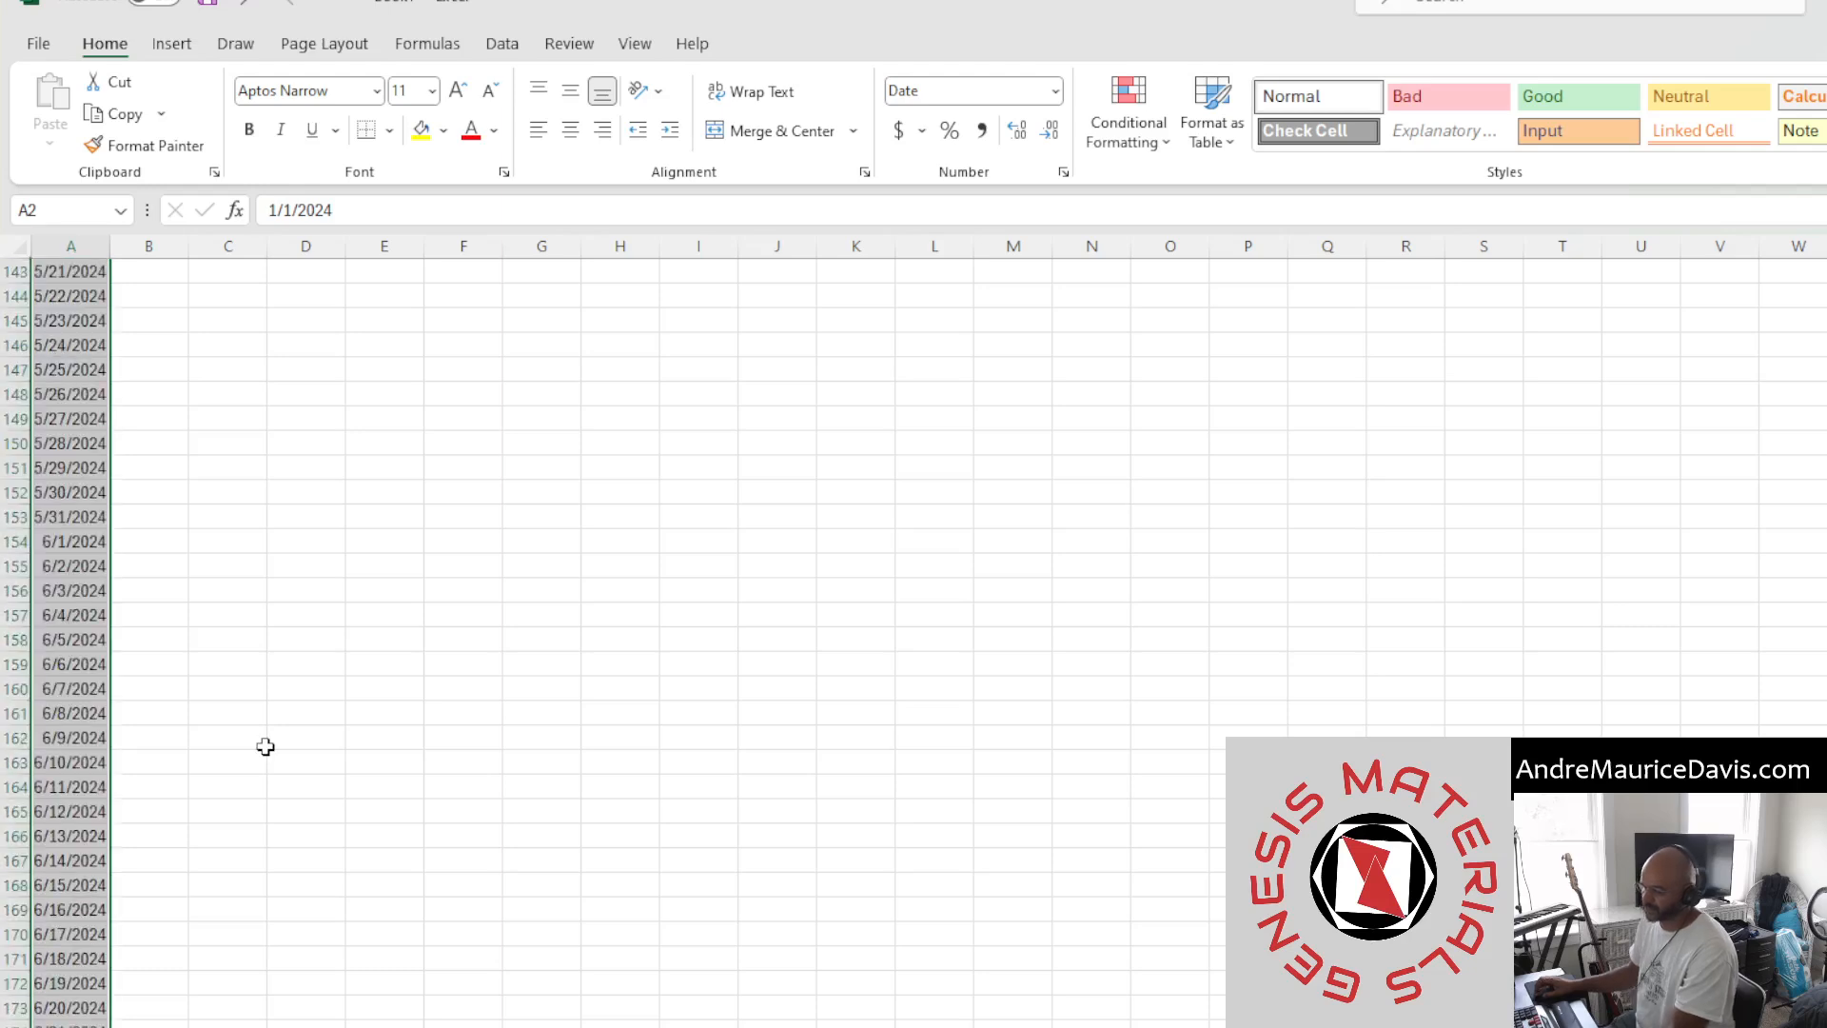
{"action": "scroll", "coordinate": [266, 742], "scroll_direction": "up", "scroll_amount": 20}
{"action": "scroll", "coordinate": [269, 738], "scroll_direction": "up", "scroll_amount": 20}
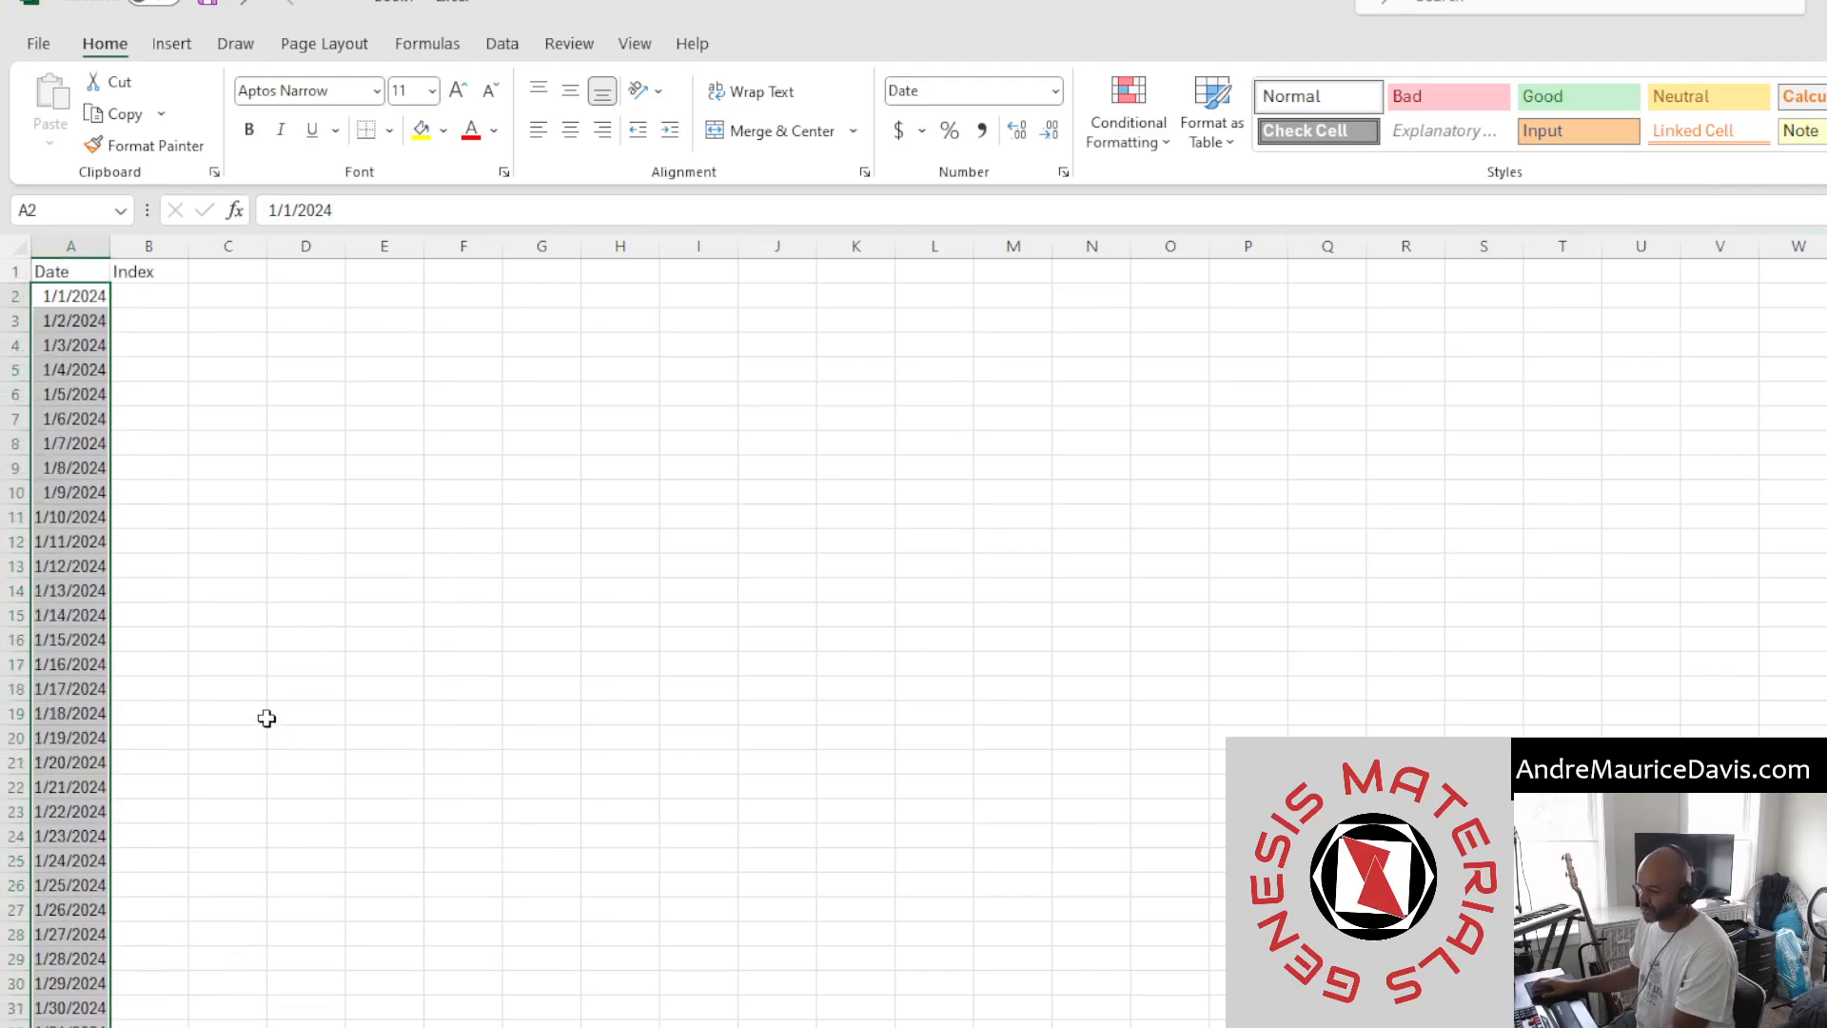
{"action": "scroll", "coordinate": [208, 477], "scroll_direction": "down", "scroll_amount": 20}
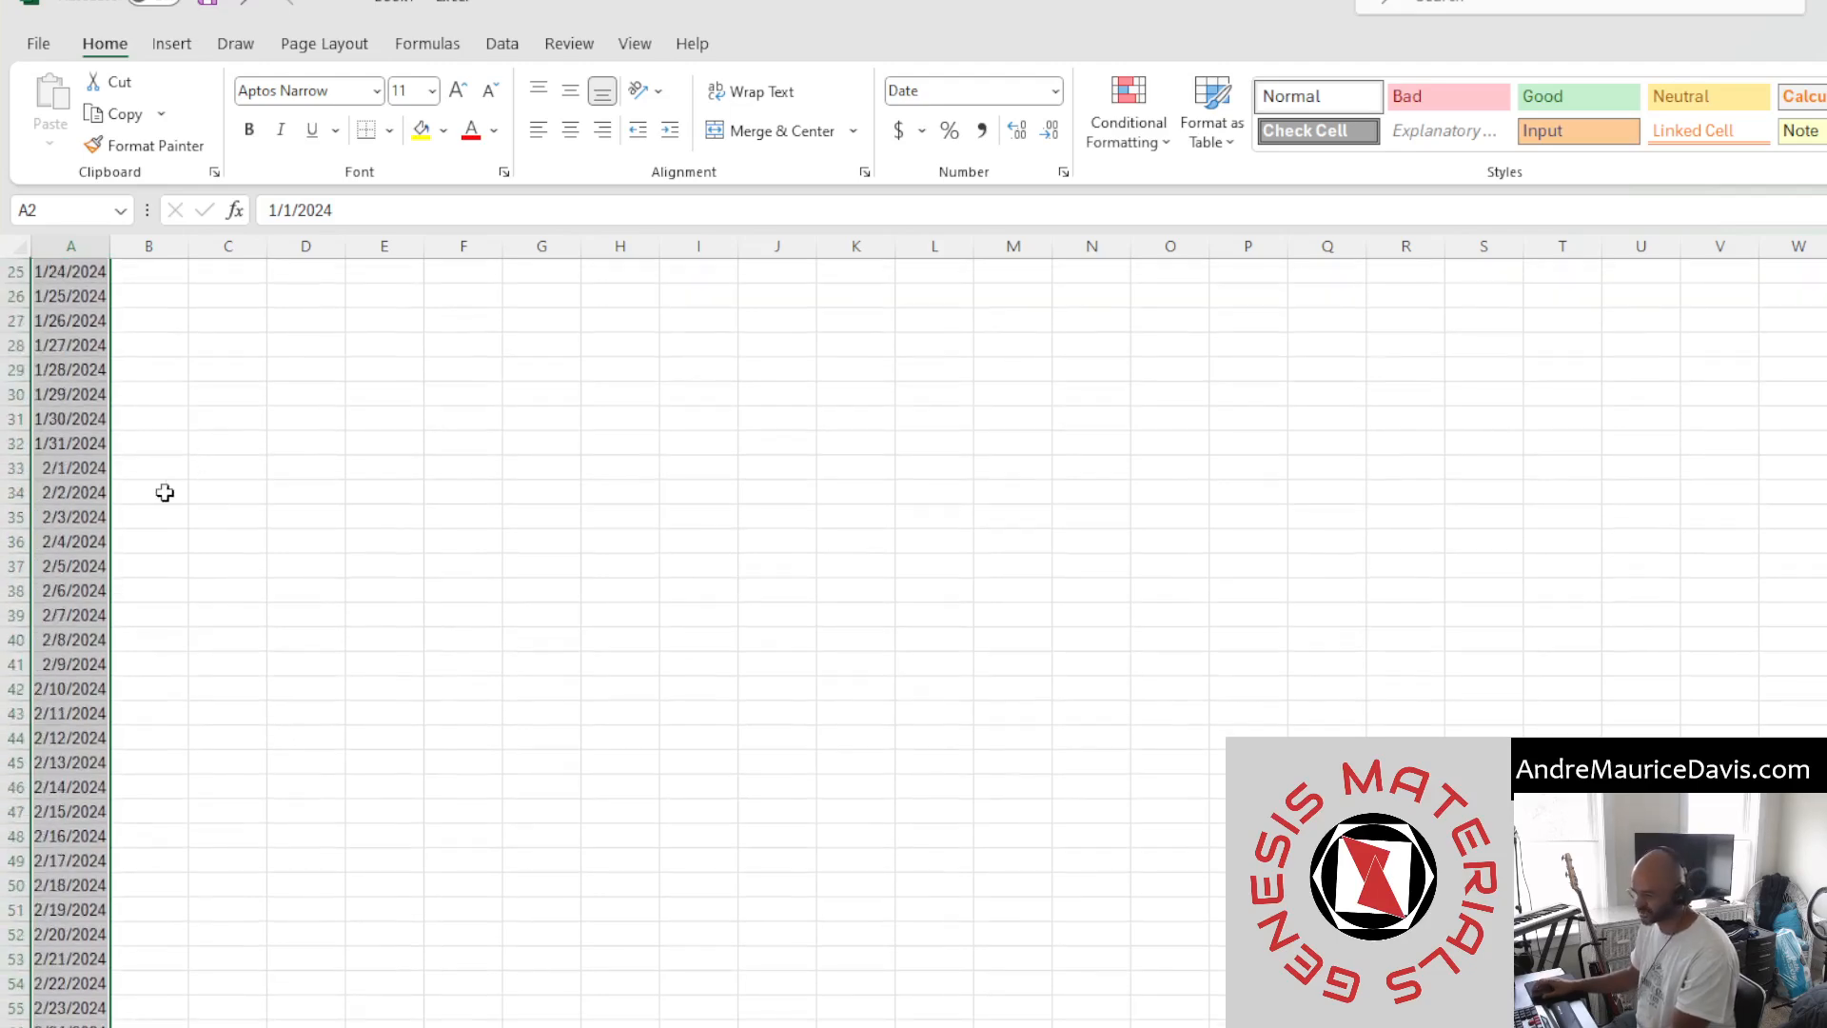
{"action": "scroll", "coordinate": [153, 477], "scroll_direction": "down", "scroll_amount": 8}
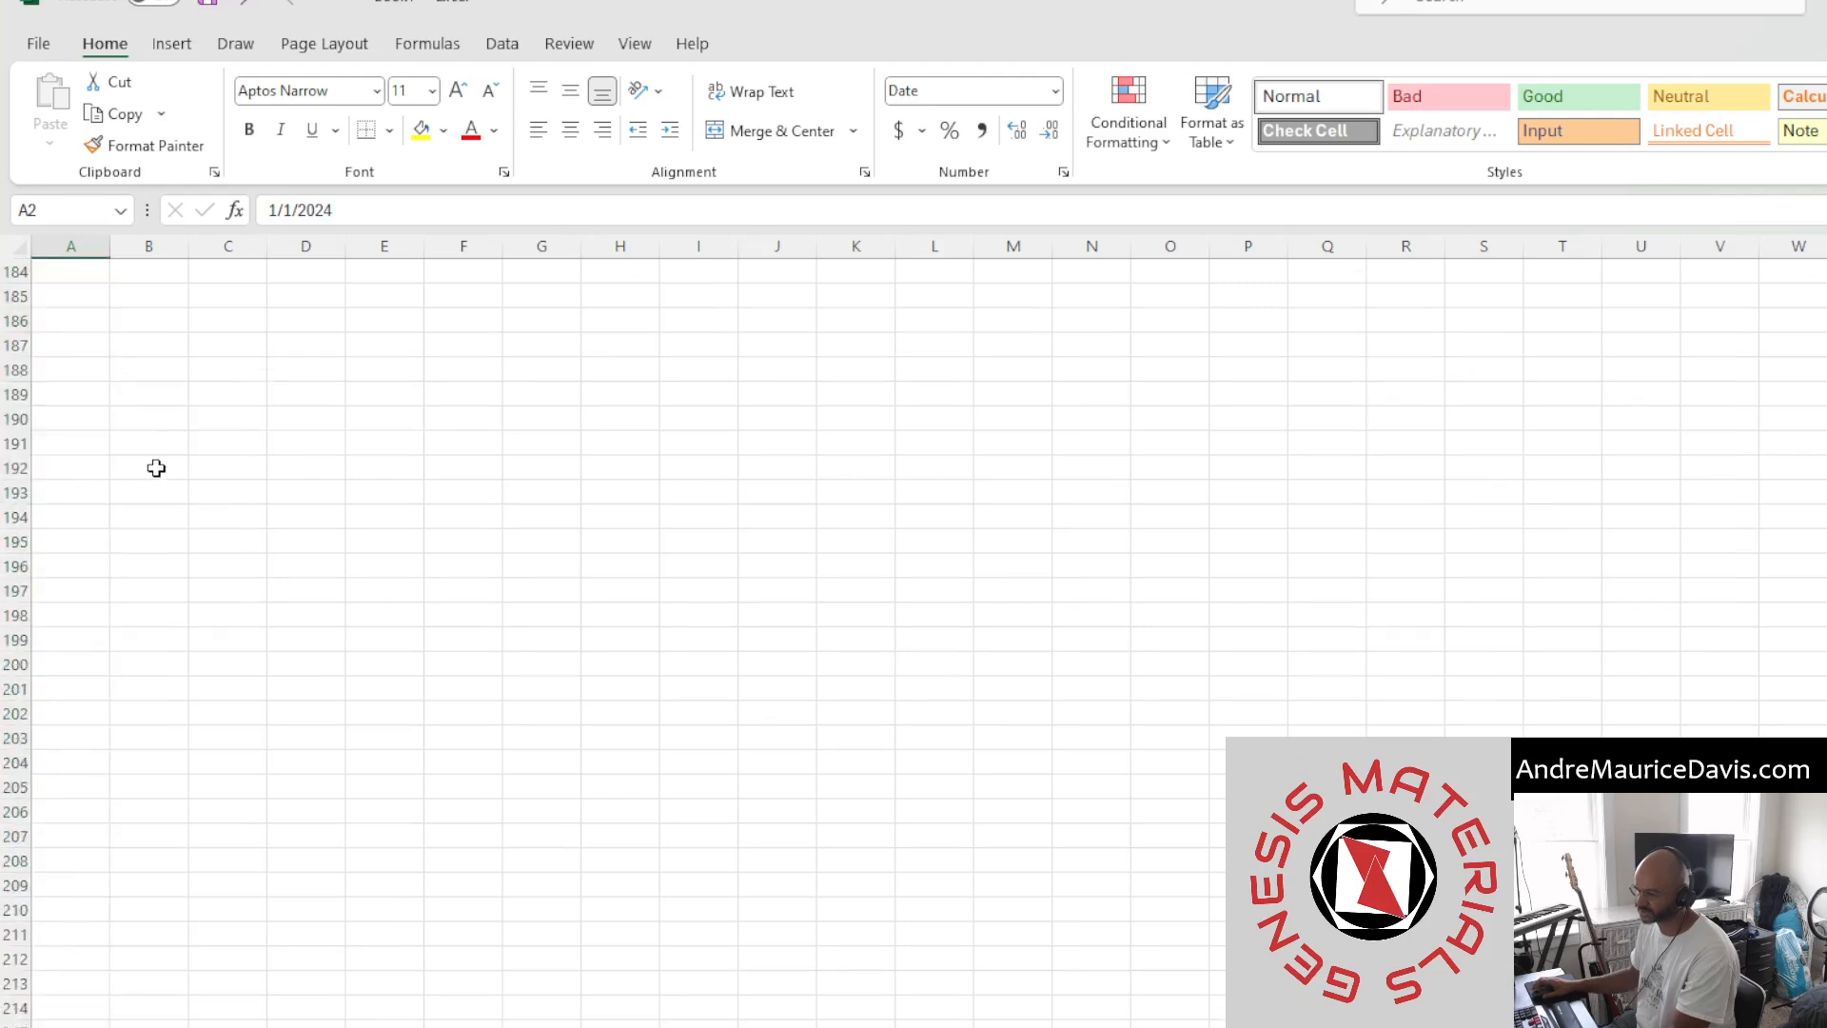
Enter 1 in B2, fill an incrementing series down the Index column alongside the dates, and check the end of the series
{"action": "scroll", "coordinate": [160, 464], "scroll_direction": "up", "scroll_amount": 20}
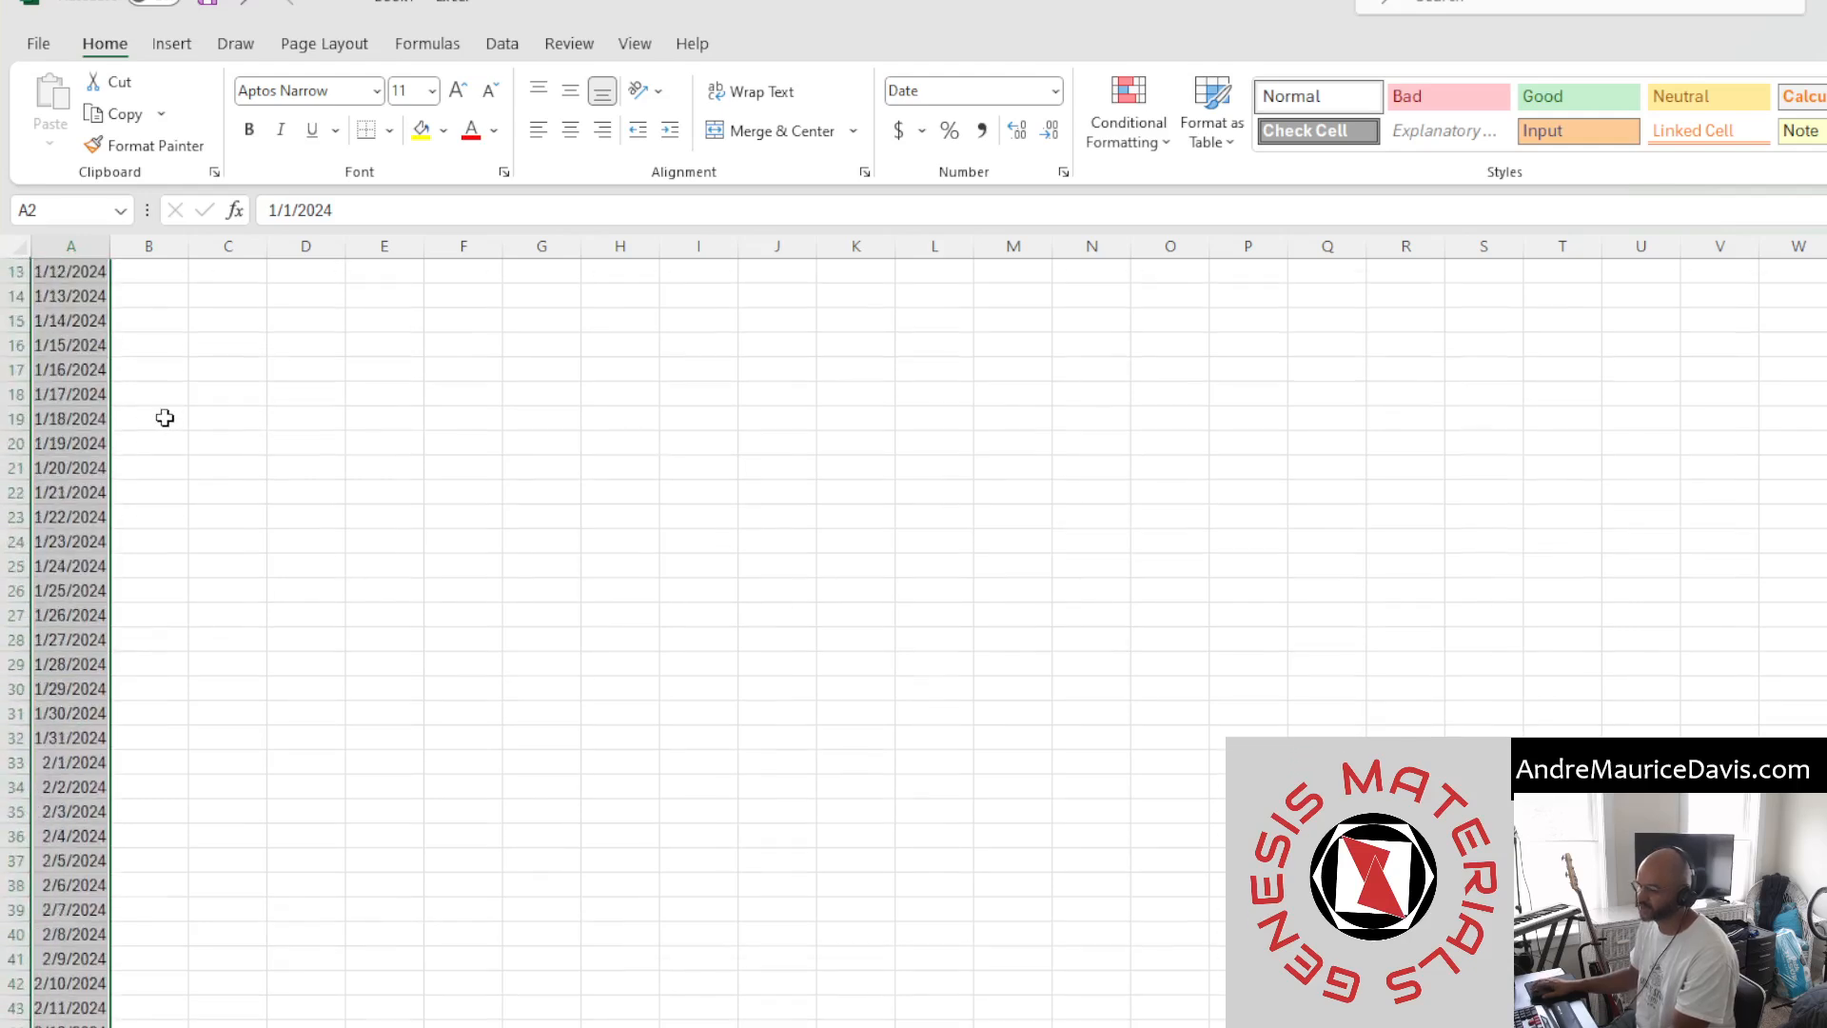
{"action": "left_click", "coordinate": [176, 295]}
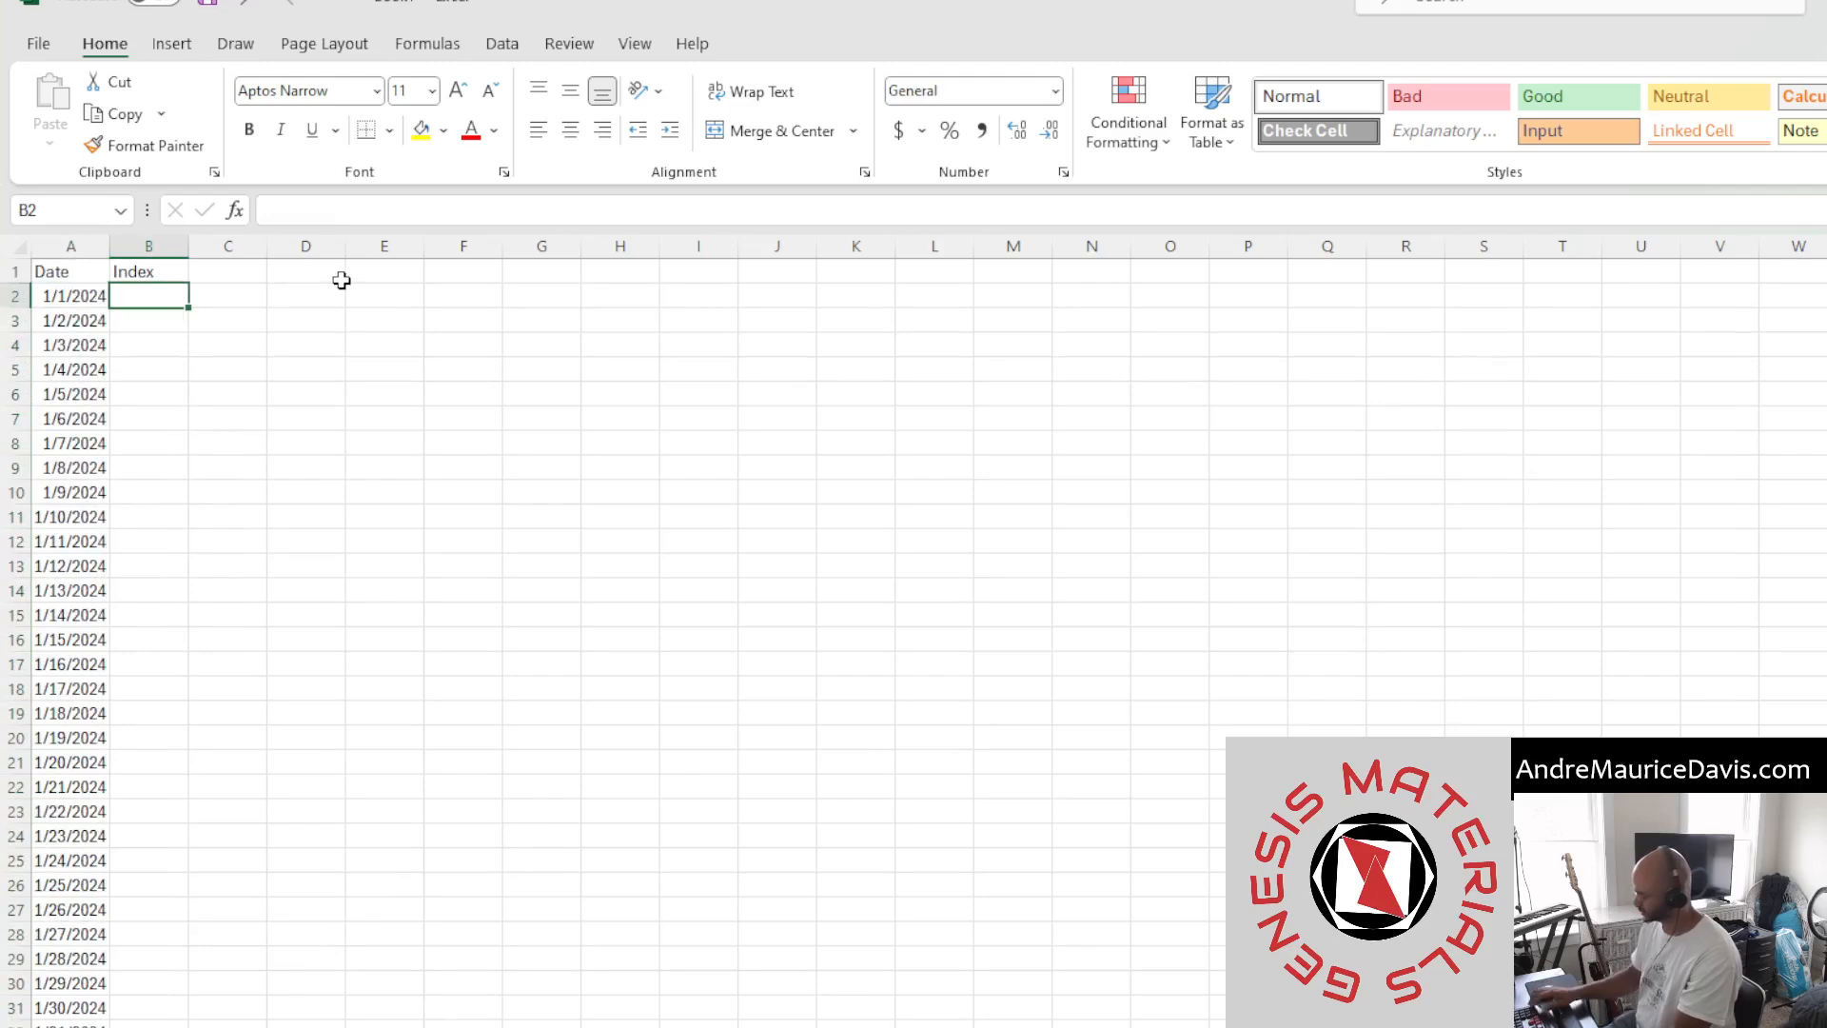
{"action": "type", "text": "1"}
{"action": "key", "text": "Return"}
{"action": "left_click", "coordinate": [173, 296]}
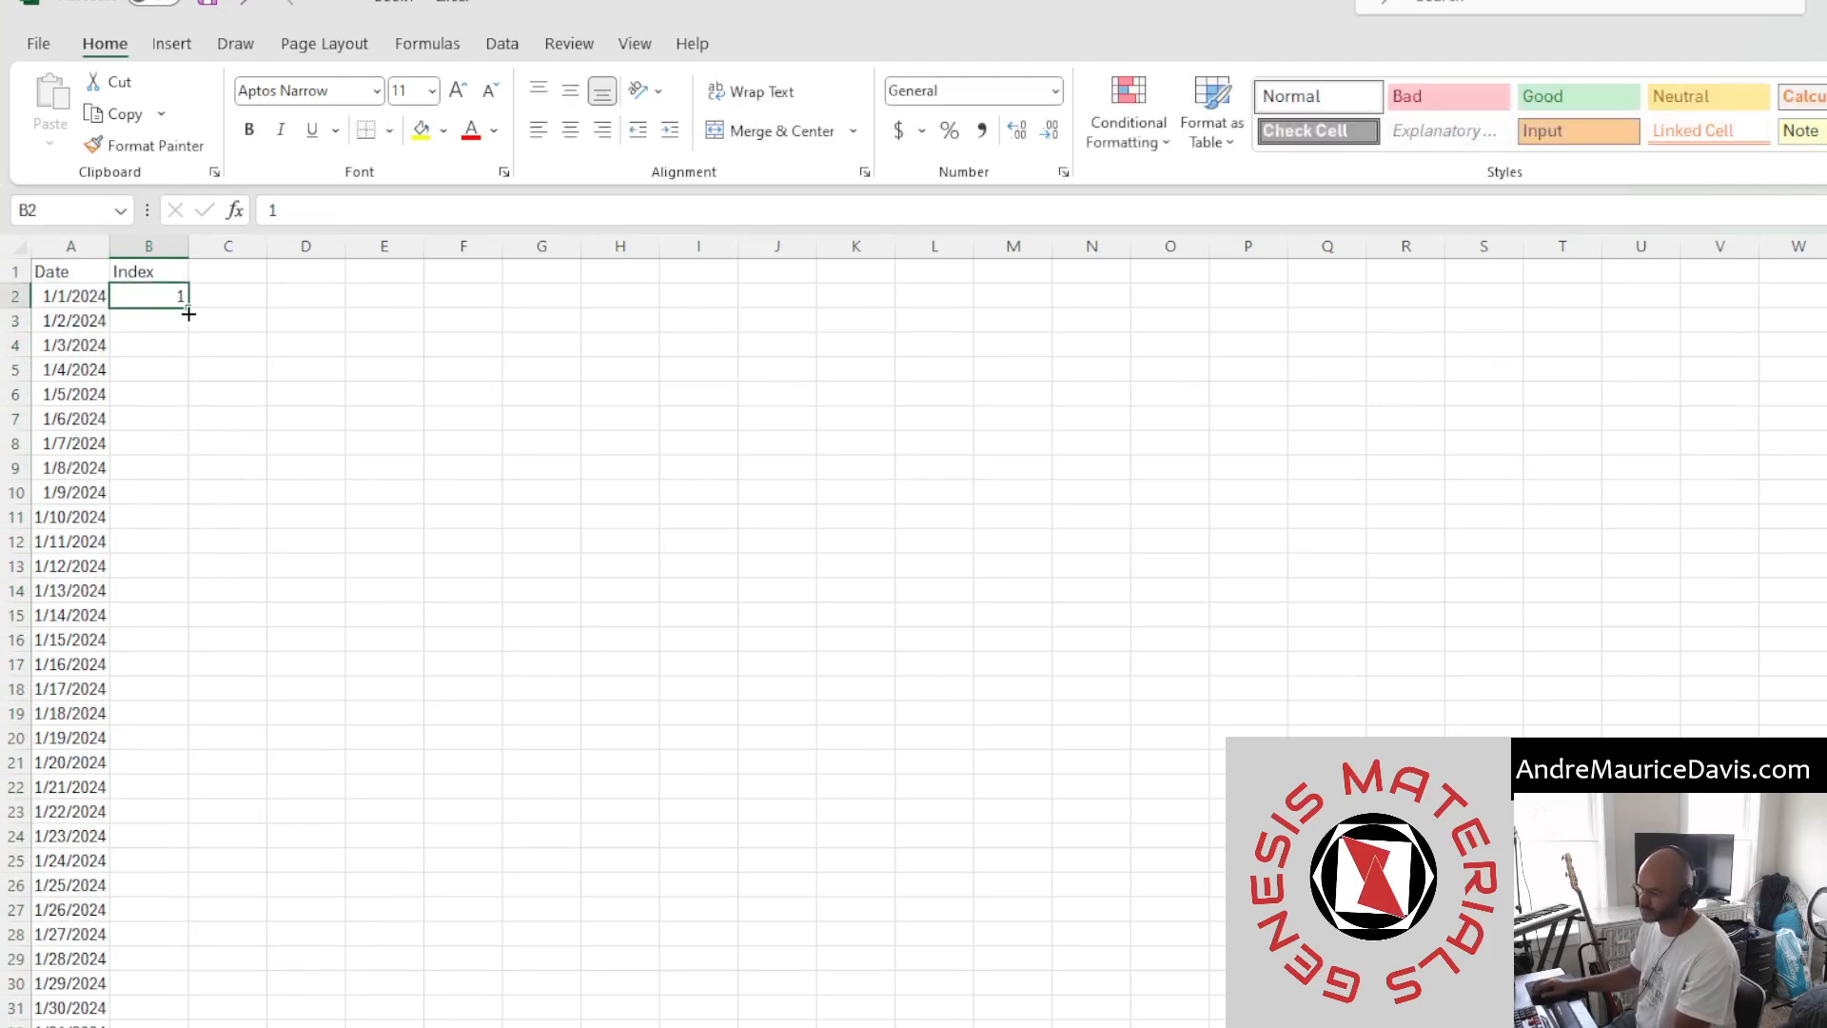
{"action": "double_click", "coordinate": [189, 311]}
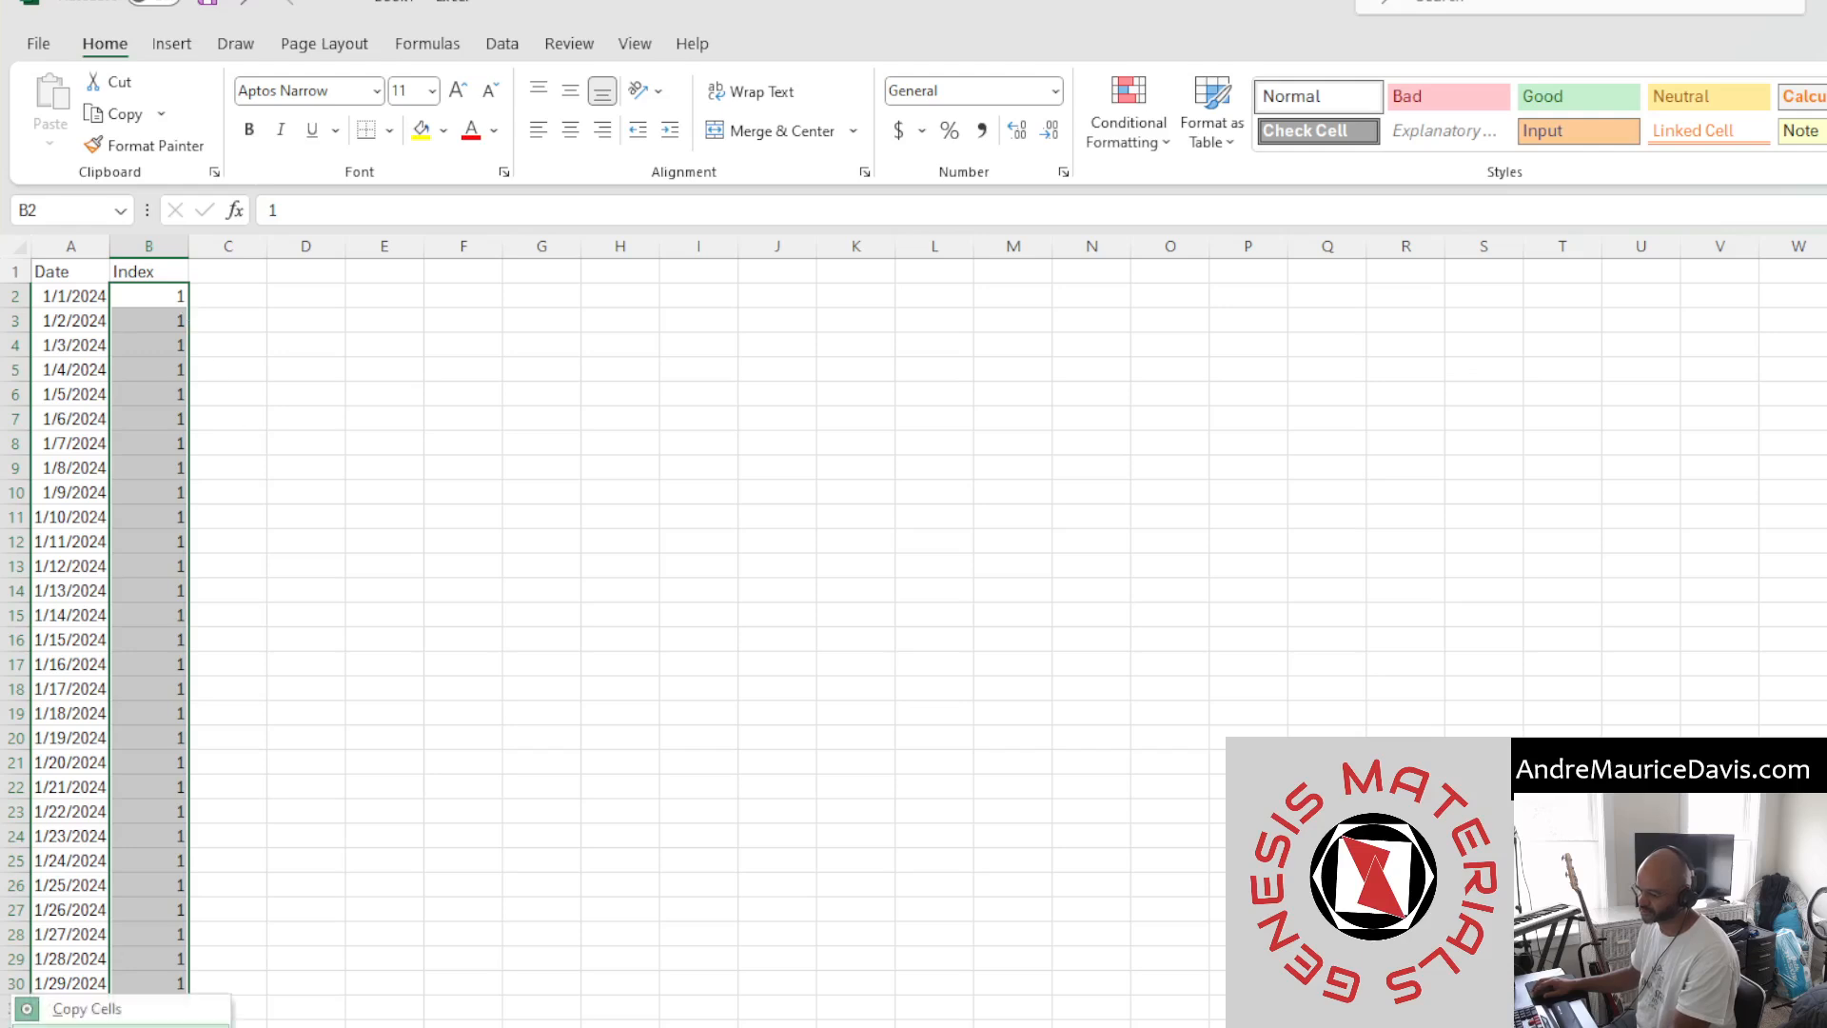
{"action": "left_click", "coordinate": [85, 1025]}
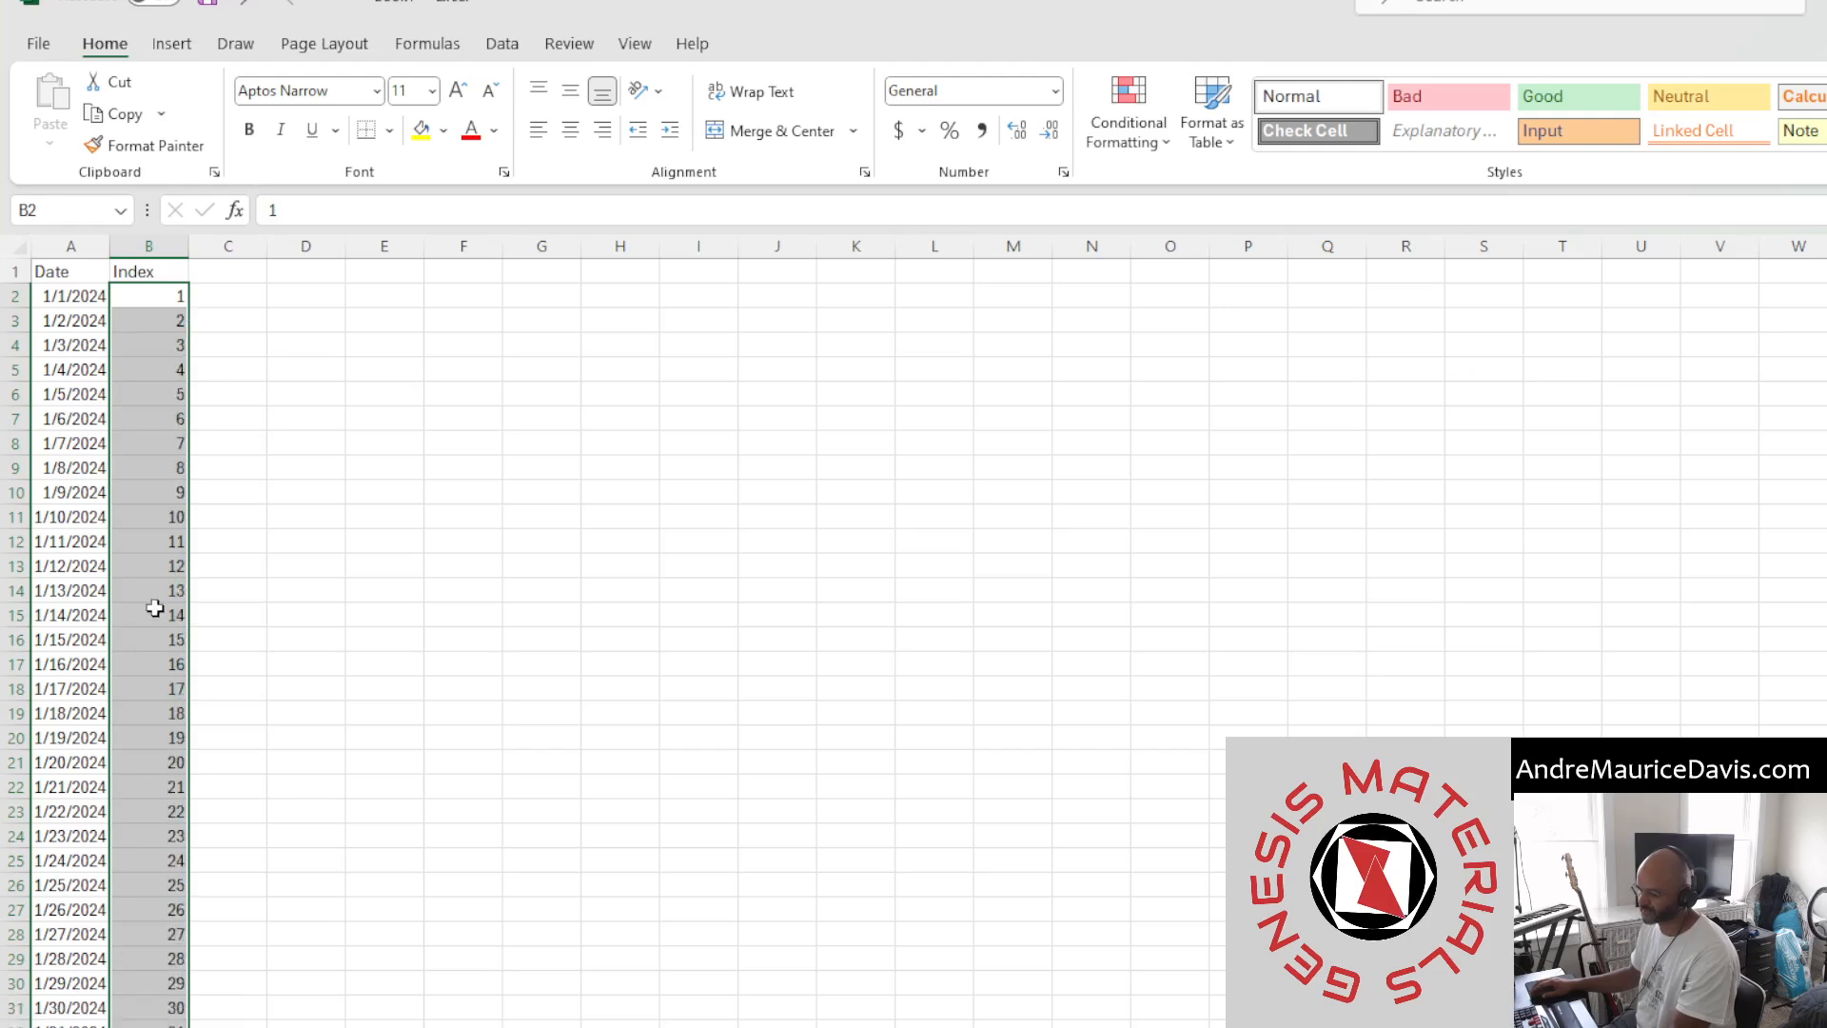
{"action": "left_click", "coordinate": [163, 636]}
{"action": "key", "text": "ctrl+Down"}
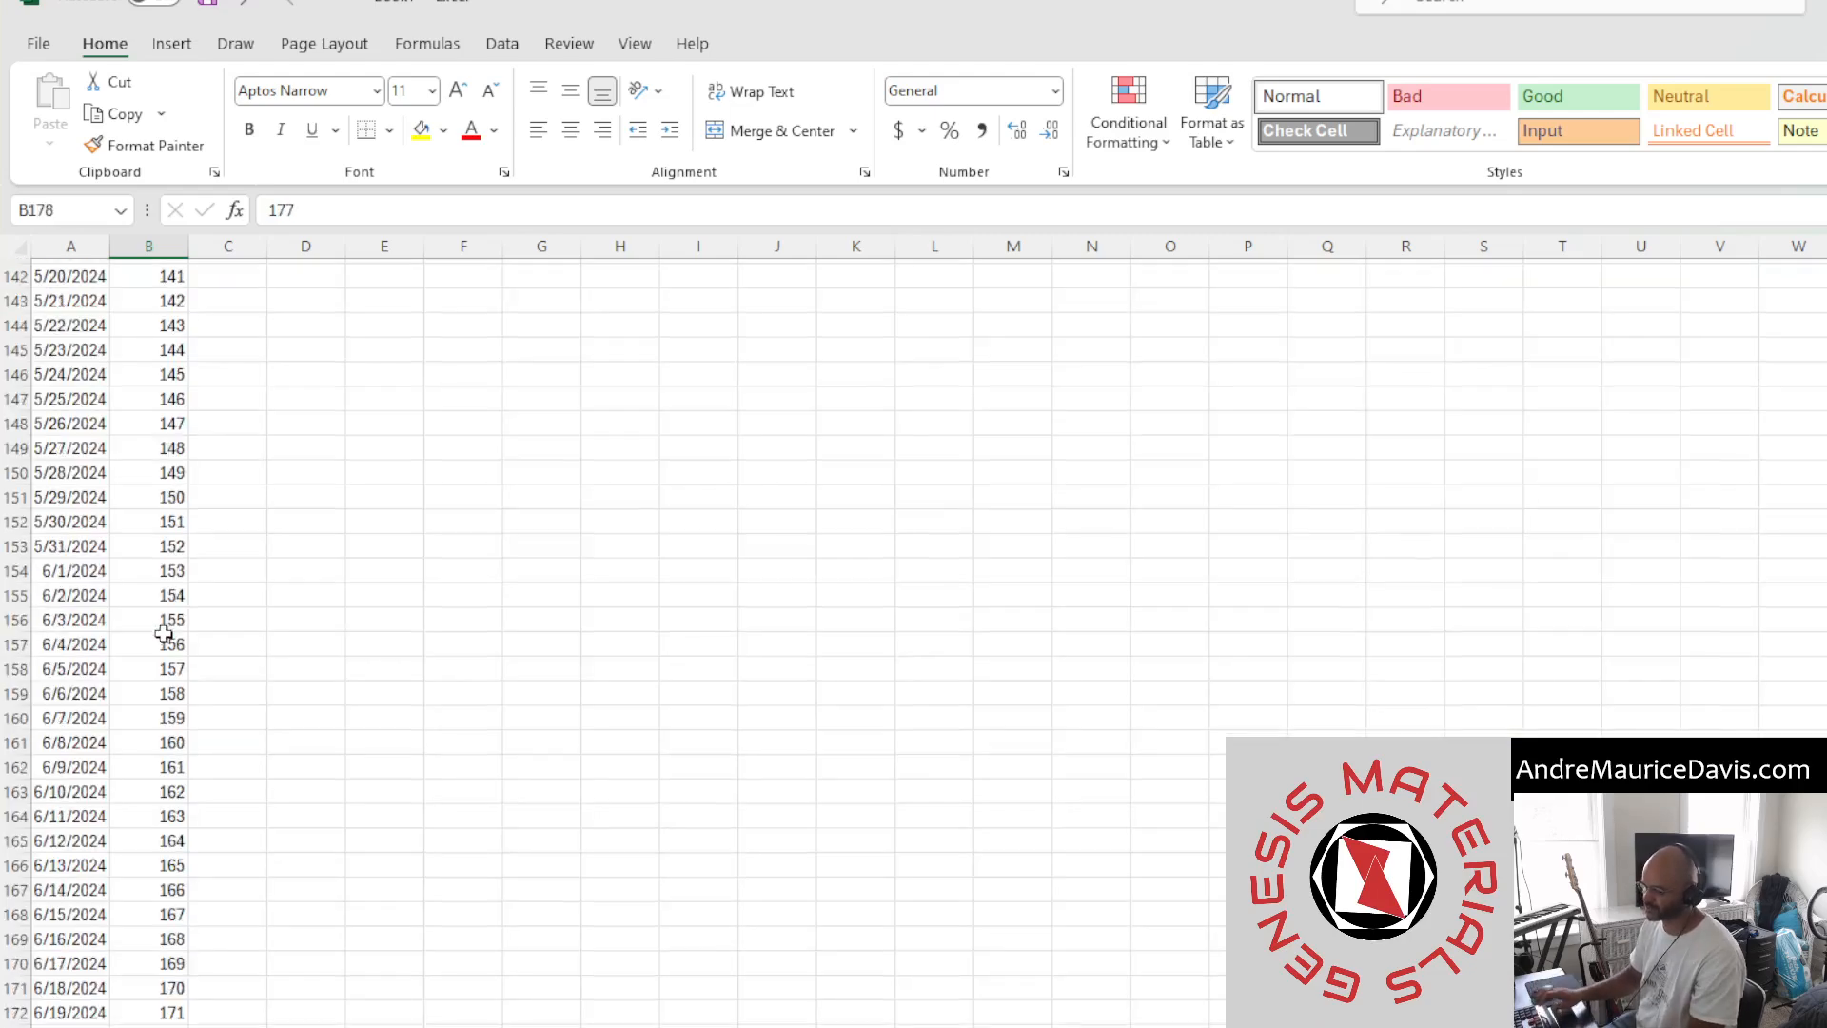
{"action": "left_click", "coordinate": [108, 588]}
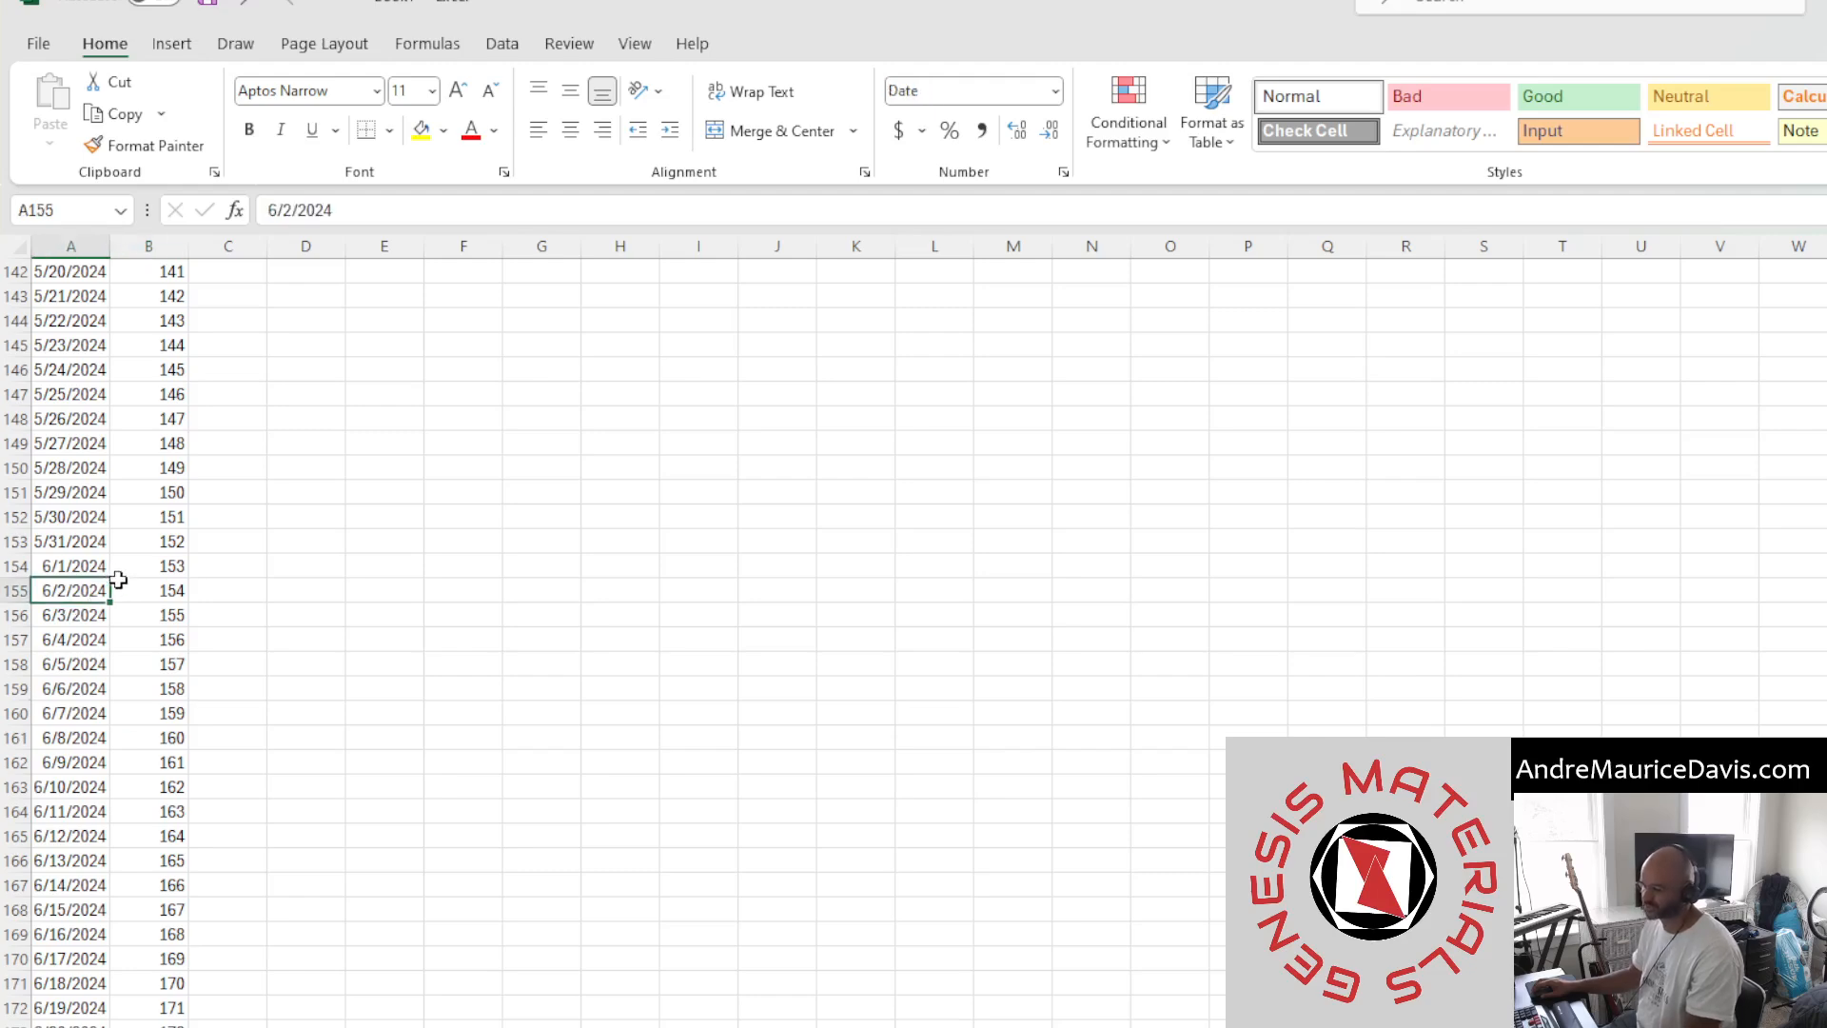
{"action": "key", "text": "ctrl+Up"}
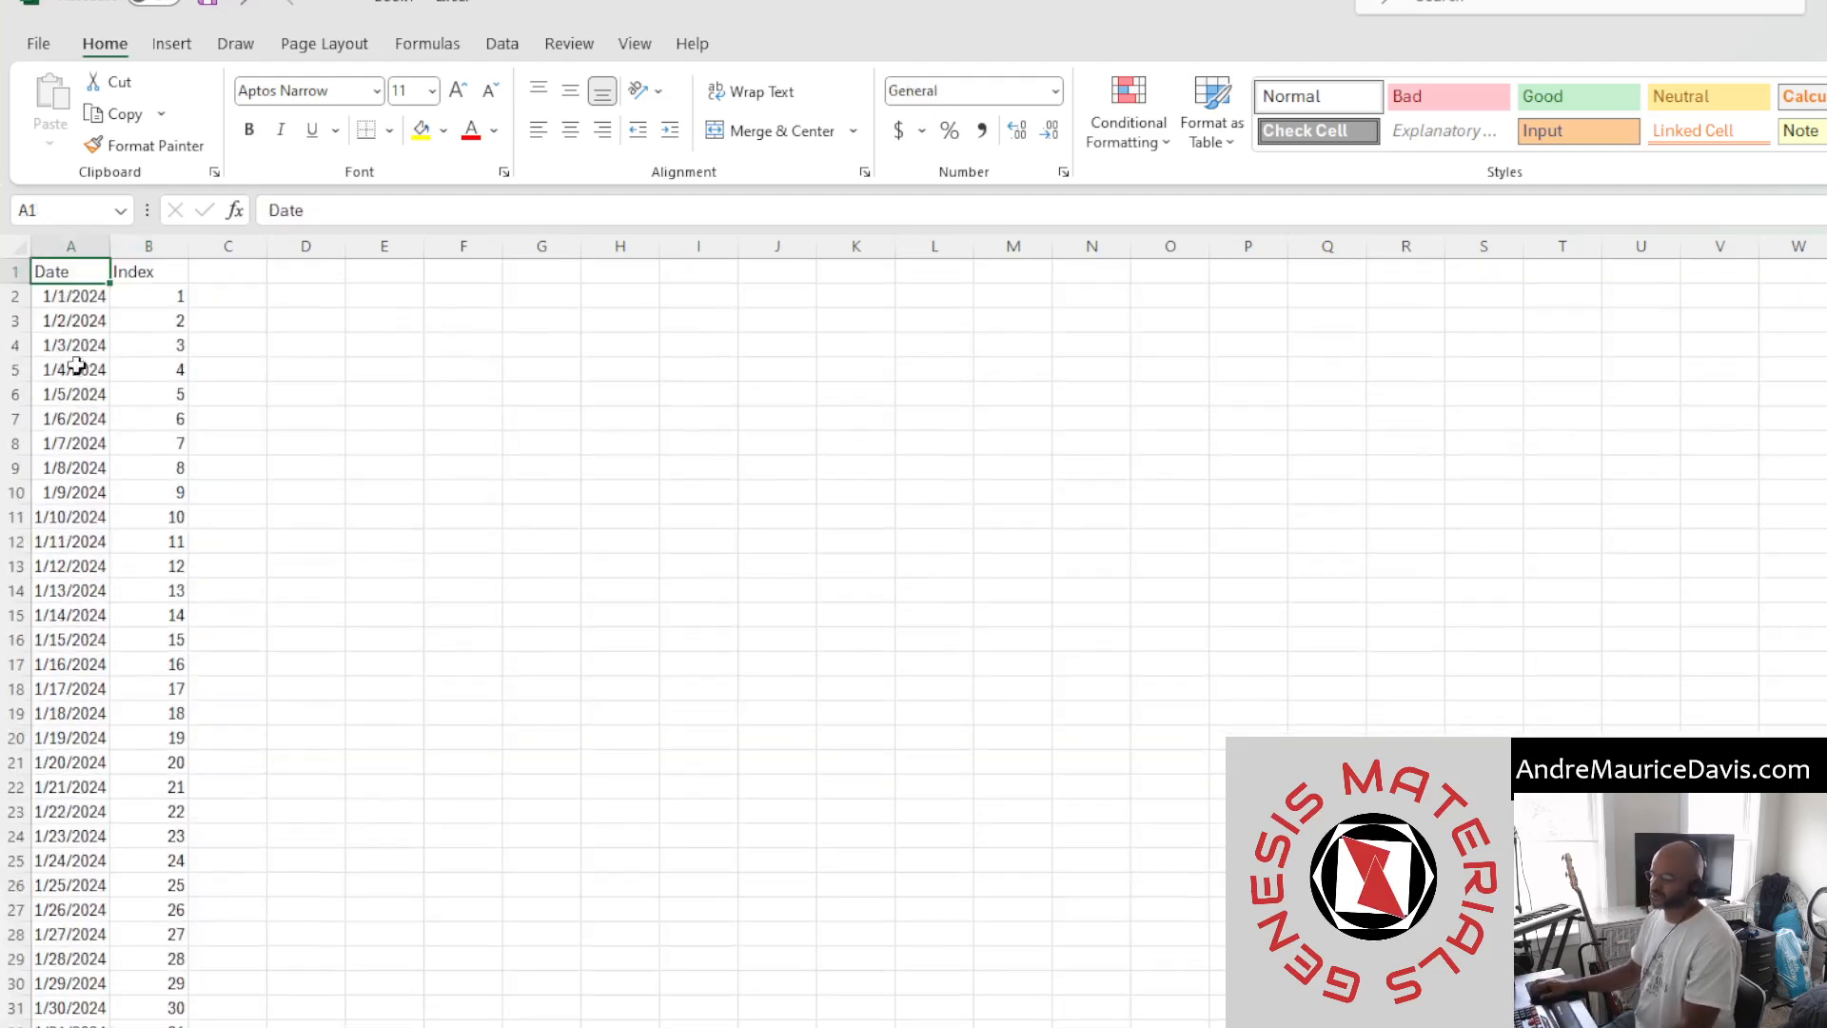
Convert the Date and Index range into a table with headers
{"action": "left_click", "coordinate": [84, 298]}
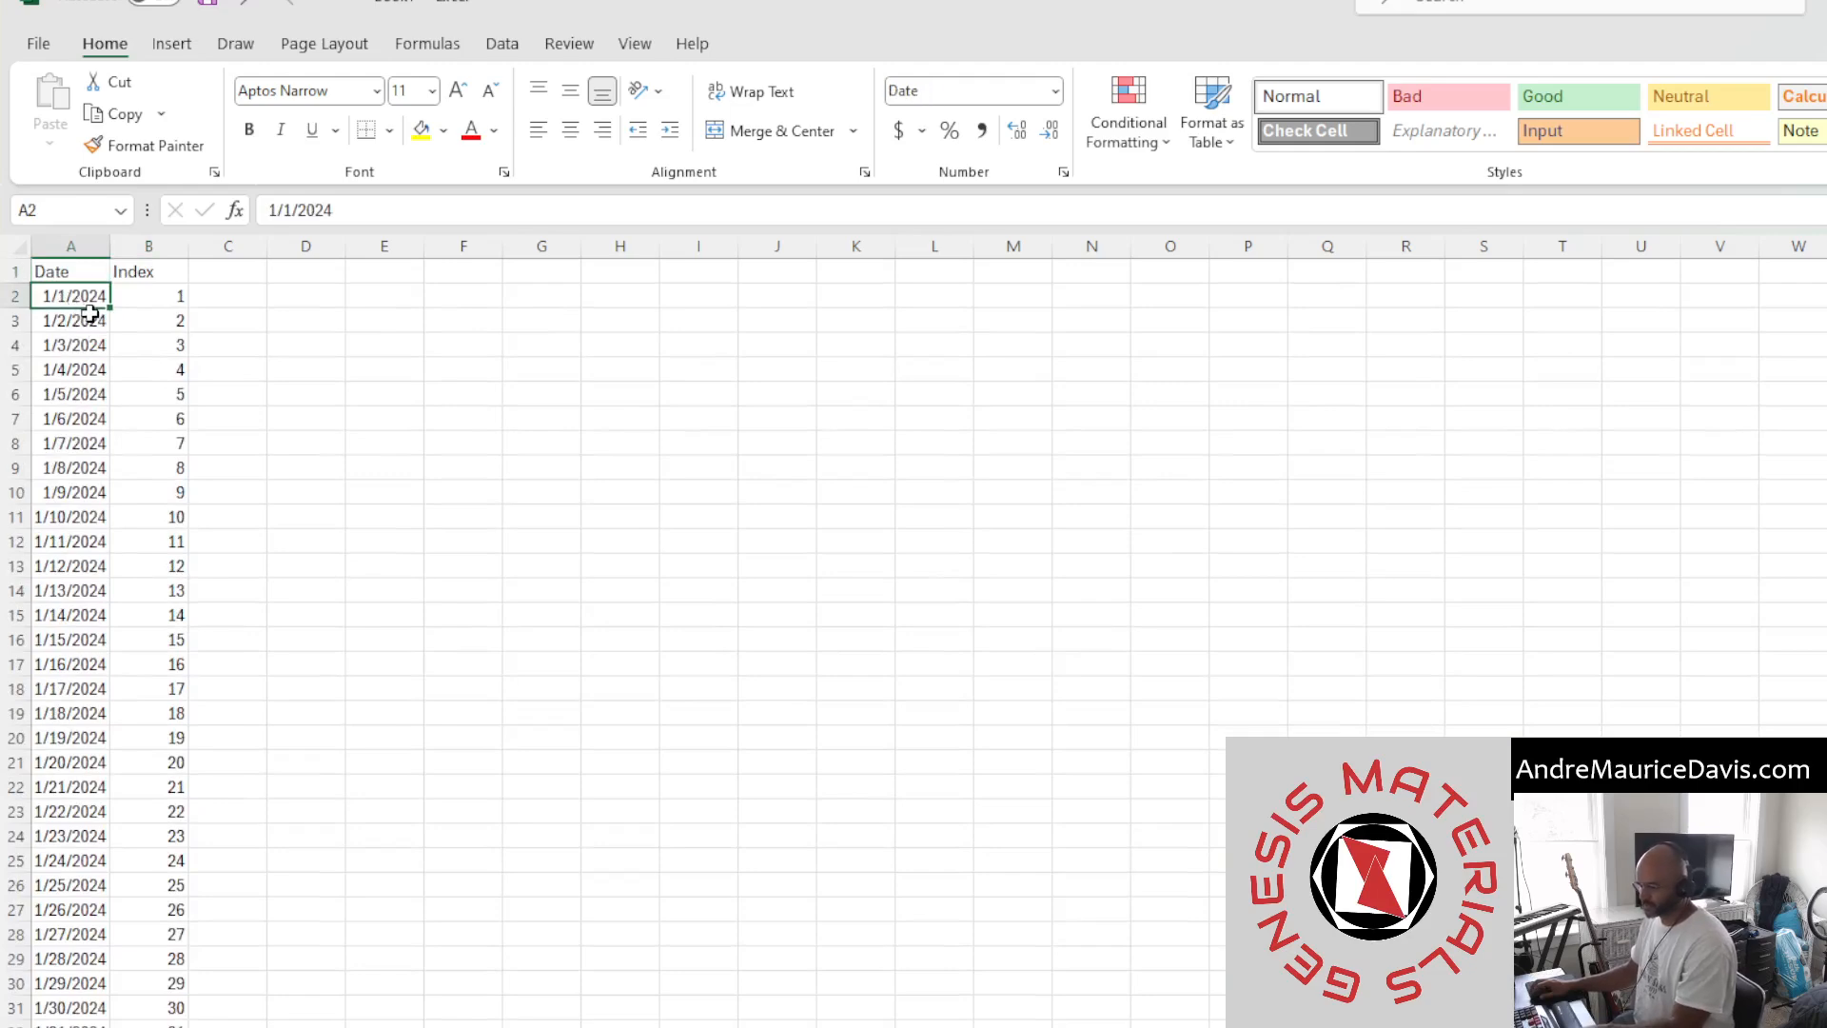
{"action": "key", "text": "ctrl+t"}
{"action": "left_click", "coordinate": [1542, 648]}
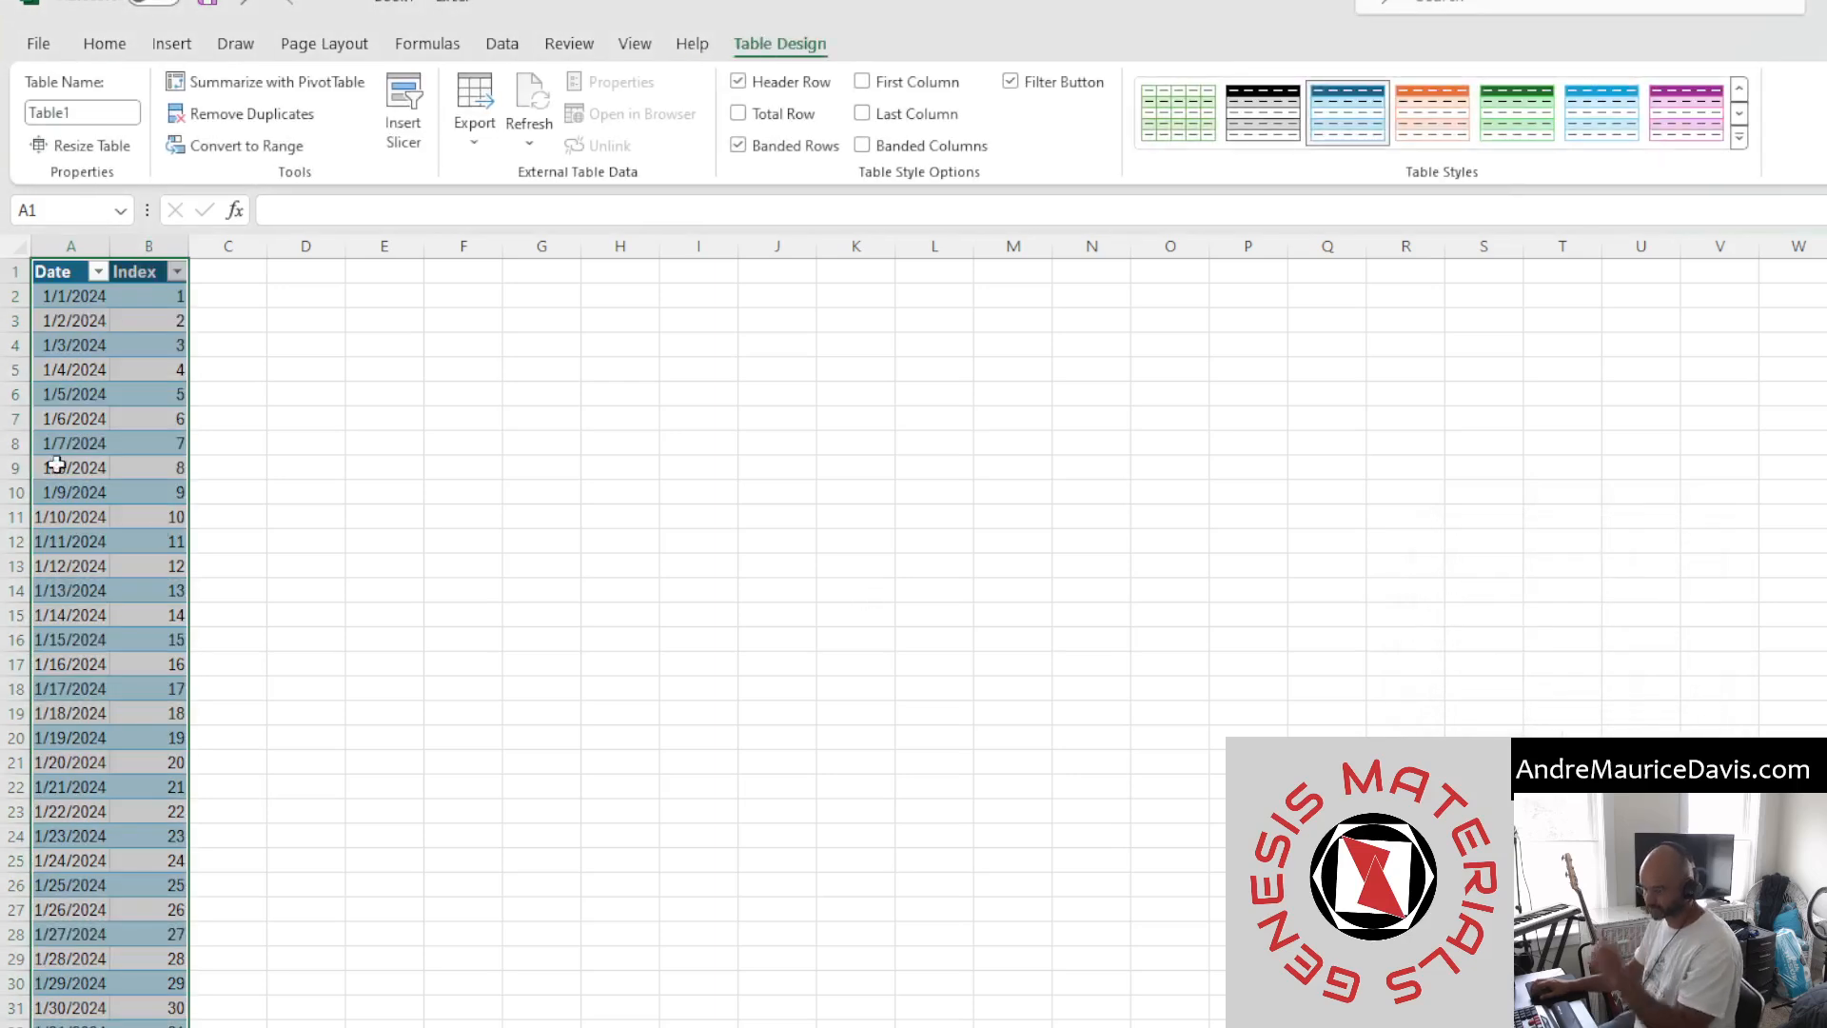
Try to rename the table "date range"
{"action": "left_click", "coordinate": [88, 111]}
{"action": "type", "text": "date"}
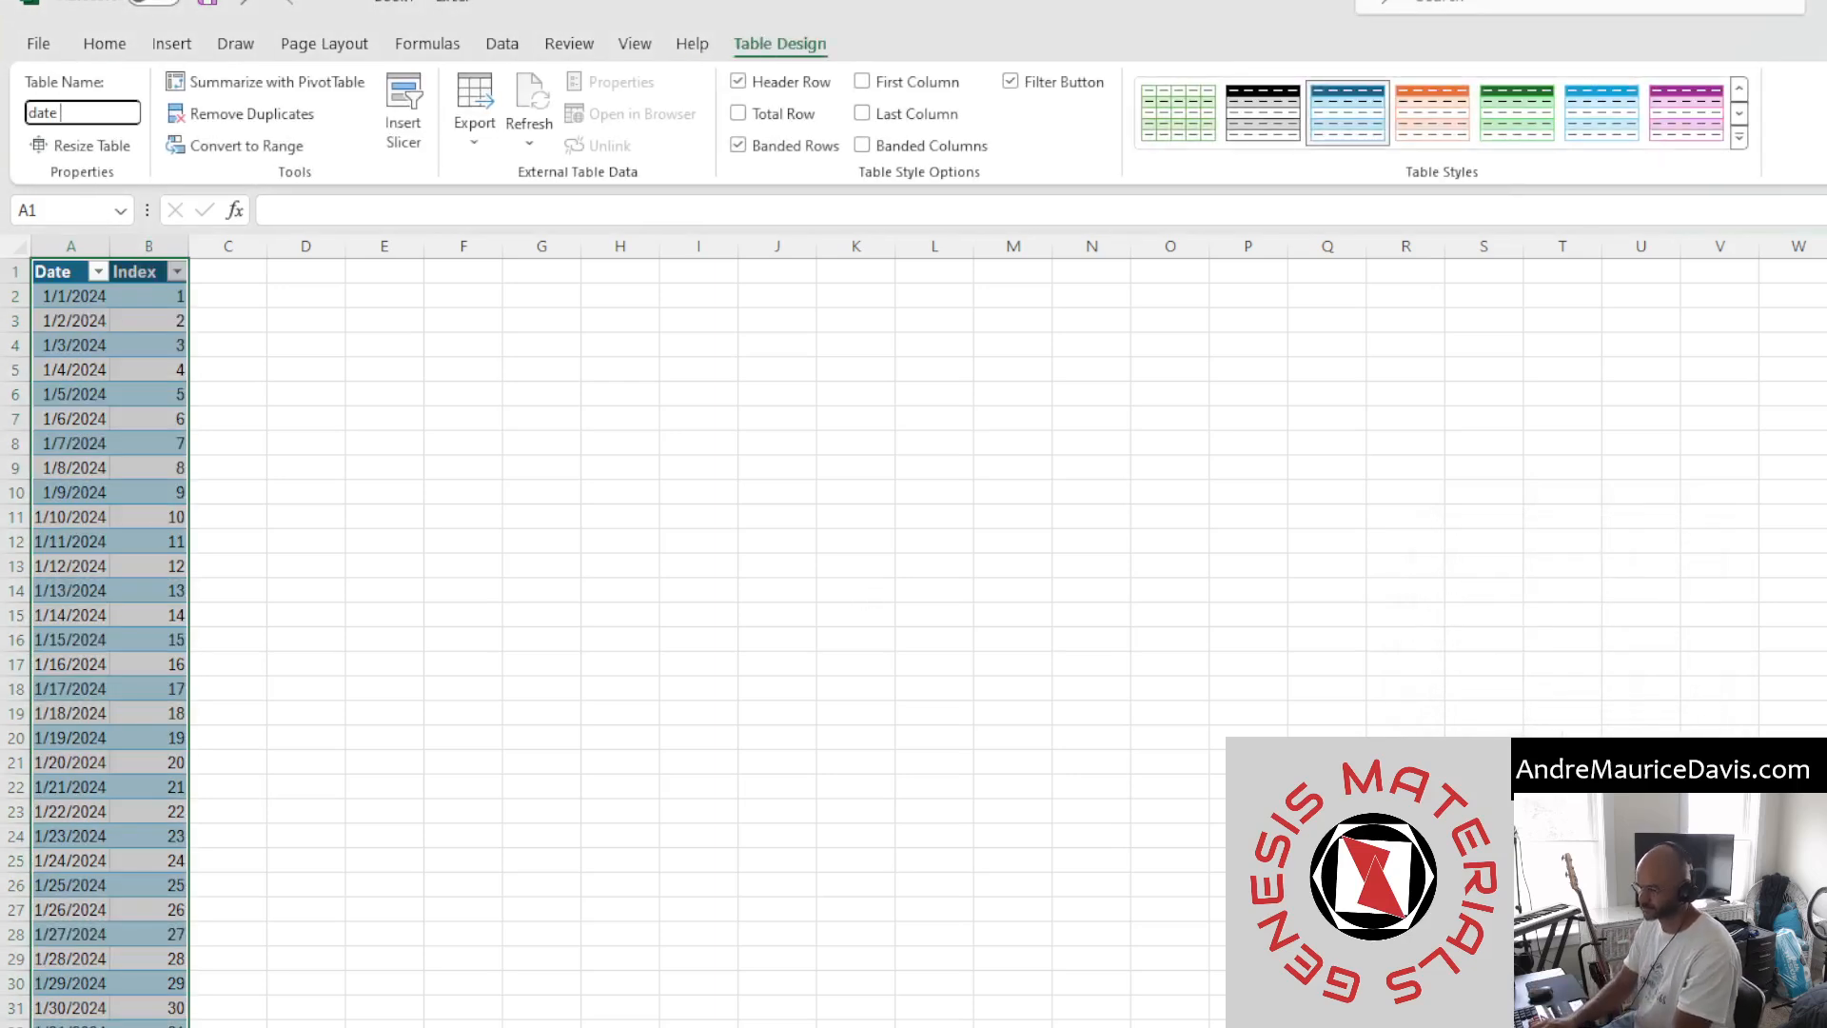
{"action": "type", "text": " range"}
{"action": "key", "text": "Return"}
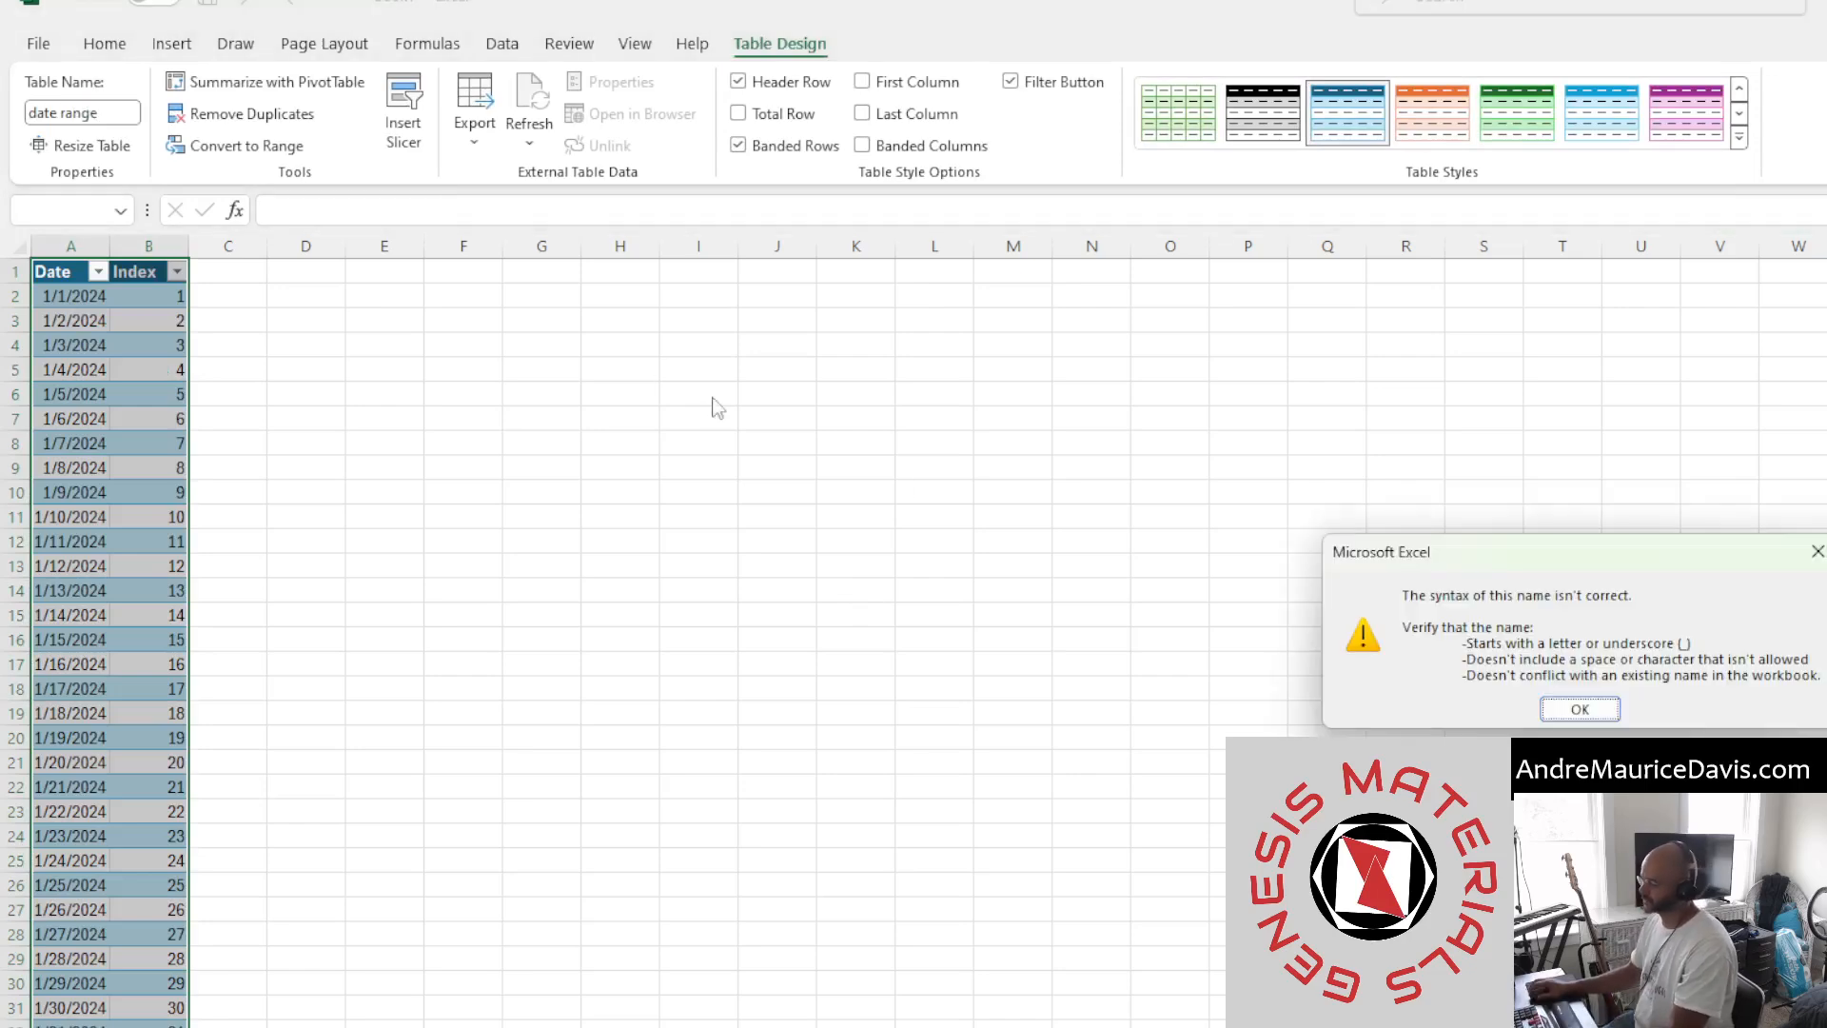
{"action": "left_click", "coordinate": [1579, 709]}
Rename the table of dates and indexes as dateRange
{"action": "left_click", "coordinate": [86, 113]}
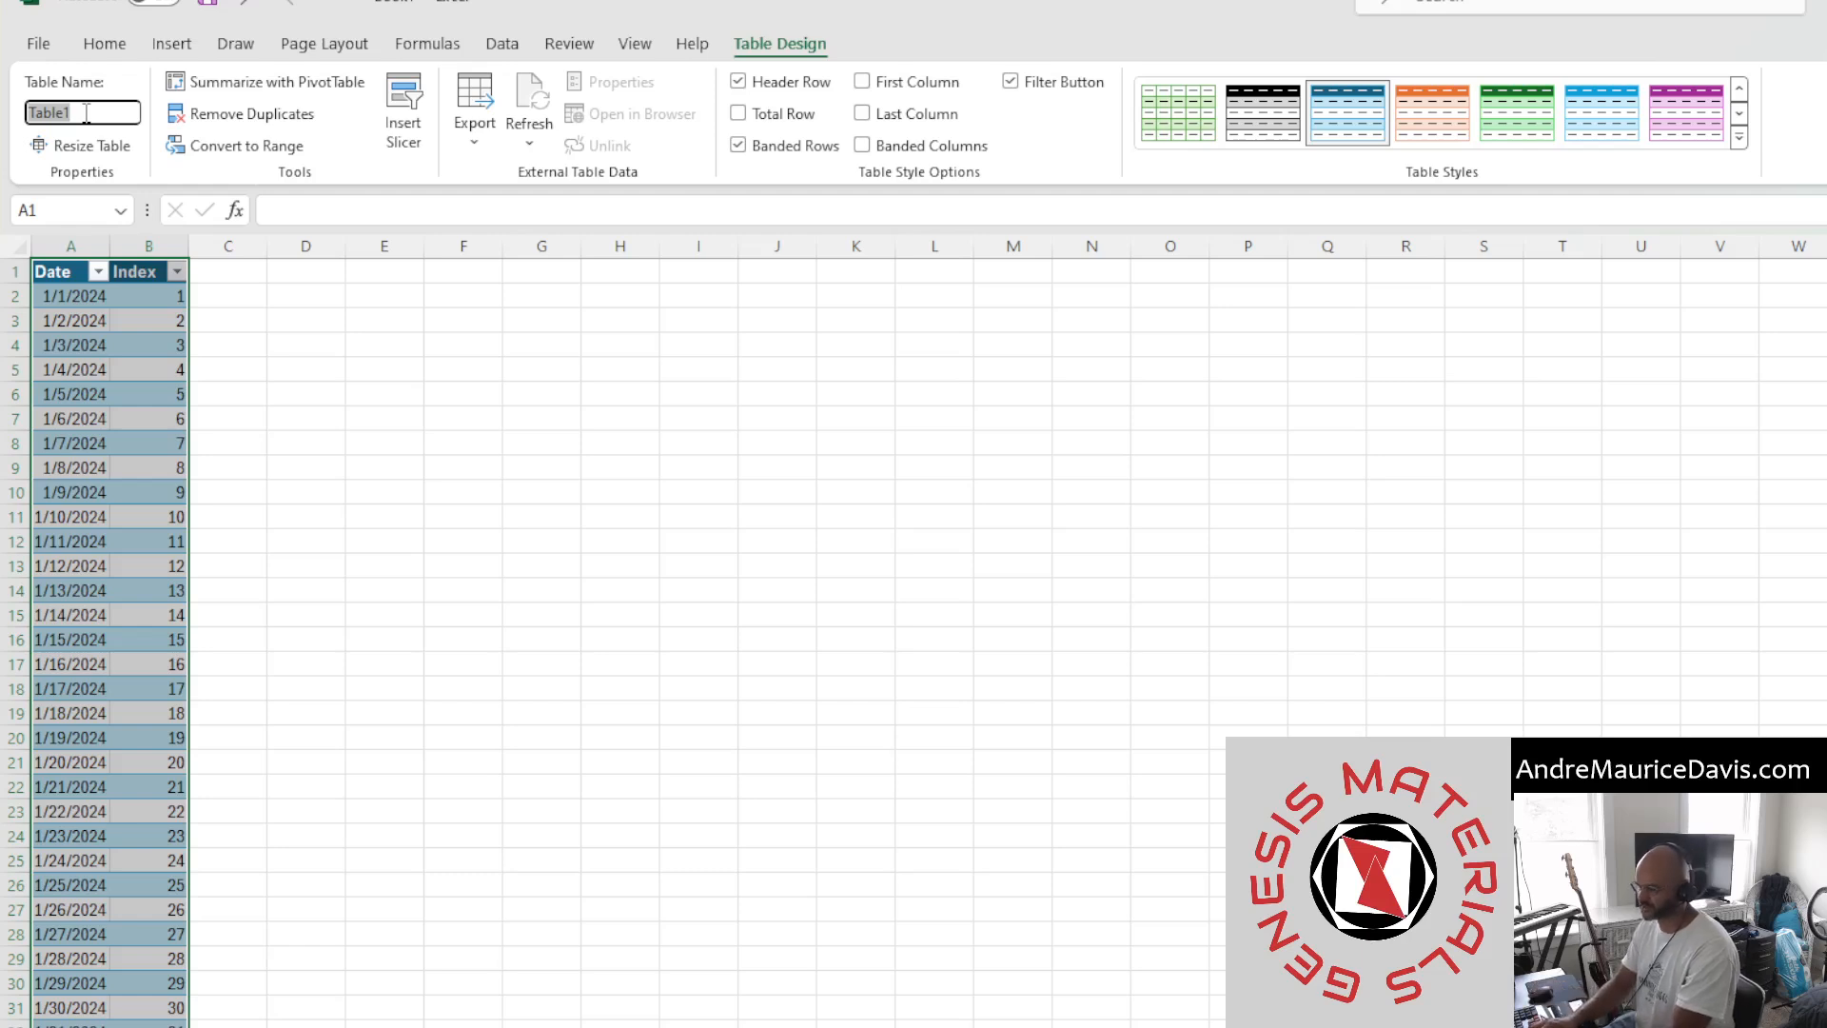
{"action": "type", "text": "dateRange"}
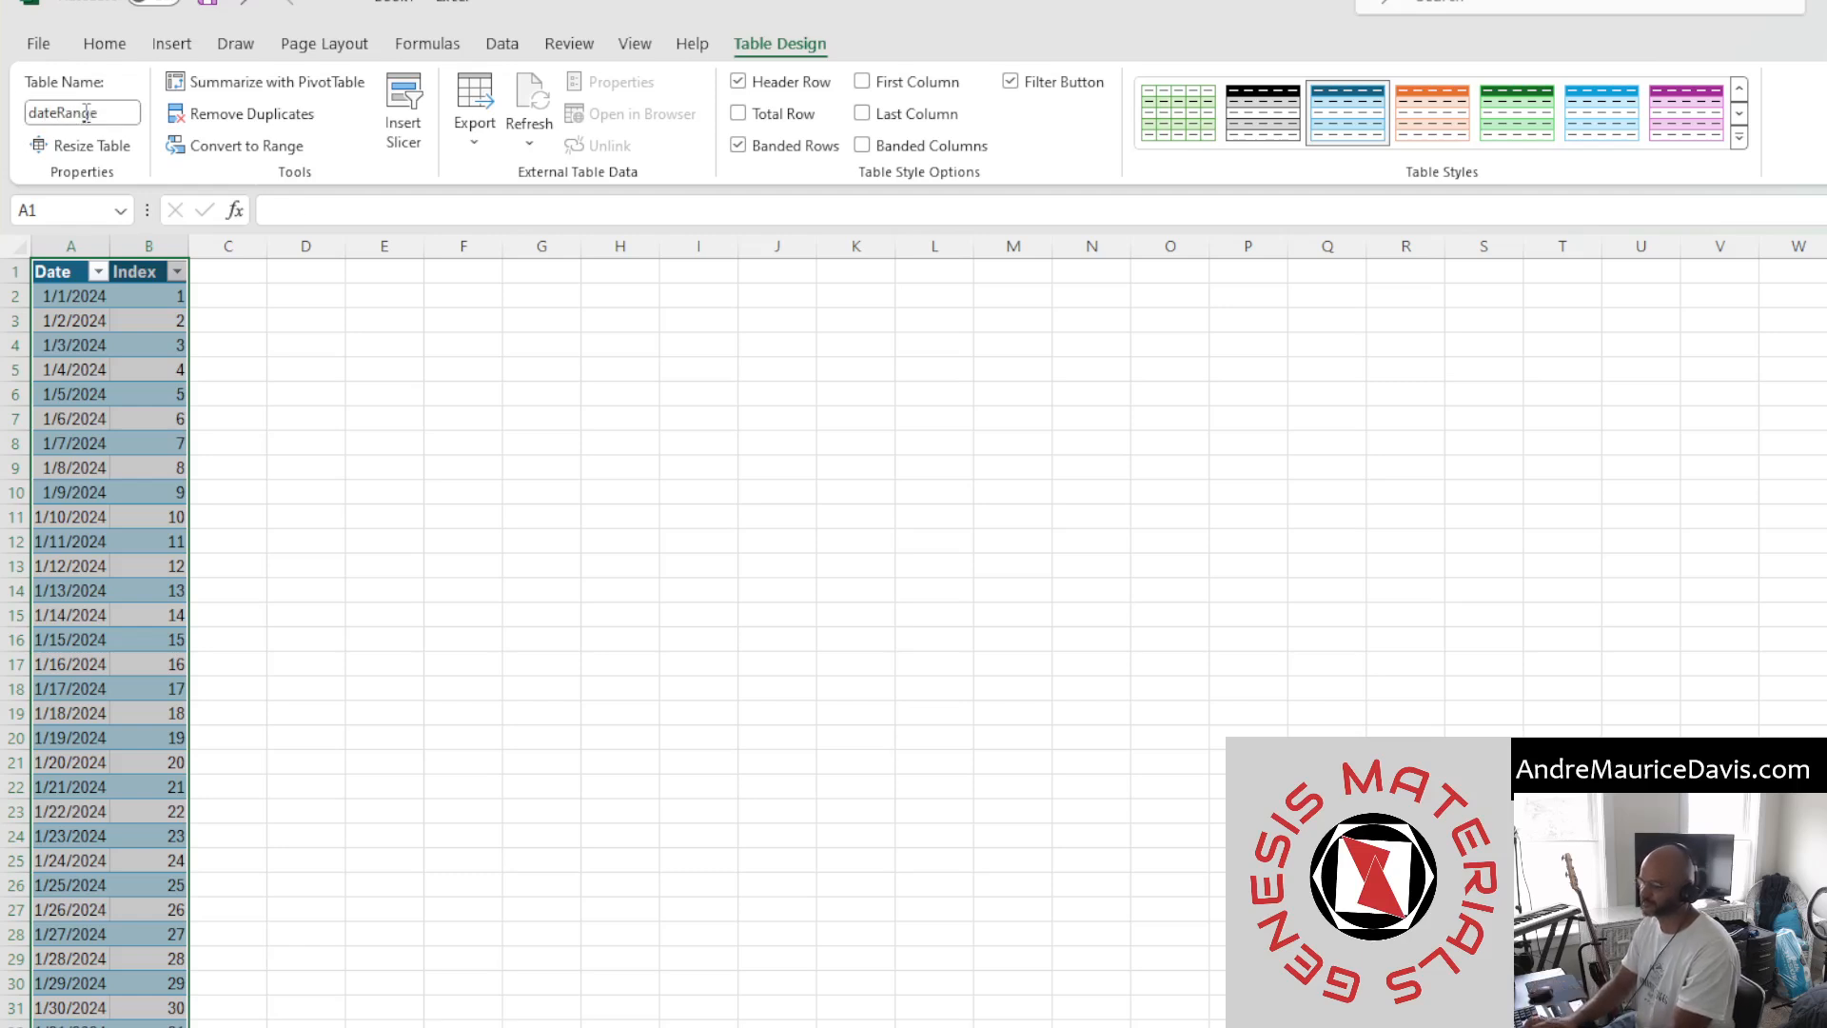
{"action": "key", "text": "Return"}
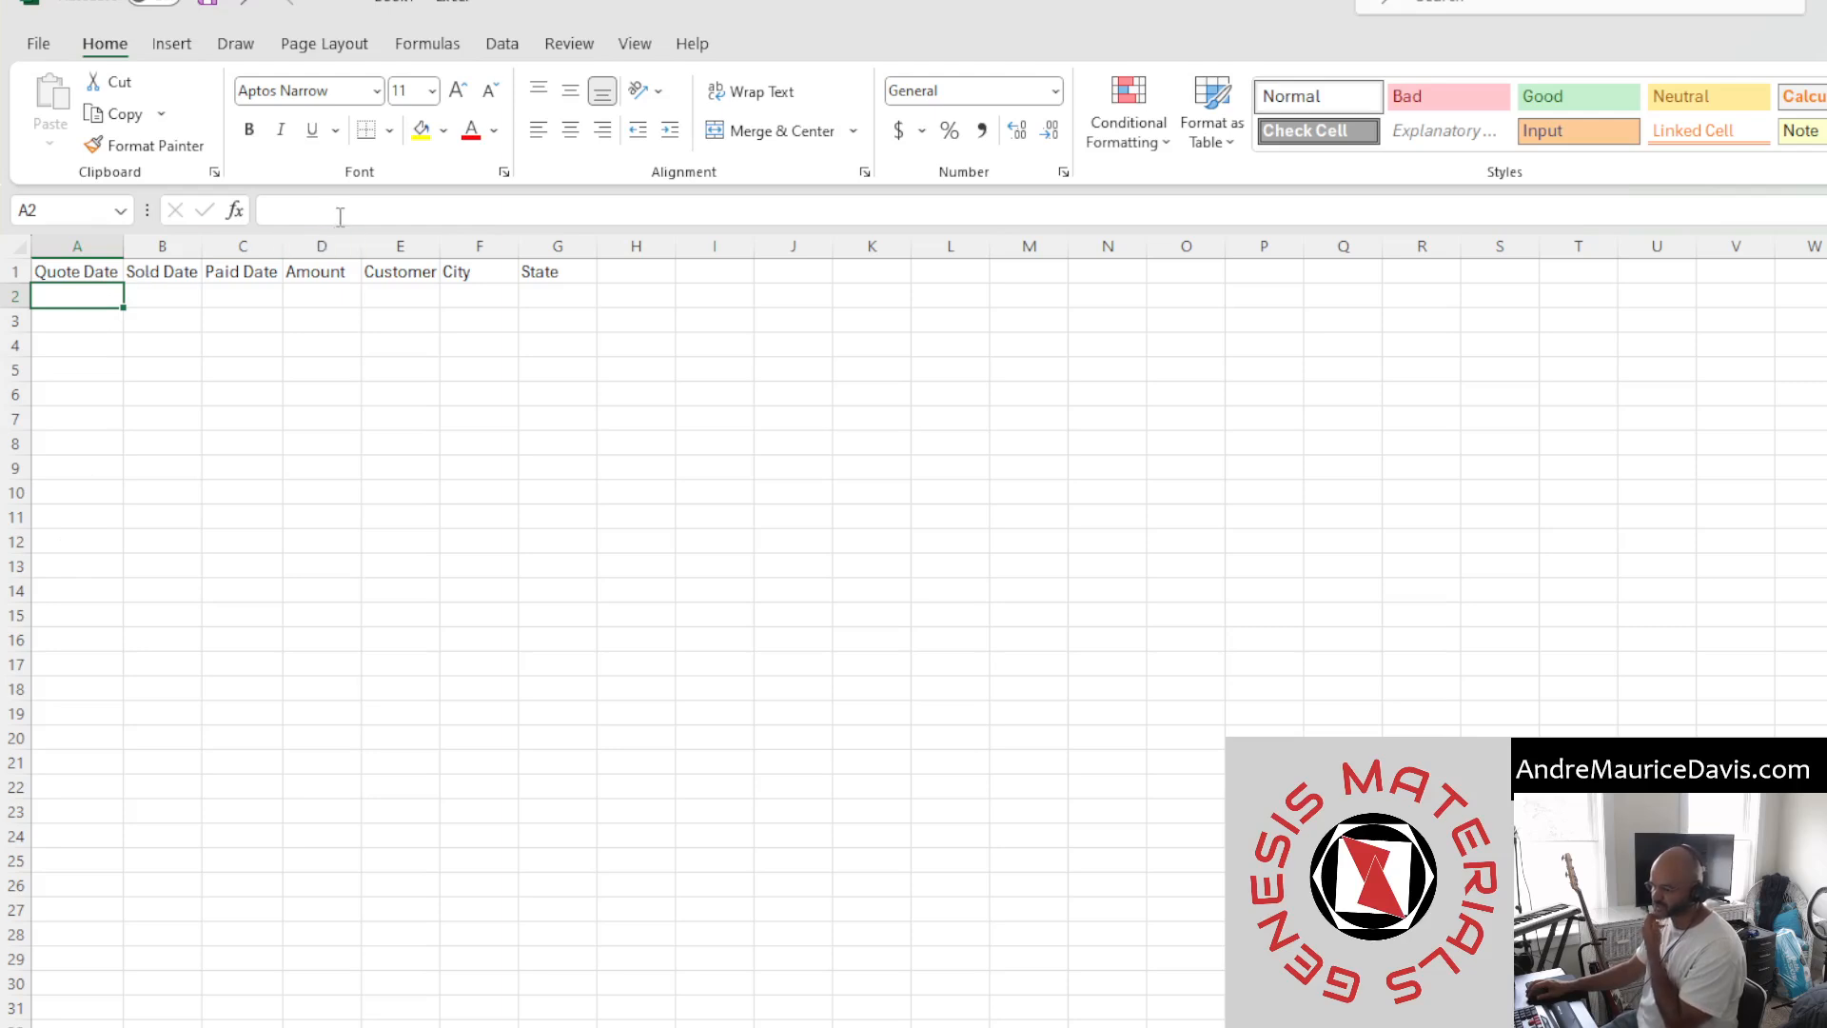
Enter the formula =RANDBETWEEN(1,177) in cell A2 under Quote Date on the sales sheet
{"action": "type", "text": "=rand"}
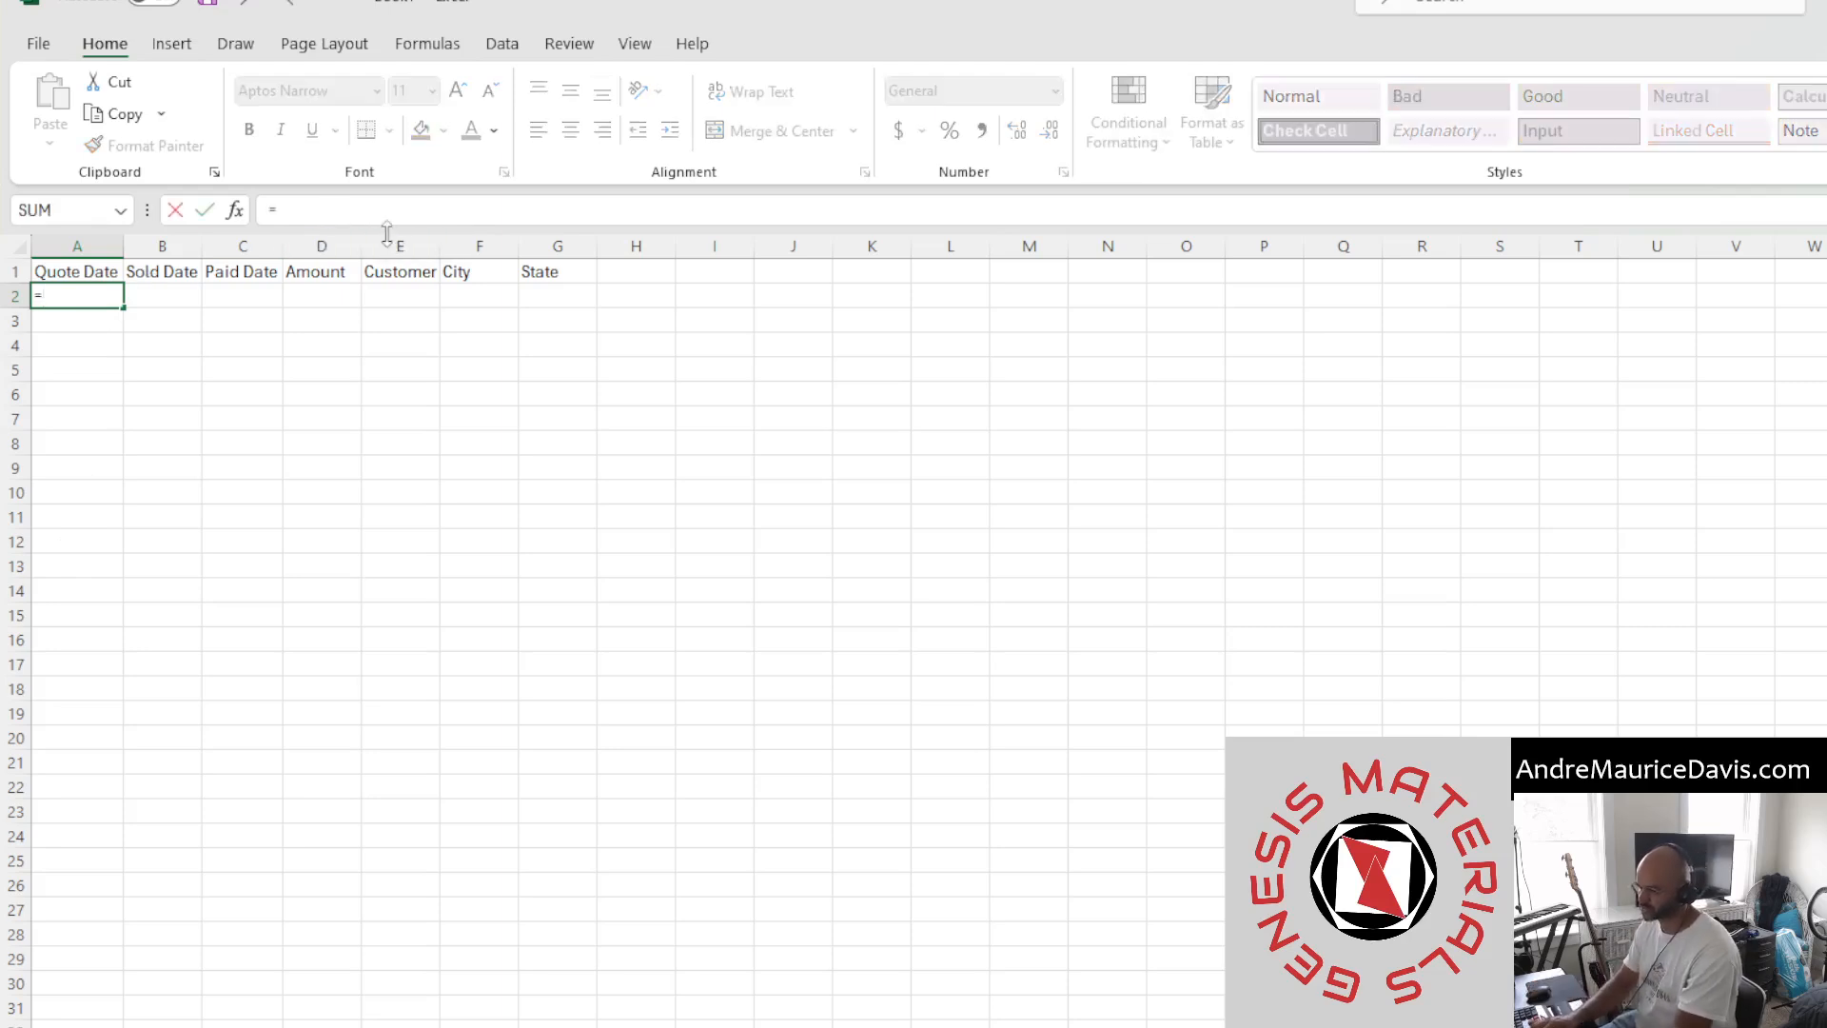
{"action": "key", "text": "Down"}
{"action": "key", "text": "Down"}
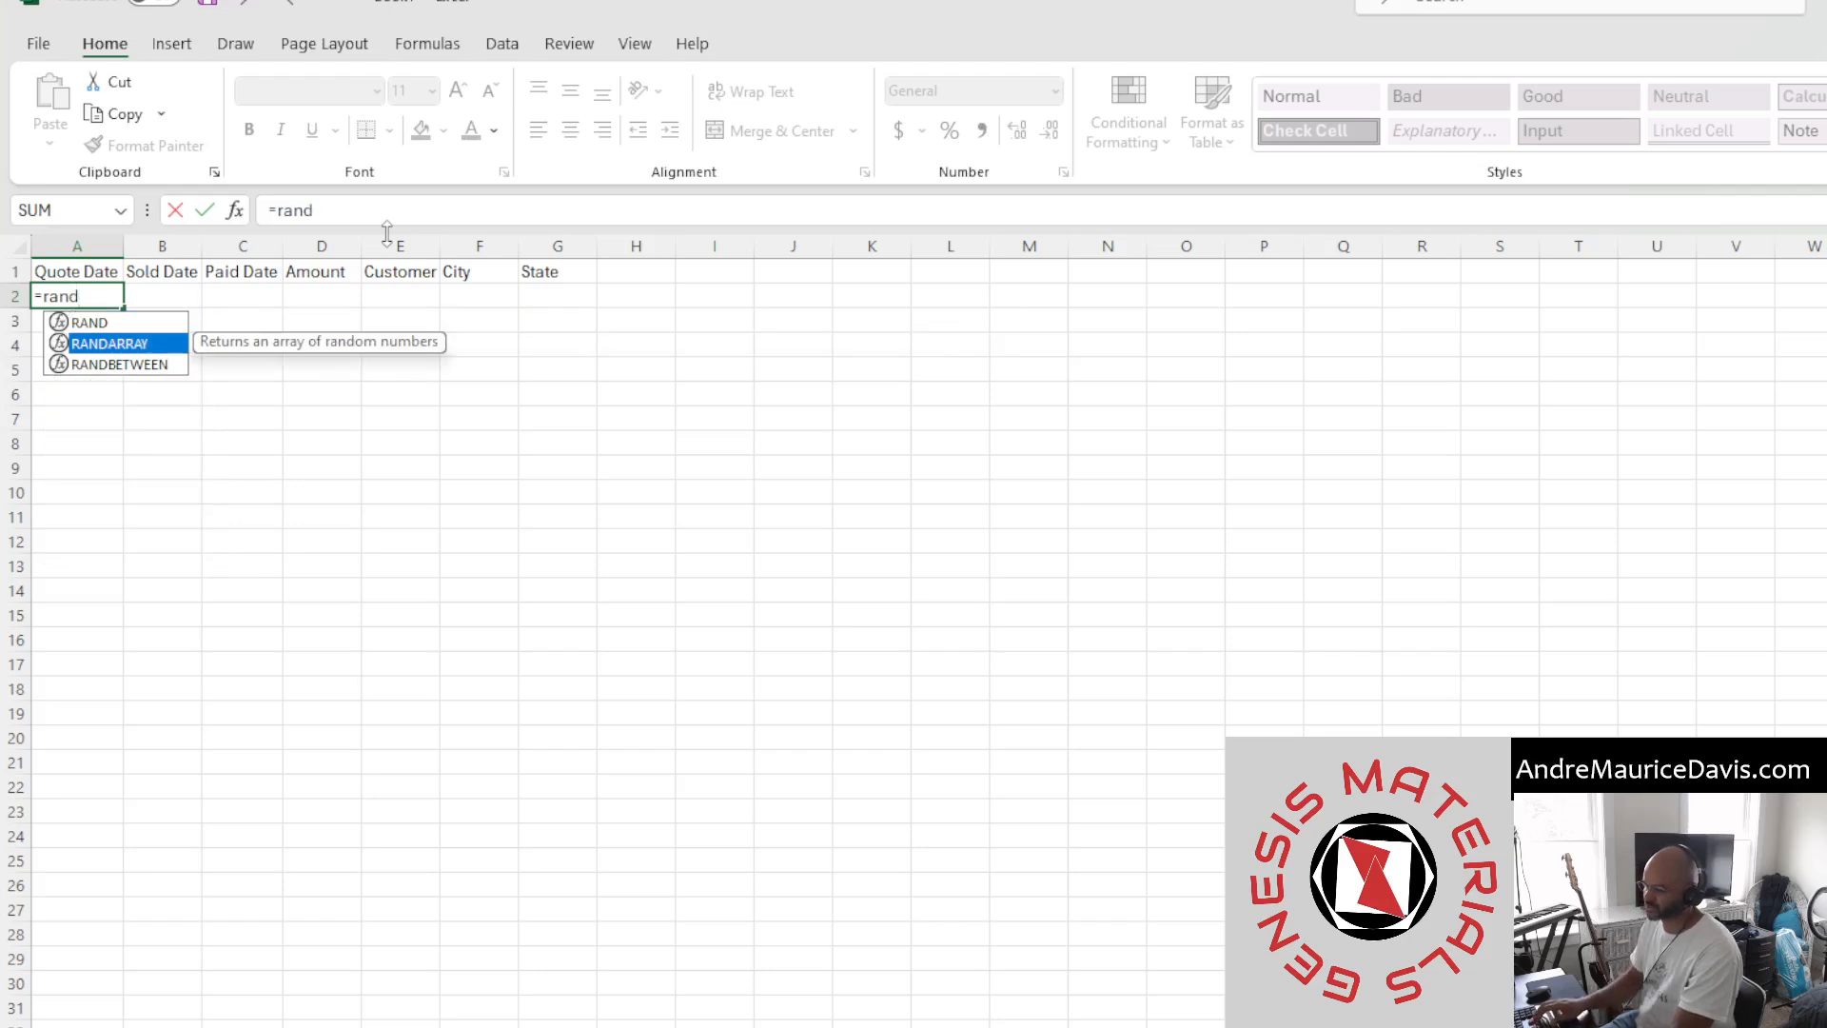
{"action": "key", "text": "Tab"}
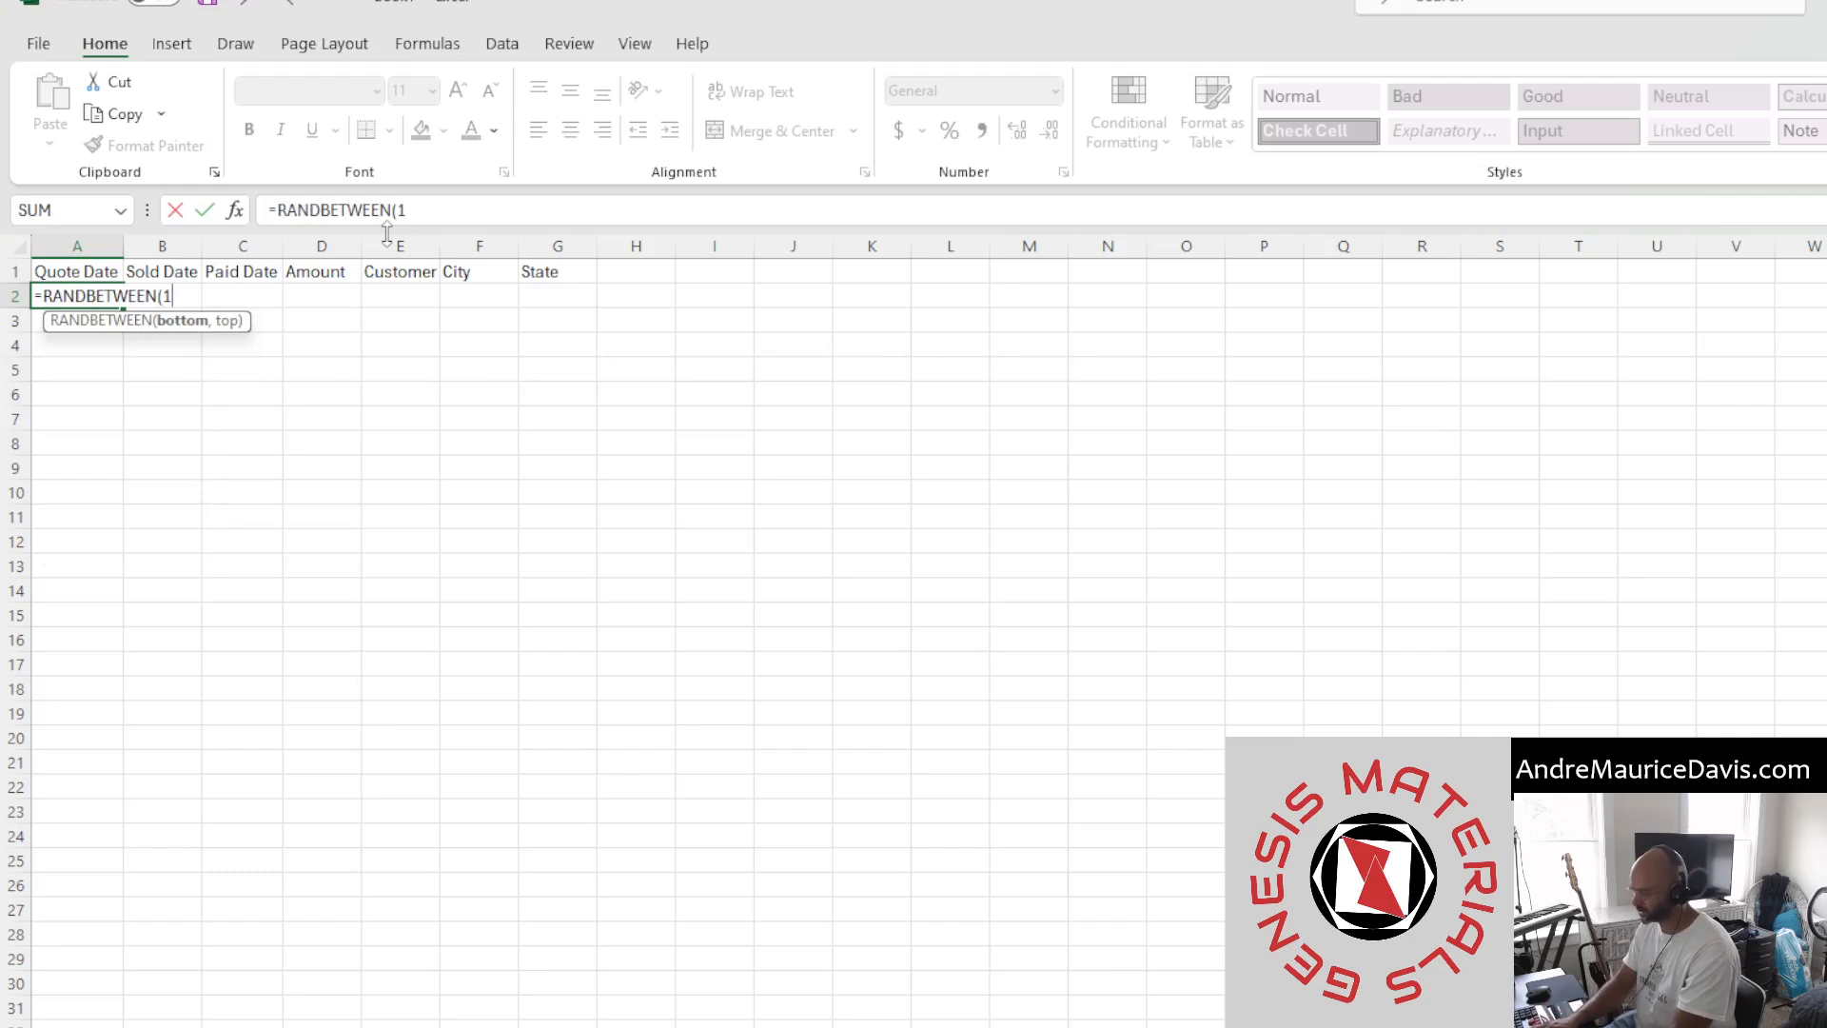
{"action": "type", "text": "1,177"}
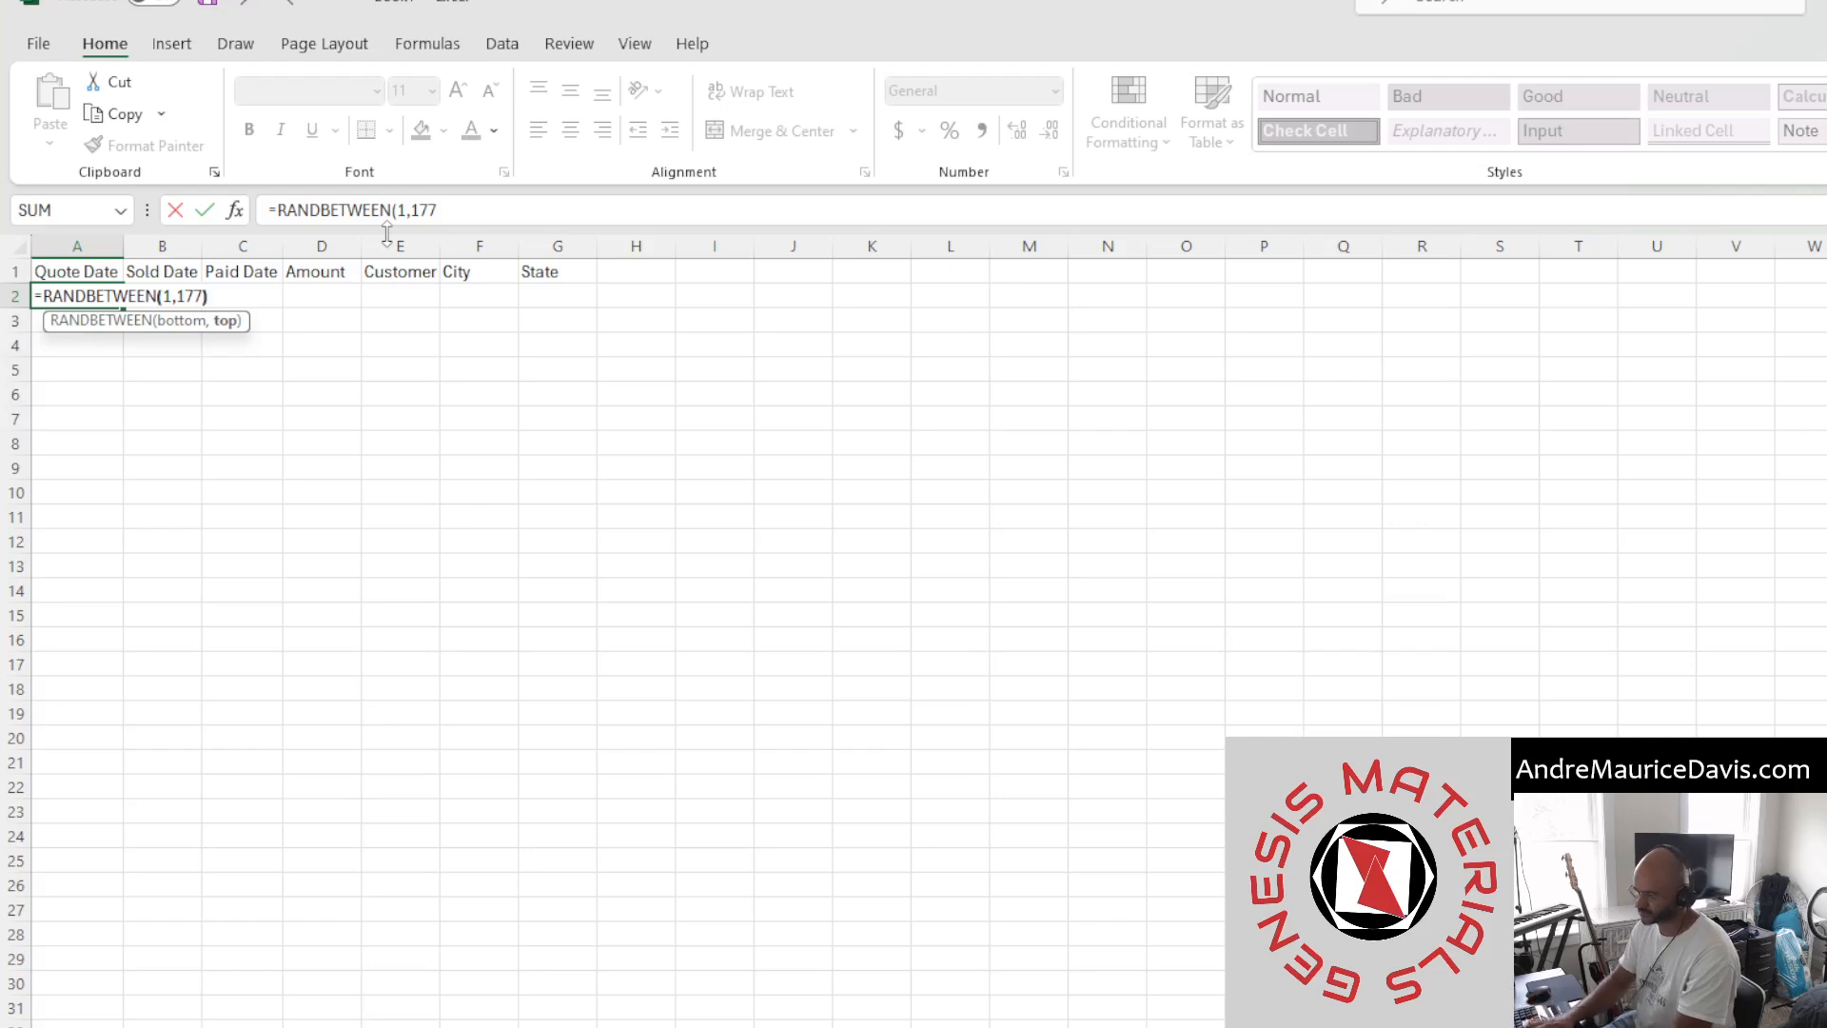
{"action": "key", "text": "Return"}
Fill the RANDBETWEEN formula from A2 down the Quote Date column to row 101 and return to A2
{"action": "left_click", "coordinate": [103, 295]}
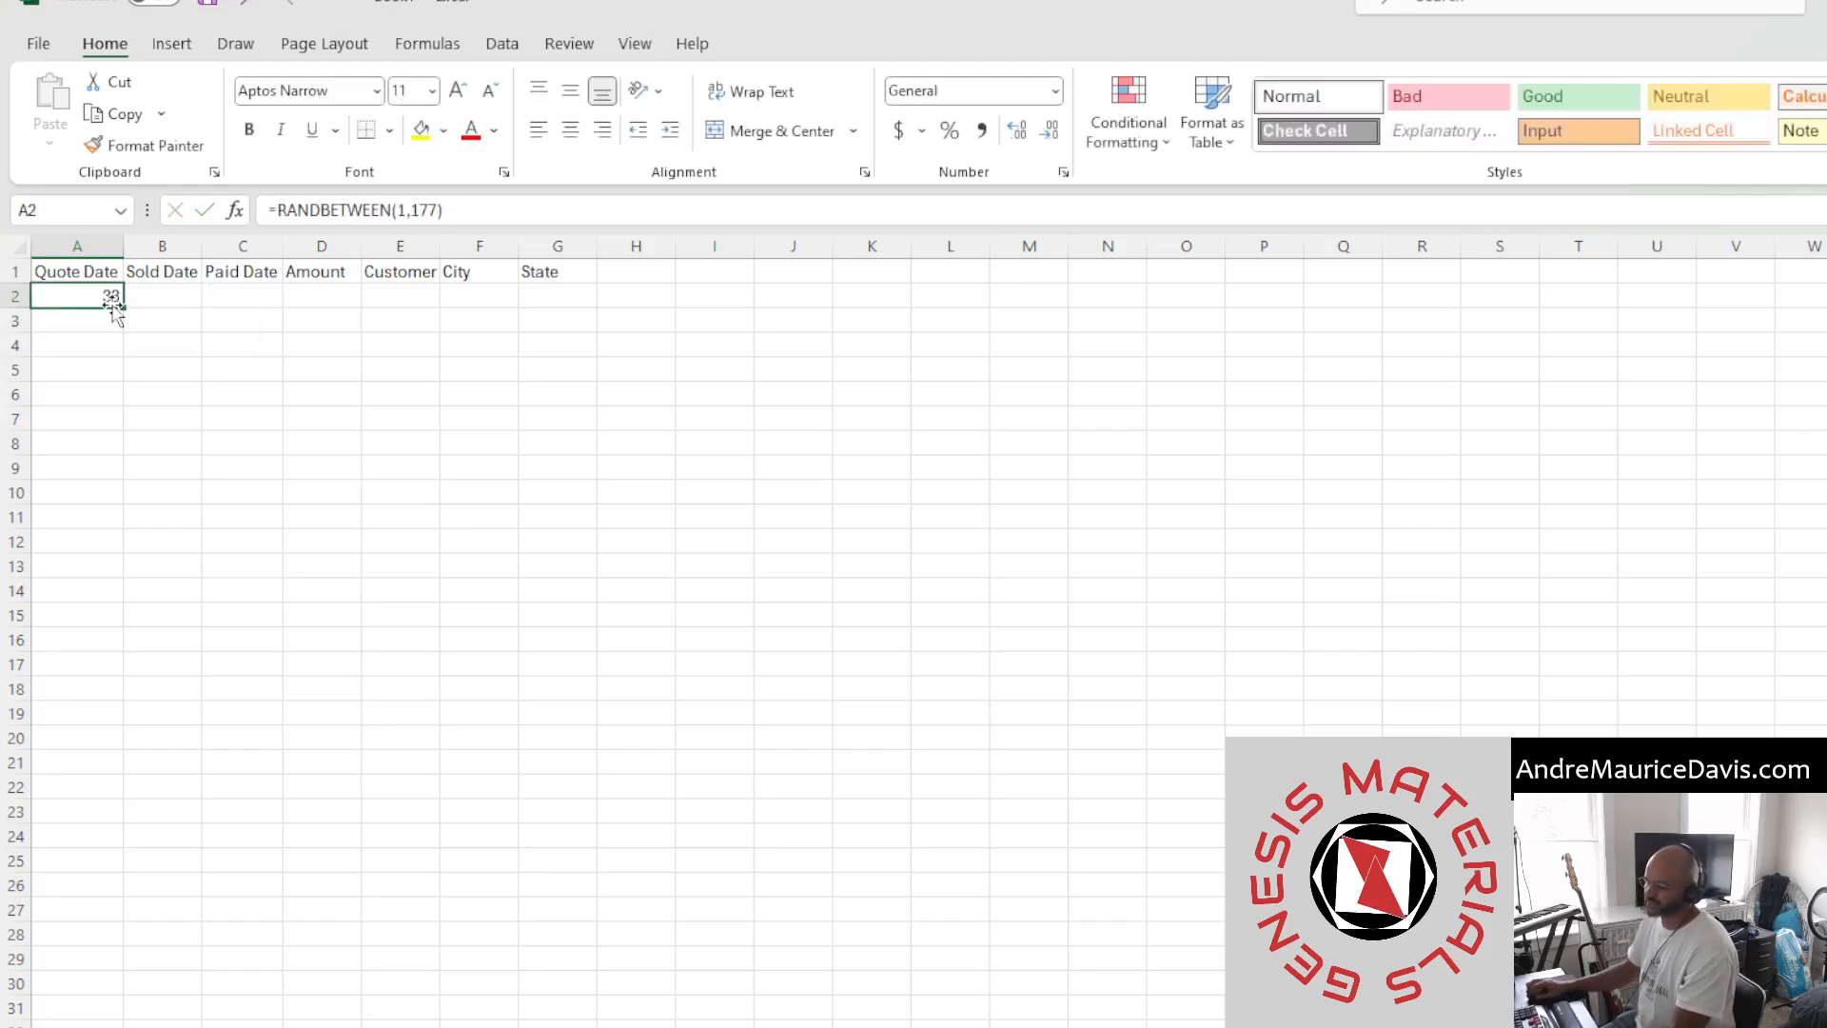
{"action": "left_click_drag", "start_coordinate": [124, 312], "coordinate": [83, 762]}
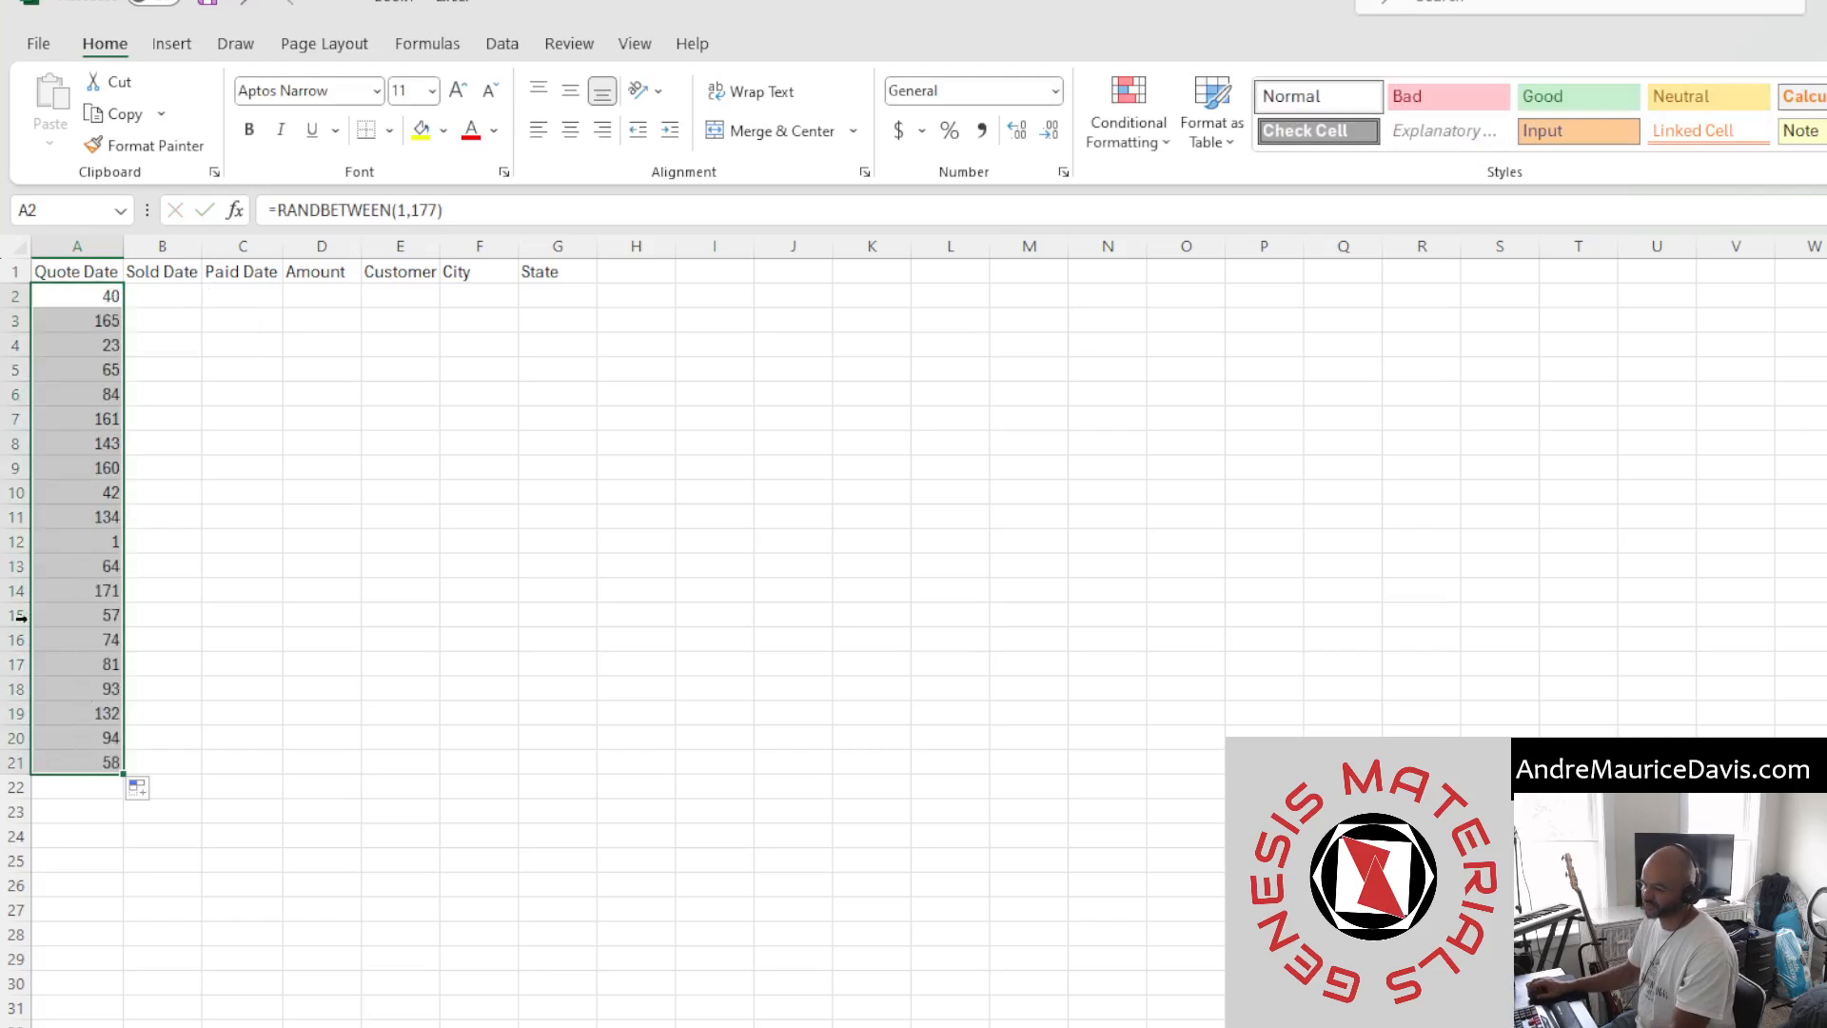
{"action": "scroll", "coordinate": [103, 535], "scroll_direction": "down", "scroll_amount": 6}
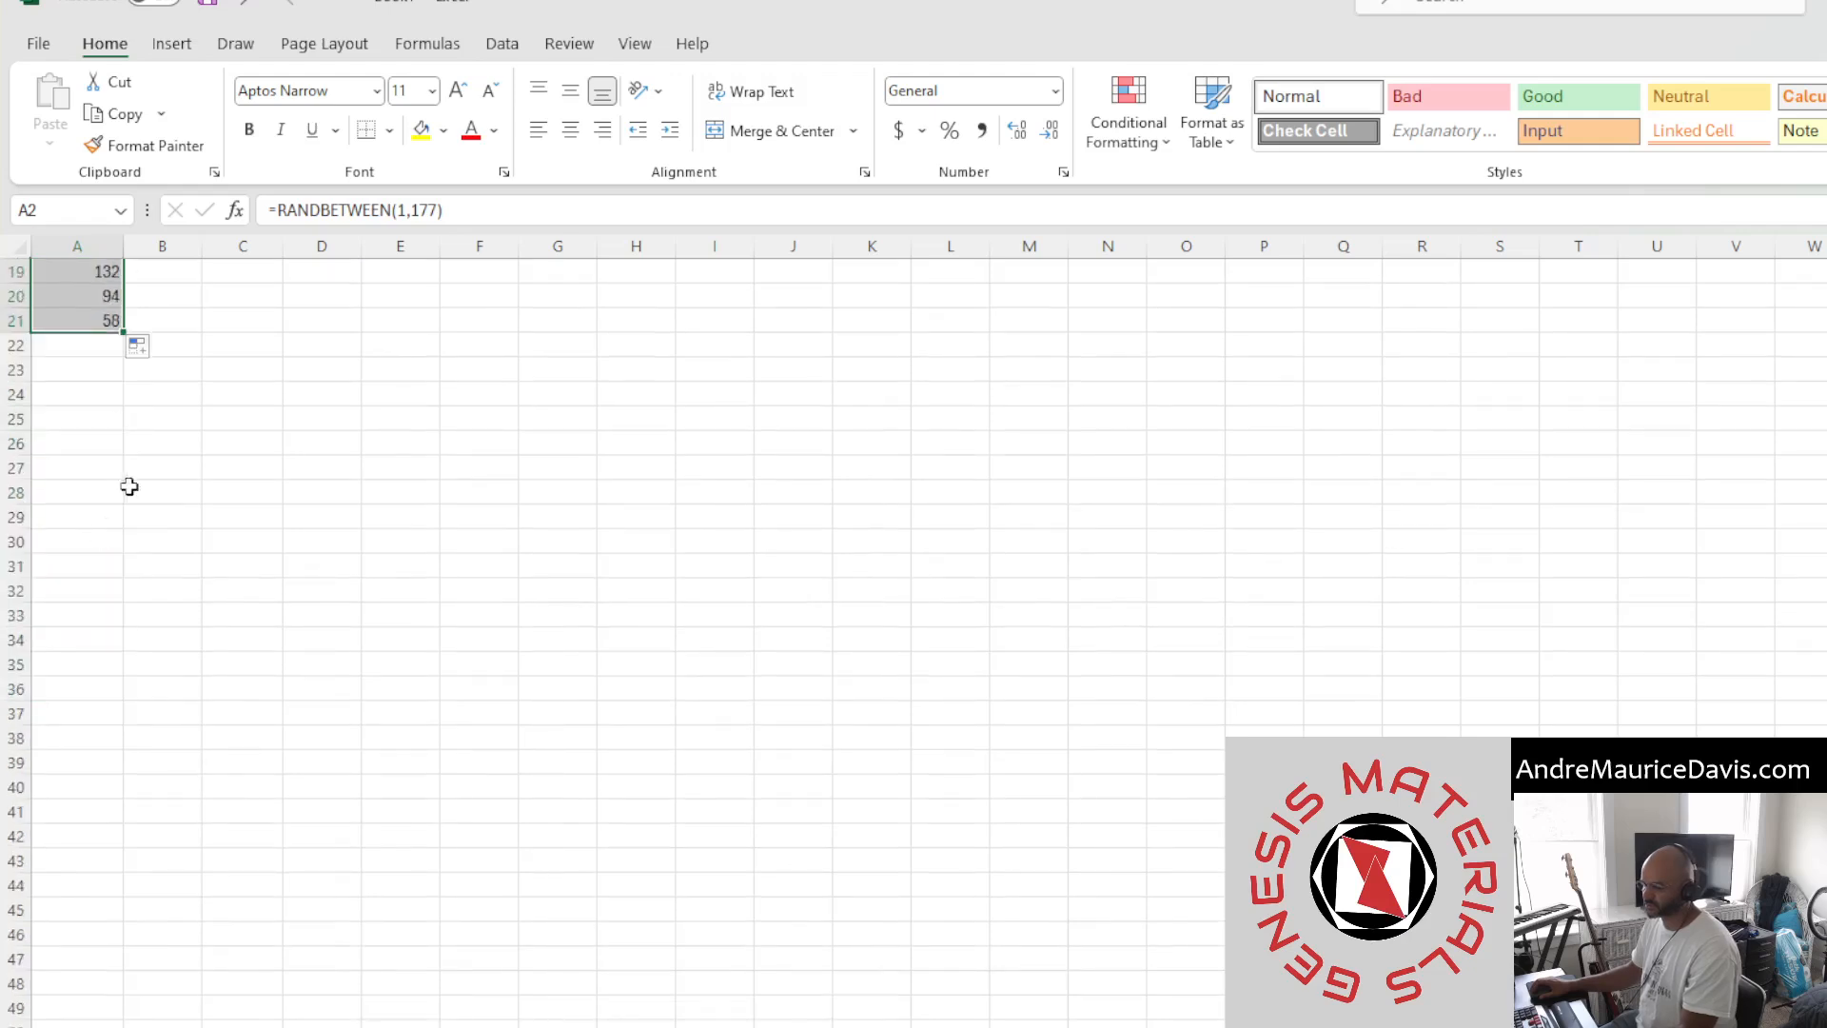
{"action": "left_click_drag", "start_coordinate": [124, 333], "coordinate": [144, 962]}
{"action": "scroll", "coordinate": [95, 657], "scroll_direction": "down", "scroll_amount": 7}
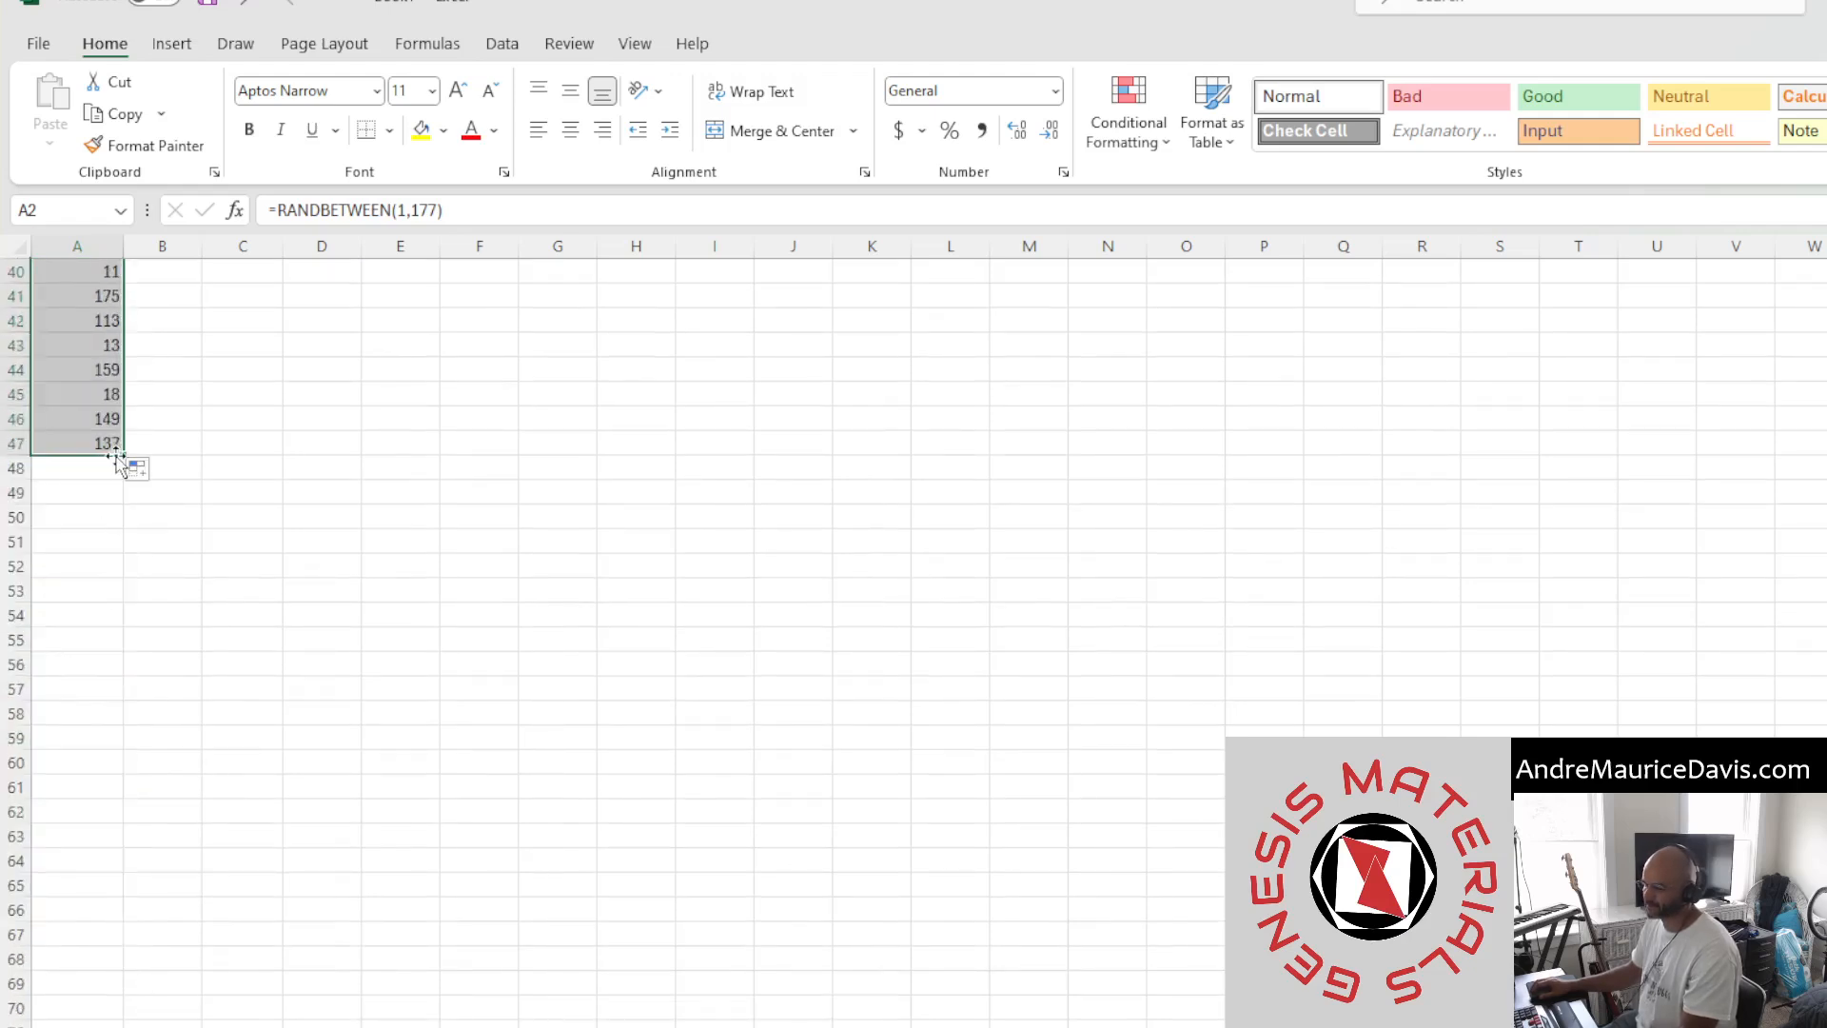
{"action": "left_click_drag", "start_coordinate": [124, 458], "coordinate": [106, 1027]}
{"action": "scroll", "coordinate": [110, 925], "scroll_direction": "down", "scroll_amount": 5}
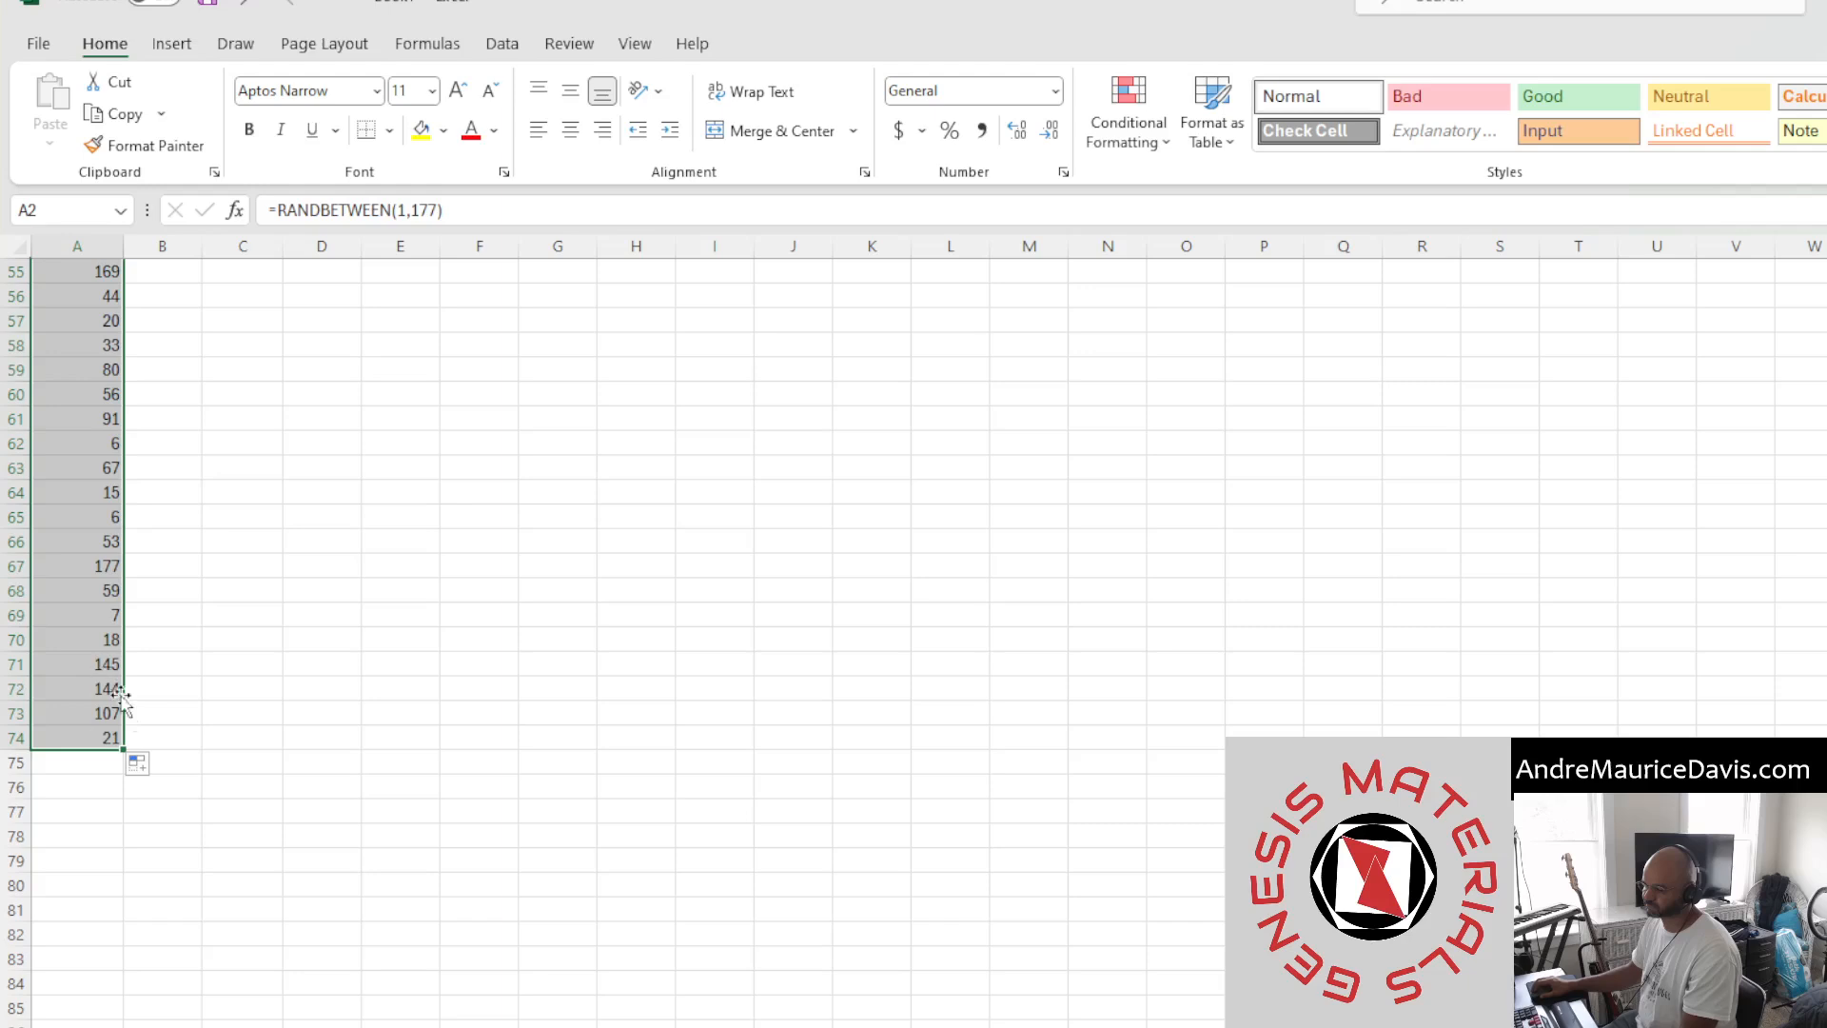
{"action": "left_click_drag", "start_coordinate": [124, 753], "coordinate": [127, 966]}
{"action": "left_click", "coordinate": [139, 684]}
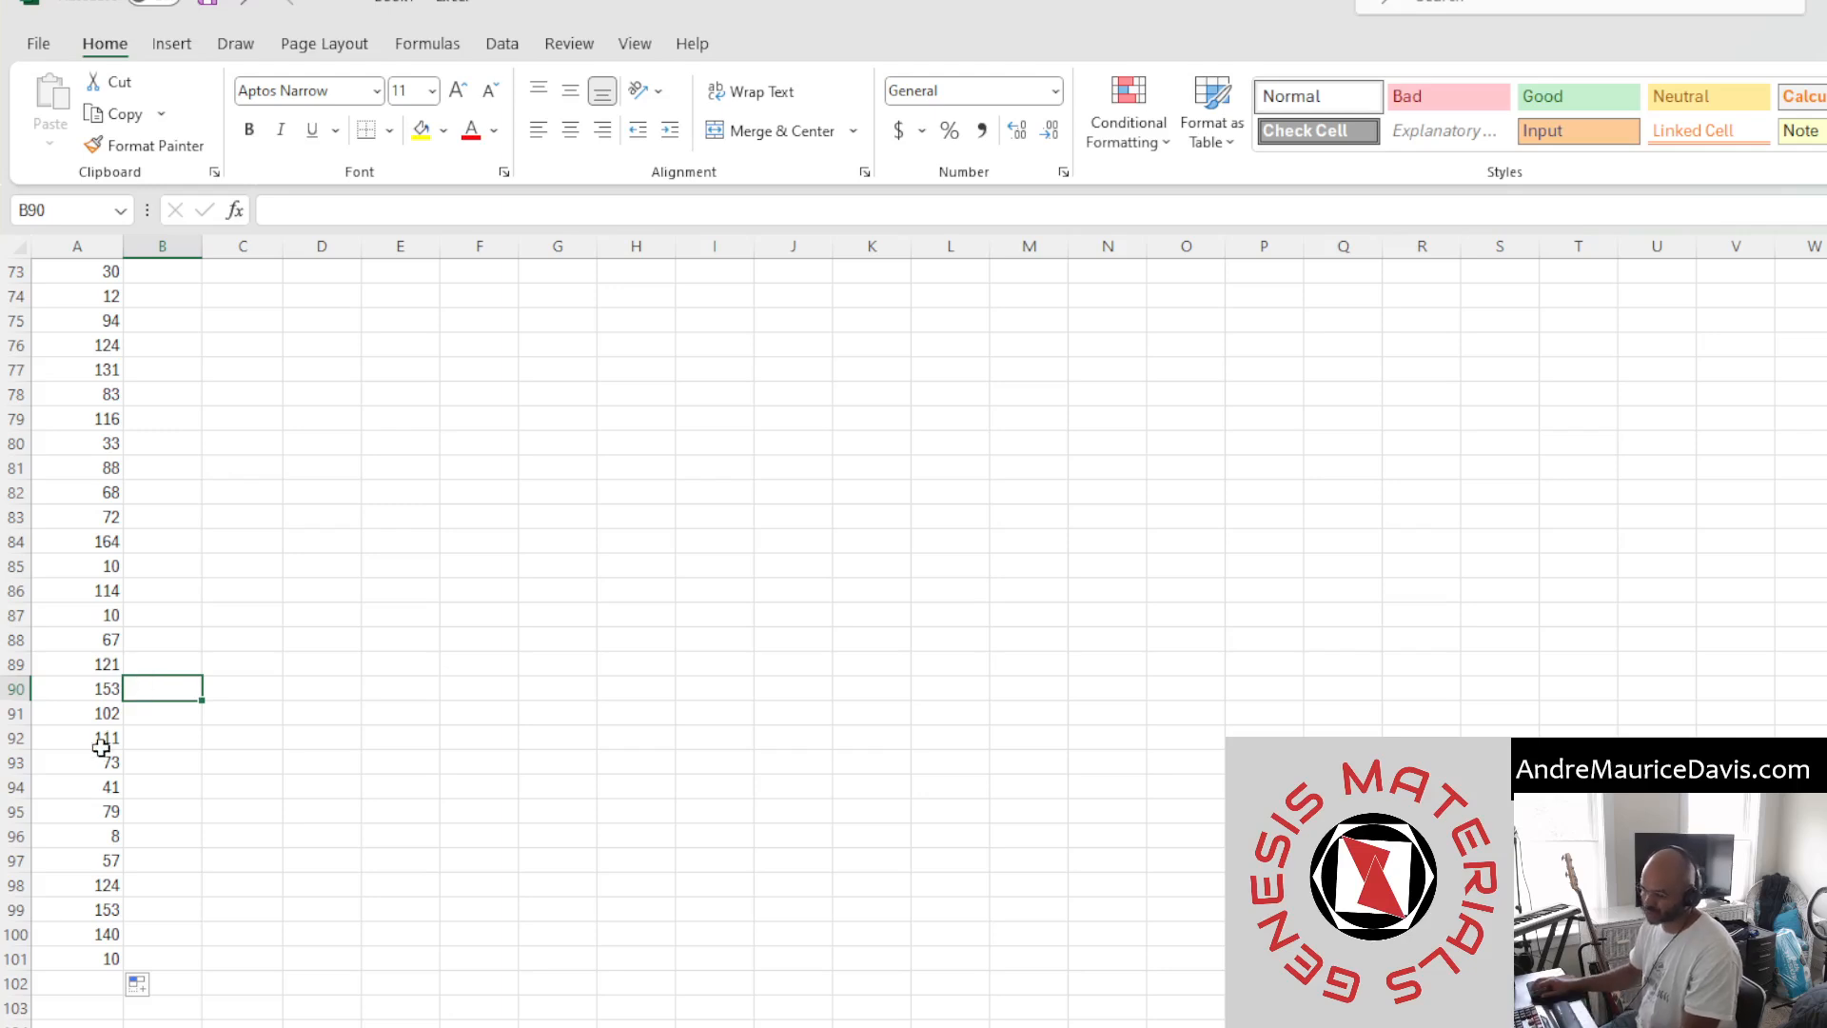
{"action": "left_click", "coordinate": [81, 959]}
{"action": "key", "text": "ctrl+Up"}
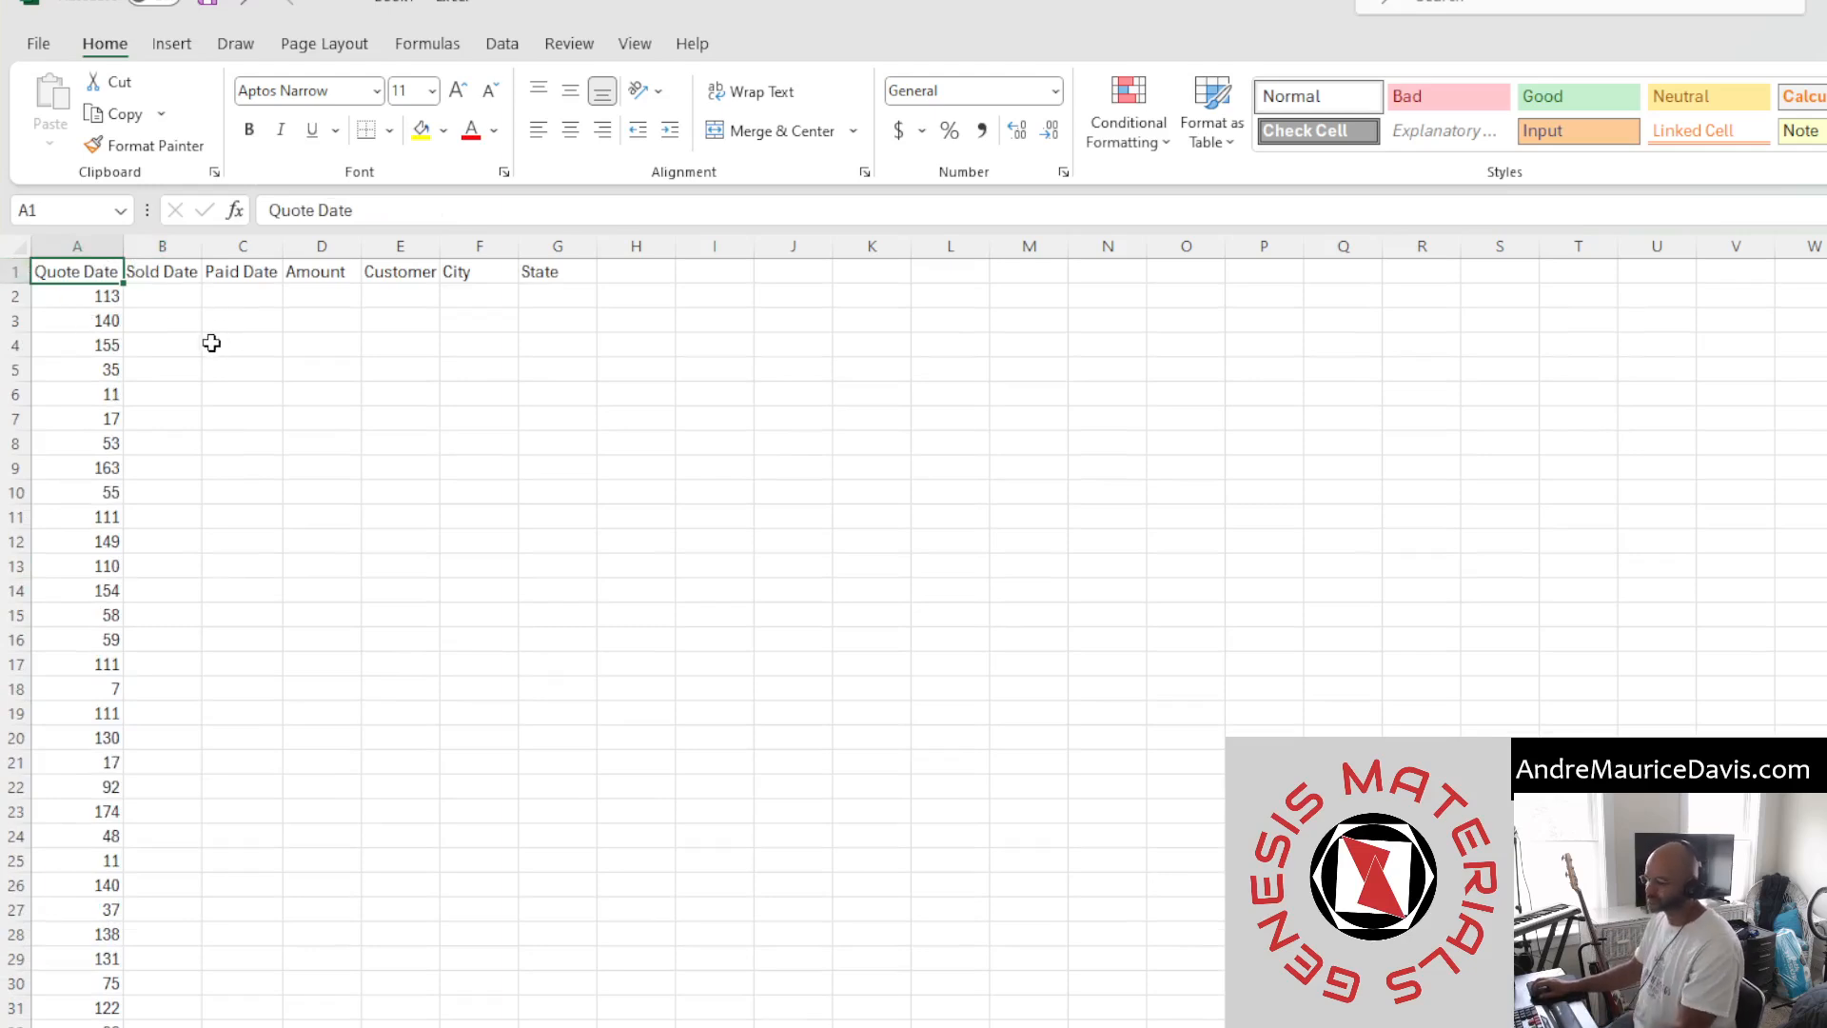
{"action": "left_click", "coordinate": [107, 295]}
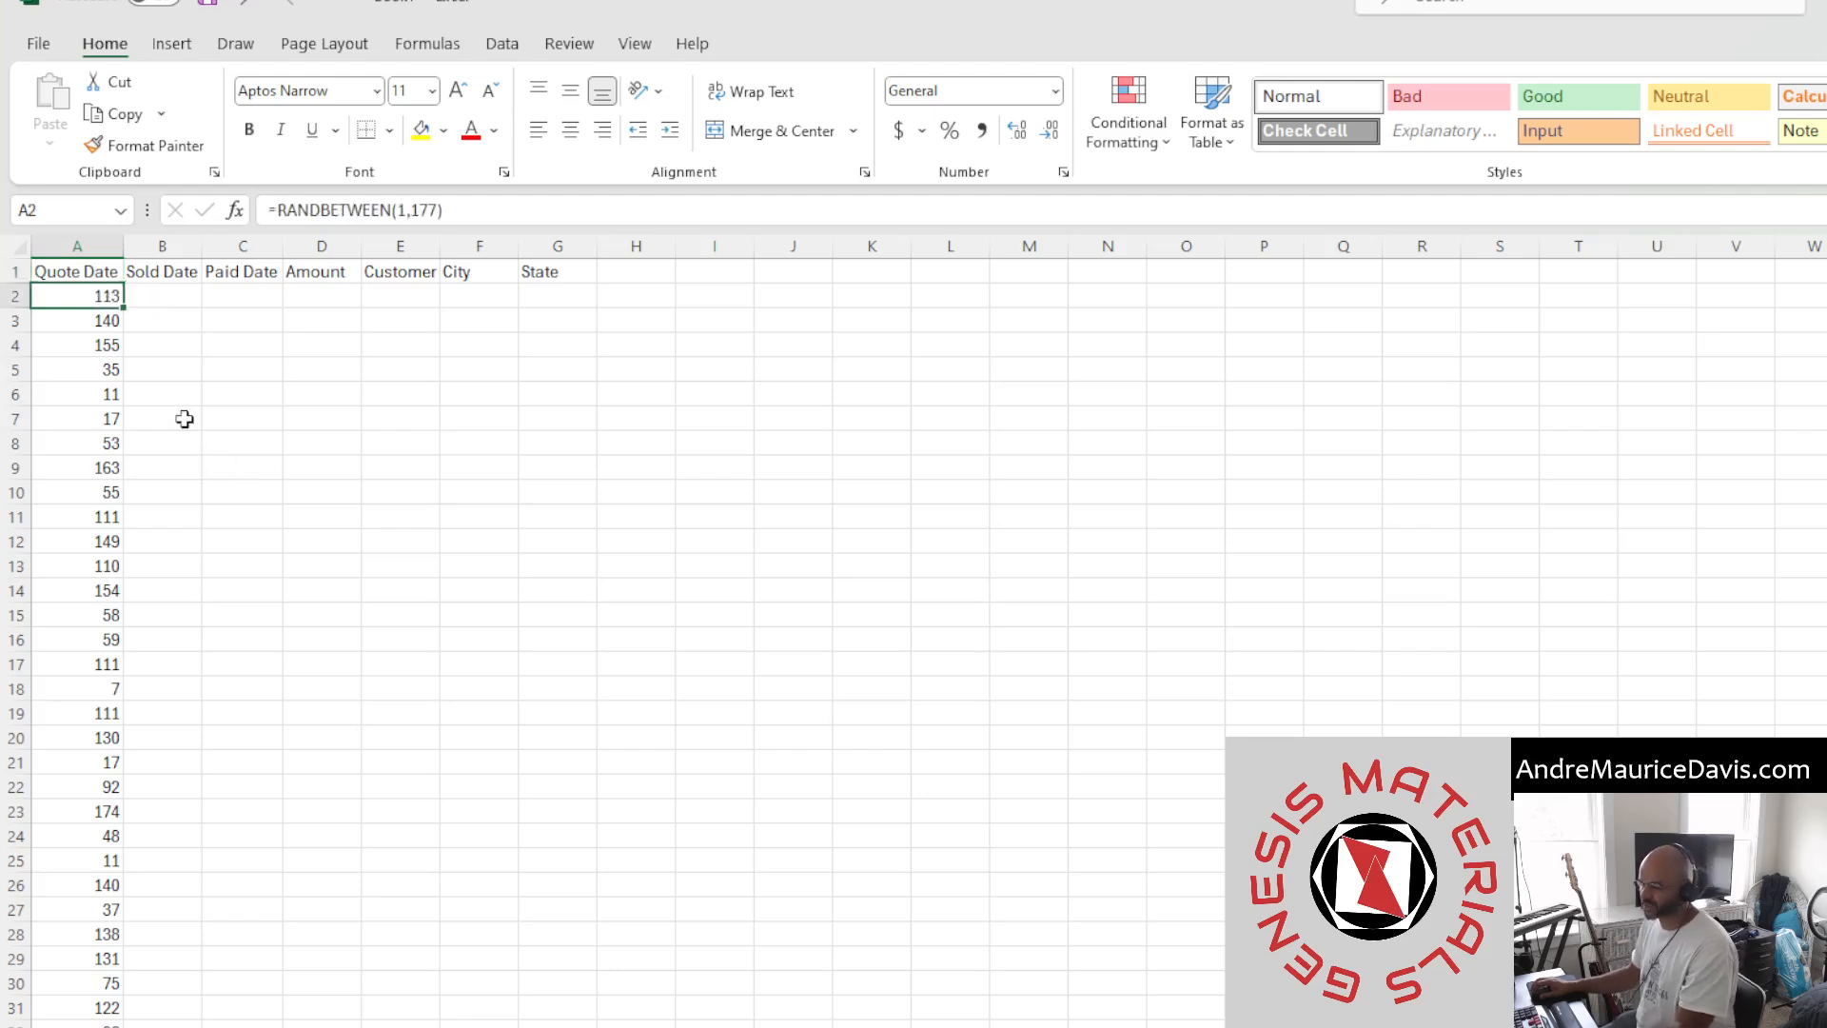
Enter =A2+RANDBETWEEN(1,7) in B2 and fill it down the Sold Date column alongside the quote values
{"action": "left_click", "coordinate": [190, 307]}
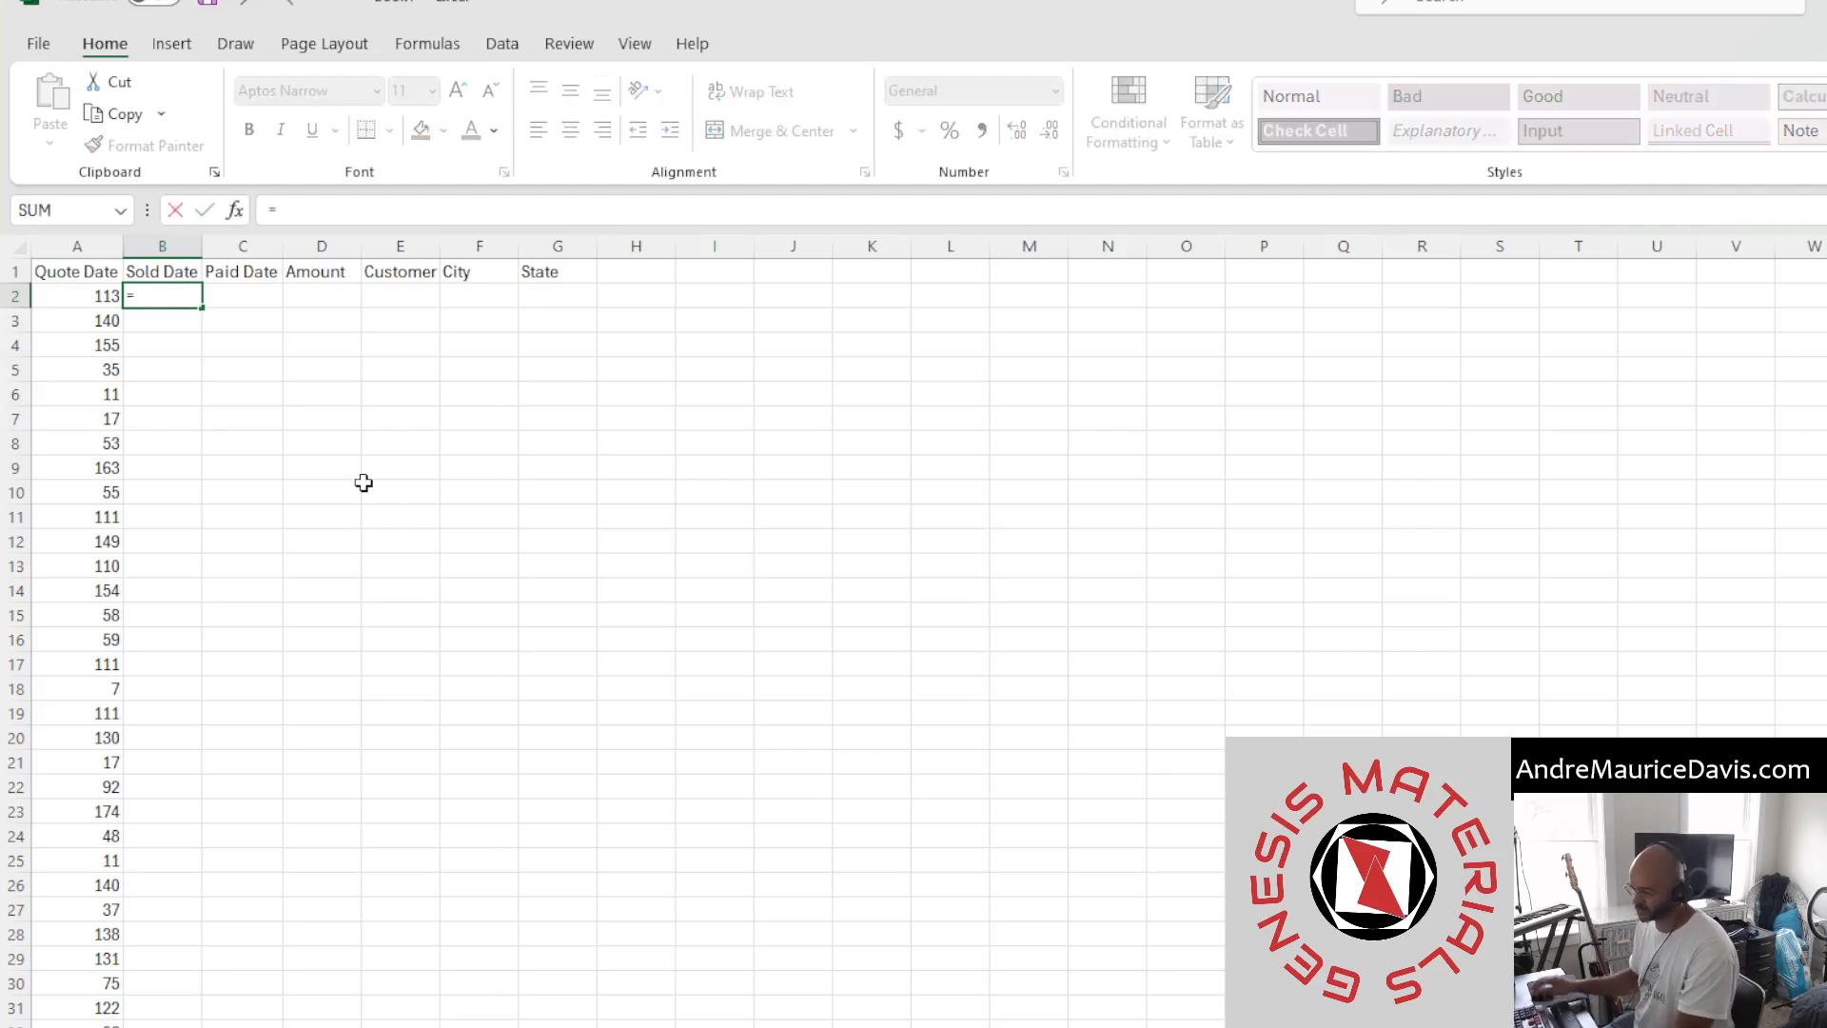
{"action": "left_click", "coordinate": [95, 302]}
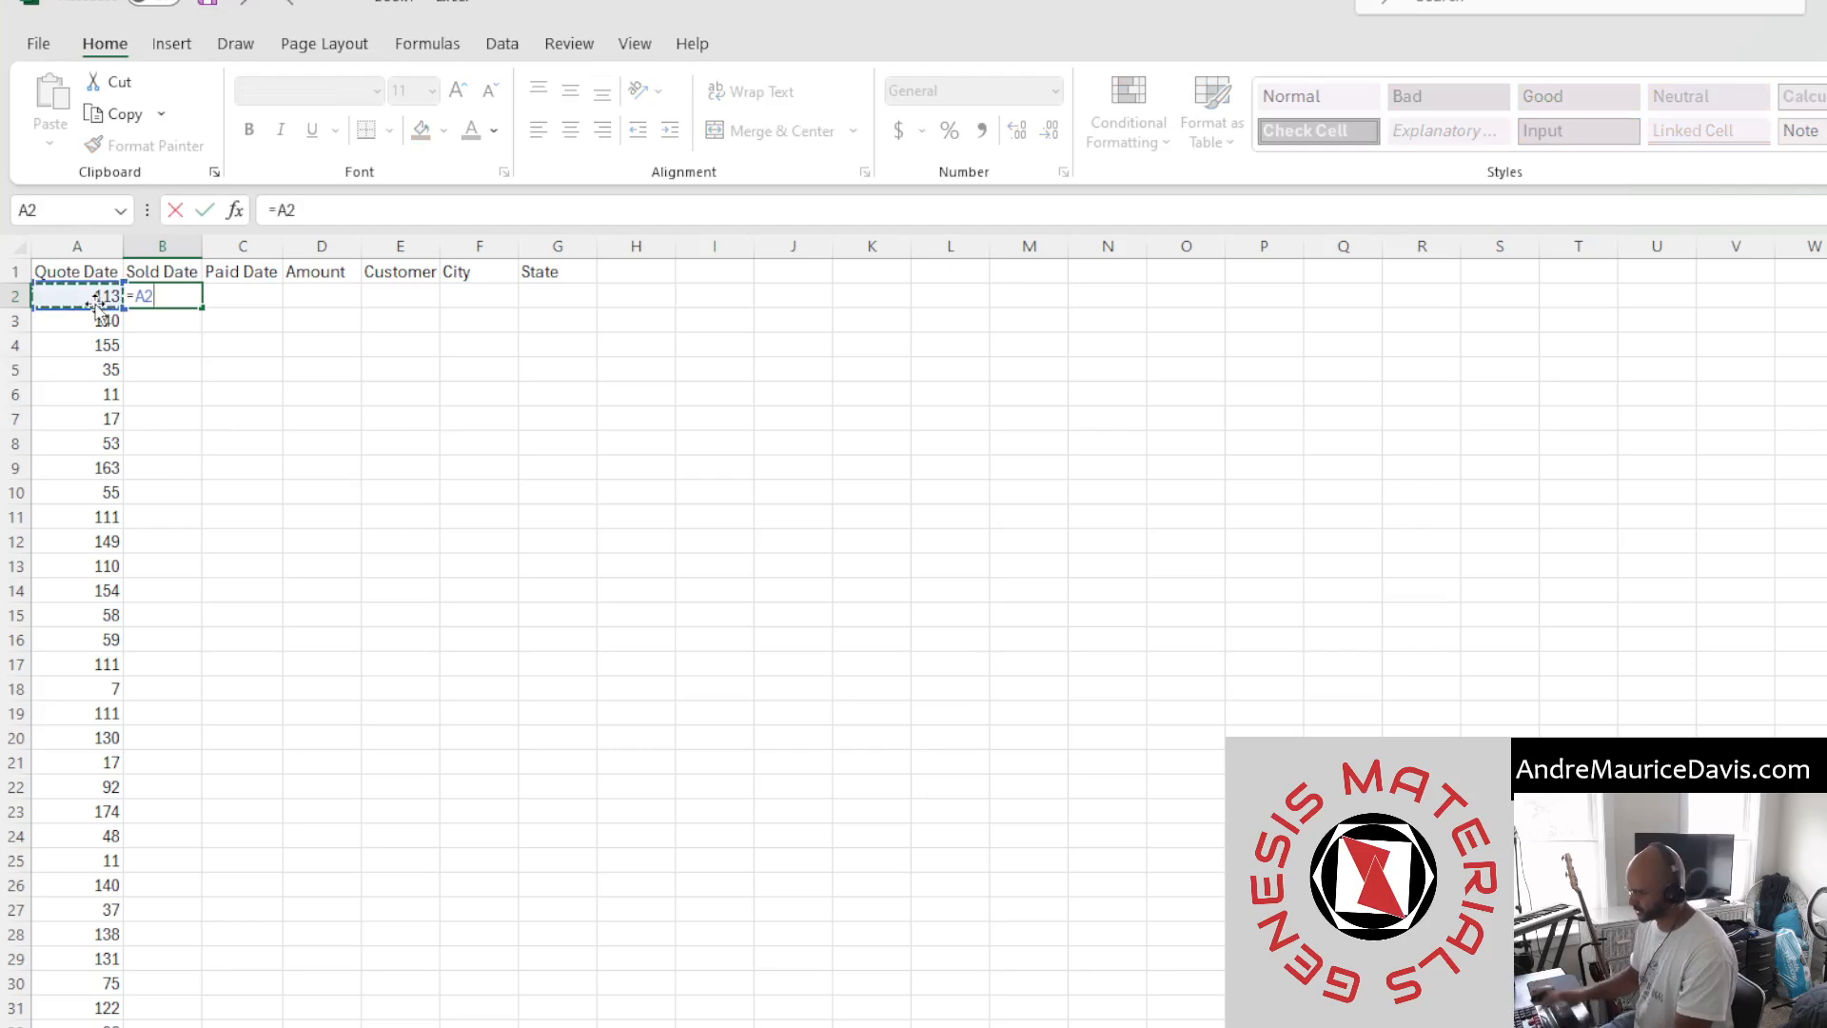
{"action": "type", "text": "+"}
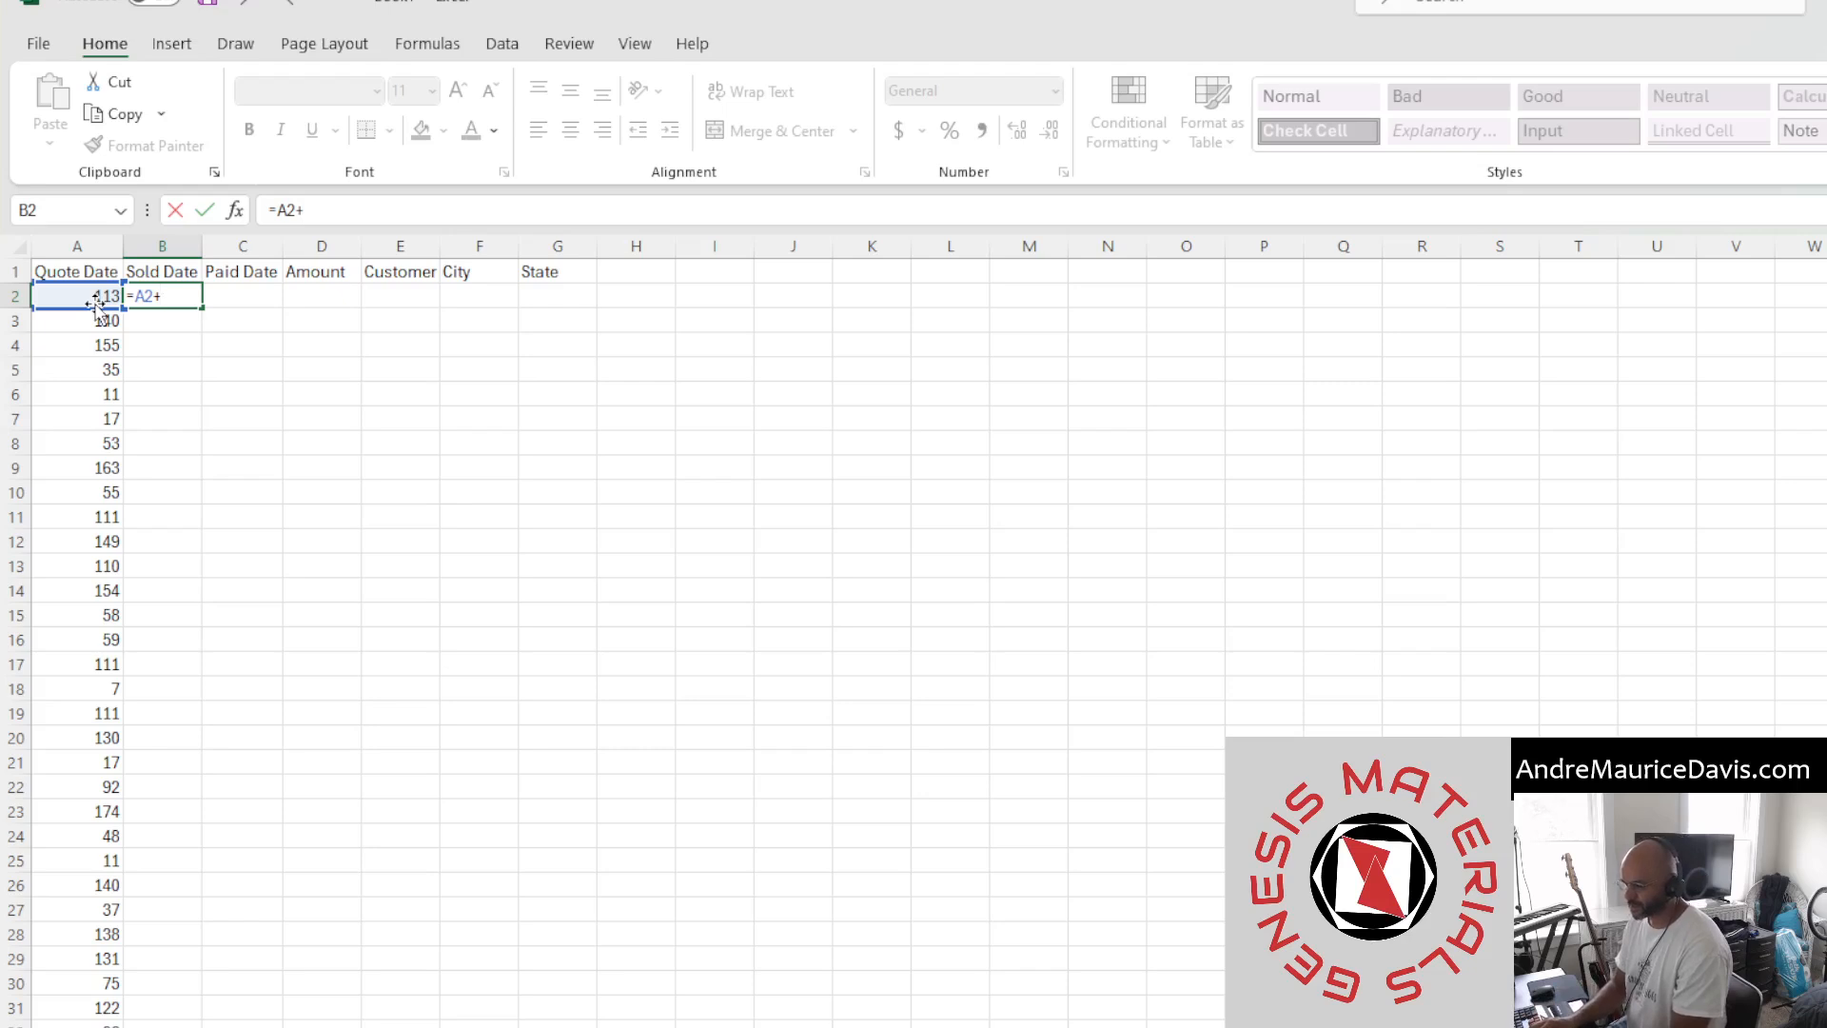
{"action": "type", "text": "rand"}
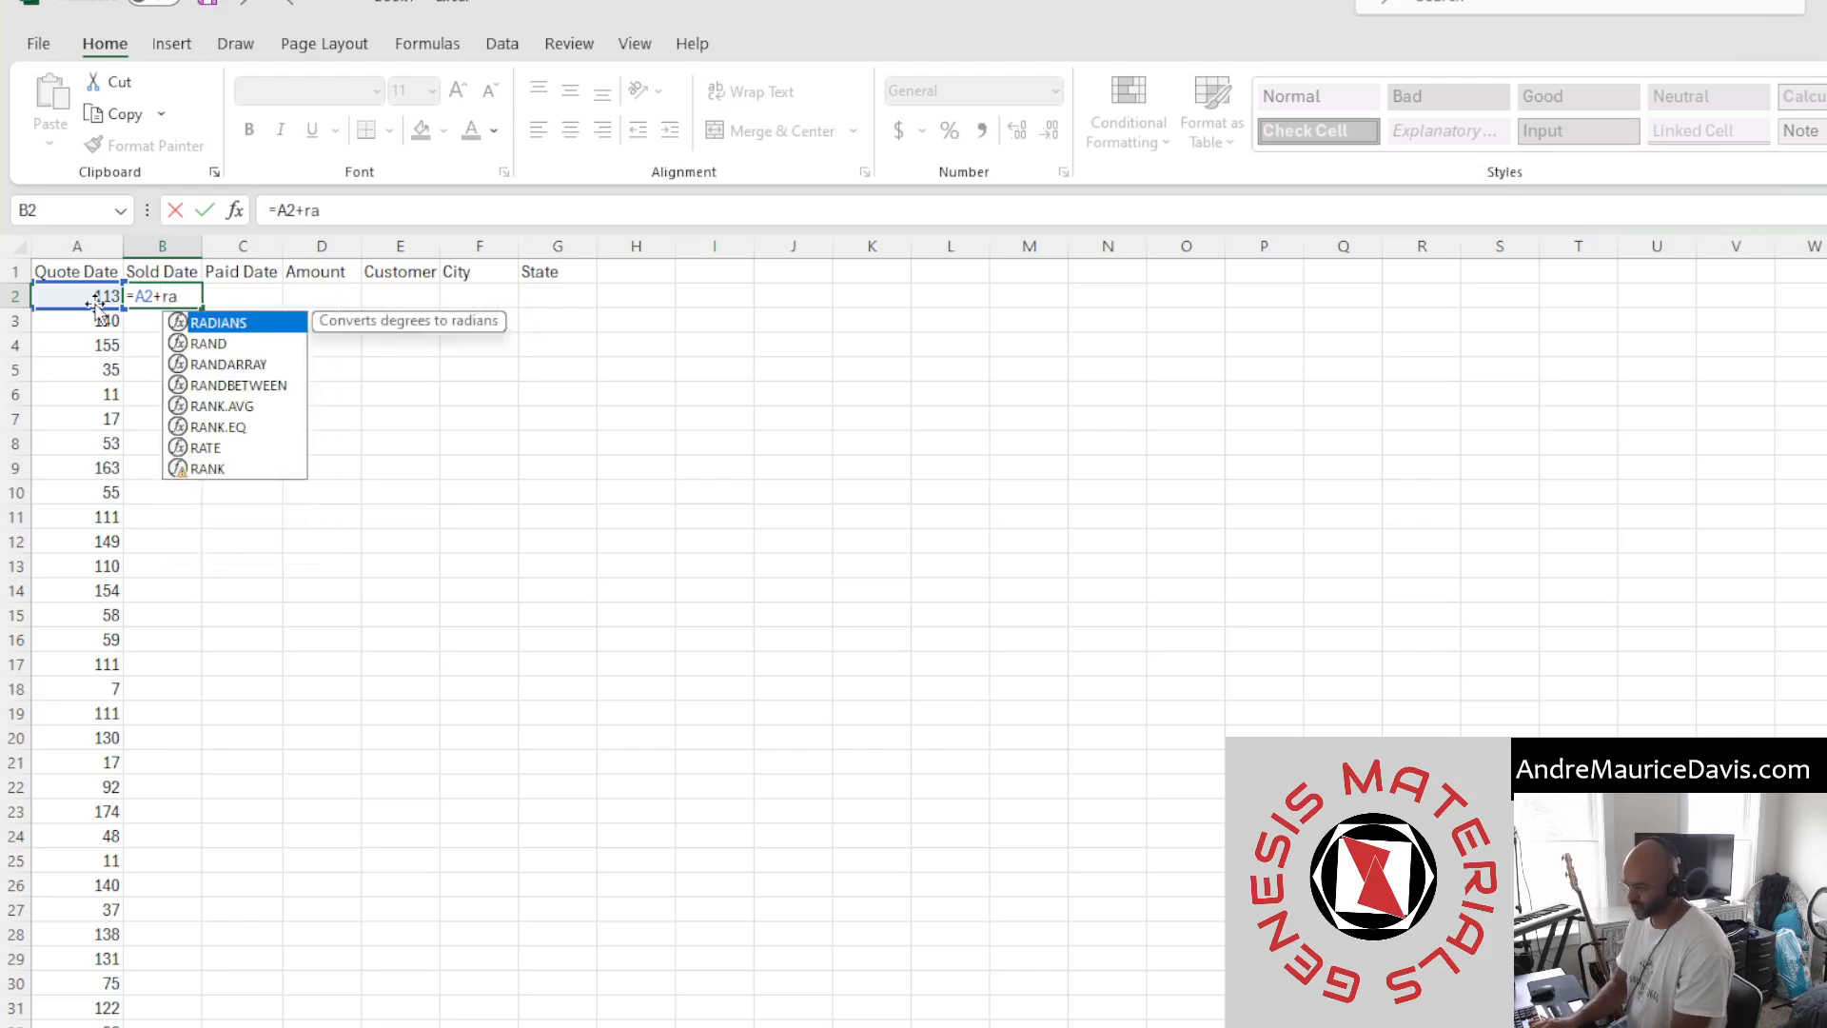
{"action": "key", "text": "Down"}
{"action": "key", "text": "Down"}
{"action": "key", "text": "Tab"}
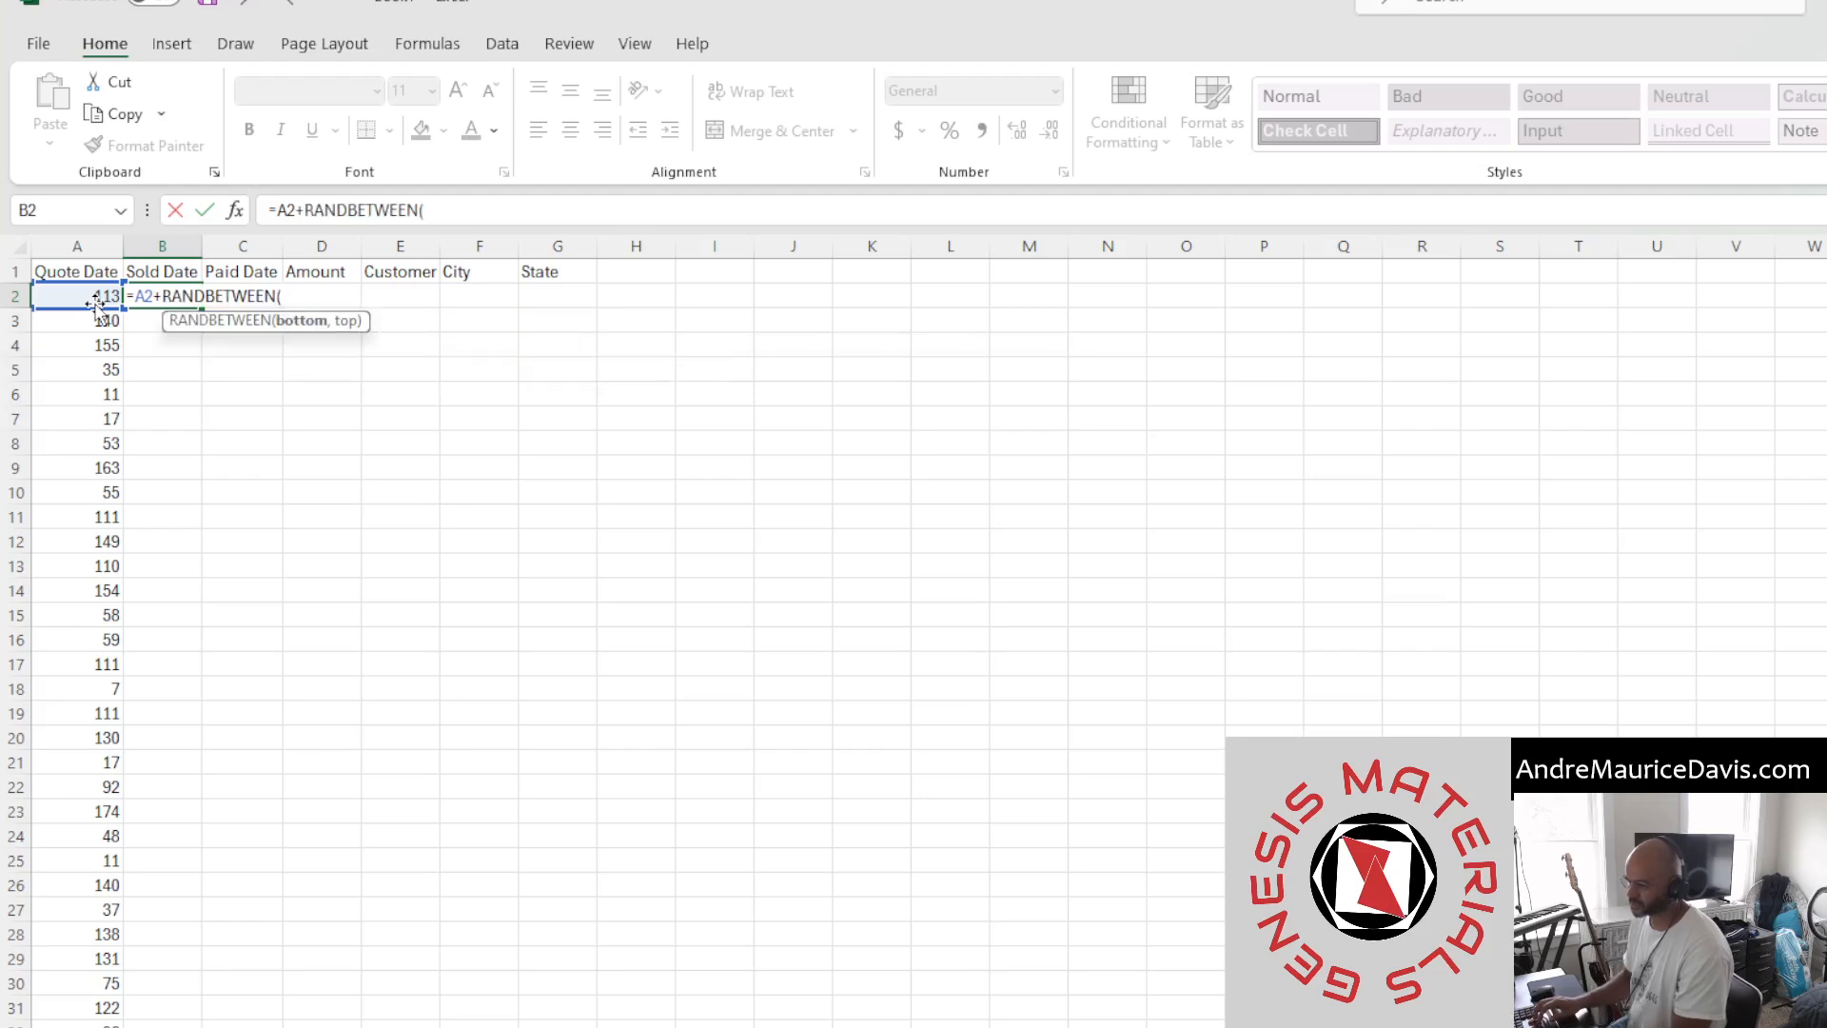
{"action": "type", "text": "1,7"}
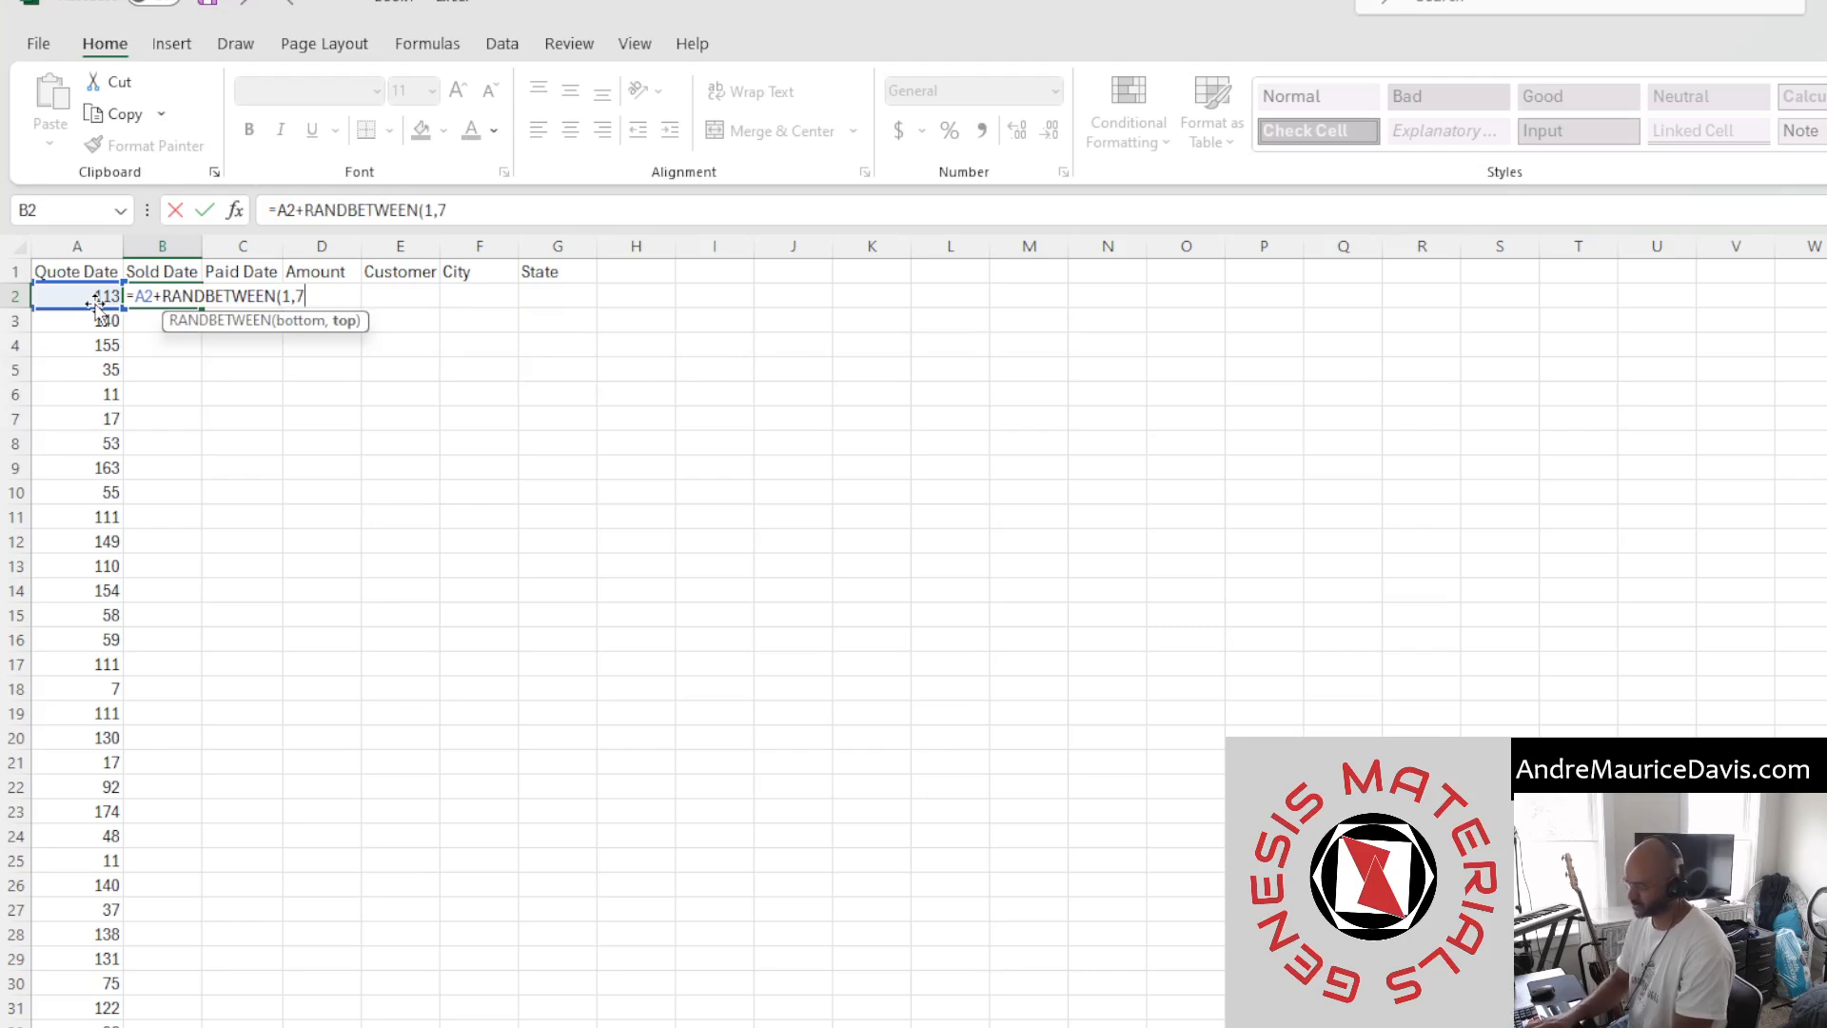
{"action": "type", "text": ")"}
{"action": "key", "text": "Return"}
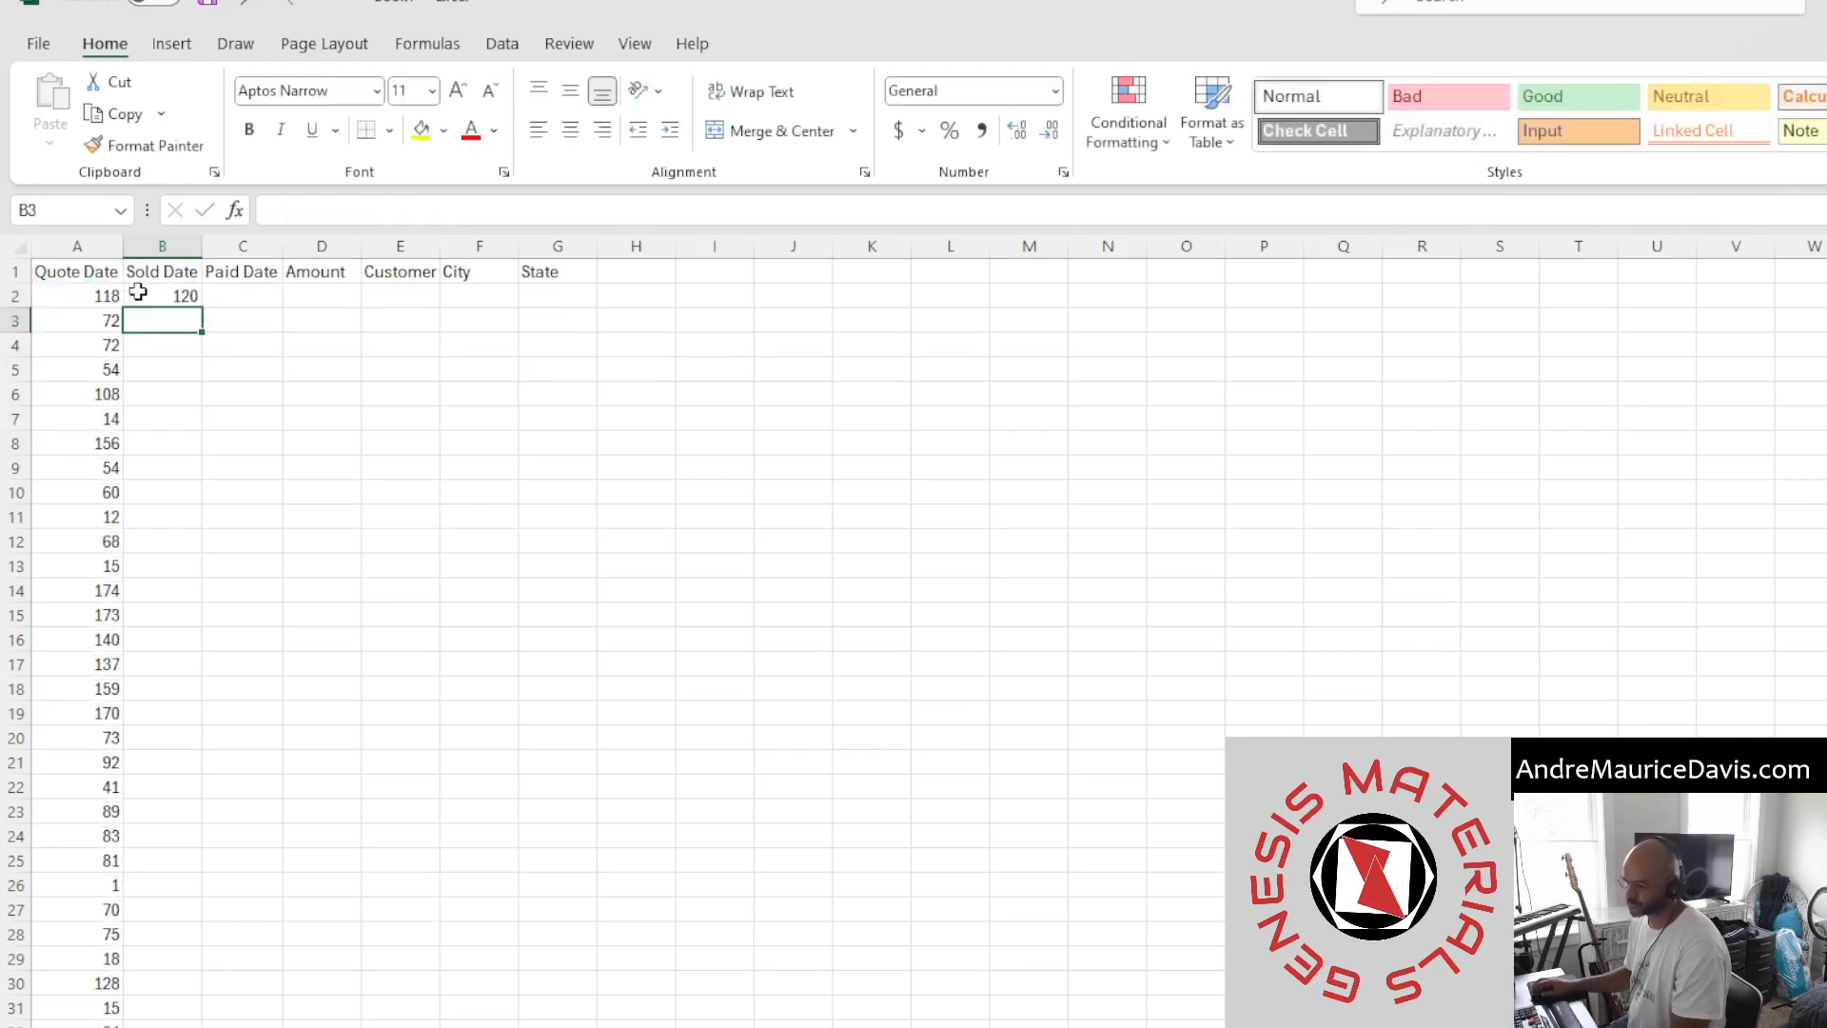
{"action": "left_click", "coordinate": [138, 292]}
{"action": "double_click", "coordinate": [202, 306]}
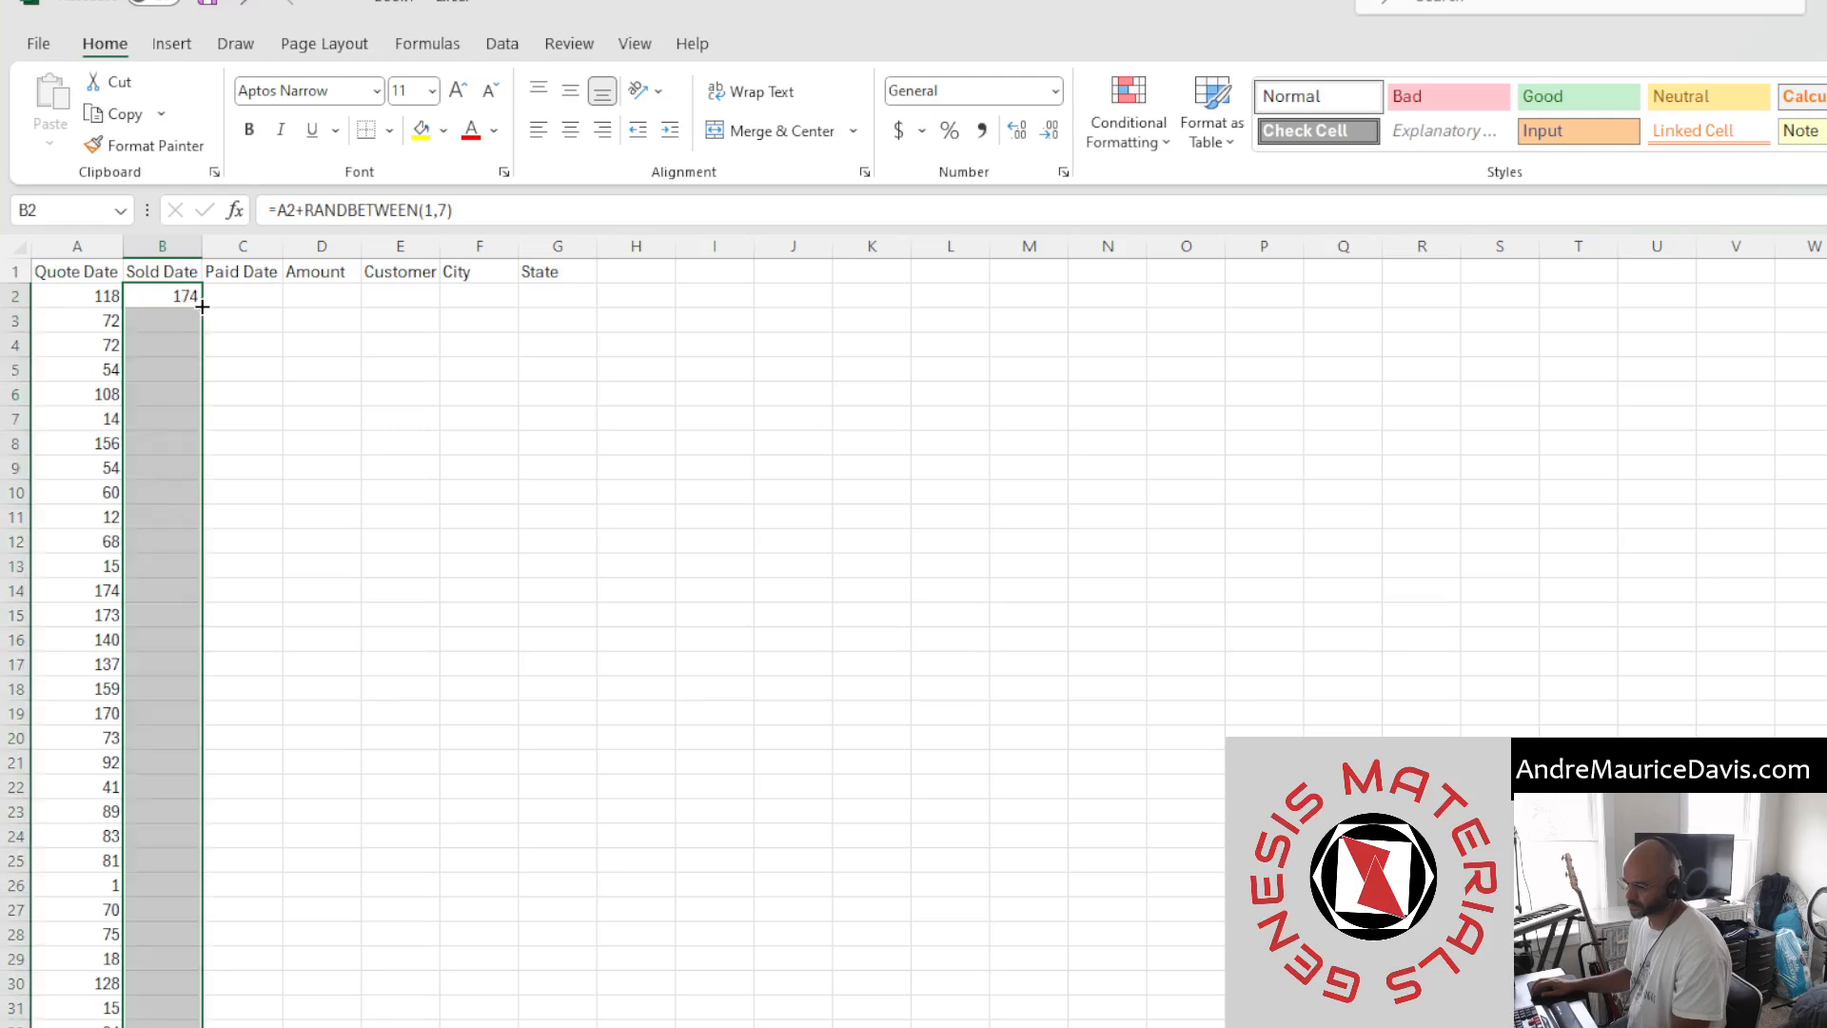
Enter =B2+RANDBETWEEN(1,30) in C2 and fill it down the Paid Date column alongside the sold values
{"action": "left_click", "coordinate": [248, 298]}
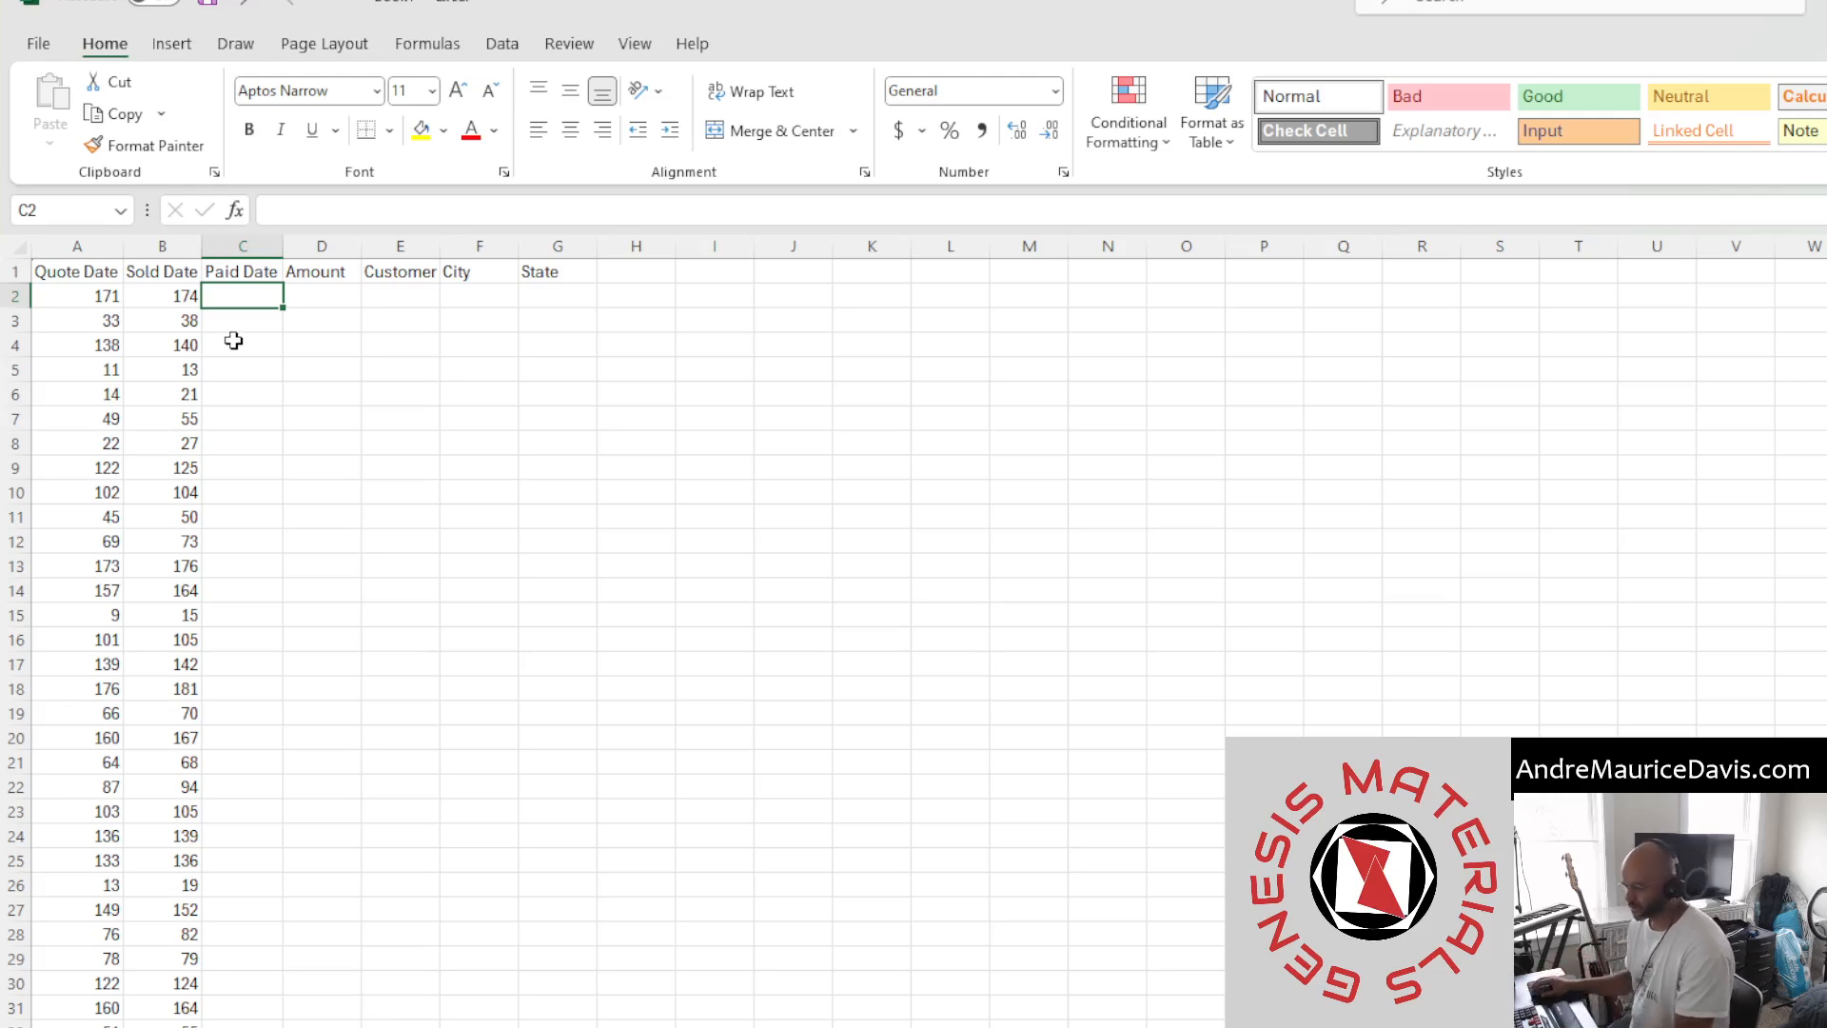
{"action": "type", "text": "="}
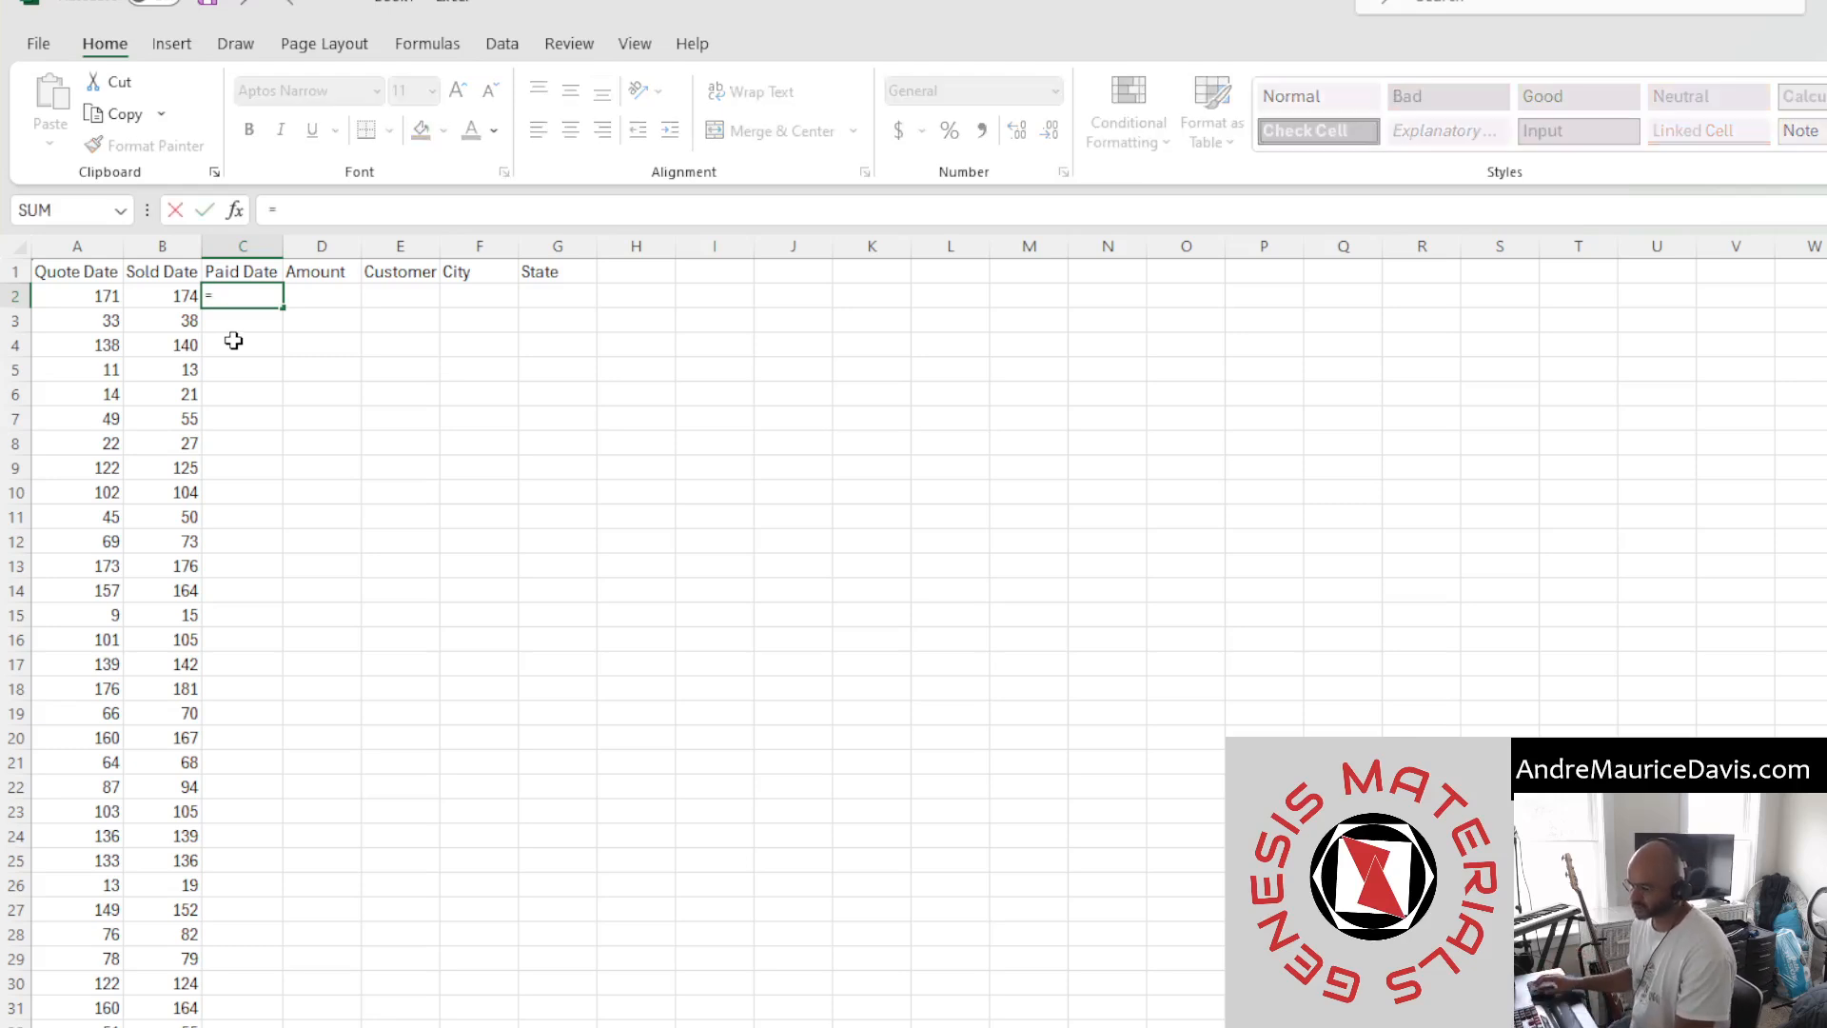
{"action": "left_click", "coordinate": [150, 298]}
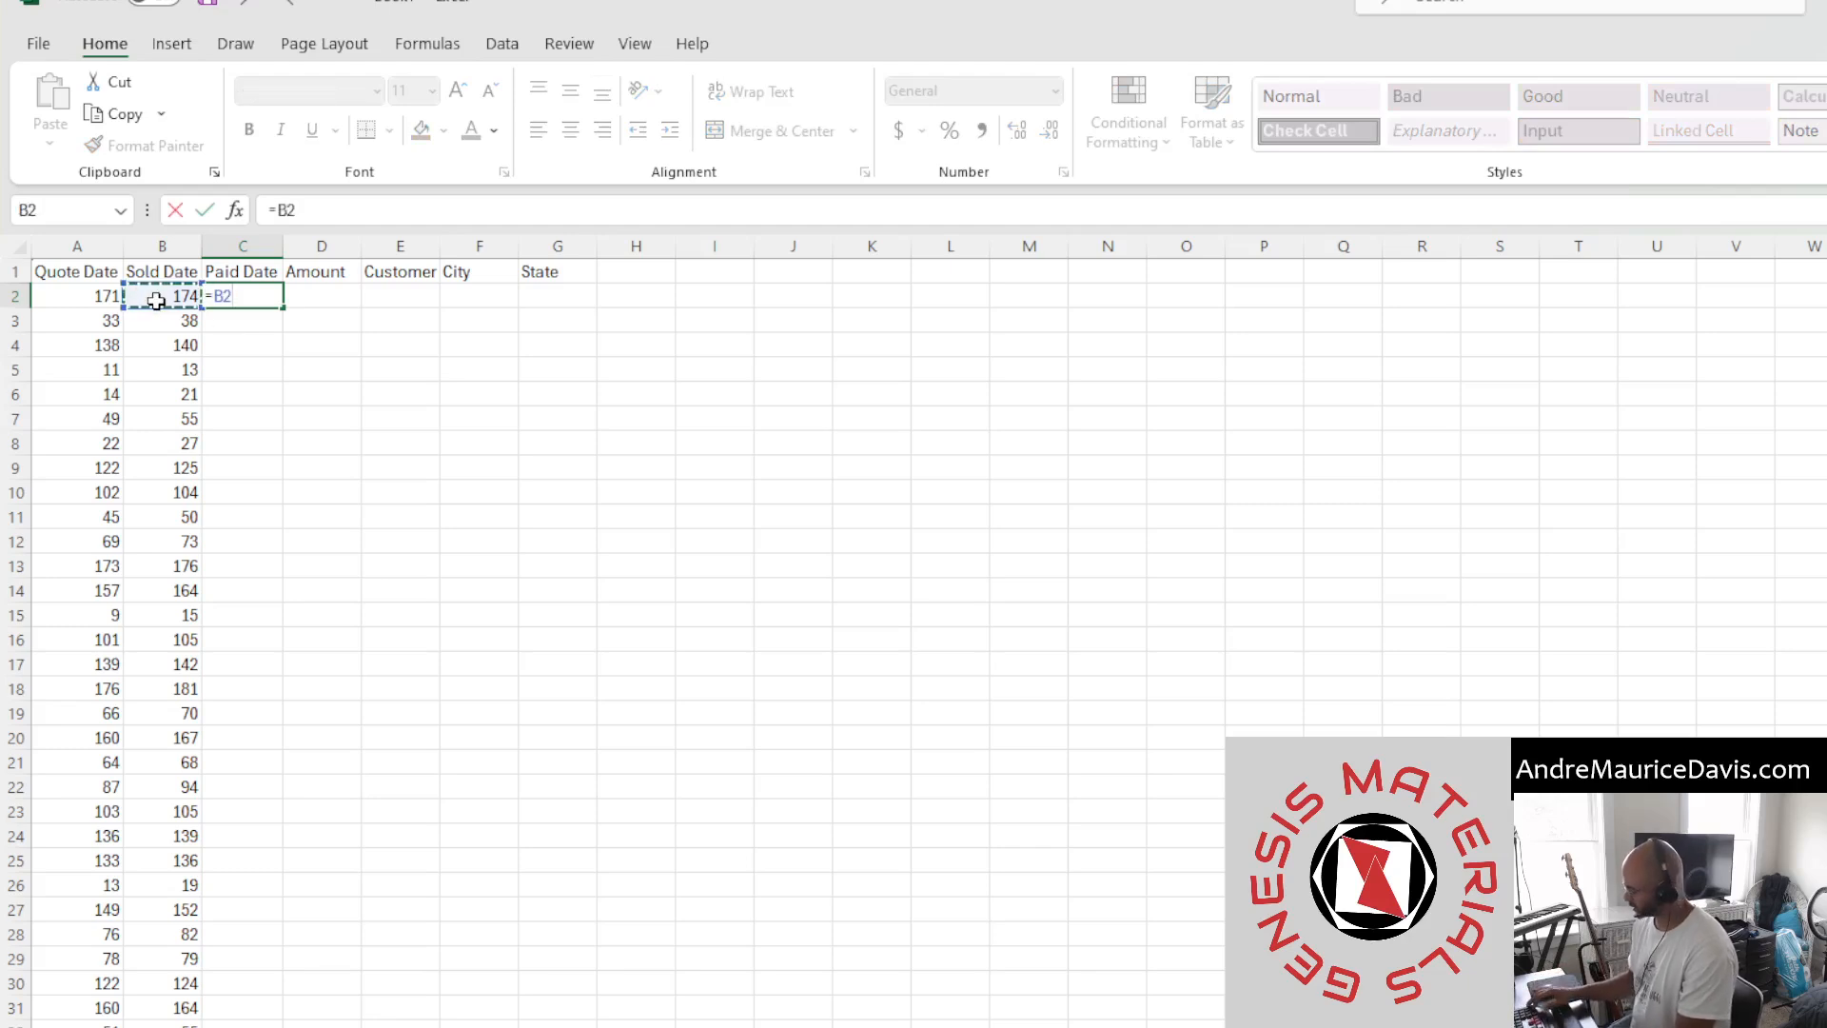
{"action": "type", "text": "+"}
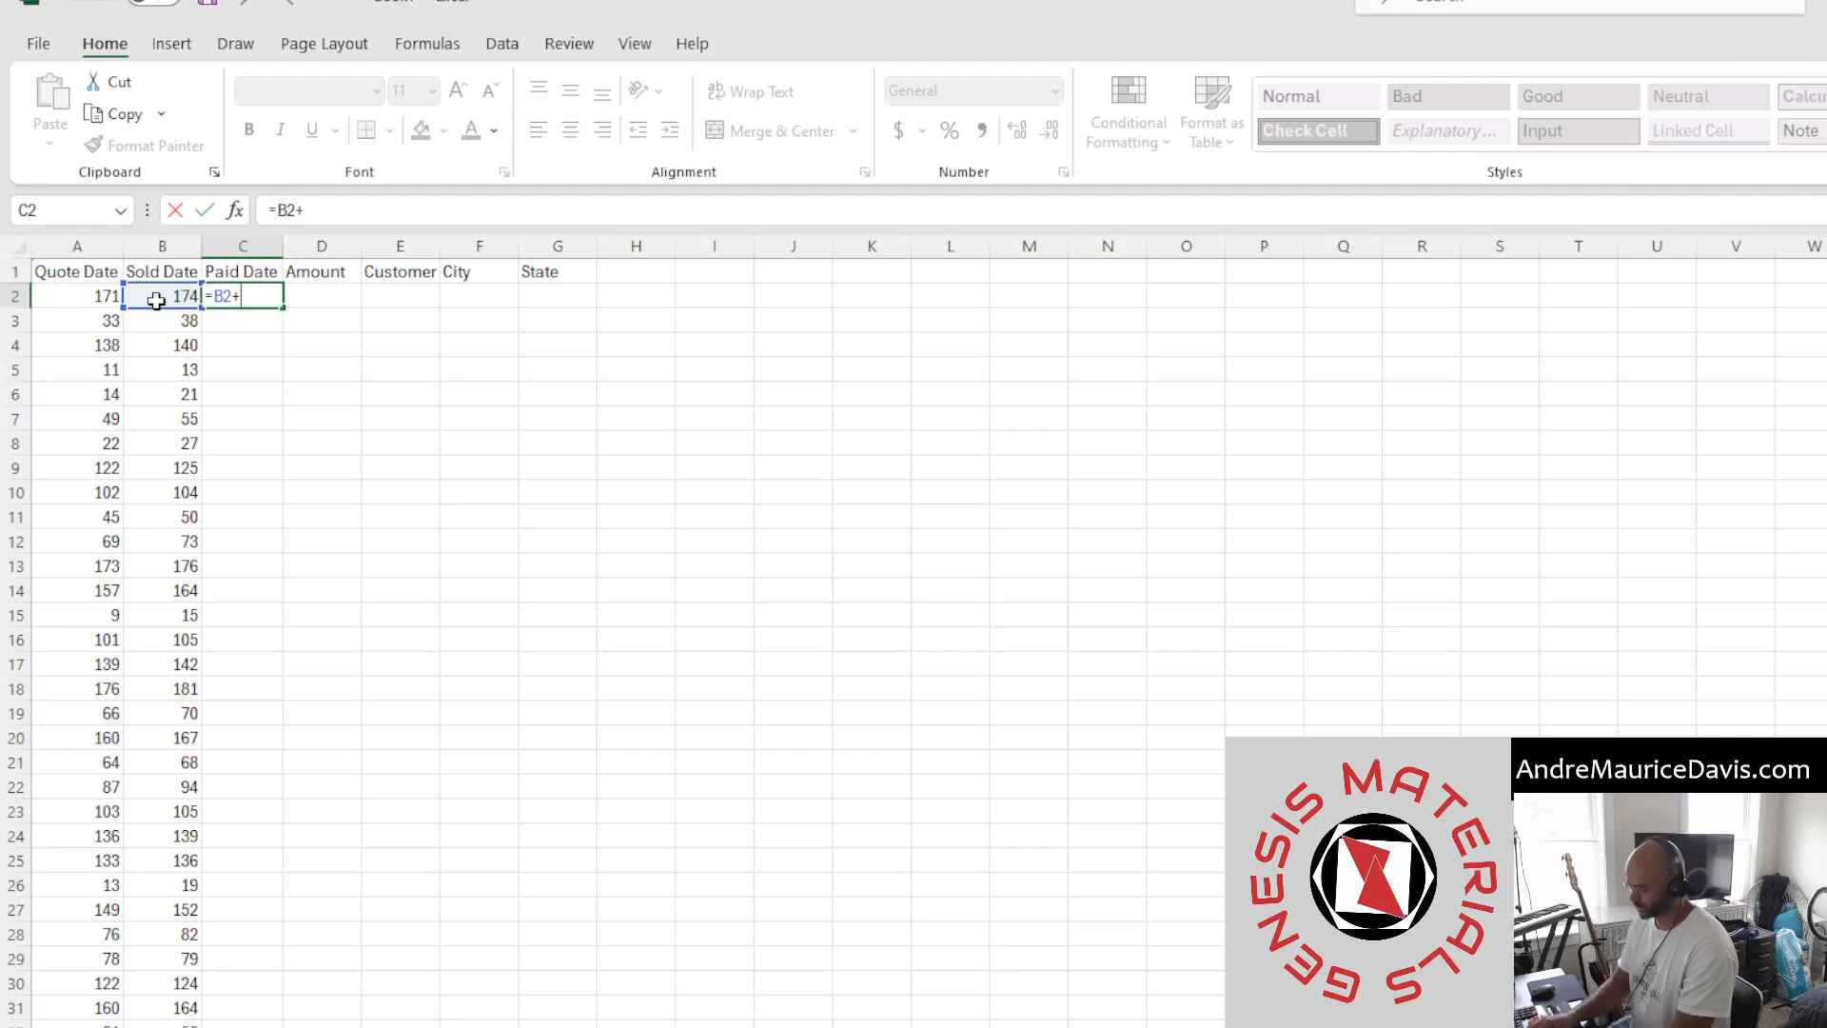
{"action": "type", "text": "rand"}
{"action": "key", "text": "Down"}
{"action": "key", "text": "Down"}
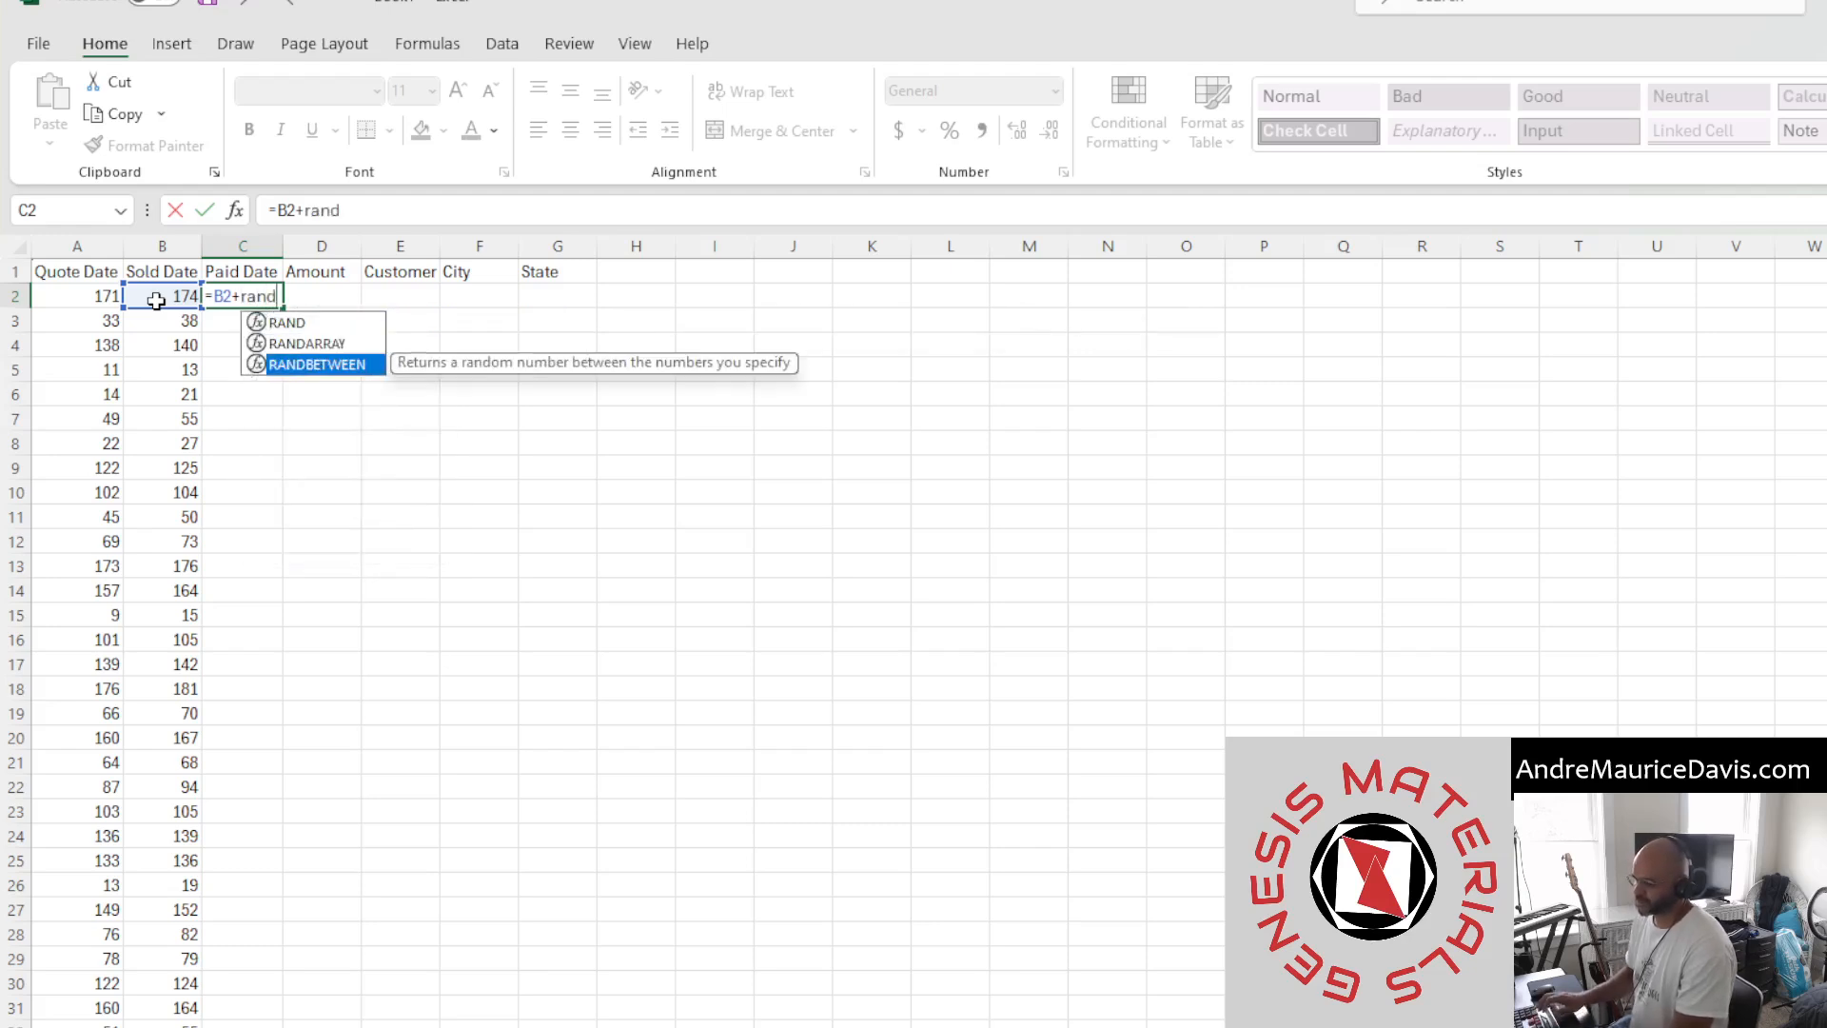
{"action": "key", "text": "Tab"}
{"action": "type", "text": "1"}
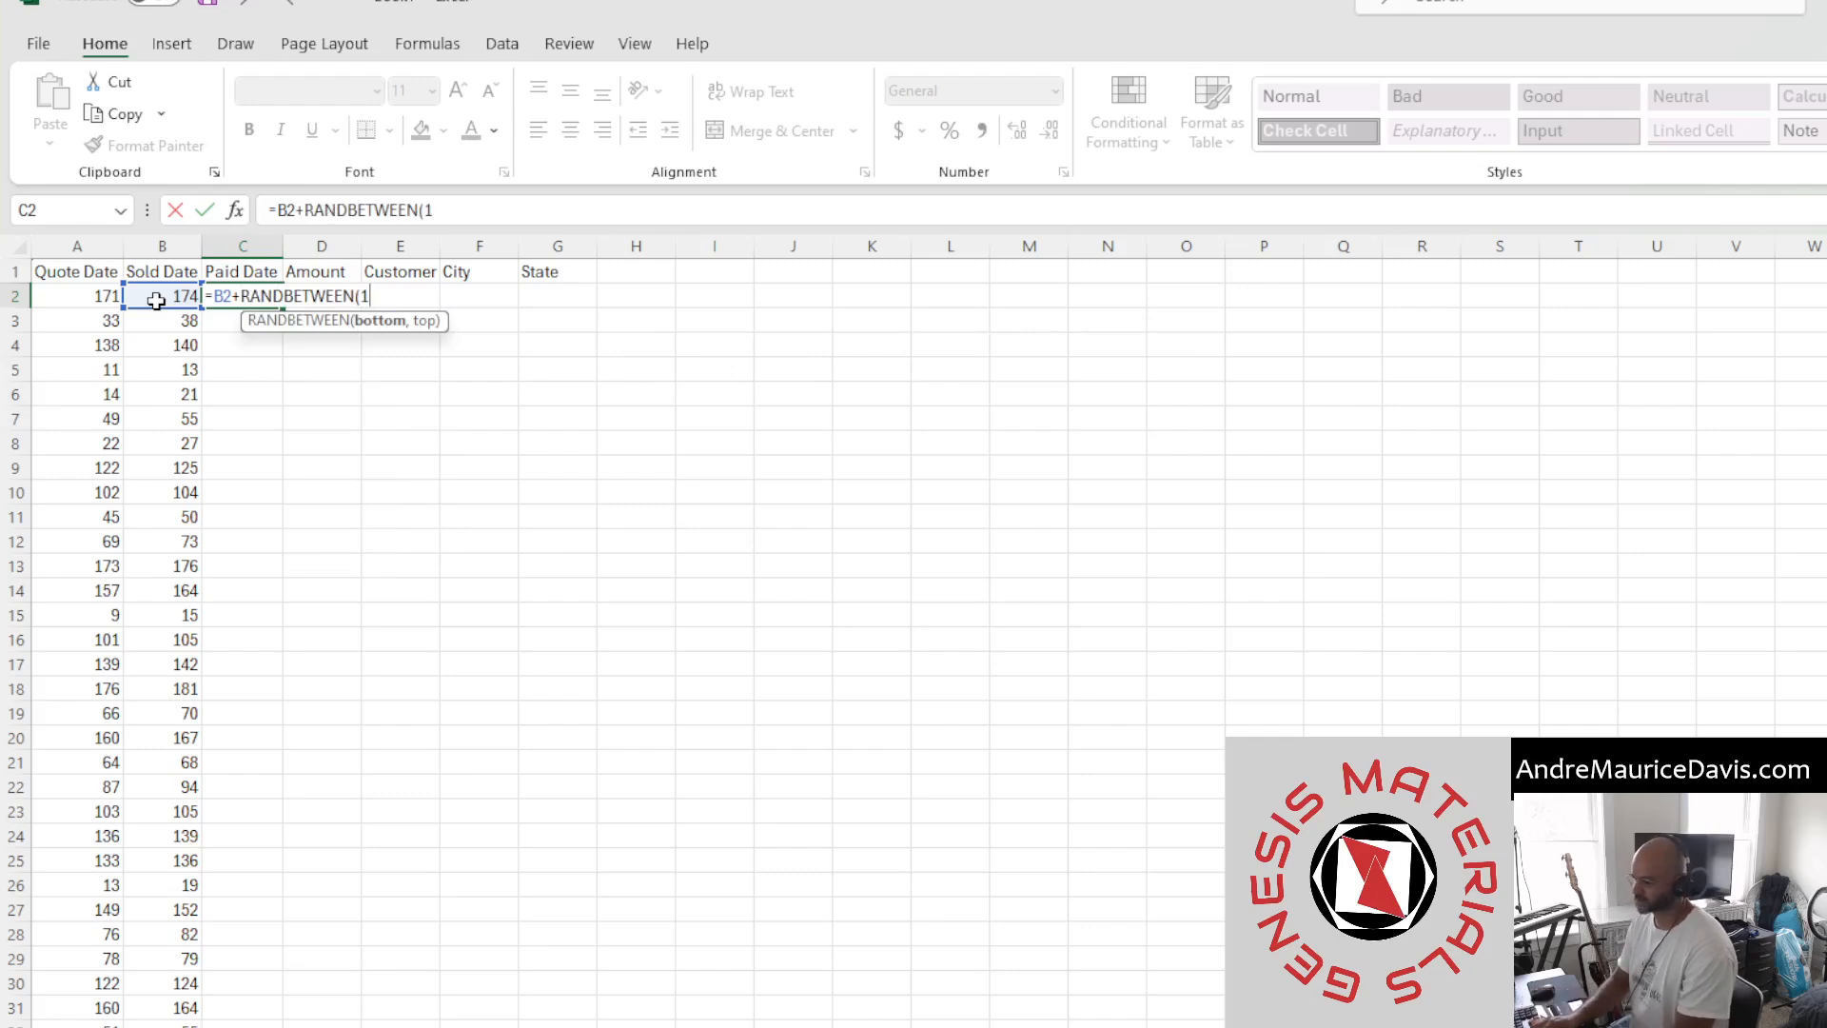
{"action": "type", "text": ",30"}
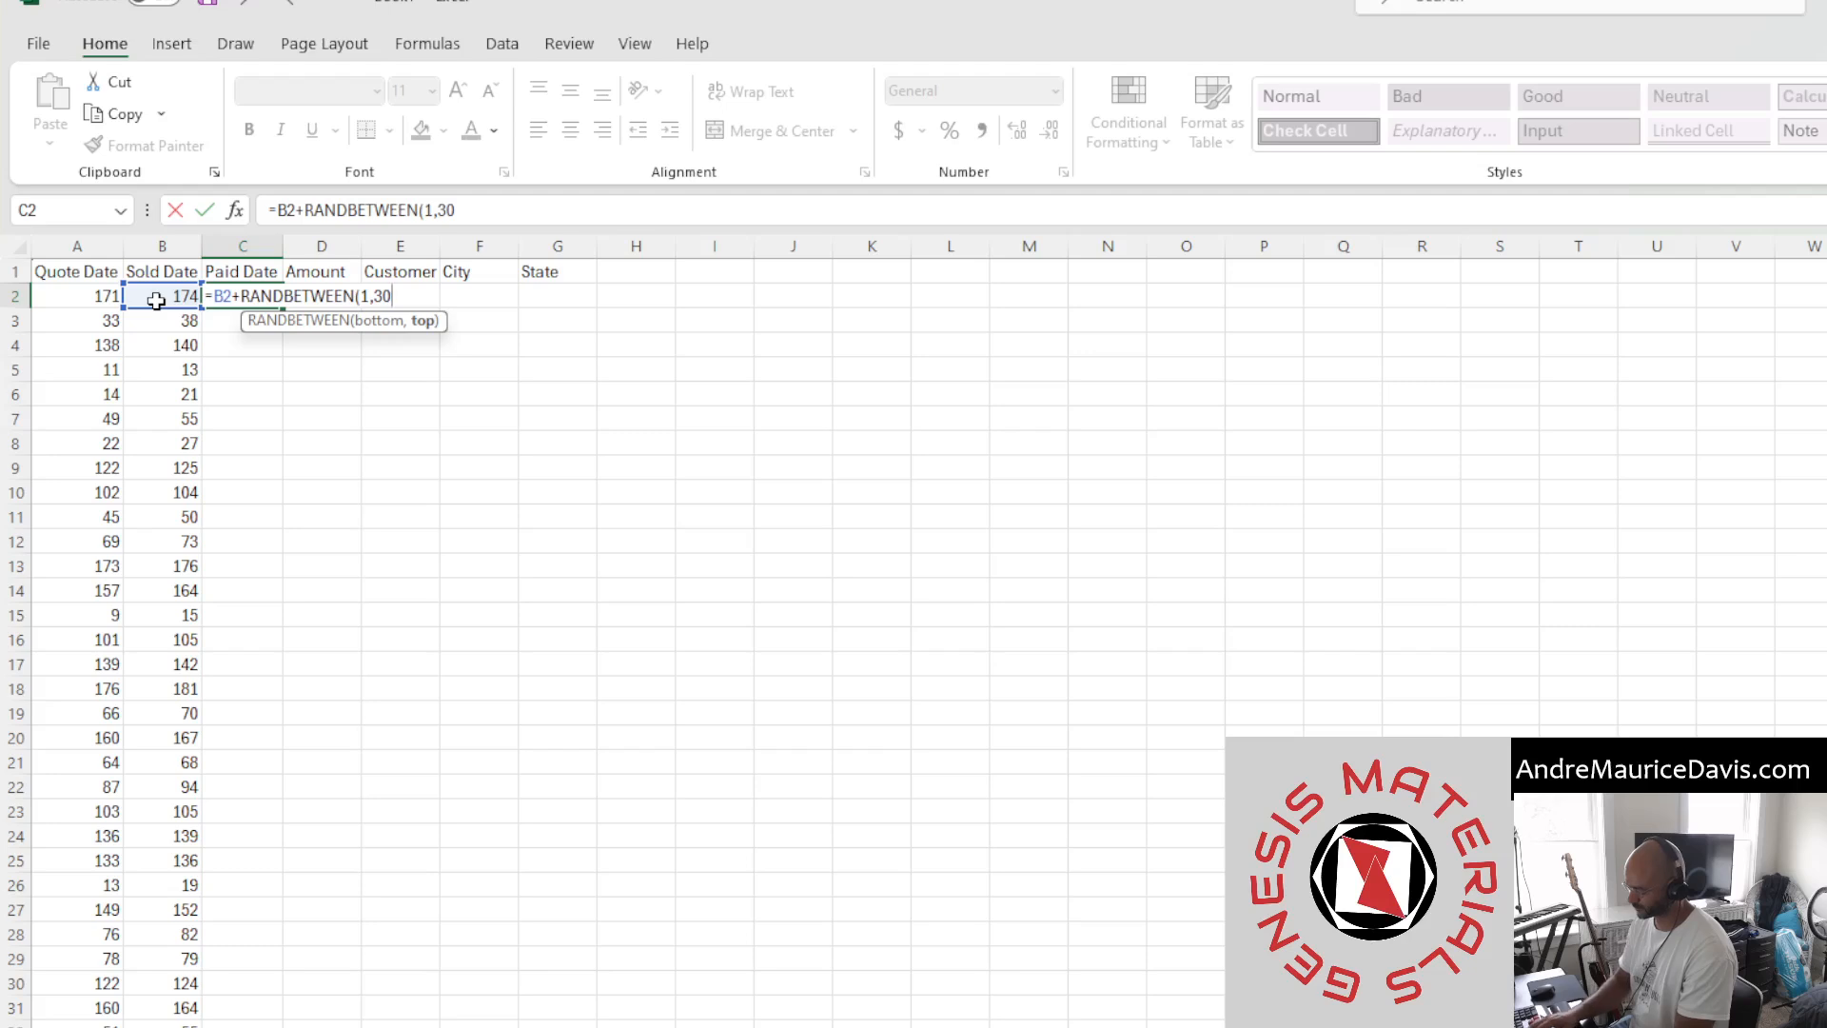
{"action": "type", "text": ")"}
{"action": "key", "text": "Return"}
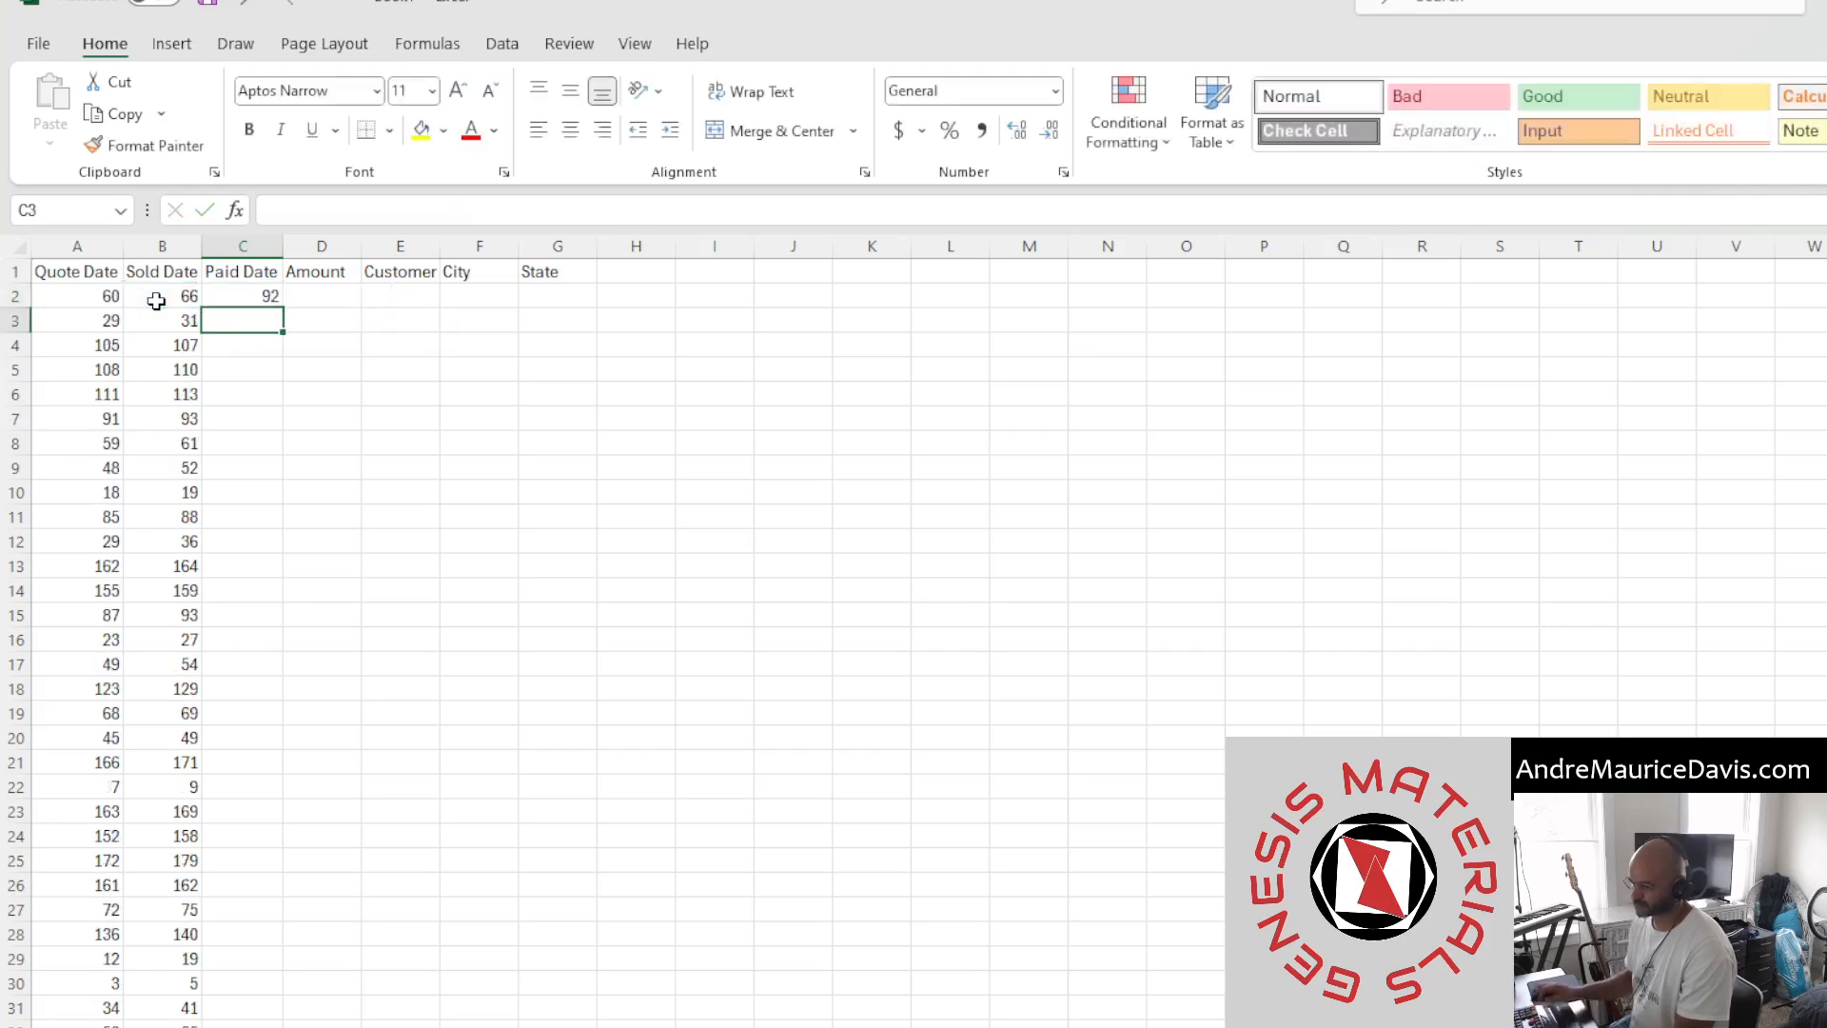
{"action": "left_click", "coordinate": [270, 294]}
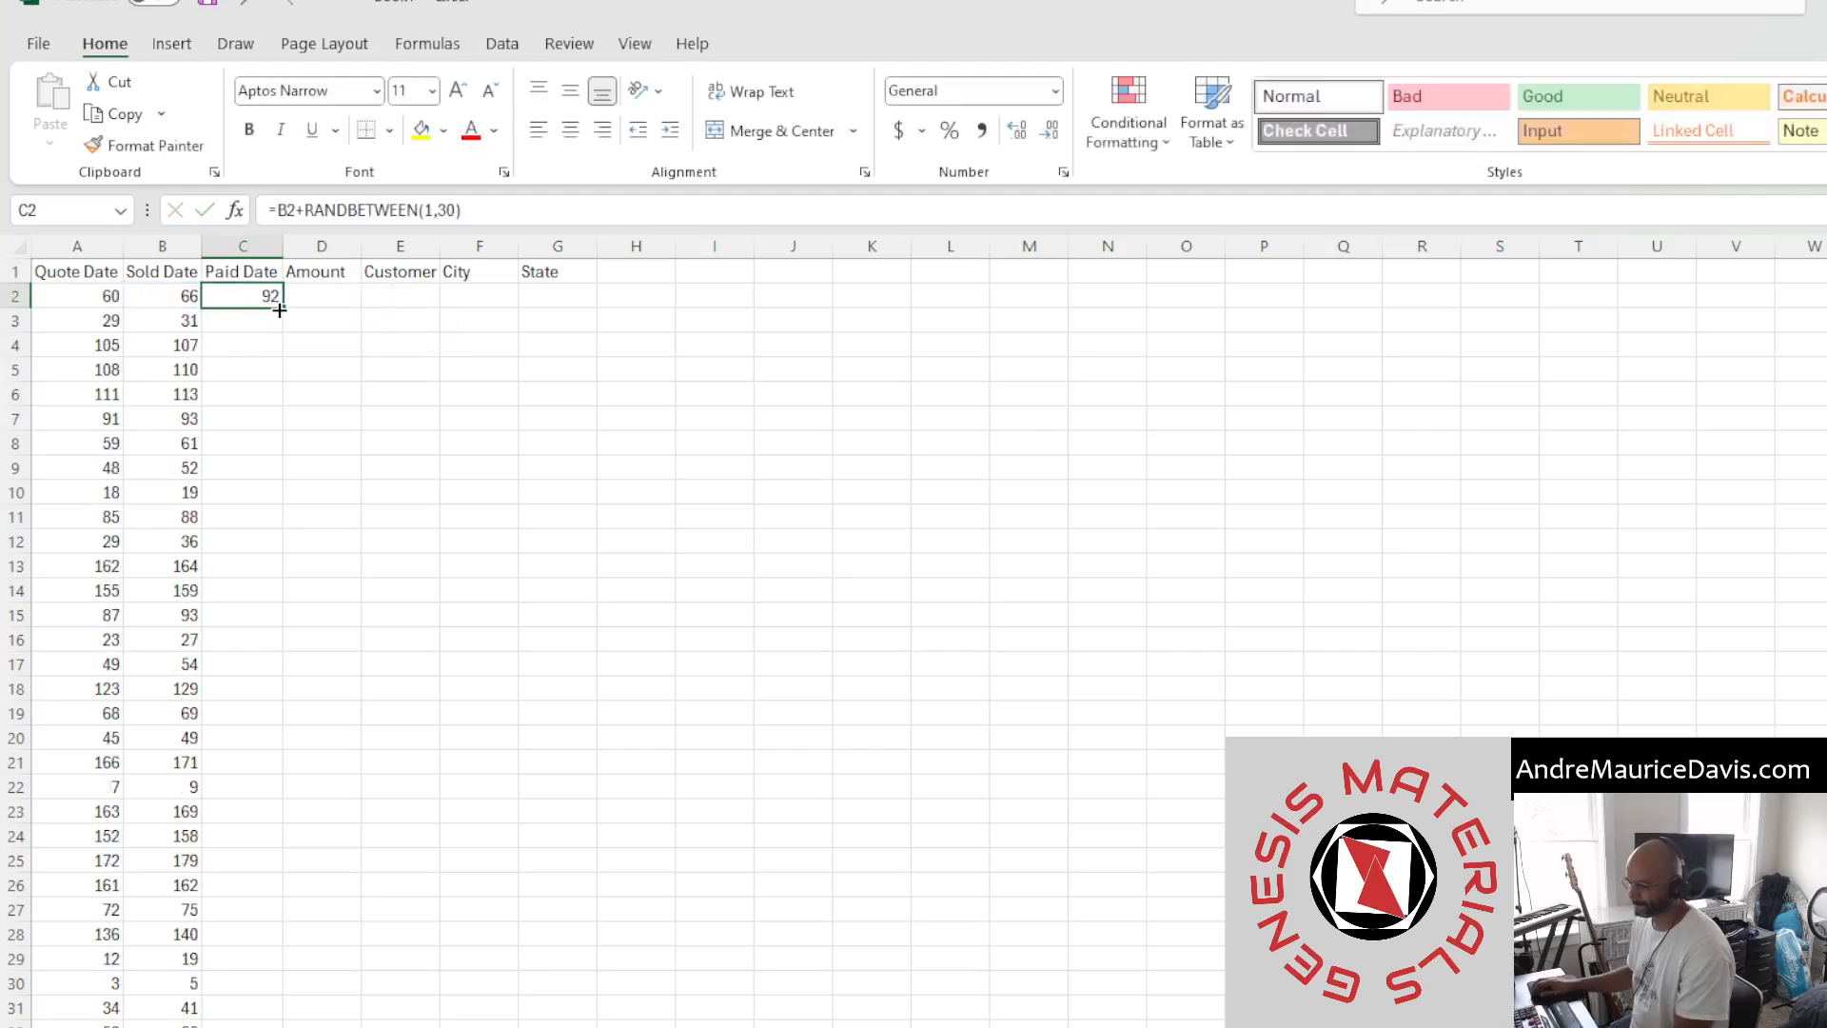
{"action": "double_click", "coordinate": [280, 307]}
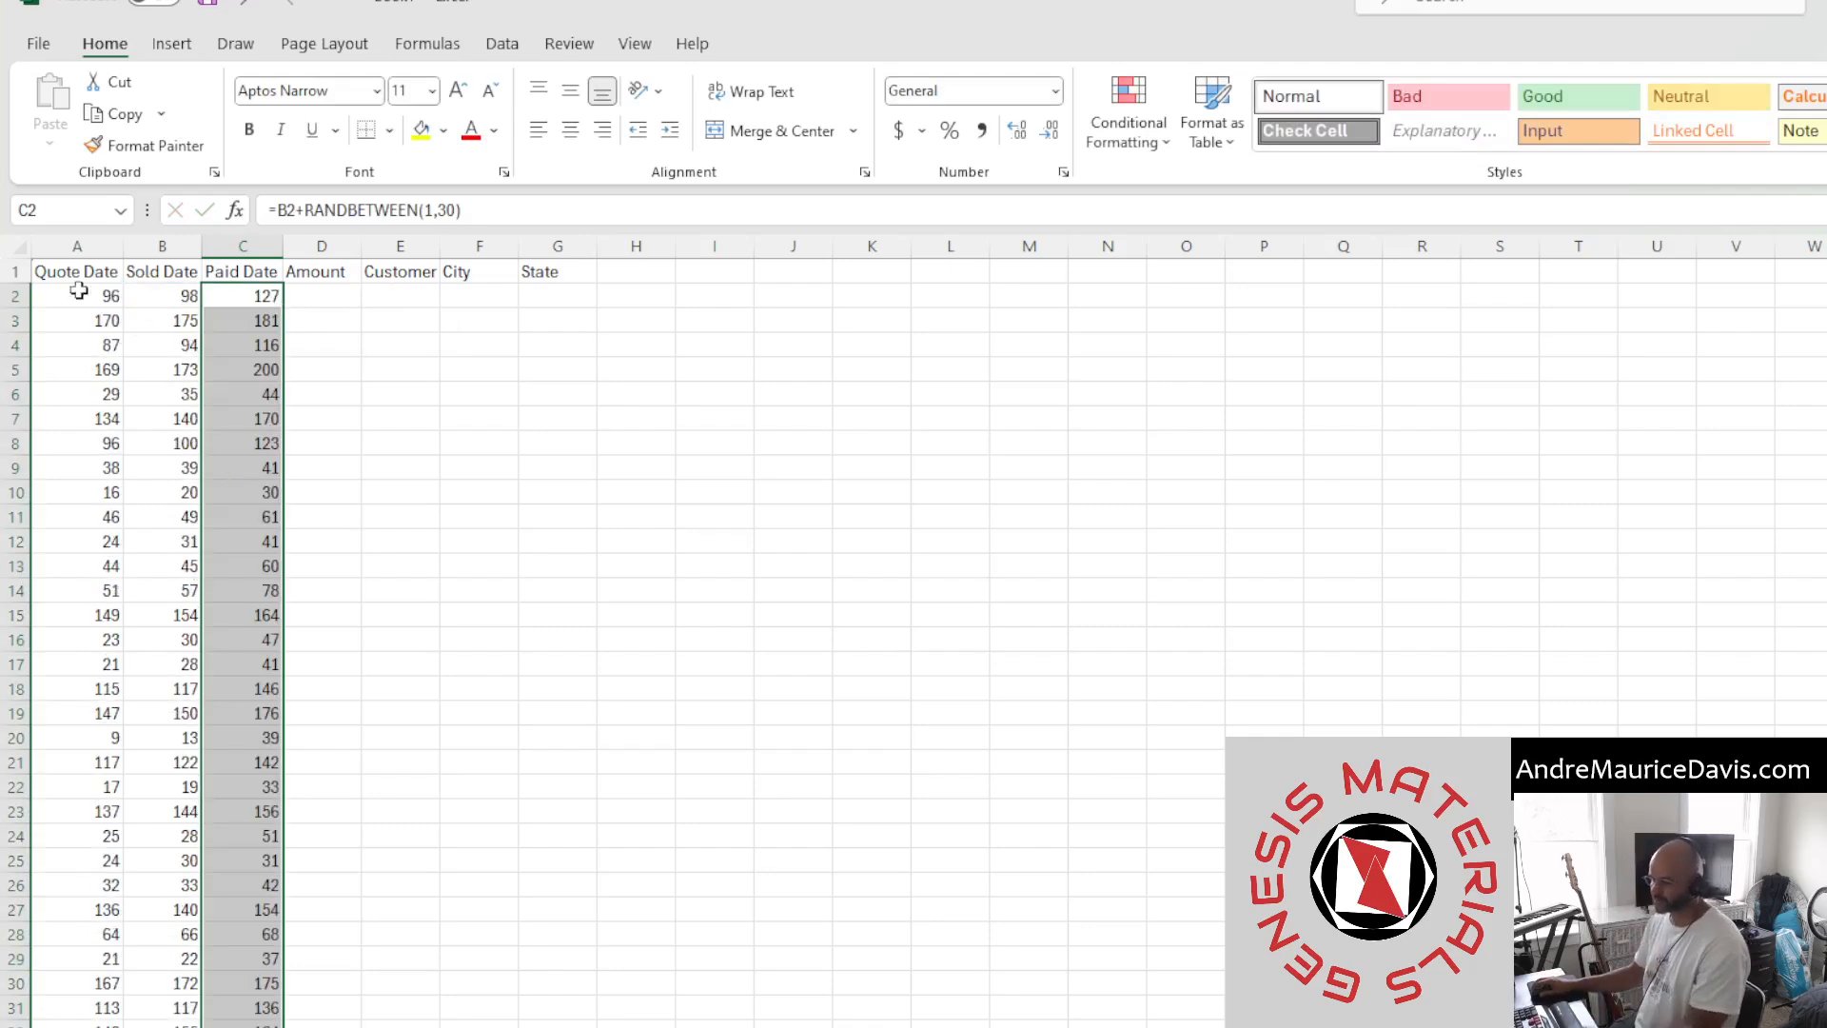
Check the Index and Date columns of the dateRange table, starting from the first Quote Date cell
{"action": "left_click", "coordinate": [109, 295]}
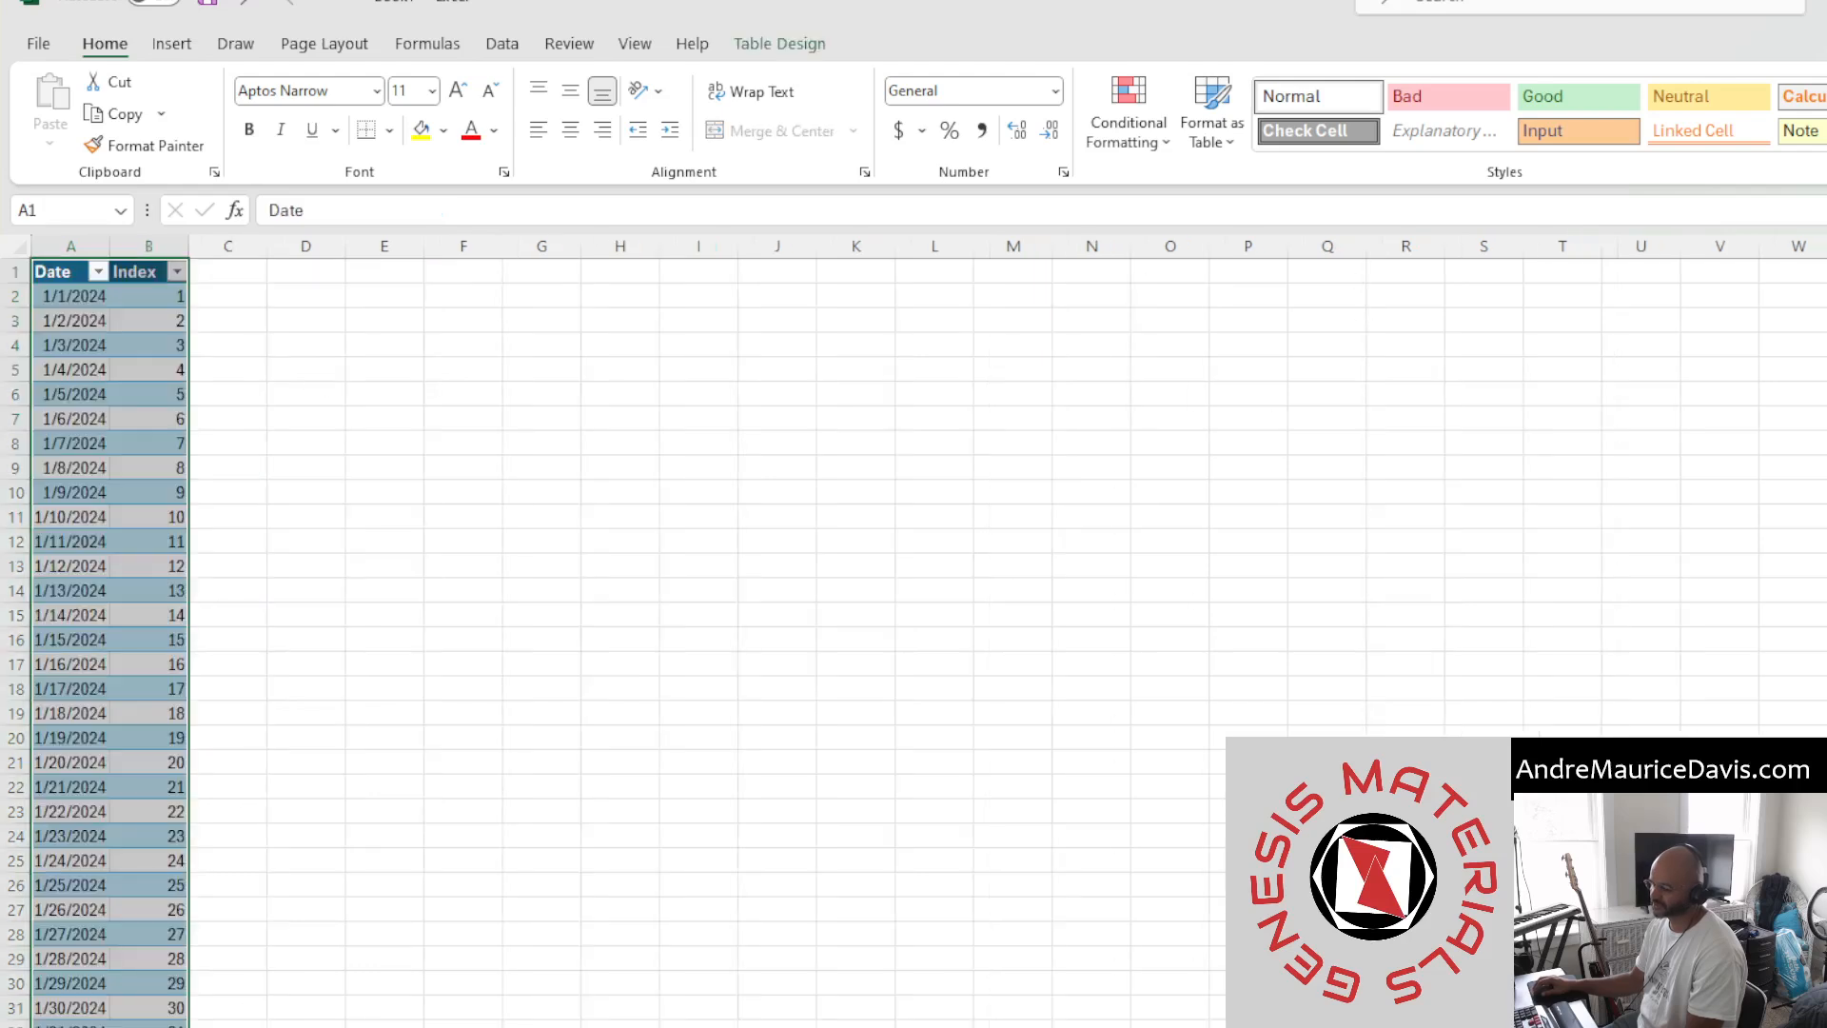
{"action": "left_click", "coordinate": [154, 262]}
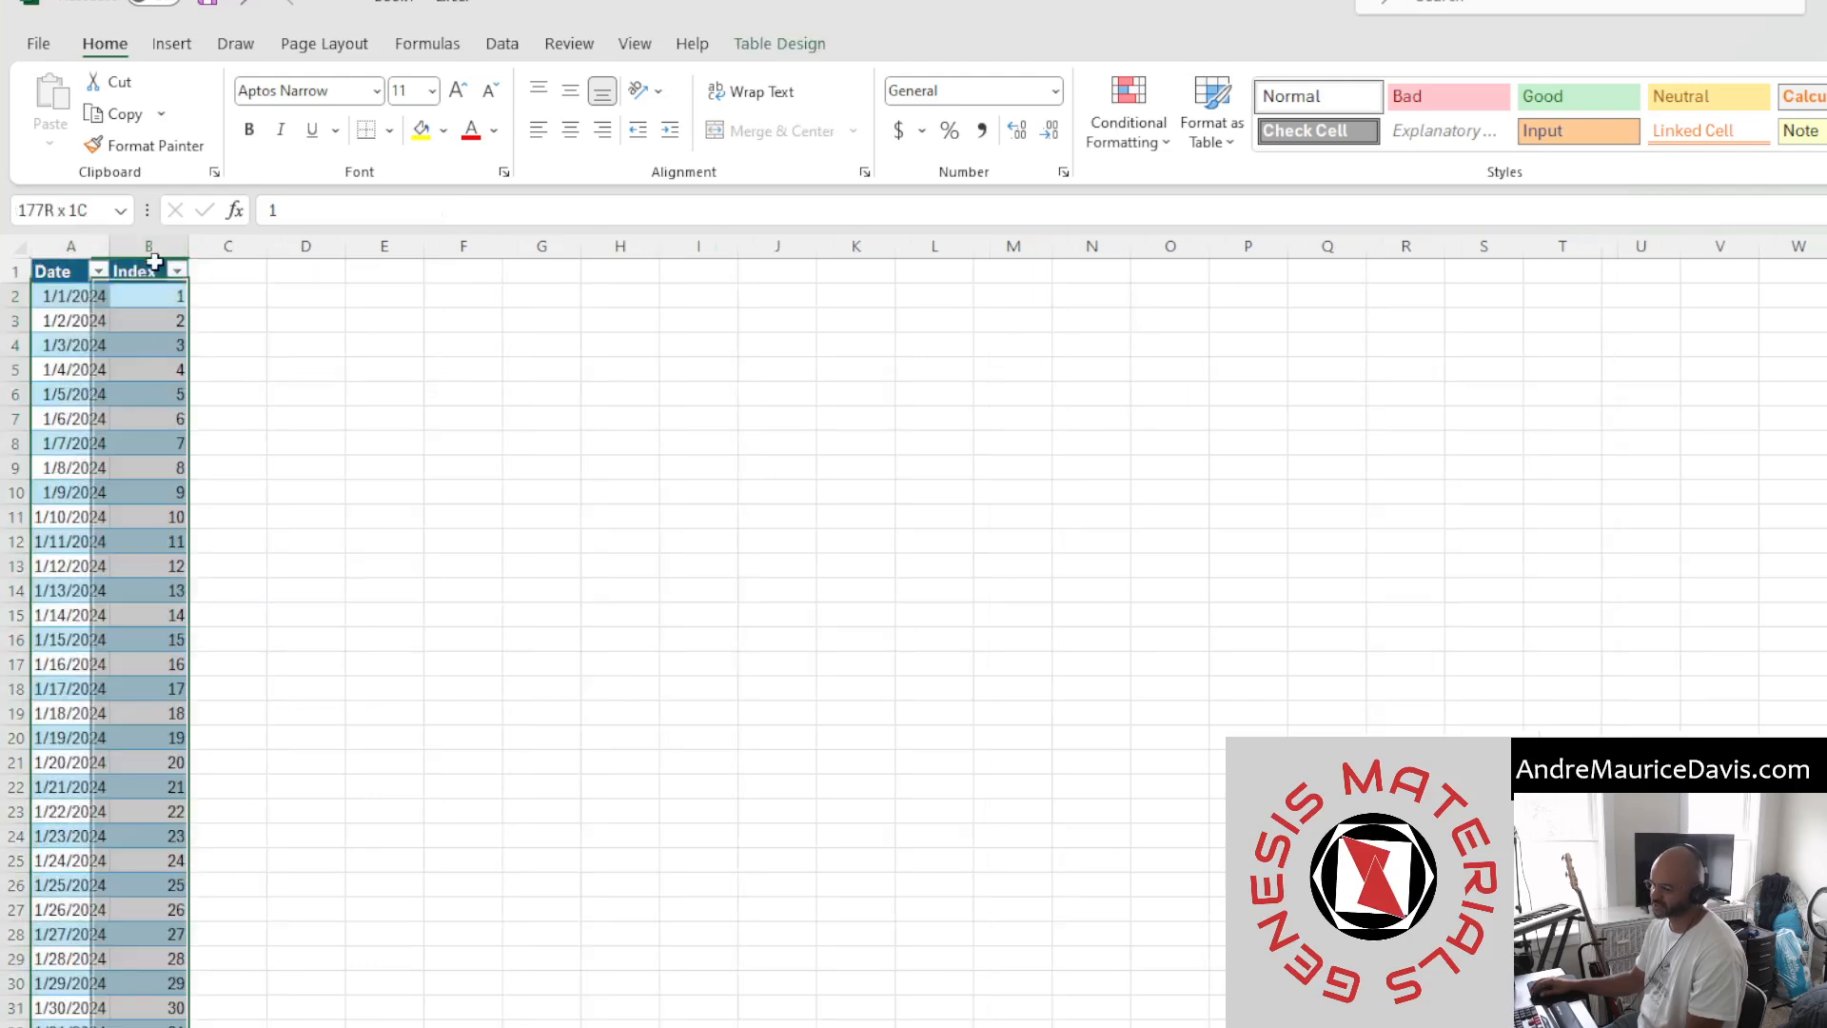
{"action": "left_click", "coordinate": [68, 263]}
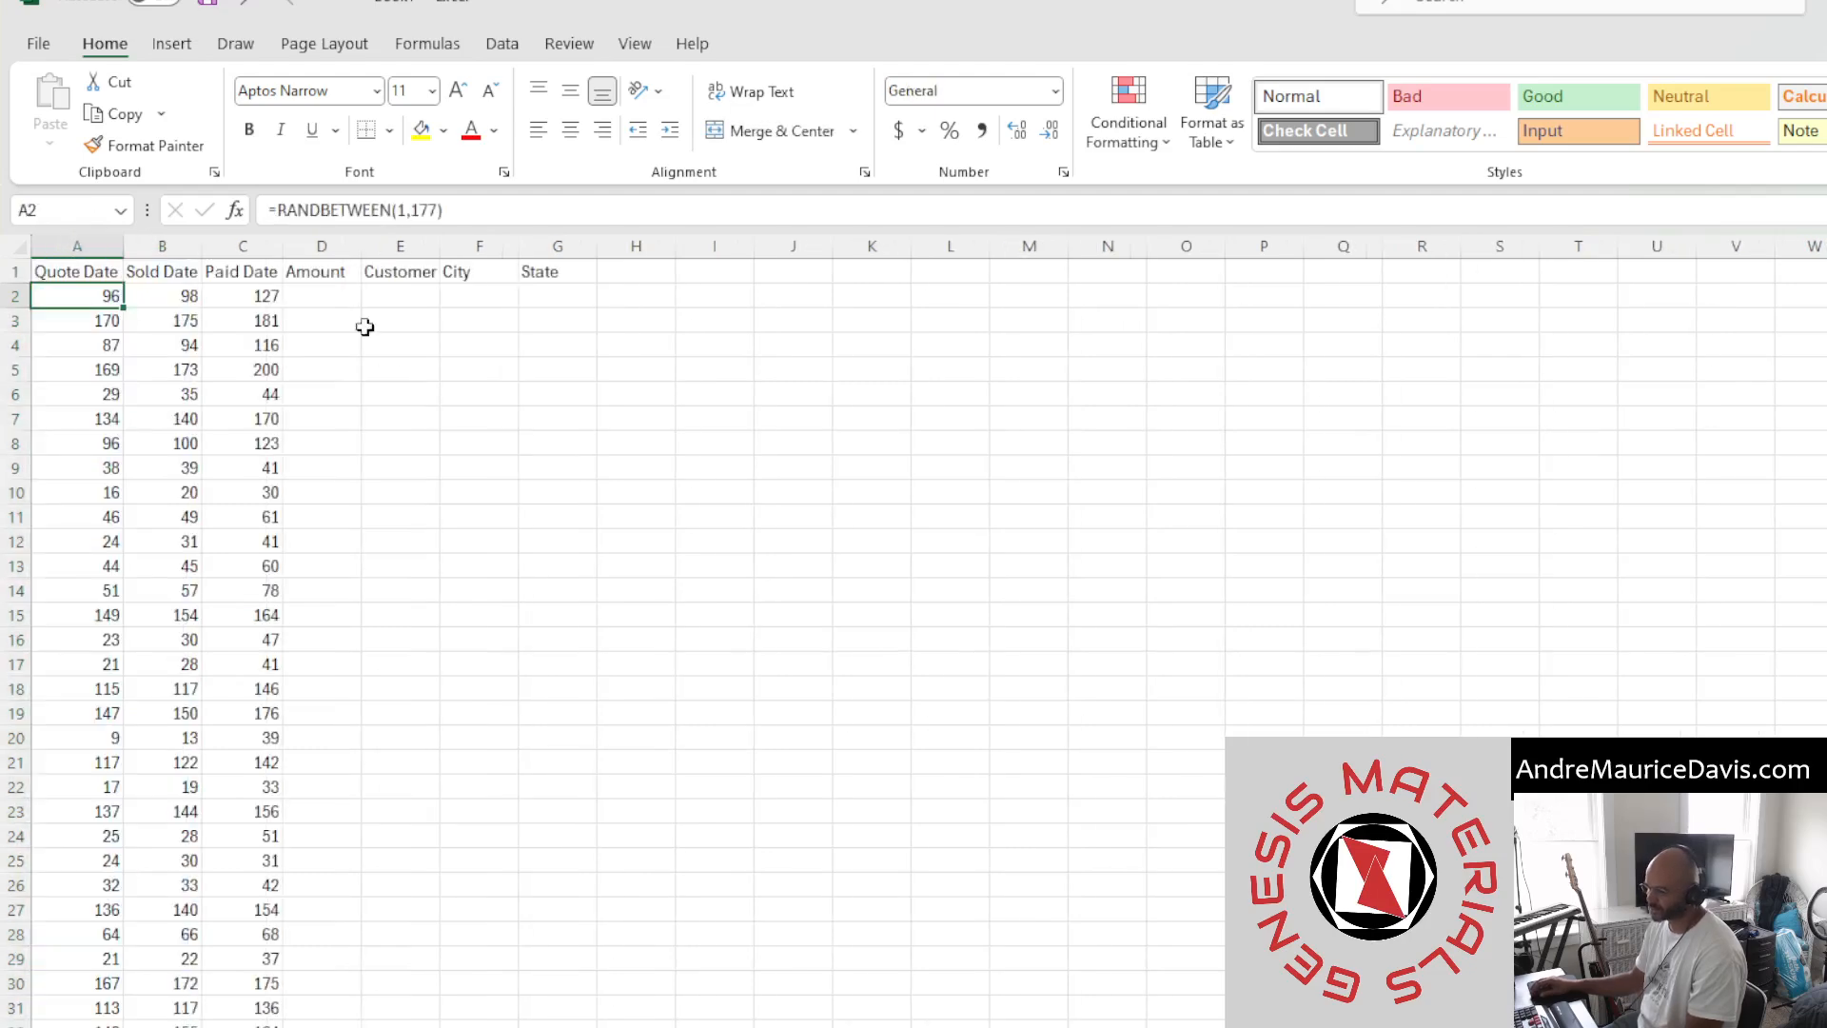
Try to wrap the formula in A2 as =XLOOKUP(RANDBETWEEN(1,177),dateRange,dateRange[Date]), and undo the change
{"action": "left_click", "coordinate": [316, 238]}
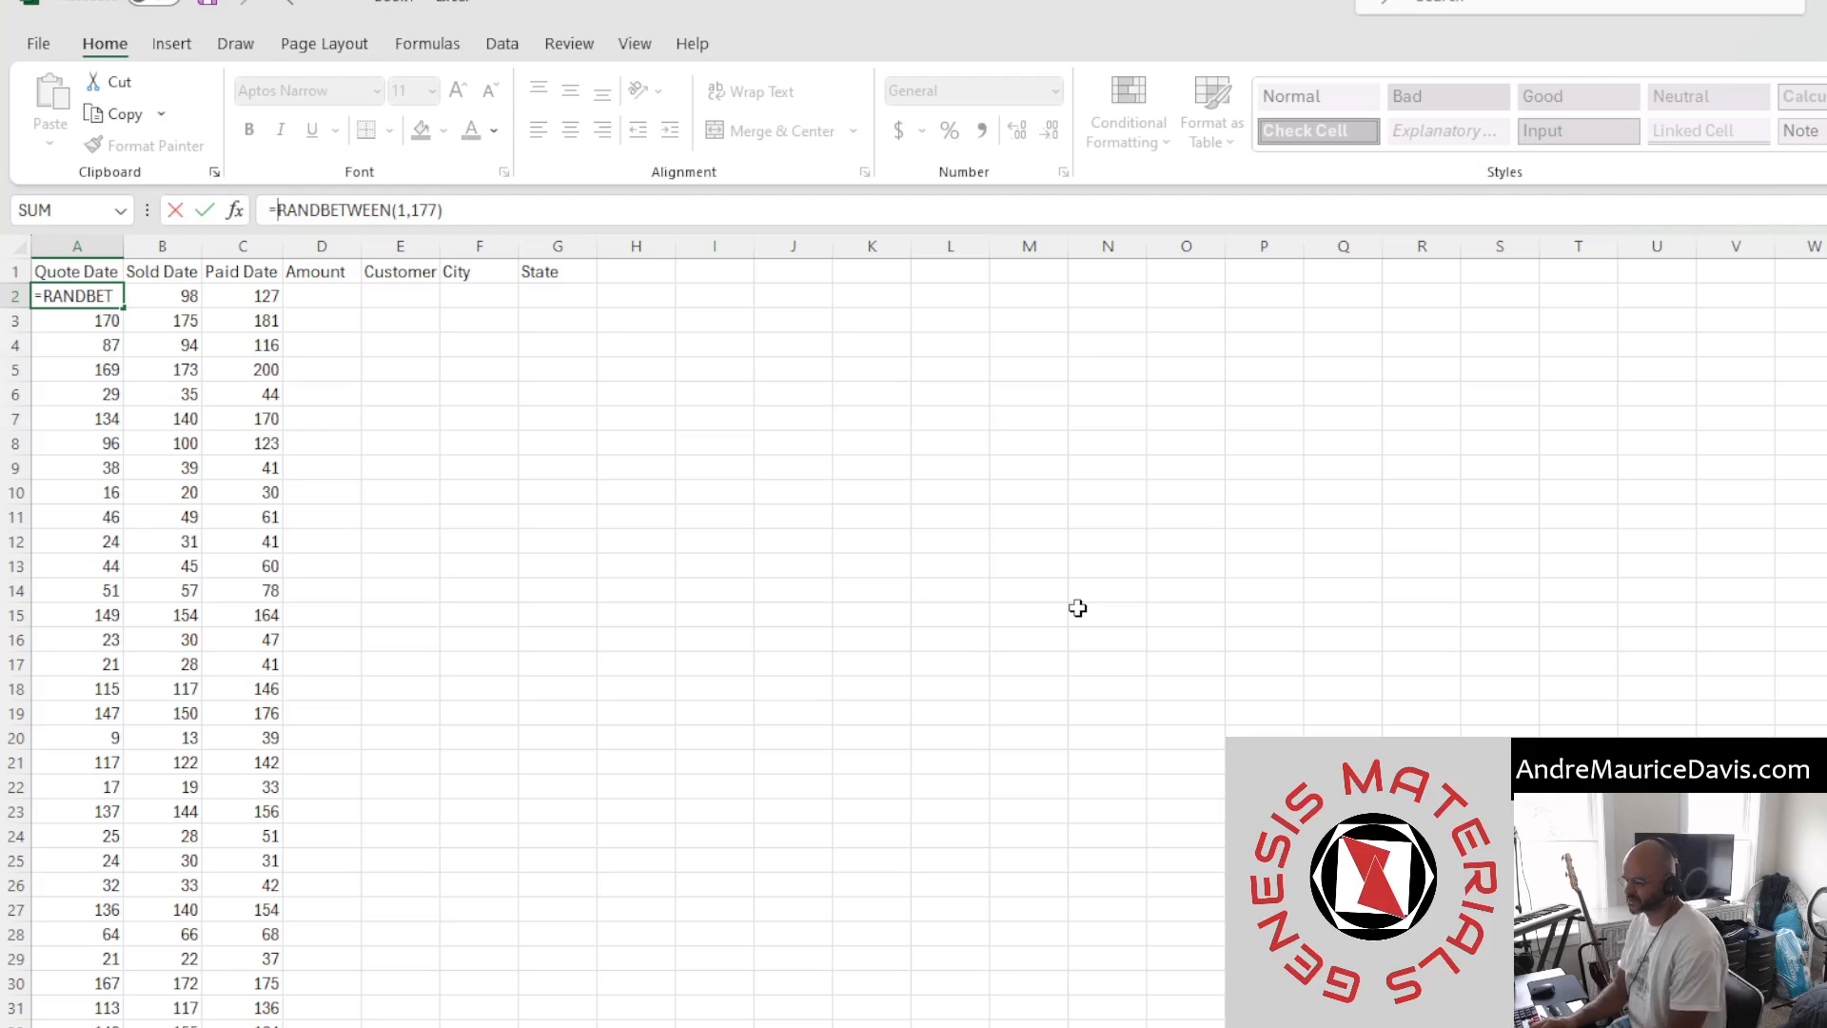
{"action": "type", "text": "x"}
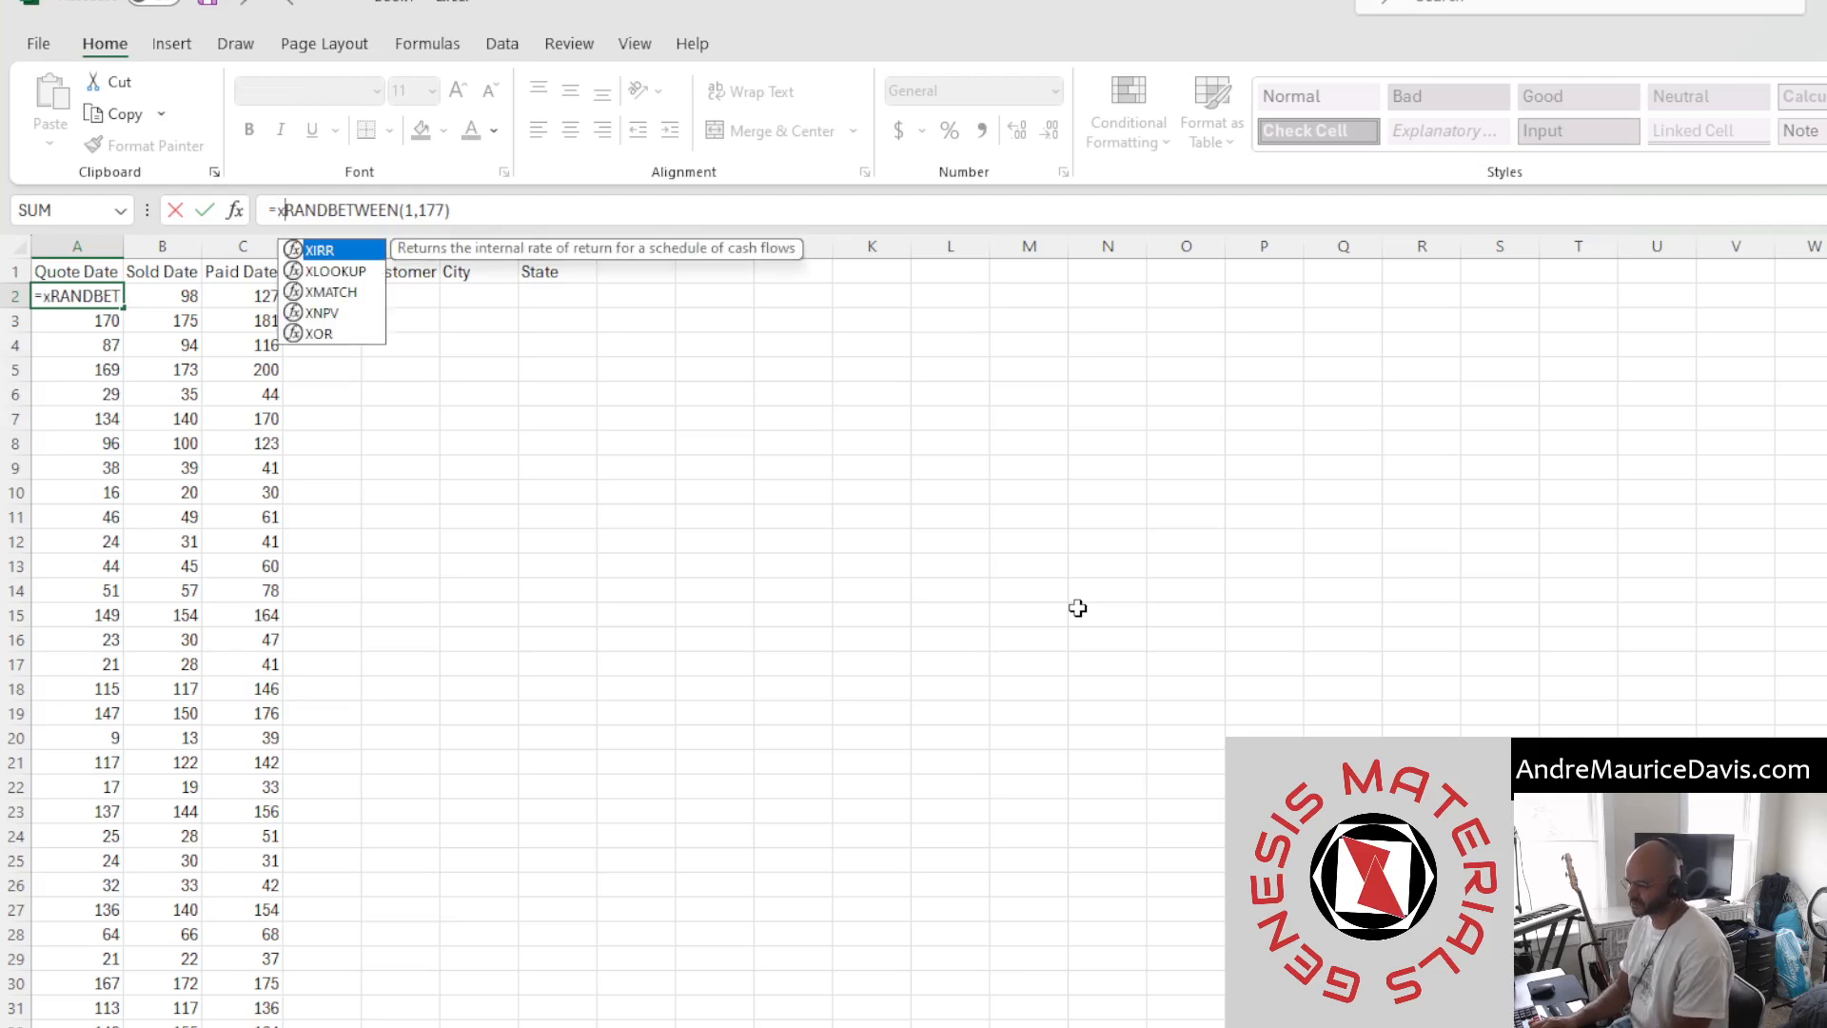
{"action": "key", "text": "Down"}
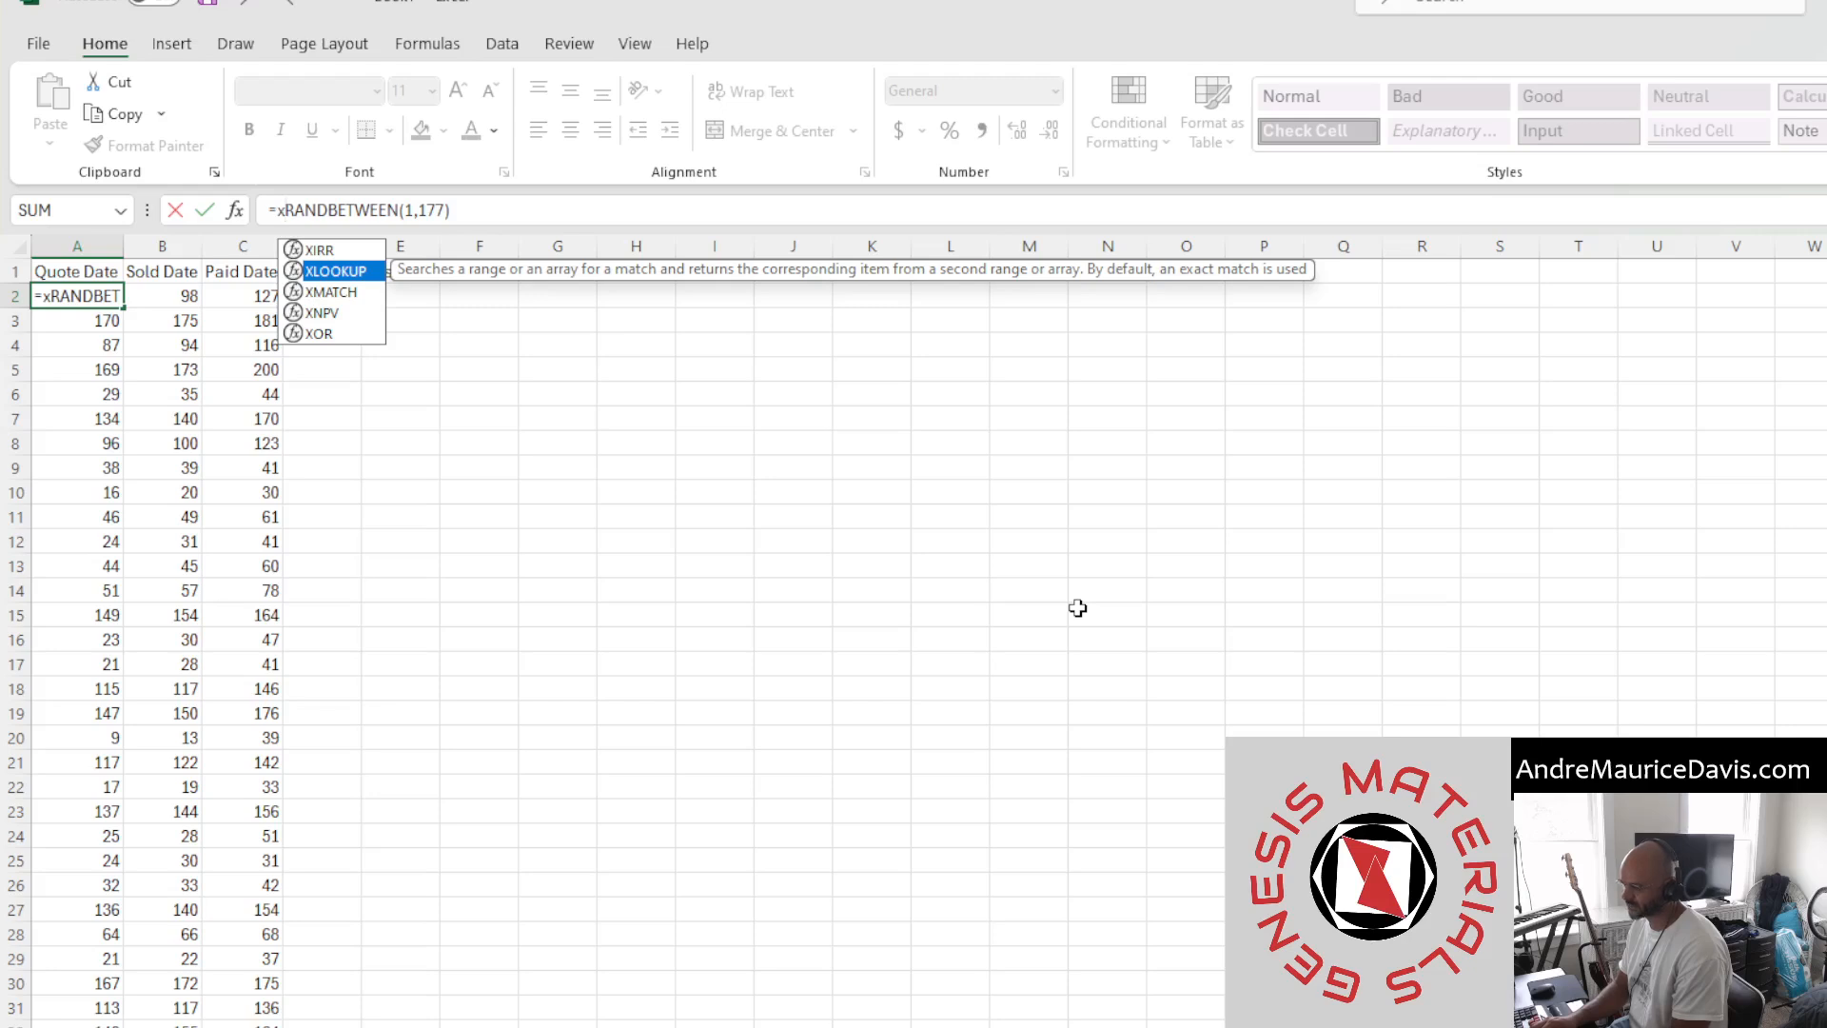
{"action": "key", "text": "Tab"}
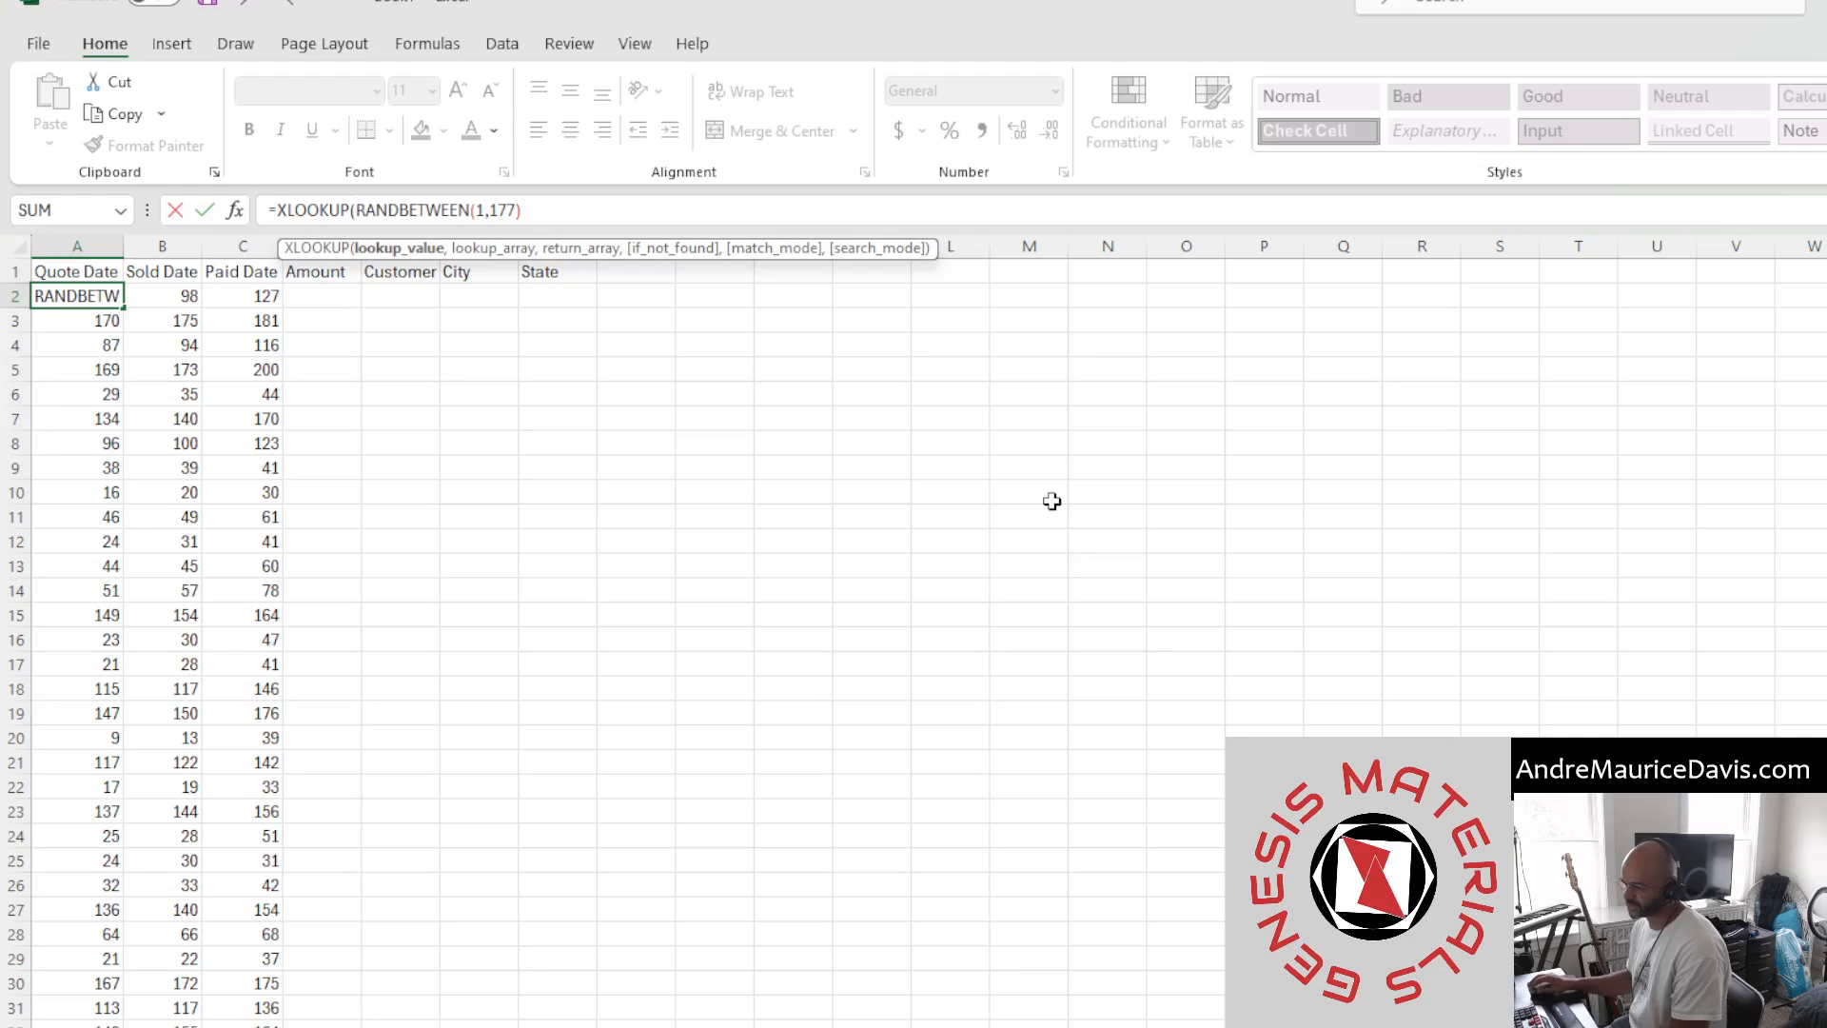
{"action": "left_click", "coordinate": [529, 207]}
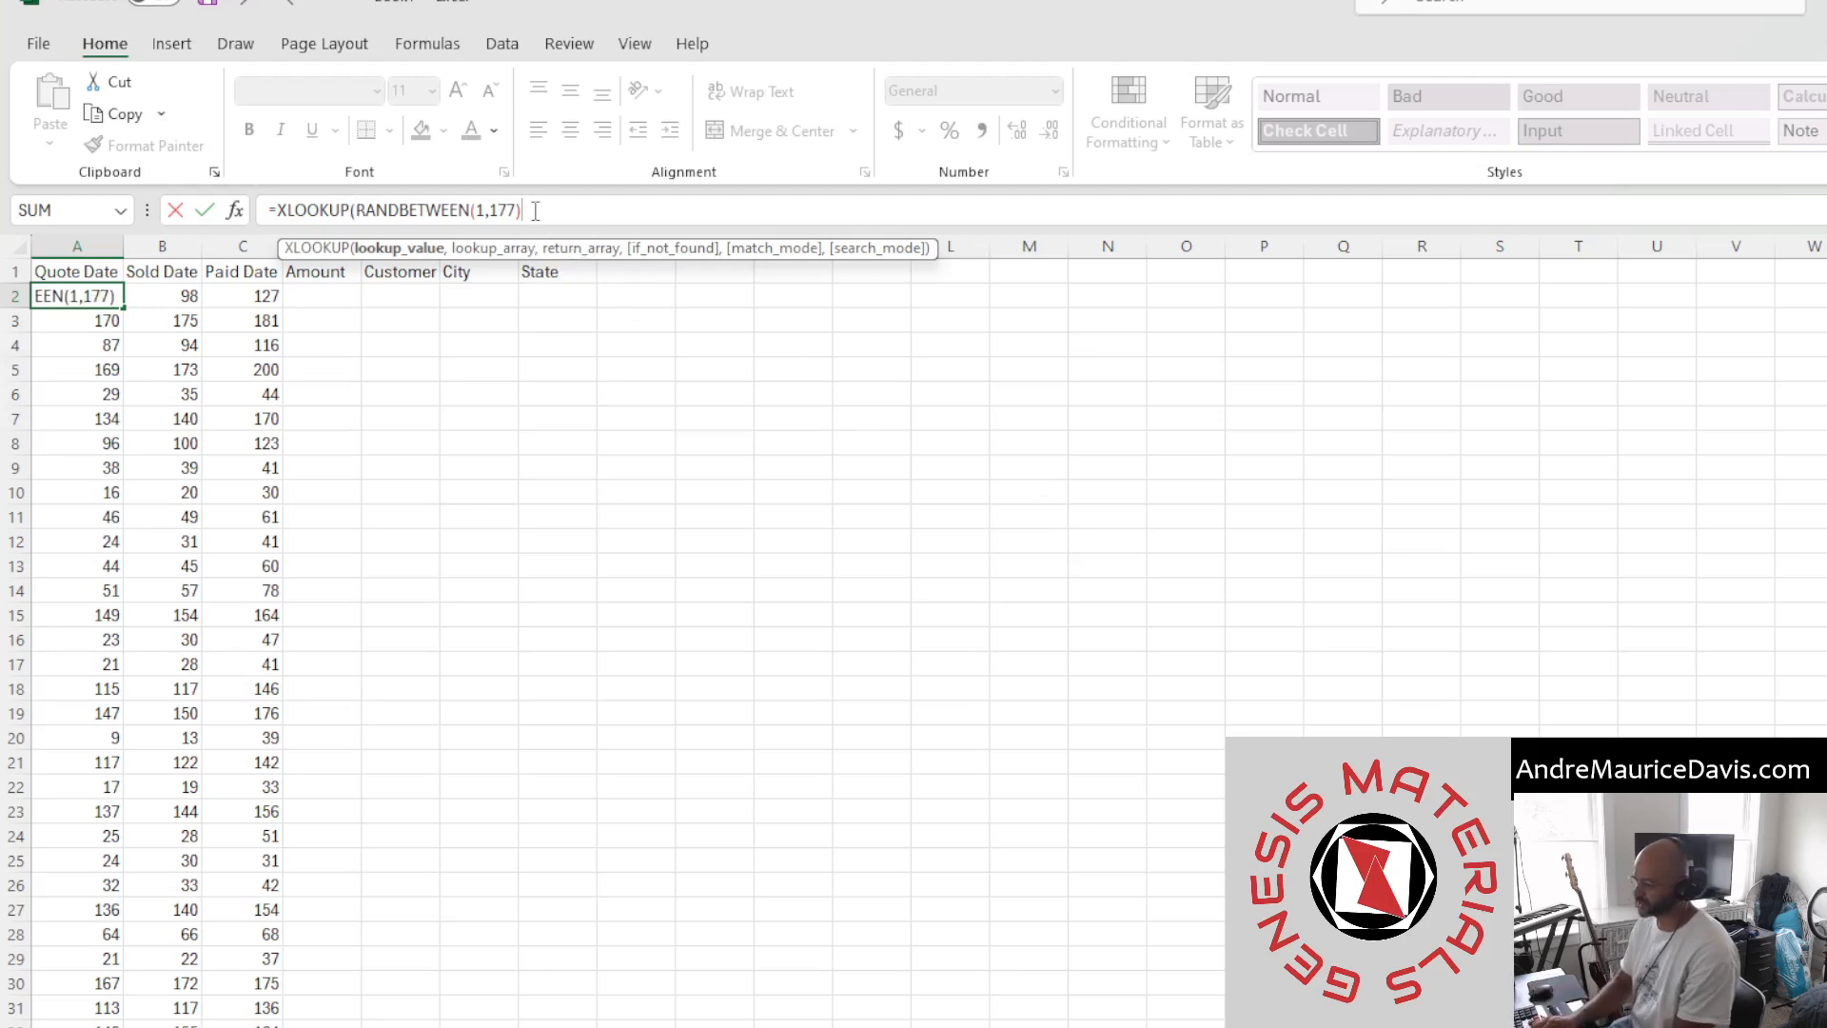
{"action": "type", "text": ","}
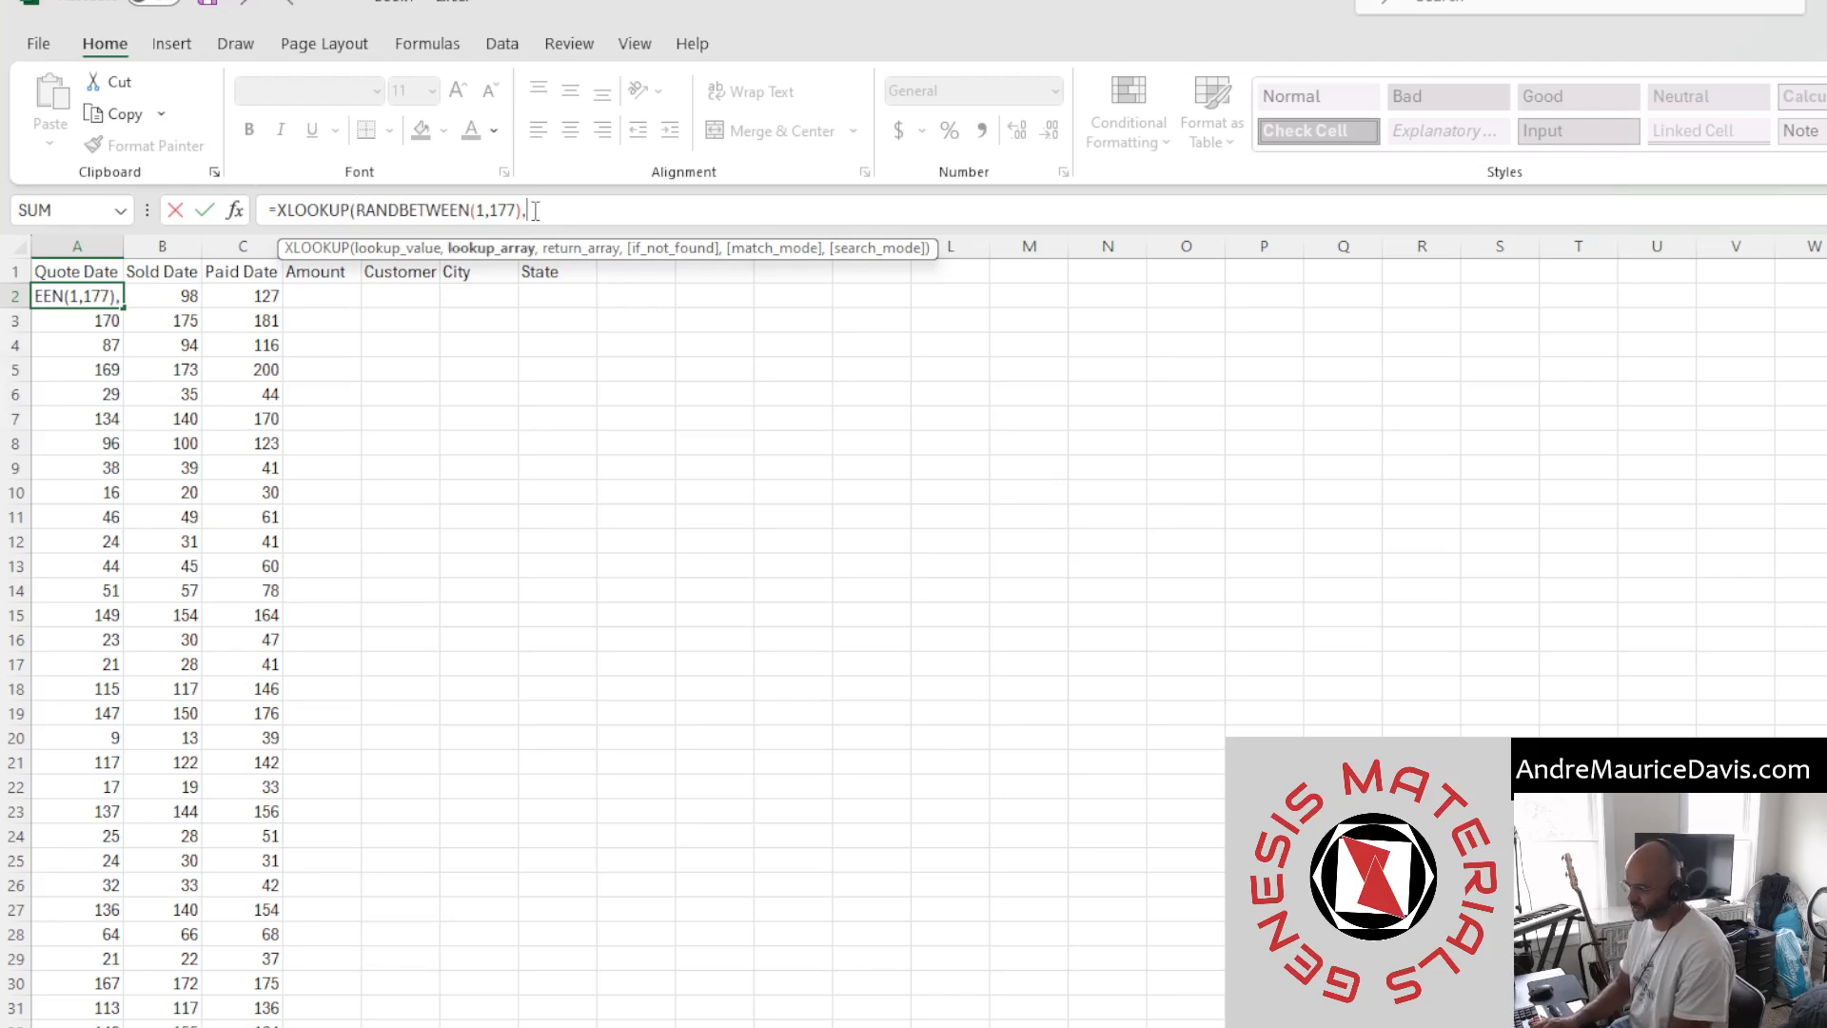
{"action": "type", "text": "da"}
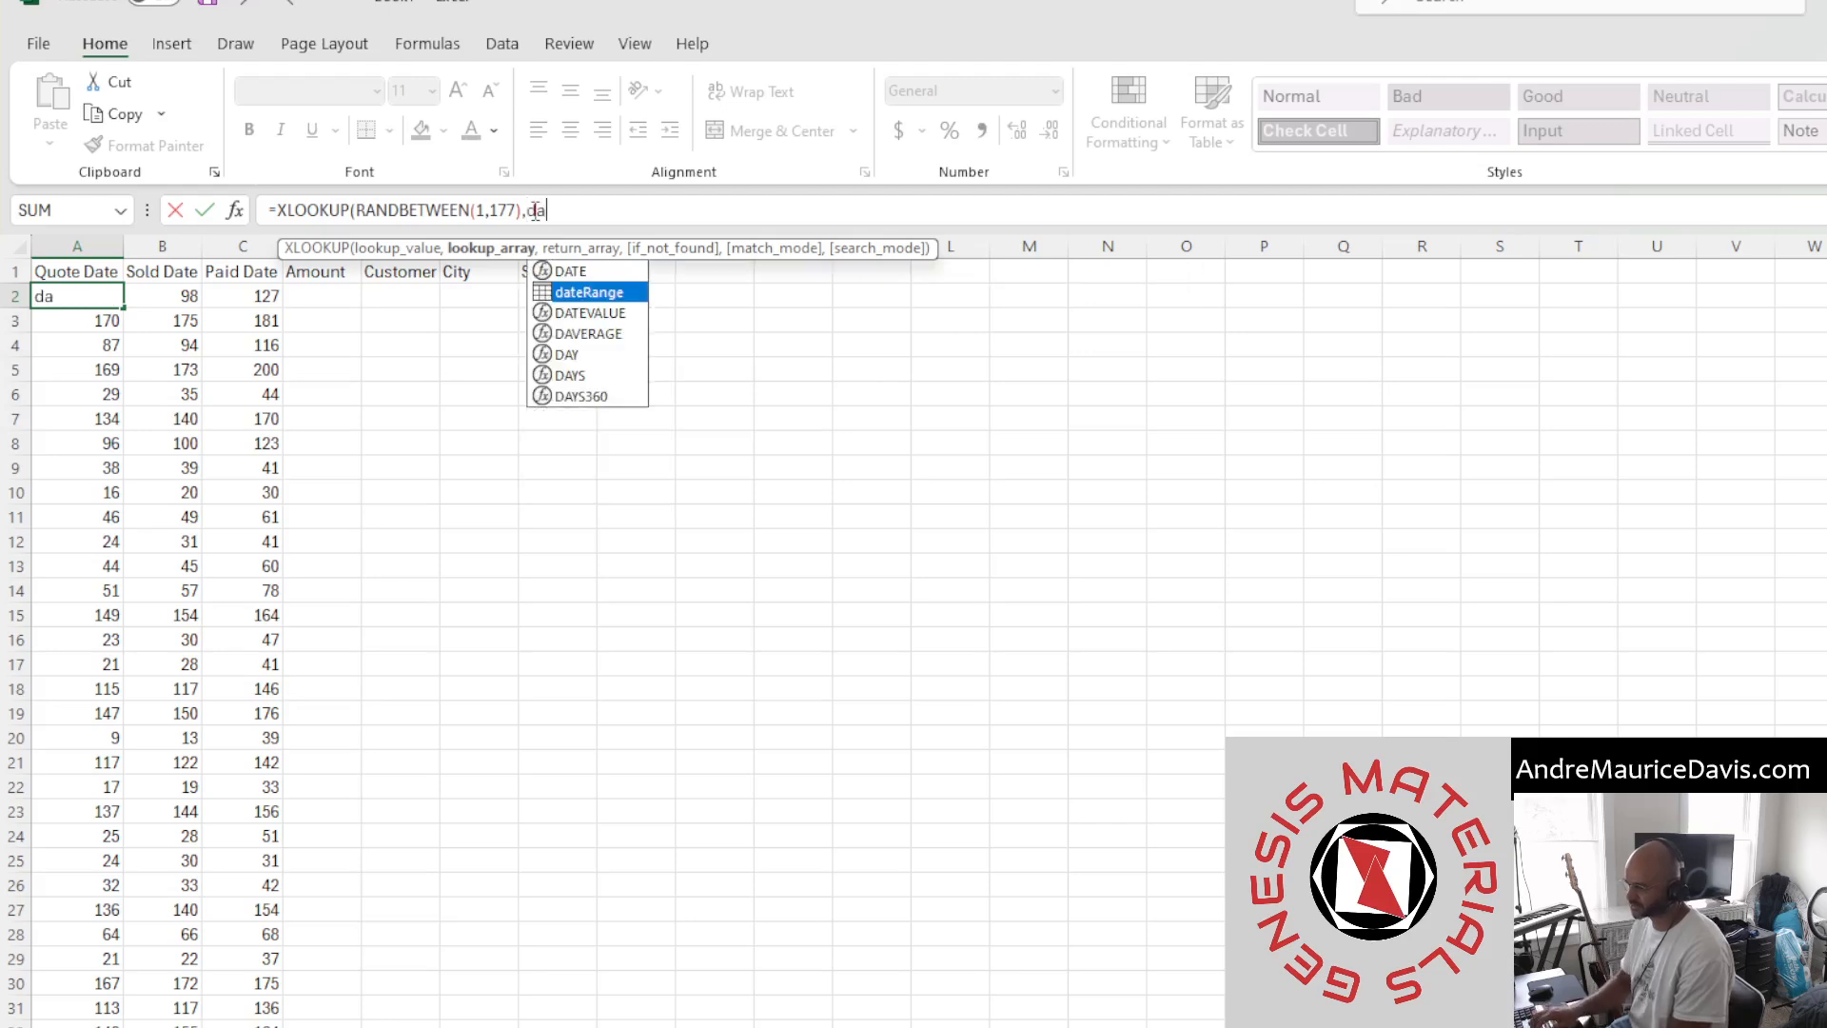
{"action": "key", "text": "Tab"}
{"action": "type", "text": ","}
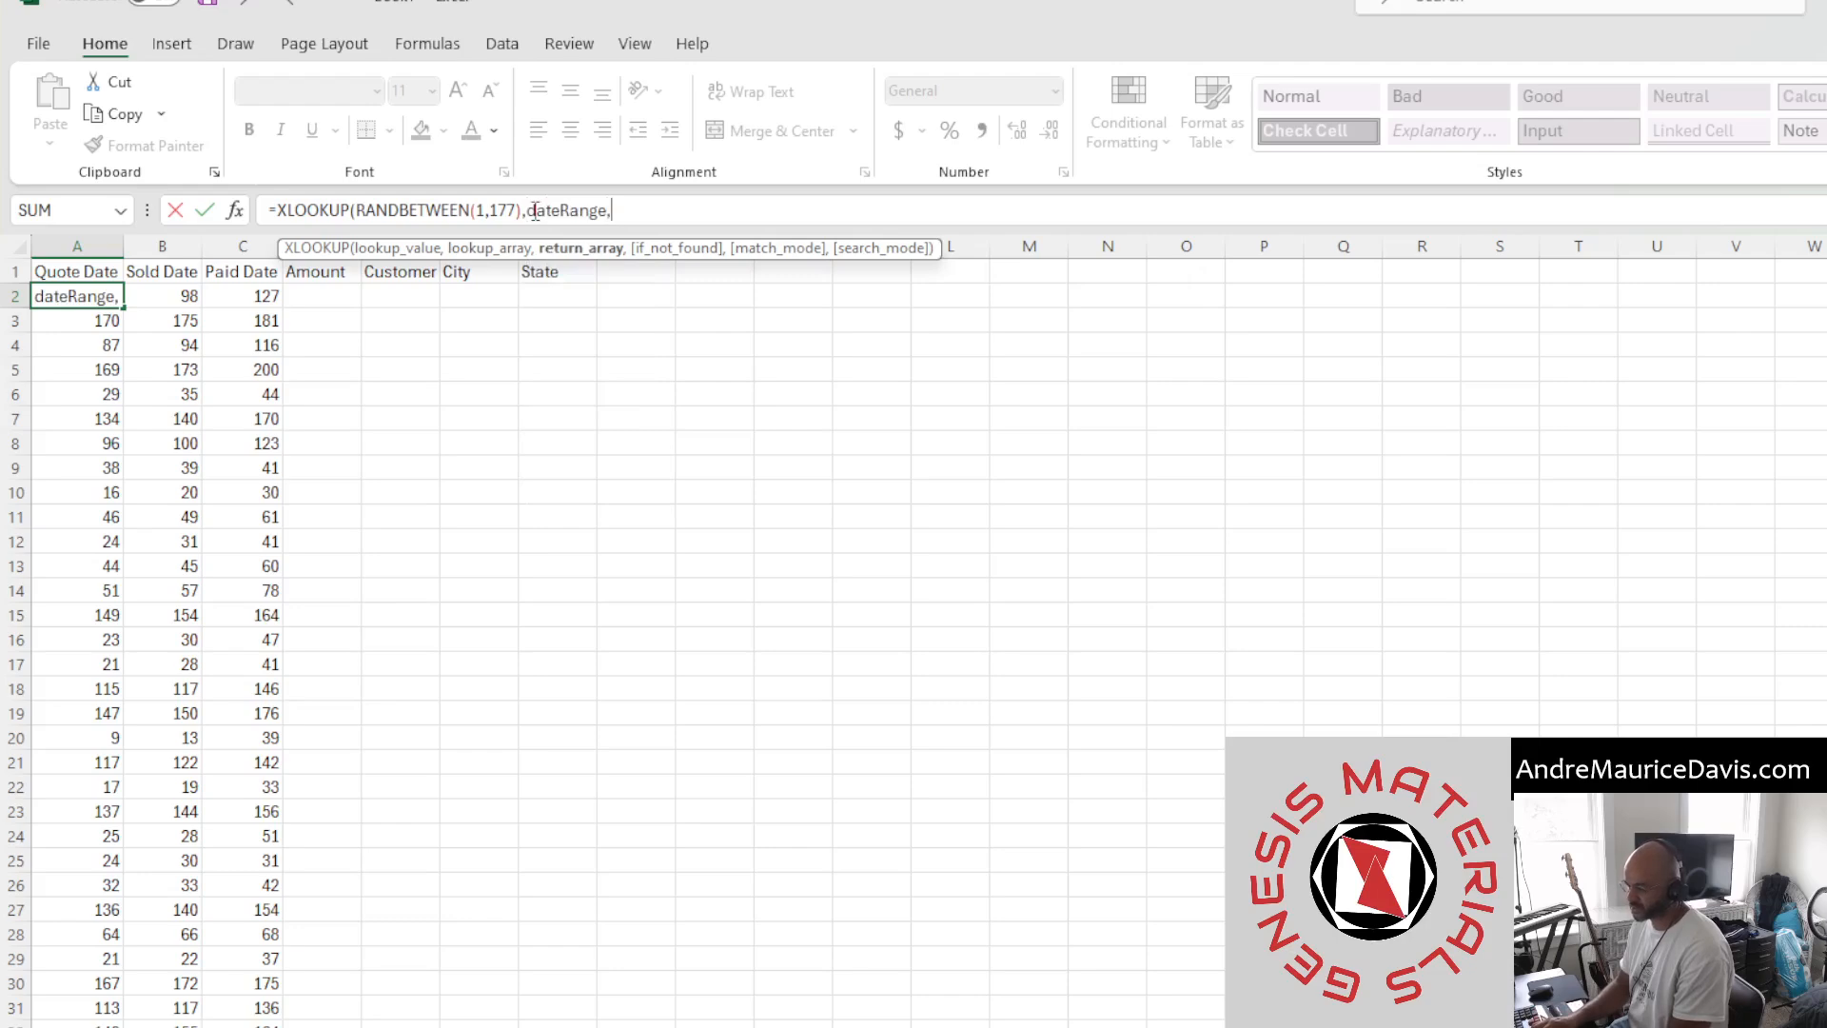
{"action": "type", "text": "da"}
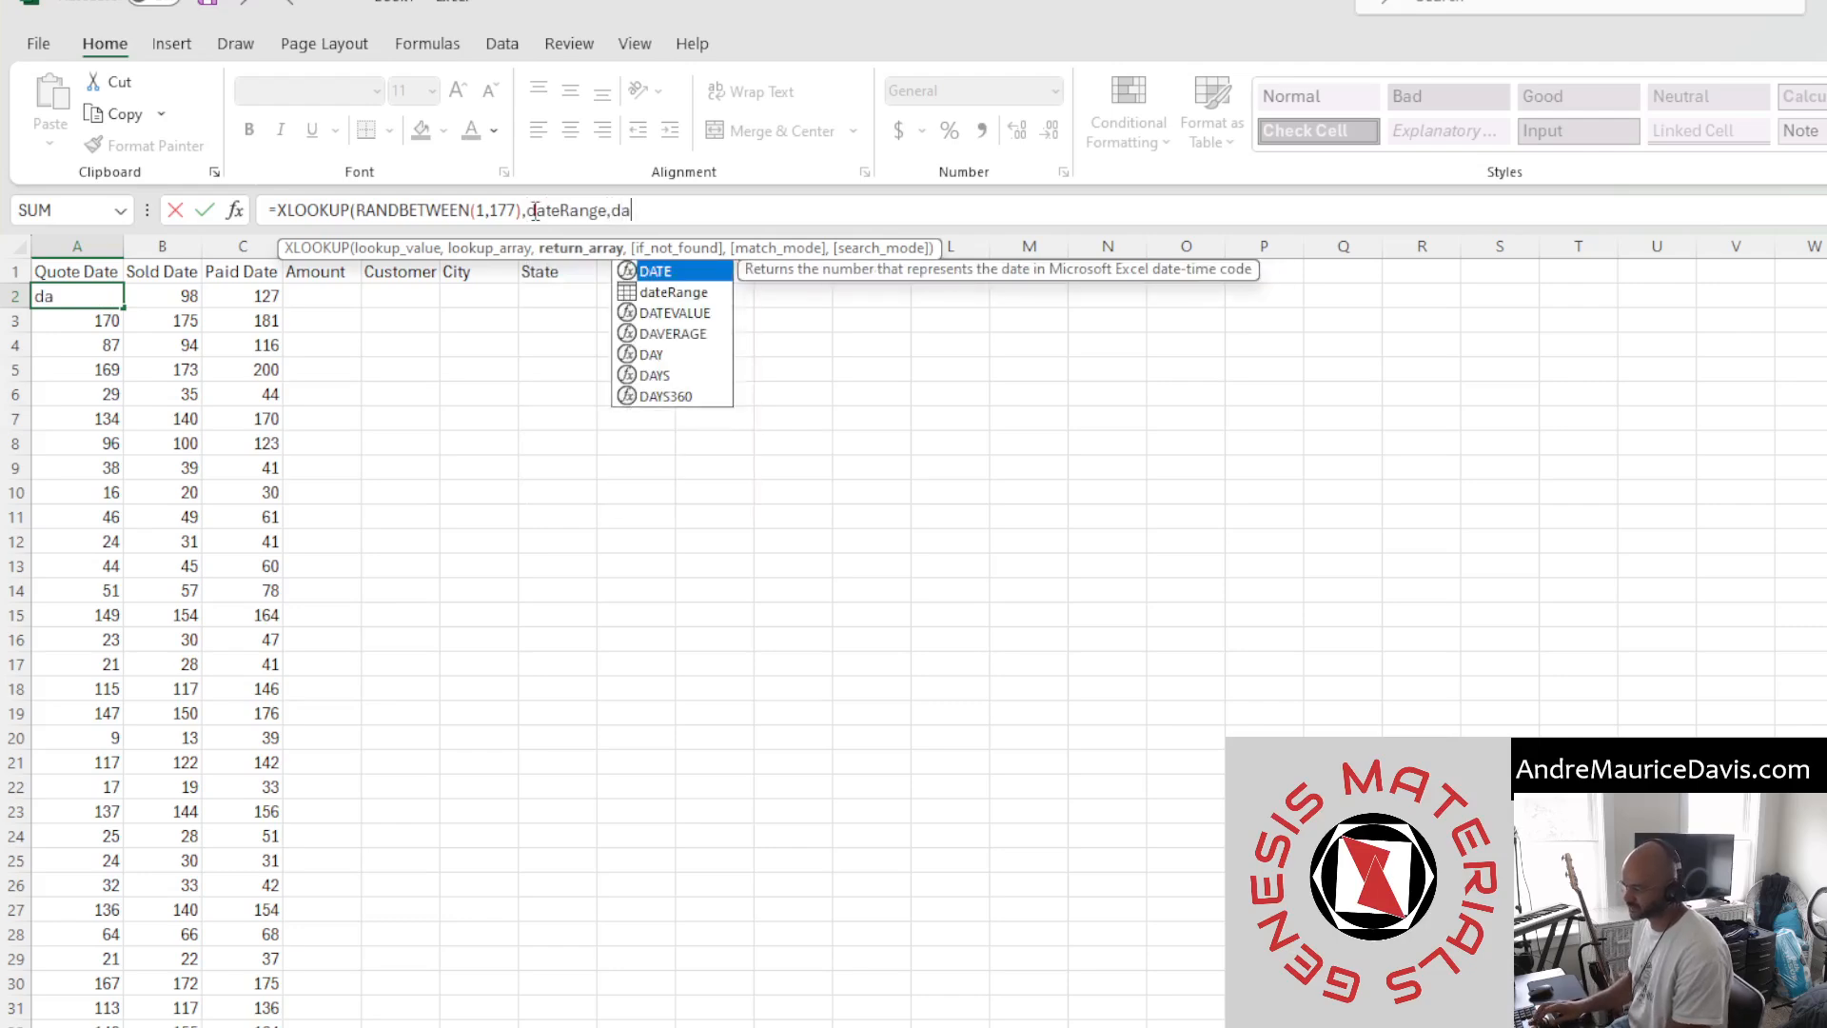
{"action": "key", "text": "Down"}
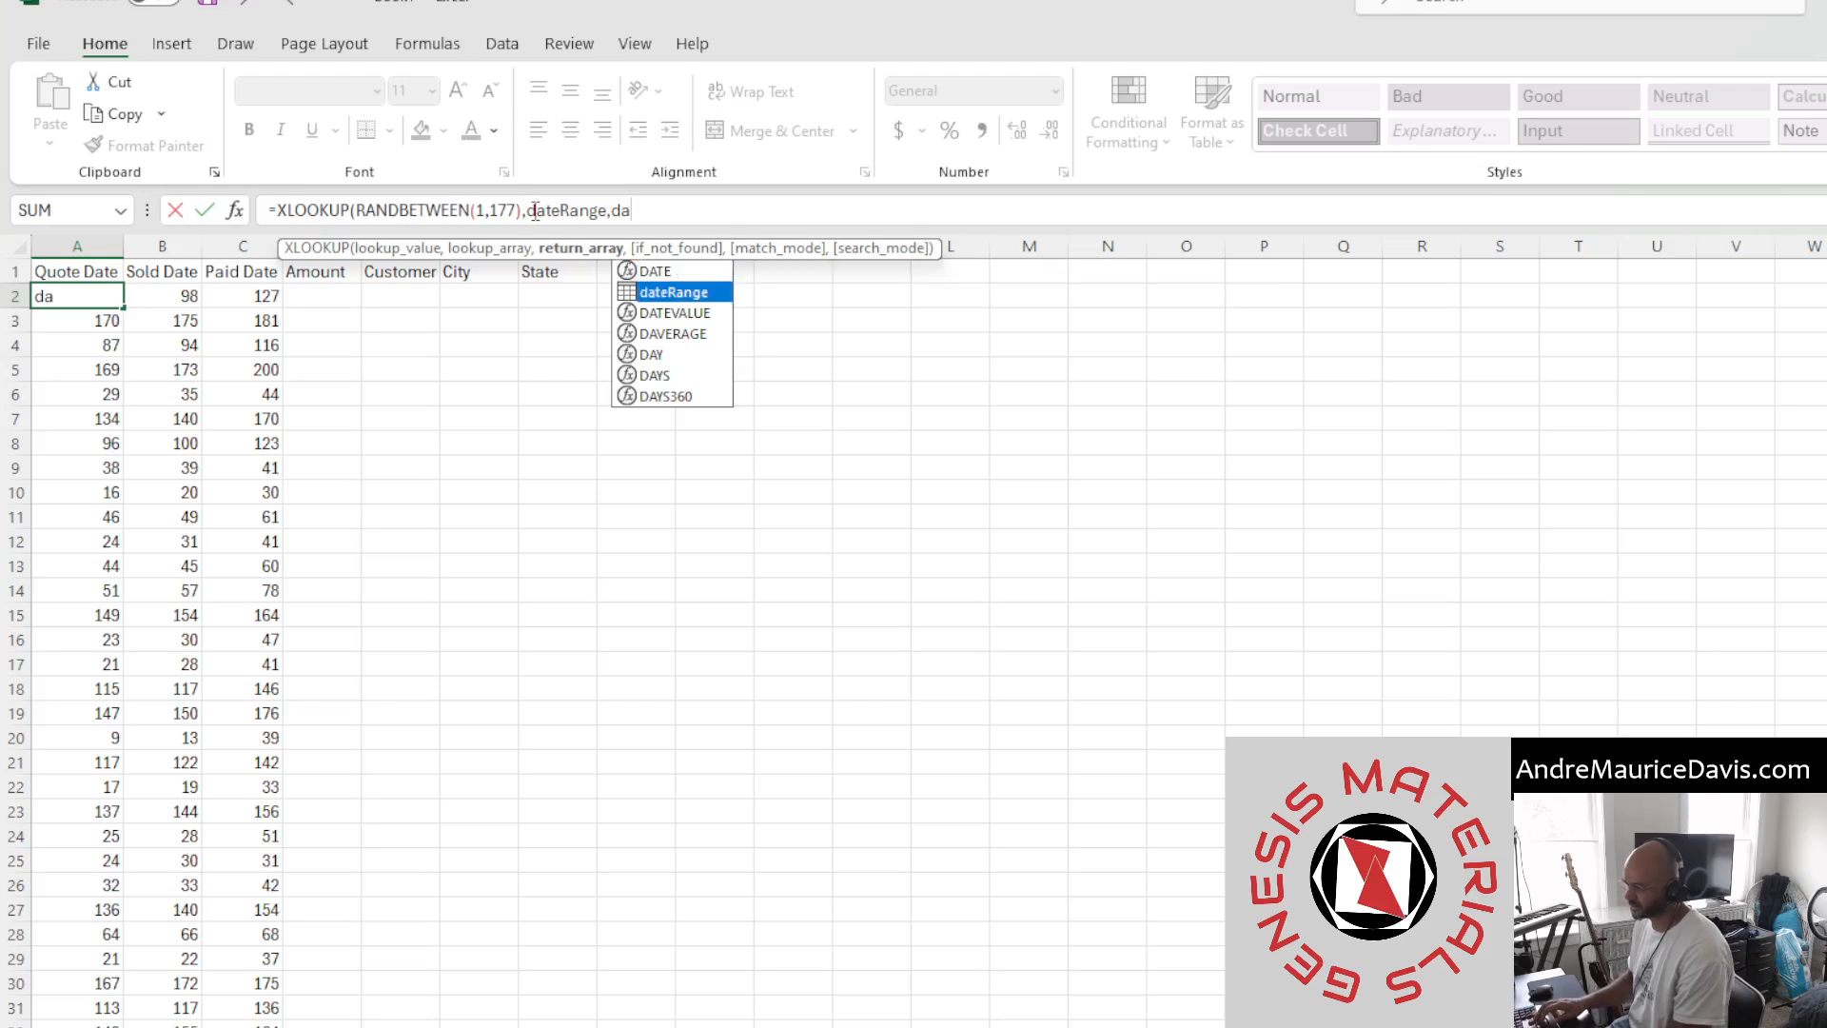
{"action": "key", "text": "Tab"}
{"action": "type", "text": "[Date"}
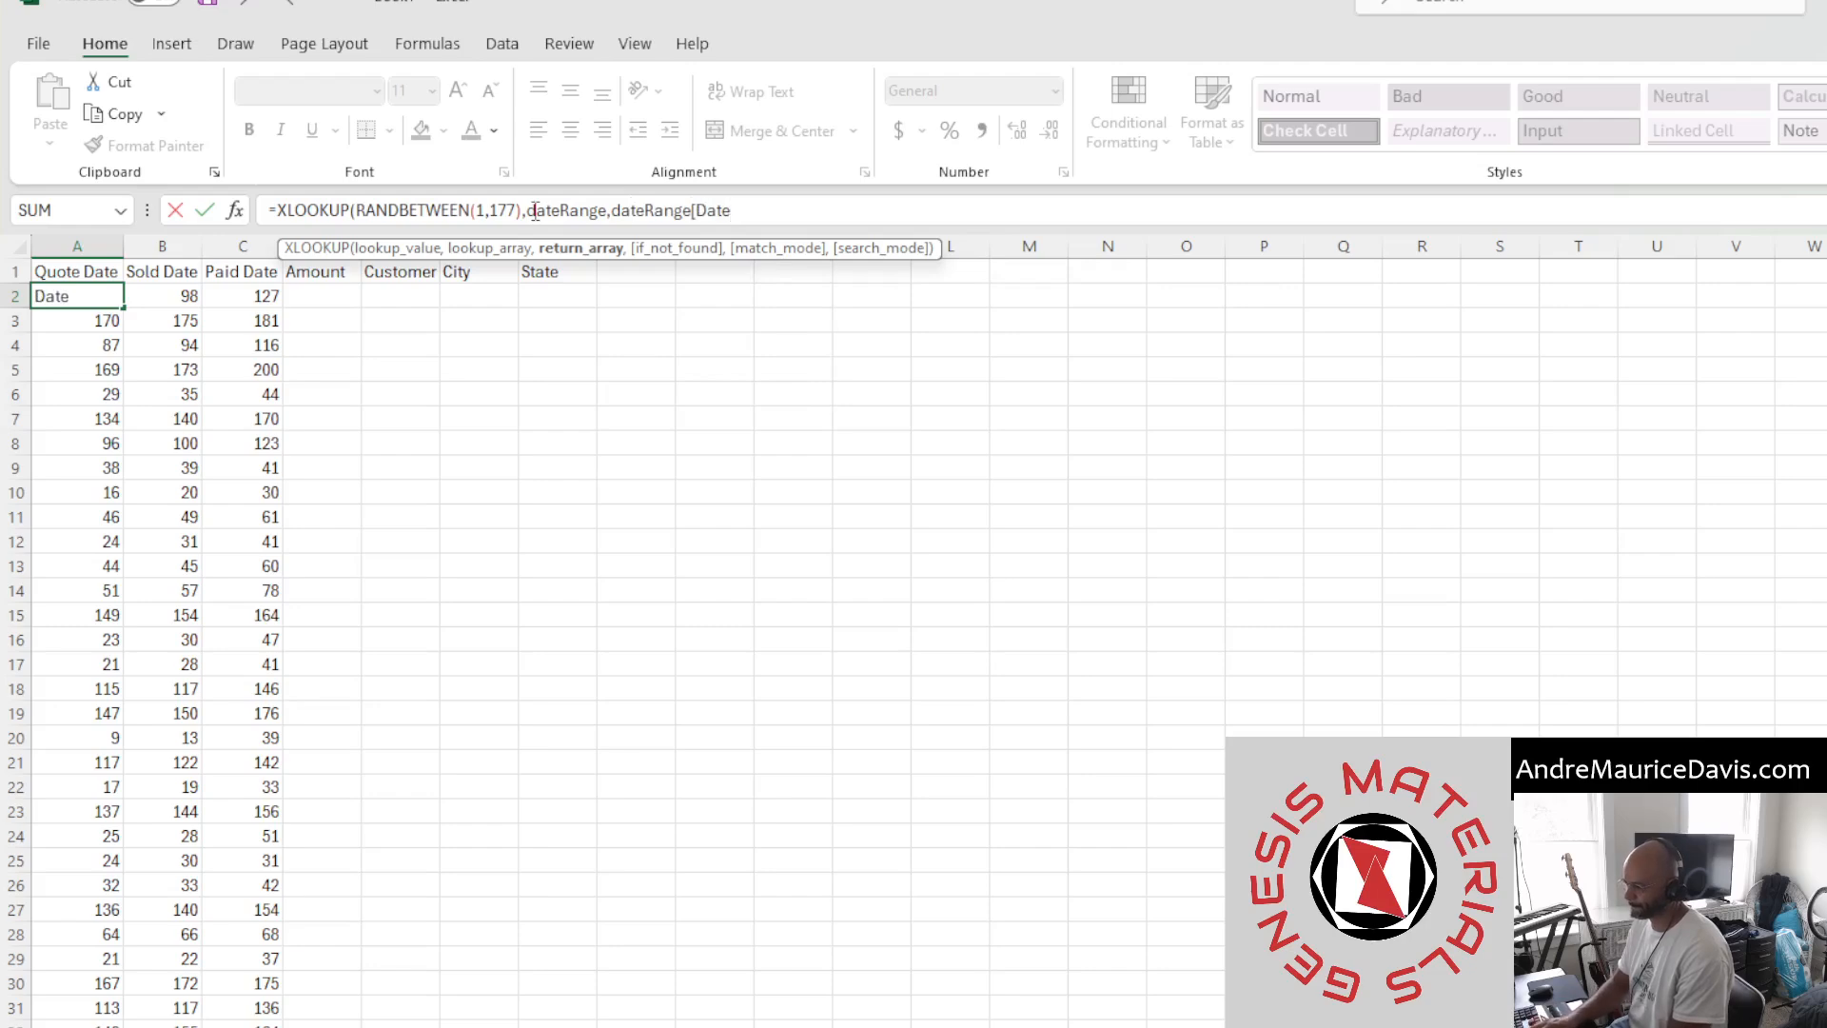
{"action": "type", "text": "])"}
{"action": "key", "text": "Return"}
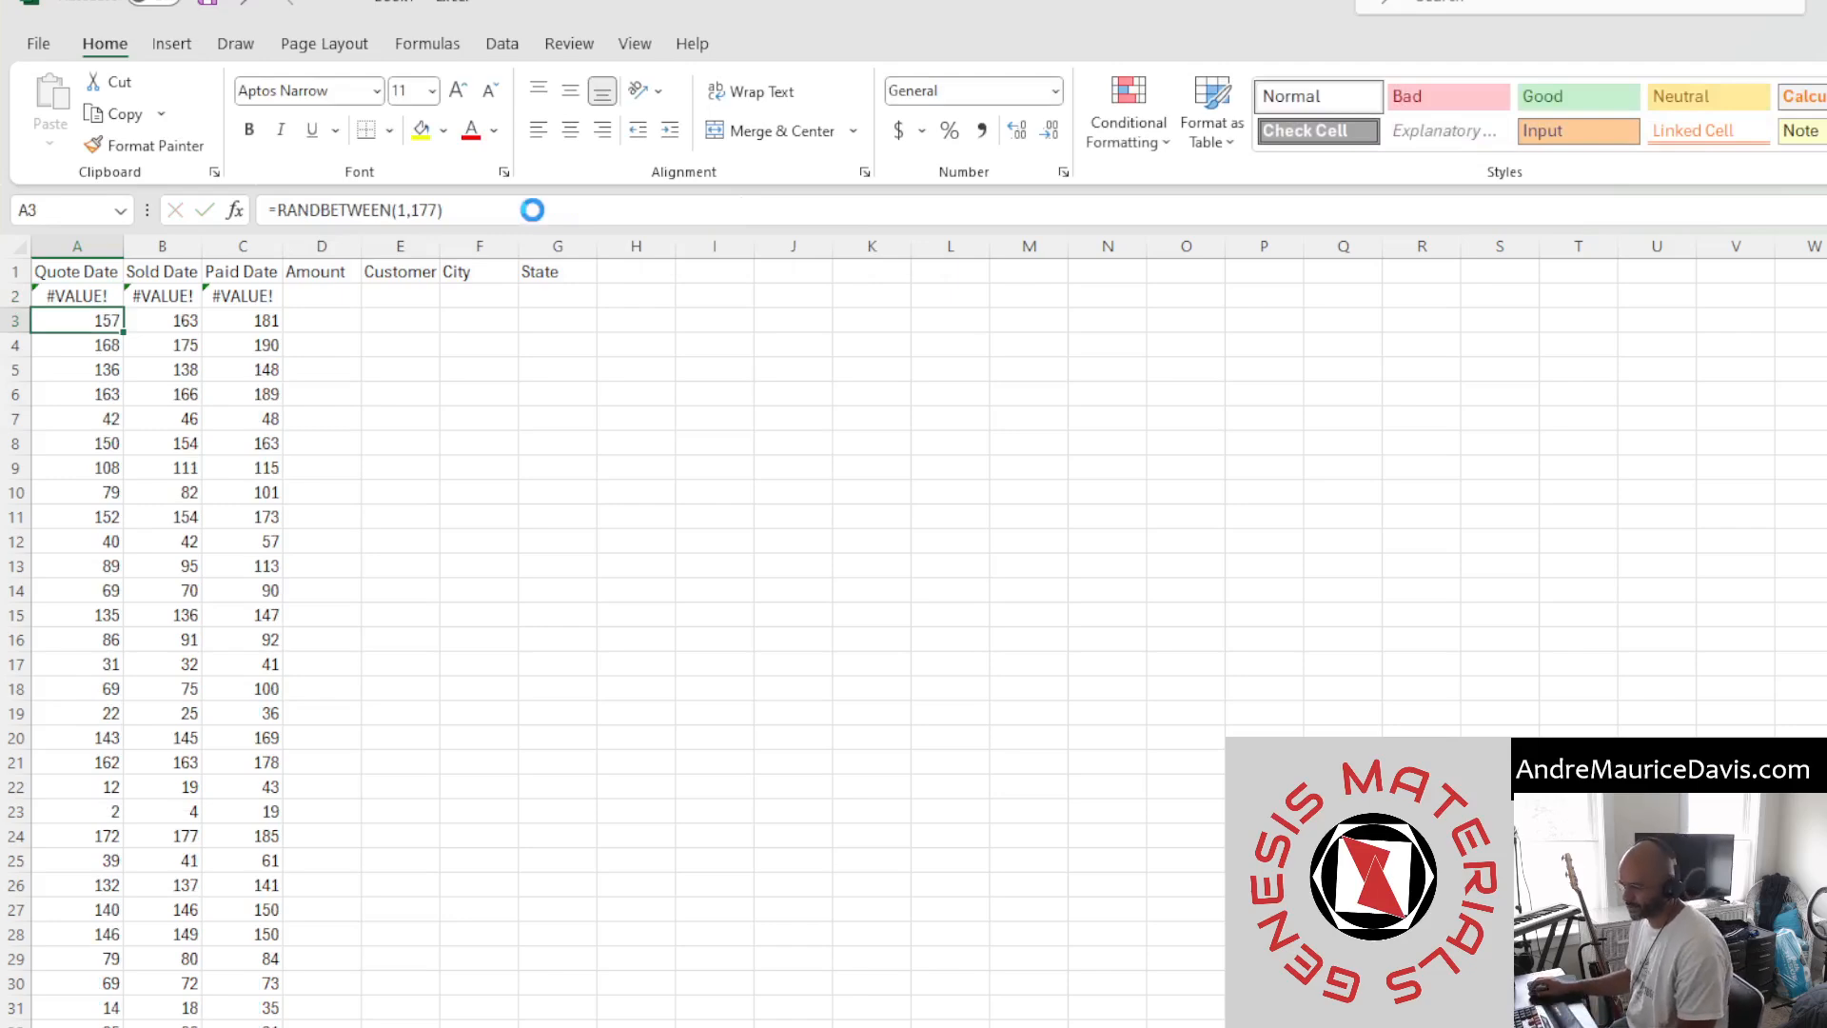
{"action": "key", "text": "ctrl+z"}
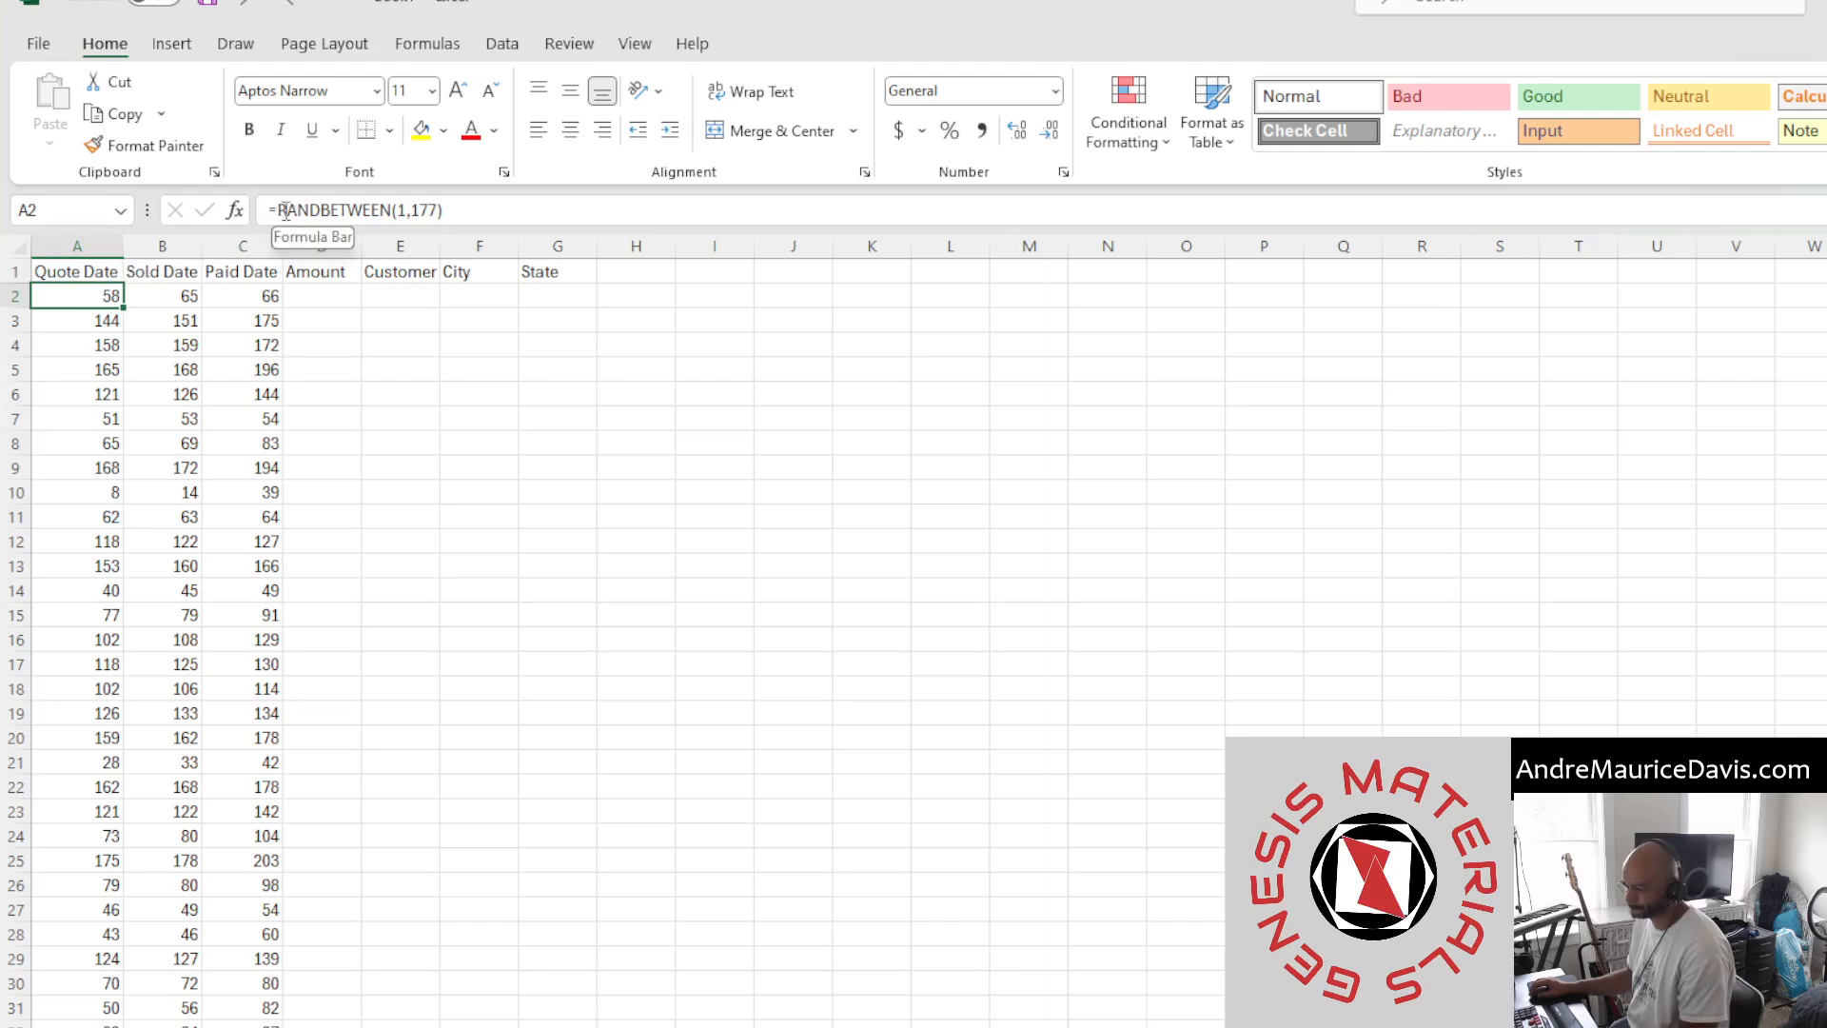
Enter =XLOOKUP(A2,dateRange[Index],dateRange[Date]) in the empty cell H2 to test the lookup on the first quote index
{"action": "left_click", "coordinate": [346, 294]}
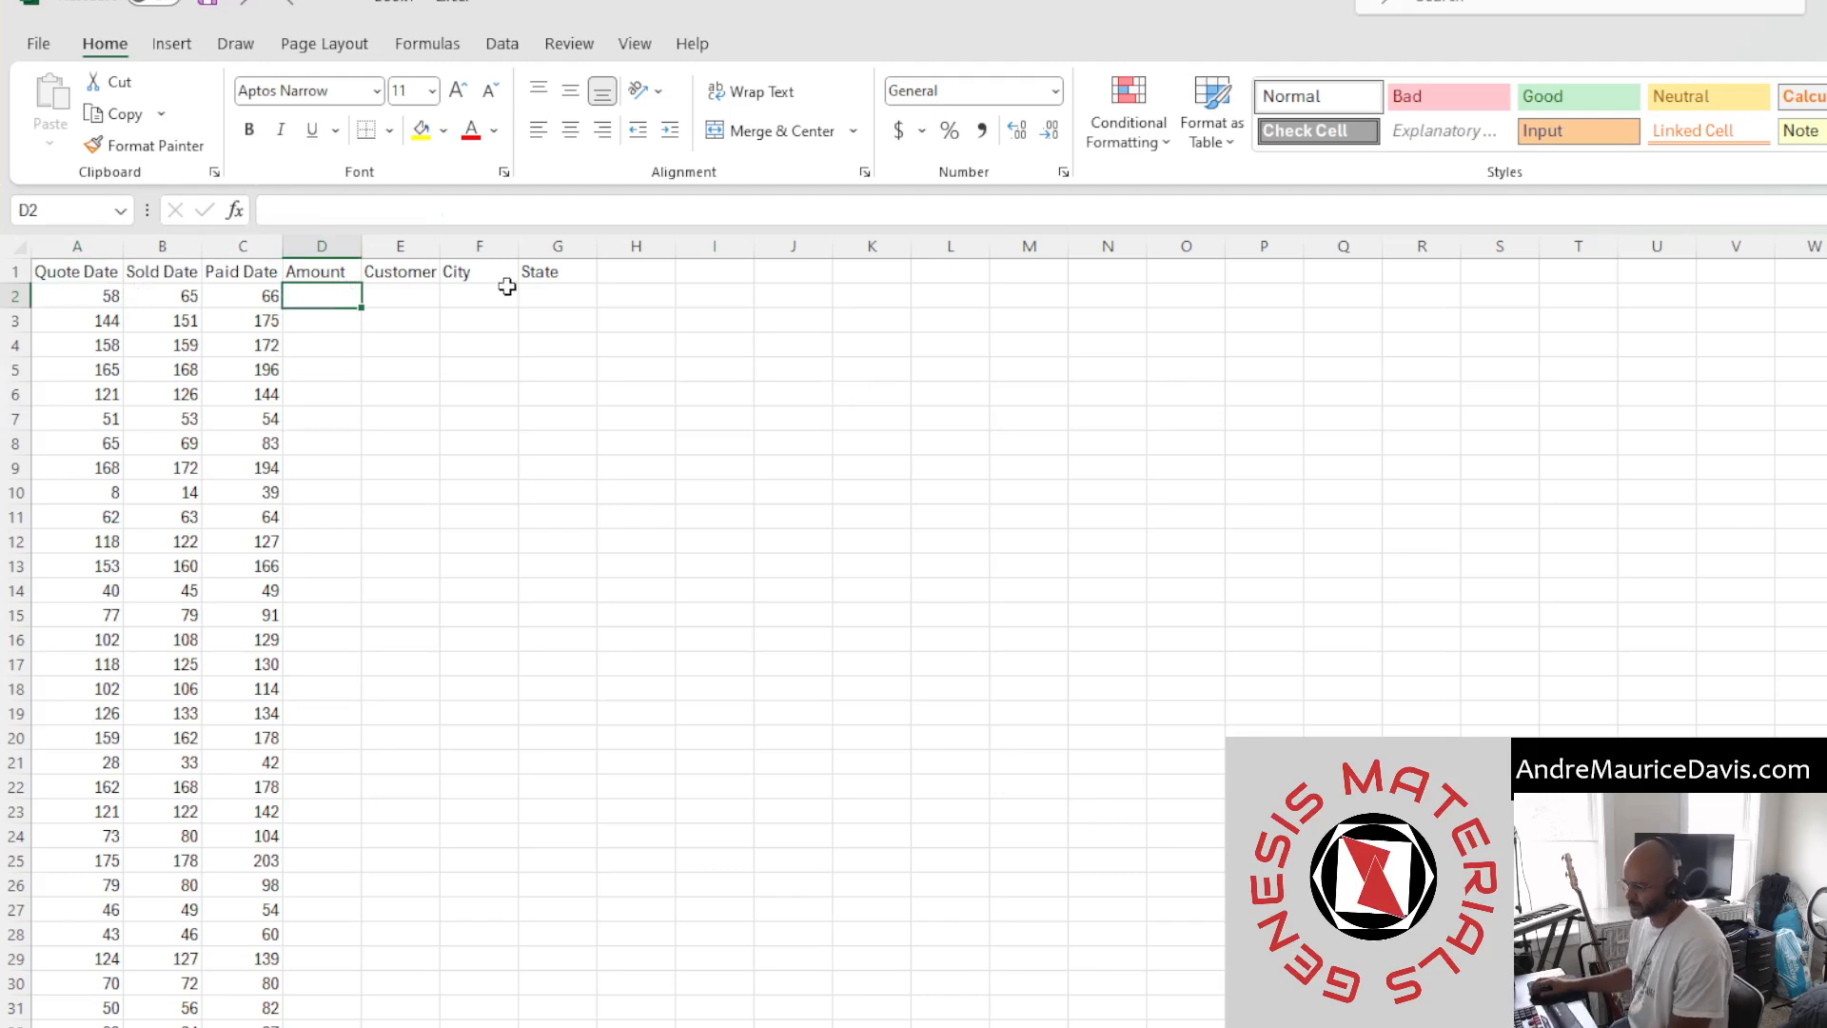
{"action": "left_click", "coordinate": [614, 298]}
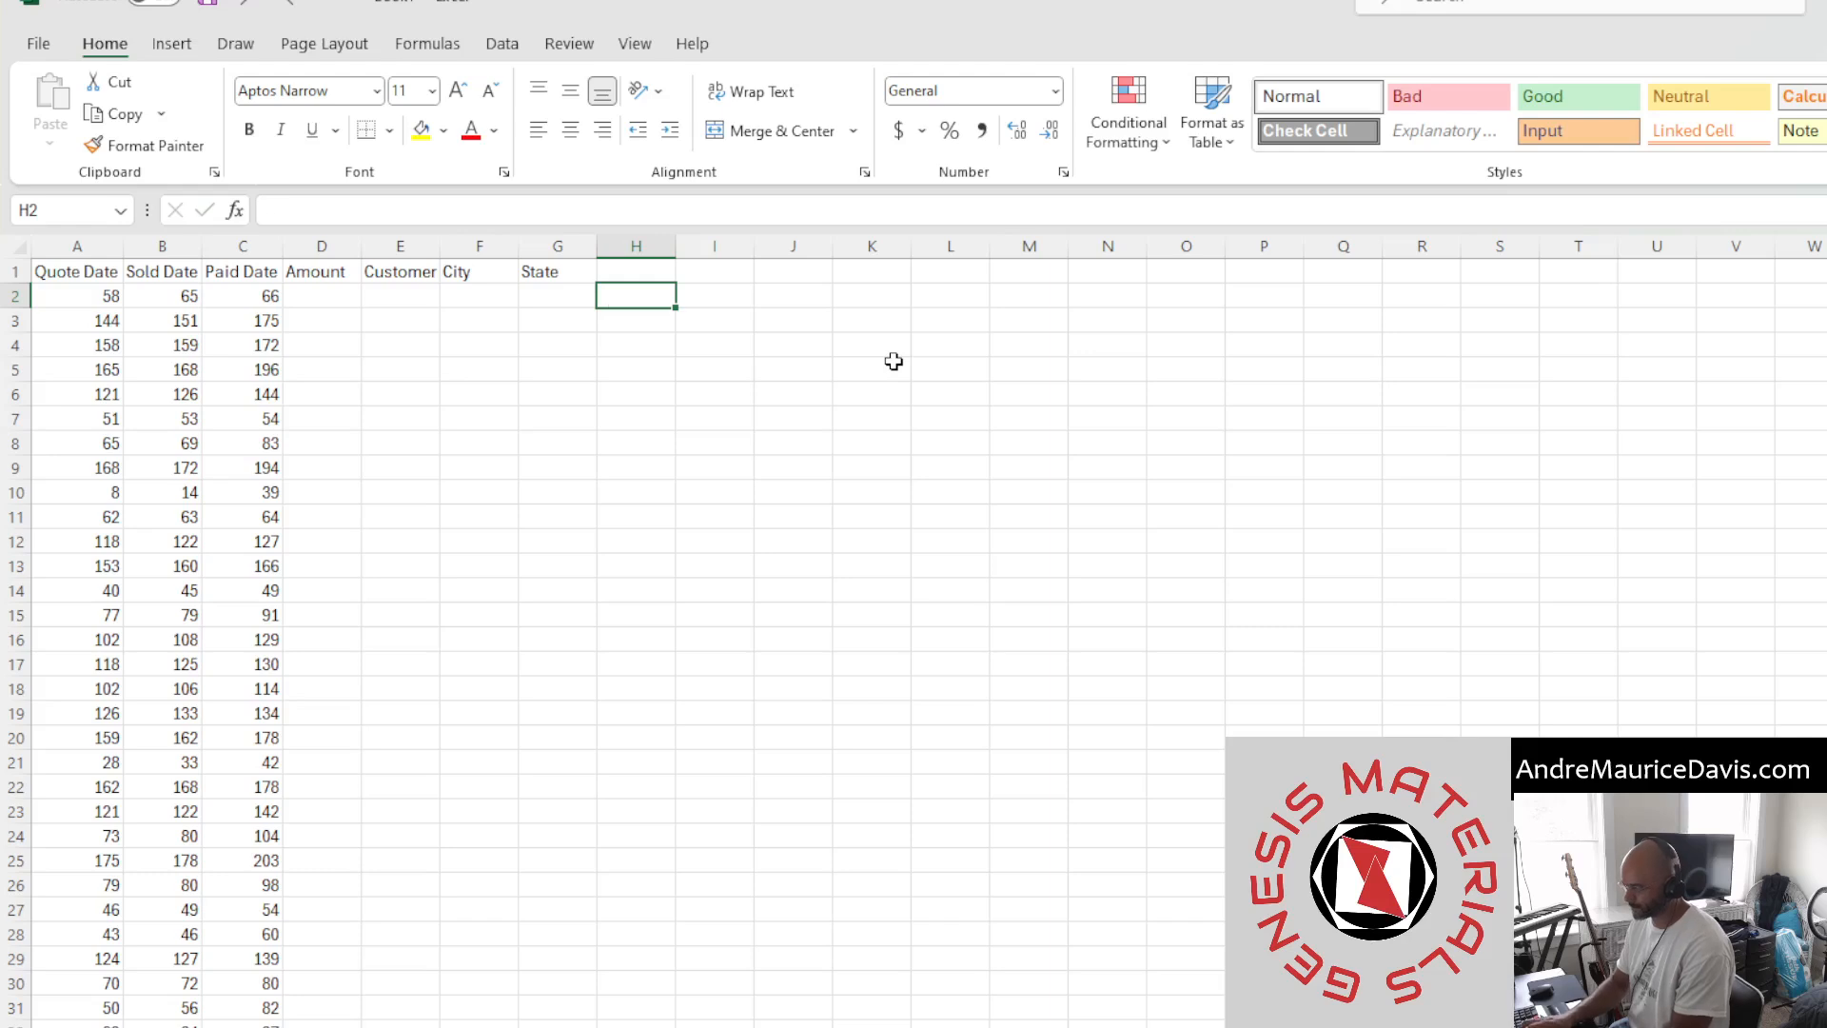
{"action": "type", "text": "=XLOOKUP("}
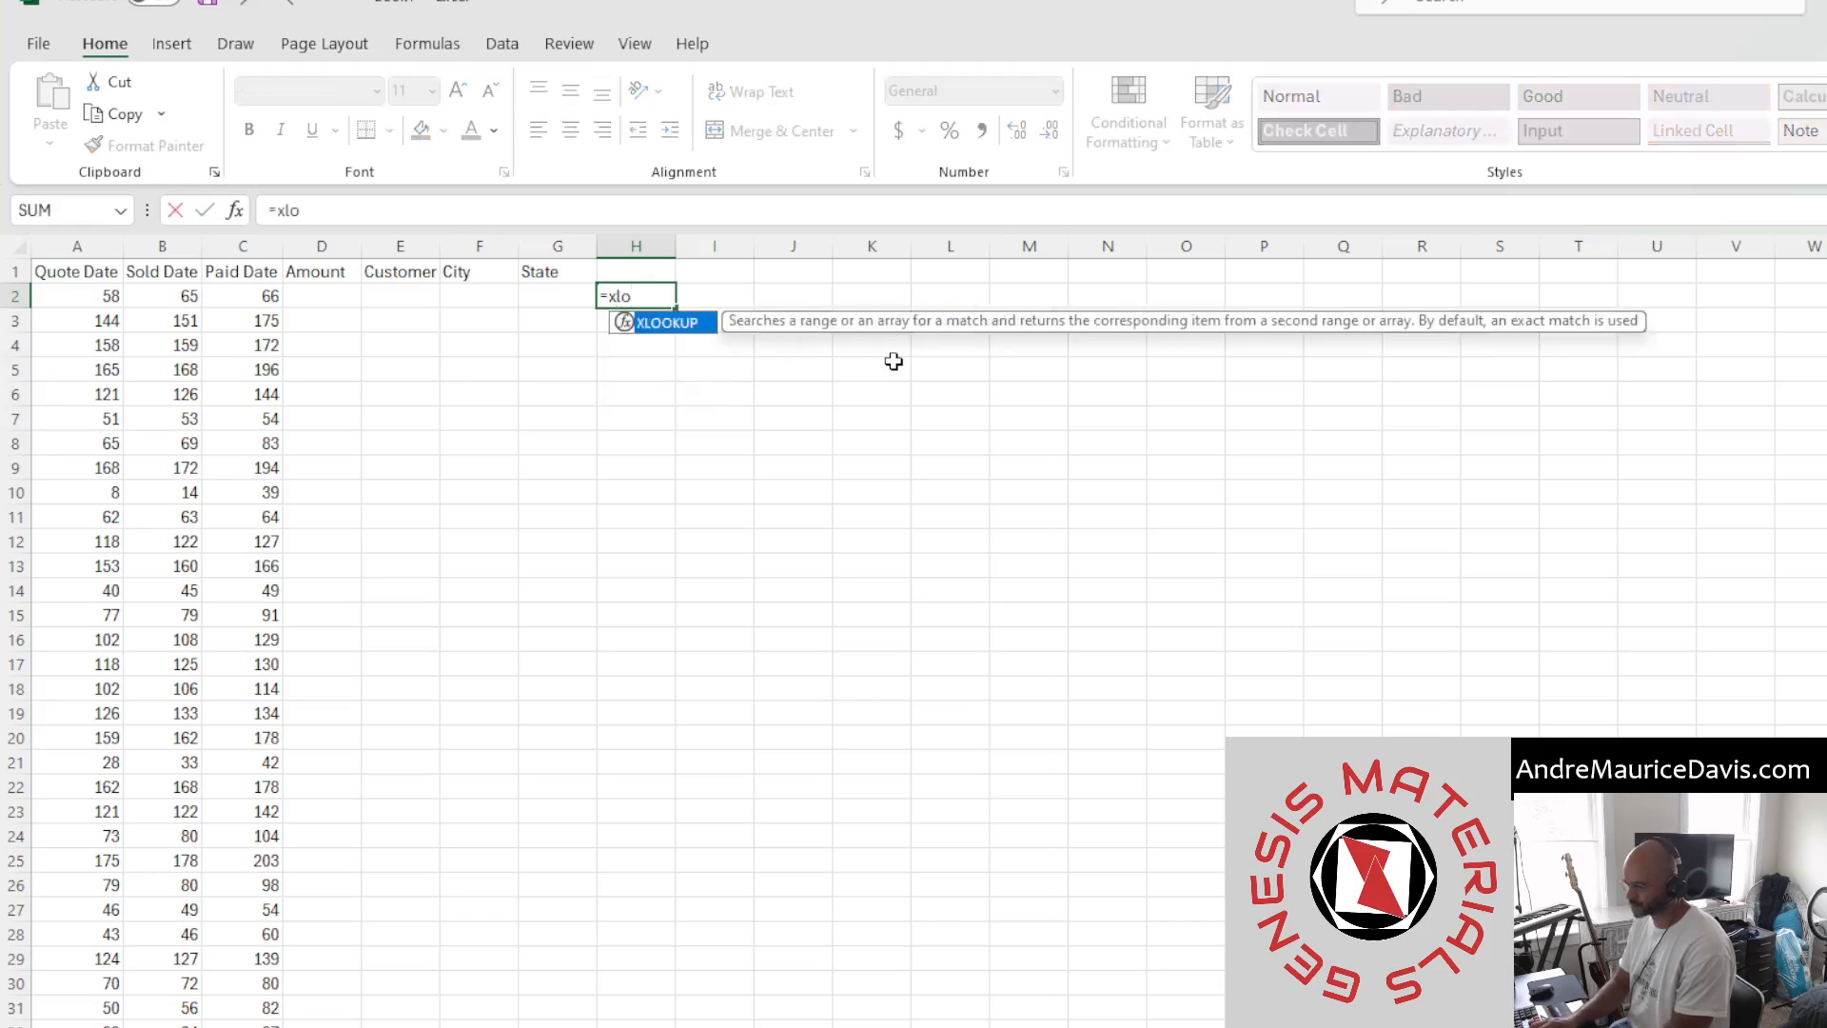
{"action": "left_click", "coordinate": [102, 297]}
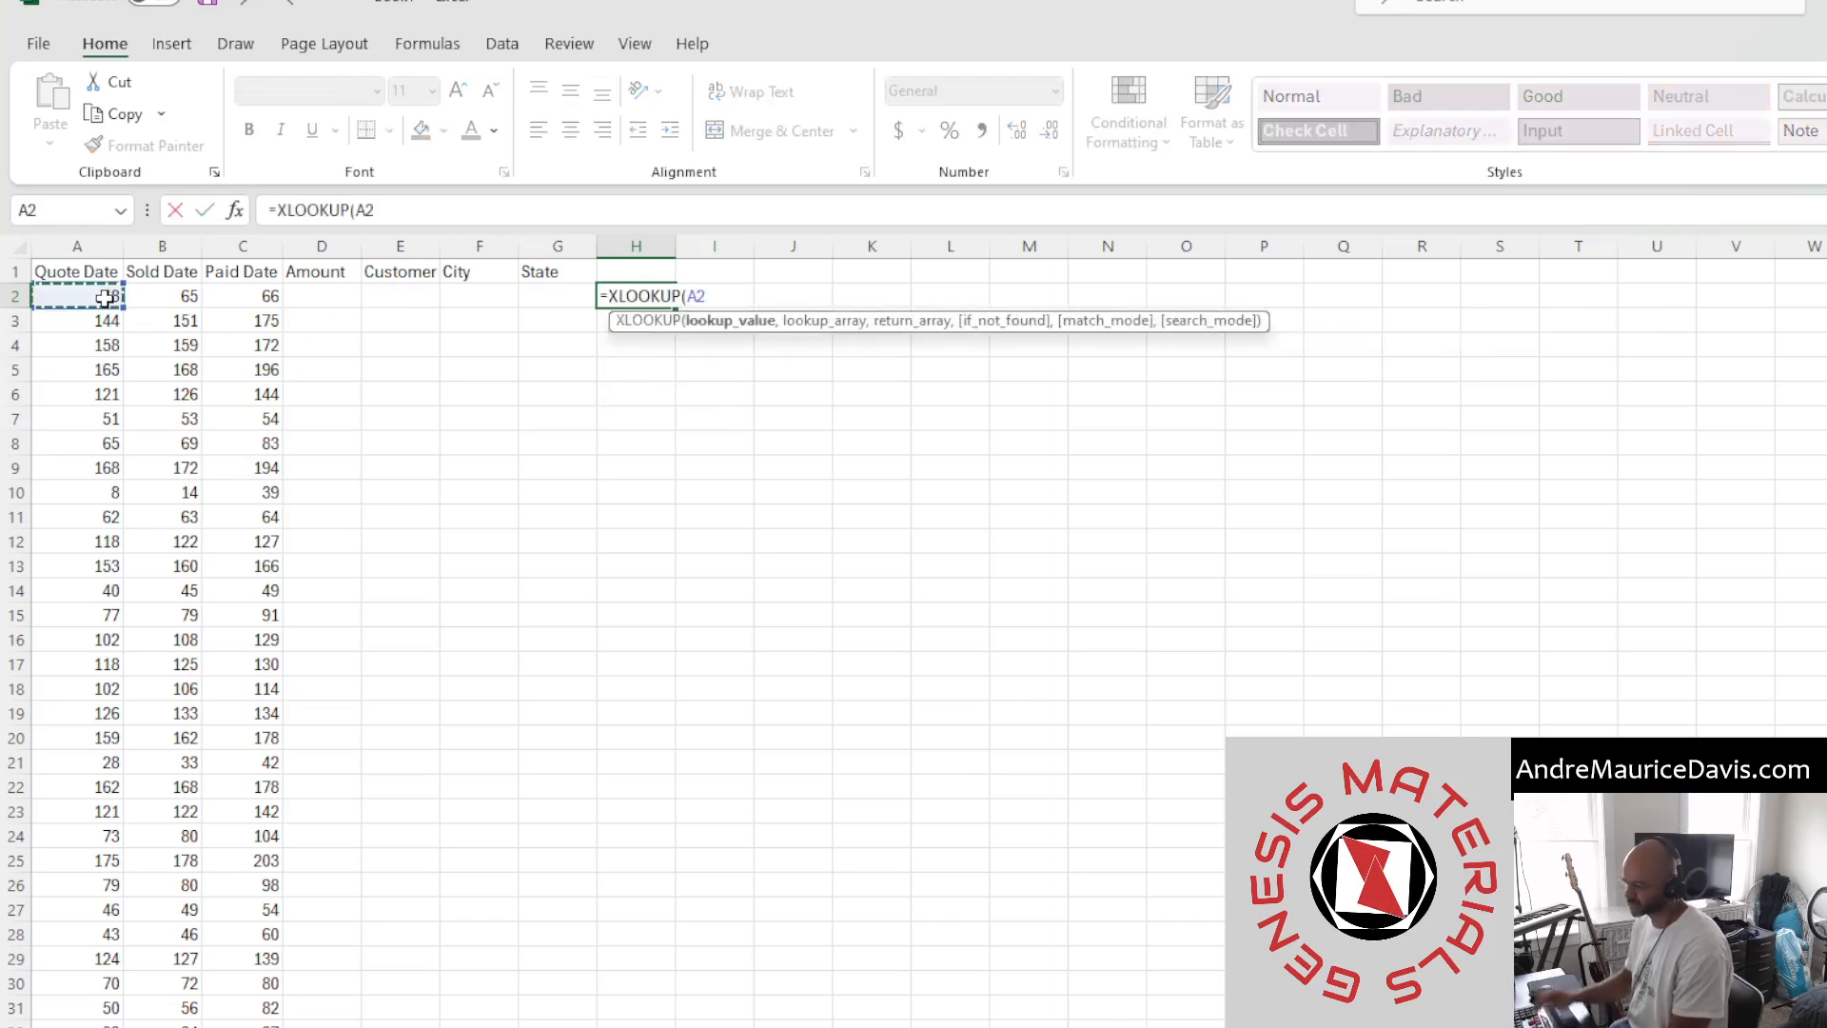
{"action": "type", "text": ",dat"}
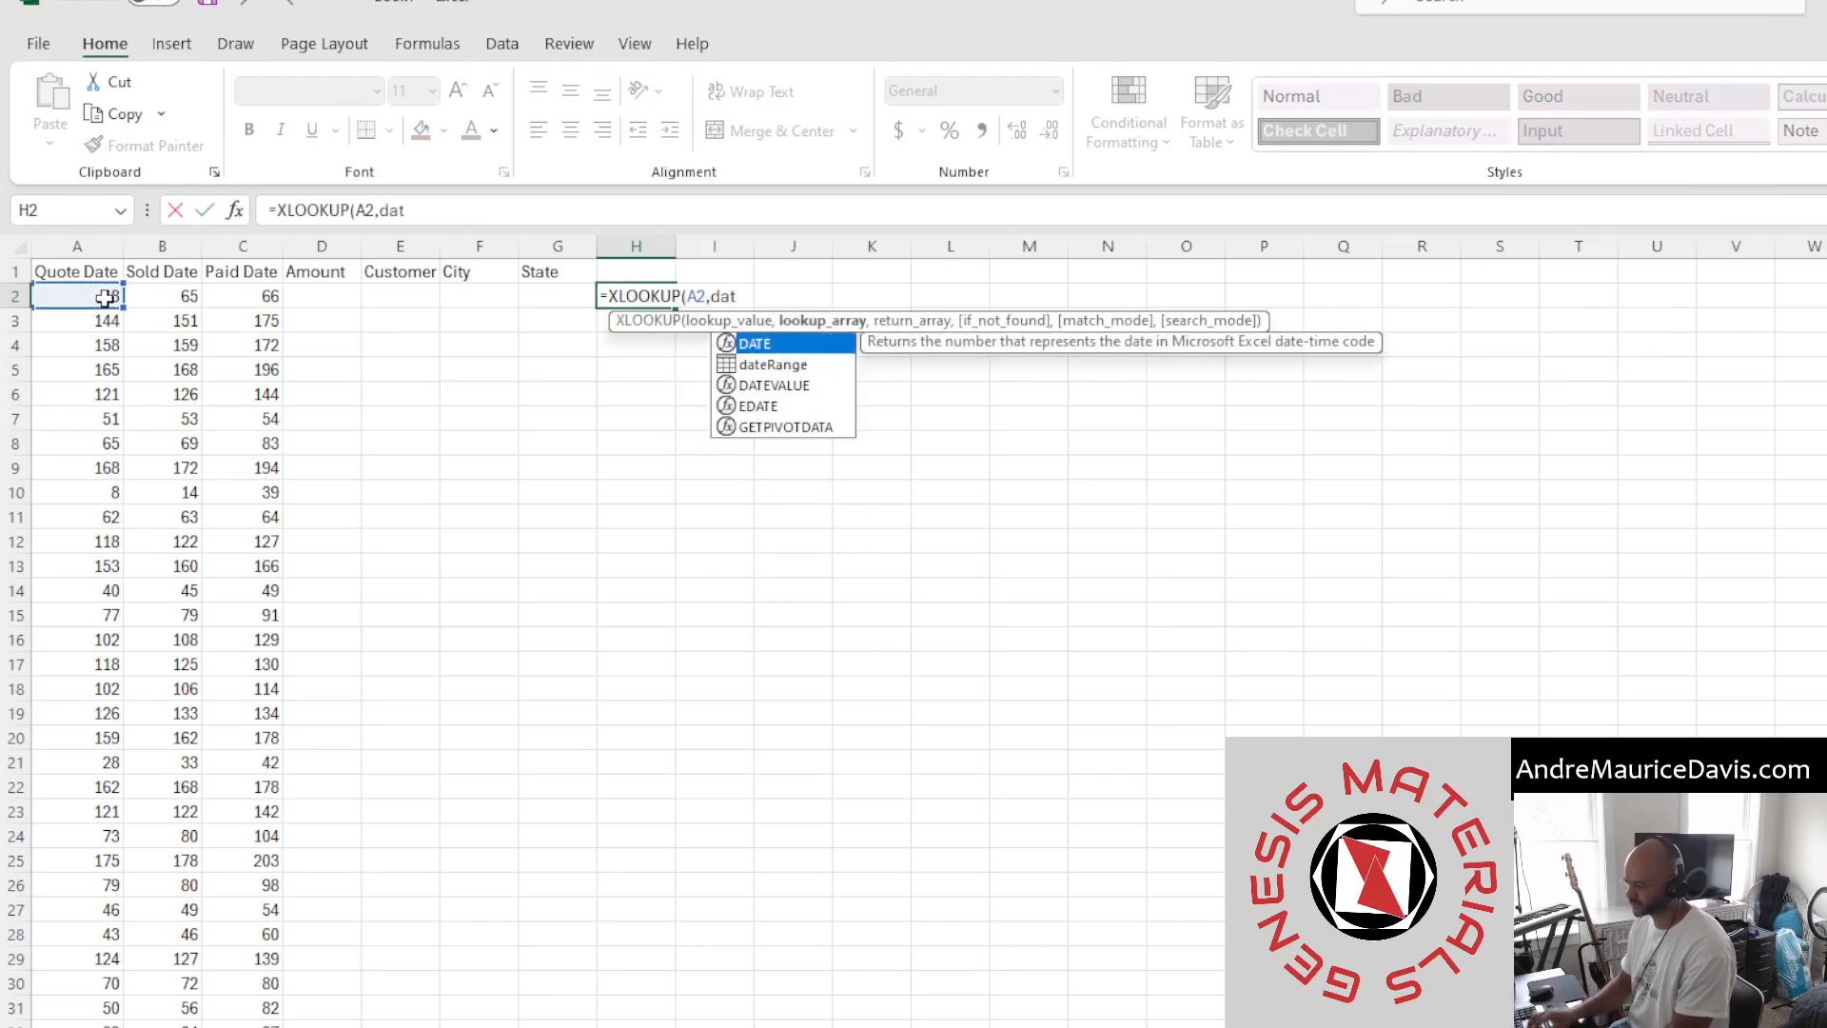
{"action": "key", "text": "Down"}
{"action": "key", "text": "Tab"}
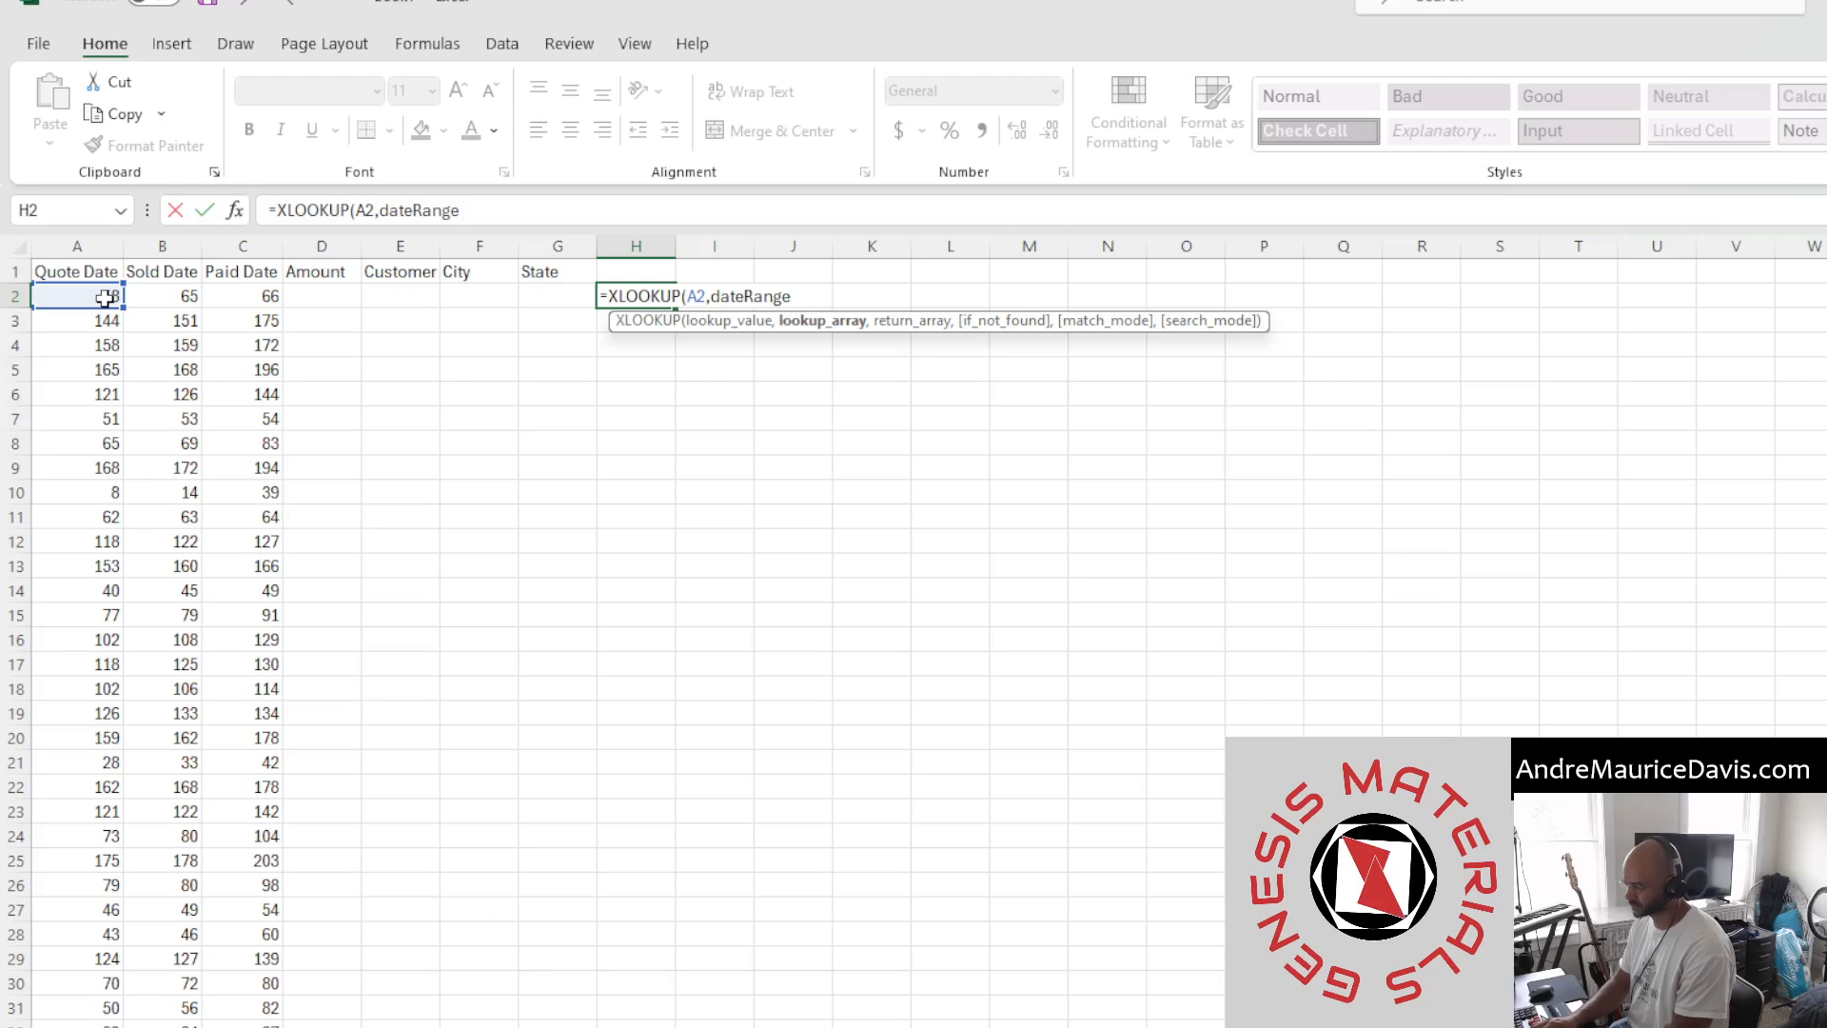
{"action": "type", "text": "["}
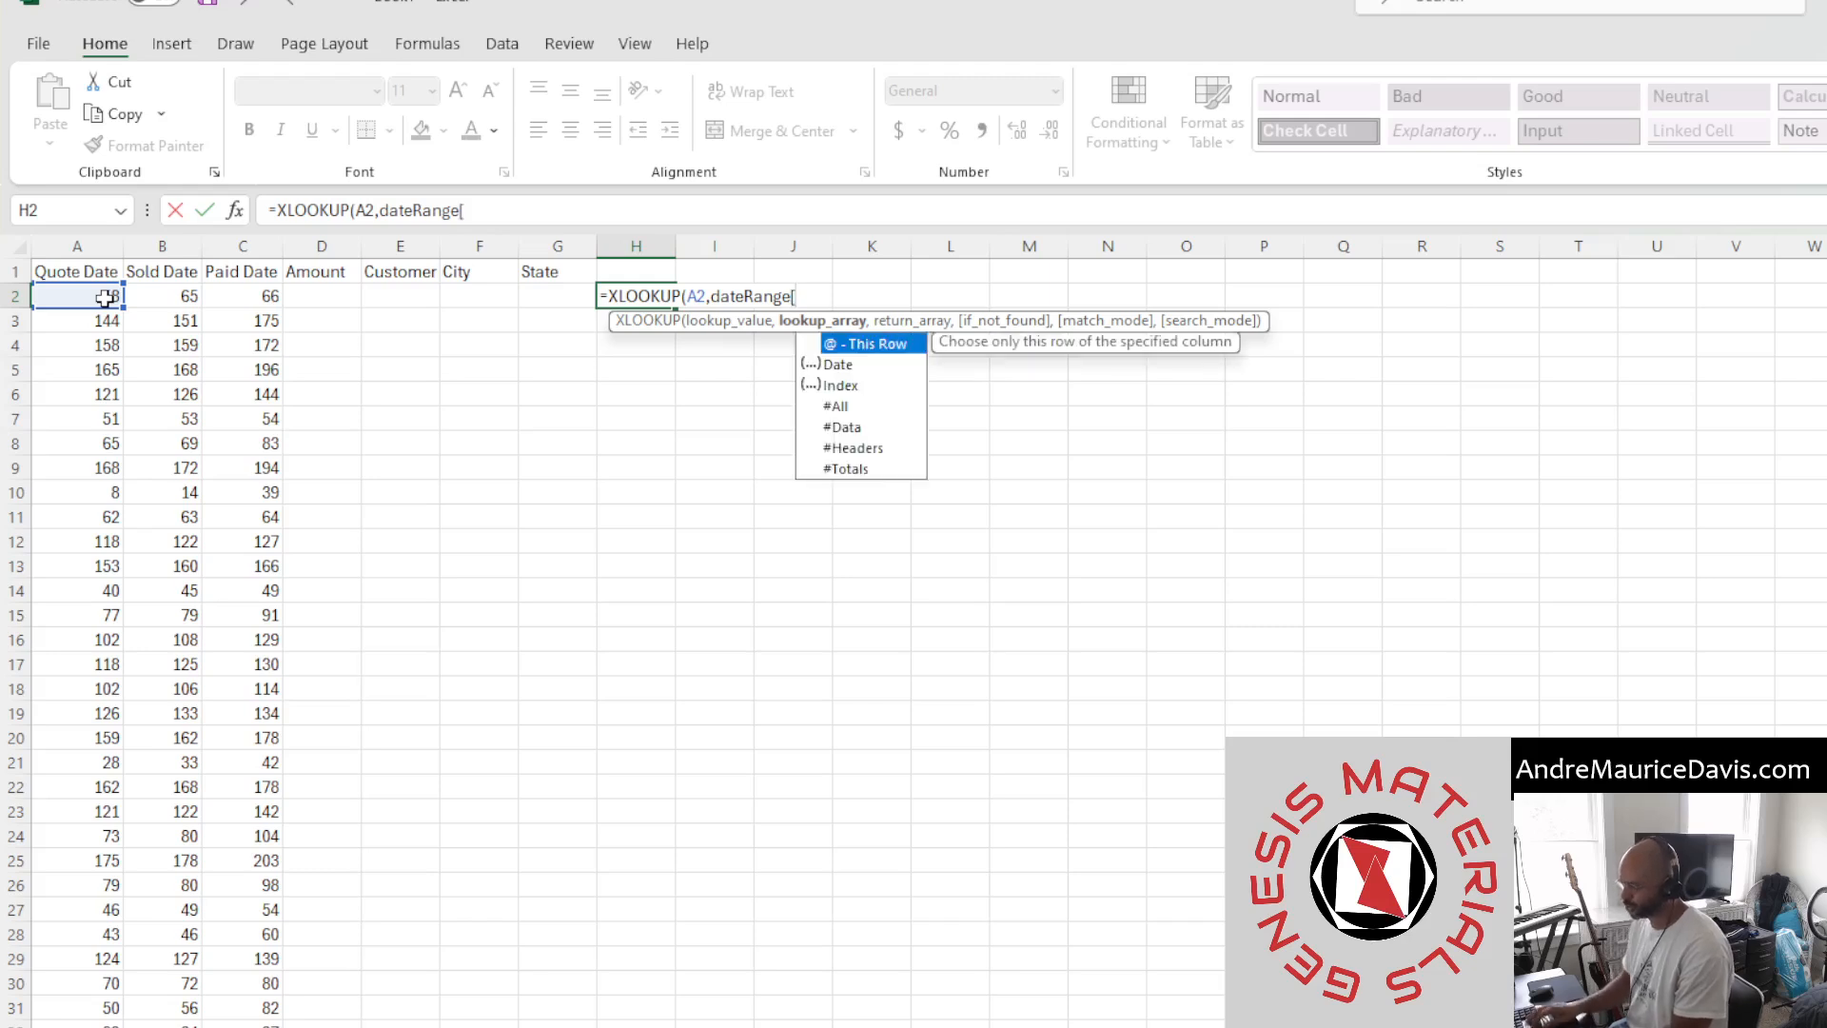
{"action": "key", "text": "Down"}
{"action": "key", "text": "Down"}
{"action": "key", "text": "Tab"}
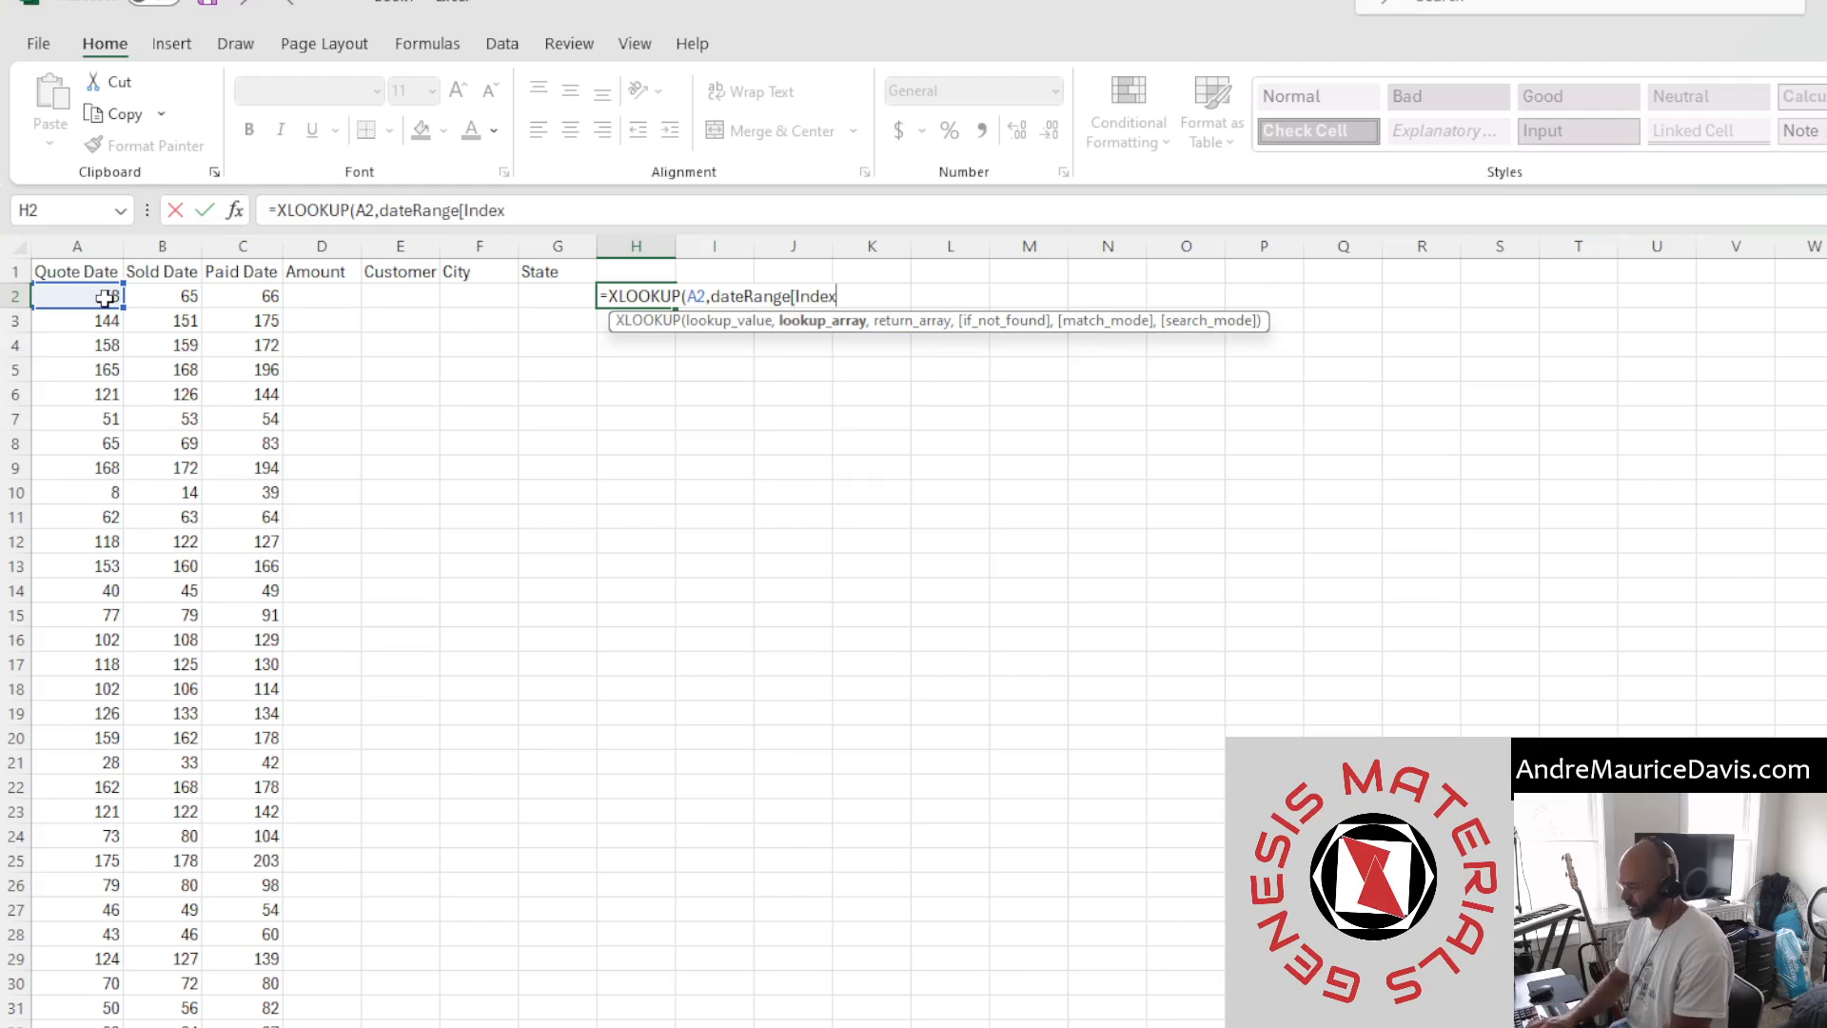
{"action": "type", "text": "]"}
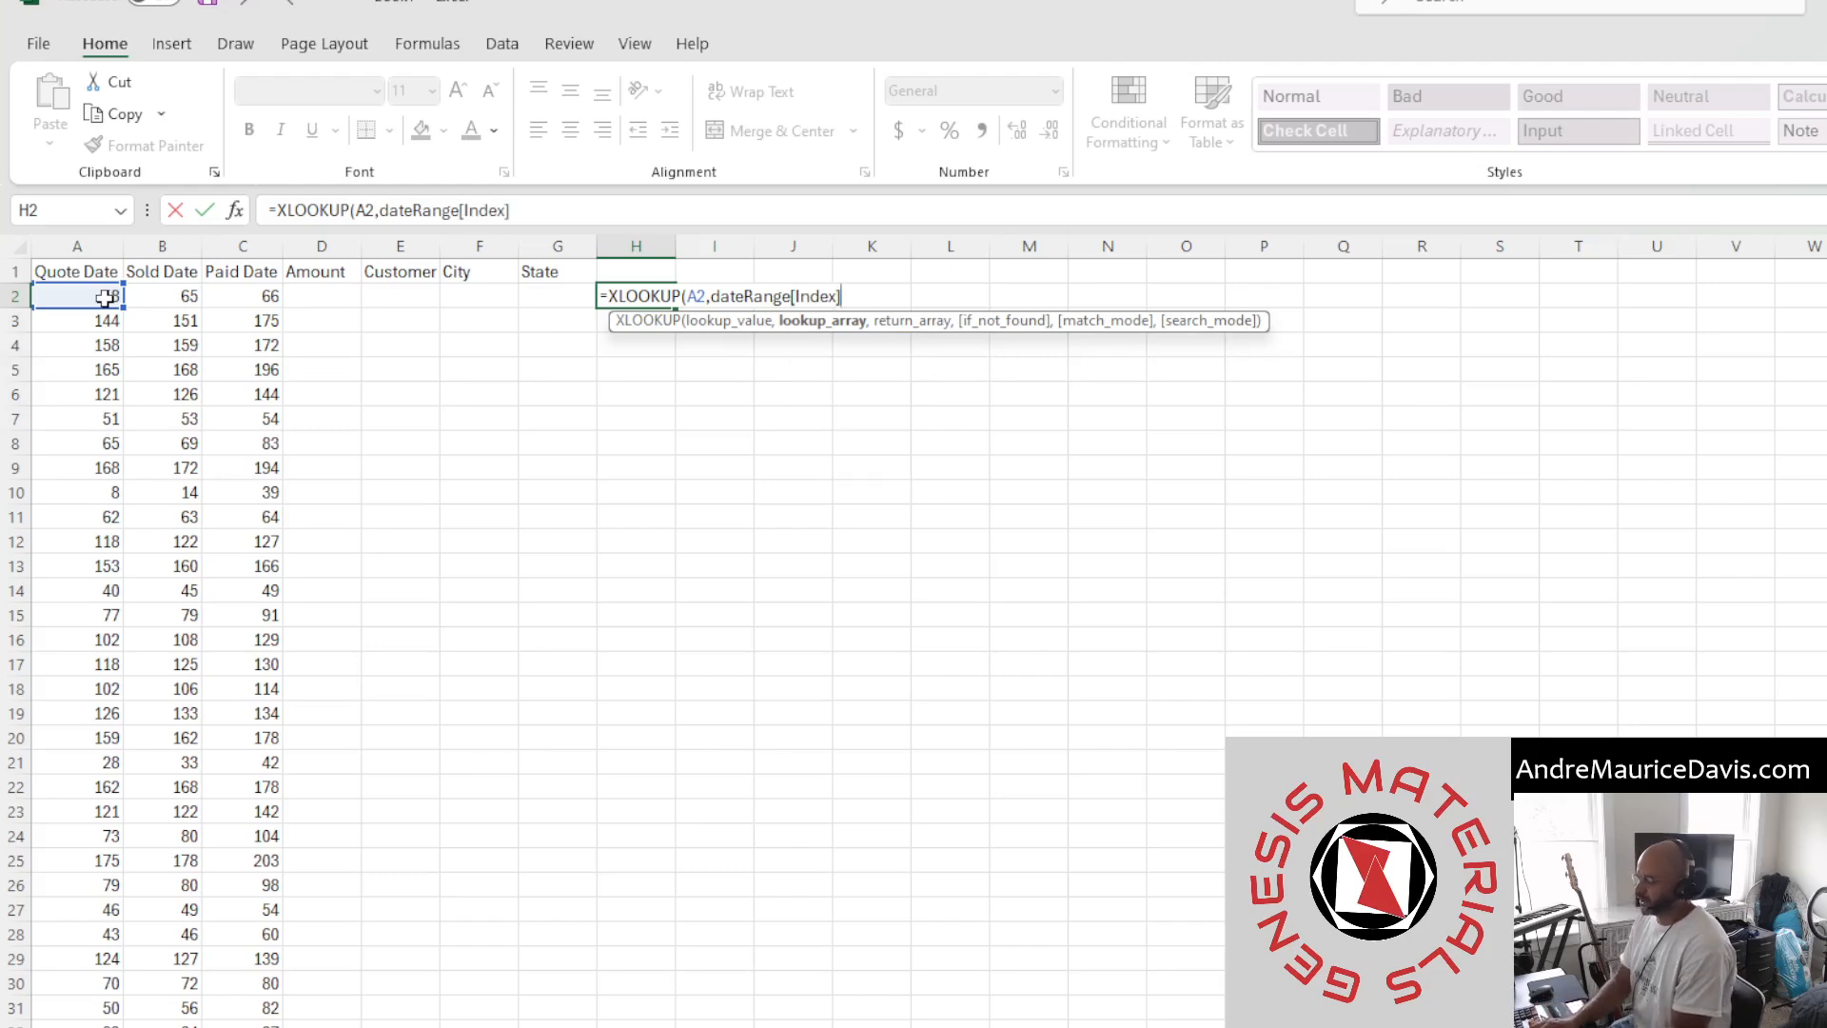
{"action": "type", "text": ","}
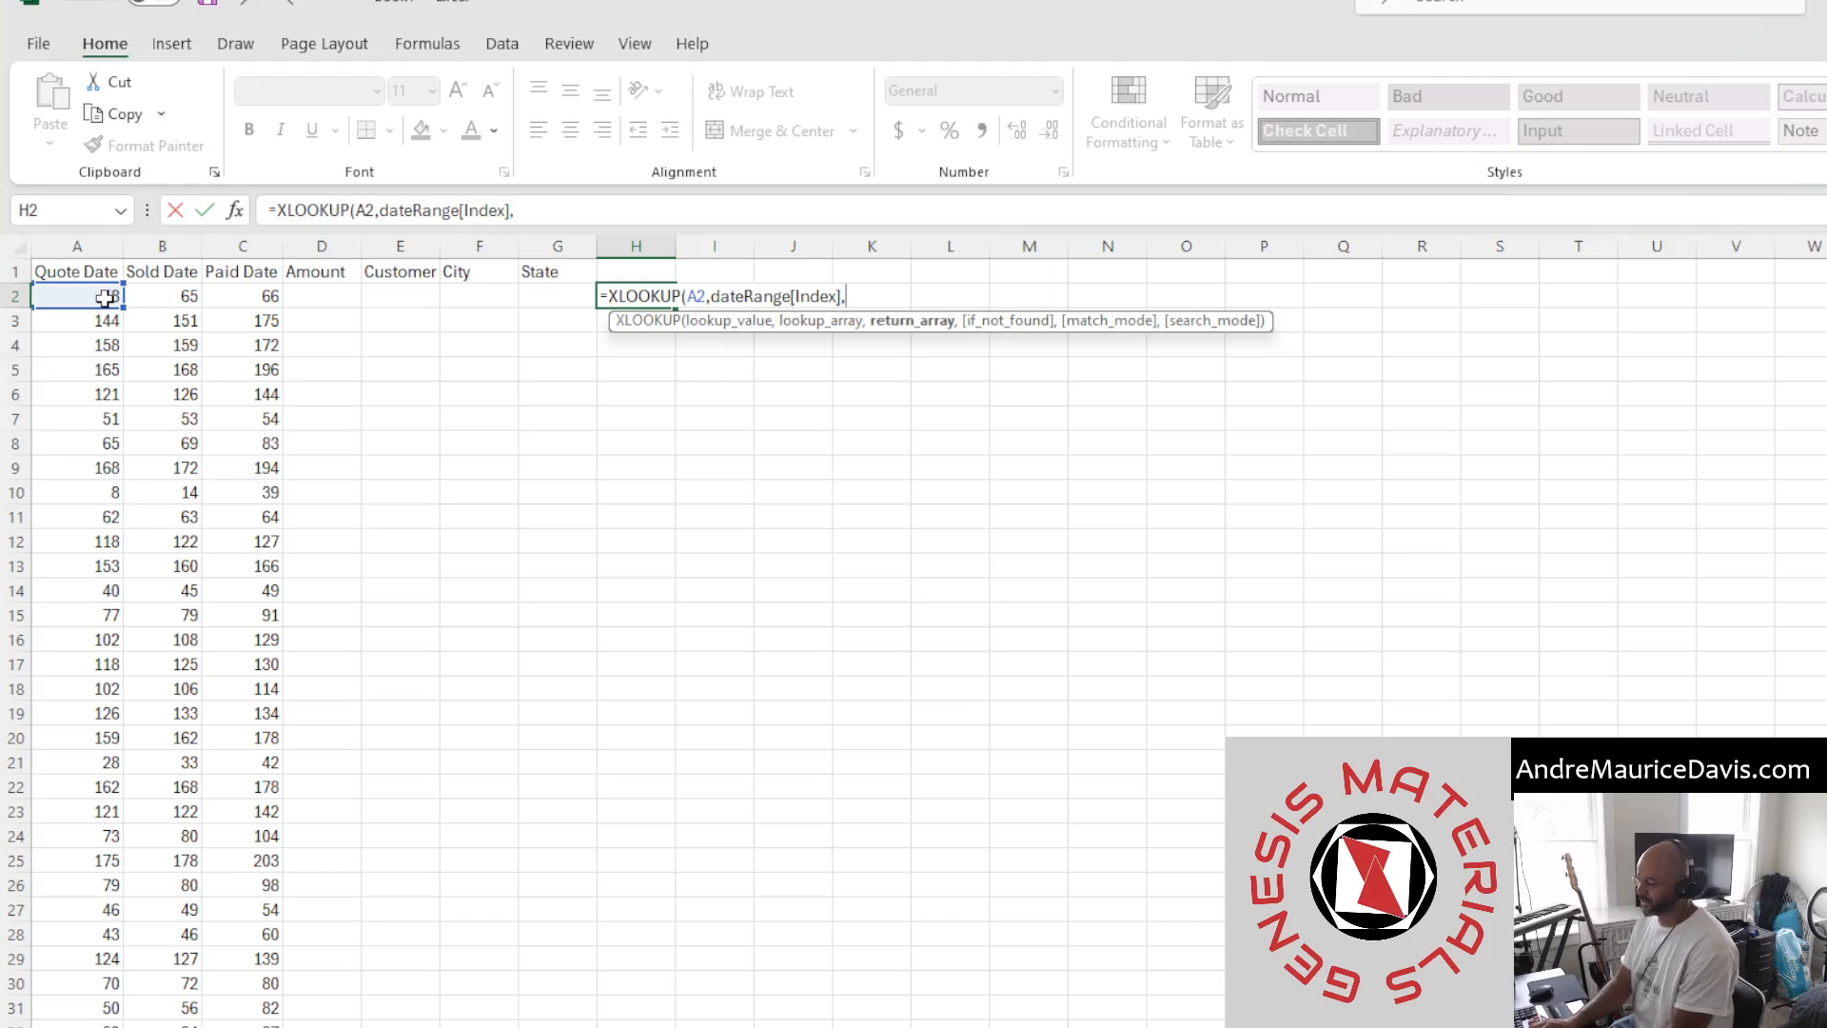
{"action": "type", "text": "dateRange"}
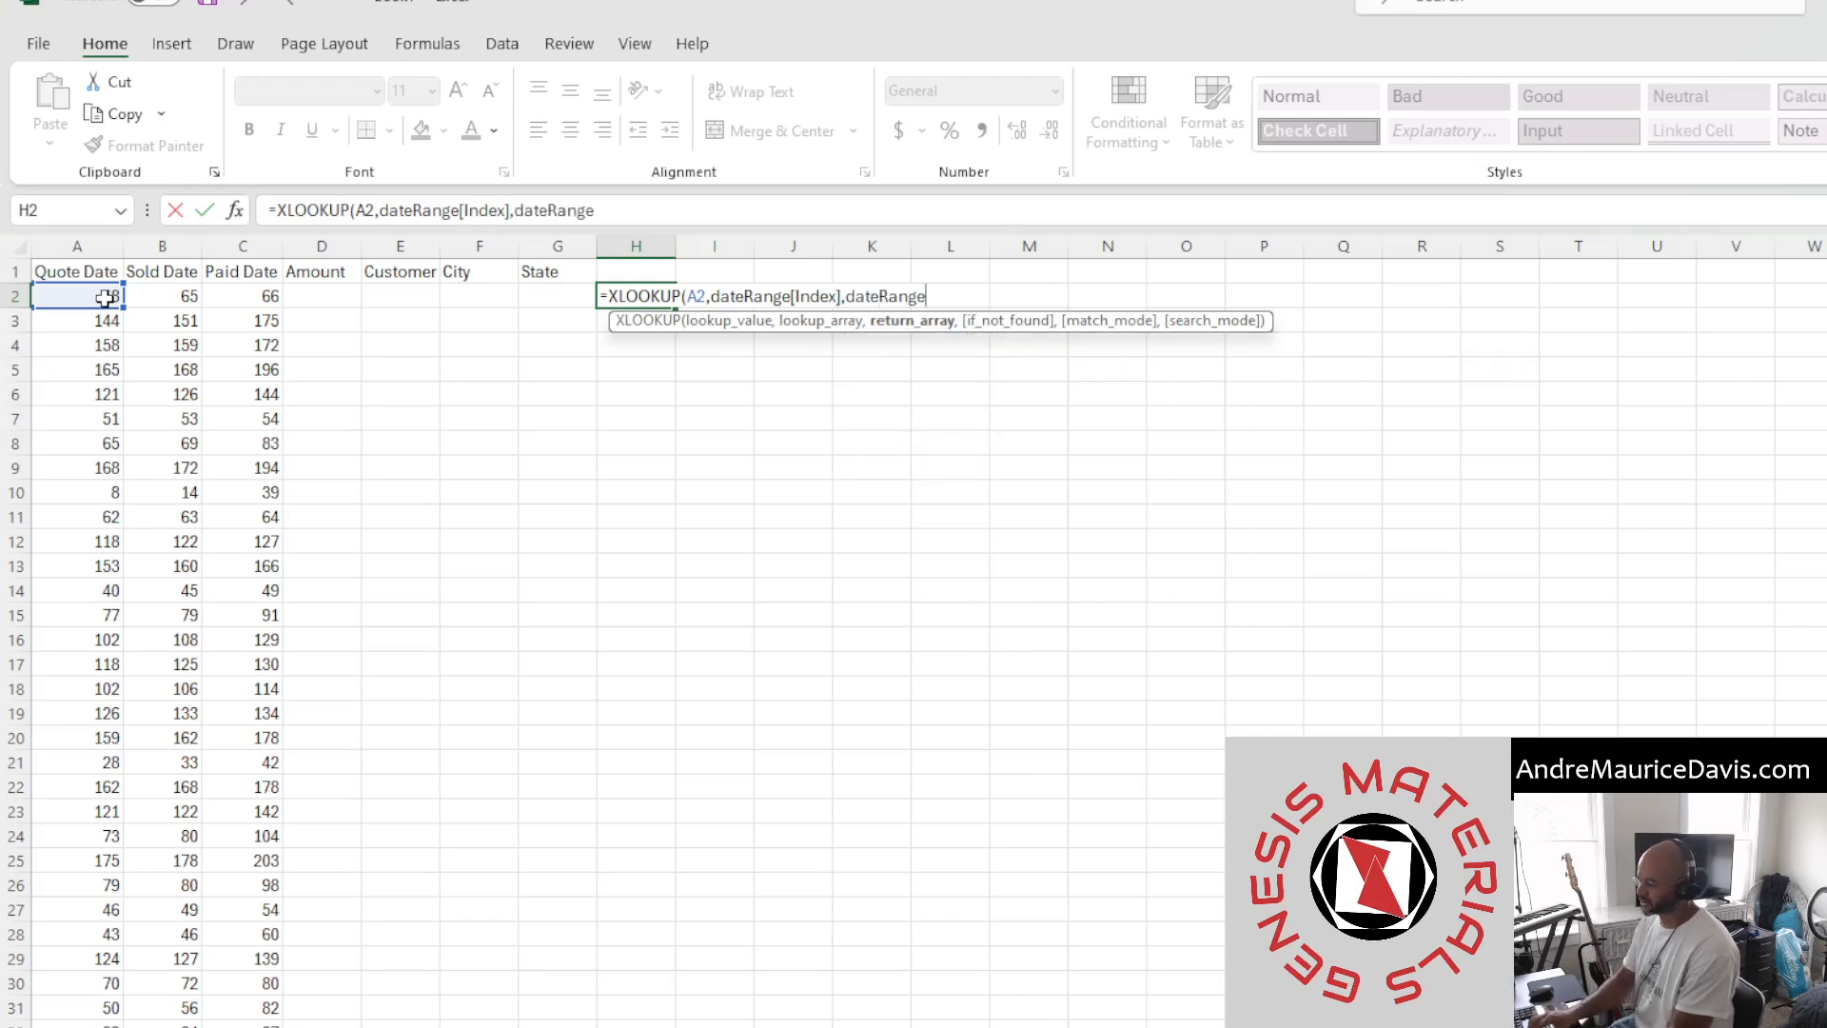
{"action": "type", "text": "[Date"}
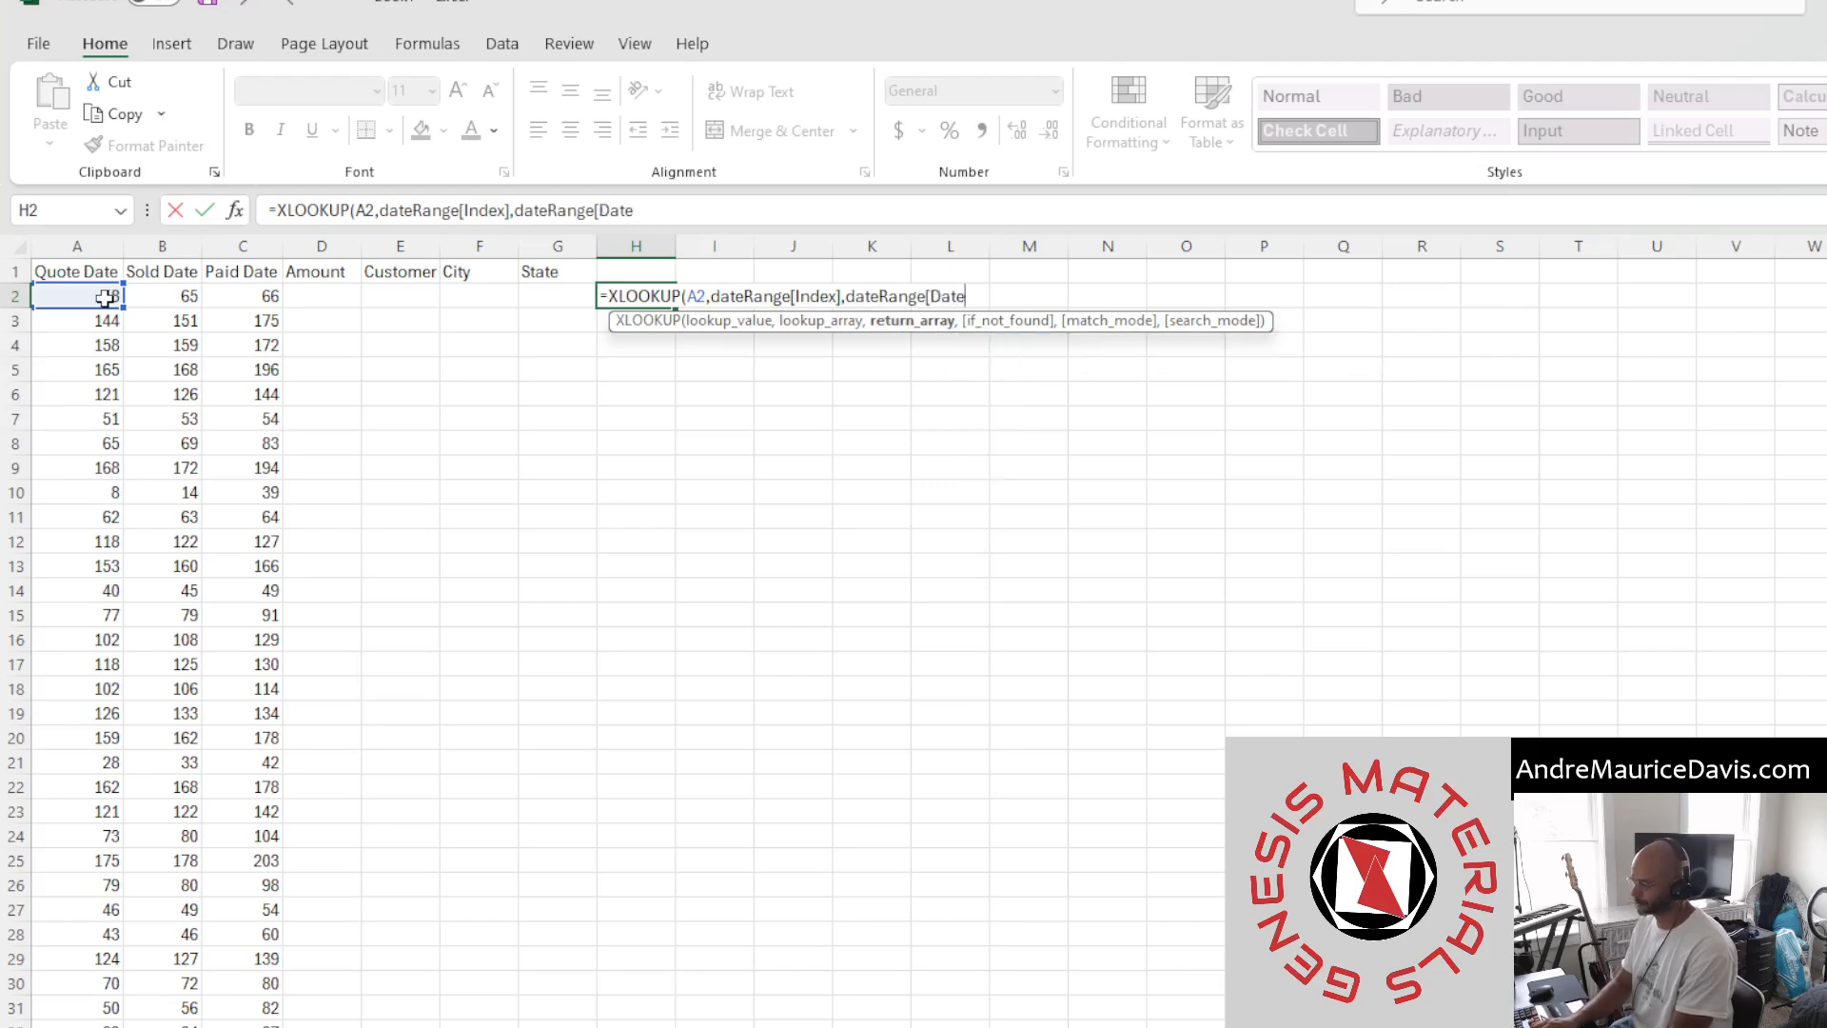
{"action": "type", "text": "]"}
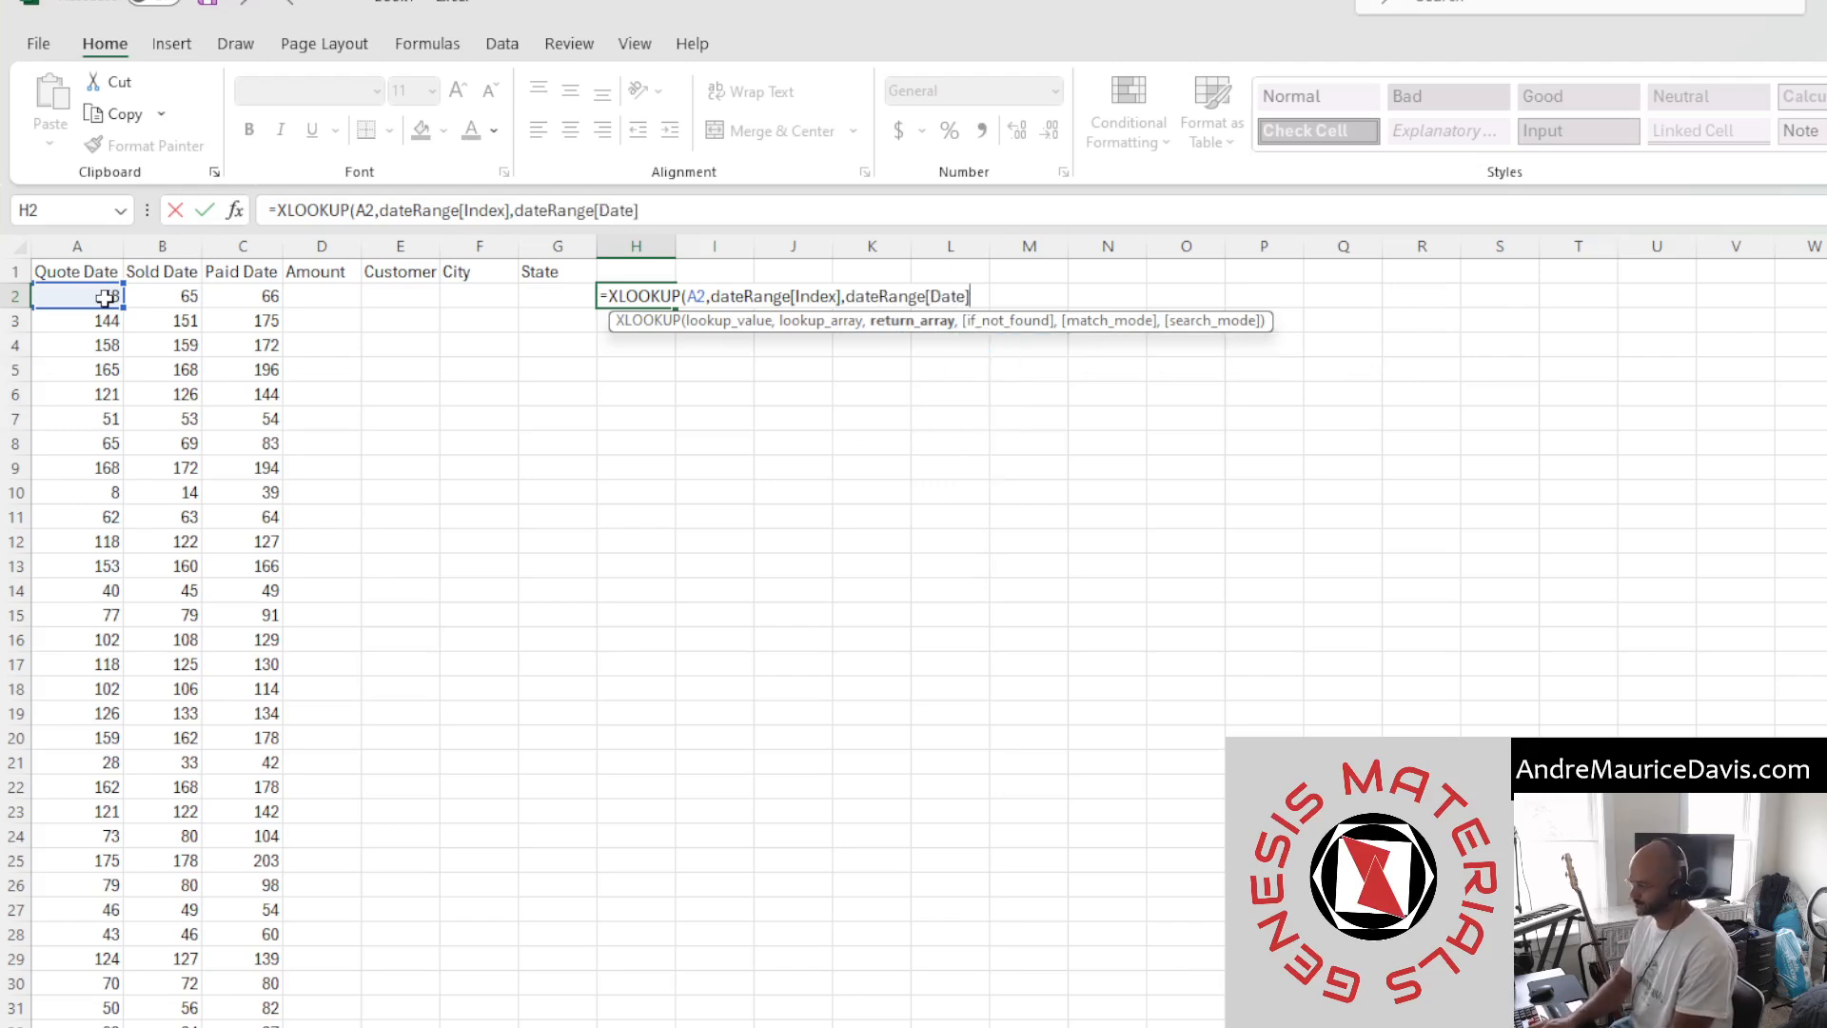
{"action": "key", "text": "Return"}
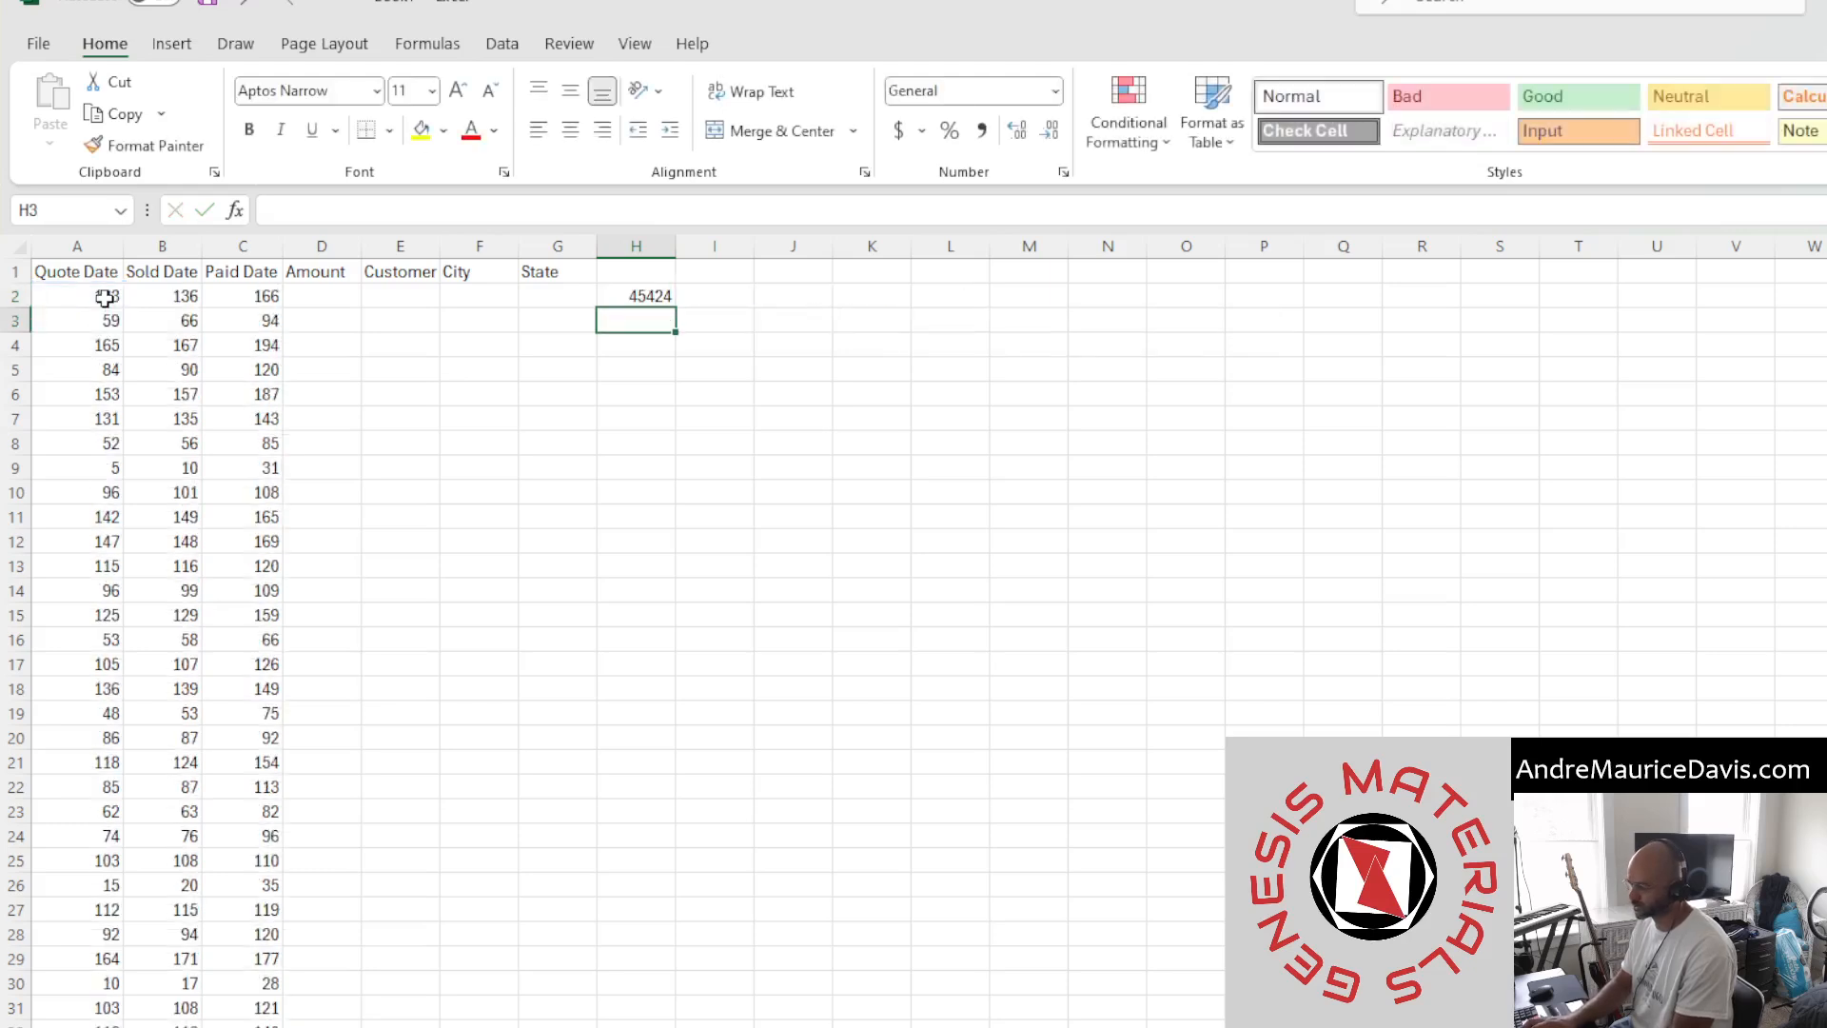
Format H2 as Short Date and fill its lookup formula down column H alongside the data rows
{"action": "left_click", "coordinate": [626, 295]}
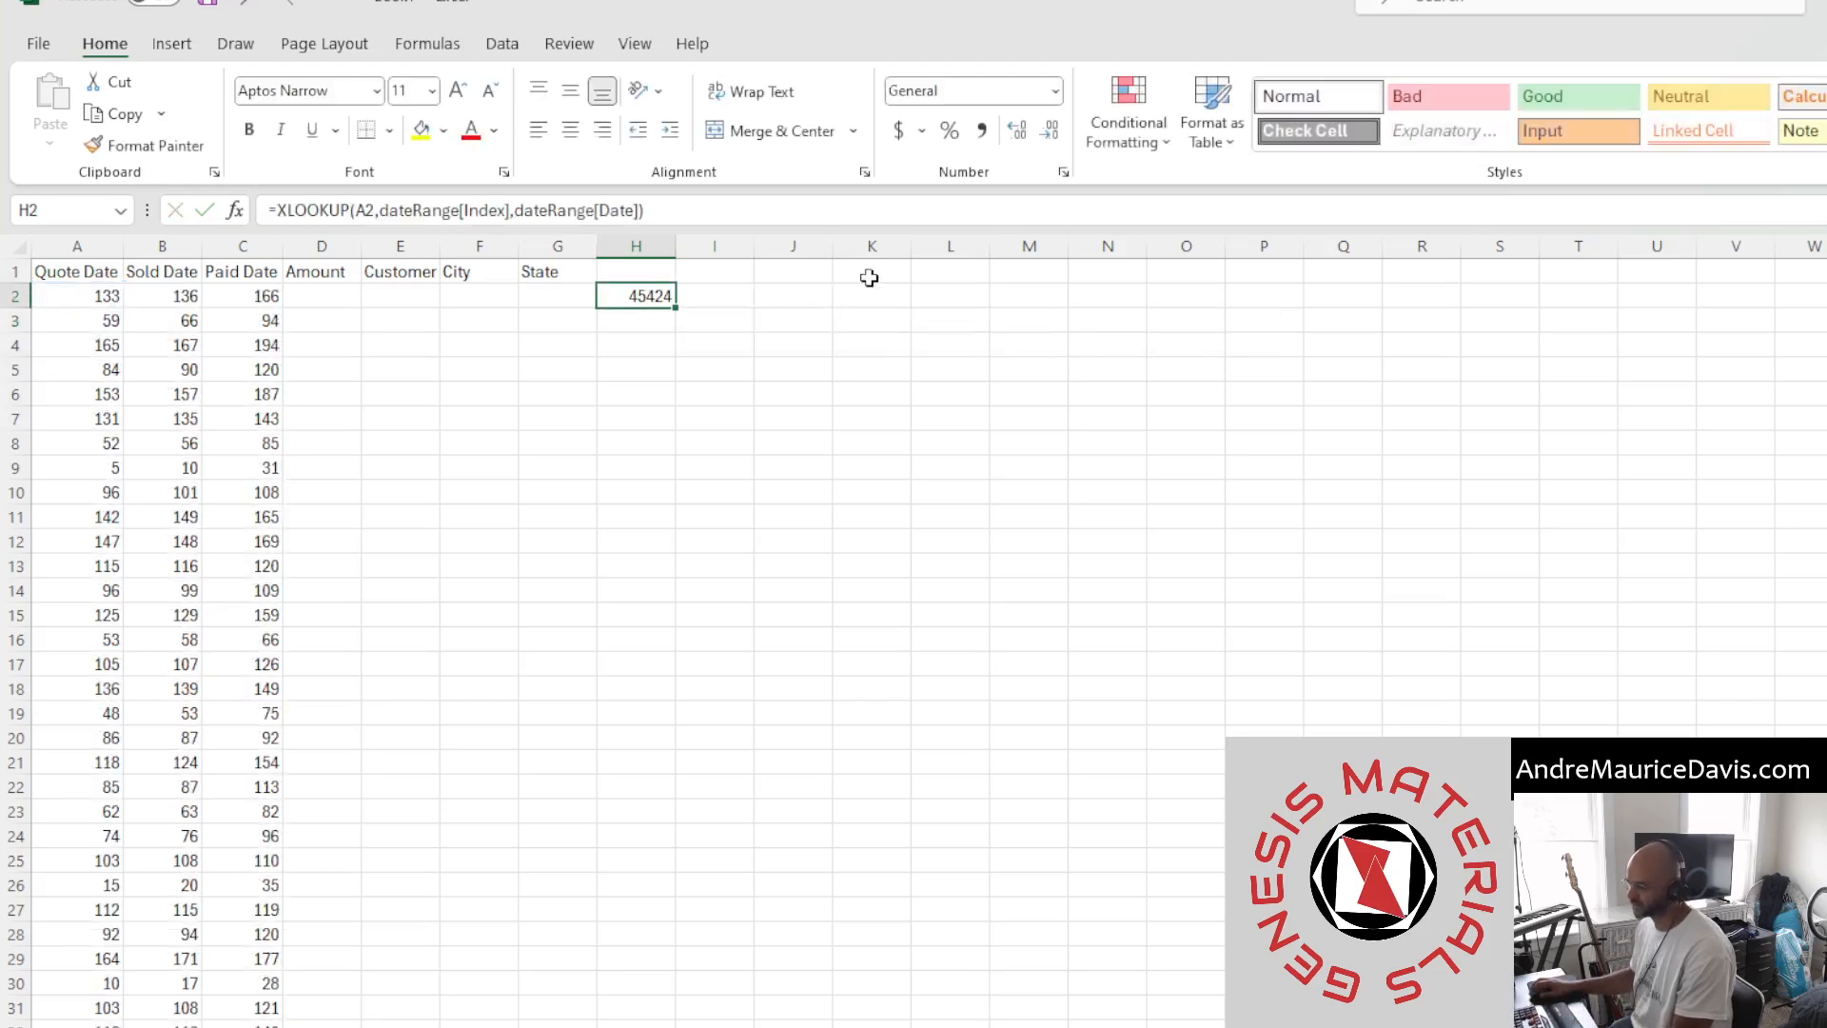
{"action": "left_click", "coordinate": [1055, 90]}
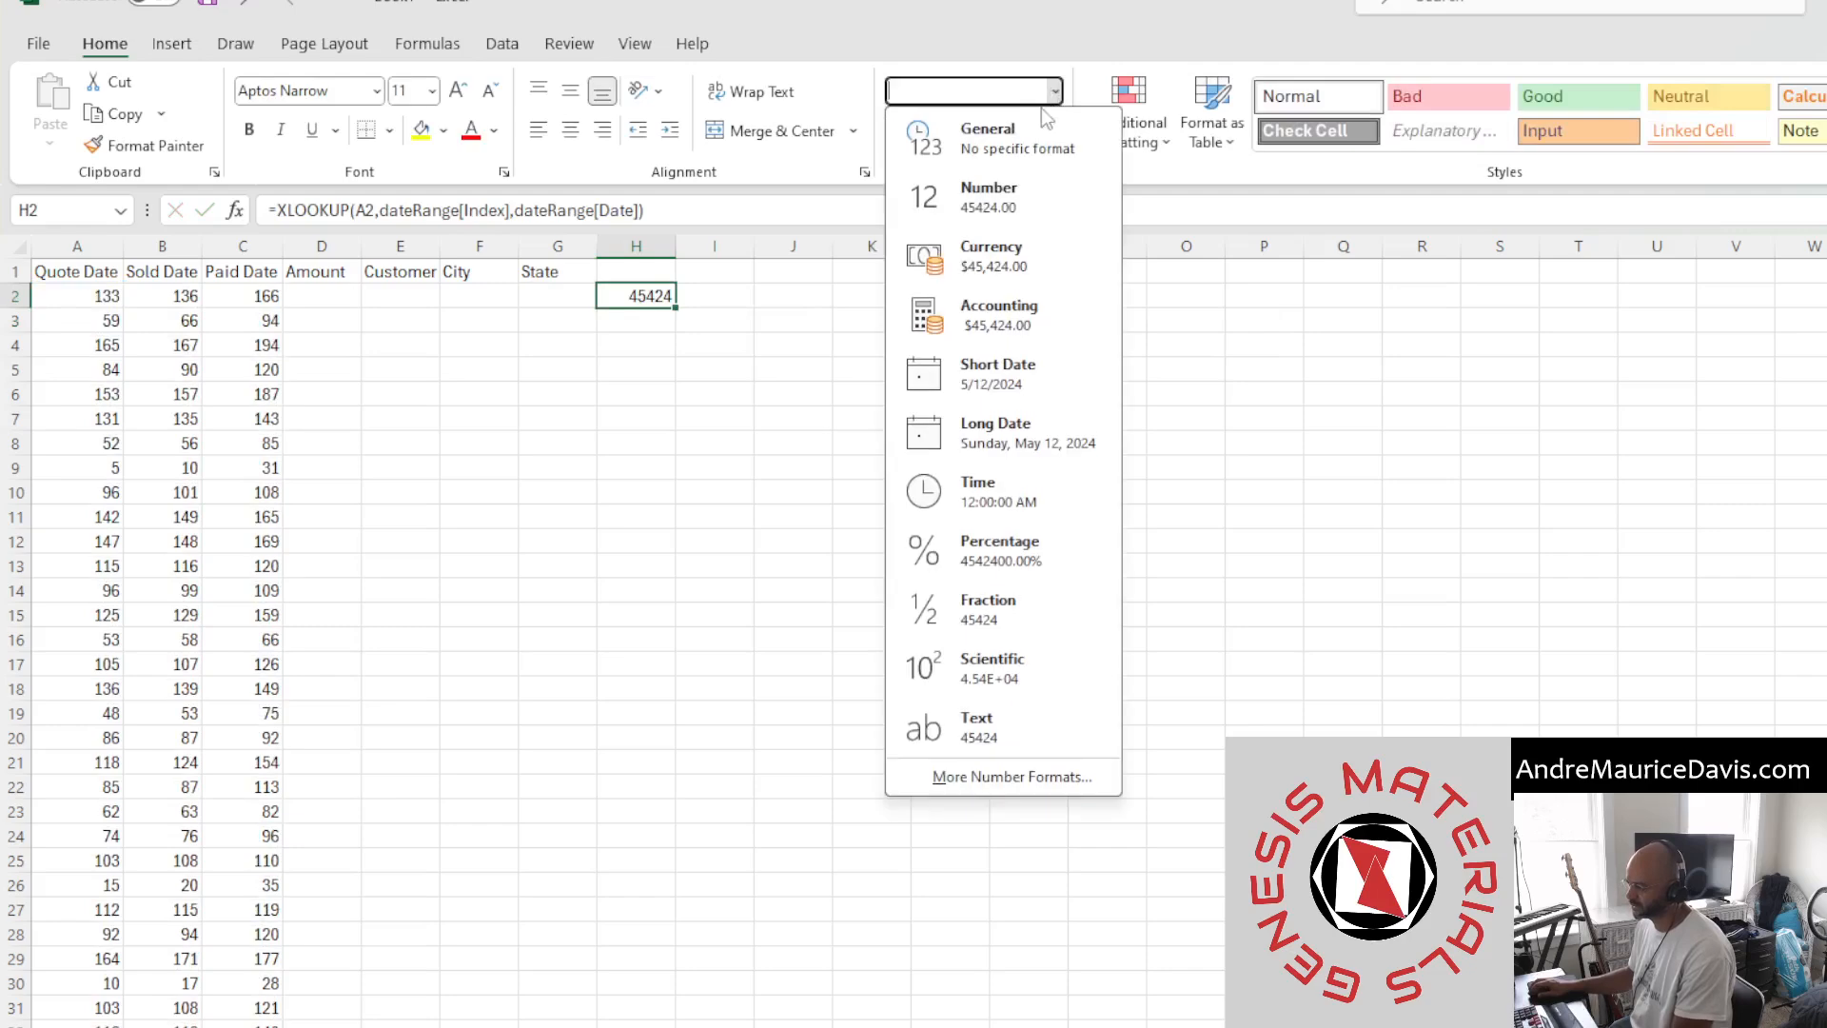
{"action": "left_click", "coordinate": [1010, 372]}
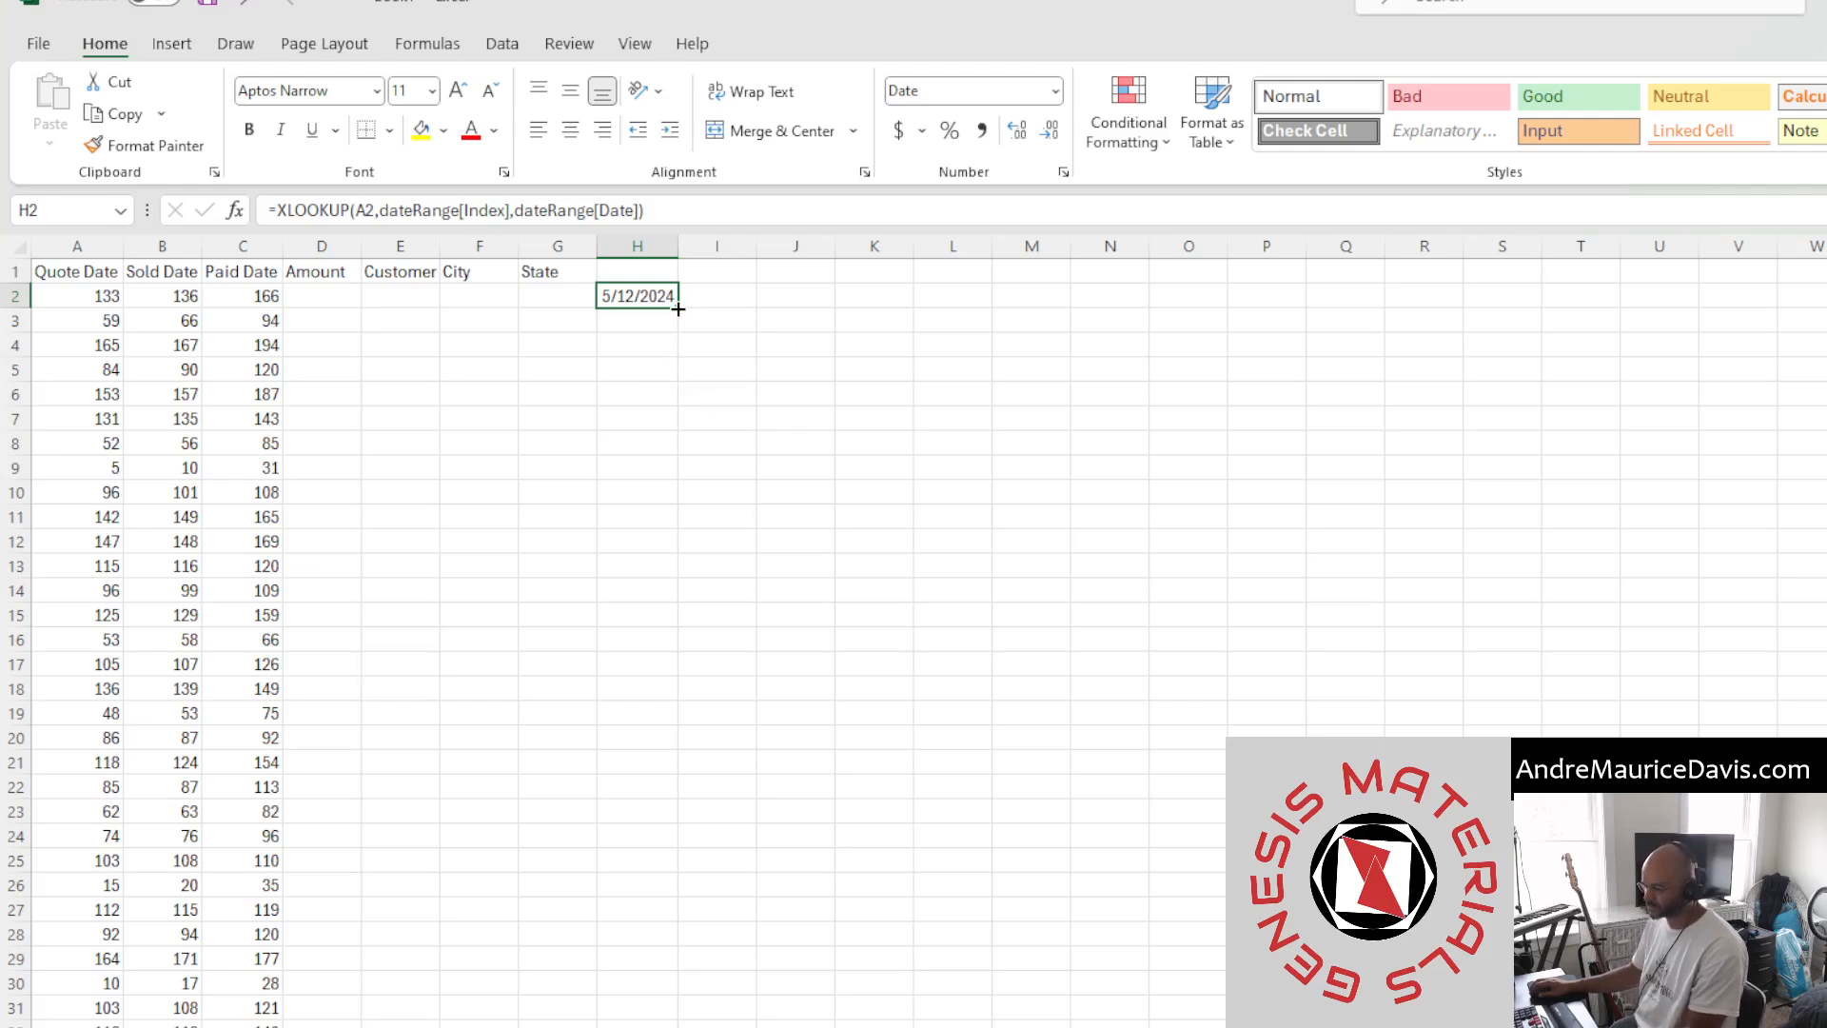
{"action": "left_click_drag", "start_coordinate": [678, 308], "coordinate": [657, 1026]}
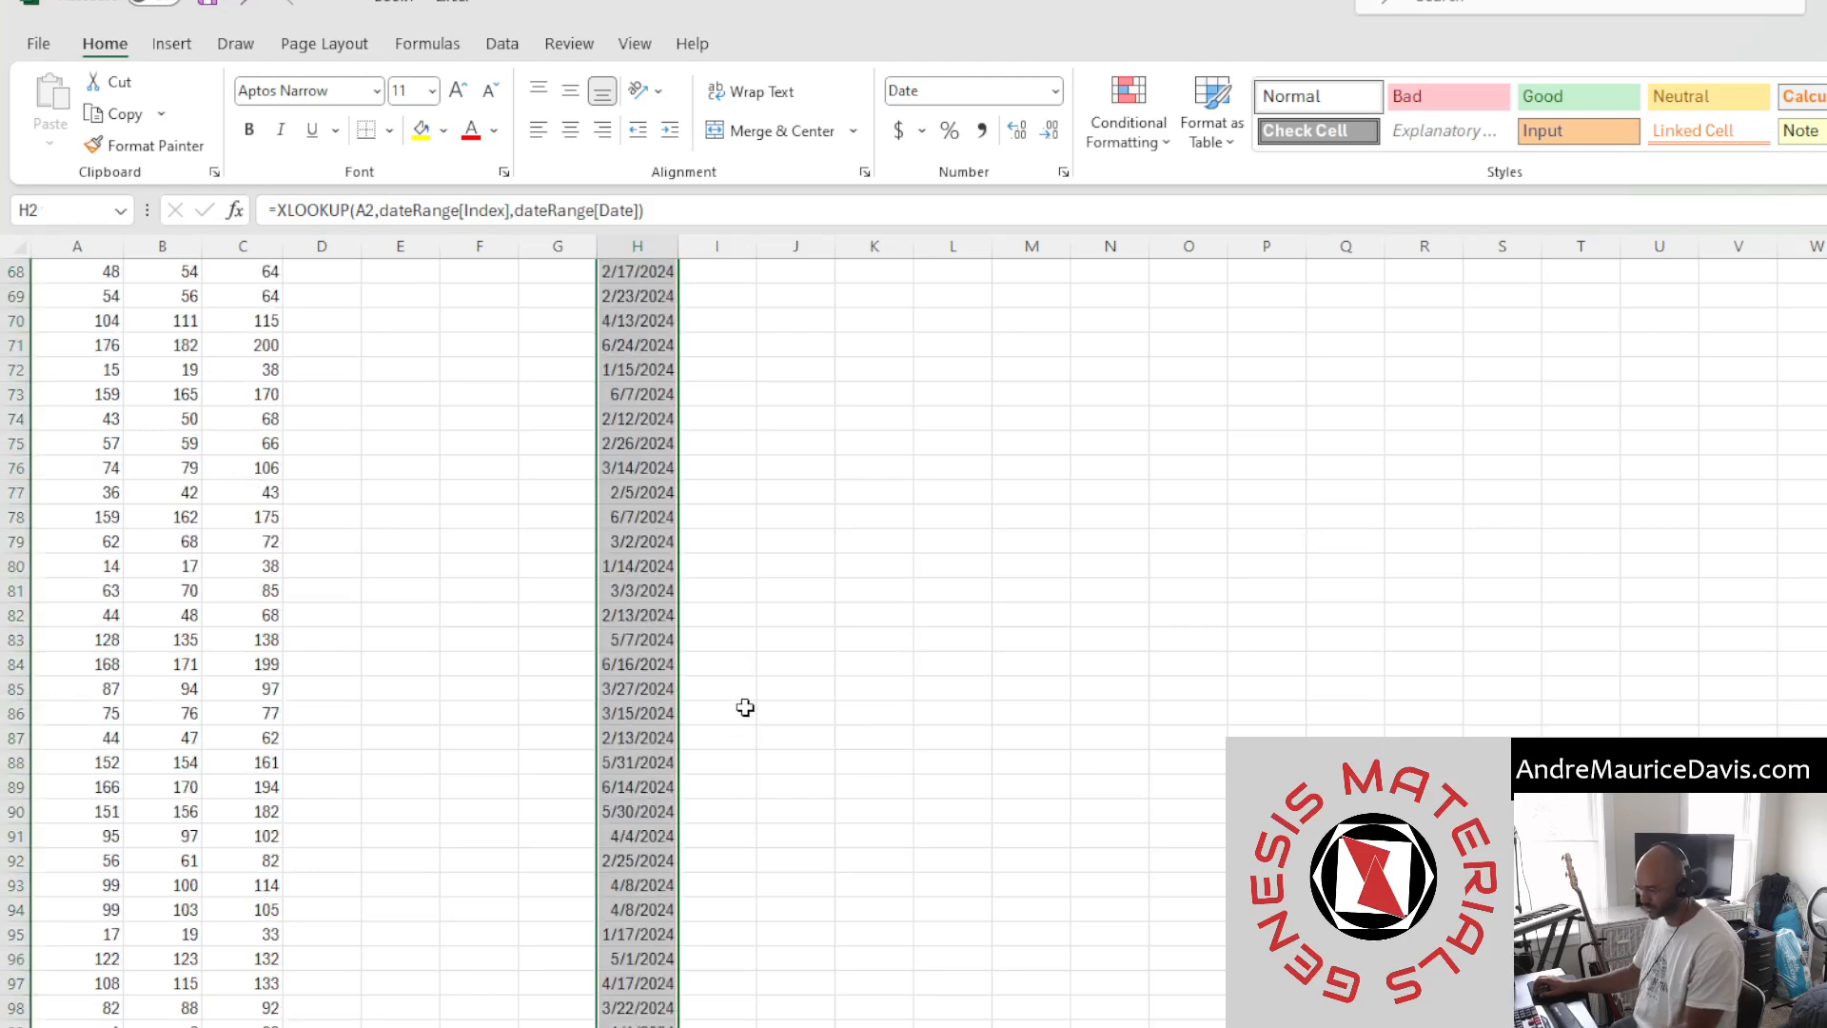
Delete the entire column H holding the test lookup dates
{"action": "scroll", "coordinate": [745, 707], "scroll_direction": "up", "scroll_amount": 20}
{"action": "key", "text": "ctrl+c"}
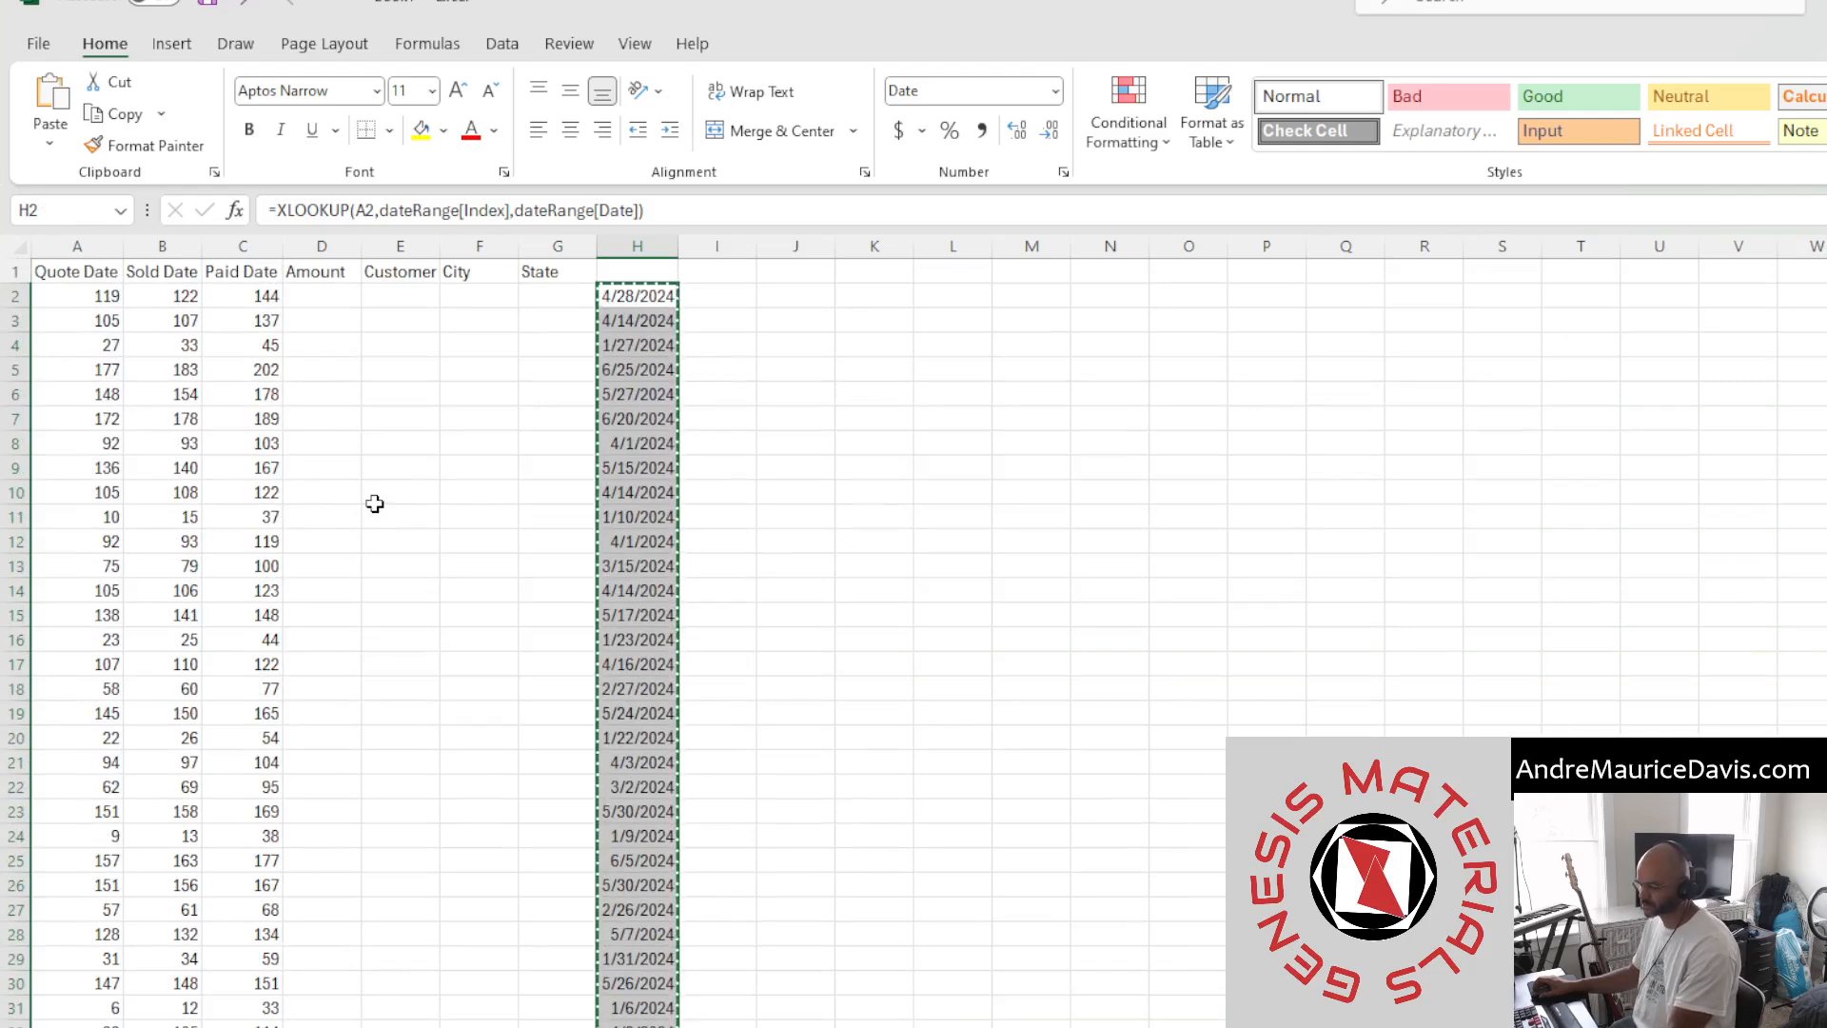
{"action": "key", "text": "Escape"}
{"action": "left_click", "coordinate": [622, 238]}
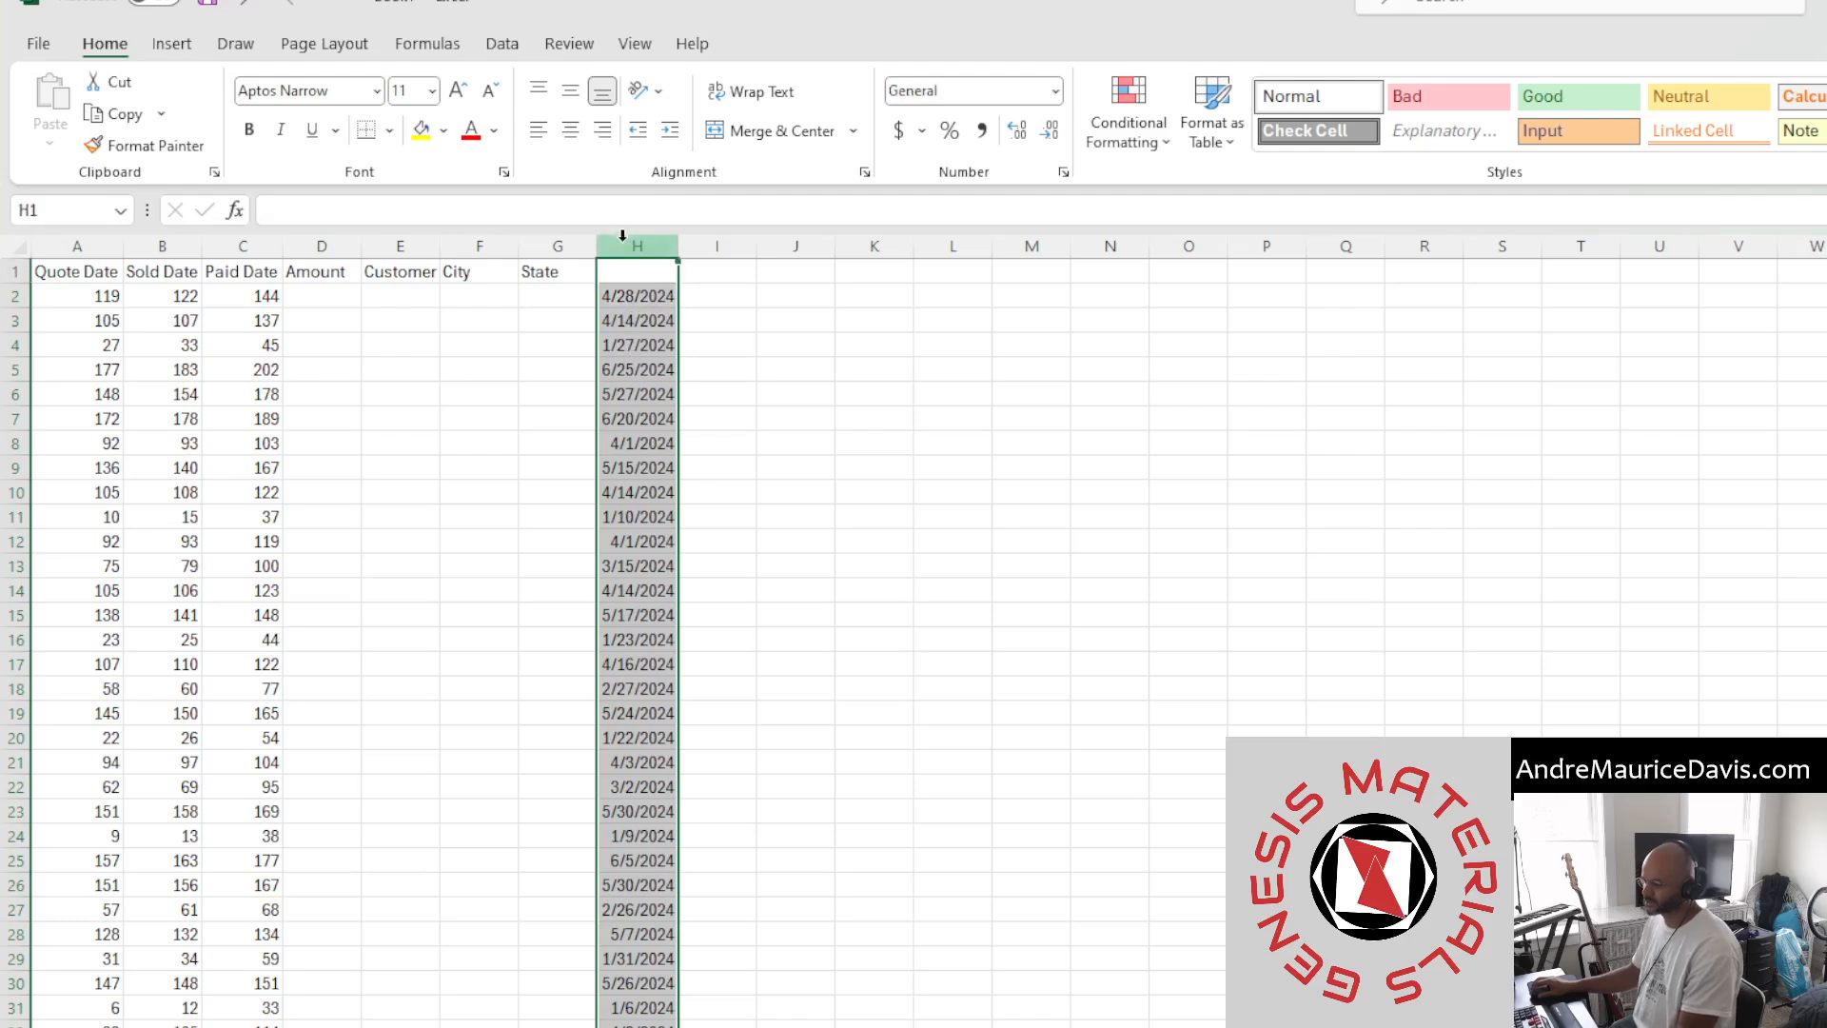
{"action": "key", "text": "ctrl+minus"}
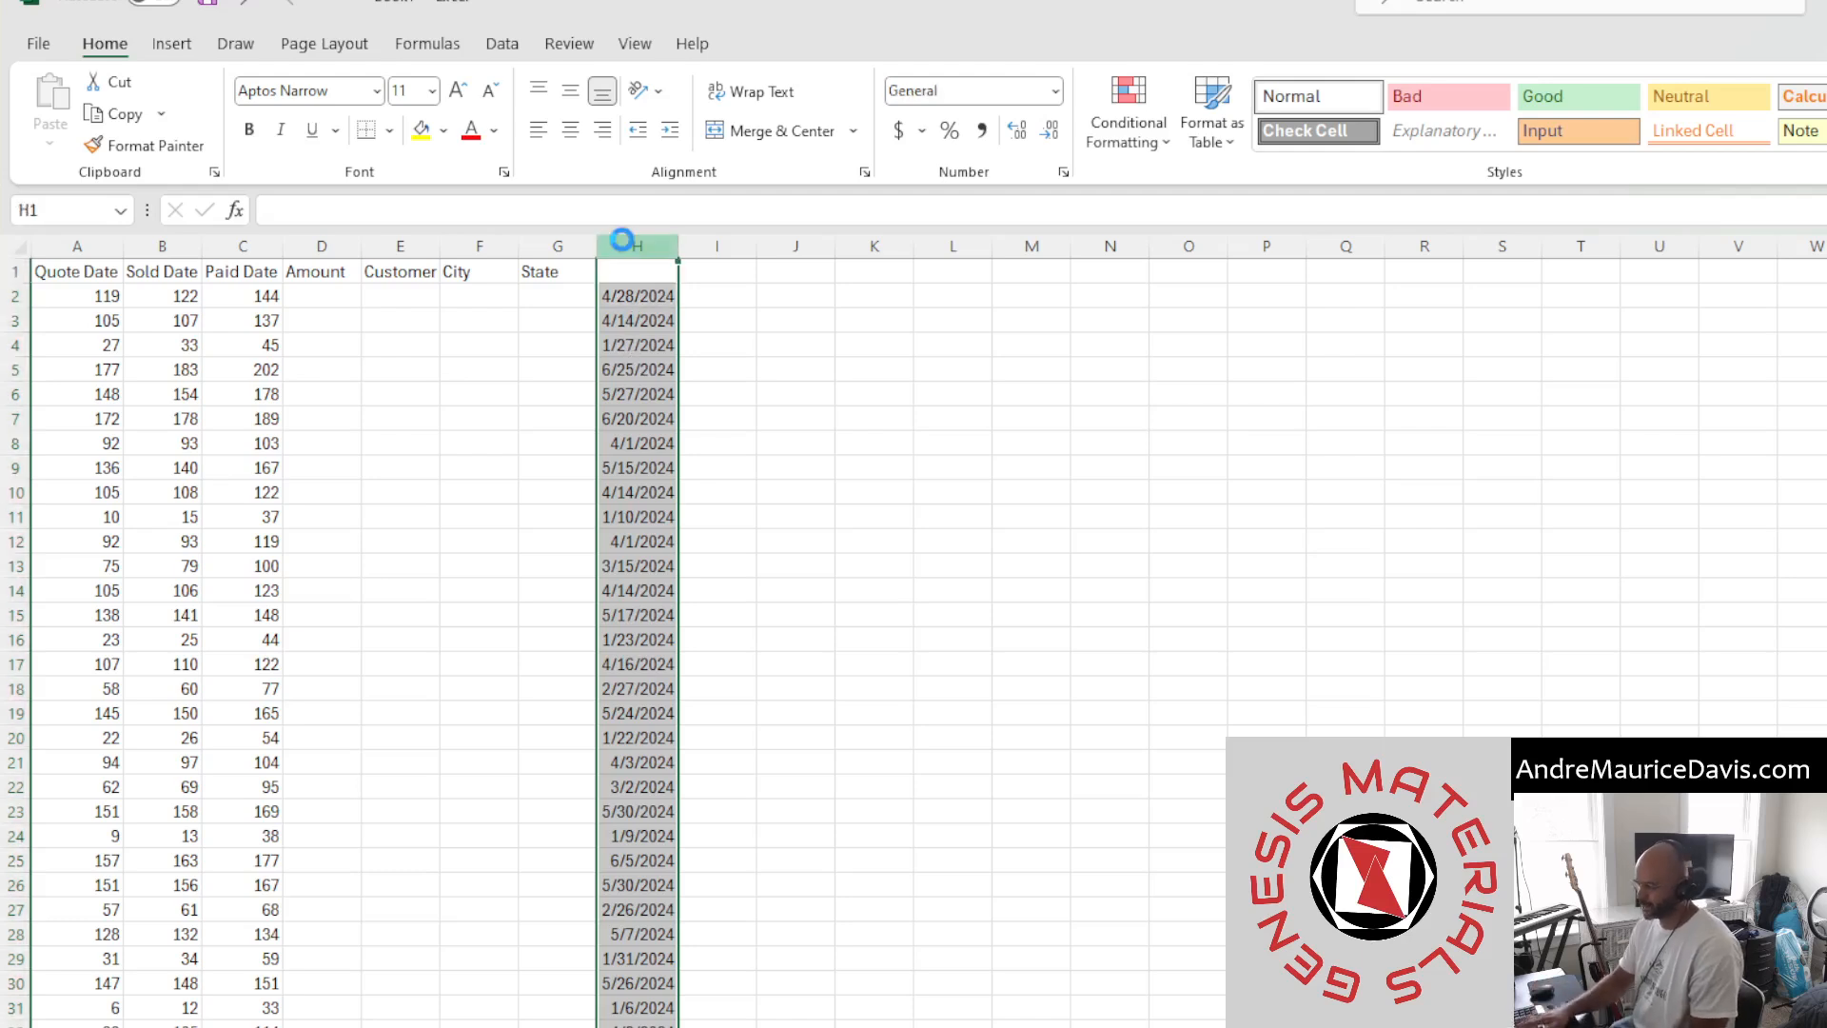
{"action": "left_click", "coordinate": [399, 541]}
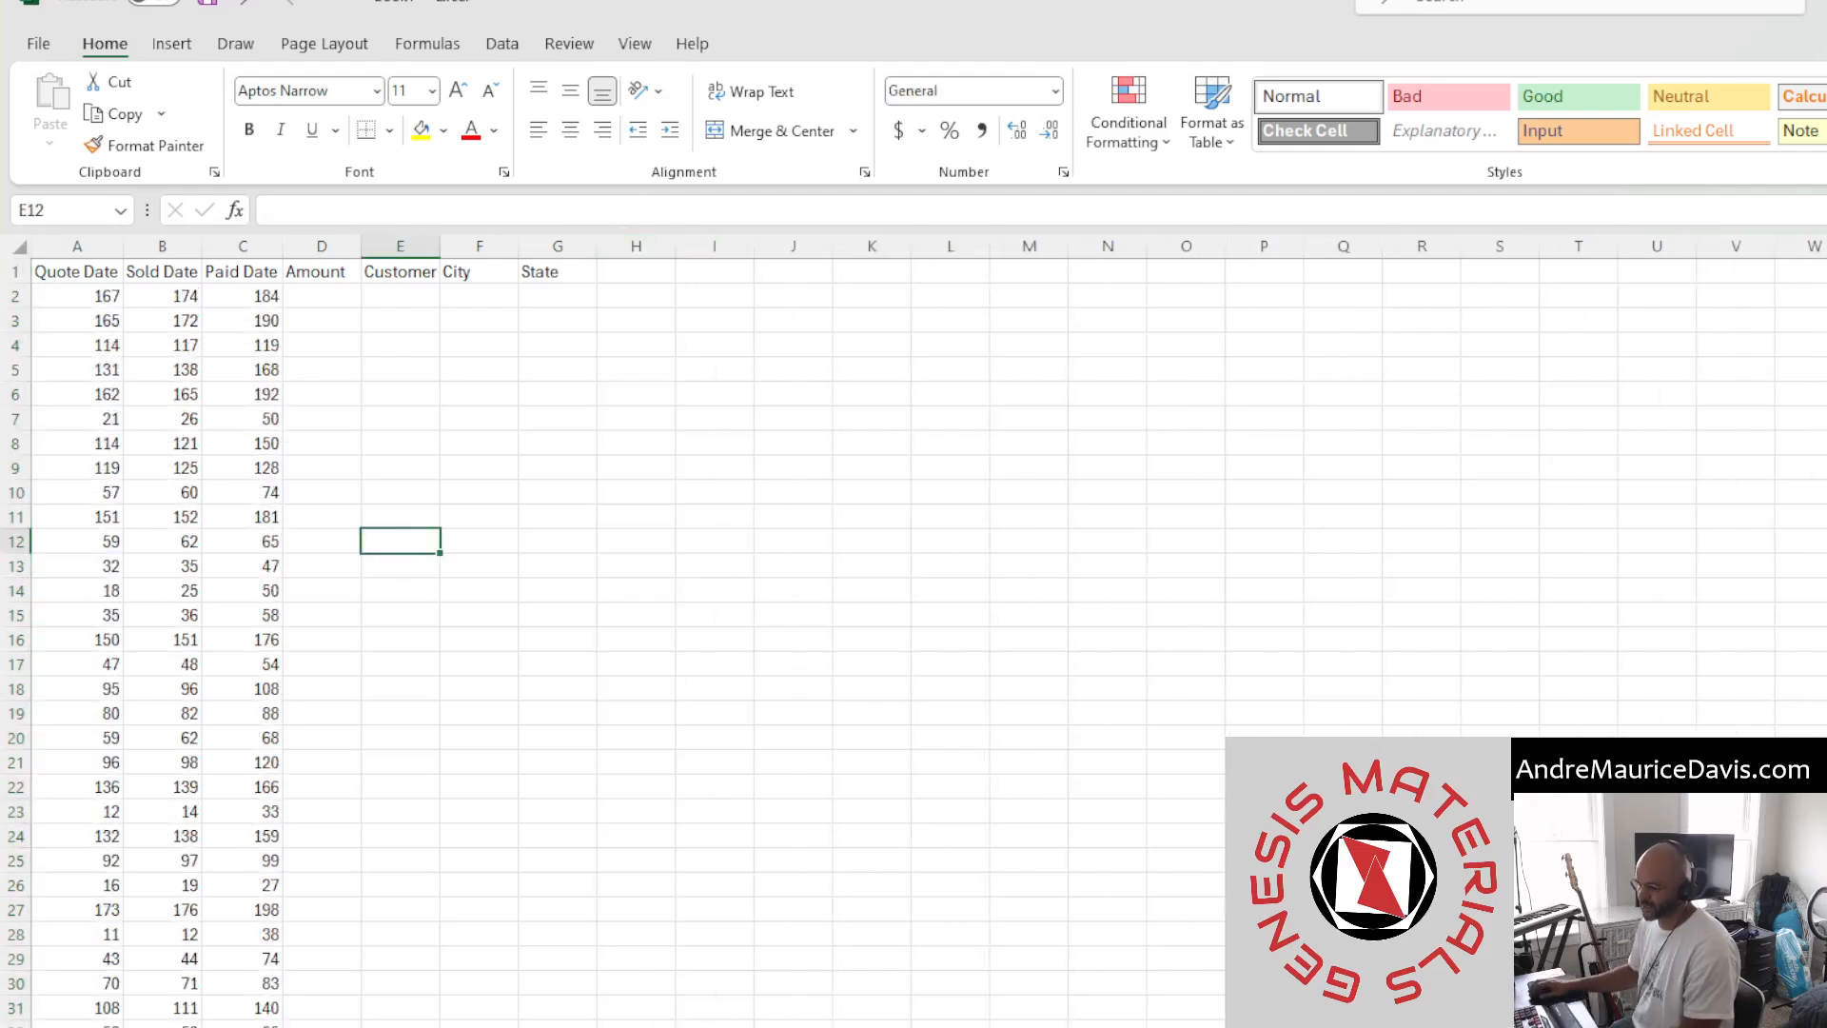
Change the A2 formula to =XLOOKUP(RANDBETWEEN(1,177),dateRange[Index],dateRange[Date]) and fill it down the Quote Date column
{"action": "left_click", "coordinate": [63, 281]}
{"action": "left_click", "coordinate": [73, 294]}
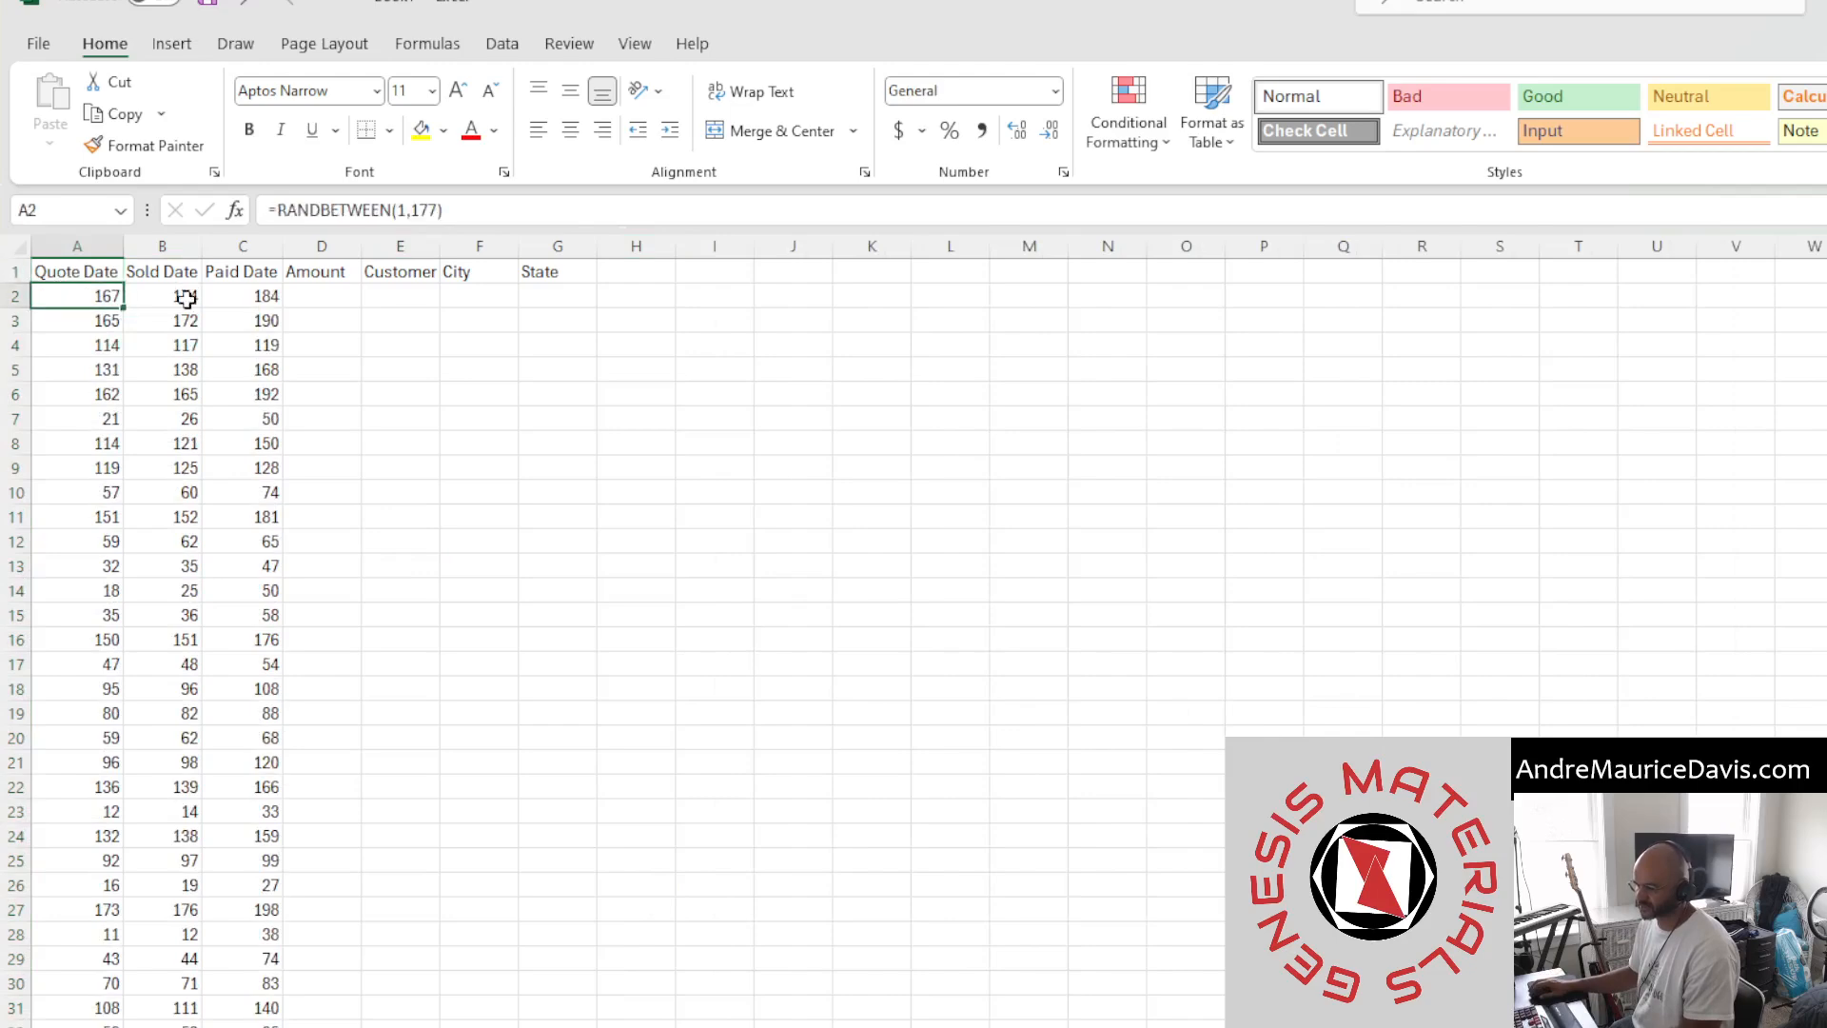
{"action": "left_click", "coordinate": [274, 205]}
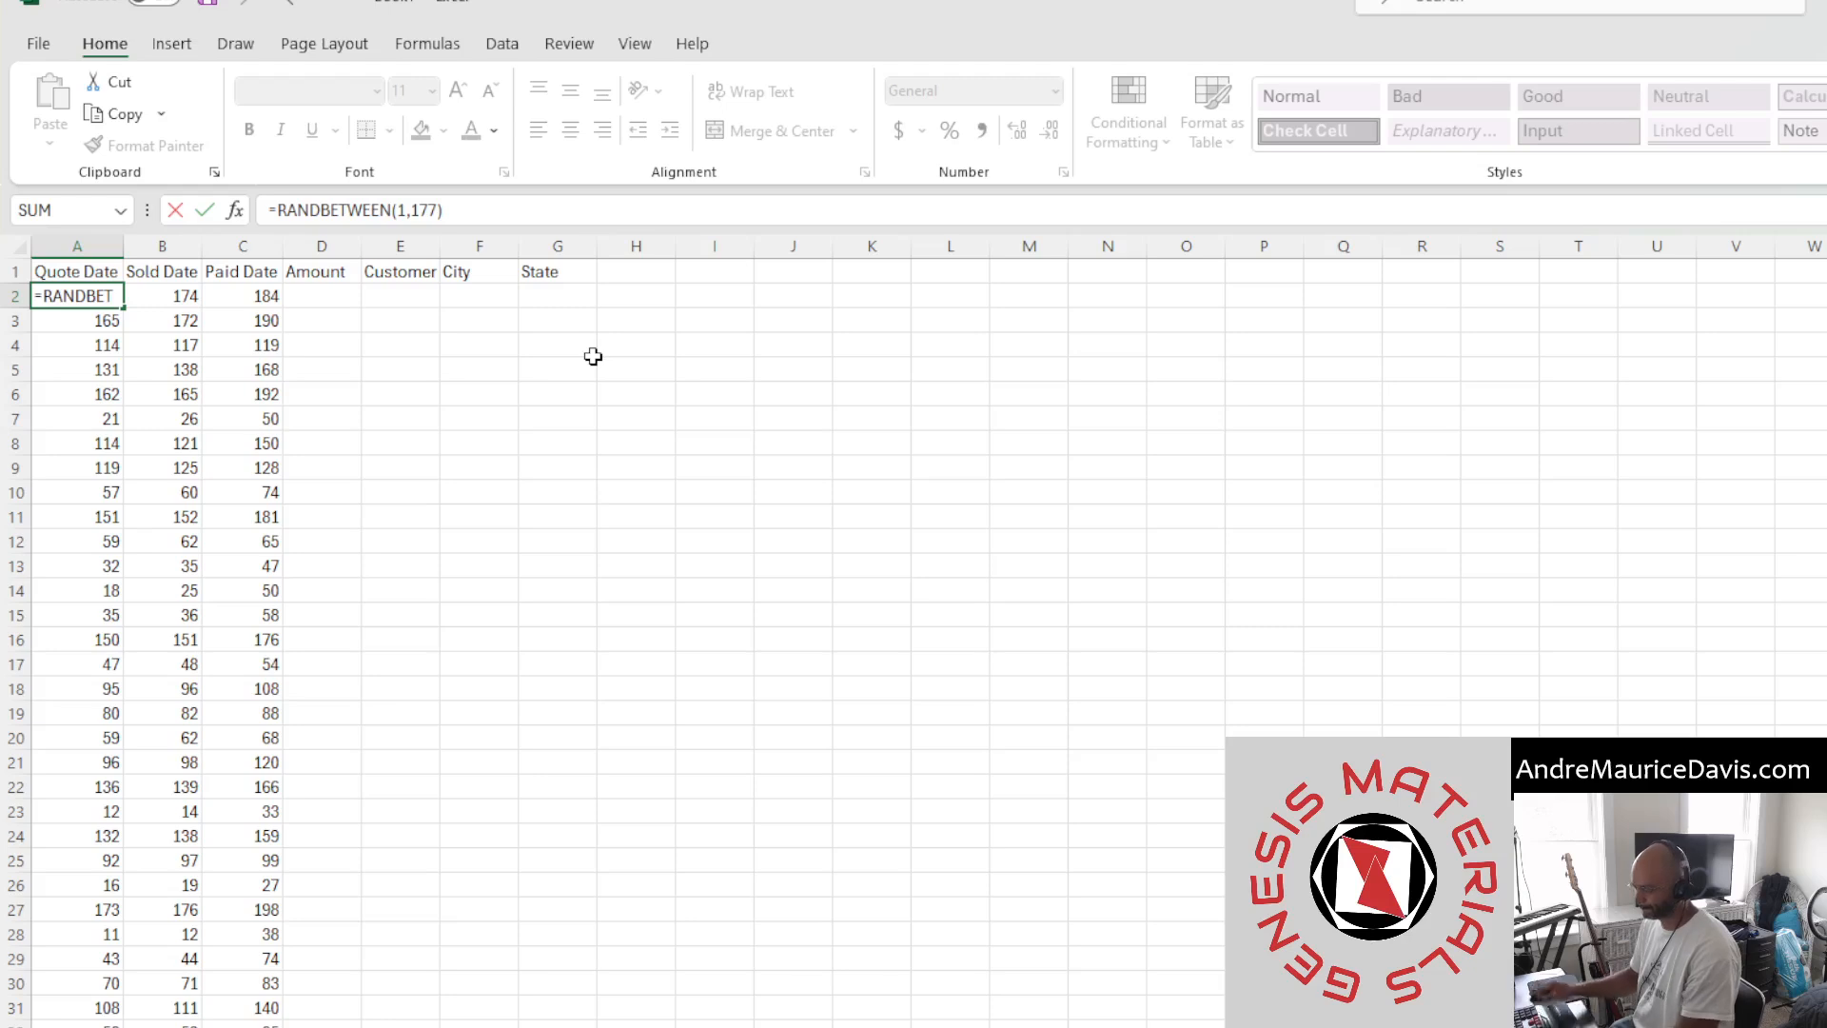
{"action": "type", "text": "XLOOKUP("}
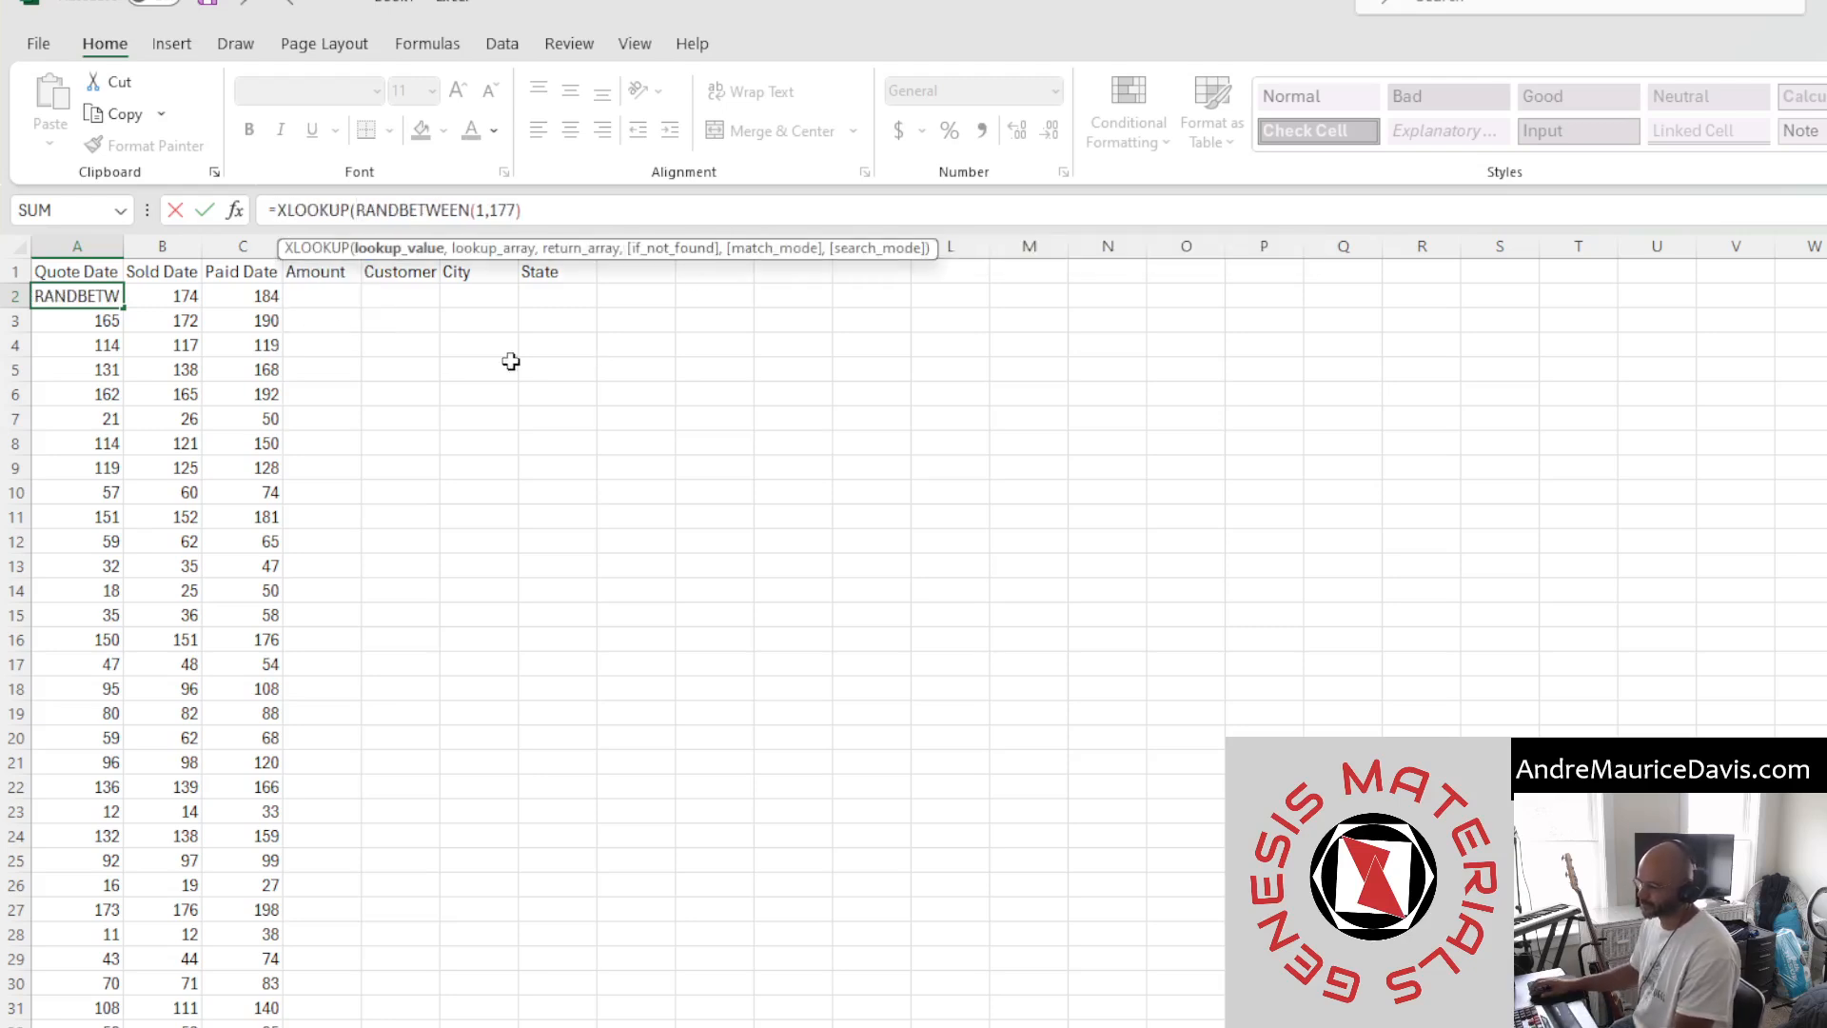
{"action": "left_click", "coordinate": [563, 215]}
{"action": "type", "text": ","}
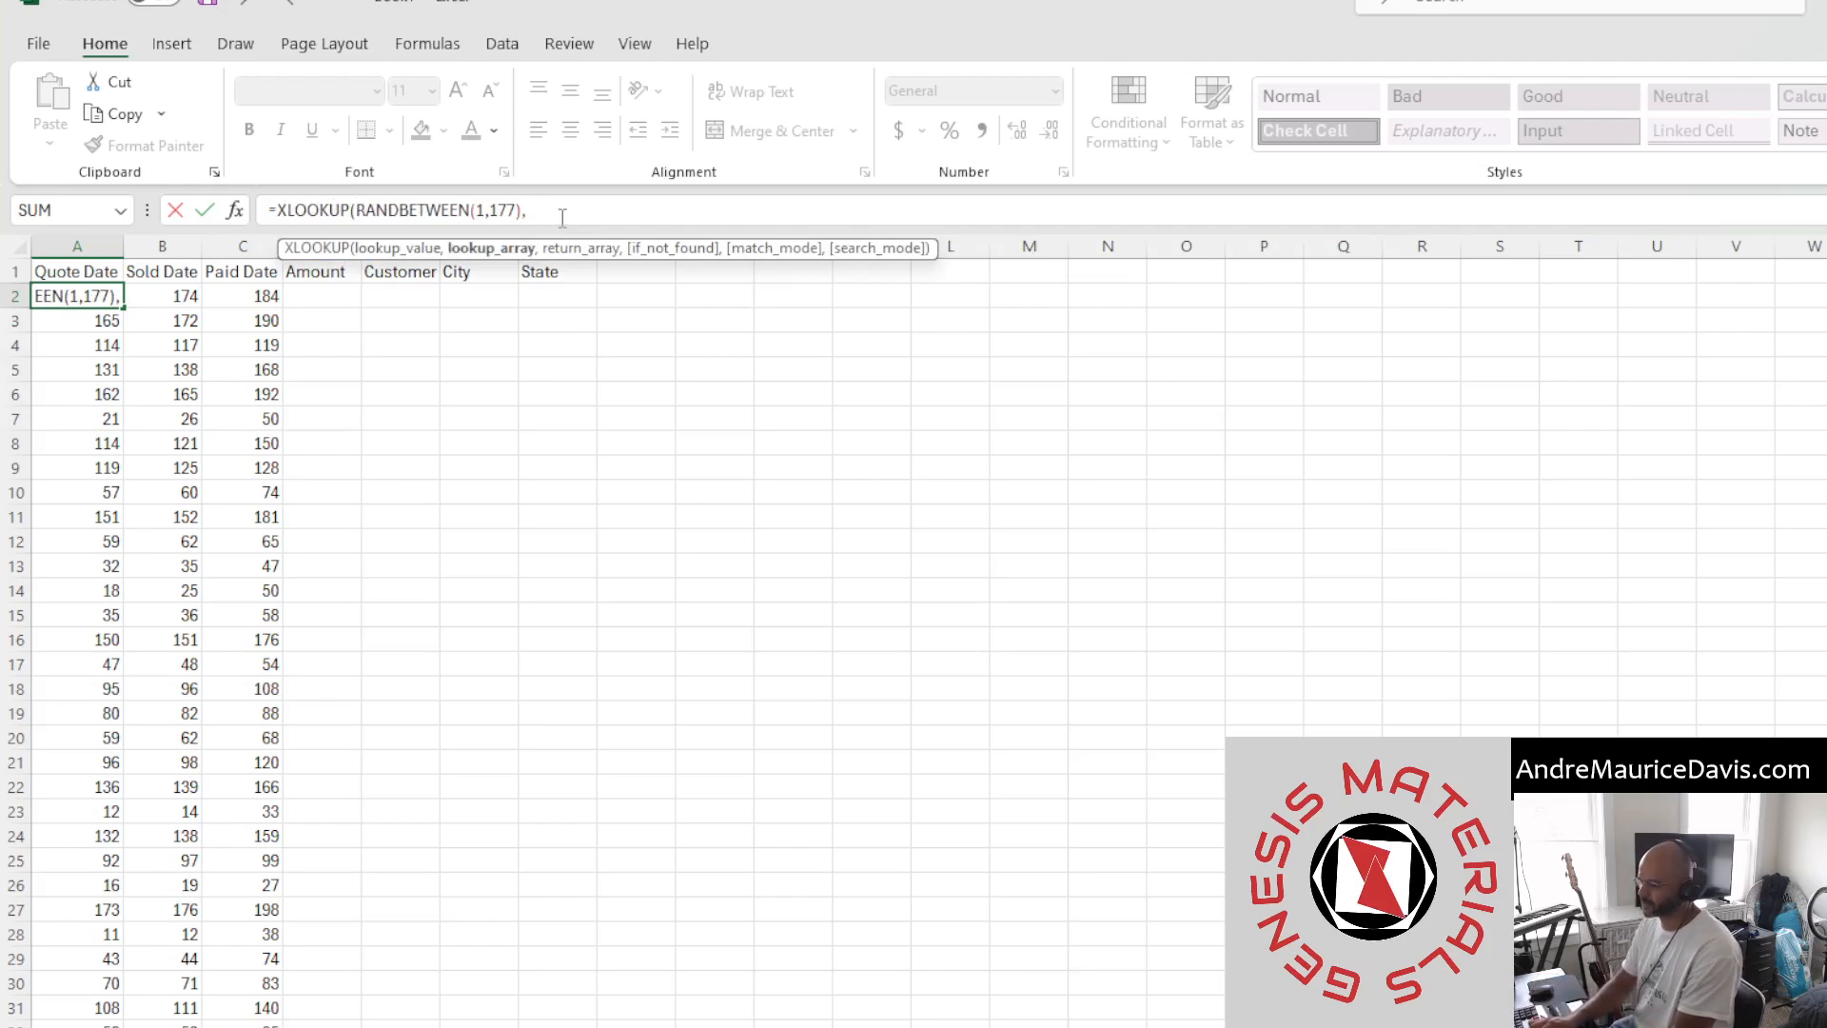
{"action": "type", "text": "date"}
{"action": "key", "text": "Down"}
{"action": "key", "text": "Tab"}
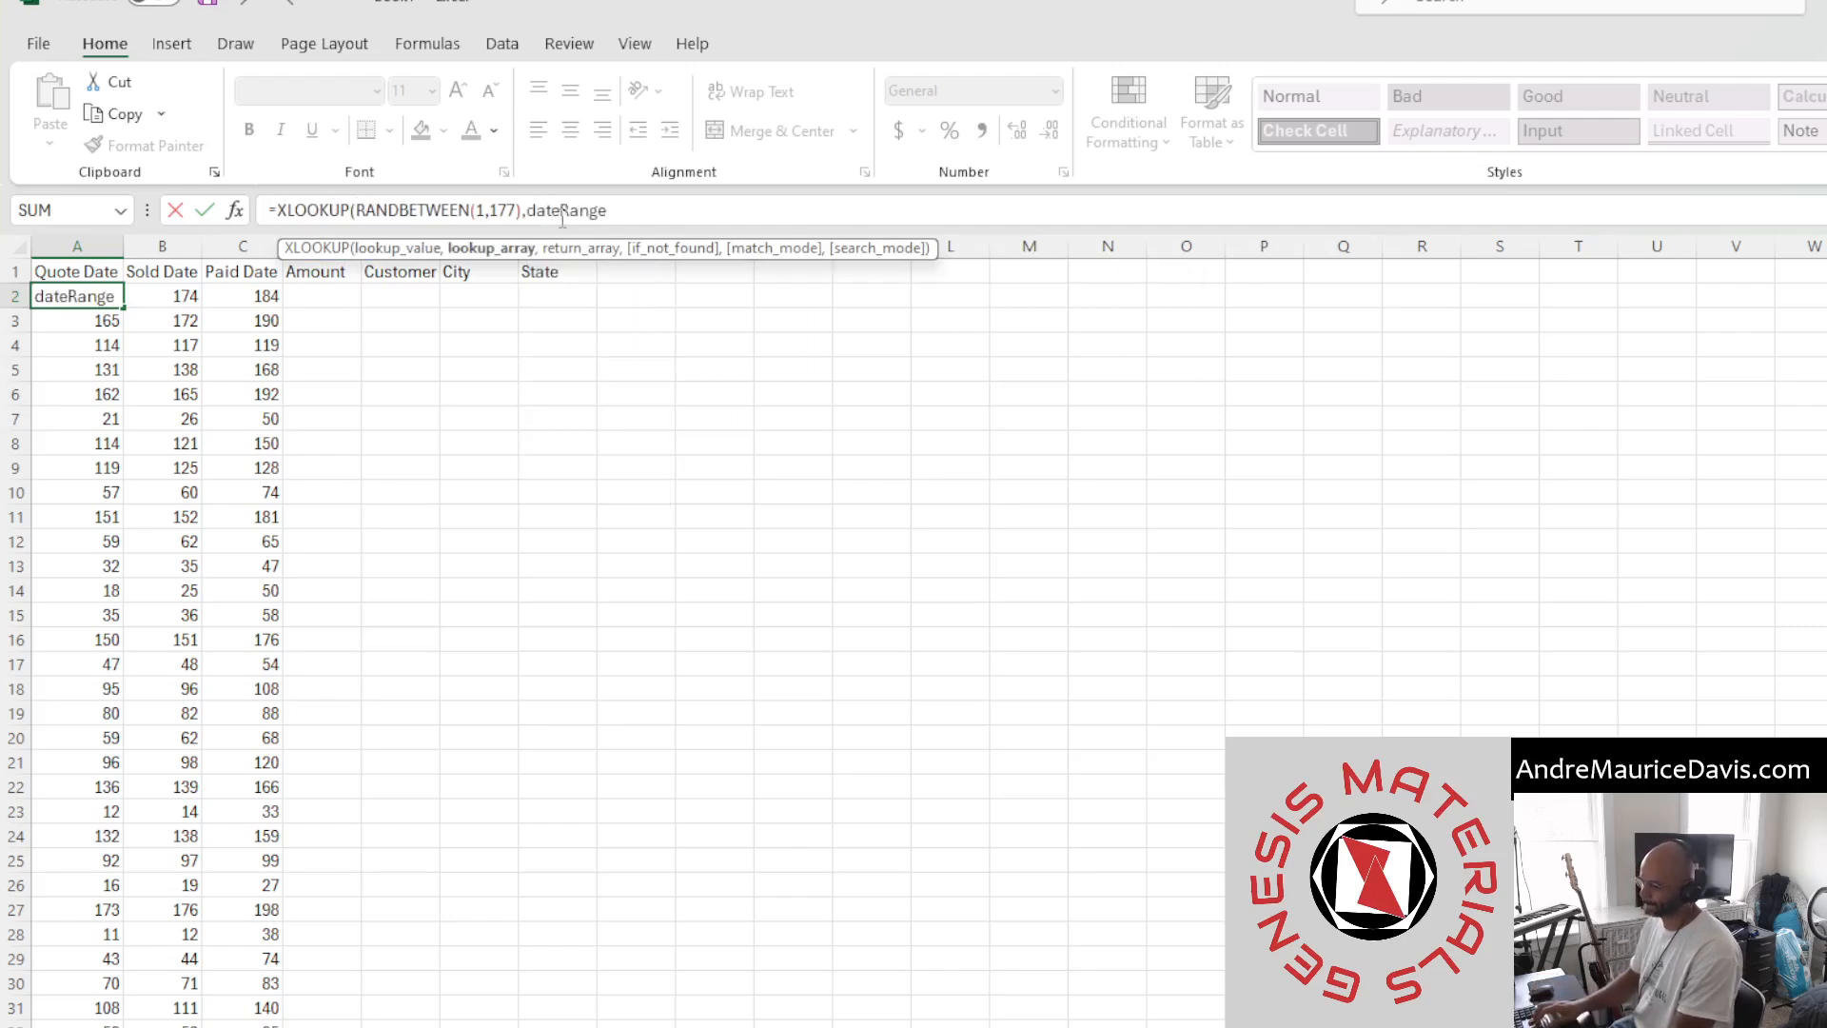
{"action": "type", "text": "[In"}
{"action": "key", "text": "Tab"}
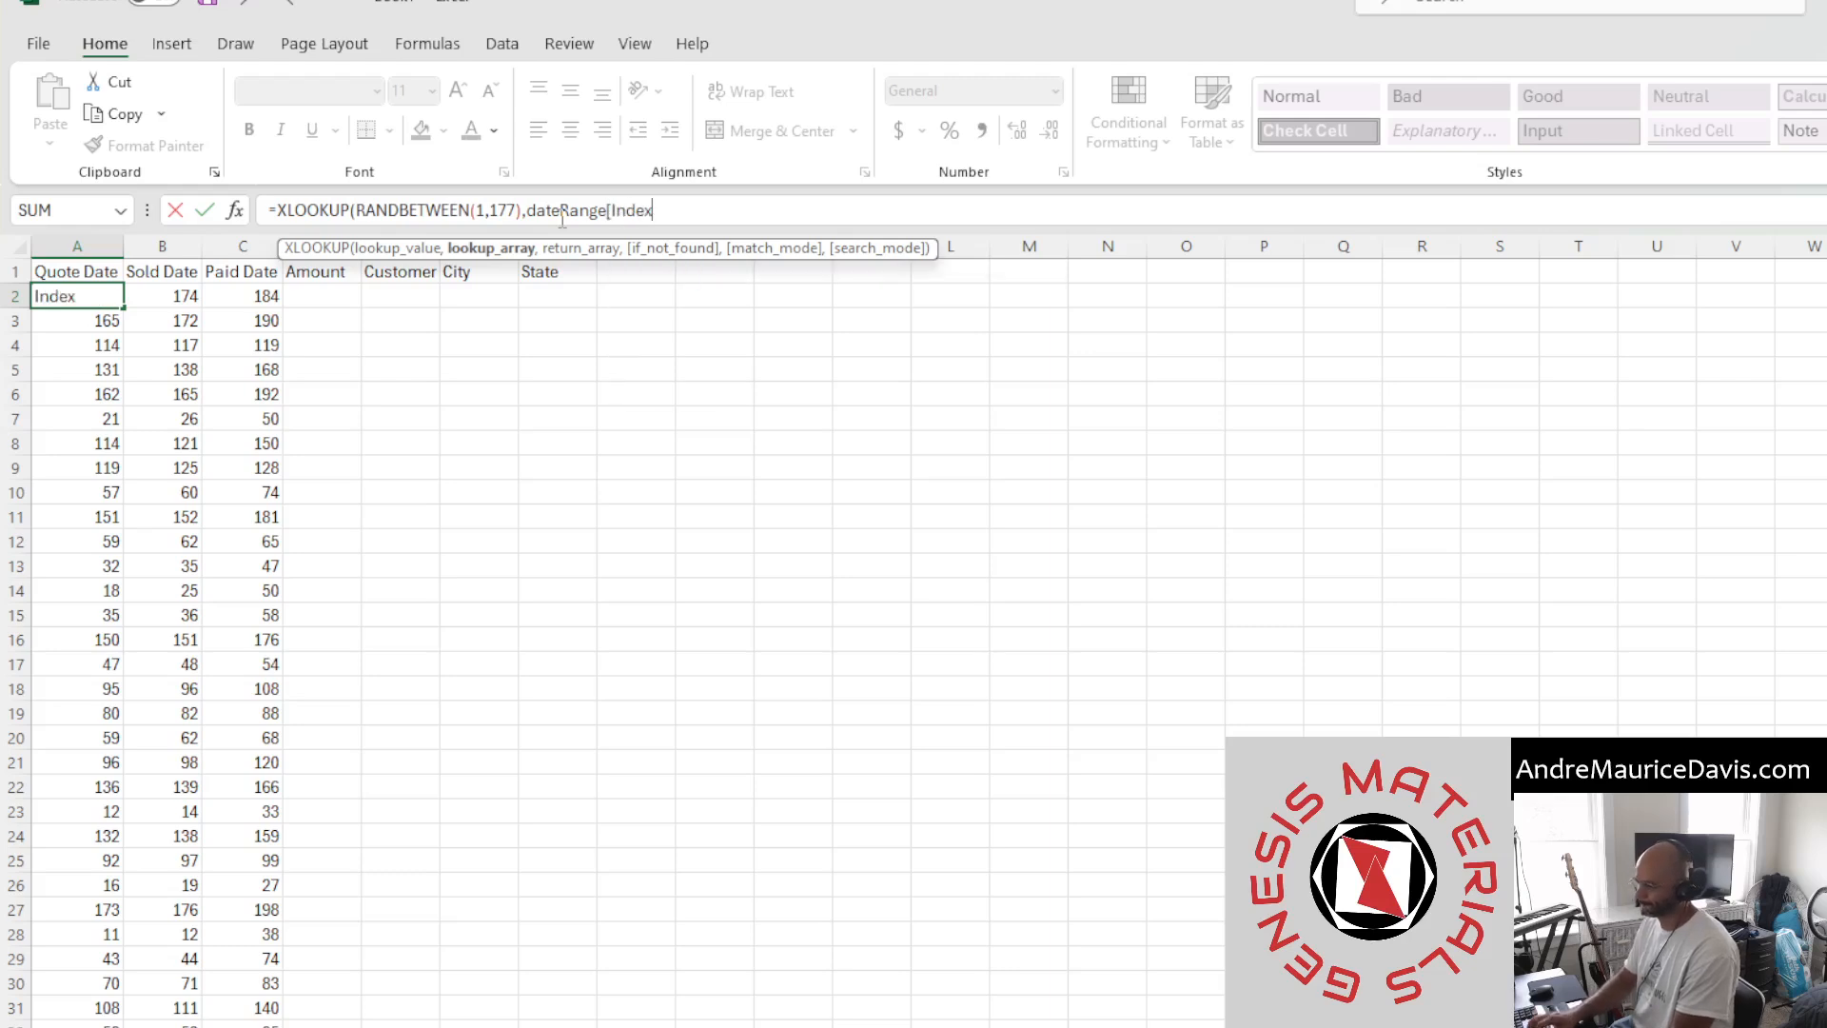
{"action": "type", "text": "],"}
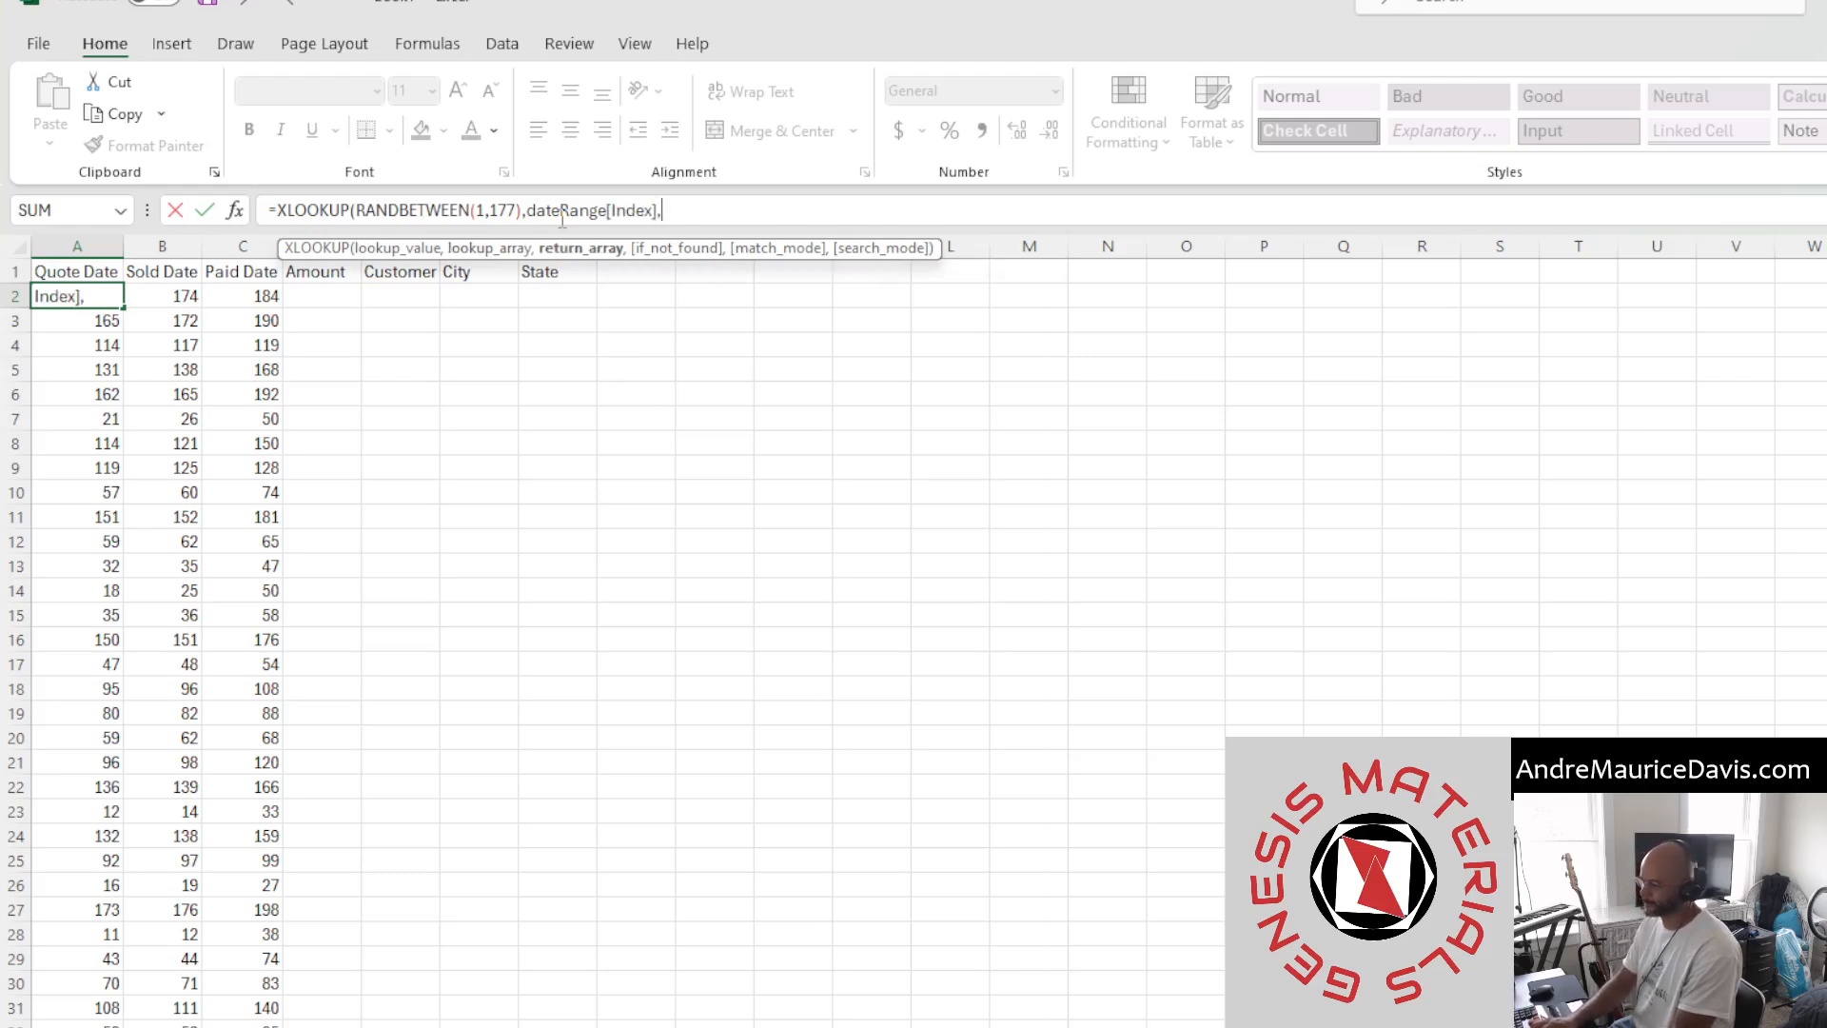
{"action": "type", "text": "da"}
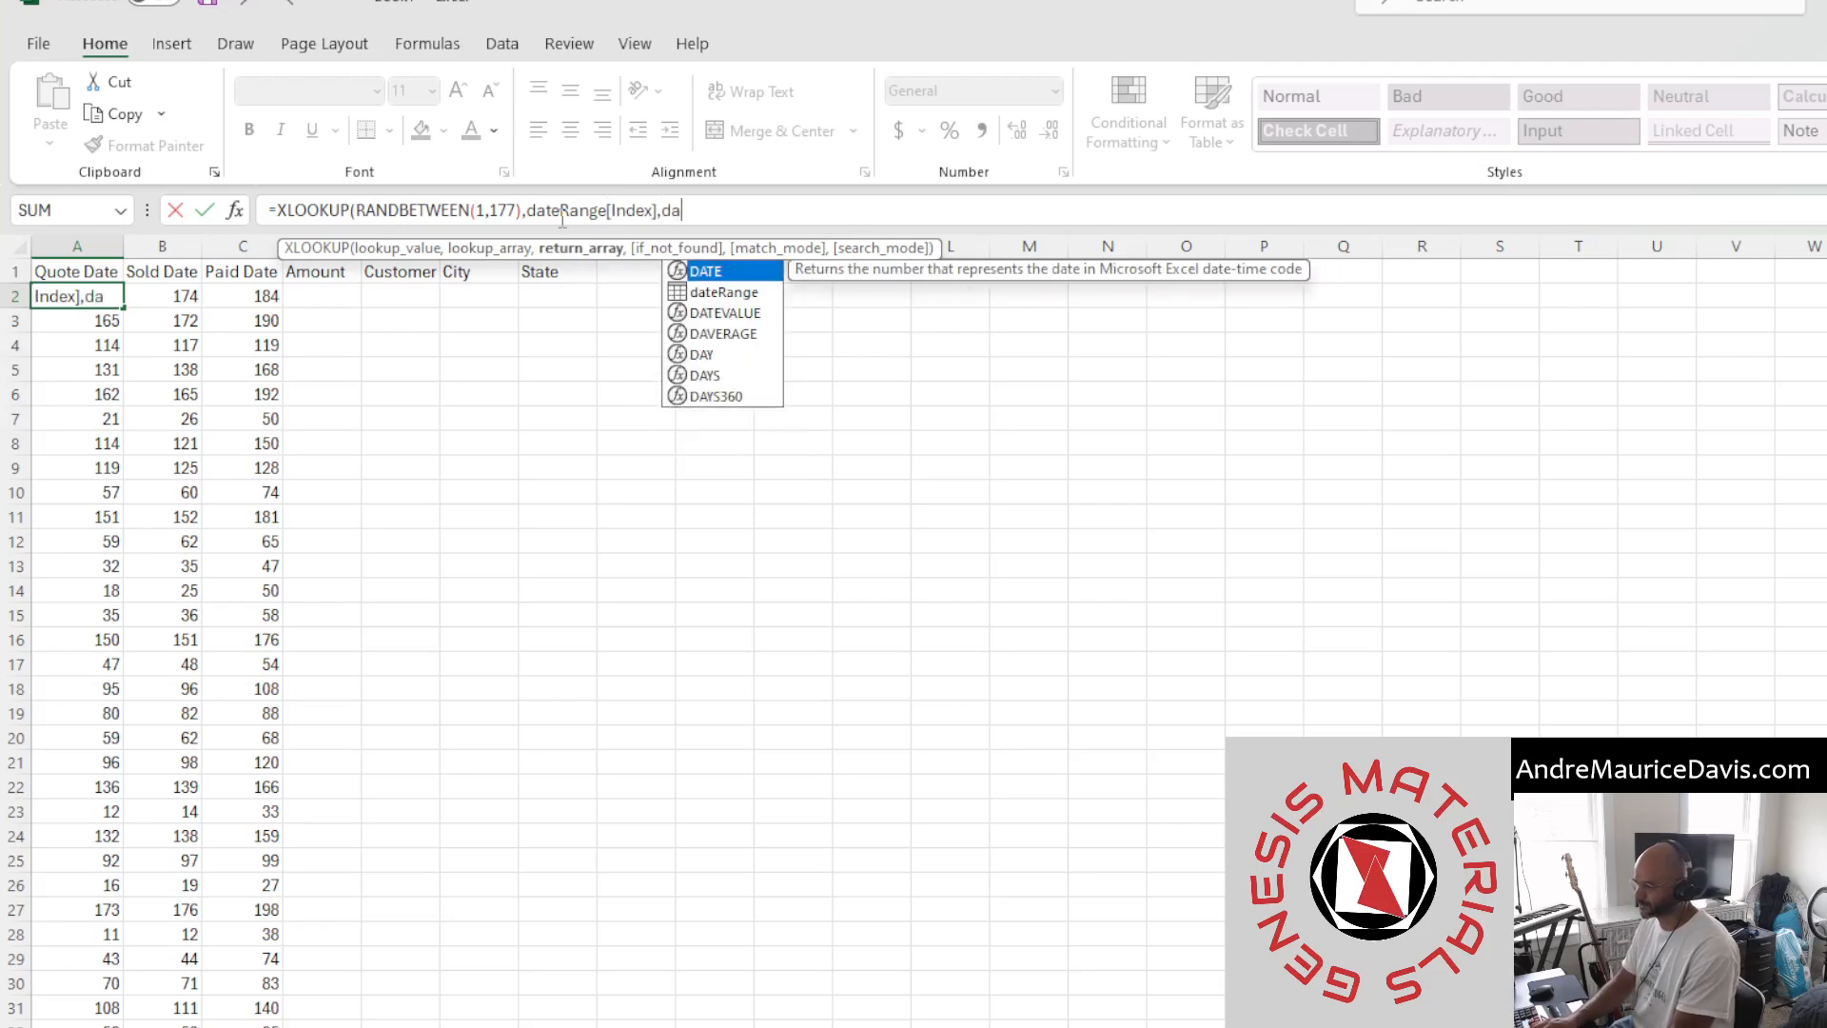
{"action": "type", "text": "teRange"}
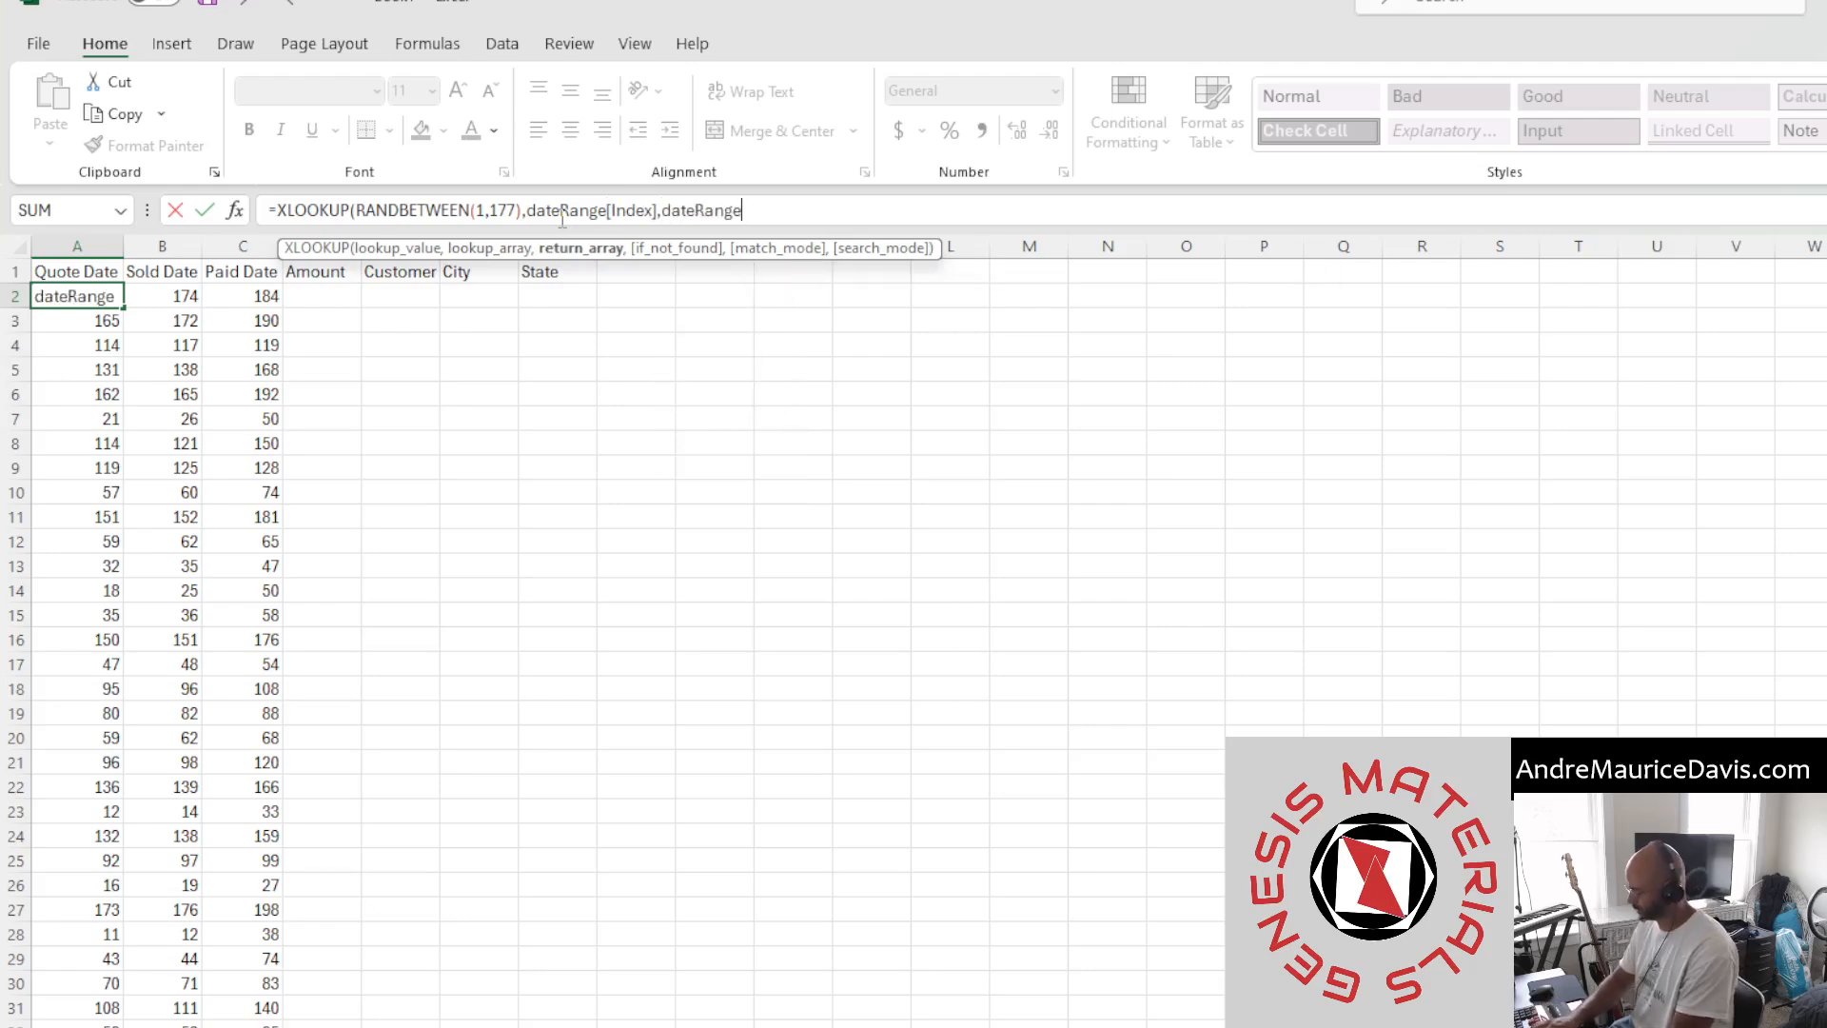
{"action": "type", "text": "[Date"}
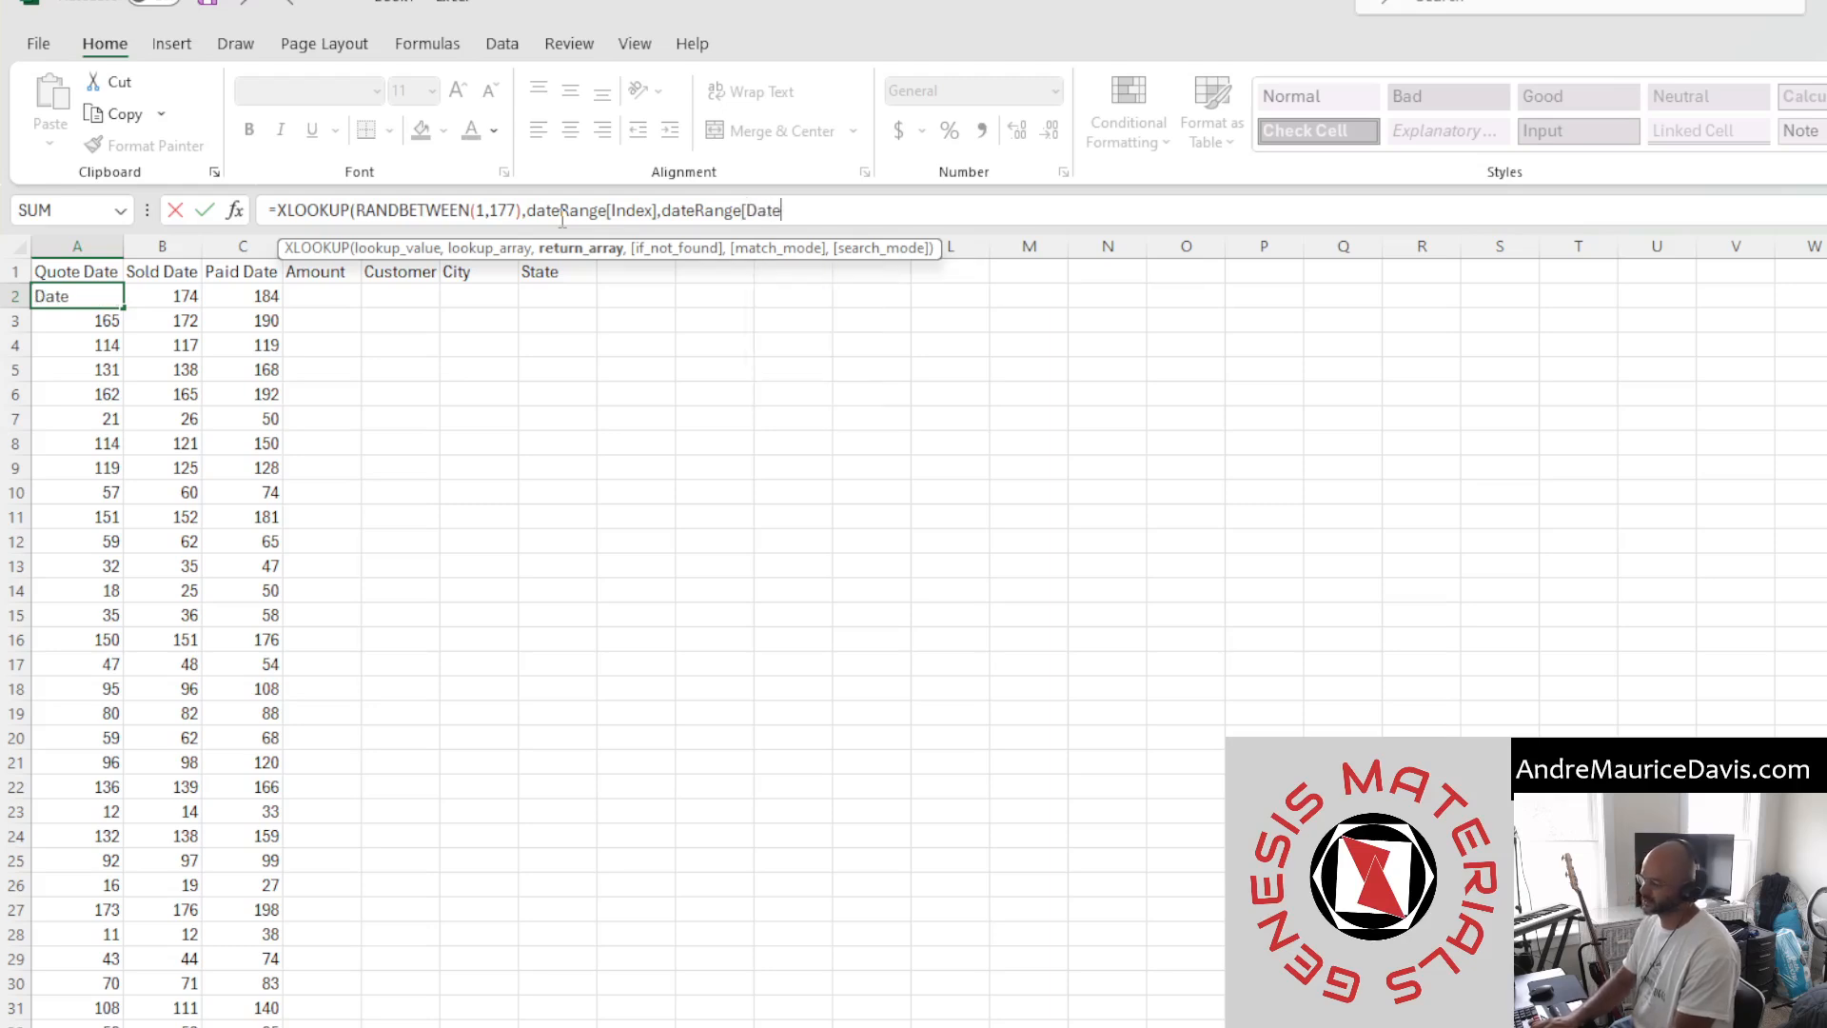
{"action": "type", "text": "]"}
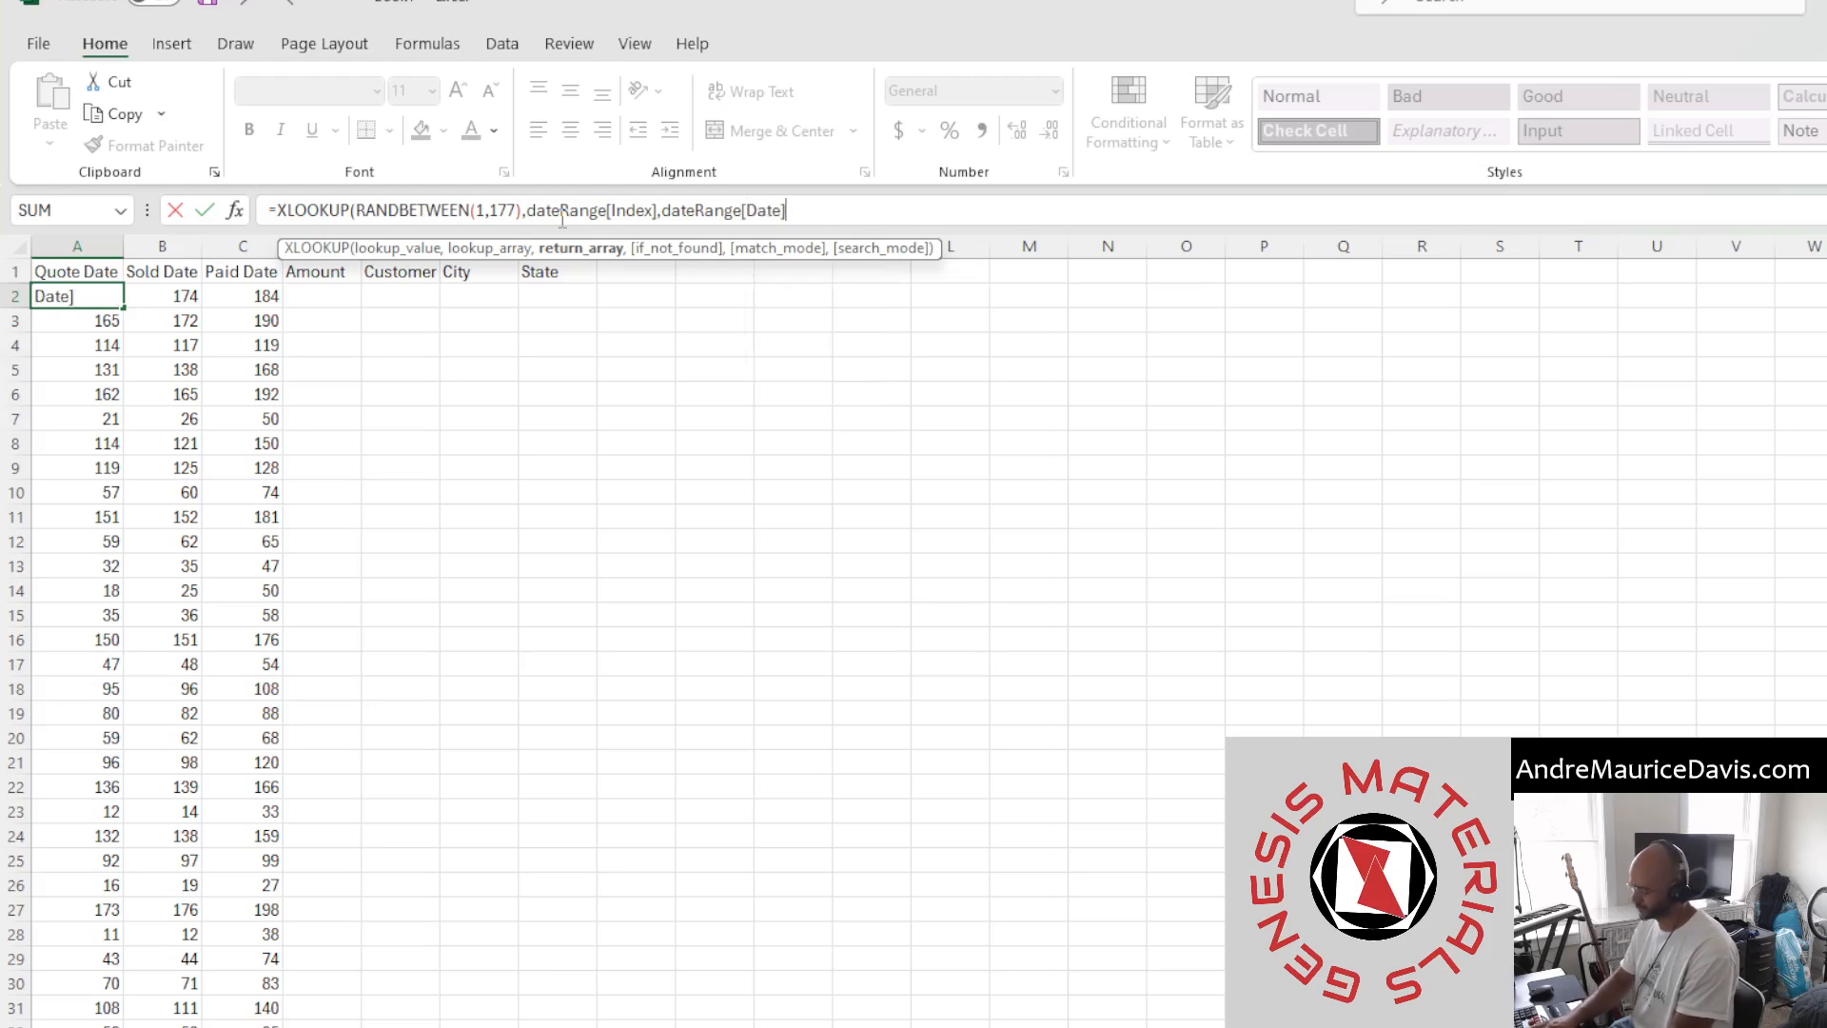
{"action": "key", "text": "Return"}
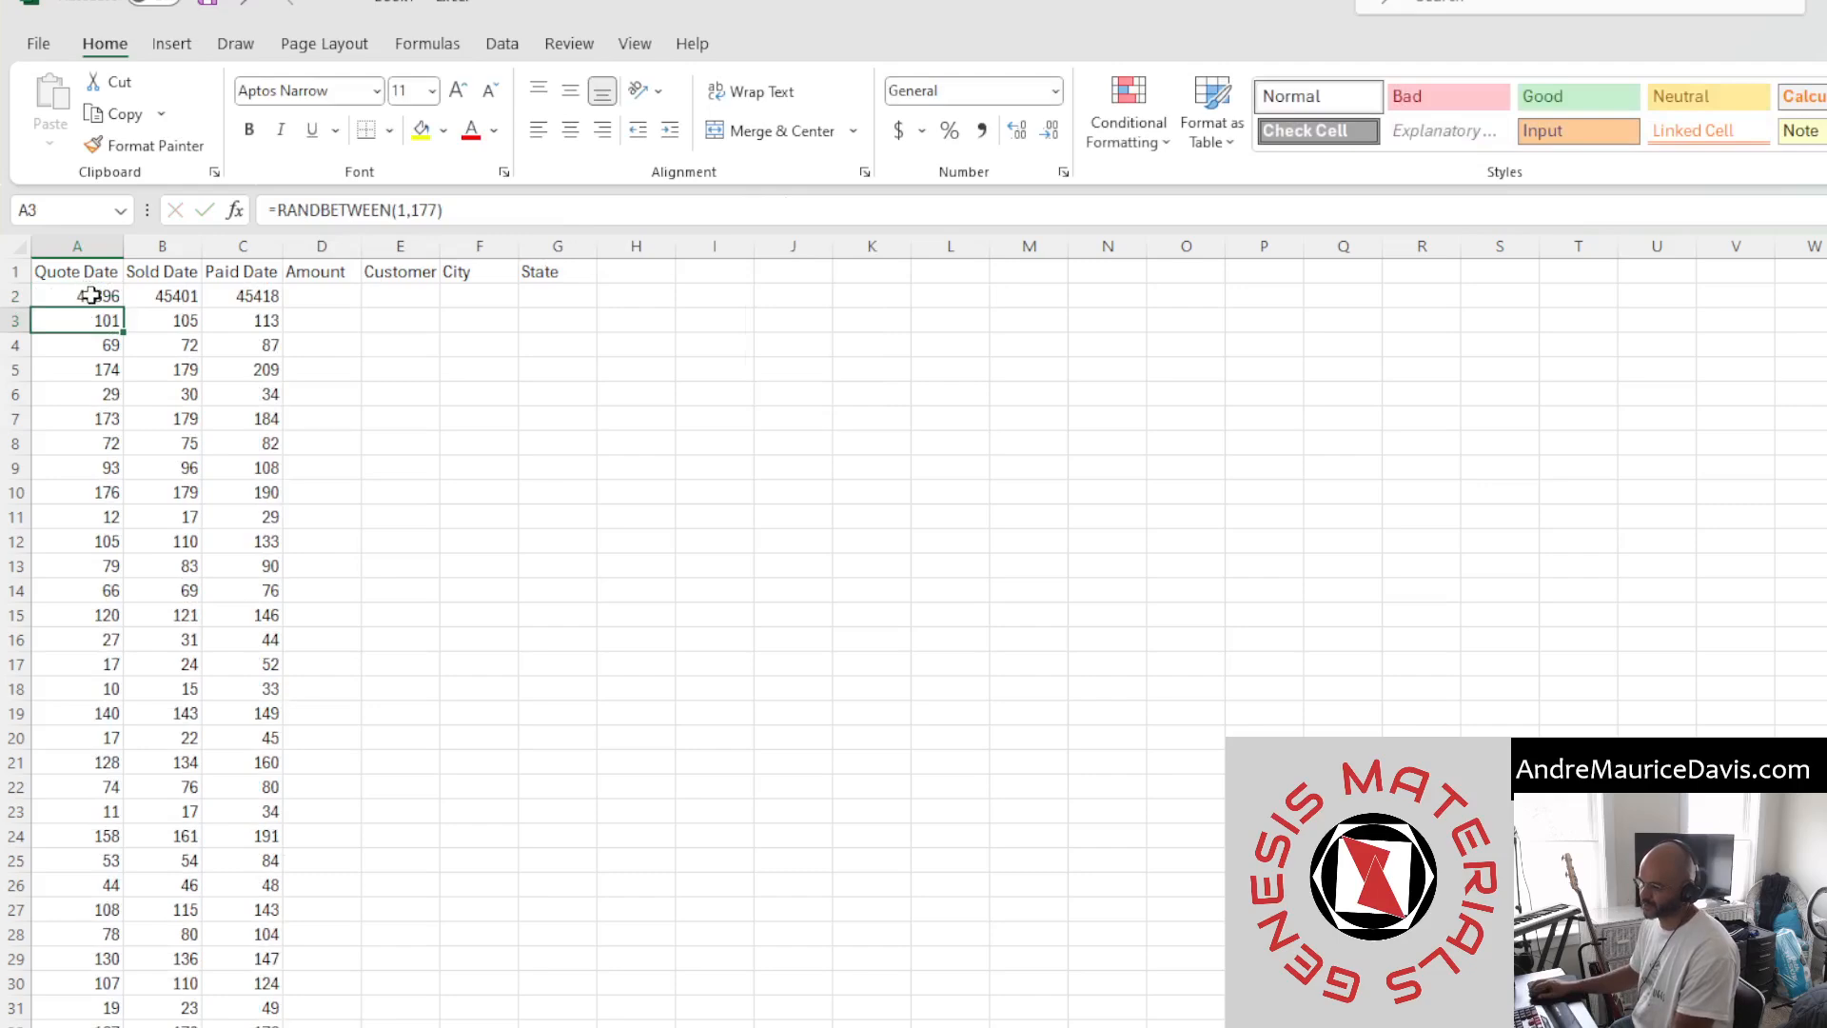
{"action": "left_click", "coordinate": [107, 299]}
{"action": "double_click", "coordinate": [123, 305]}
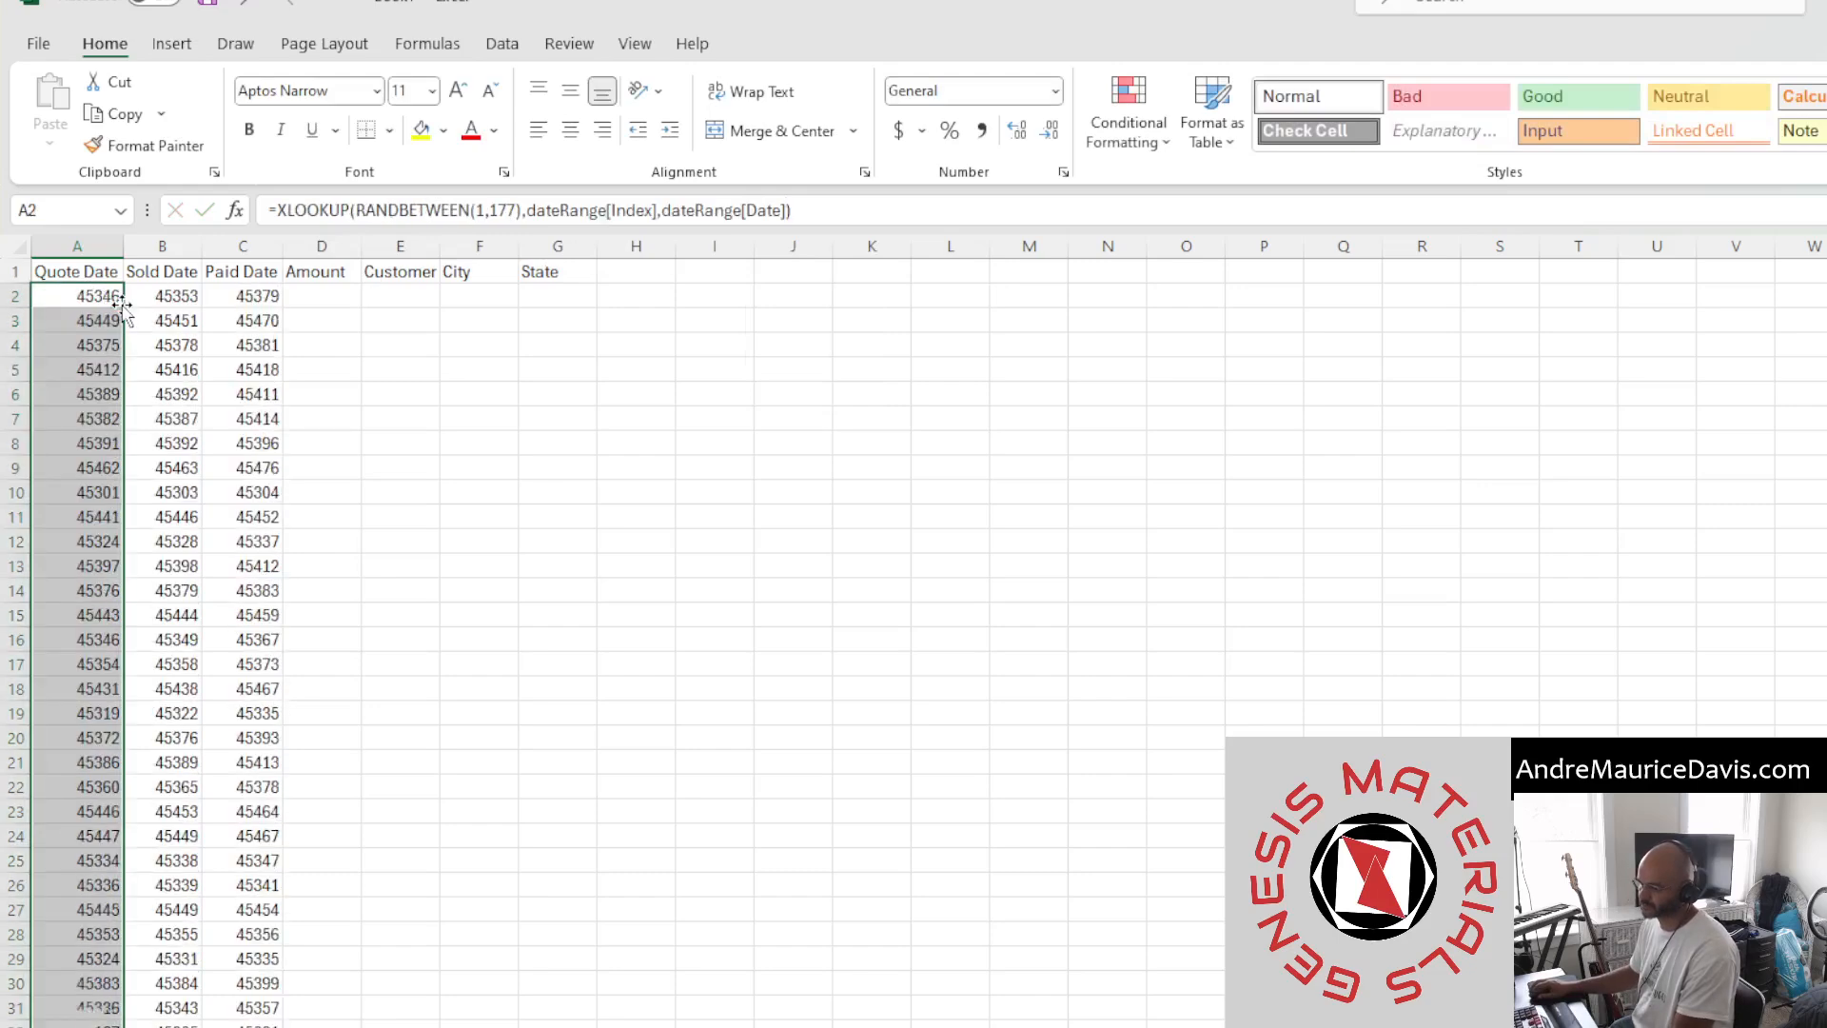
Fill the row 2 formulas of columns A to C down the data rows and format the three date columns as Short Date
{"action": "left_click", "coordinate": [257, 300], "text": "shift"}
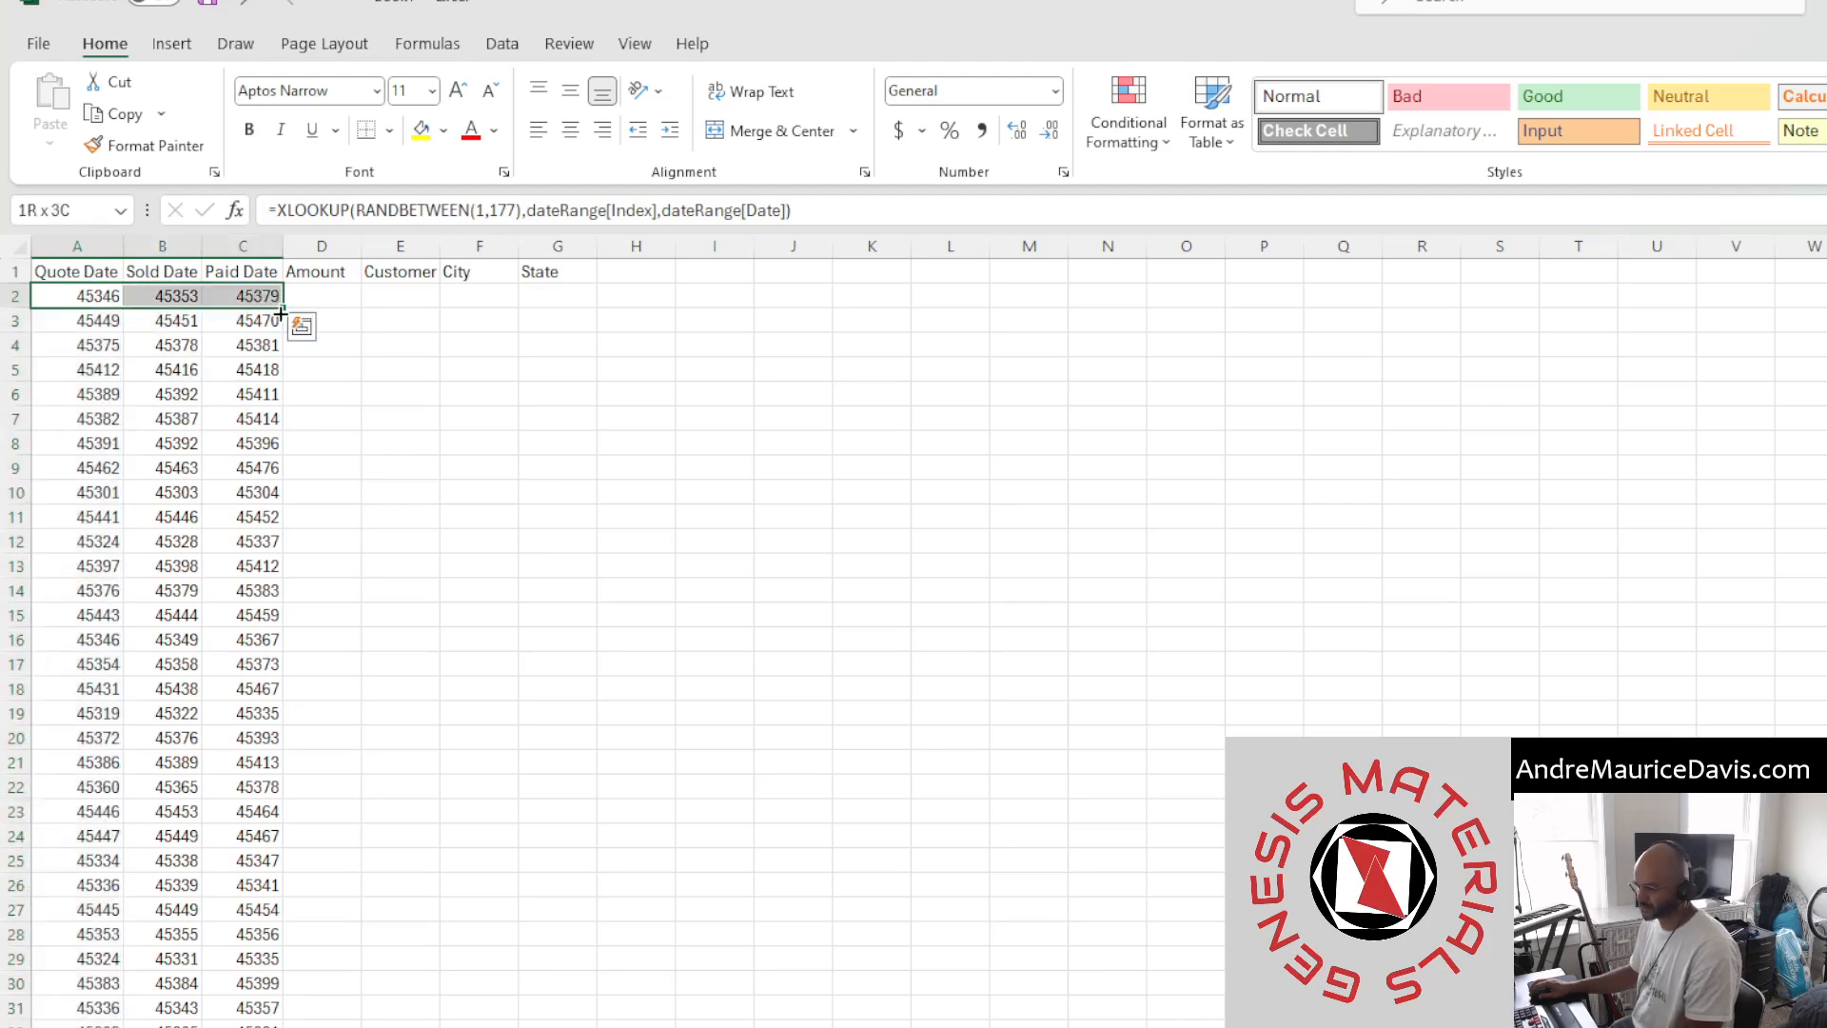
{"action": "double_click", "coordinate": [281, 311]}
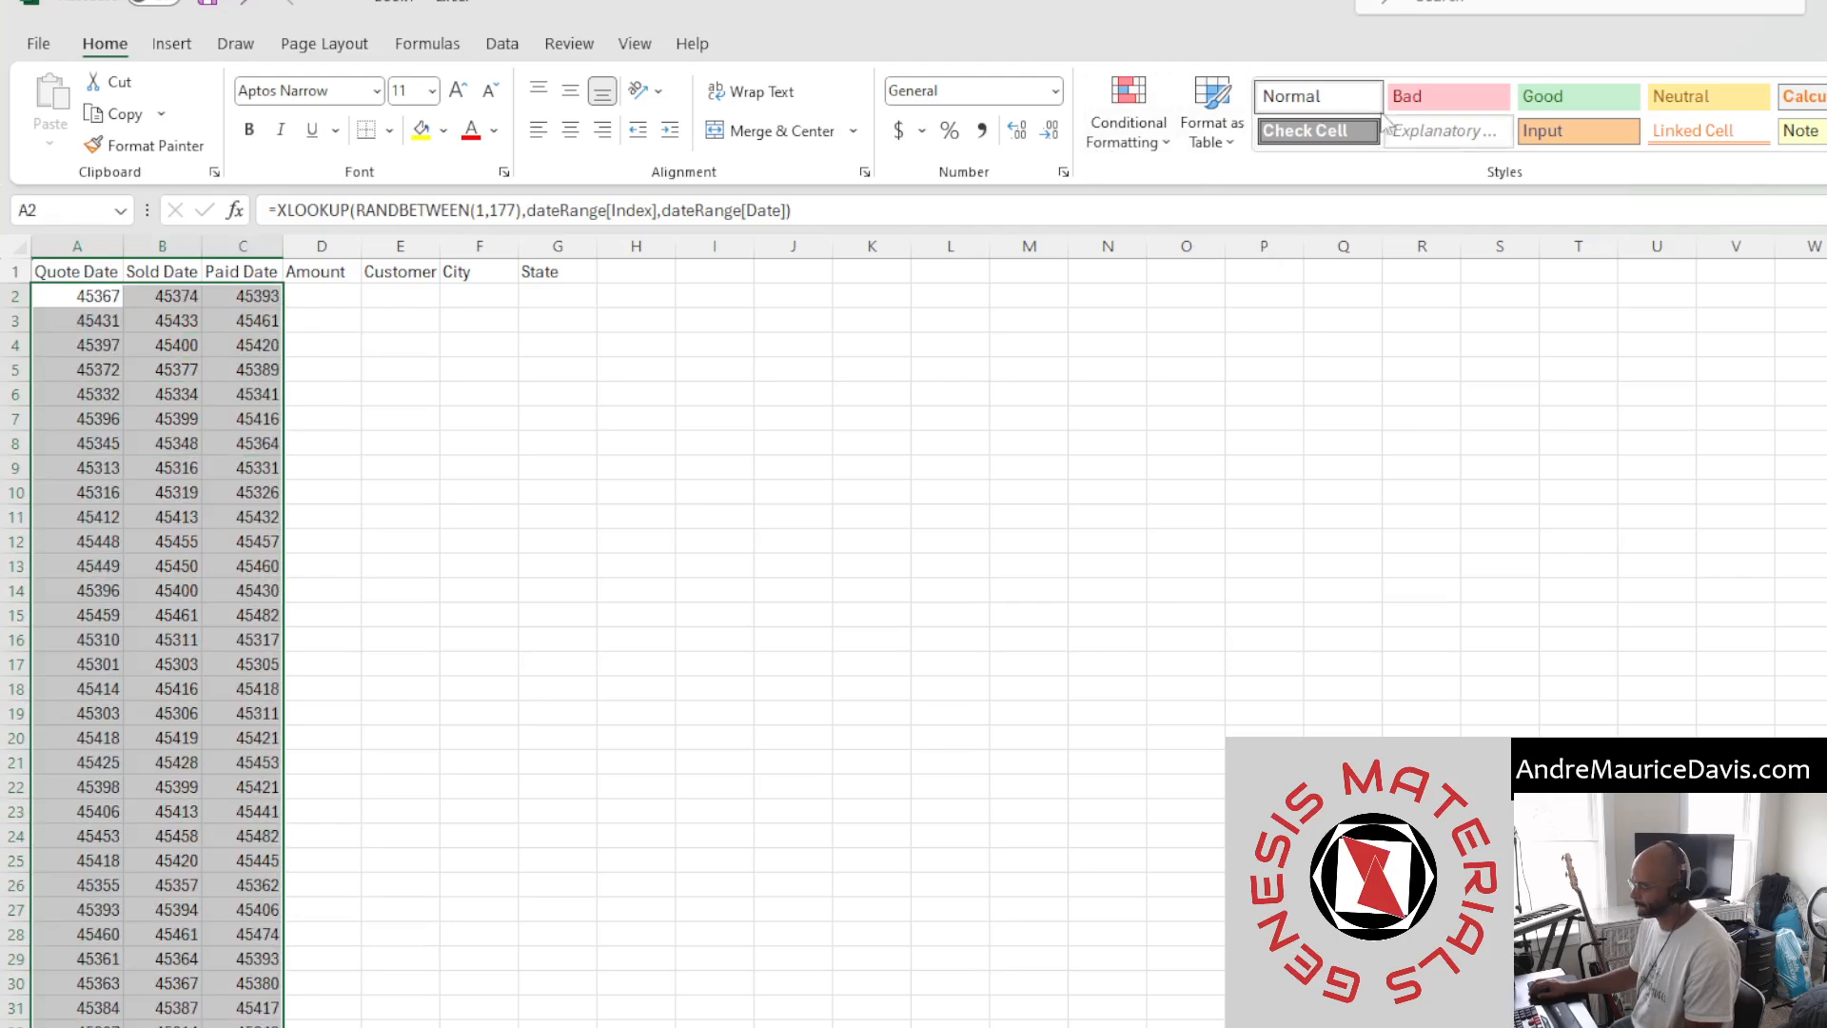
{"action": "left_click", "coordinate": [1056, 91]}
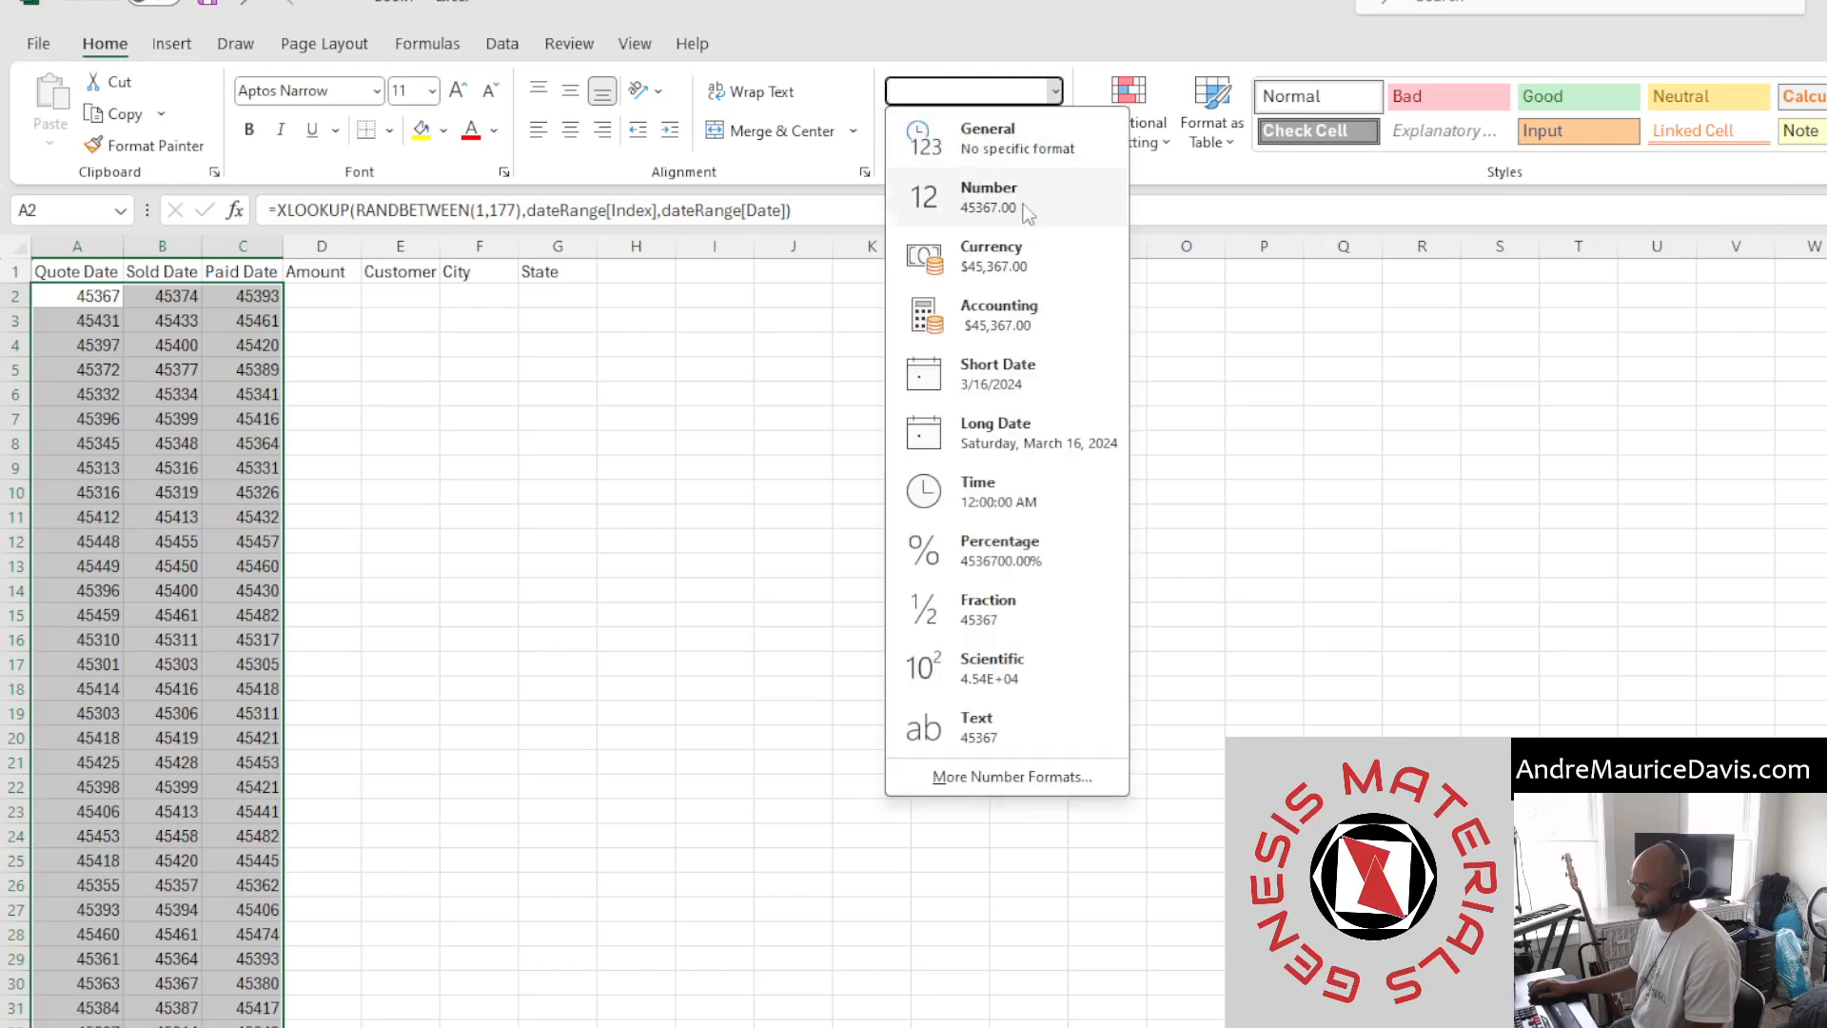
{"action": "left_click", "coordinate": [977, 376]}
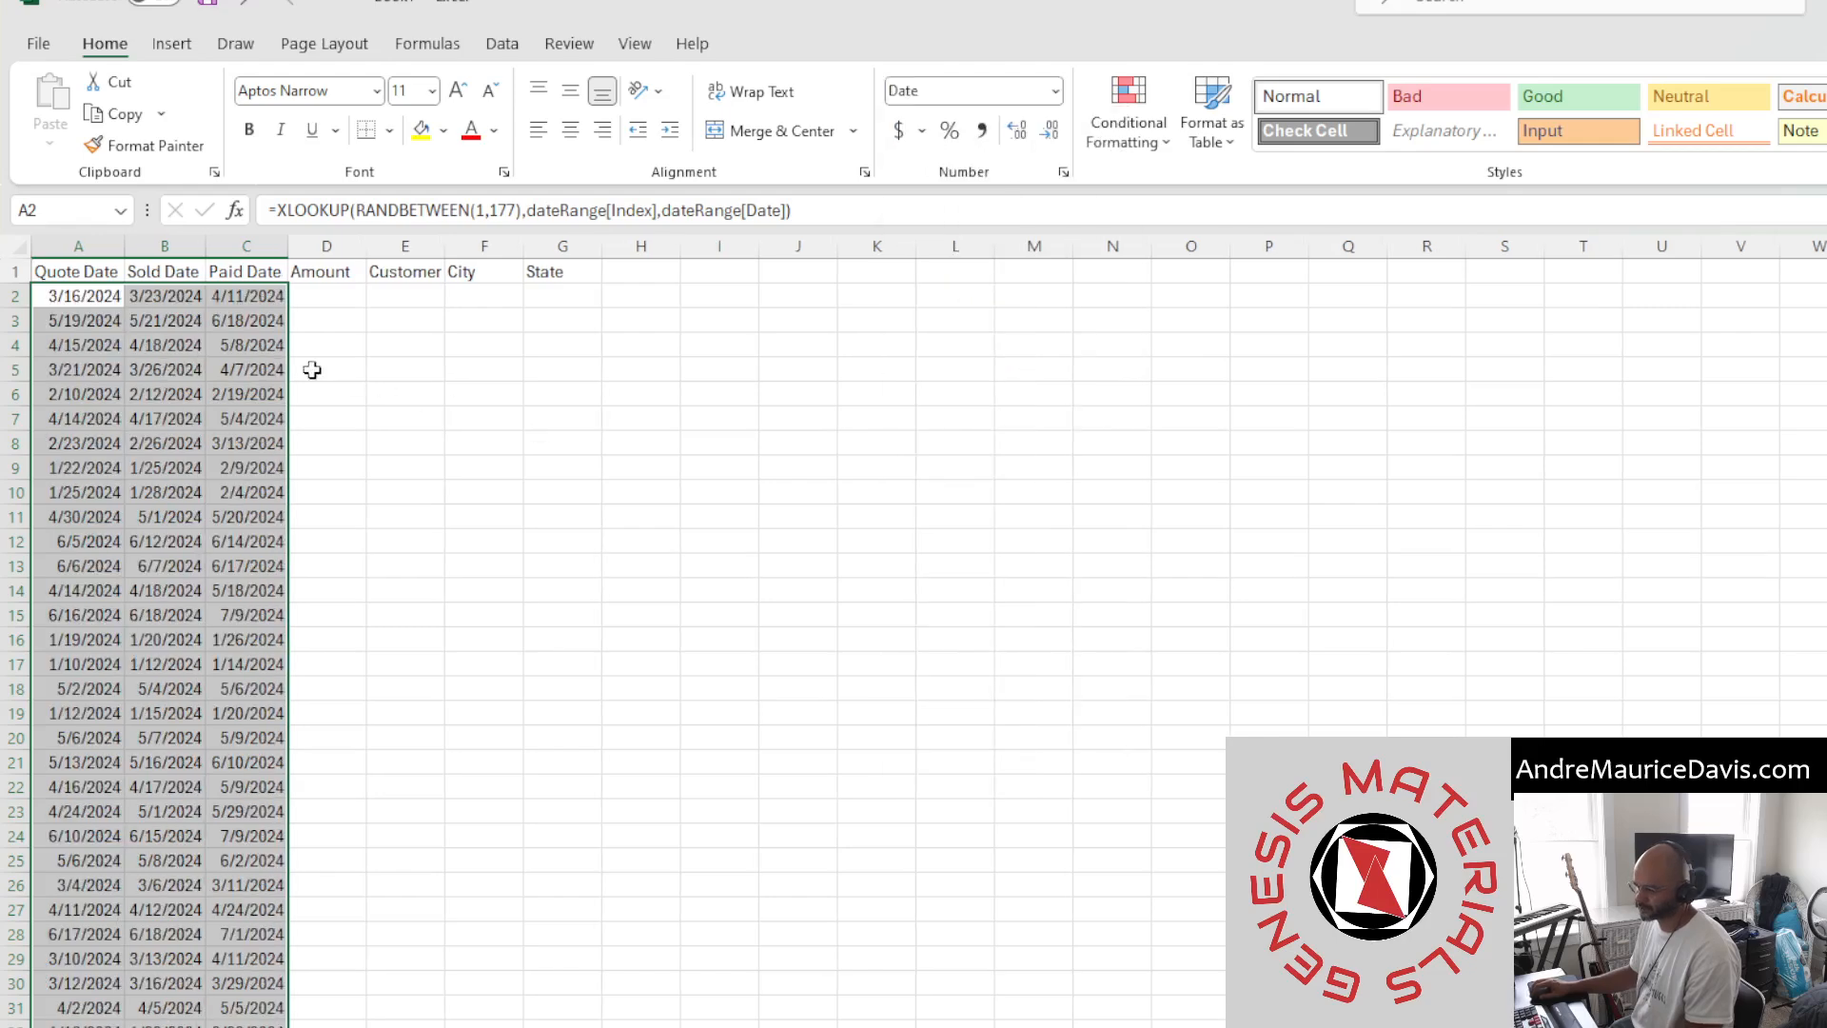
Examine the quote, sold and paid dates and their formulas from row 2 down to row 101
{"action": "left_click", "coordinate": [103, 302]}
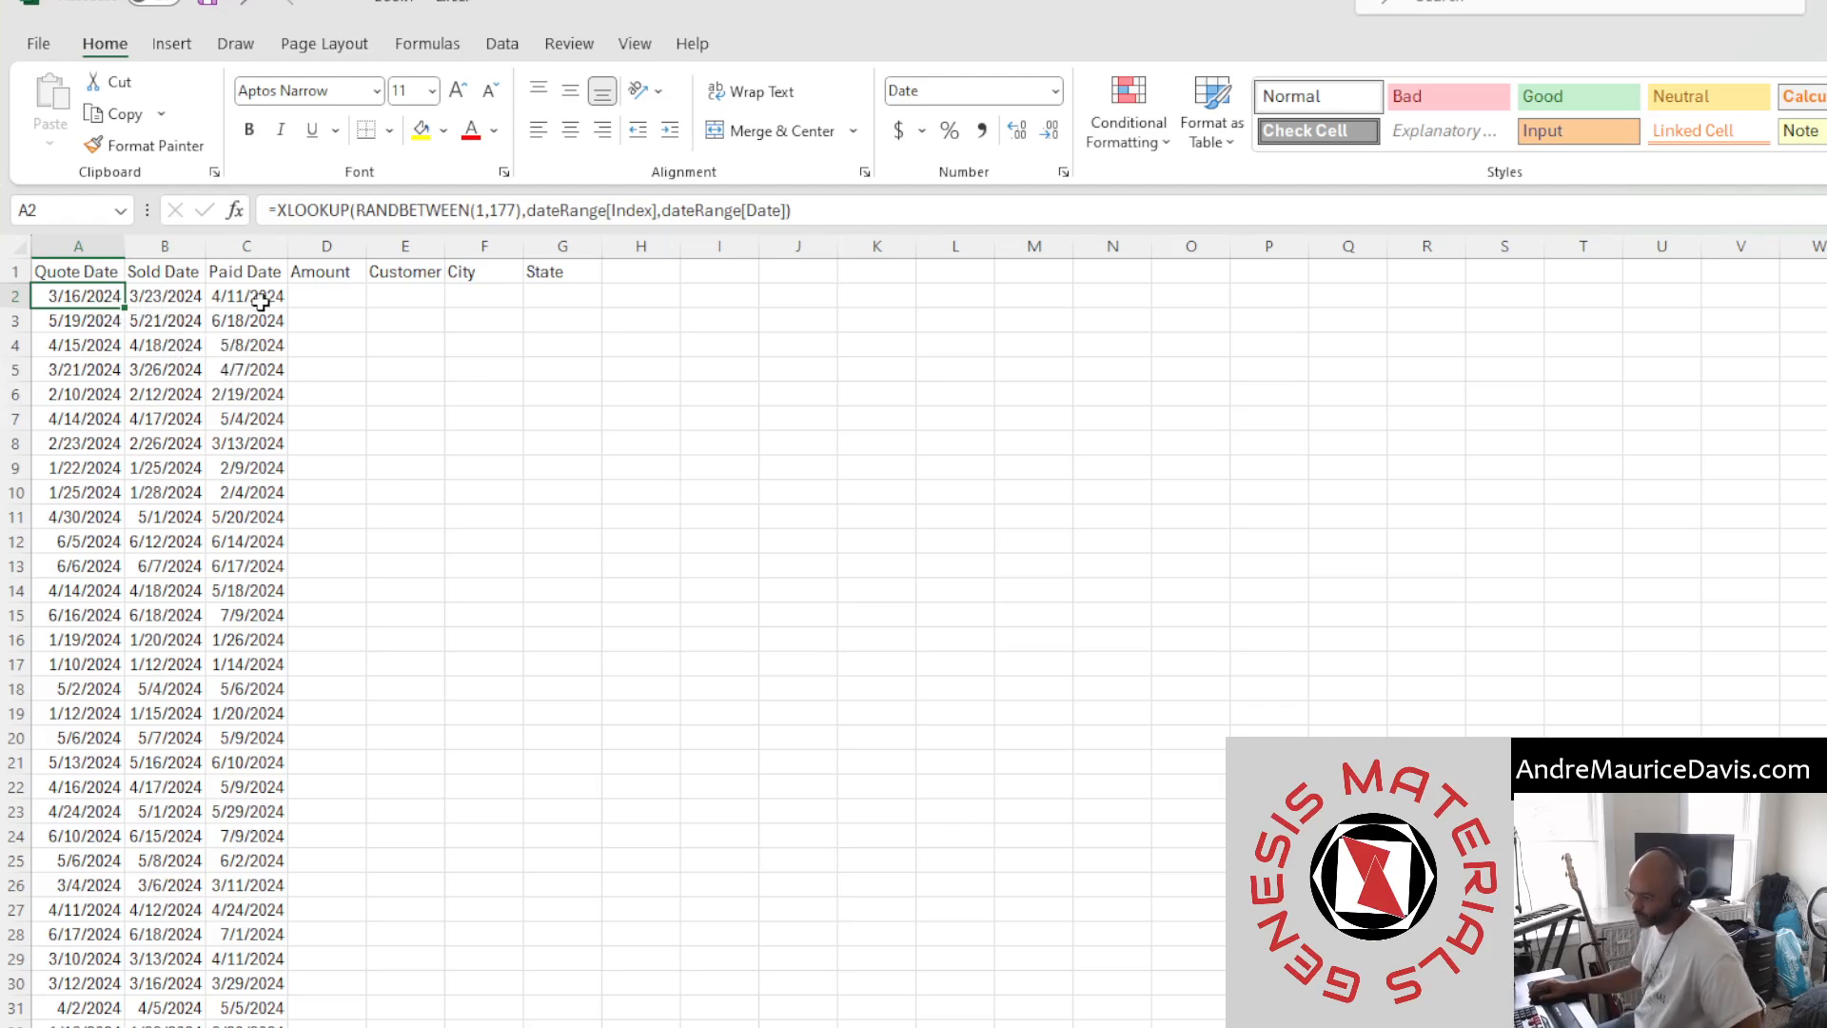
{"action": "left_click", "coordinate": [152, 417]}
{"action": "scroll", "coordinate": [160, 407], "scroll_direction": "down", "scroll_amount": 20}
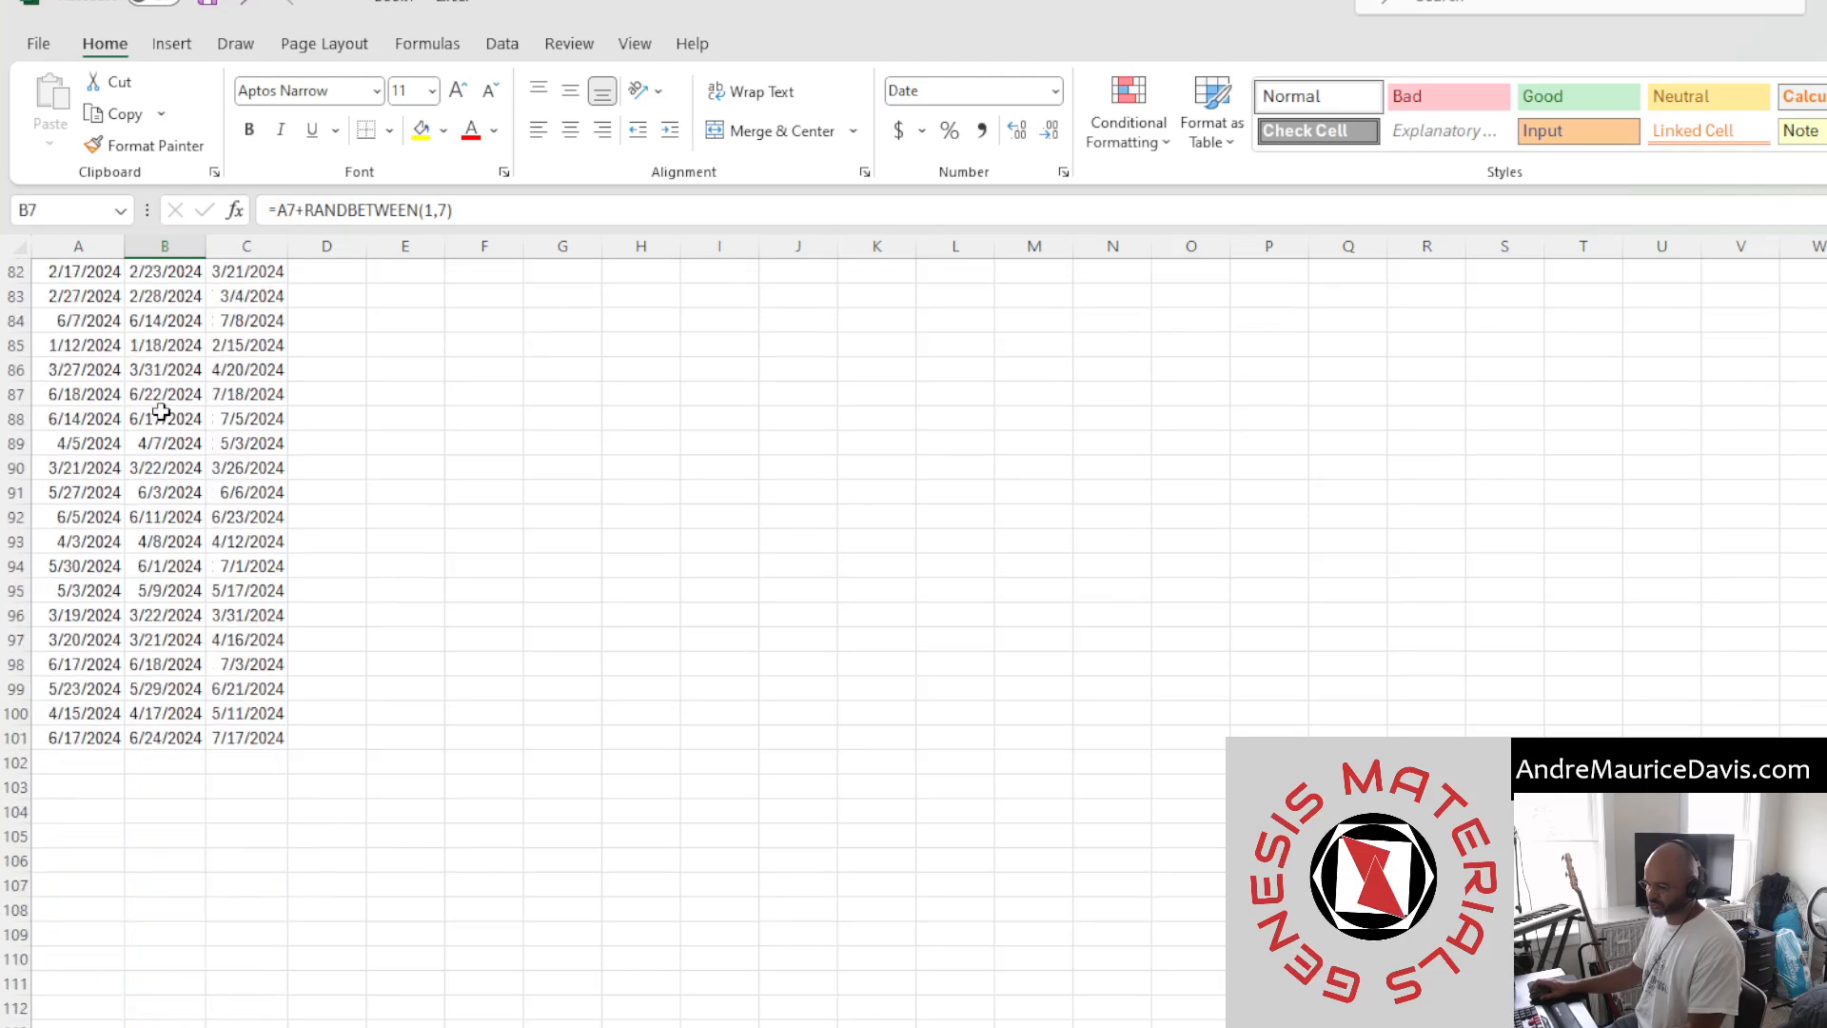
{"action": "scroll", "coordinate": [160, 408], "scroll_direction": "up", "scroll_amount": 20}
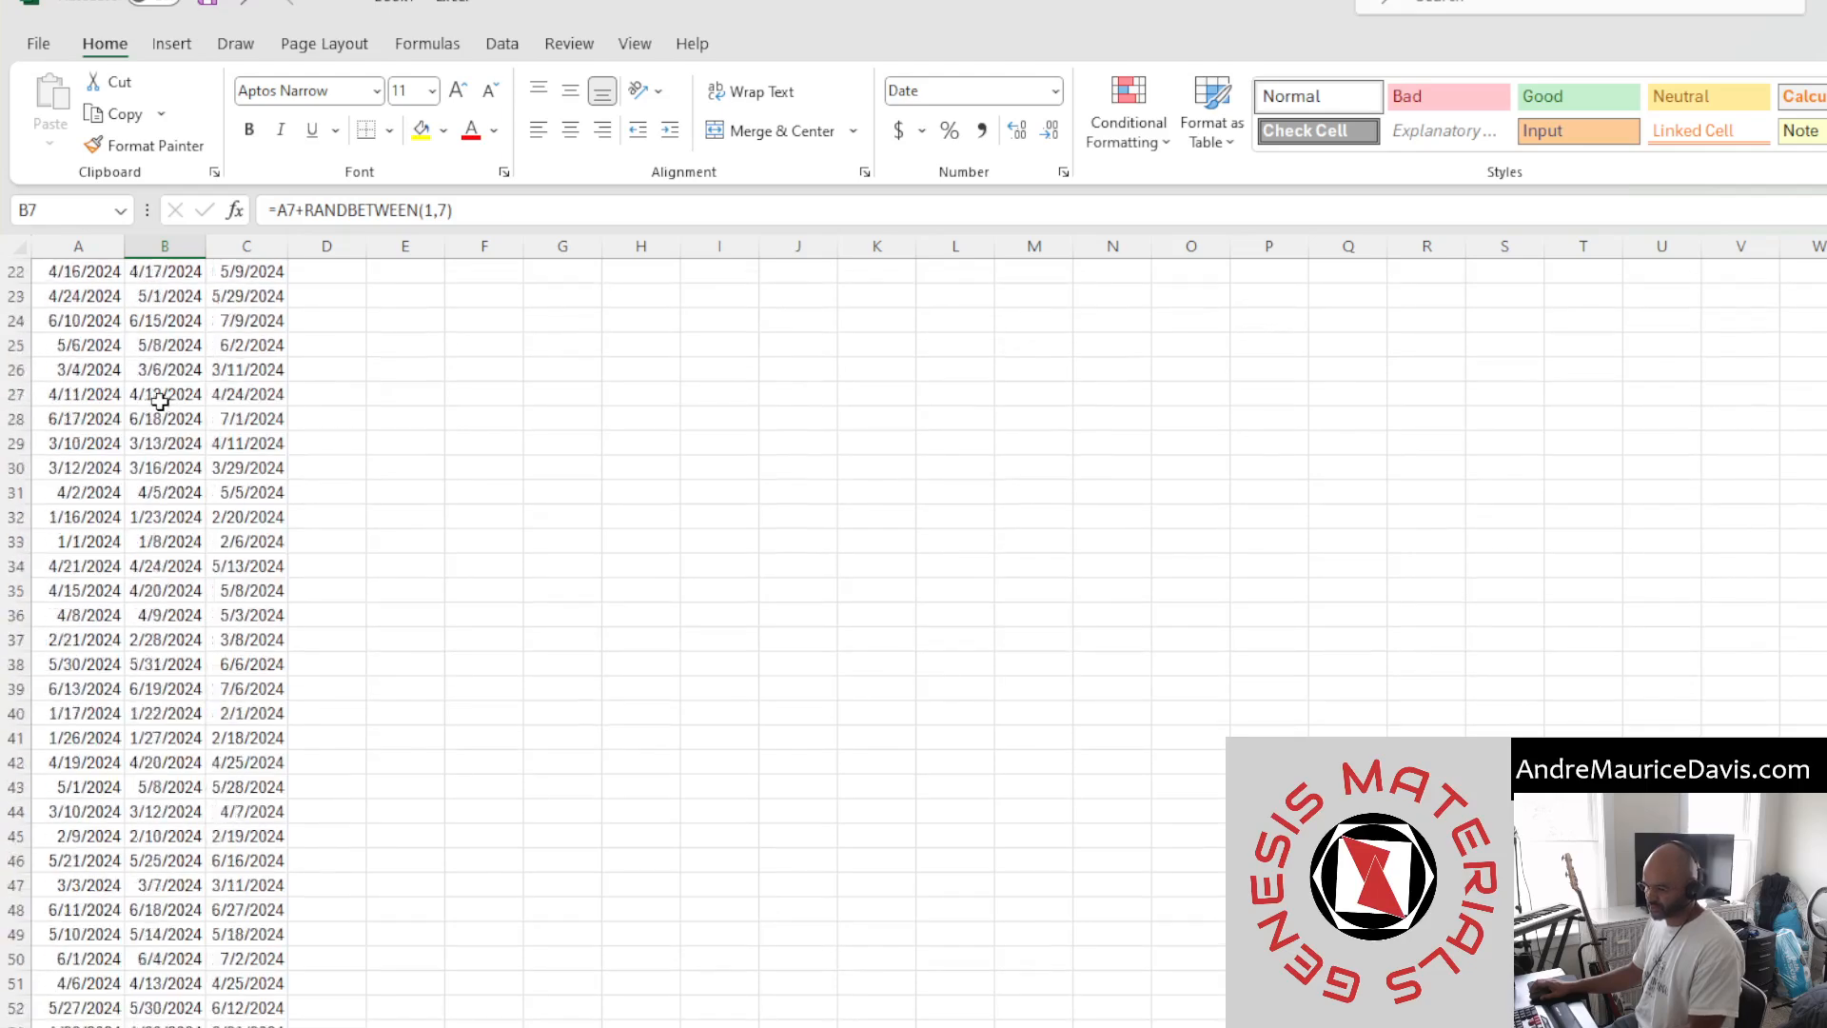
{"action": "left_click", "coordinate": [99, 295]}
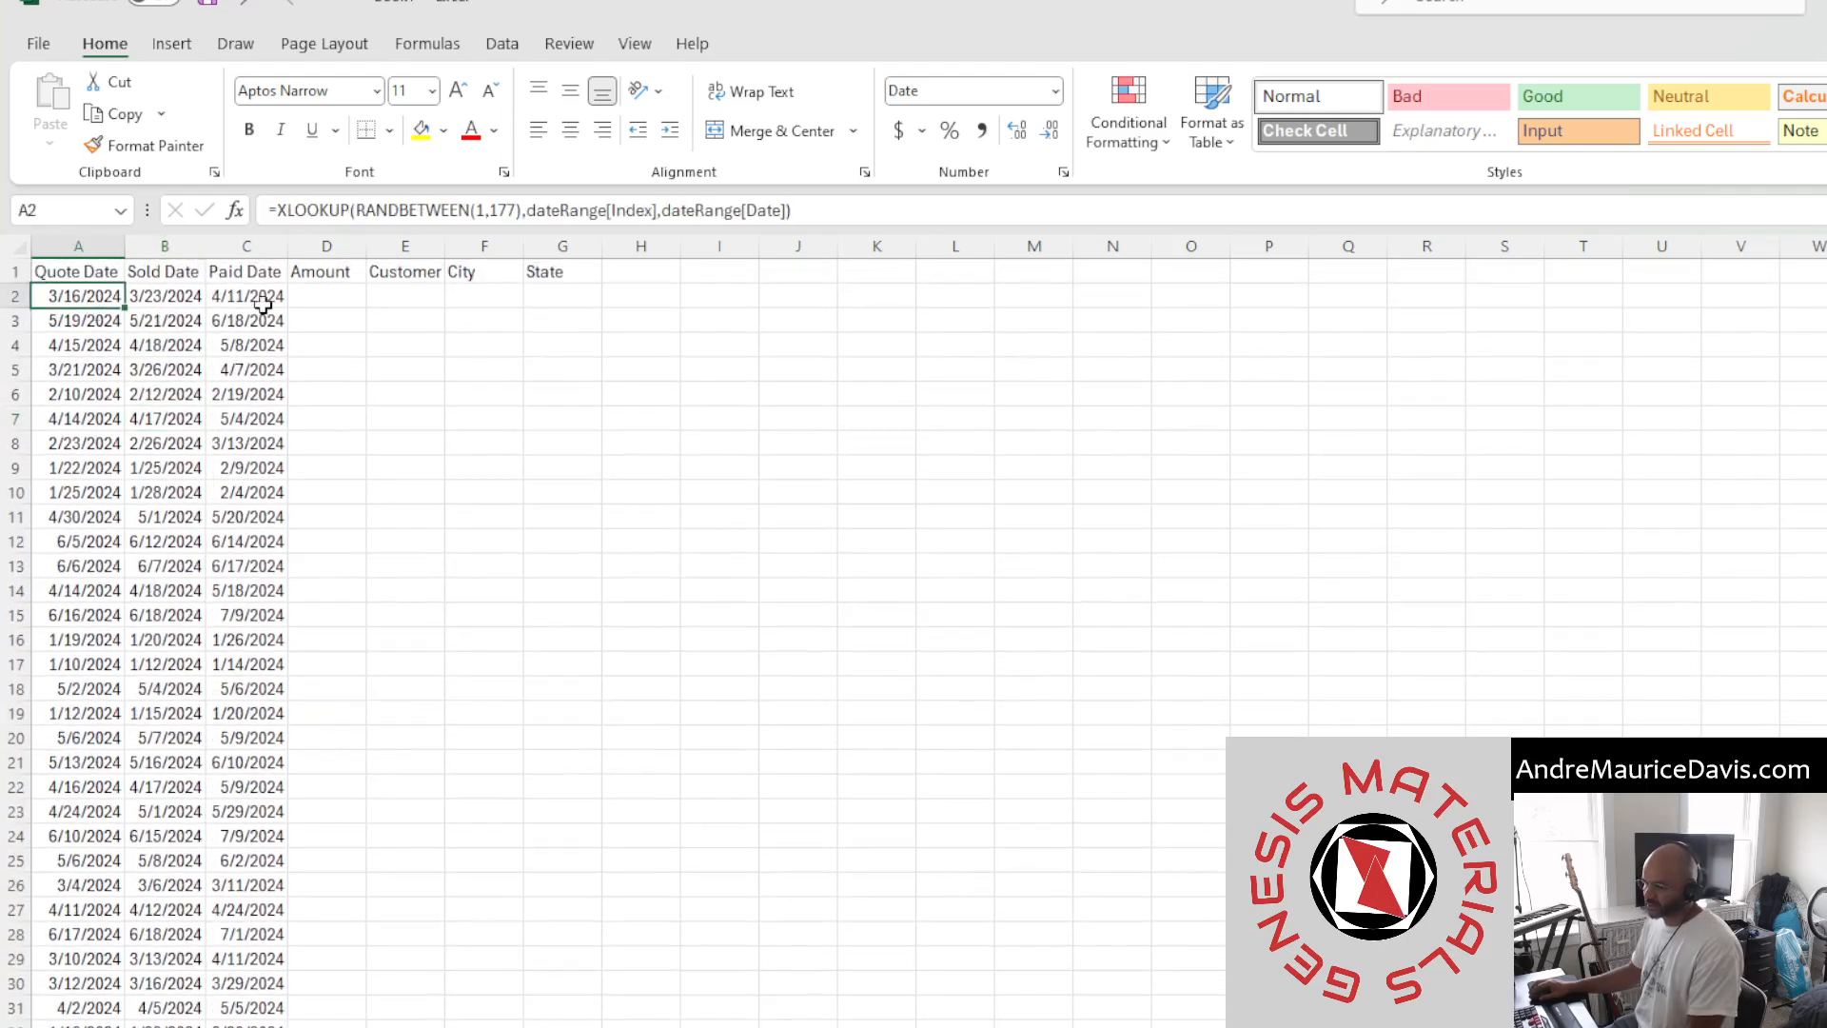
{"action": "scroll", "coordinate": [240, 390], "scroll_direction": "down", "scroll_amount": 20}
{"action": "scroll", "coordinate": [237, 384], "scroll_direction": "up", "scroll_amount": 6}
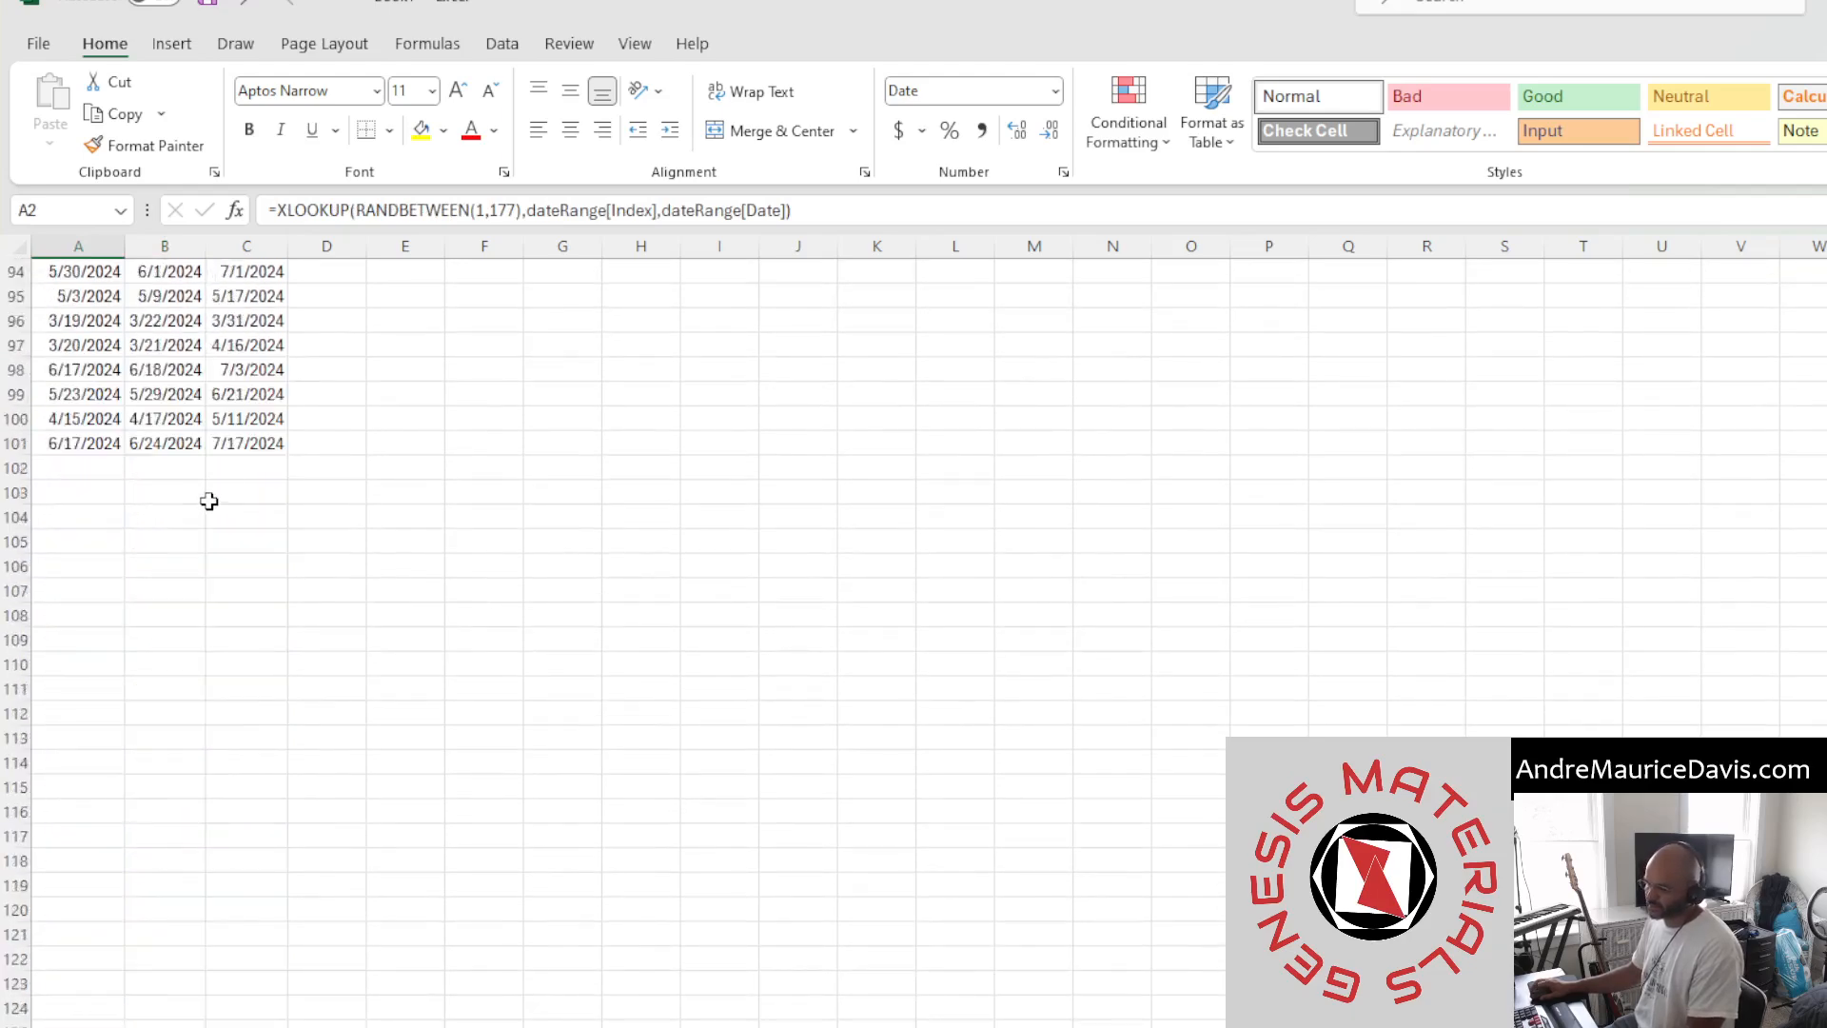
{"action": "left_click", "coordinate": [214, 413]}
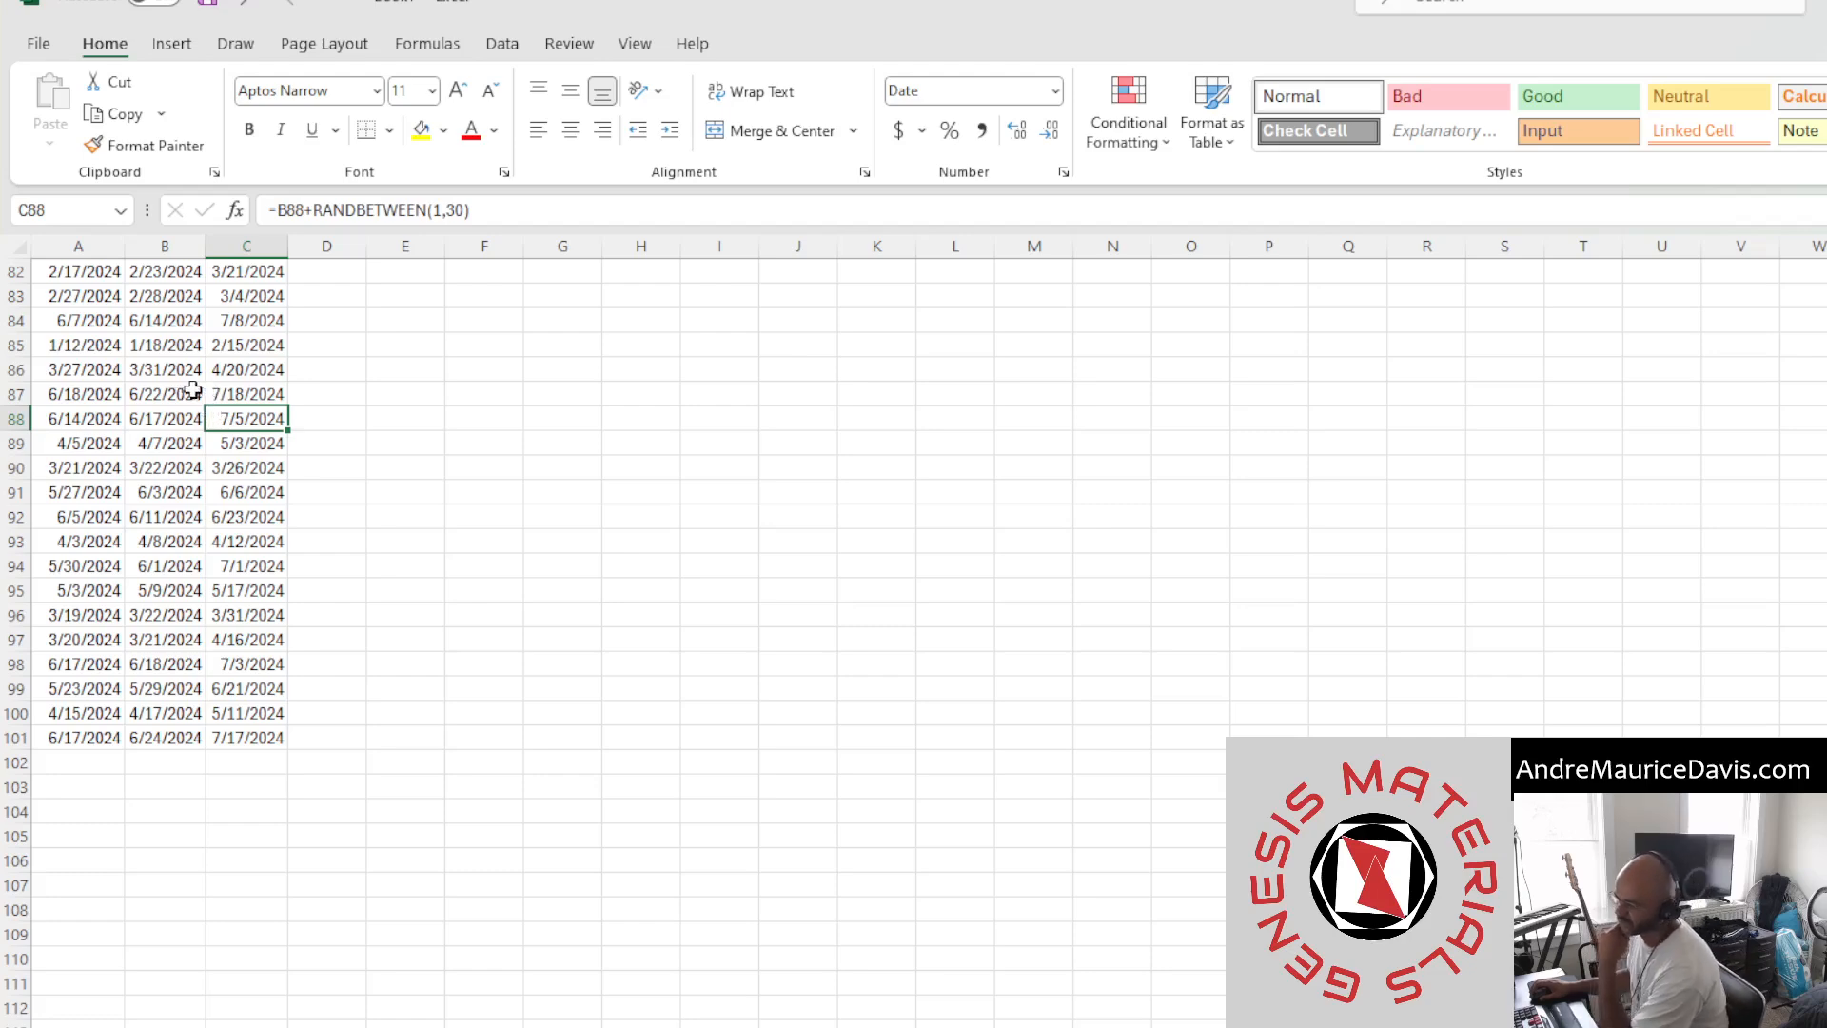
{"action": "scroll", "coordinate": [193, 391], "scroll_direction": "up", "scroll_amount": 15}
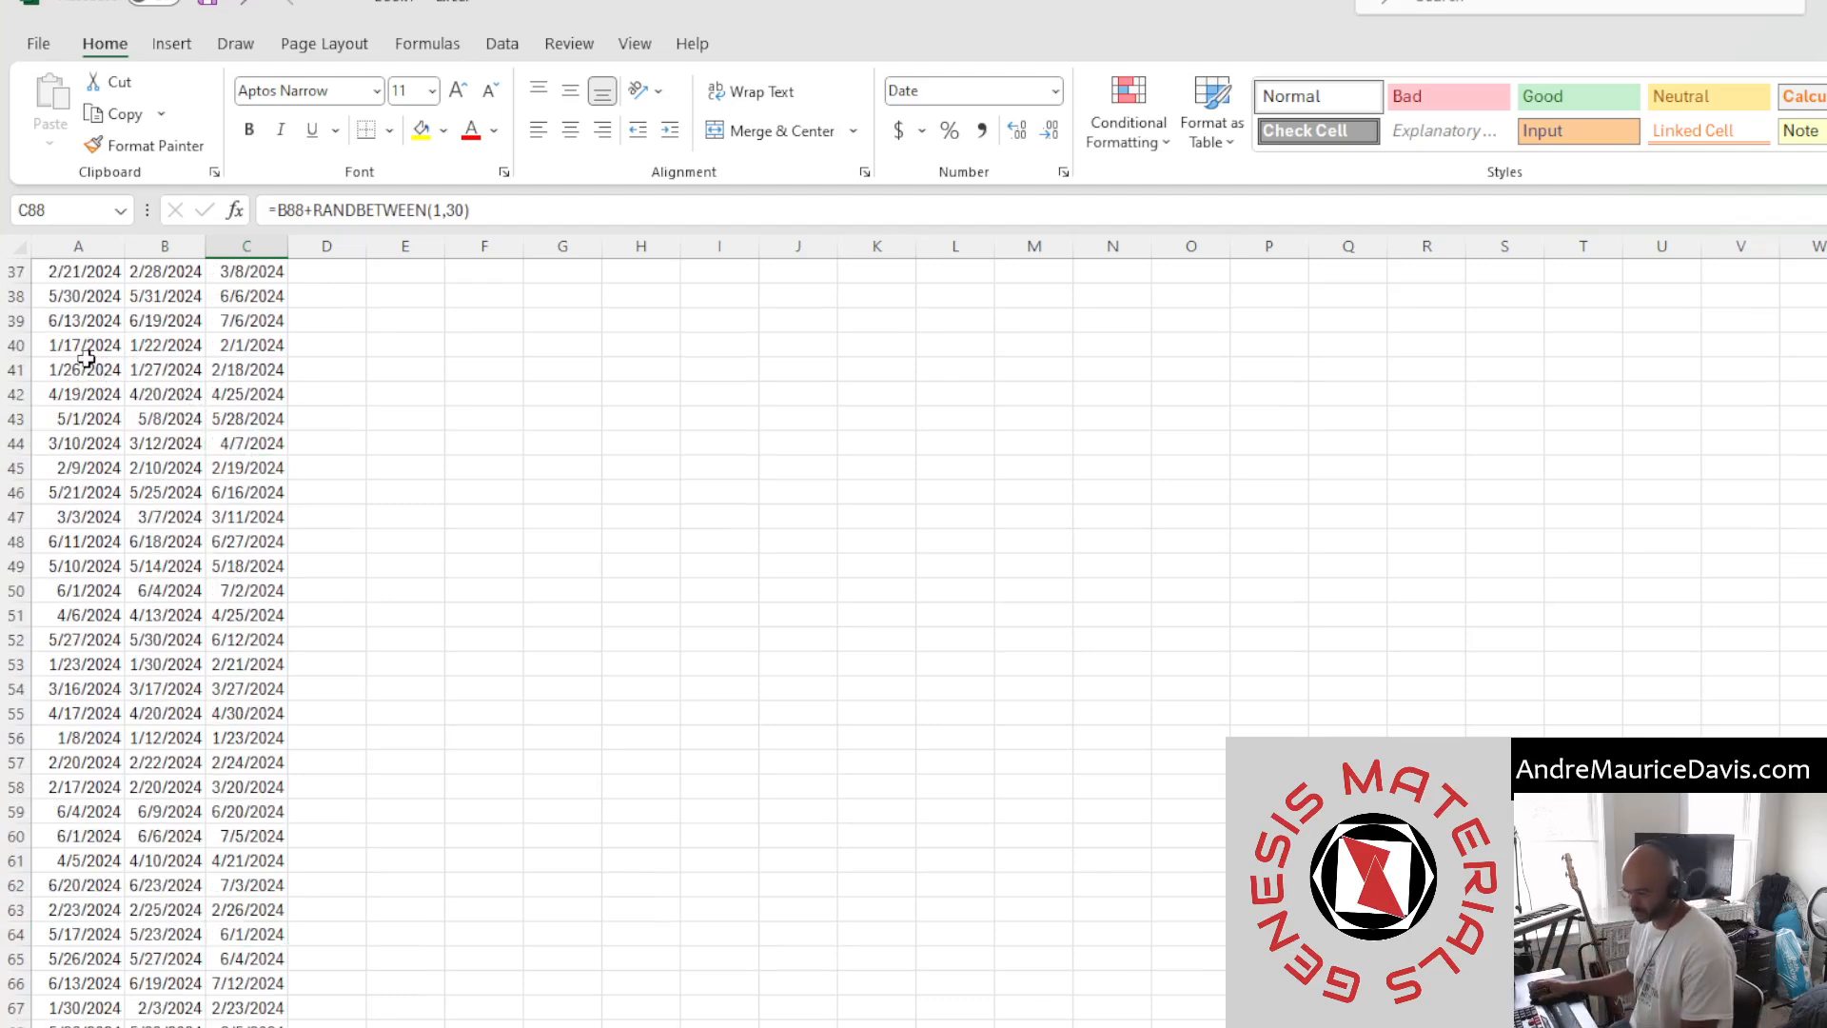
{"action": "left_click", "coordinate": [85, 366]}
Enter 4, 5 and 6 in cells D41 to D43 to demonstrate recalculation of the random dates, and clear the test numbers
{"action": "left_click", "coordinate": [352, 369]}
{"action": "scroll", "coordinate": [371, 367], "scroll_direction": "up", "scroll_amount": 3}
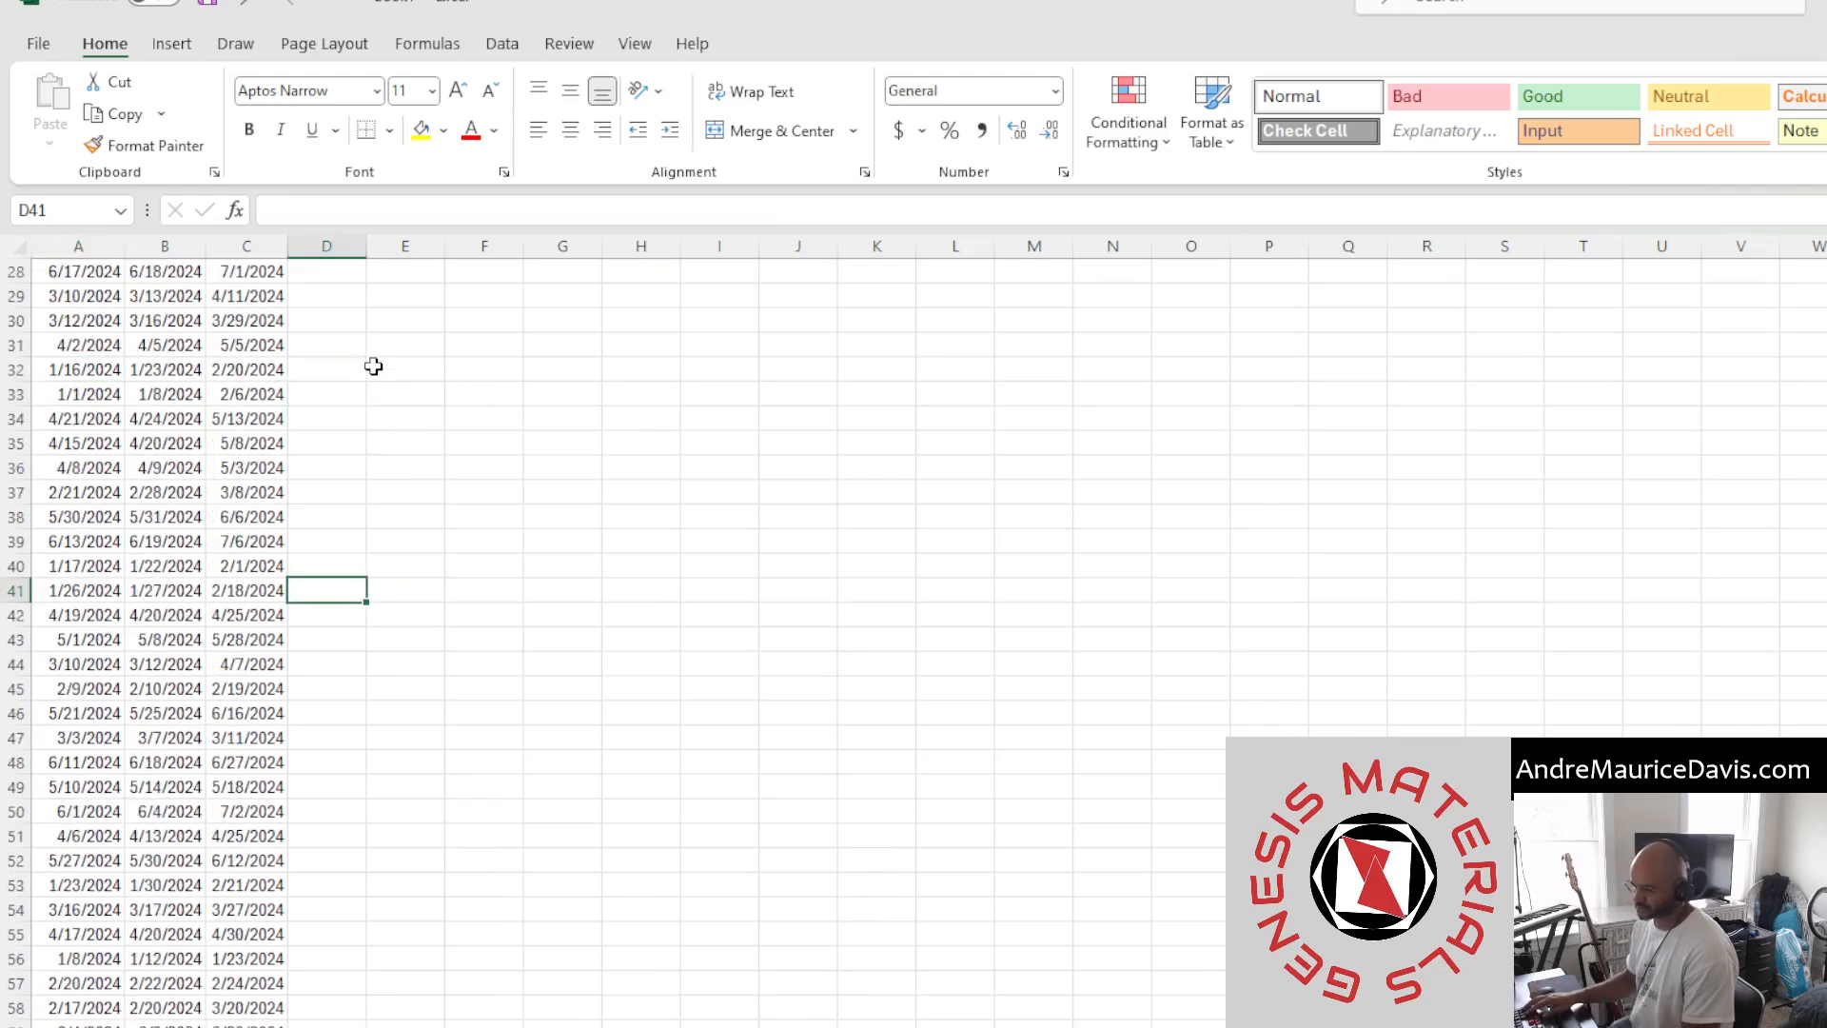
{"action": "type", "text": "4"}
{"action": "key", "text": "Return"}
{"action": "type", "text": "5"}
{"action": "key", "text": "Return"}
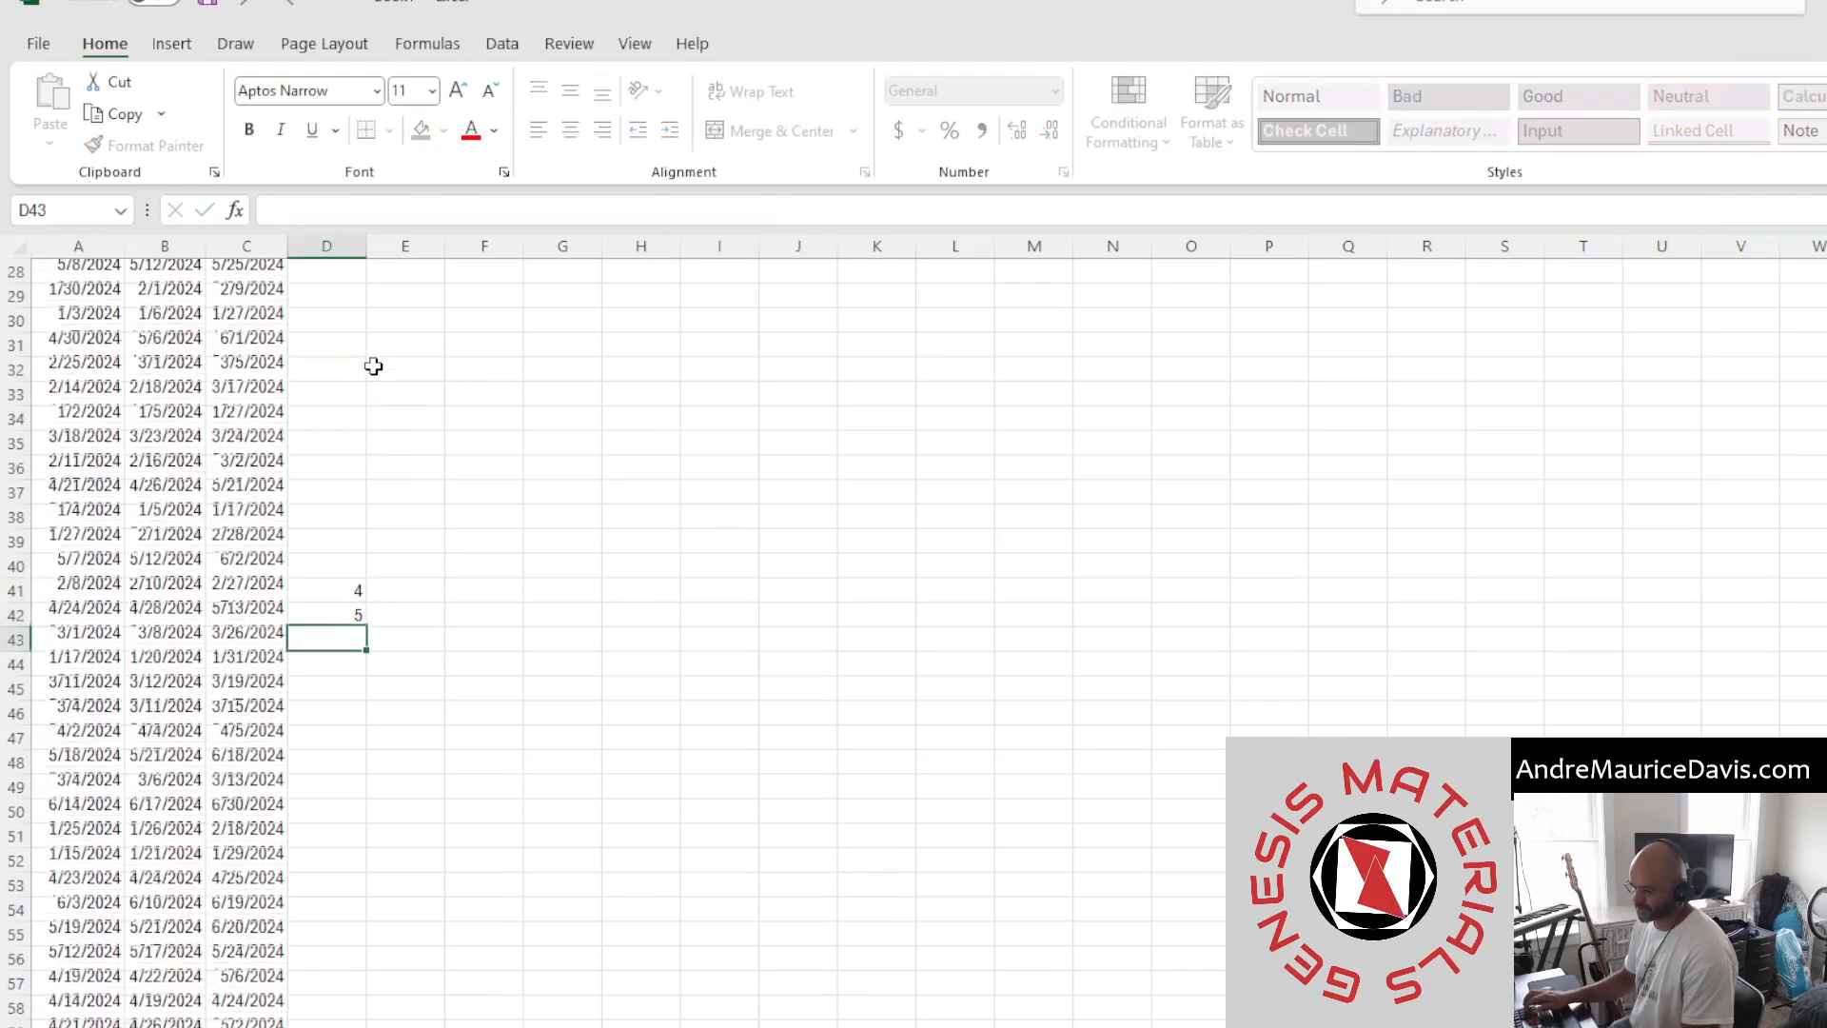
{"action": "type", "text": "6"}
{"action": "key", "text": "Return"}
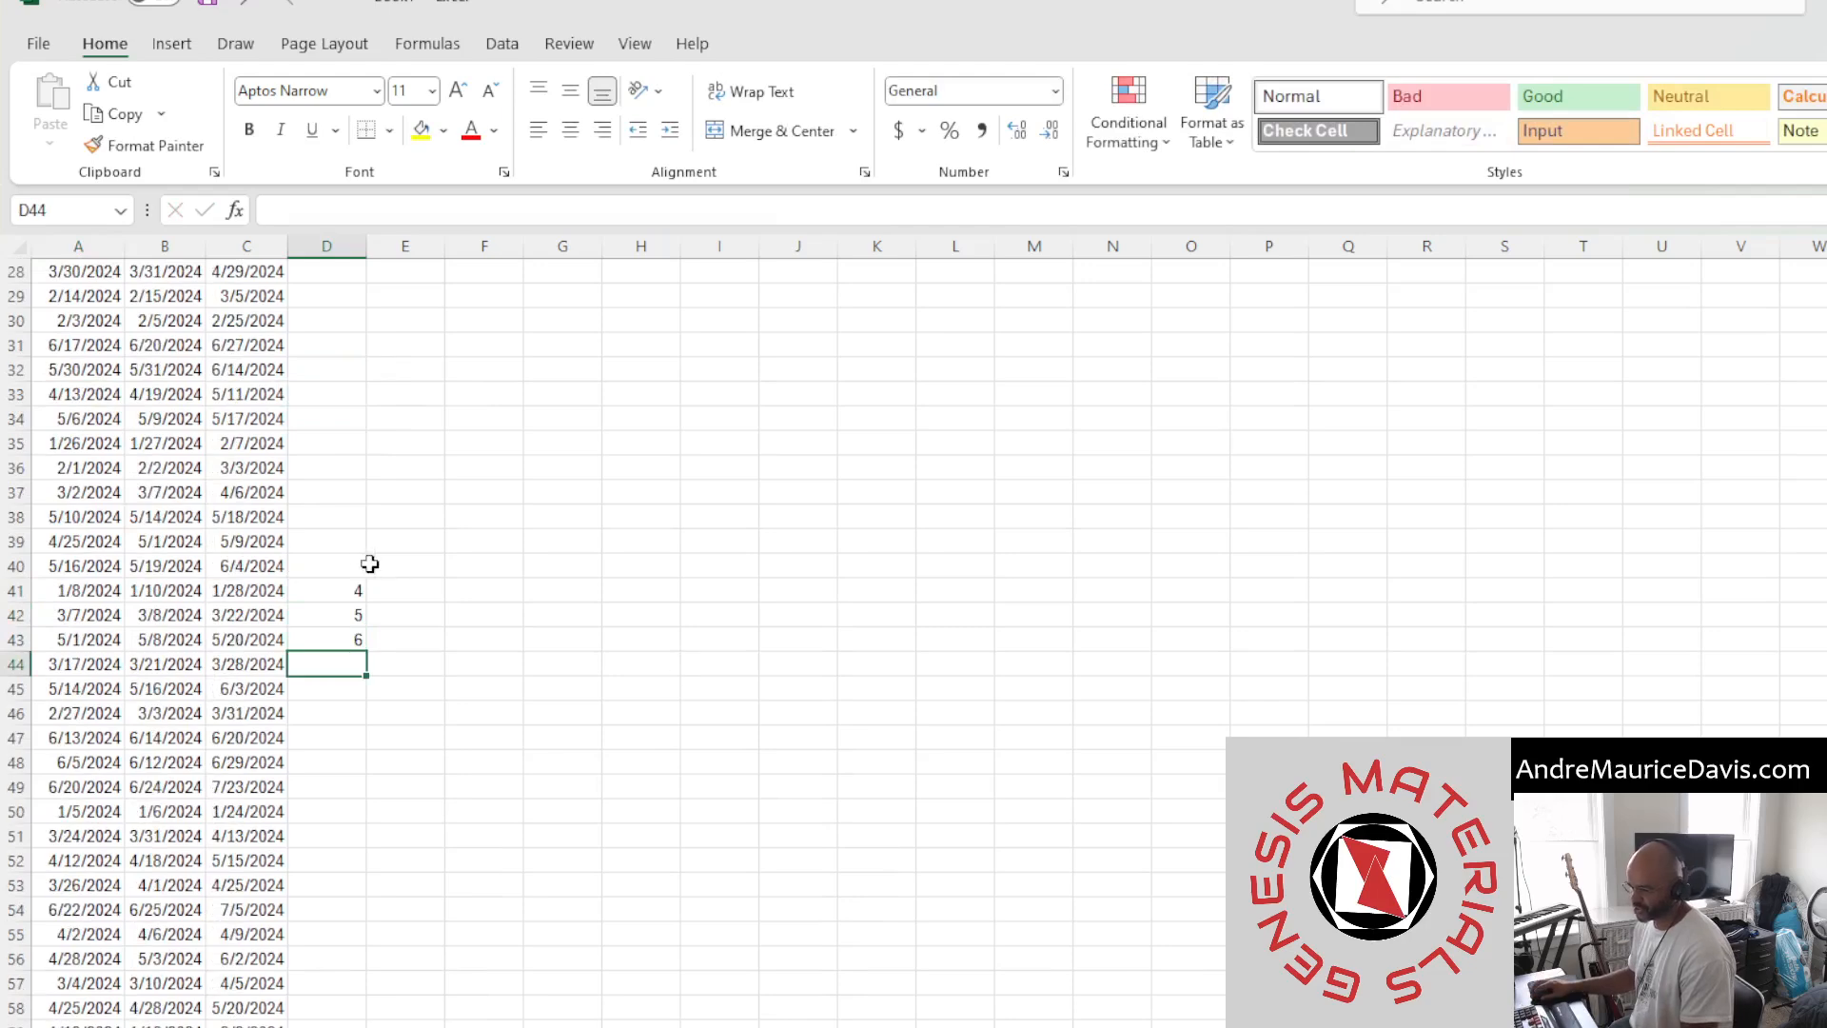
{"action": "left_click_drag", "start_coordinate": [359, 591], "coordinate": [359, 656]}
{"action": "key", "text": "Delete"}
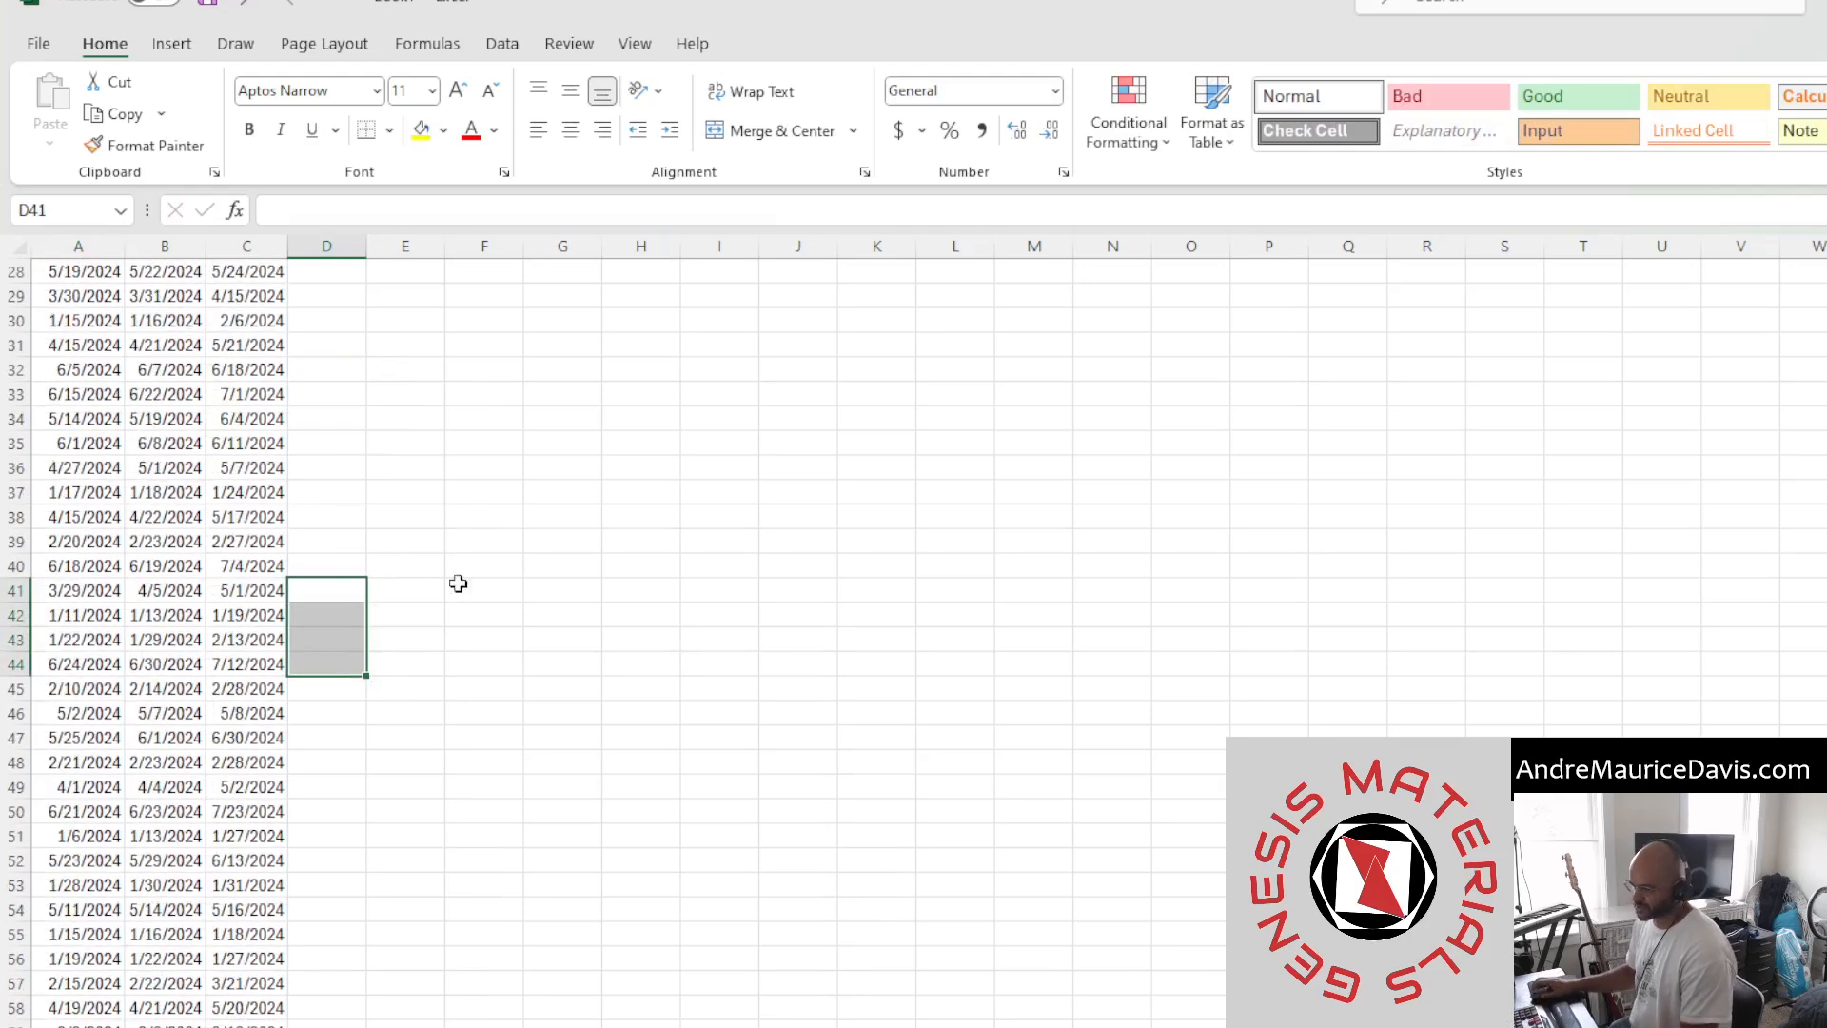
{"action": "left_click", "coordinate": [431, 549]}
Copy the date formulas in A2:C101 and paste them over themselves as static values
{"action": "scroll", "coordinate": [416, 563], "scroll_direction": "up", "scroll_amount": 9}
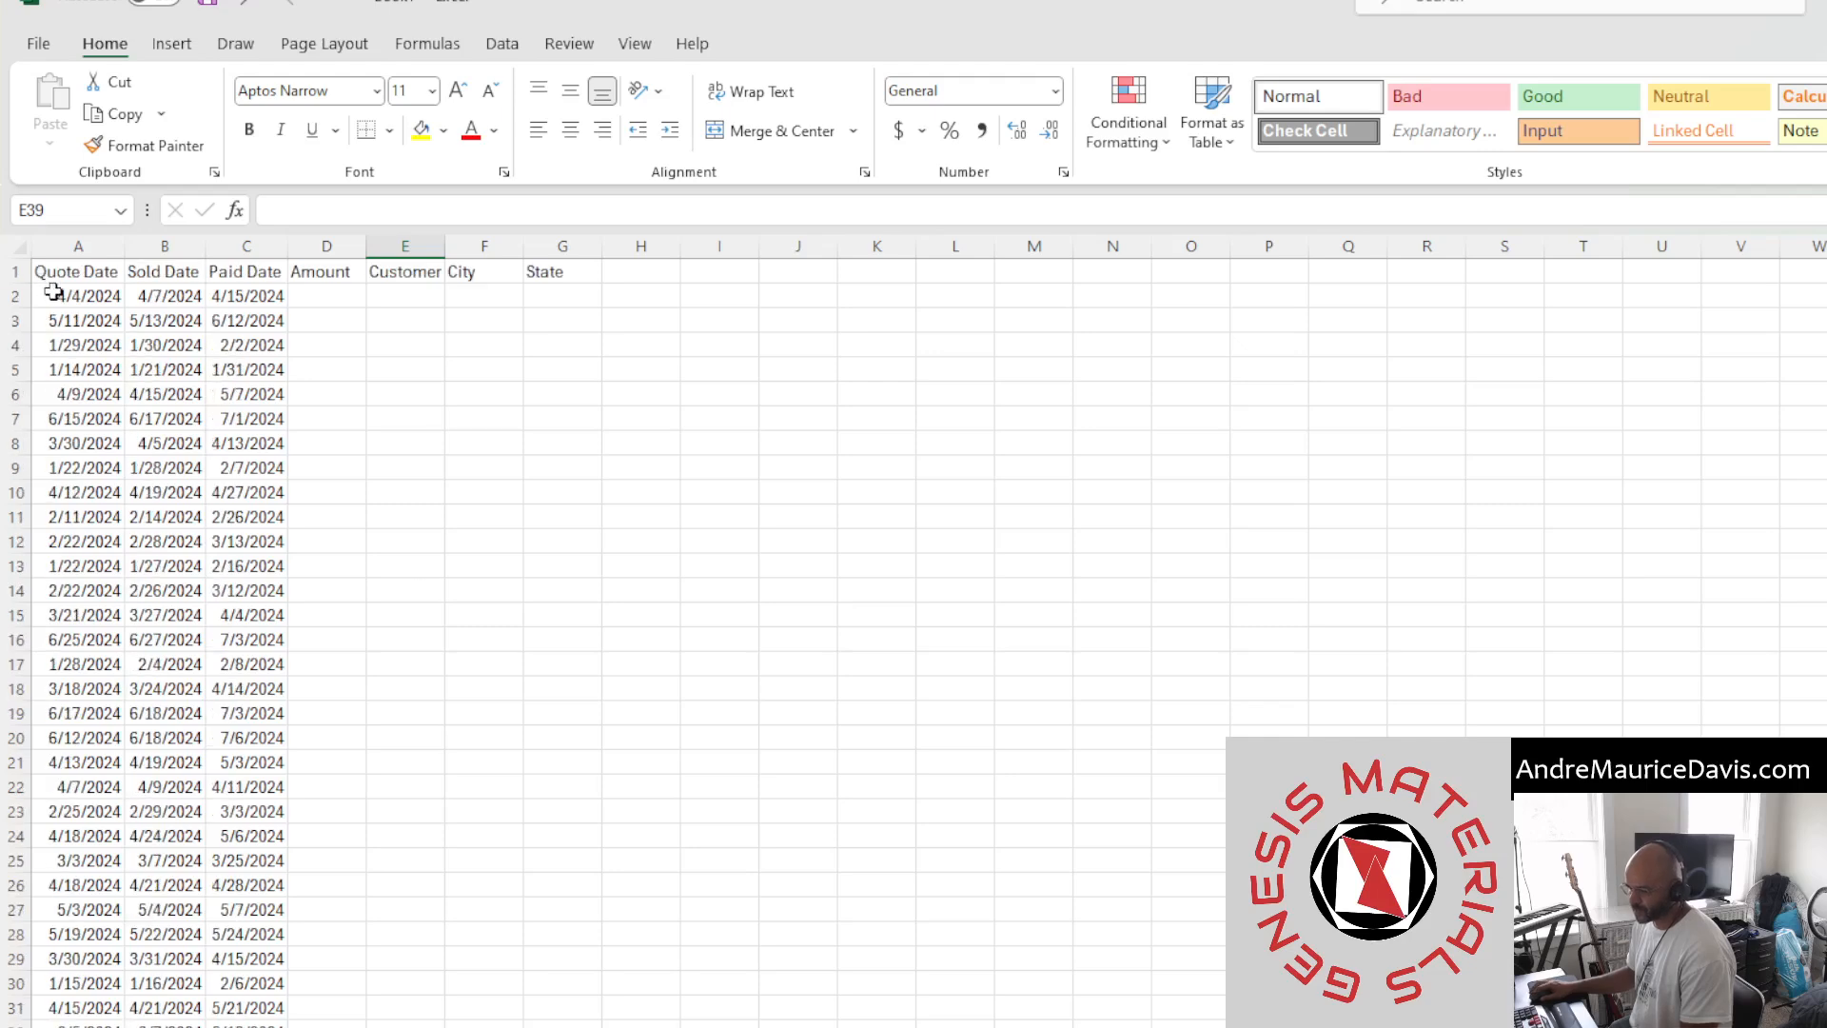
{"action": "left_click_drag", "start_coordinate": [53, 292], "coordinate": [227, 292]}
{"action": "key", "text": "ctrl+shift+Down"}
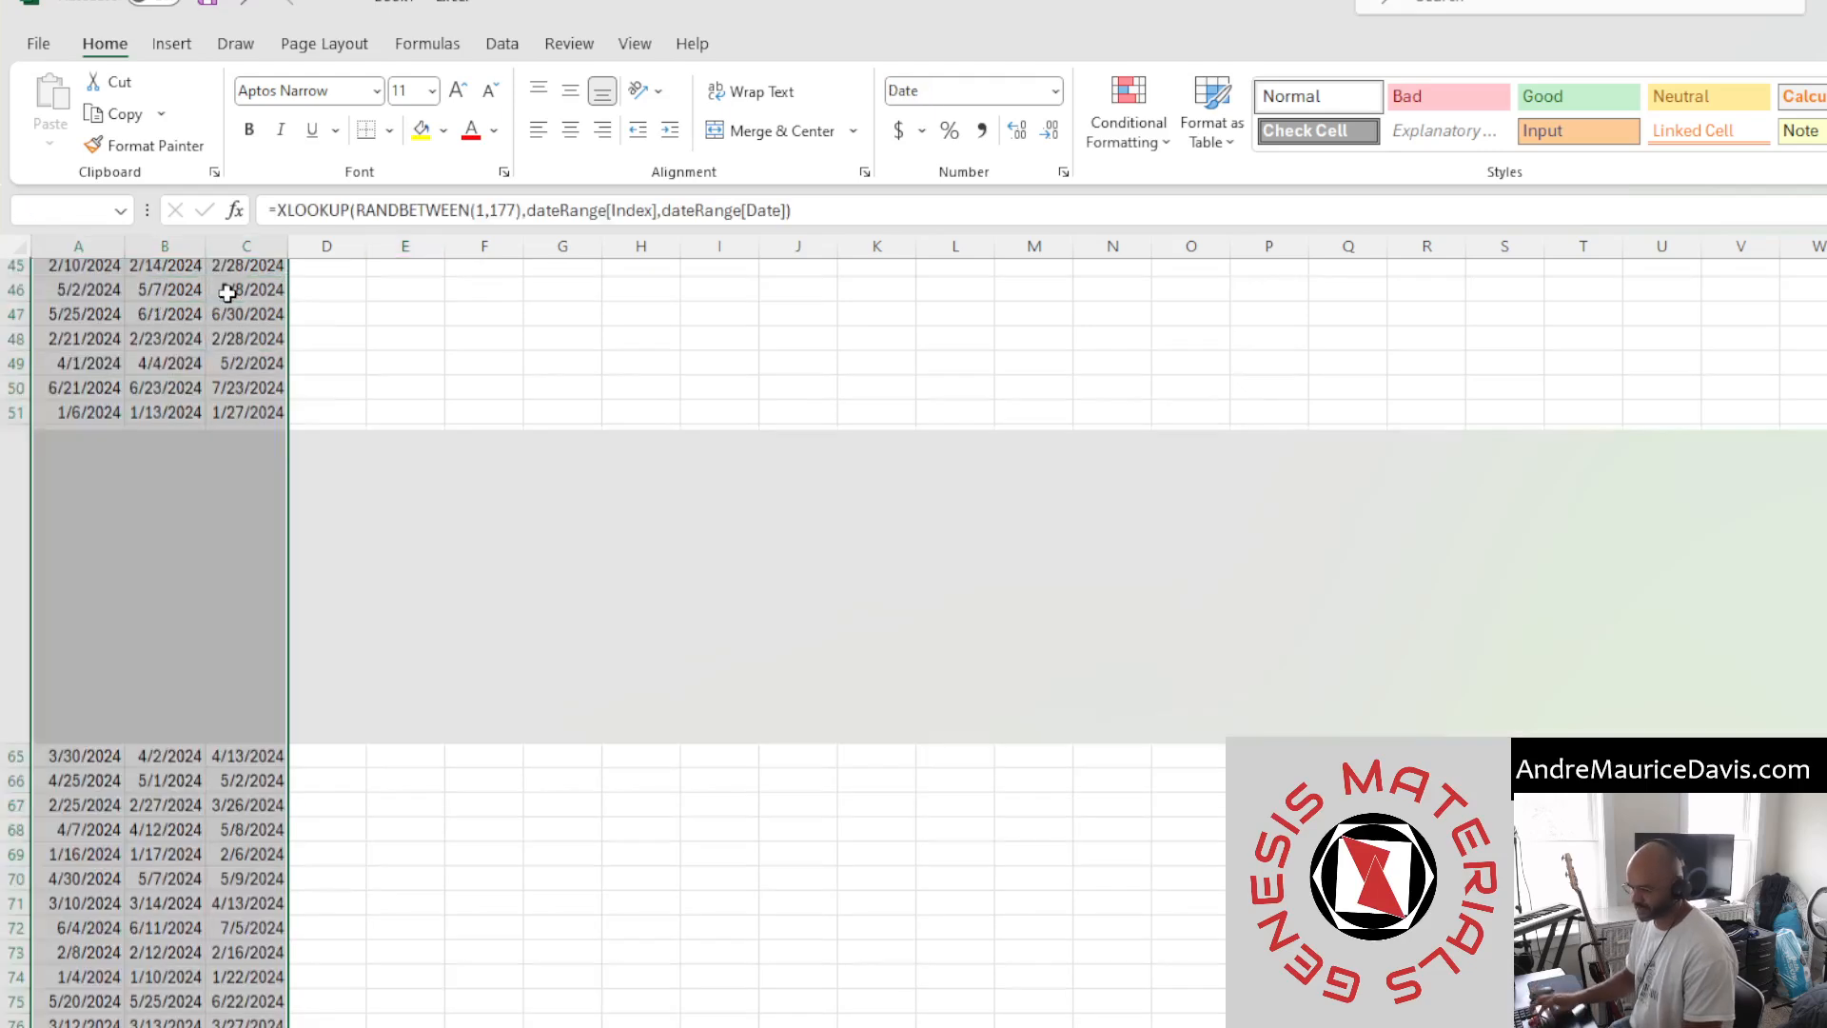
{"action": "scroll", "coordinate": [219, 565], "scroll_direction": "up", "scroll_amount": 15}
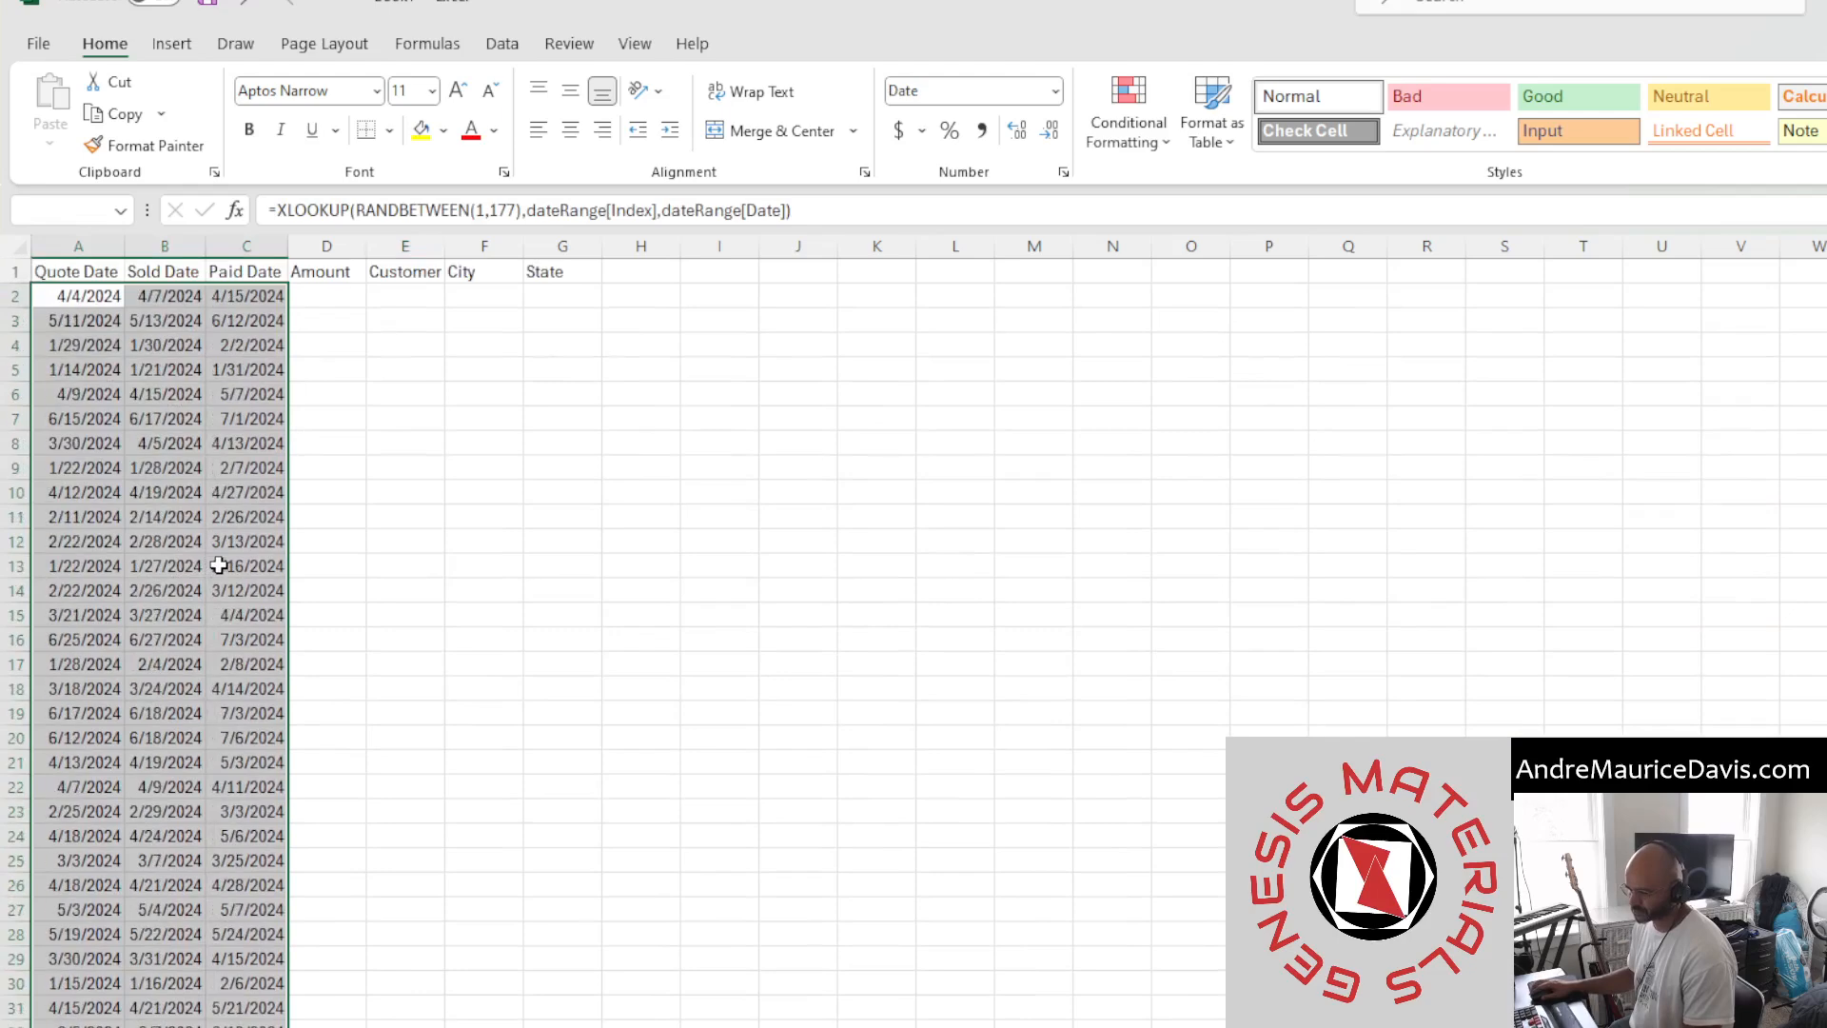
{"action": "scroll", "coordinate": [219, 565], "scroll_direction": "down", "scroll_amount": 20}
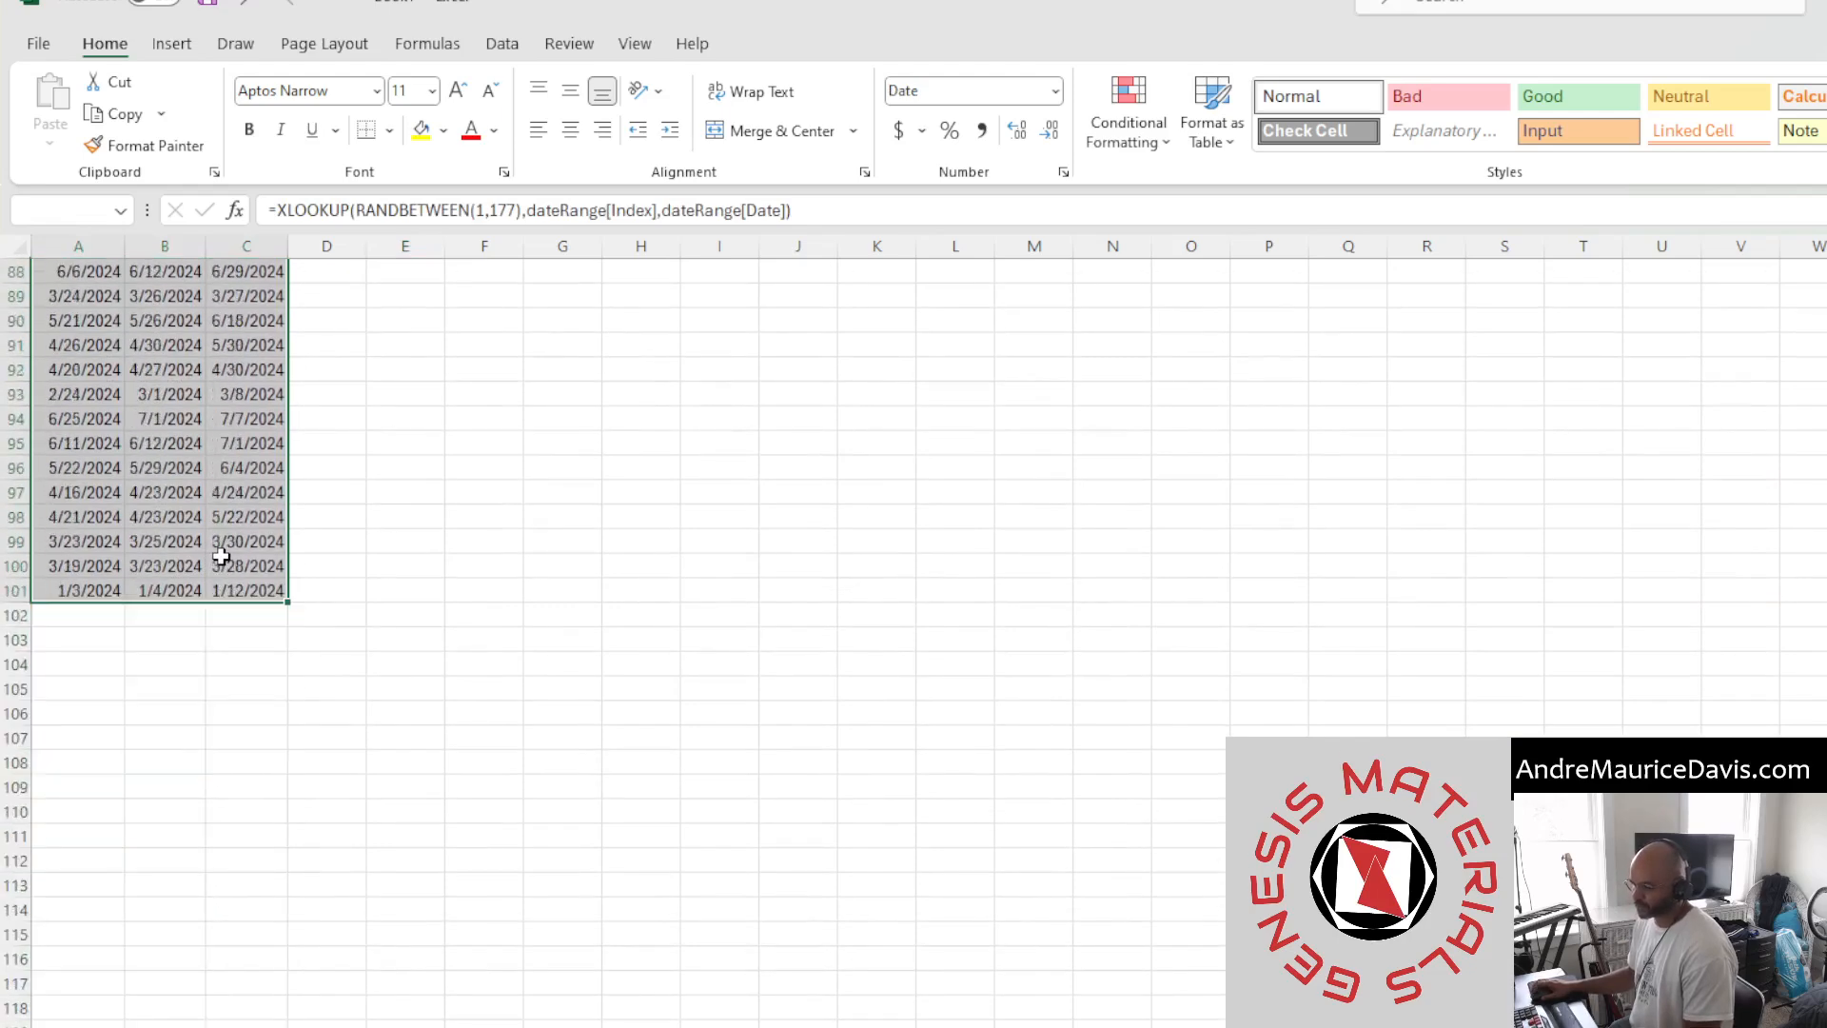
{"action": "key", "text": "ctrl+c"}
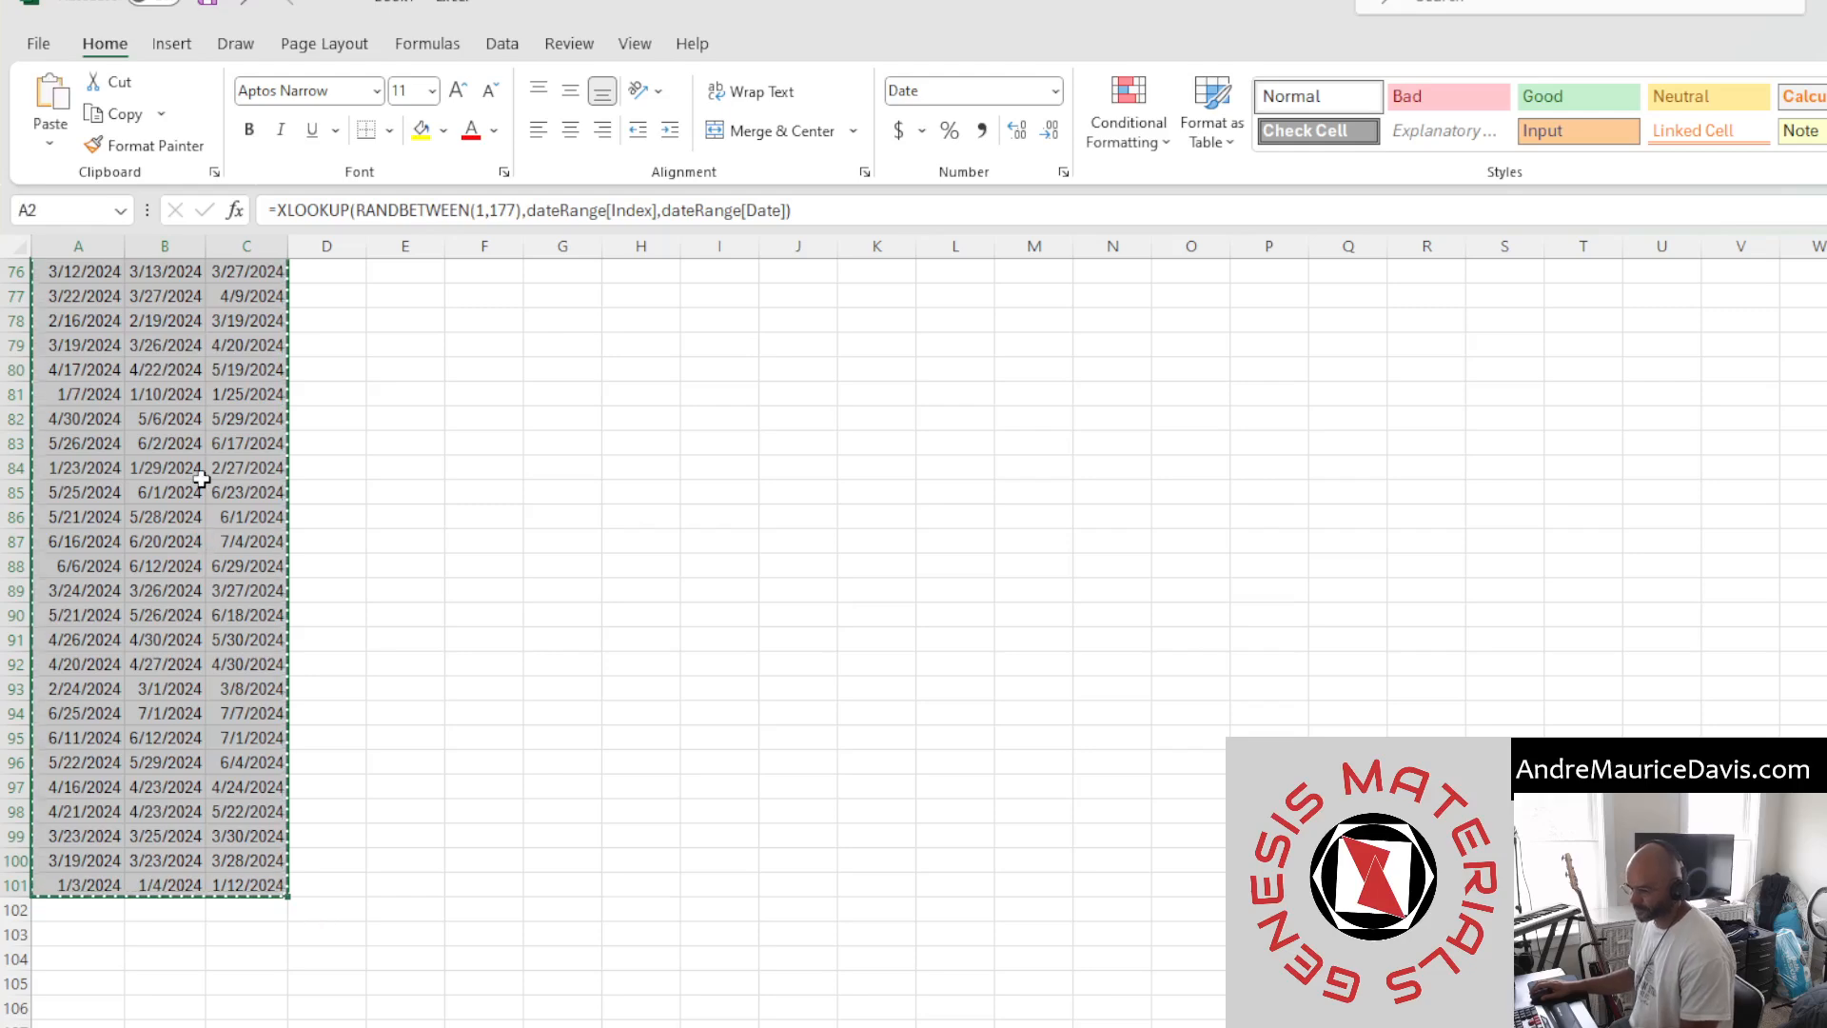
{"action": "right_click", "coordinate": [206, 428]}
{"action": "left_click", "coordinate": [307, 597]}
{"action": "scroll", "coordinate": [367, 419], "scroll_direction": "up", "scroll_amount": 20}
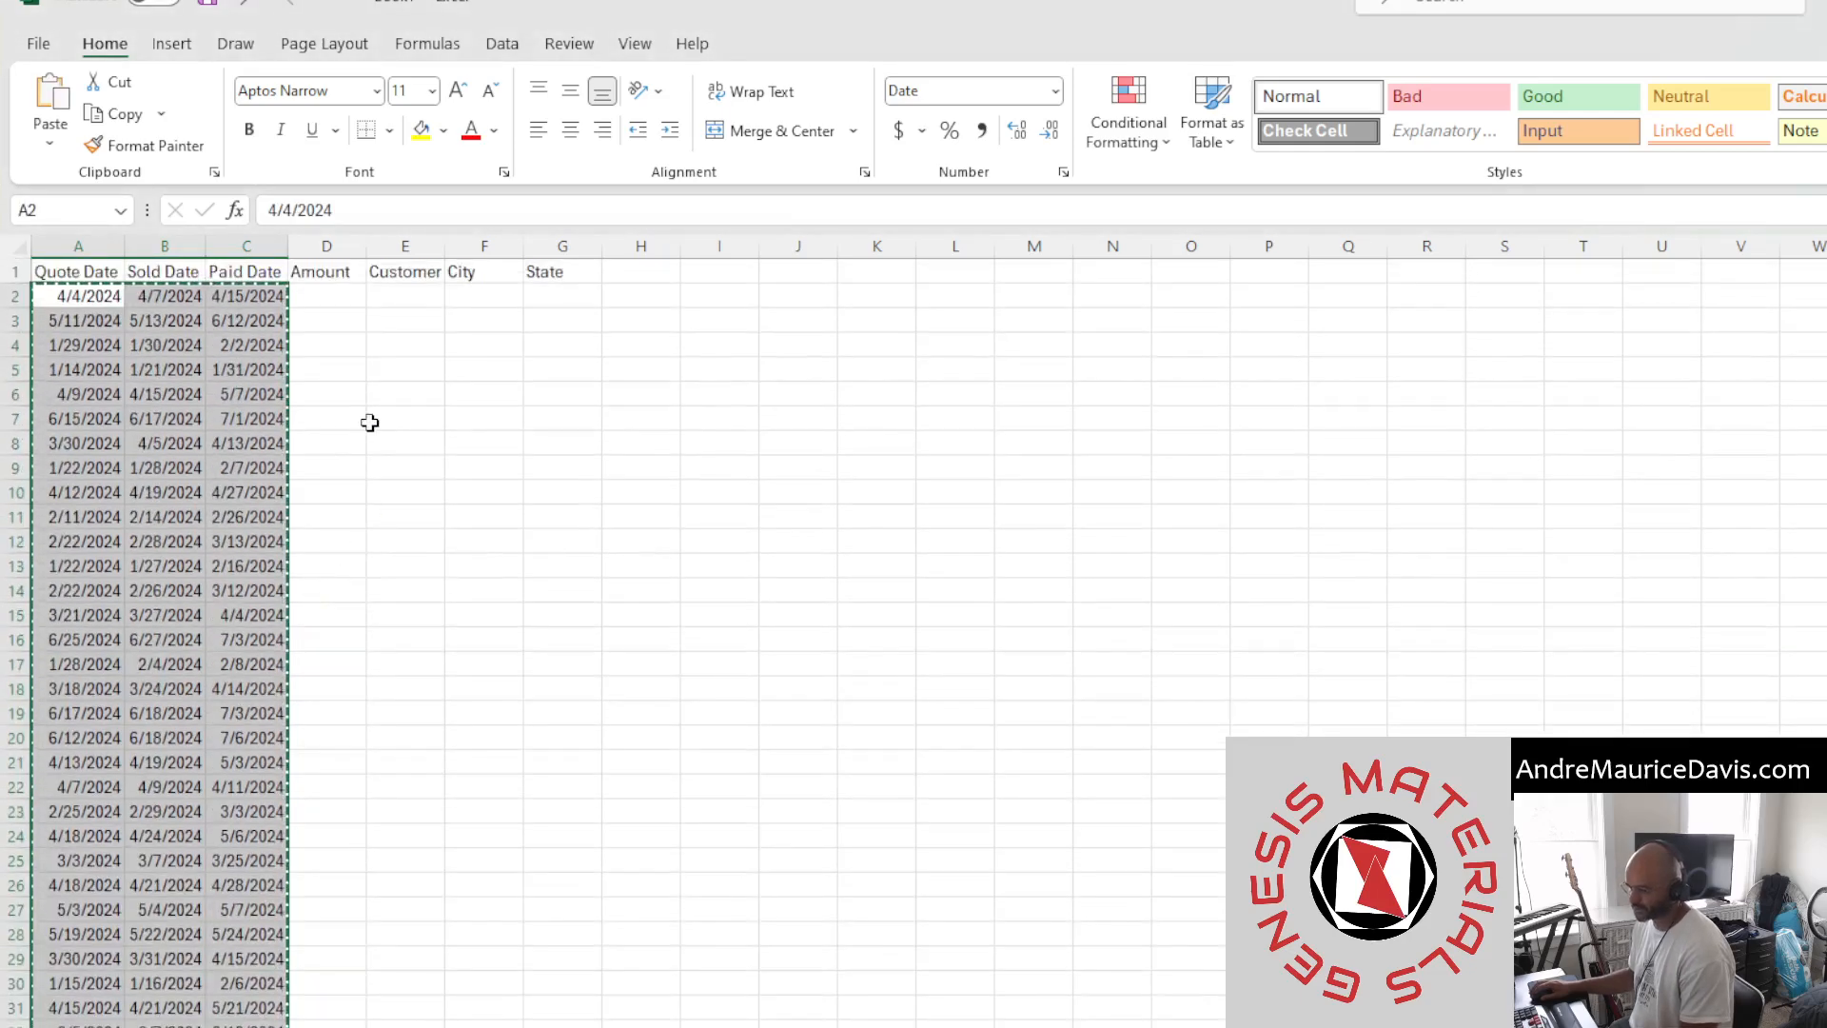
Enter =RANDBETWEEN(500,2500) in D2 and fill it down the Amount column alongside the data rows
{"action": "left_click", "coordinate": [327, 296]}
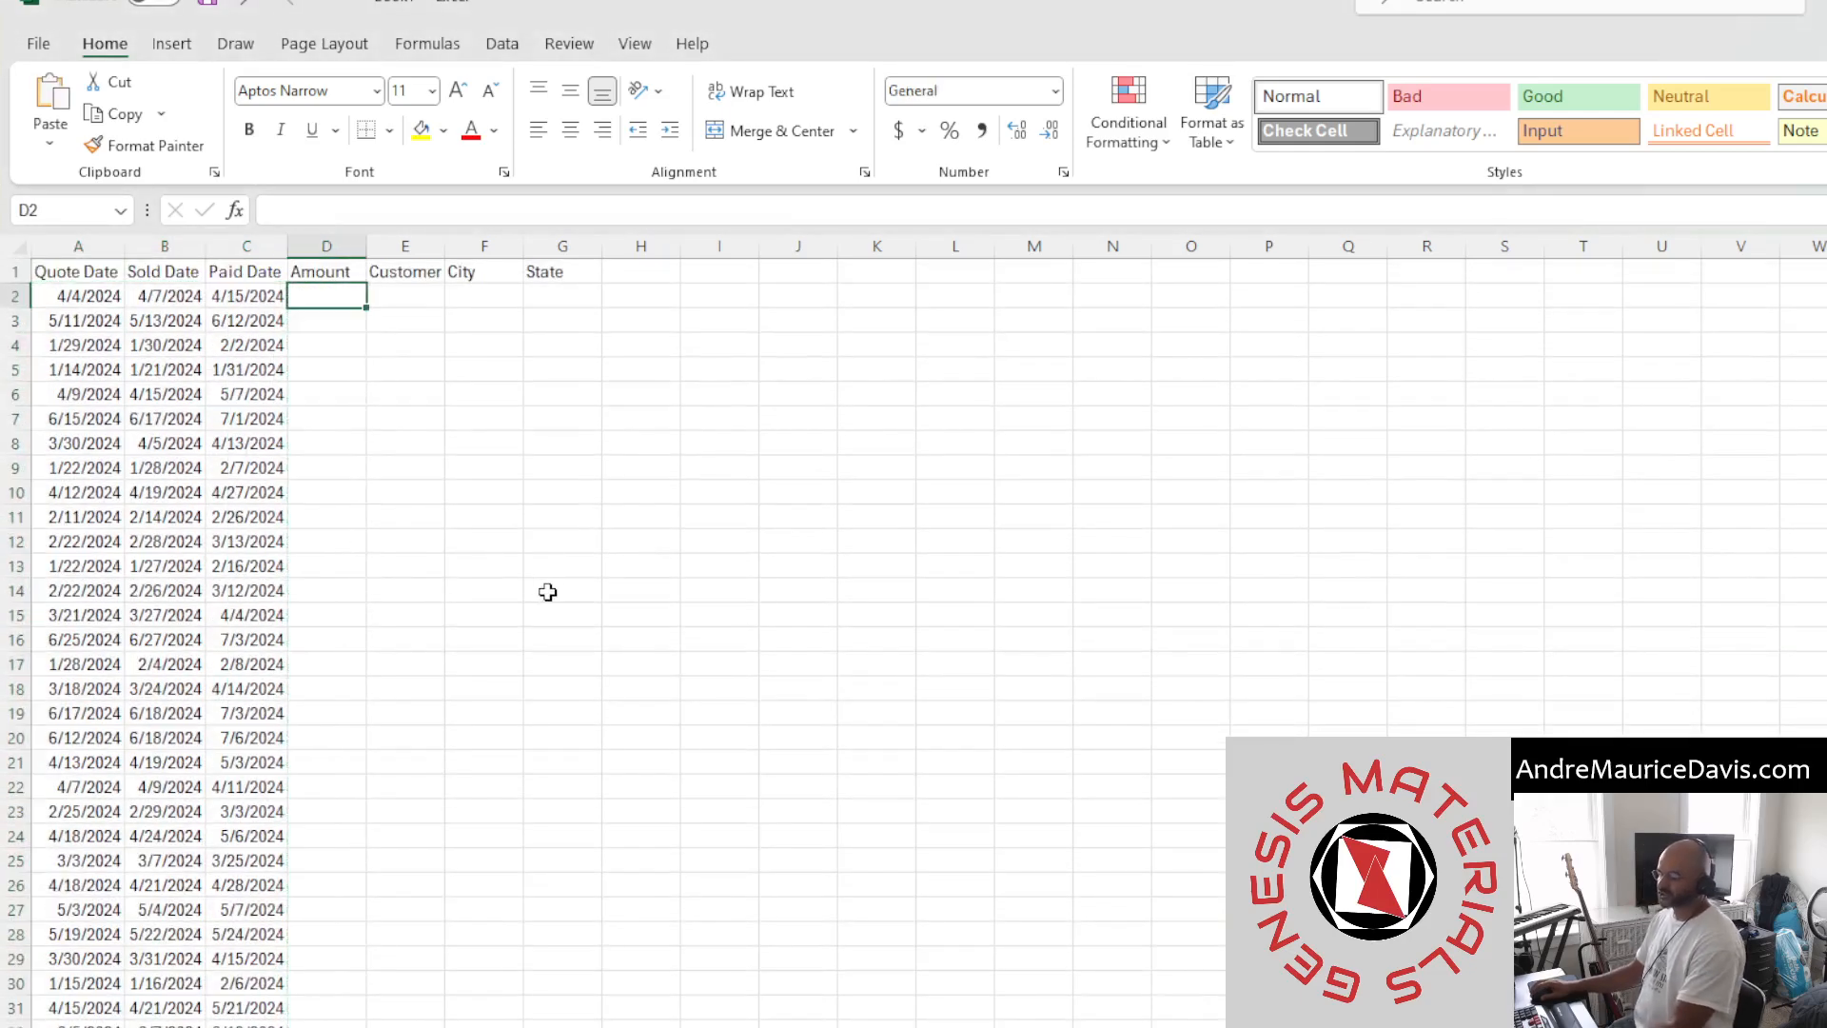
{"action": "key", "text": "Escape"}
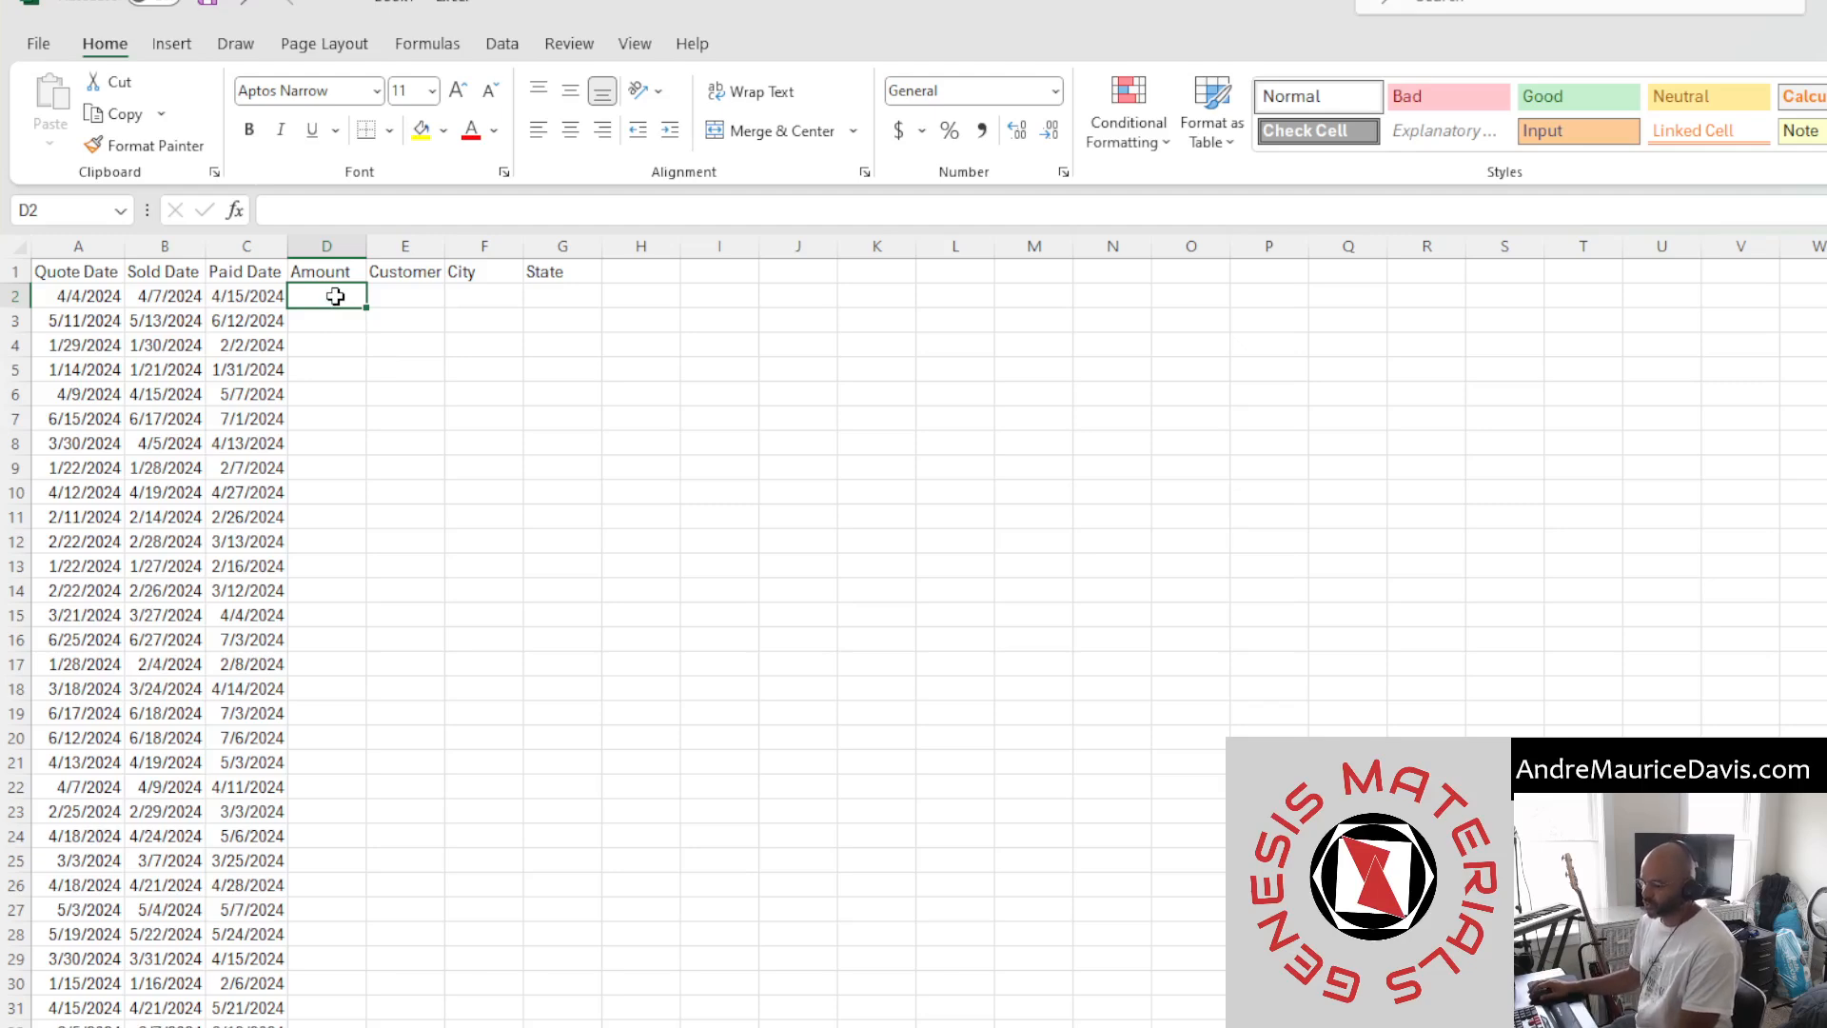
{"action": "type", "text": "=rand"}
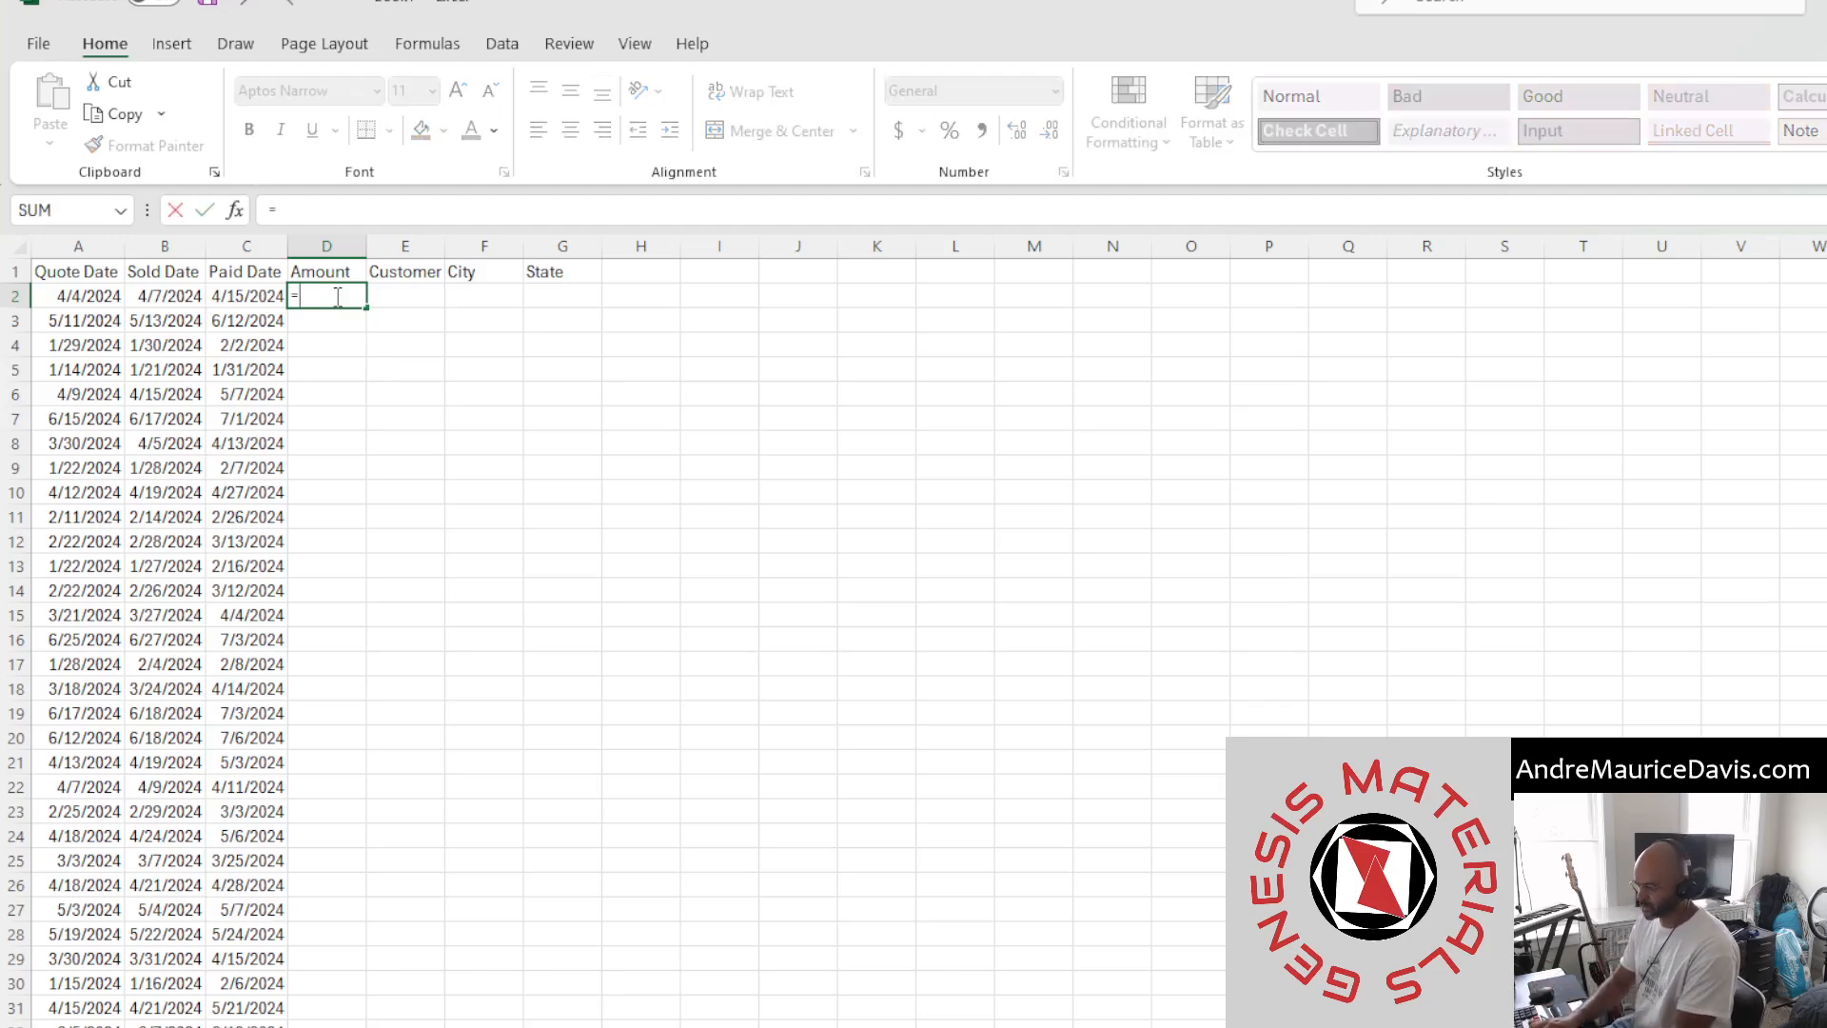
{"action": "key", "text": "Down"}
{"action": "key", "text": "Down"}
{"action": "key", "text": "Tab"}
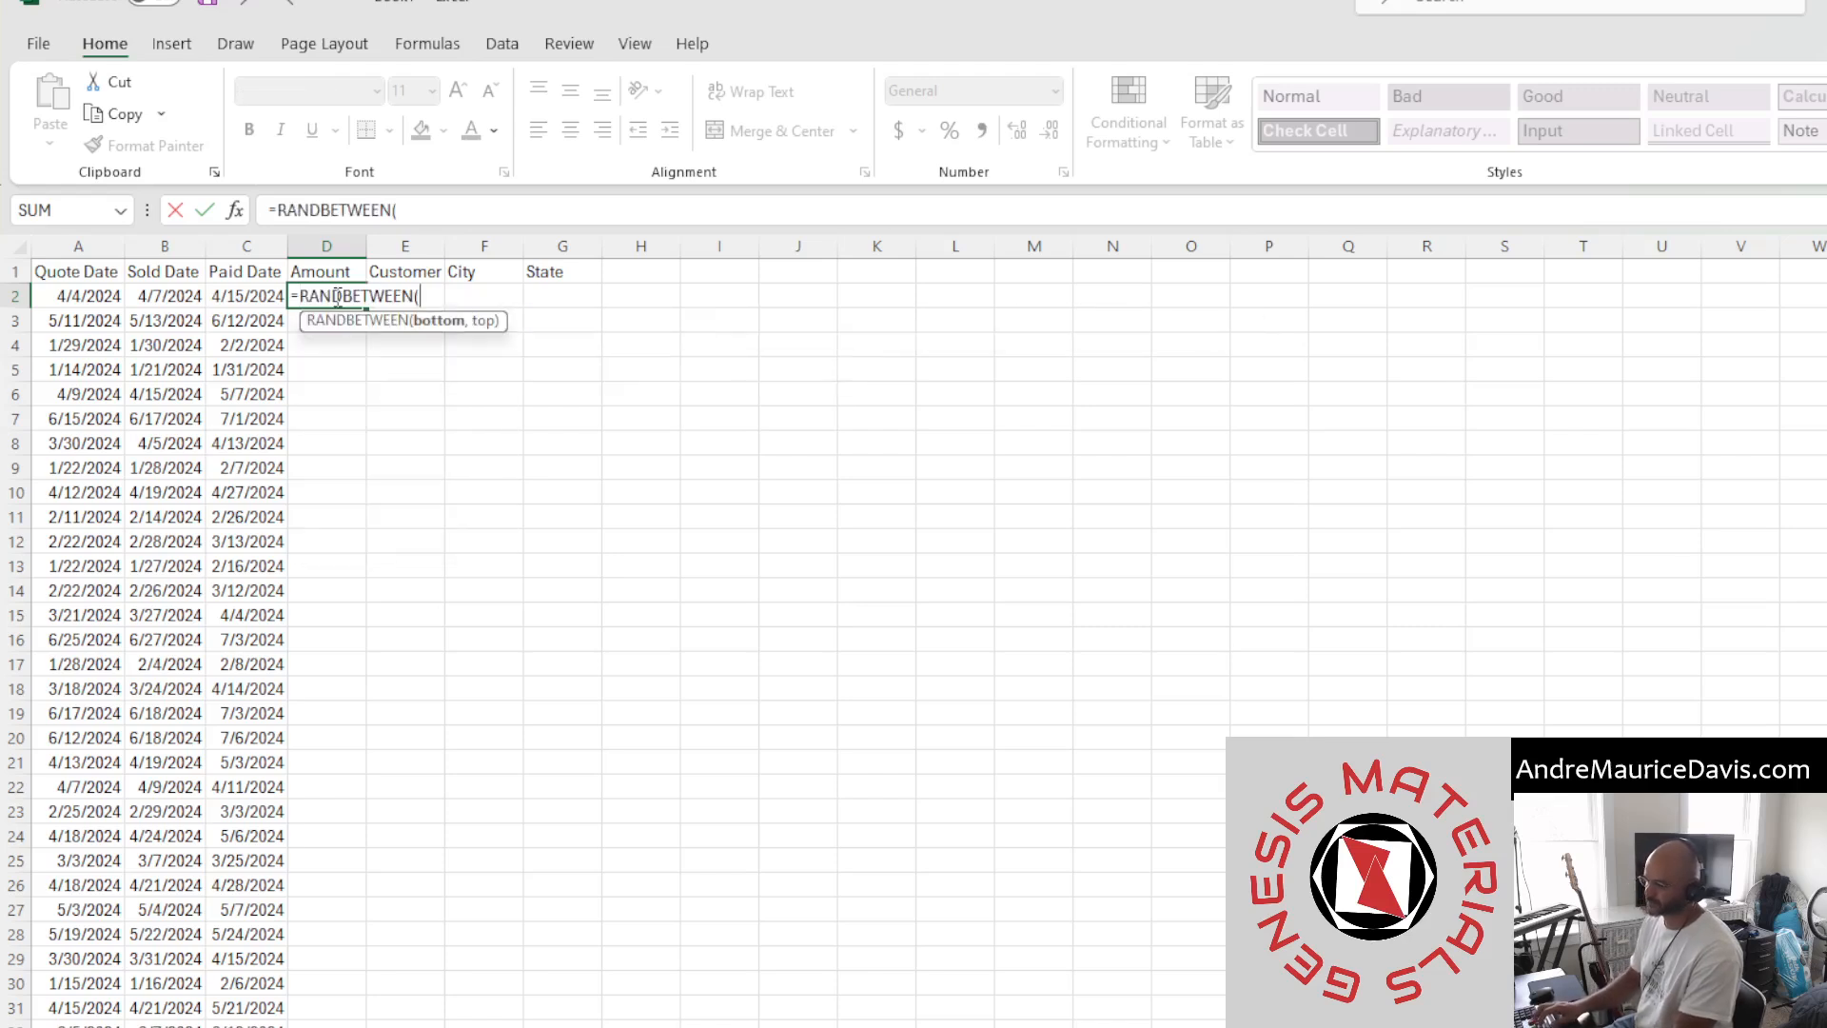
{"action": "type", "text": "500"}
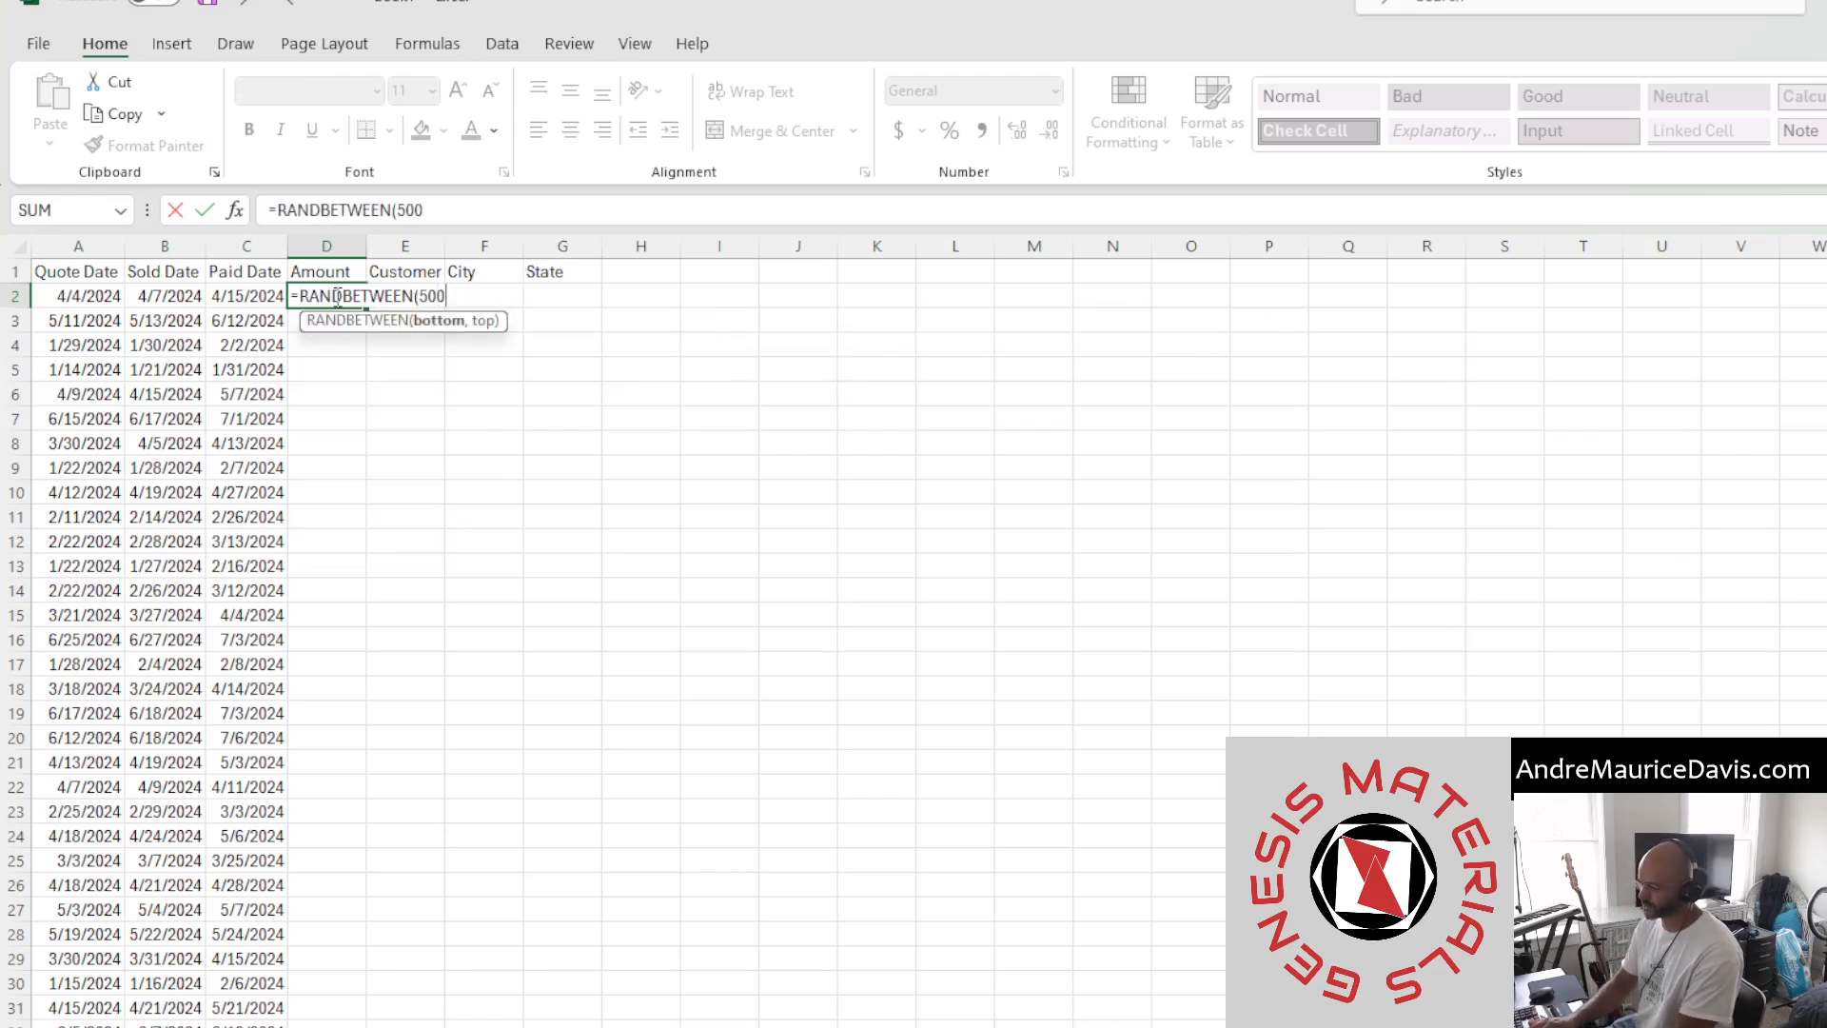
{"action": "type", "text": ",2500"}
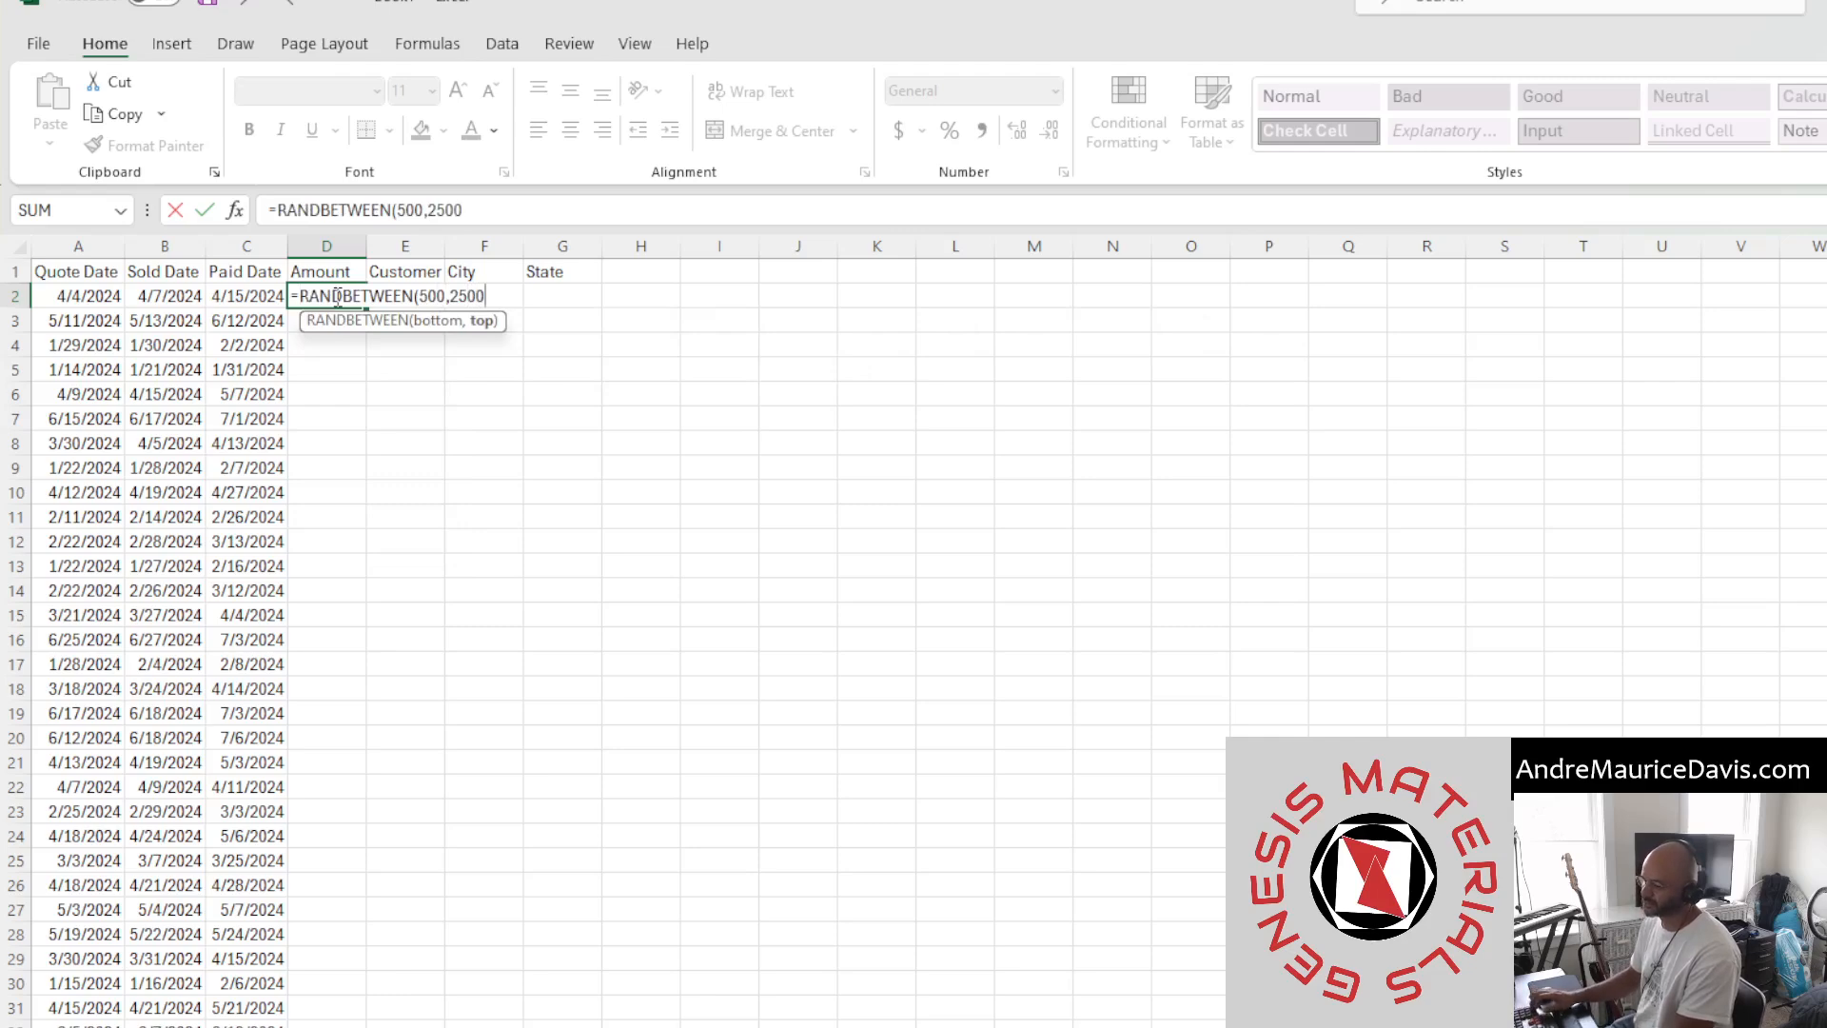
{"action": "type", "text": ")"}
{"action": "key", "text": "Return"}
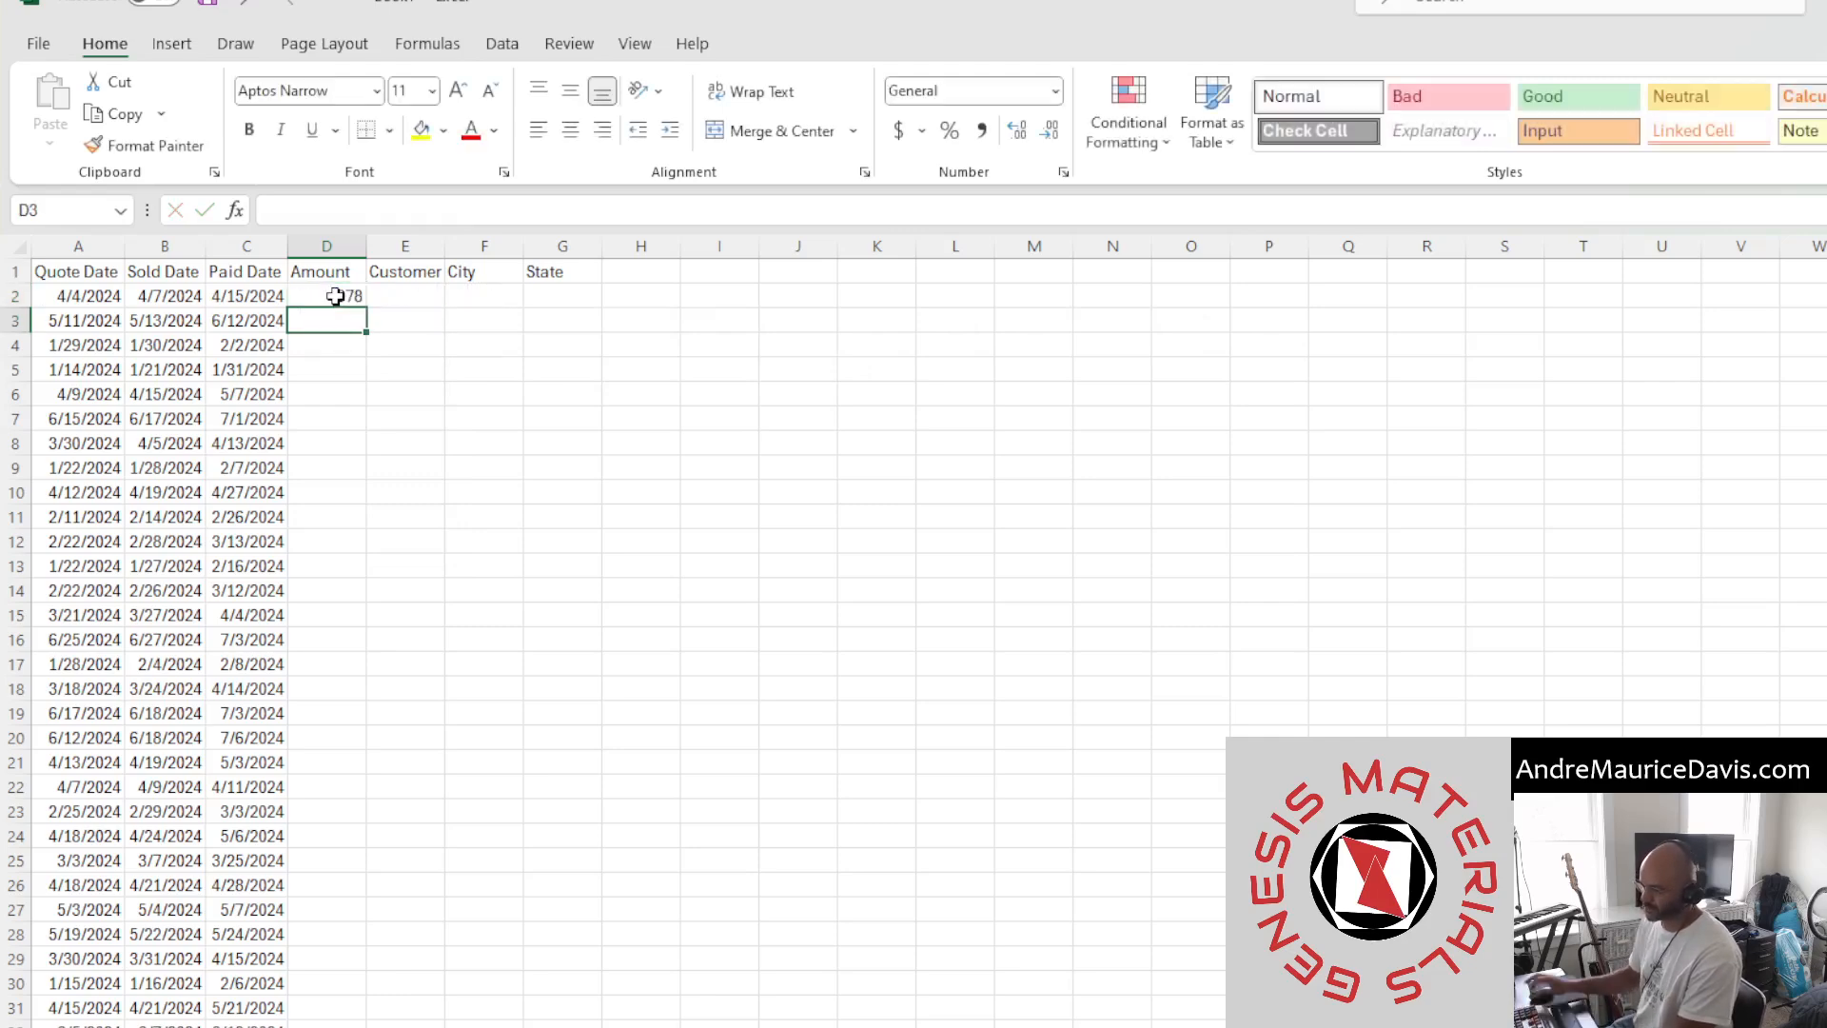
{"action": "left_click", "coordinate": [342, 295]}
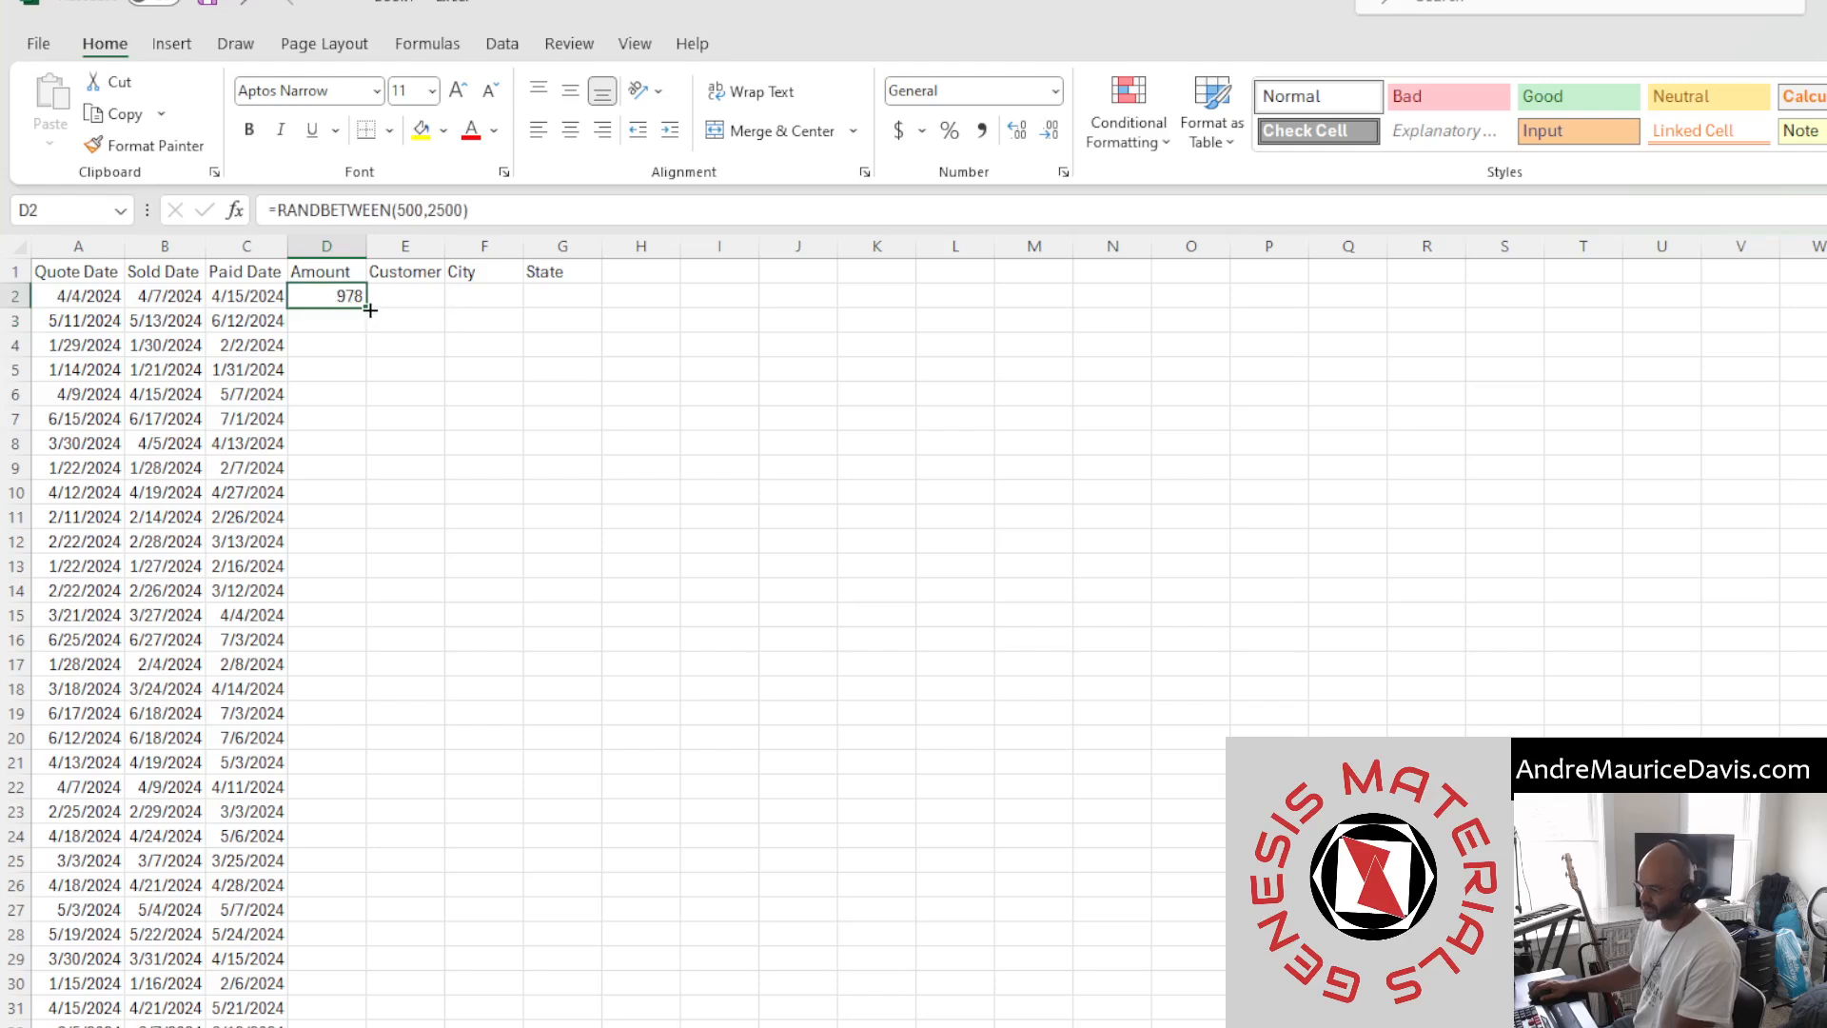
{"action": "double_click", "coordinate": [370, 309]}
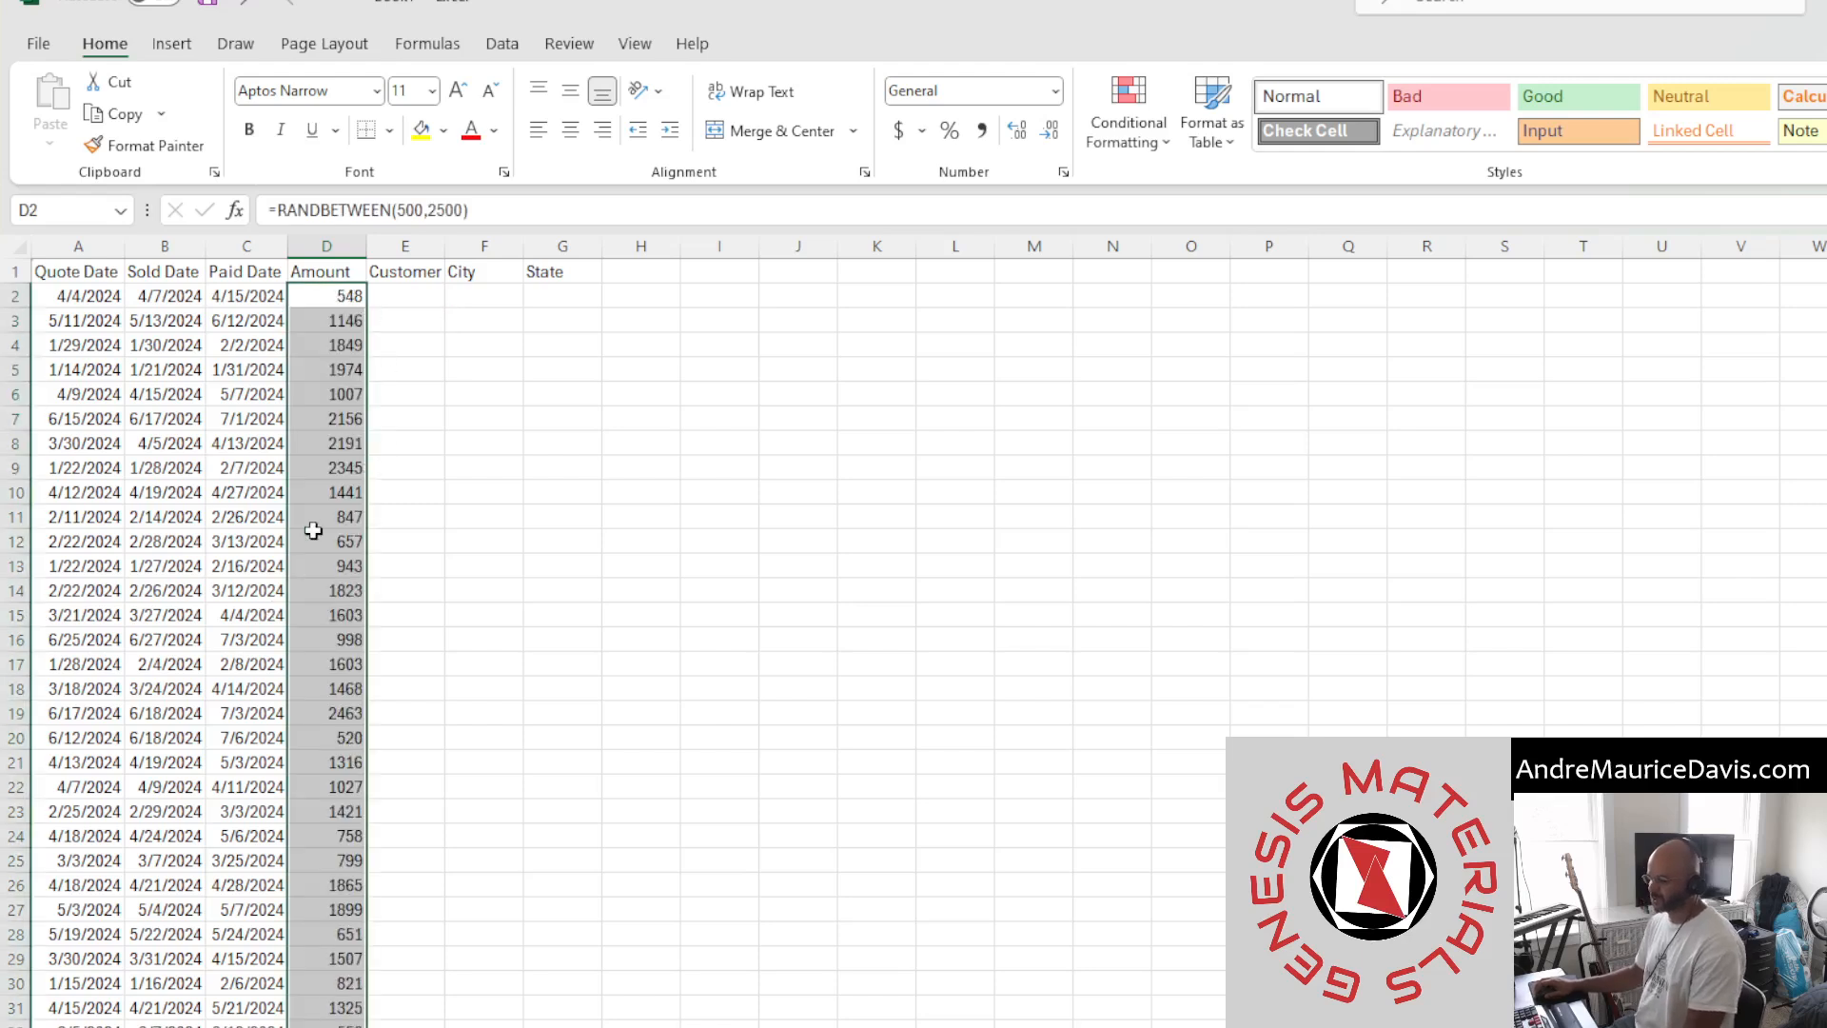
Replace the Amount column's random formulas with their static values and check the column from end to end
{"action": "key", "text": "ctrl+c"}
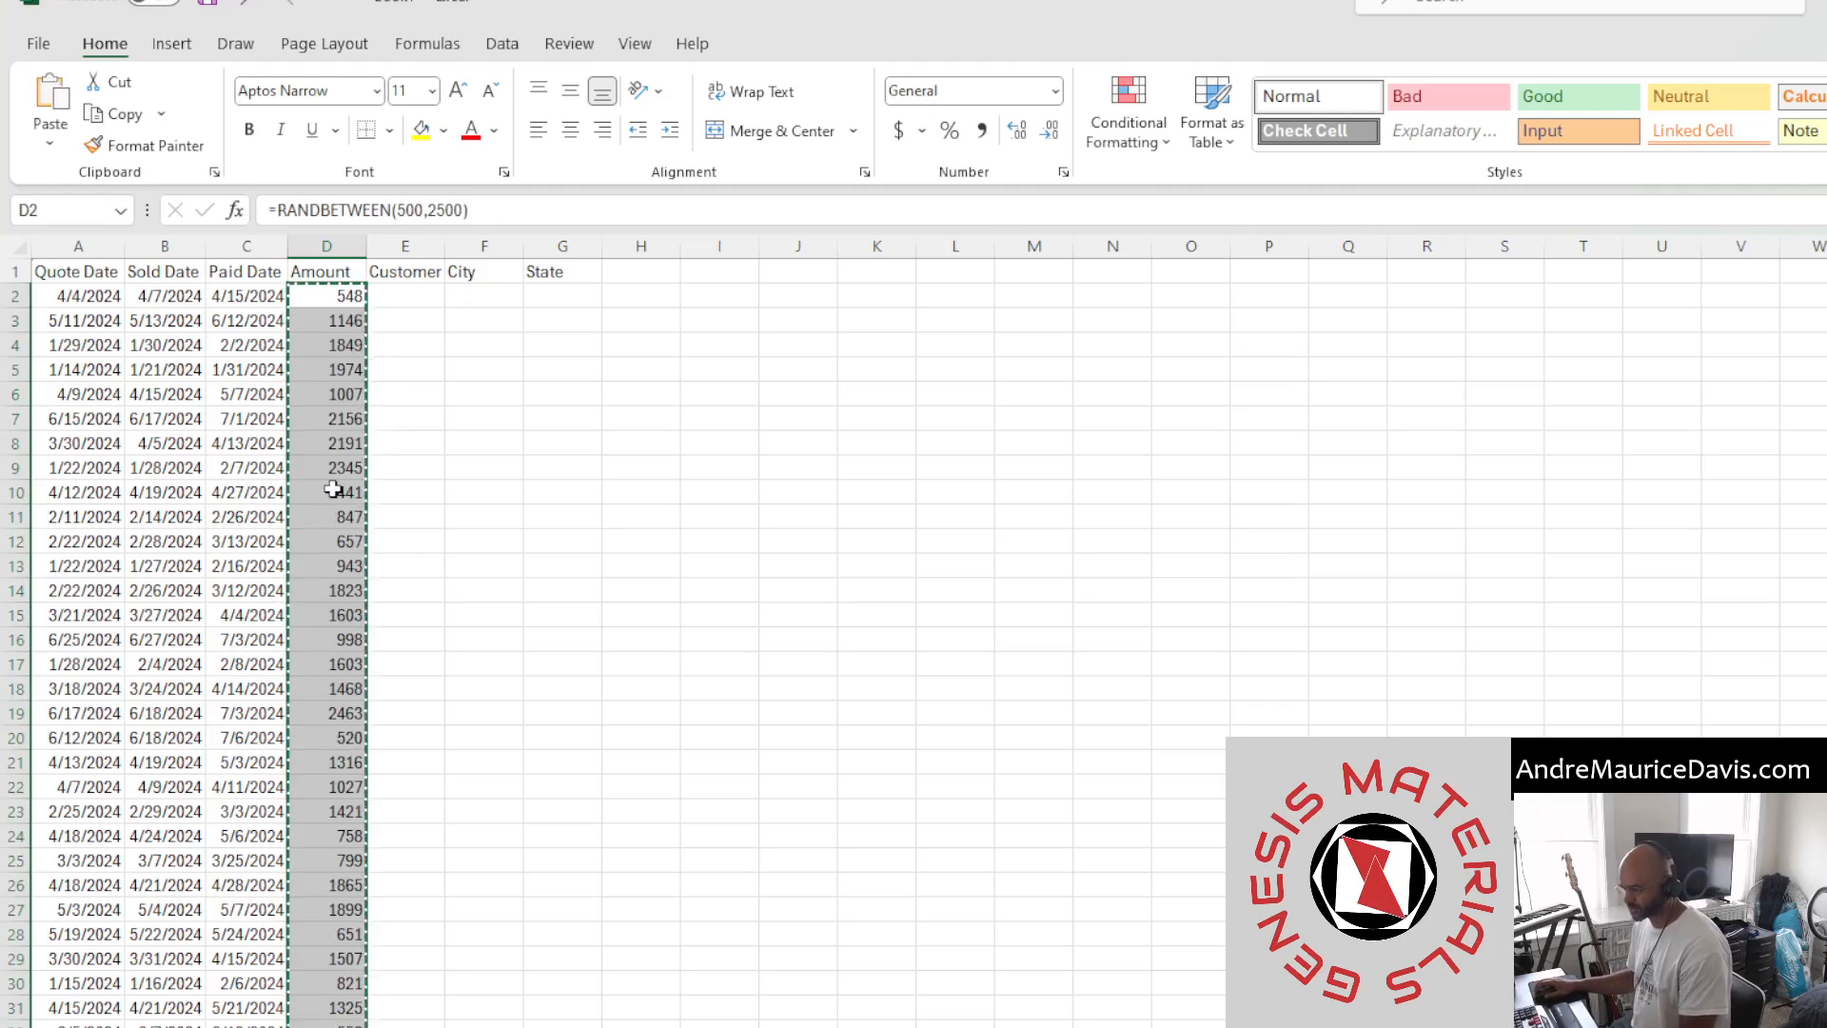
{"action": "right_click", "coordinate": [332, 488]}
{"action": "left_click", "coordinate": [431, 594]}
{"action": "left_click", "coordinate": [315, 539]}
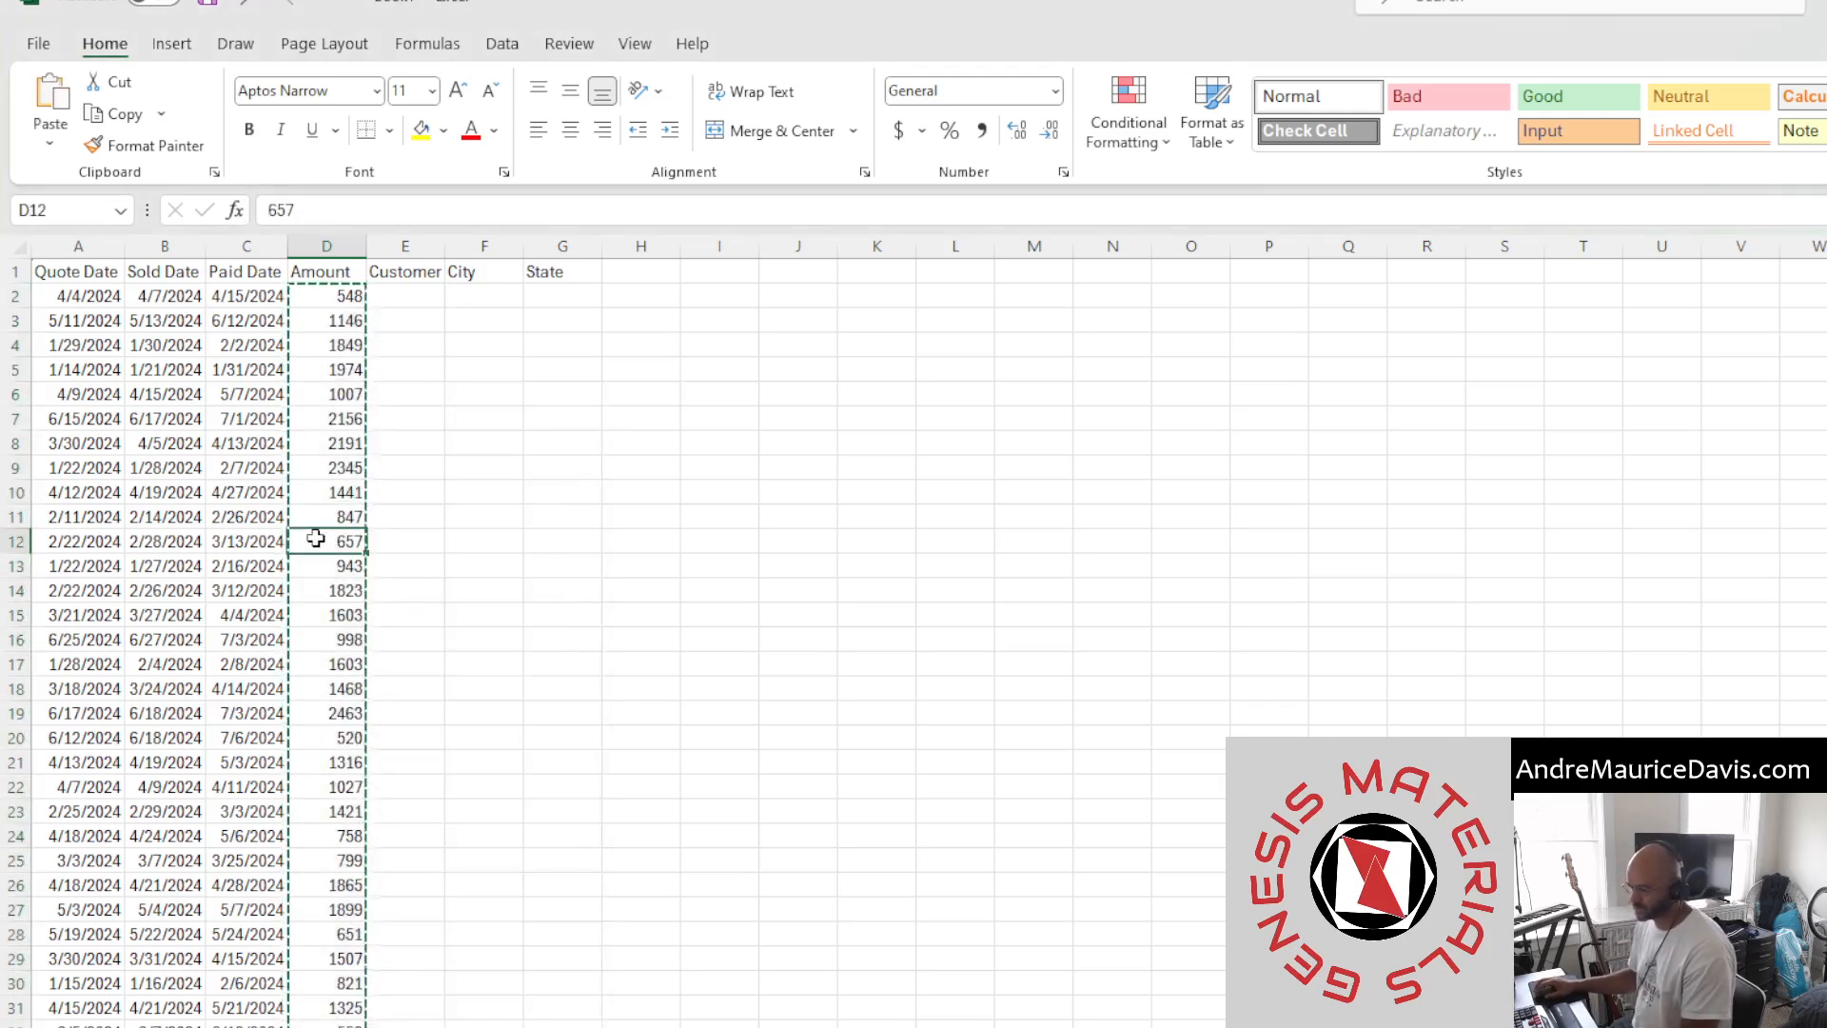
{"action": "key", "text": "ctrl+Down"}
{"action": "key", "text": "ctrl+Up"}
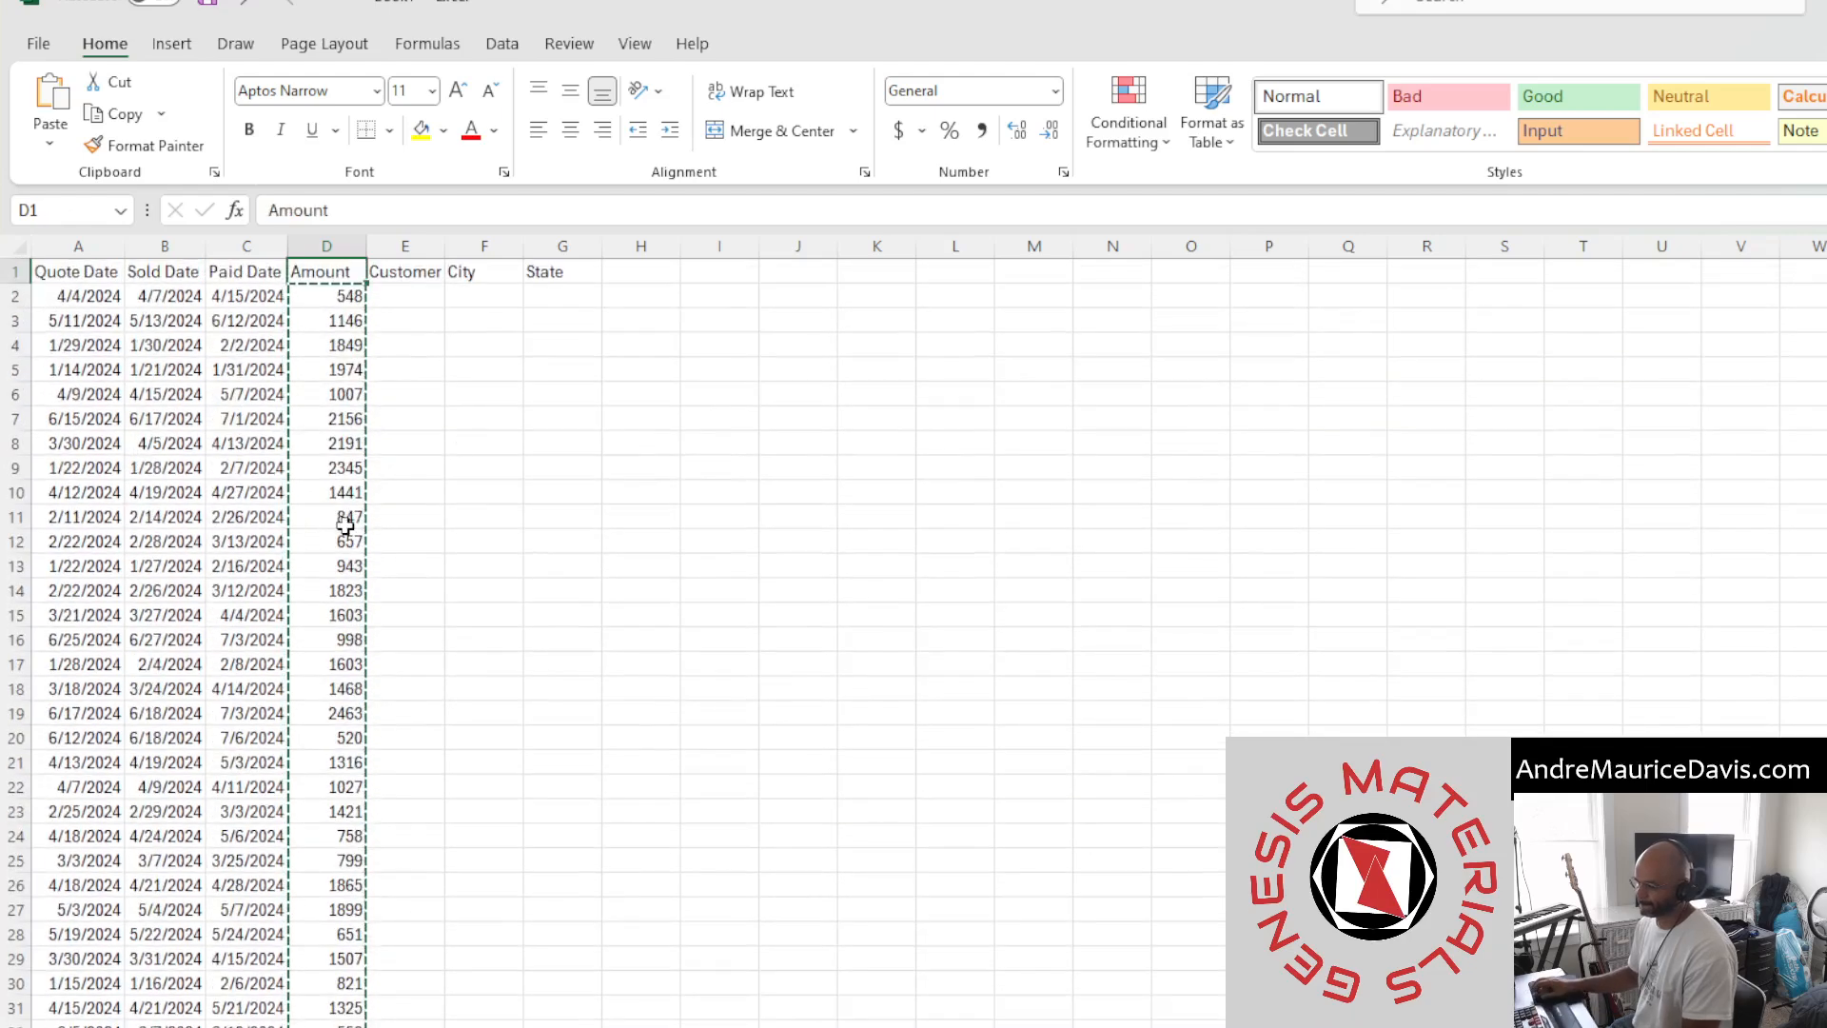
Clear the copy selection and auto-fit column E to the width of its Customer Name header
{"action": "left_click", "coordinate": [422, 297]}
{"action": "key", "text": "Escape"}
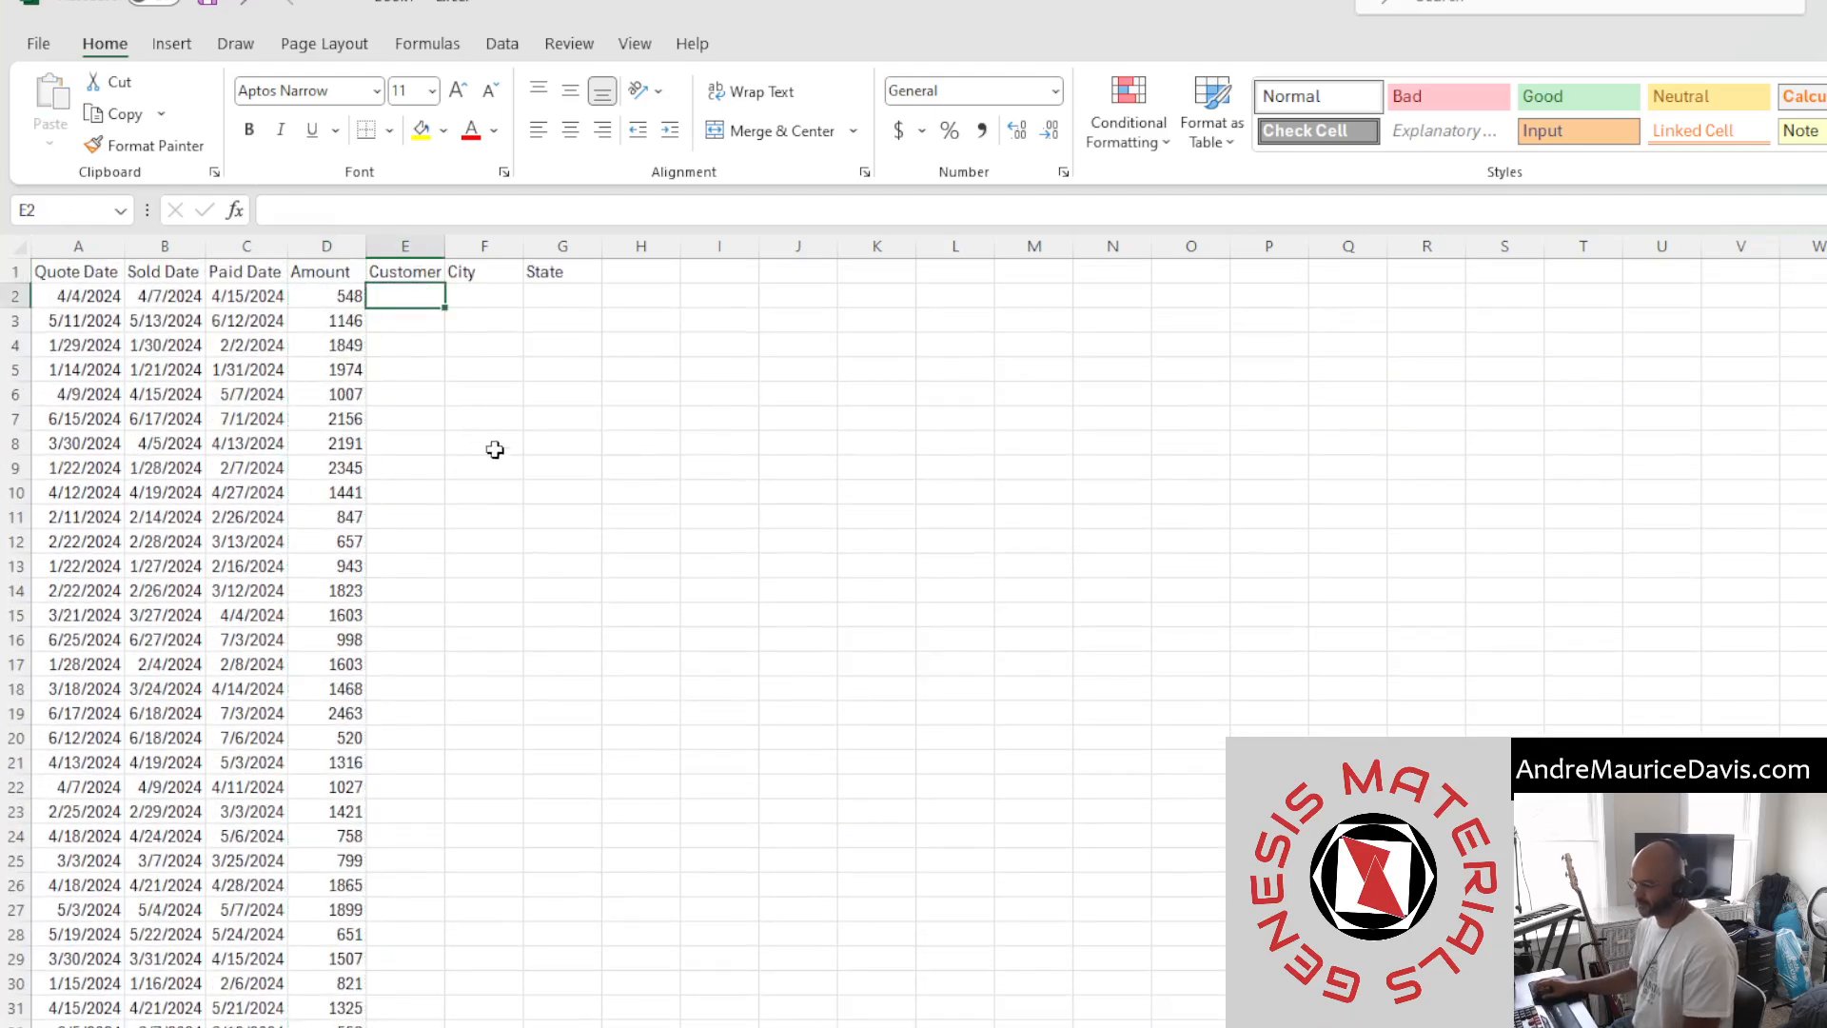
{"action": "double_click", "coordinate": [443, 247]}
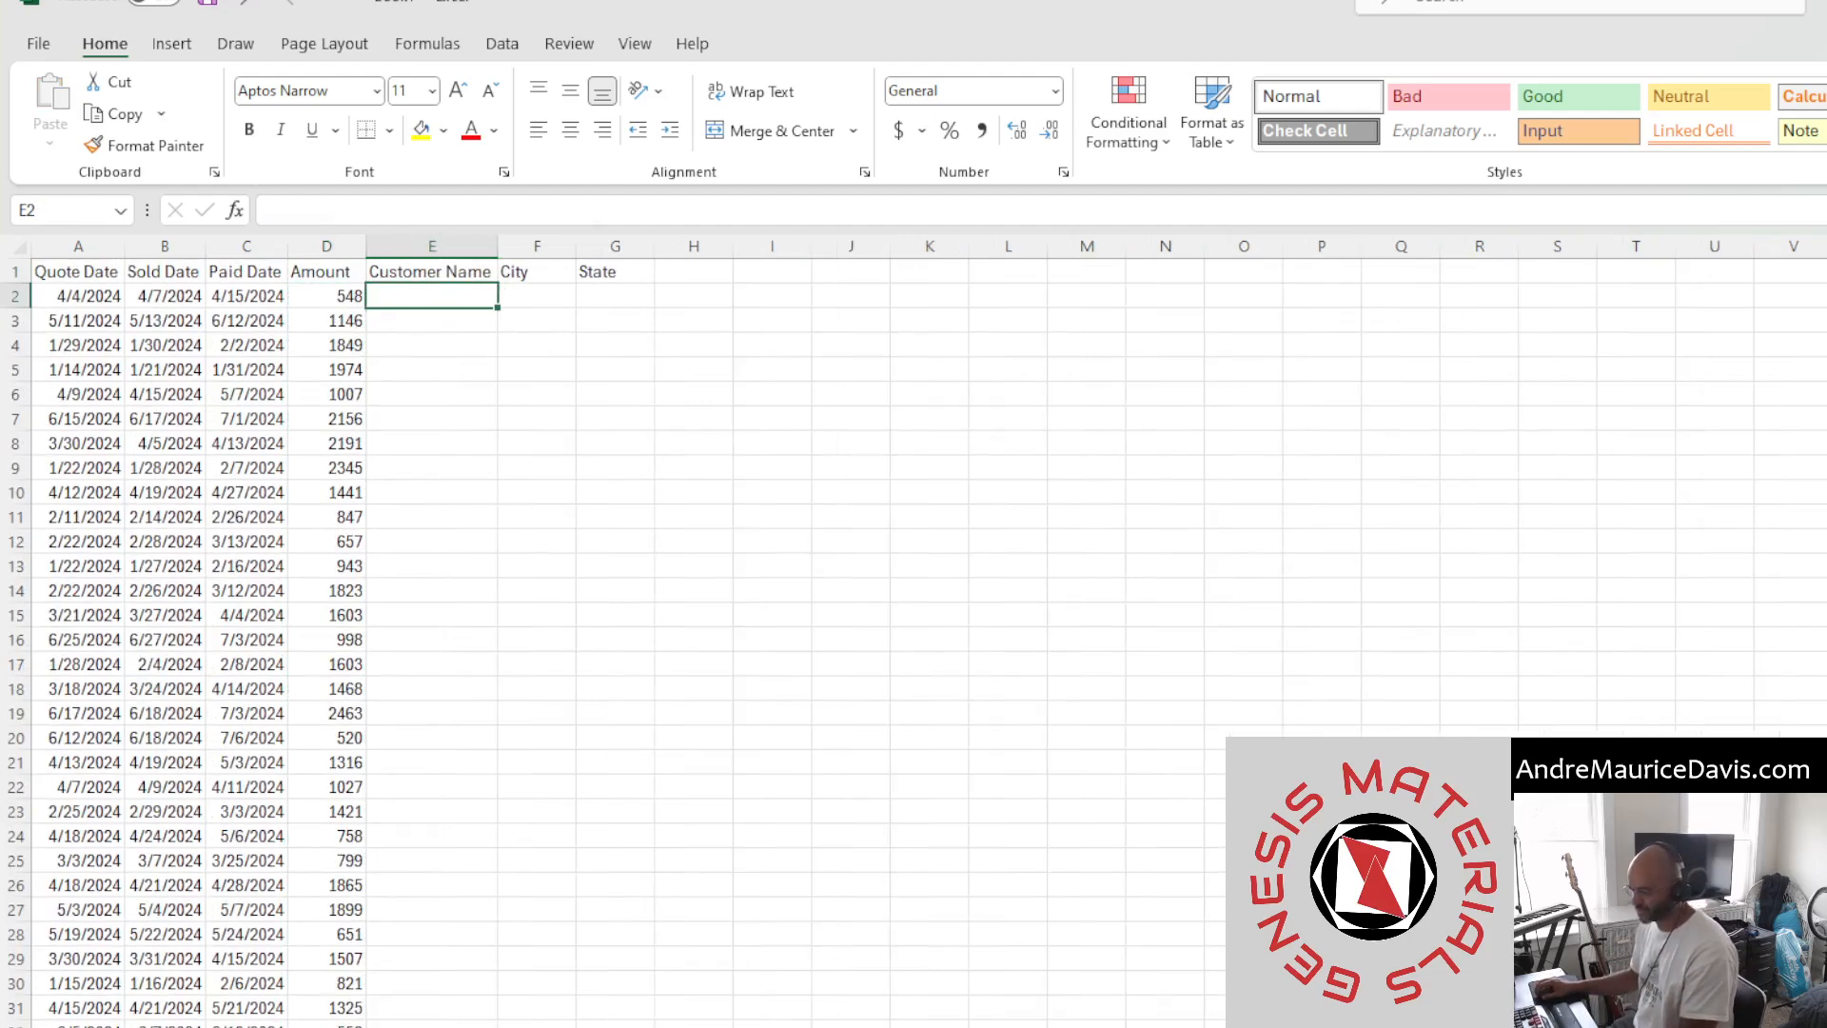
On the blank sheet after the date list, enter the headers Customer Name and Index in A1:B1 and auto-fit column A
{"action": "left_click", "coordinate": [333, 1026]}
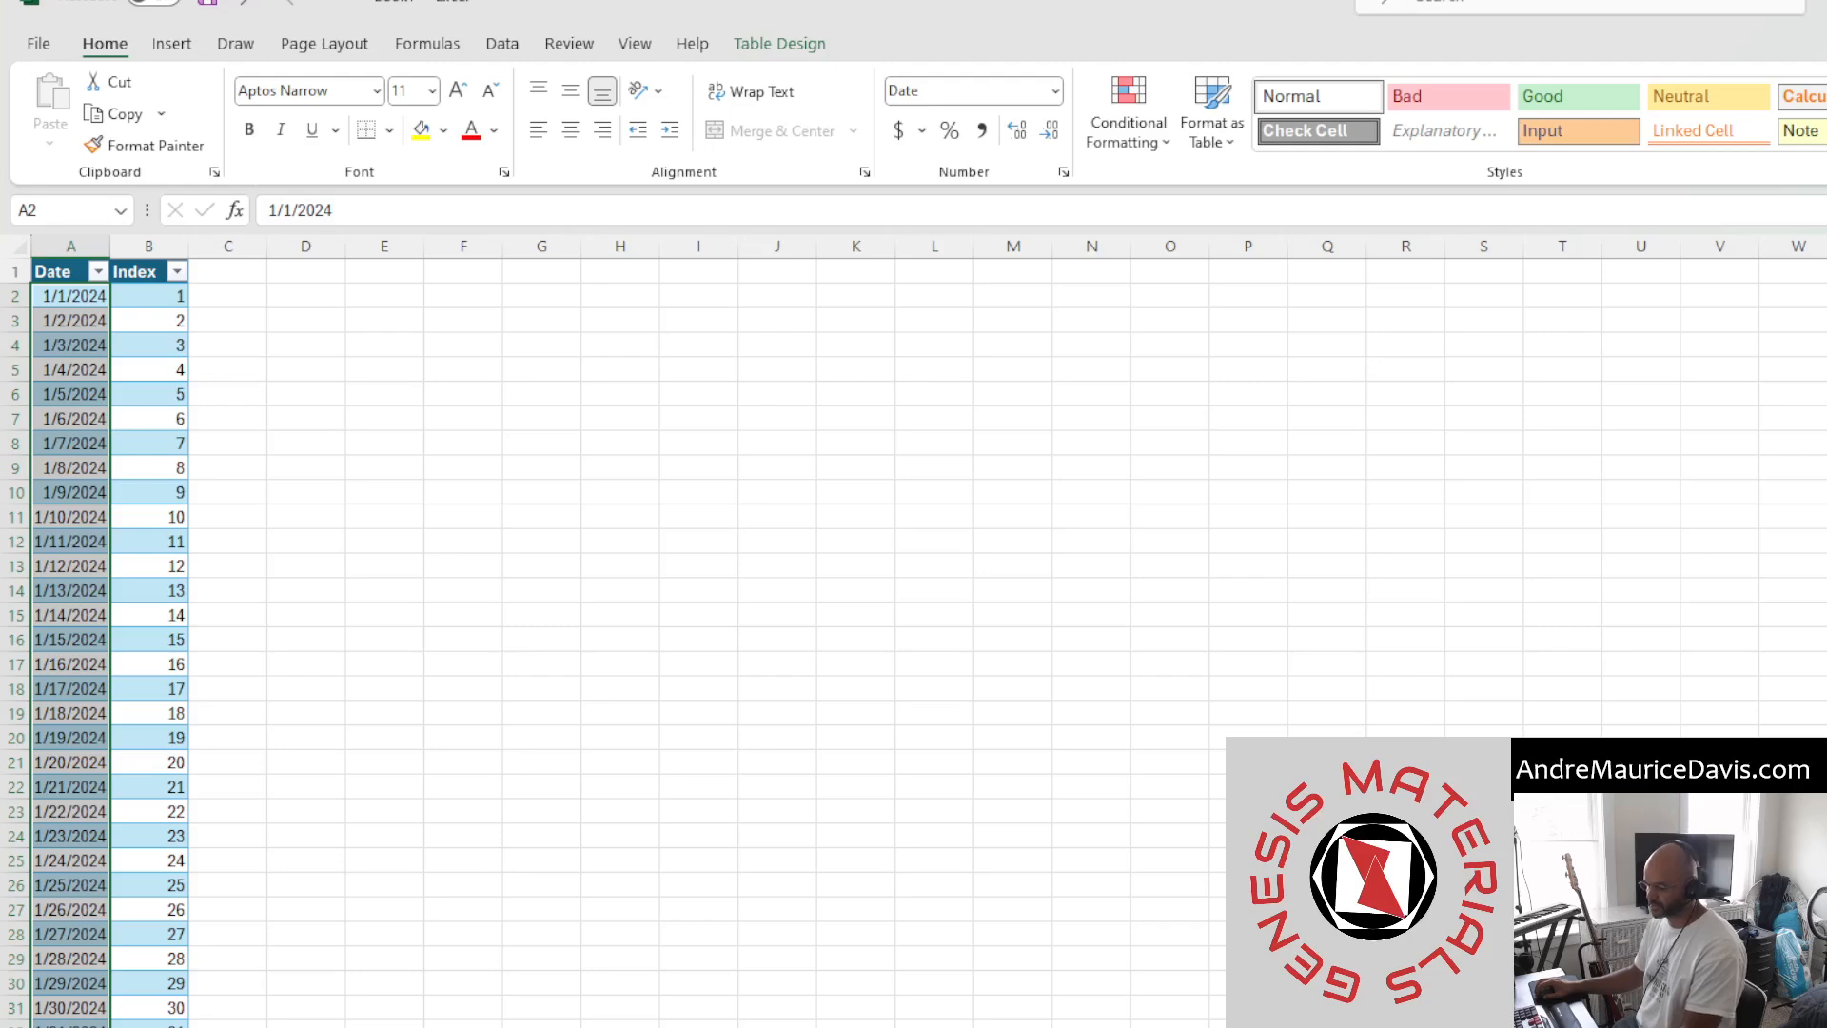
{"action": "key", "text": "ctrl+Page_Up"}
{"action": "key", "text": "ctrl+Page_Down"}
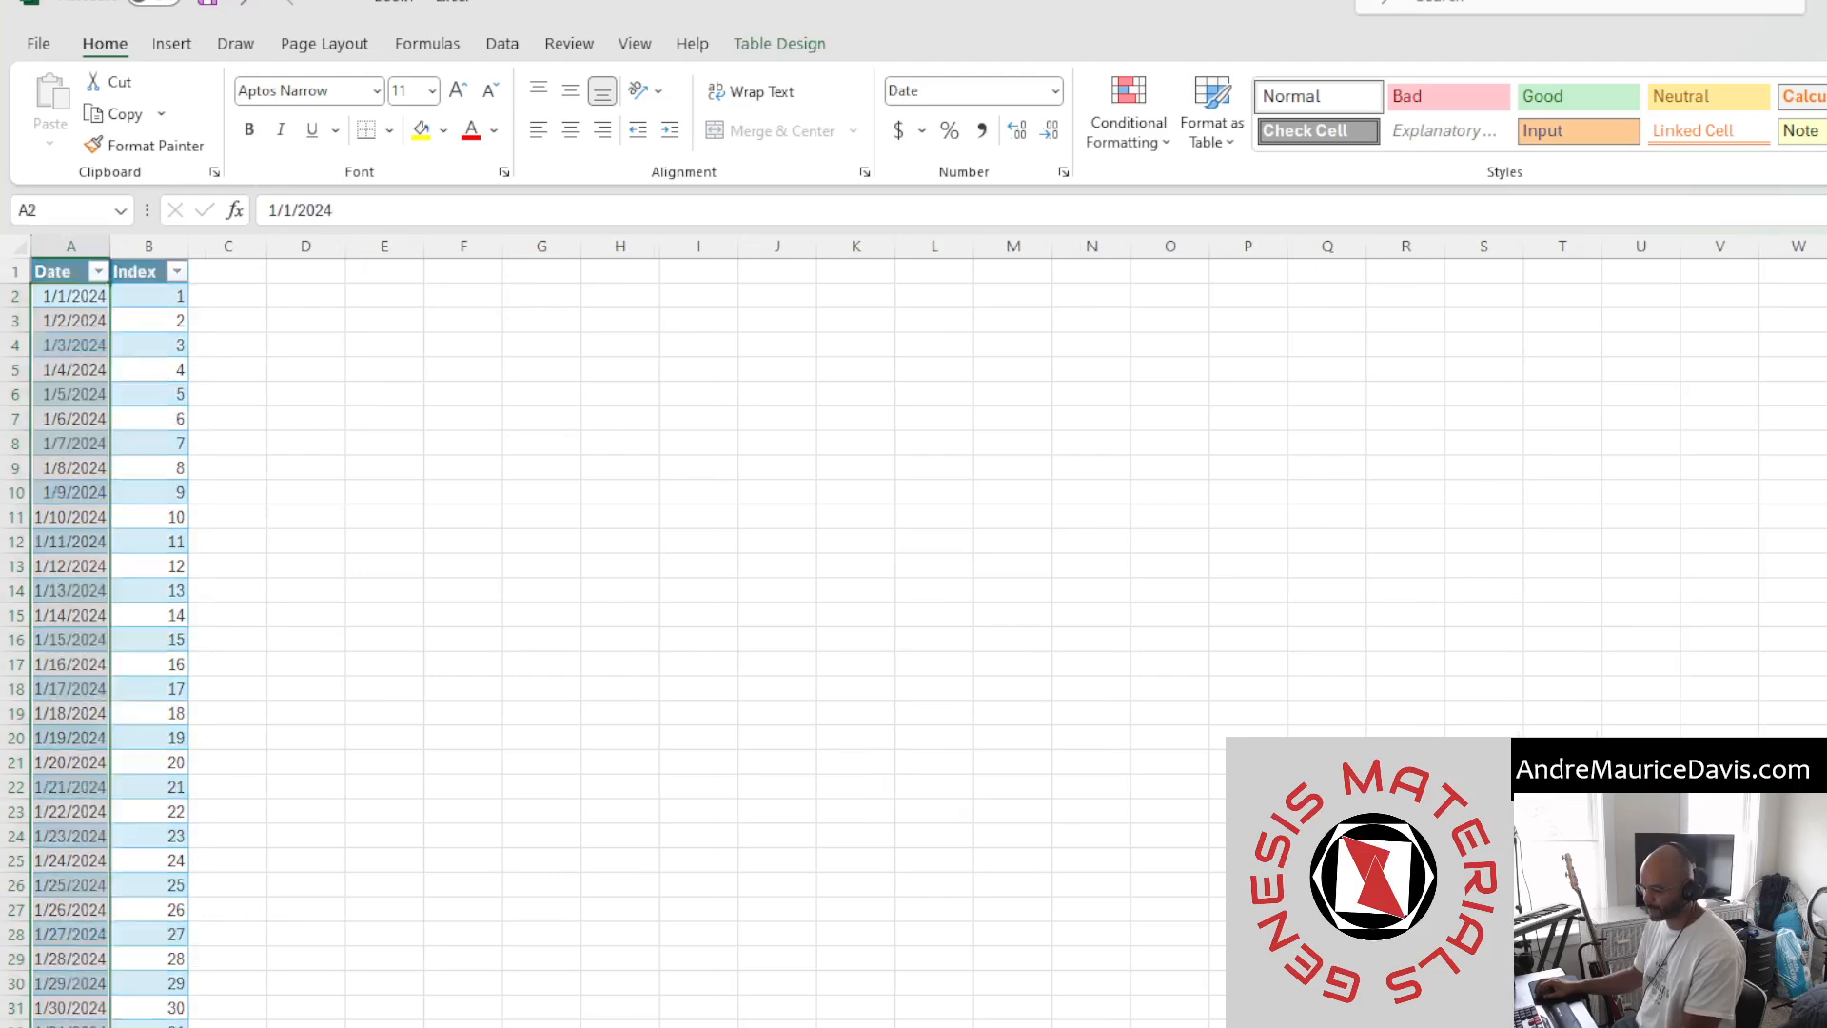
{"action": "key", "text": "ctrl+Page_Down"}
{"action": "type", "text": "Cu"}
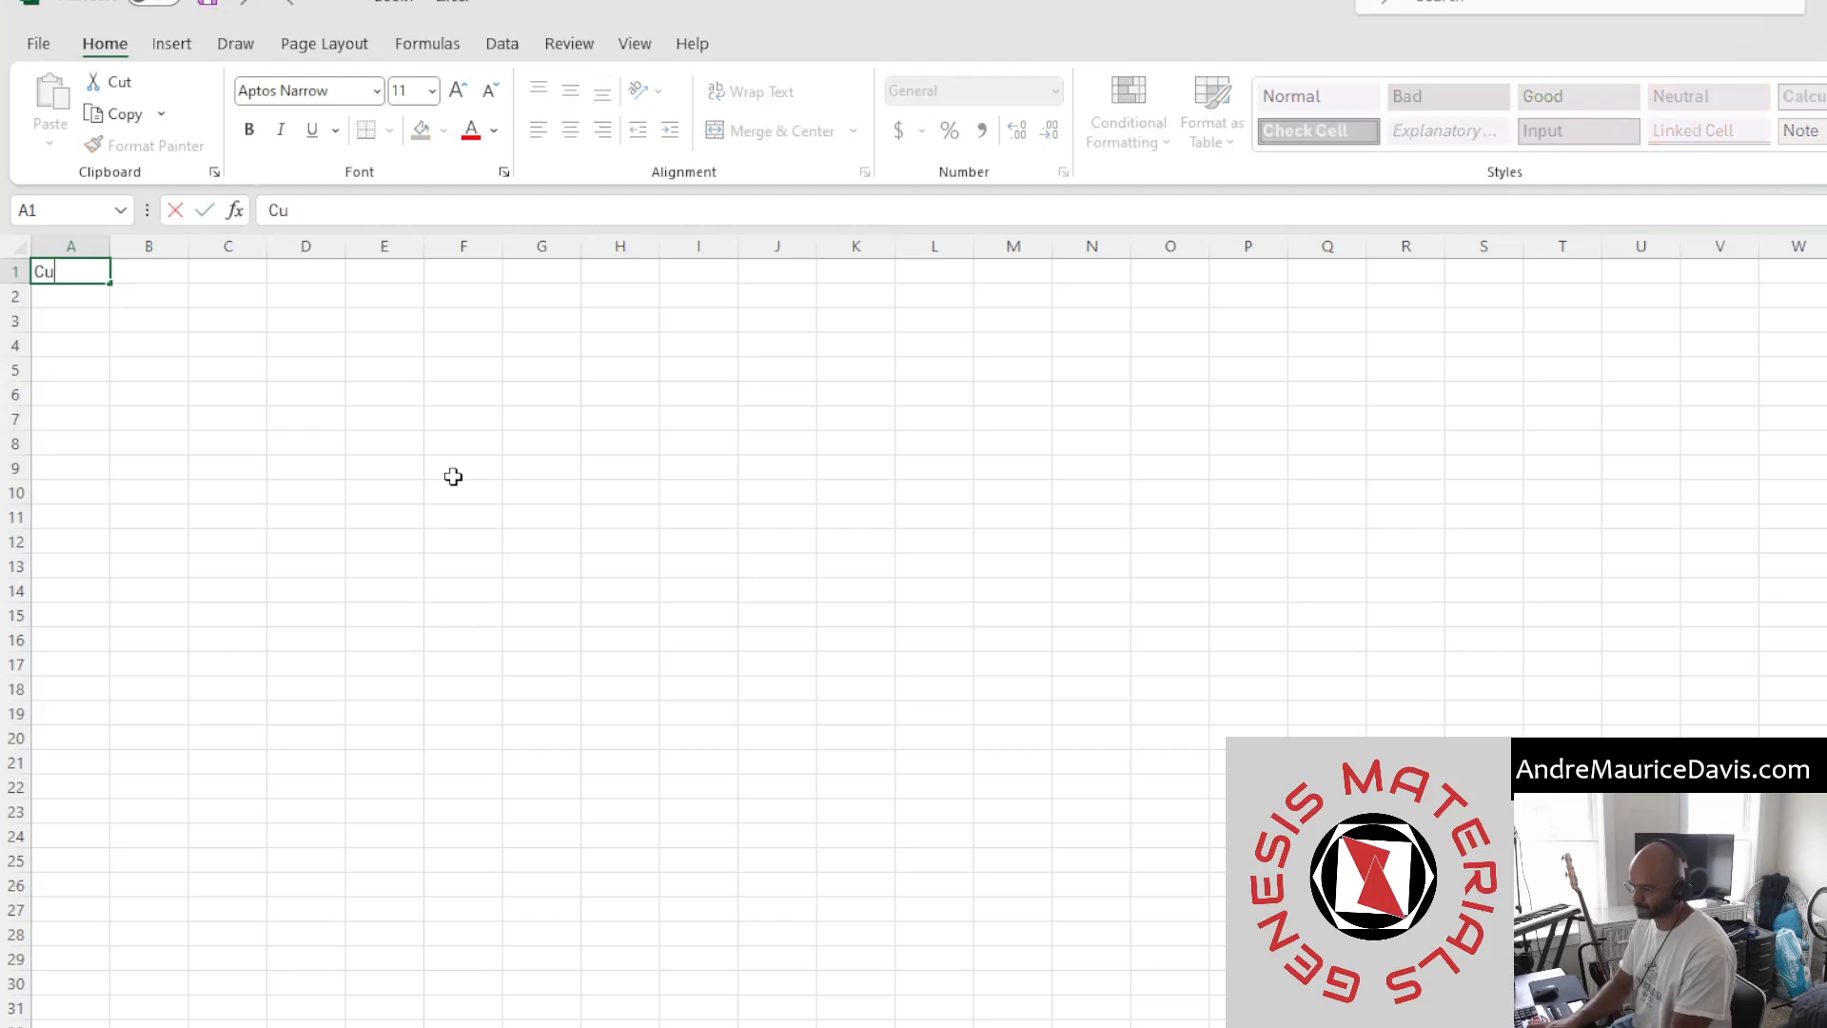
{"action": "type", "text": "stomer Name"}
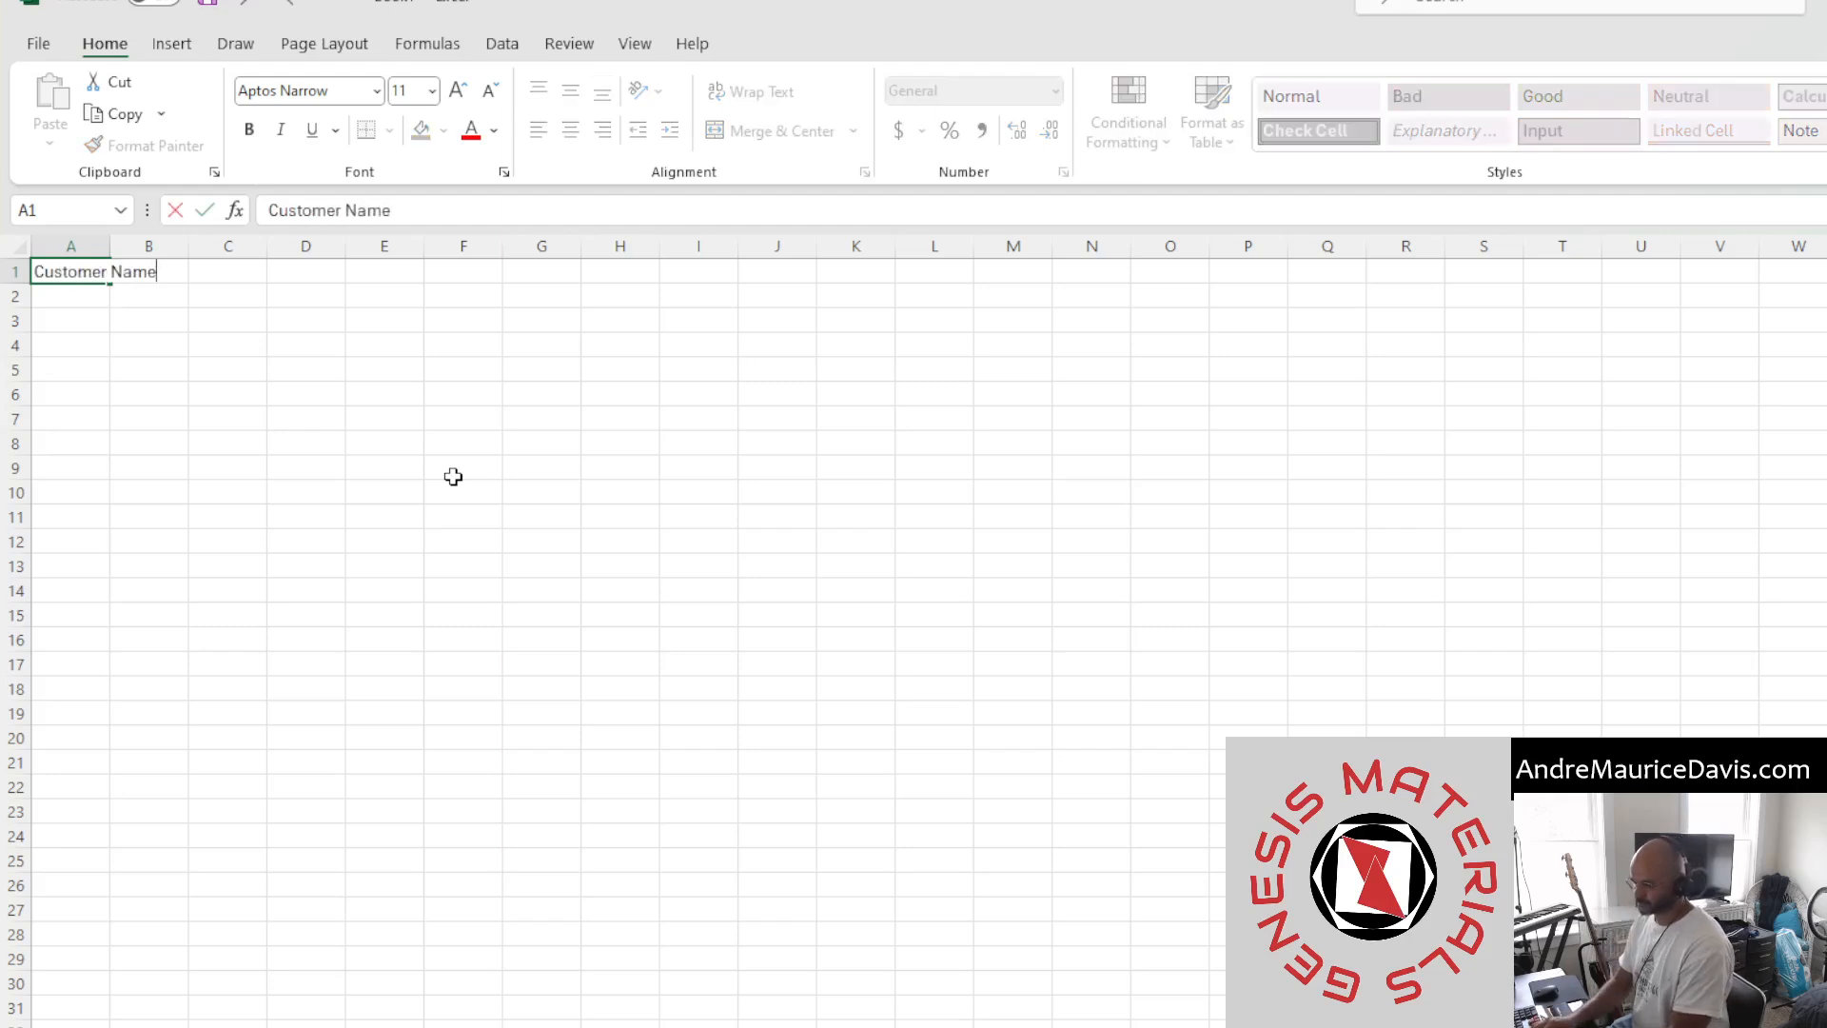
{"action": "key", "text": "Tab"}
{"action": "type", "text": "Index"}
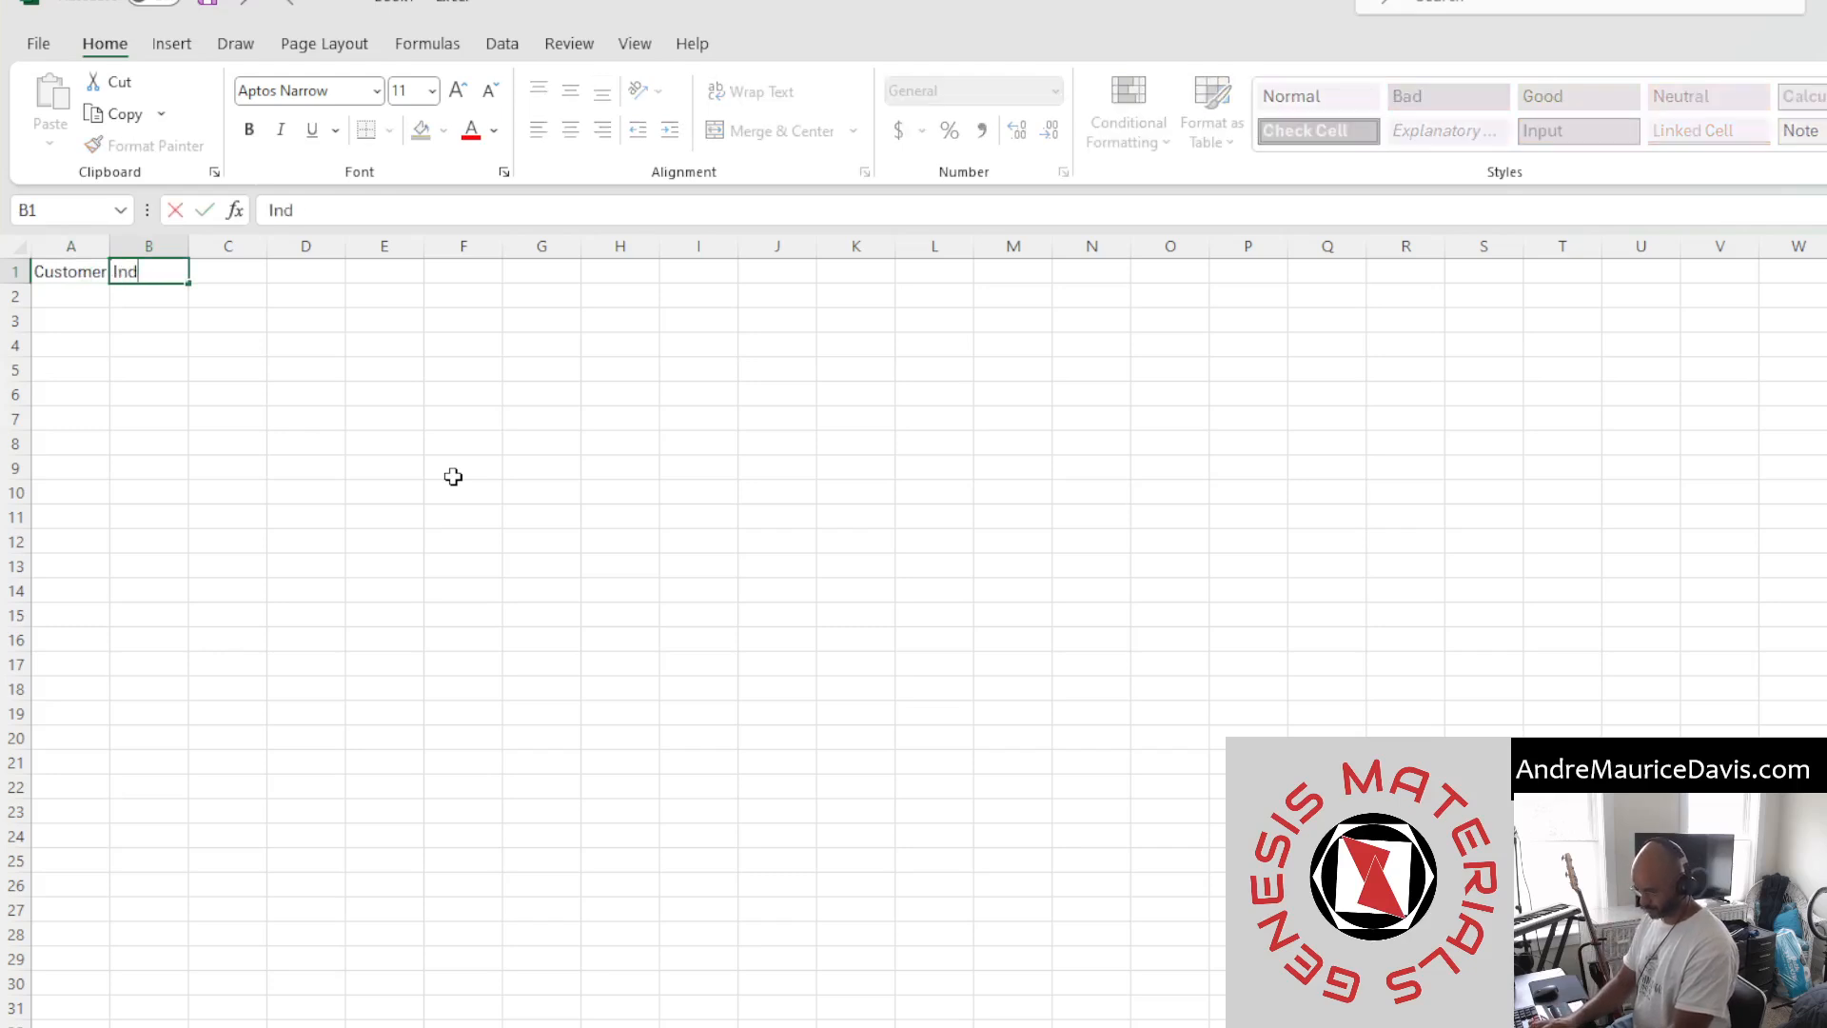
{"action": "key", "text": "Return"}
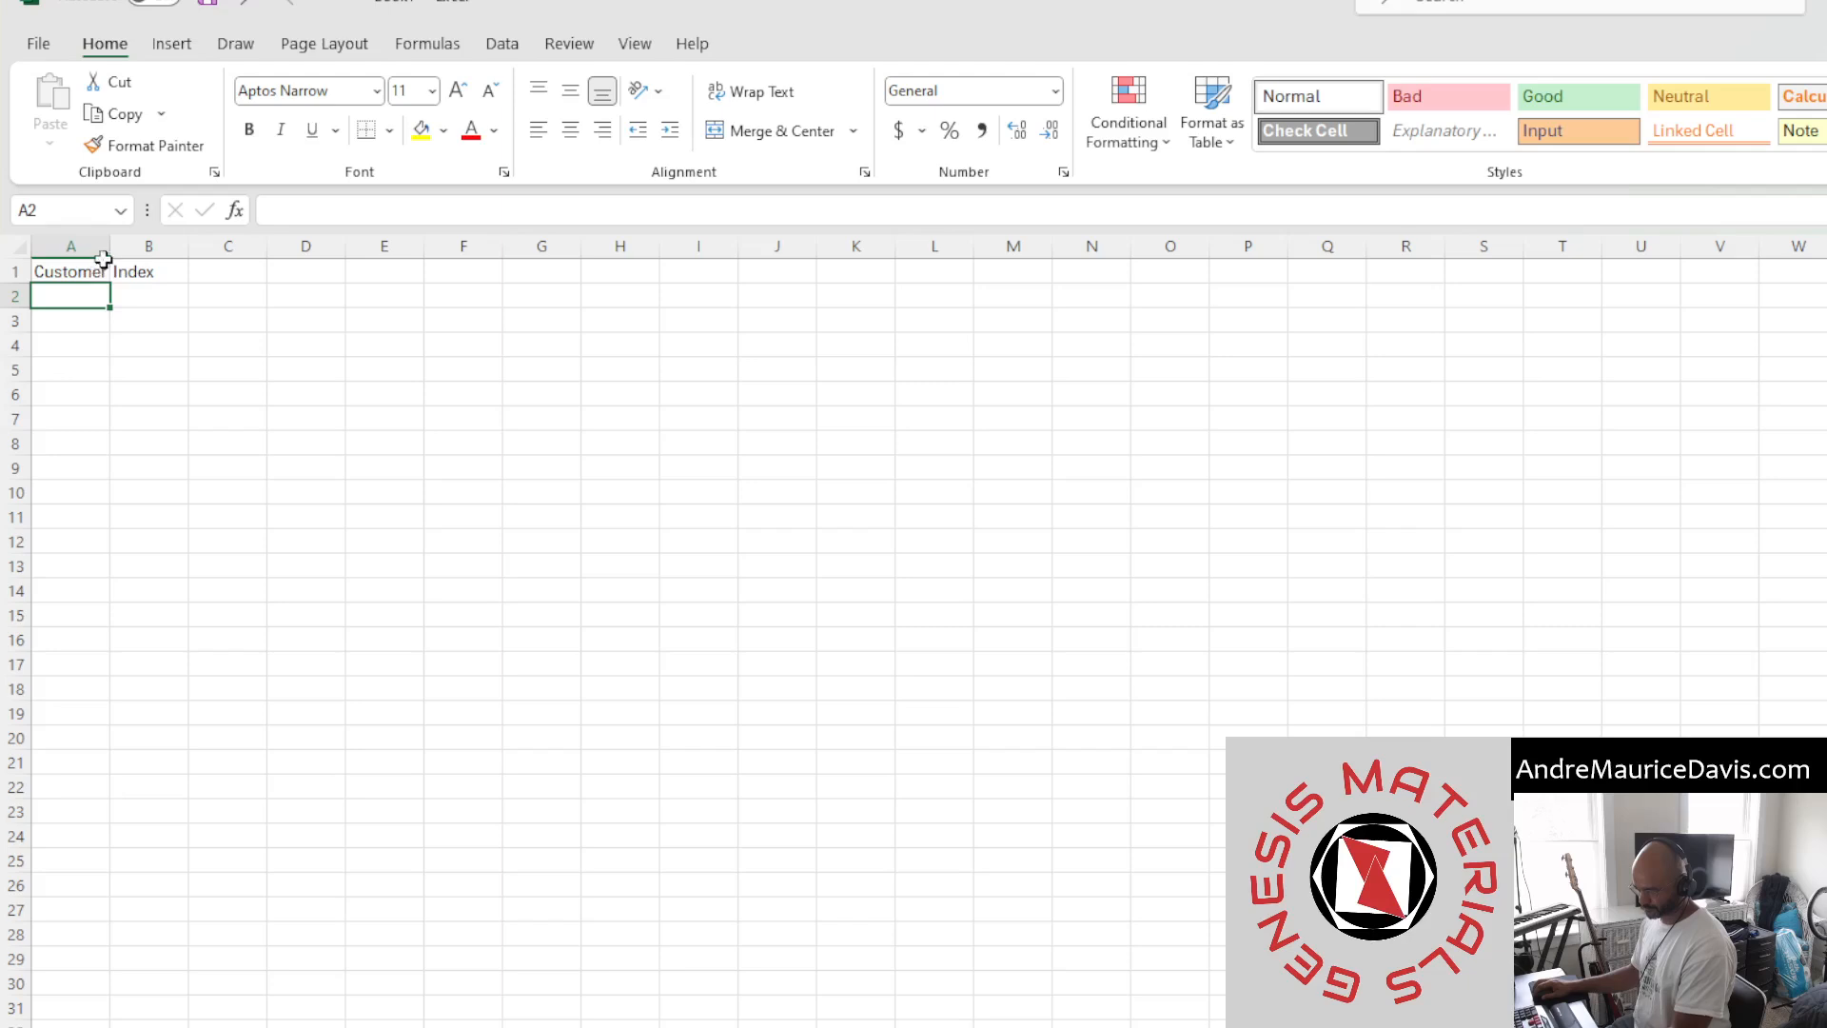
{"action": "double_click", "coordinate": [111, 245]}
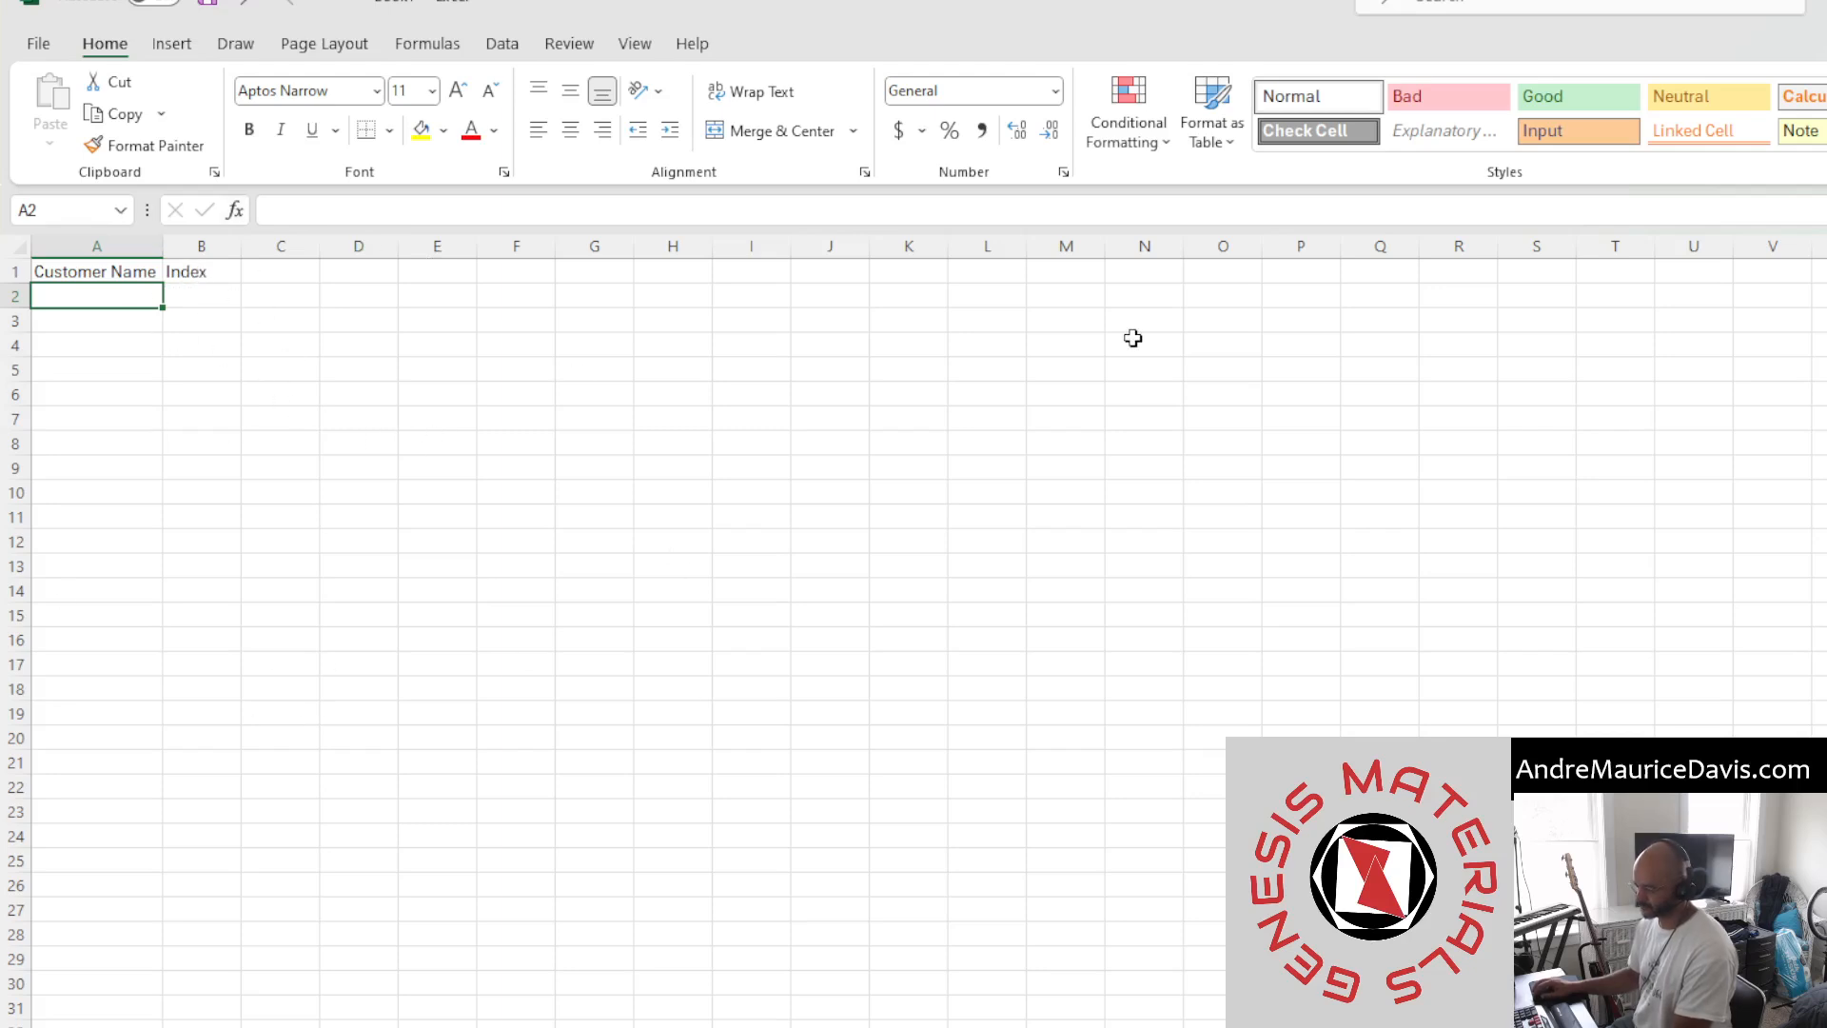
Enter Customer A, Customer B and Customer C in A2:A4 under Customer Name
{"action": "type", "text": "Customer A"}
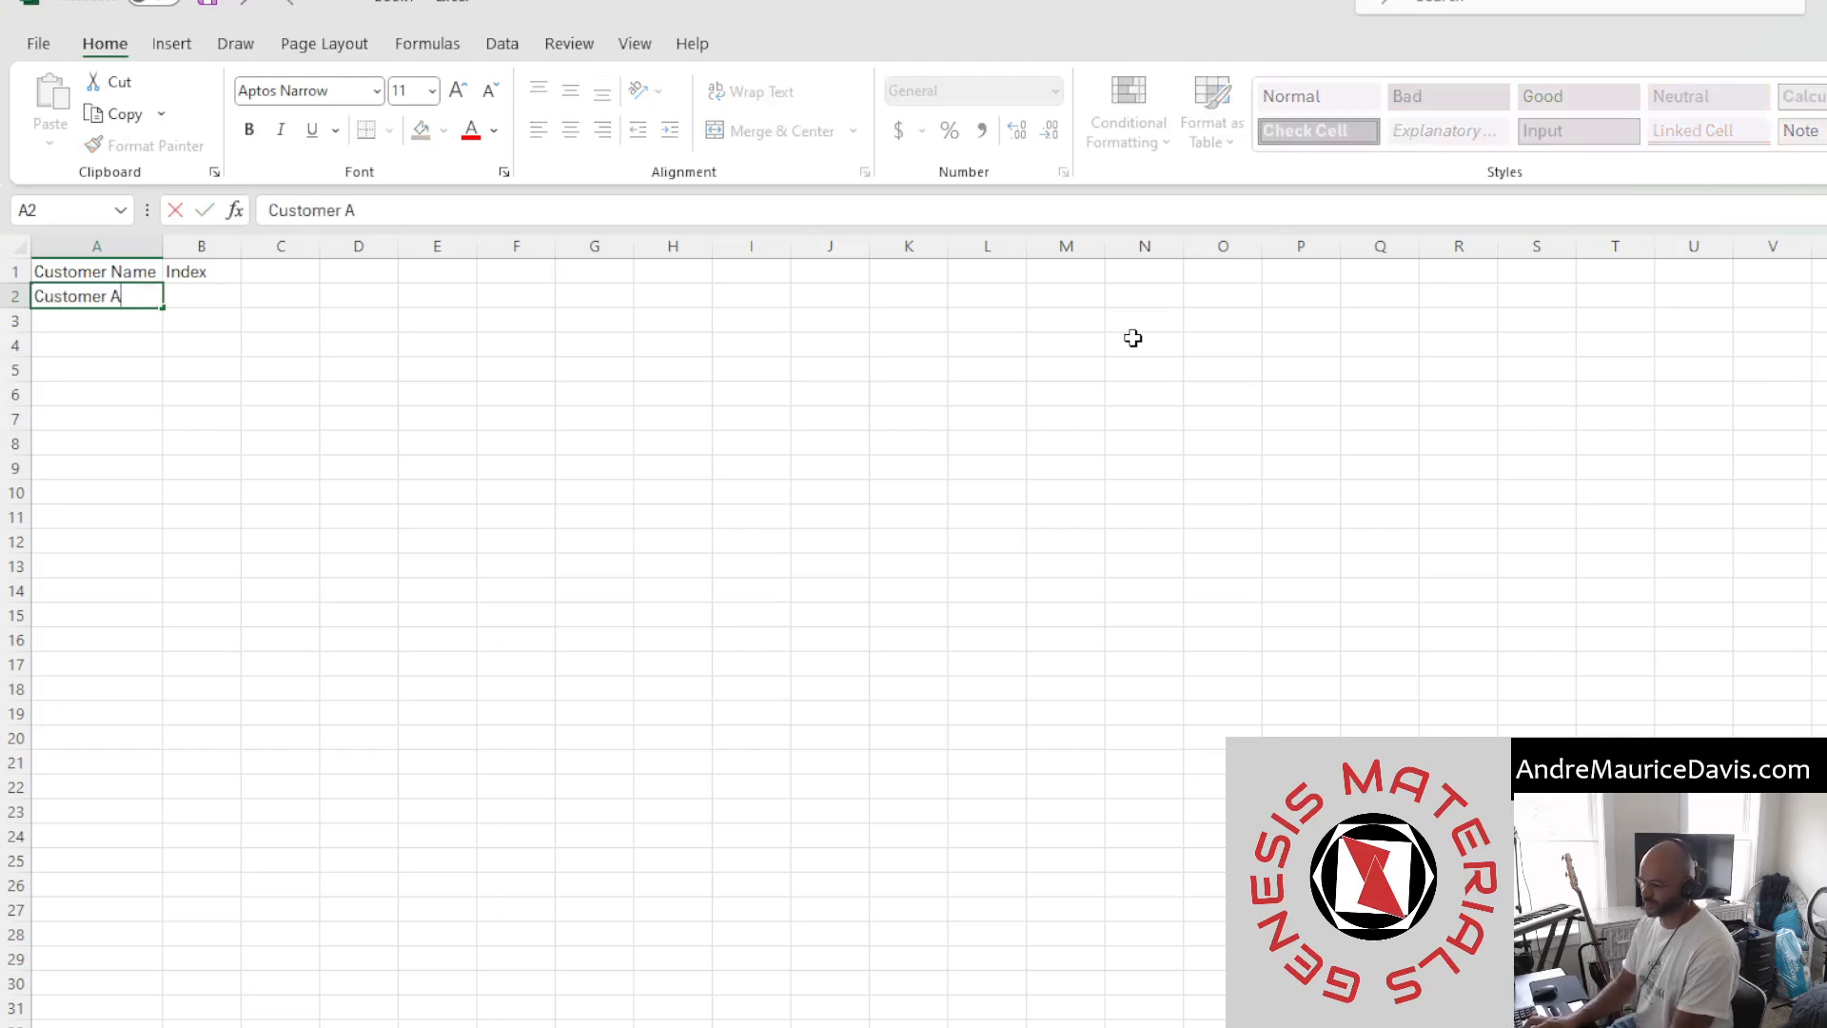
{"action": "key", "text": "Return"}
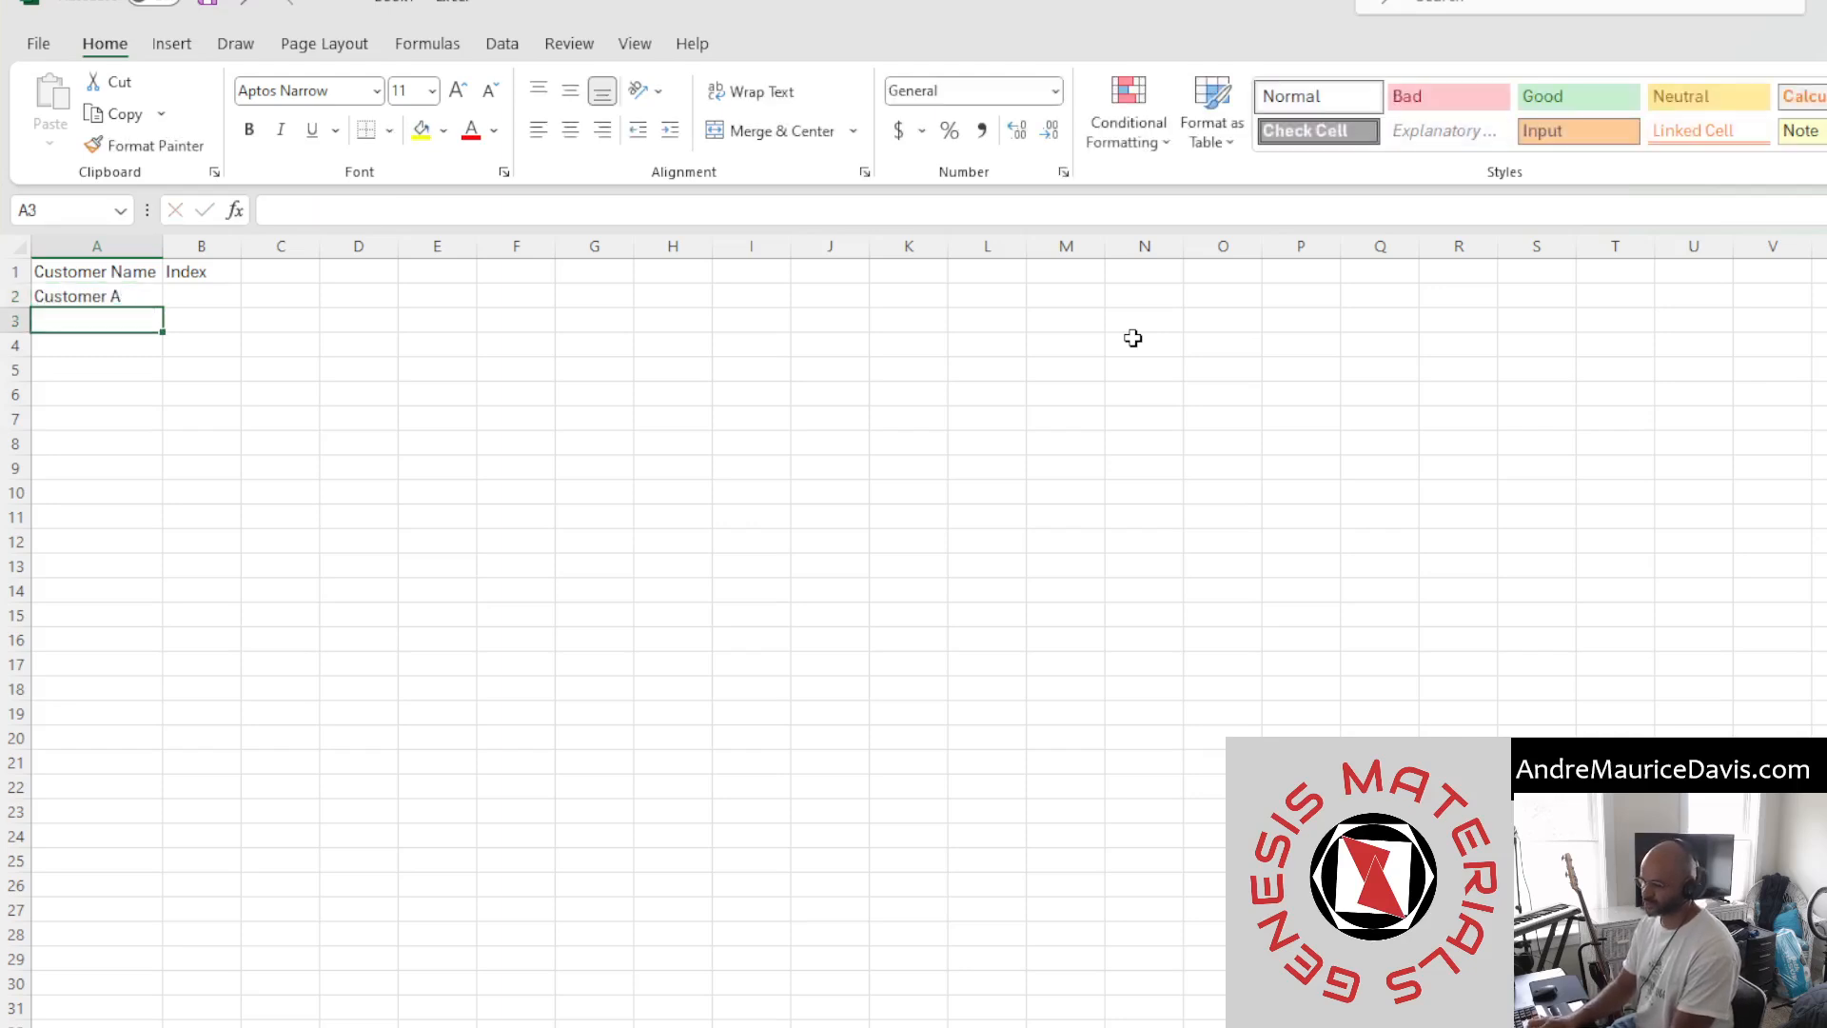
{"action": "type", "text": "Customer B"}
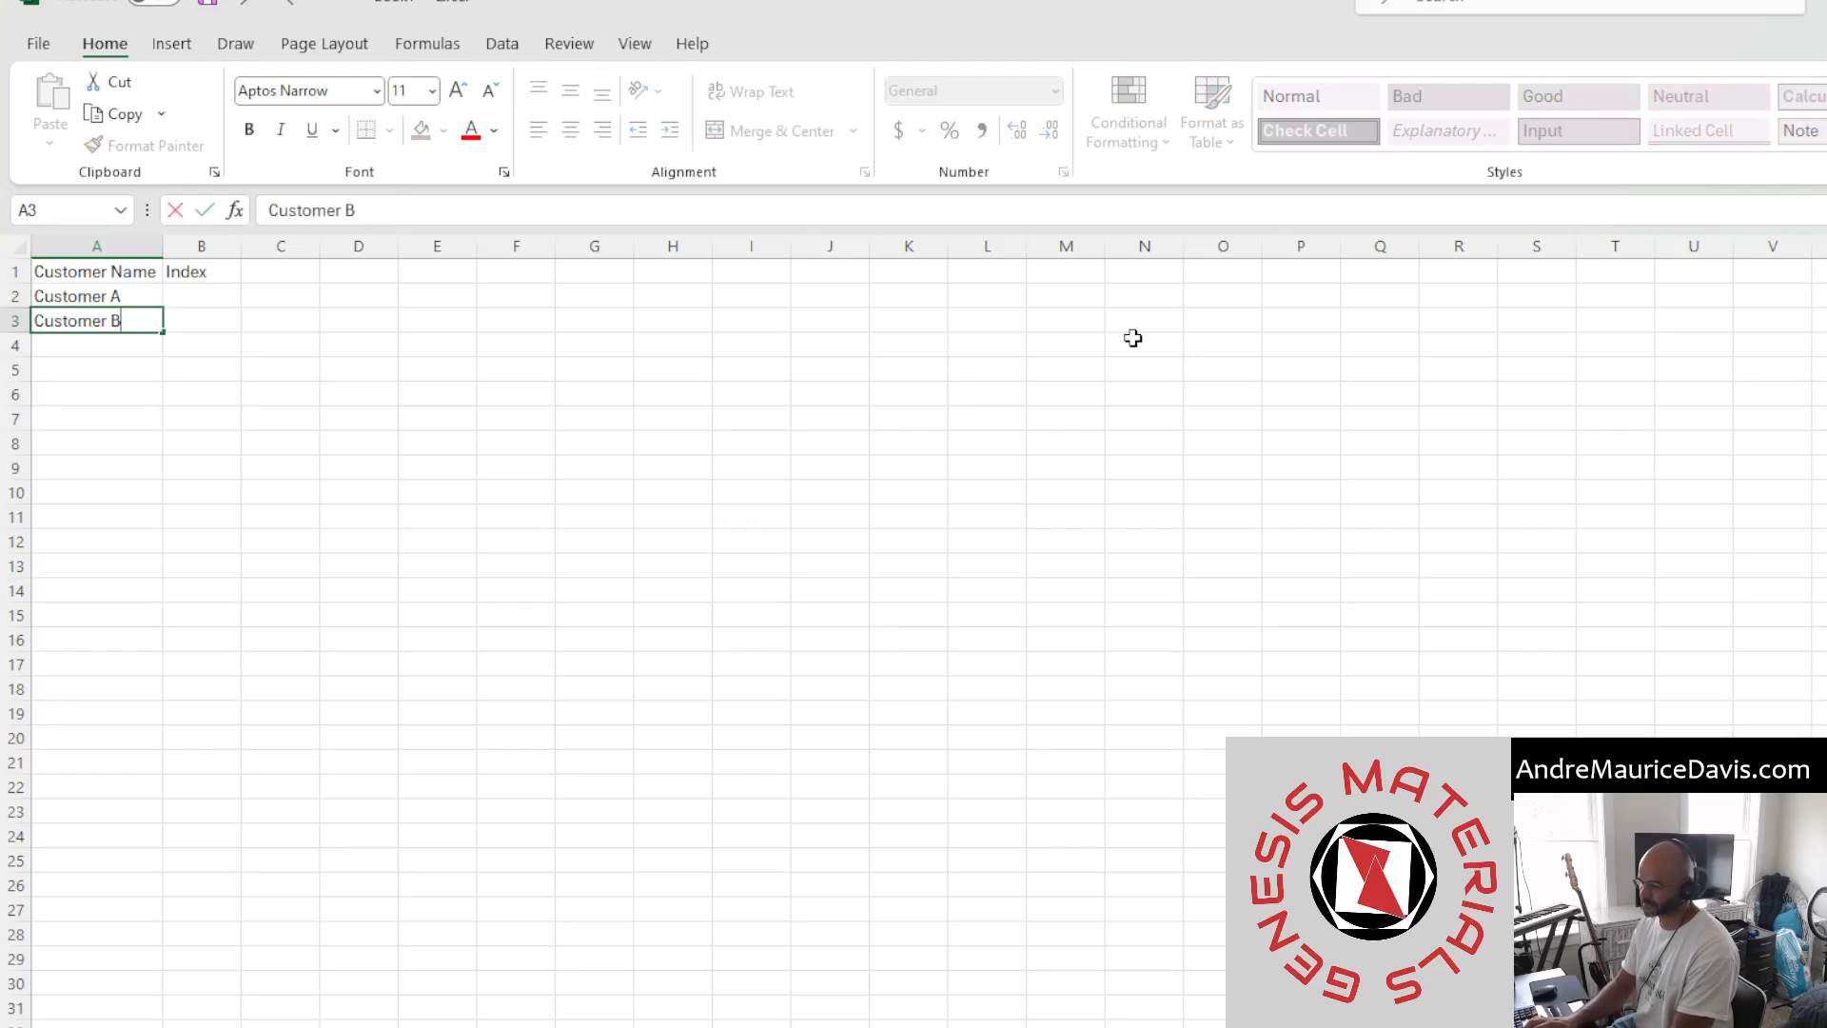
{"action": "key", "text": "Return"}
{"action": "type", "text": "Customer C"}
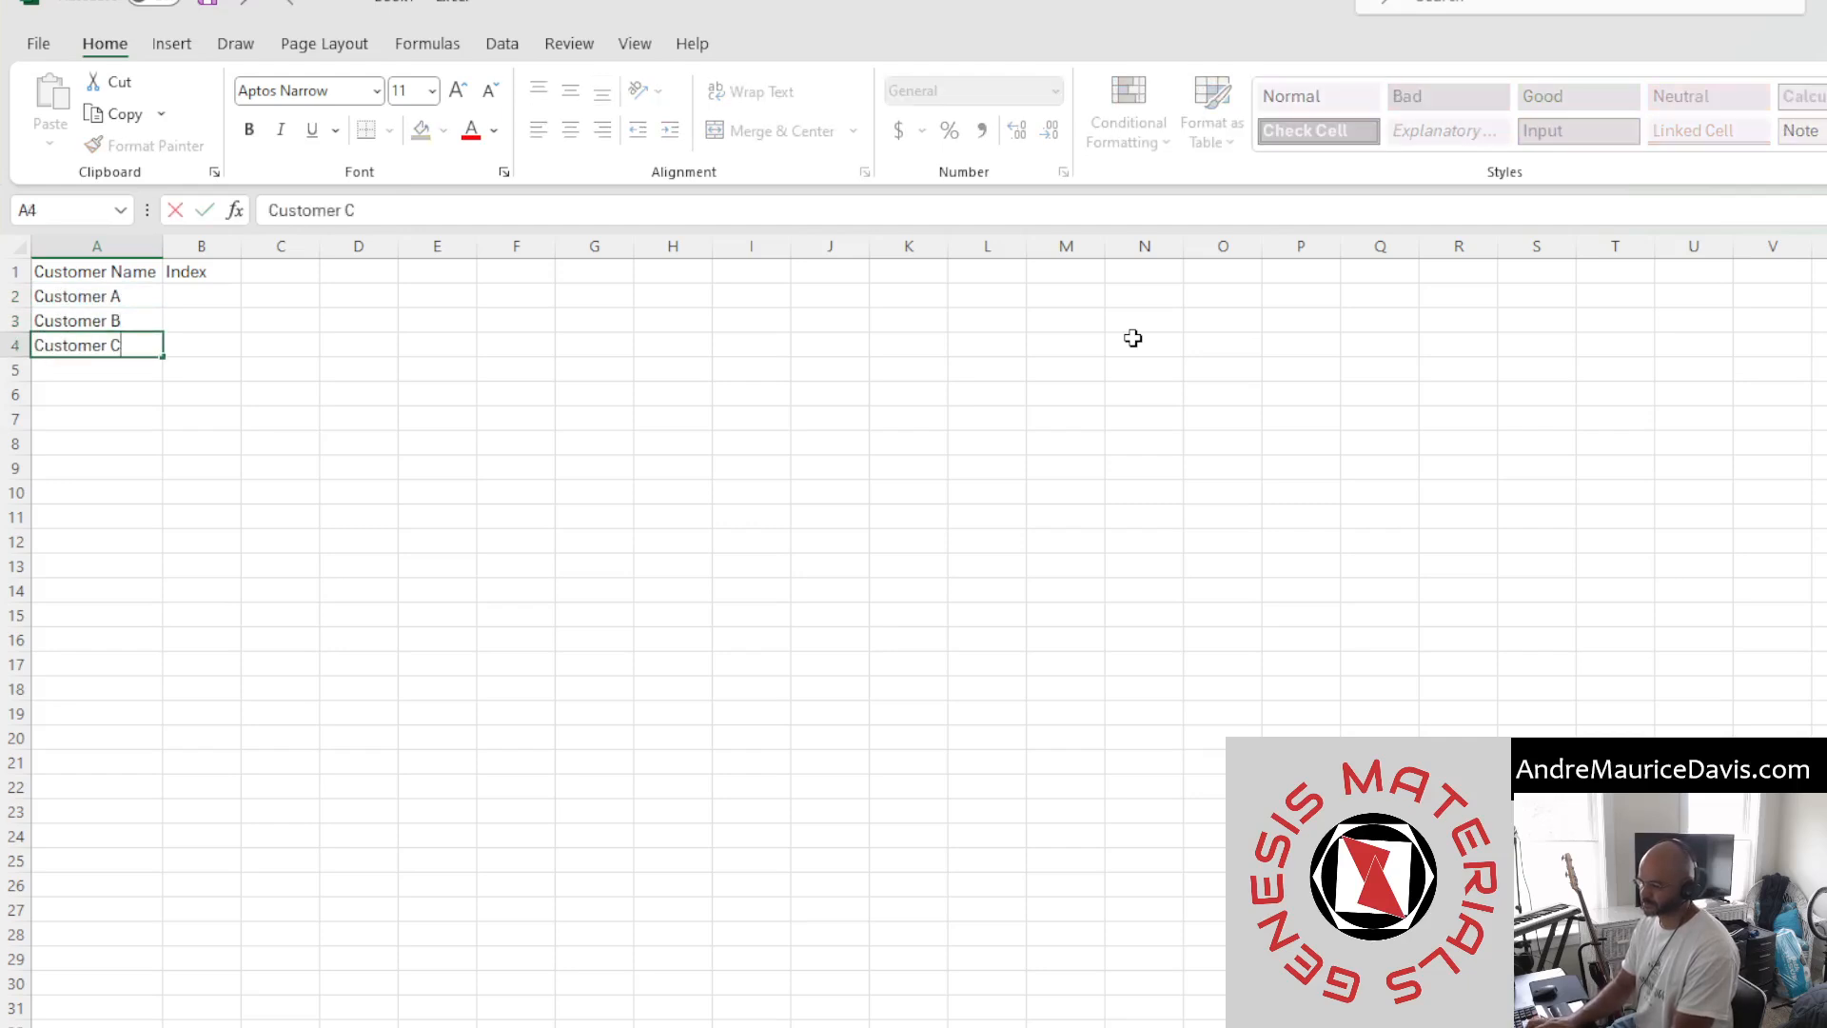
{"action": "key", "text": "Return"}
{"action": "left_click", "coordinate": [134, 295]}
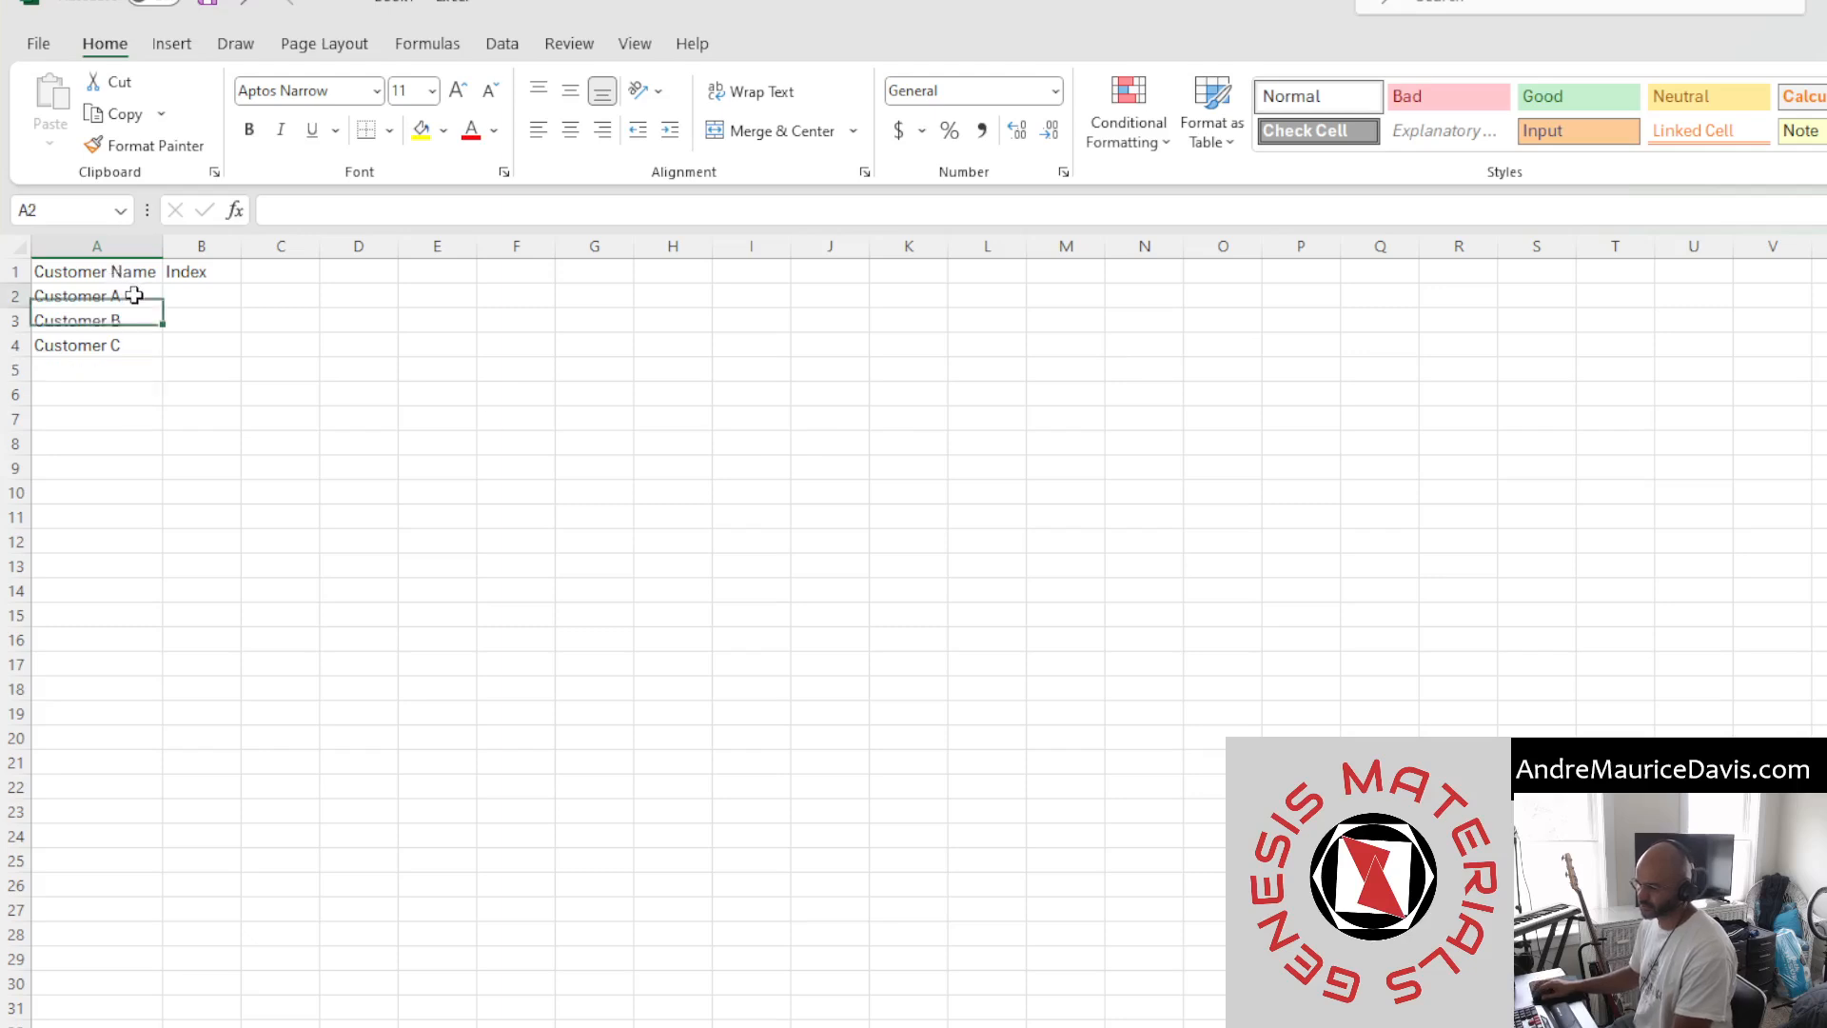
{"action": "left_click_drag", "start_coordinate": [134, 295], "coordinate": [108, 347]}
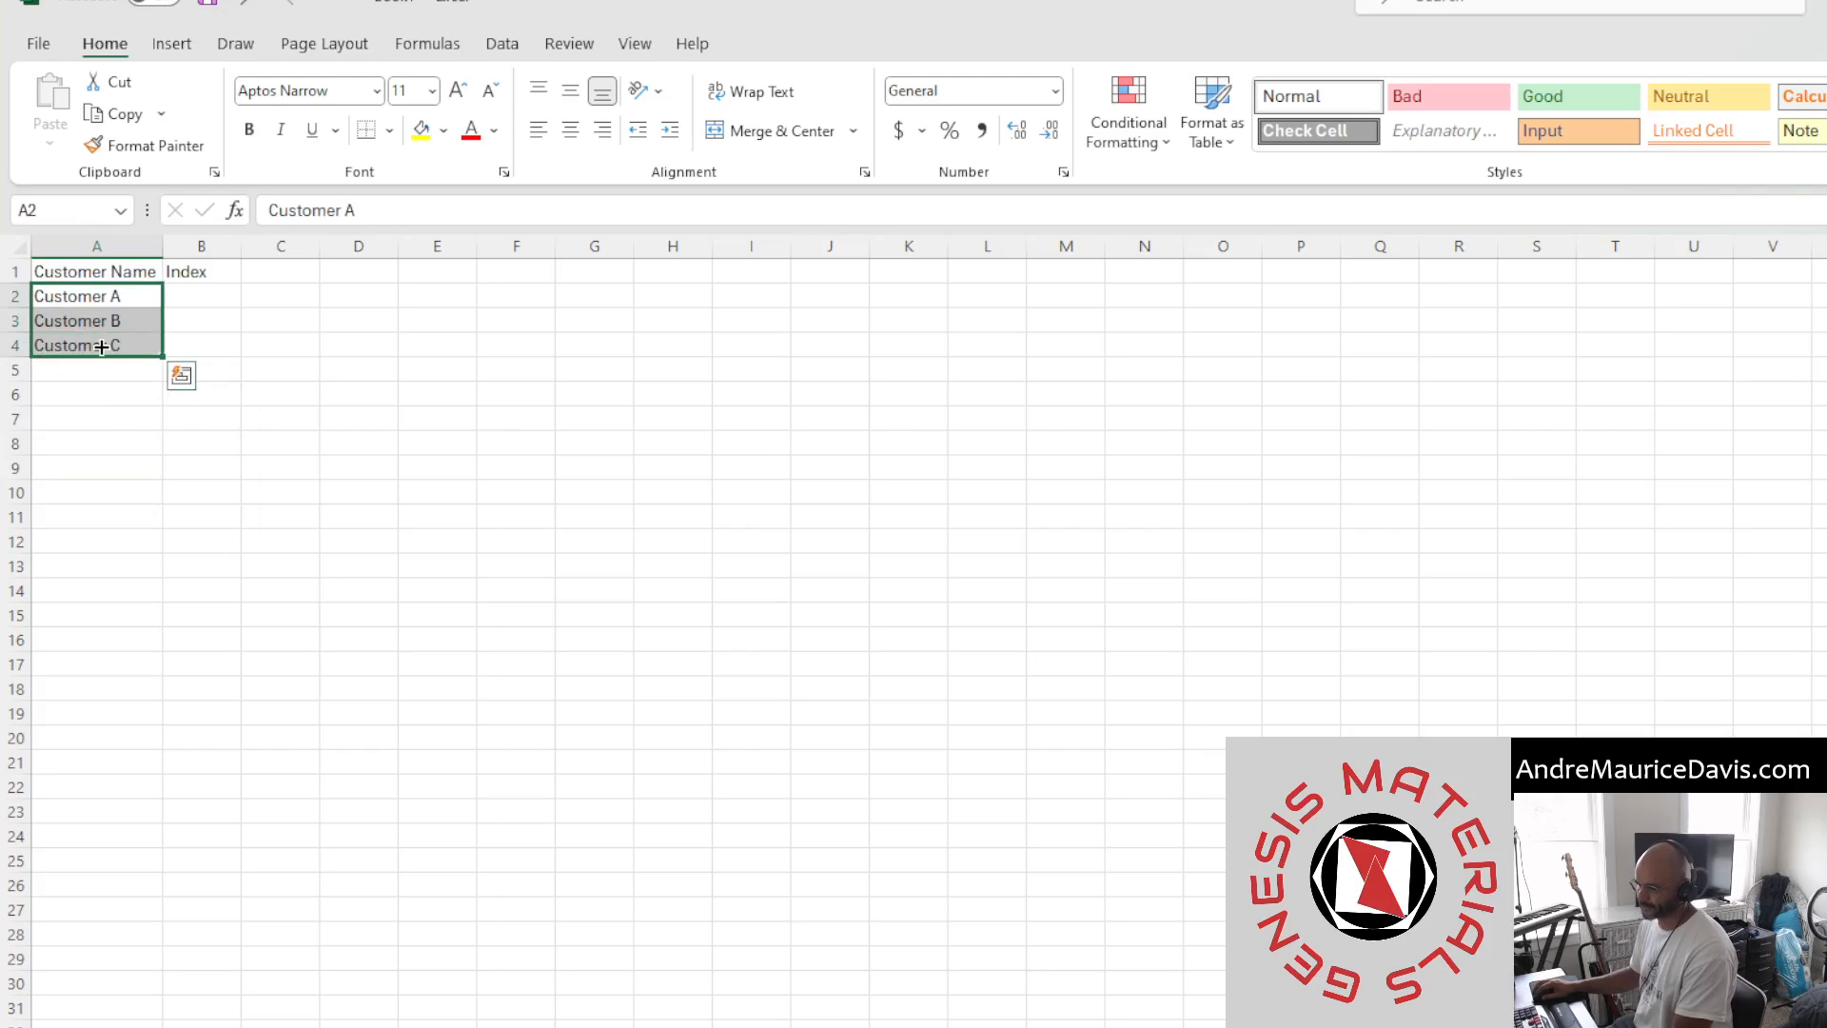
{"action": "left_click", "coordinate": [90, 375]}
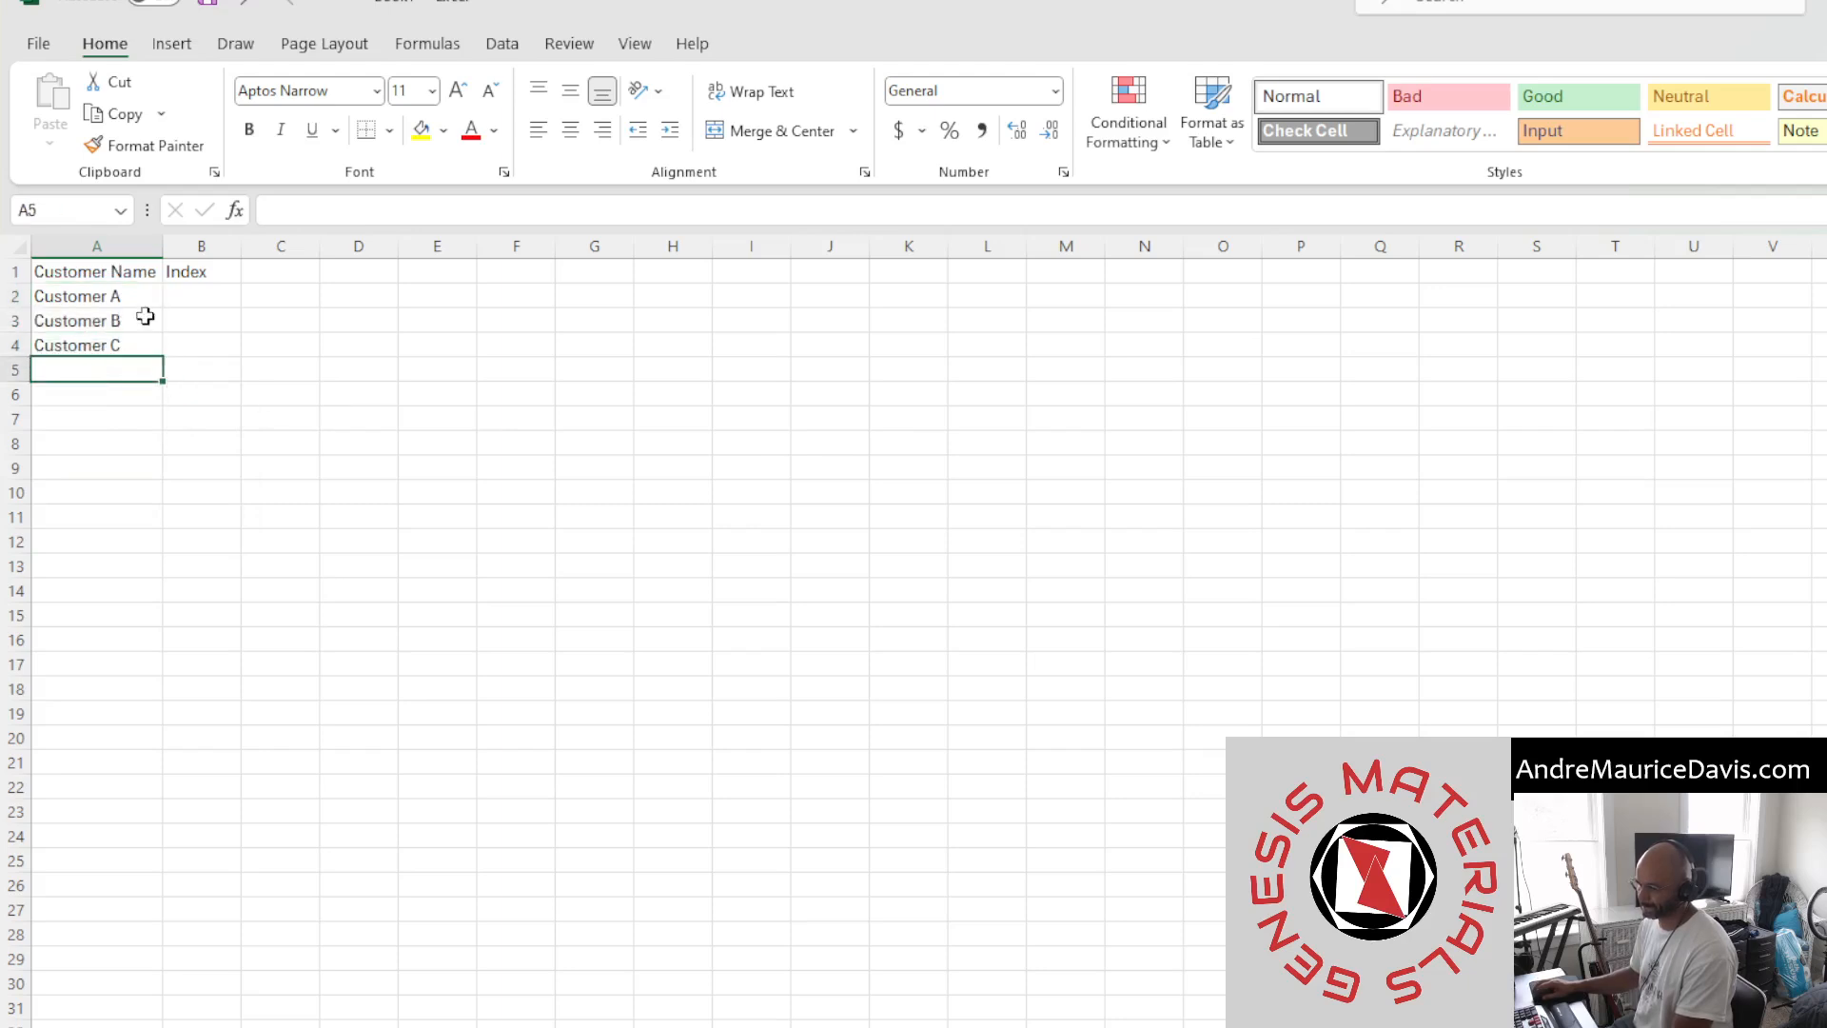
Enter the letters A, B and C in B2:B4 under Index
{"action": "left_click", "coordinate": [185, 288]}
{"action": "type", "text": "A"}
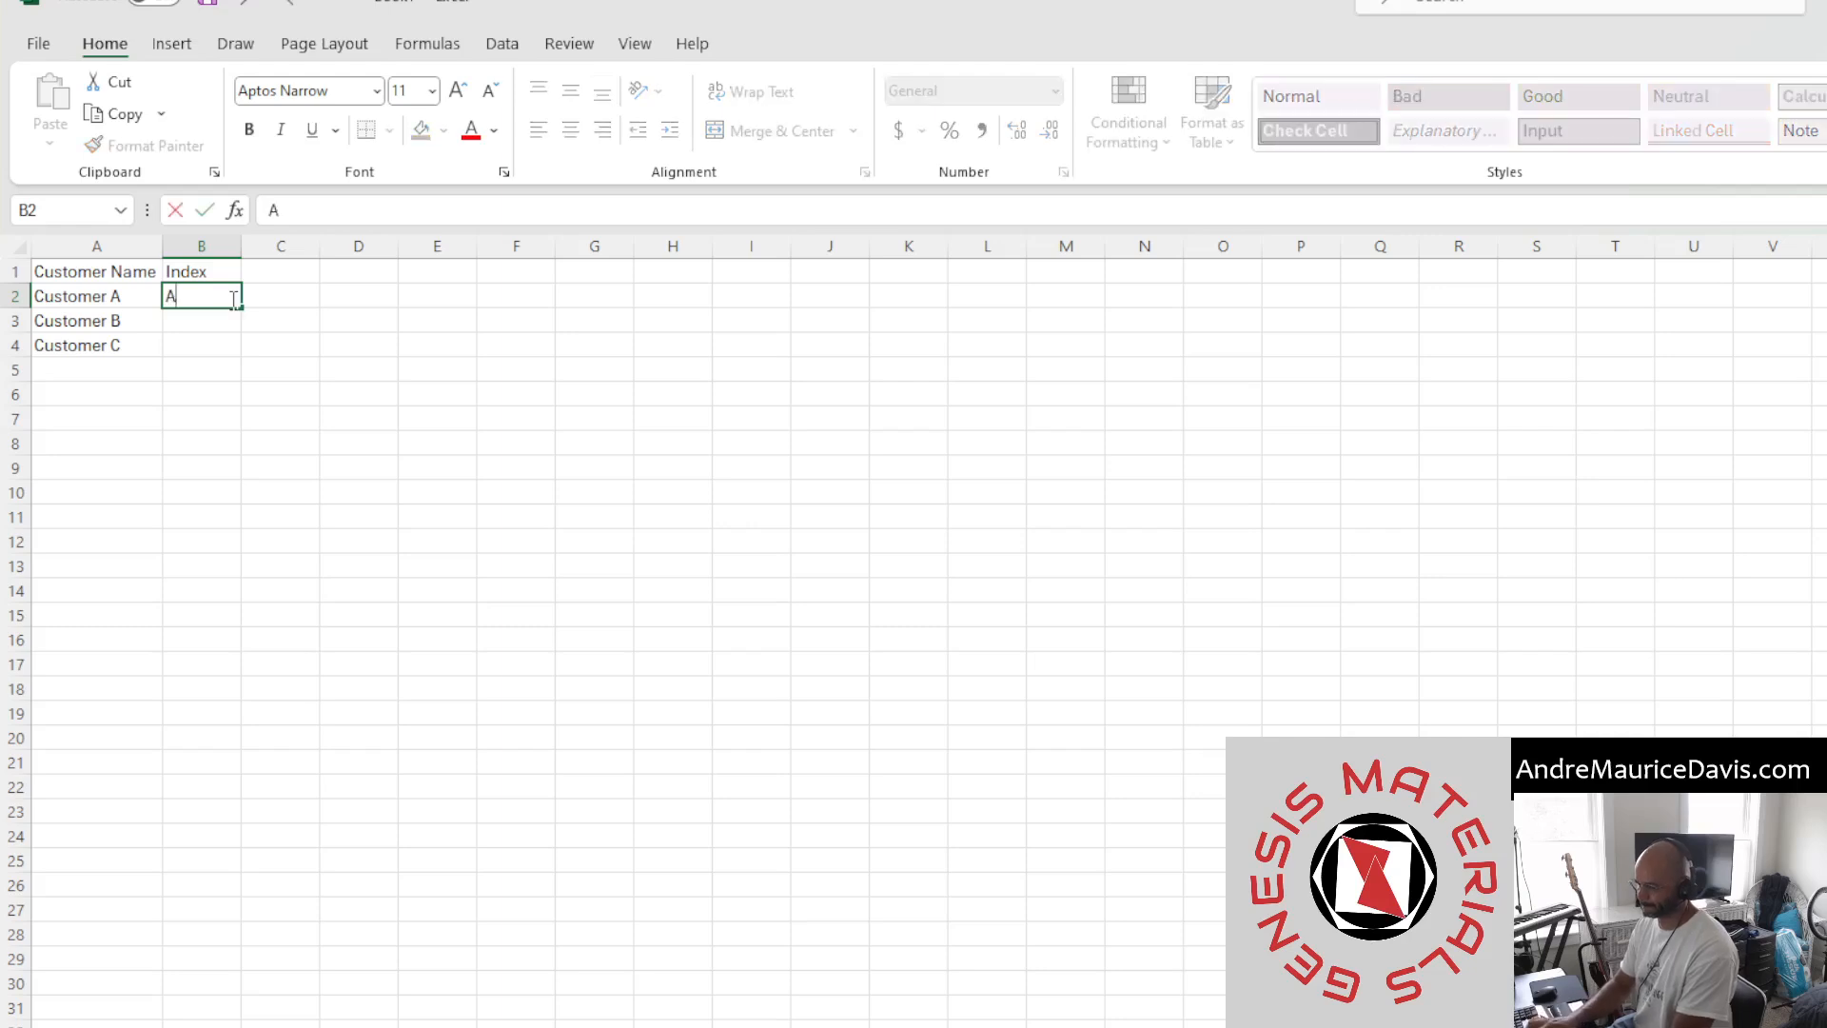
{"action": "key", "text": "Return"}
{"action": "type", "text": "B"}
{"action": "key", "text": "Return"}
{"action": "type", "text": "C"}
{"action": "key", "text": "Return"}
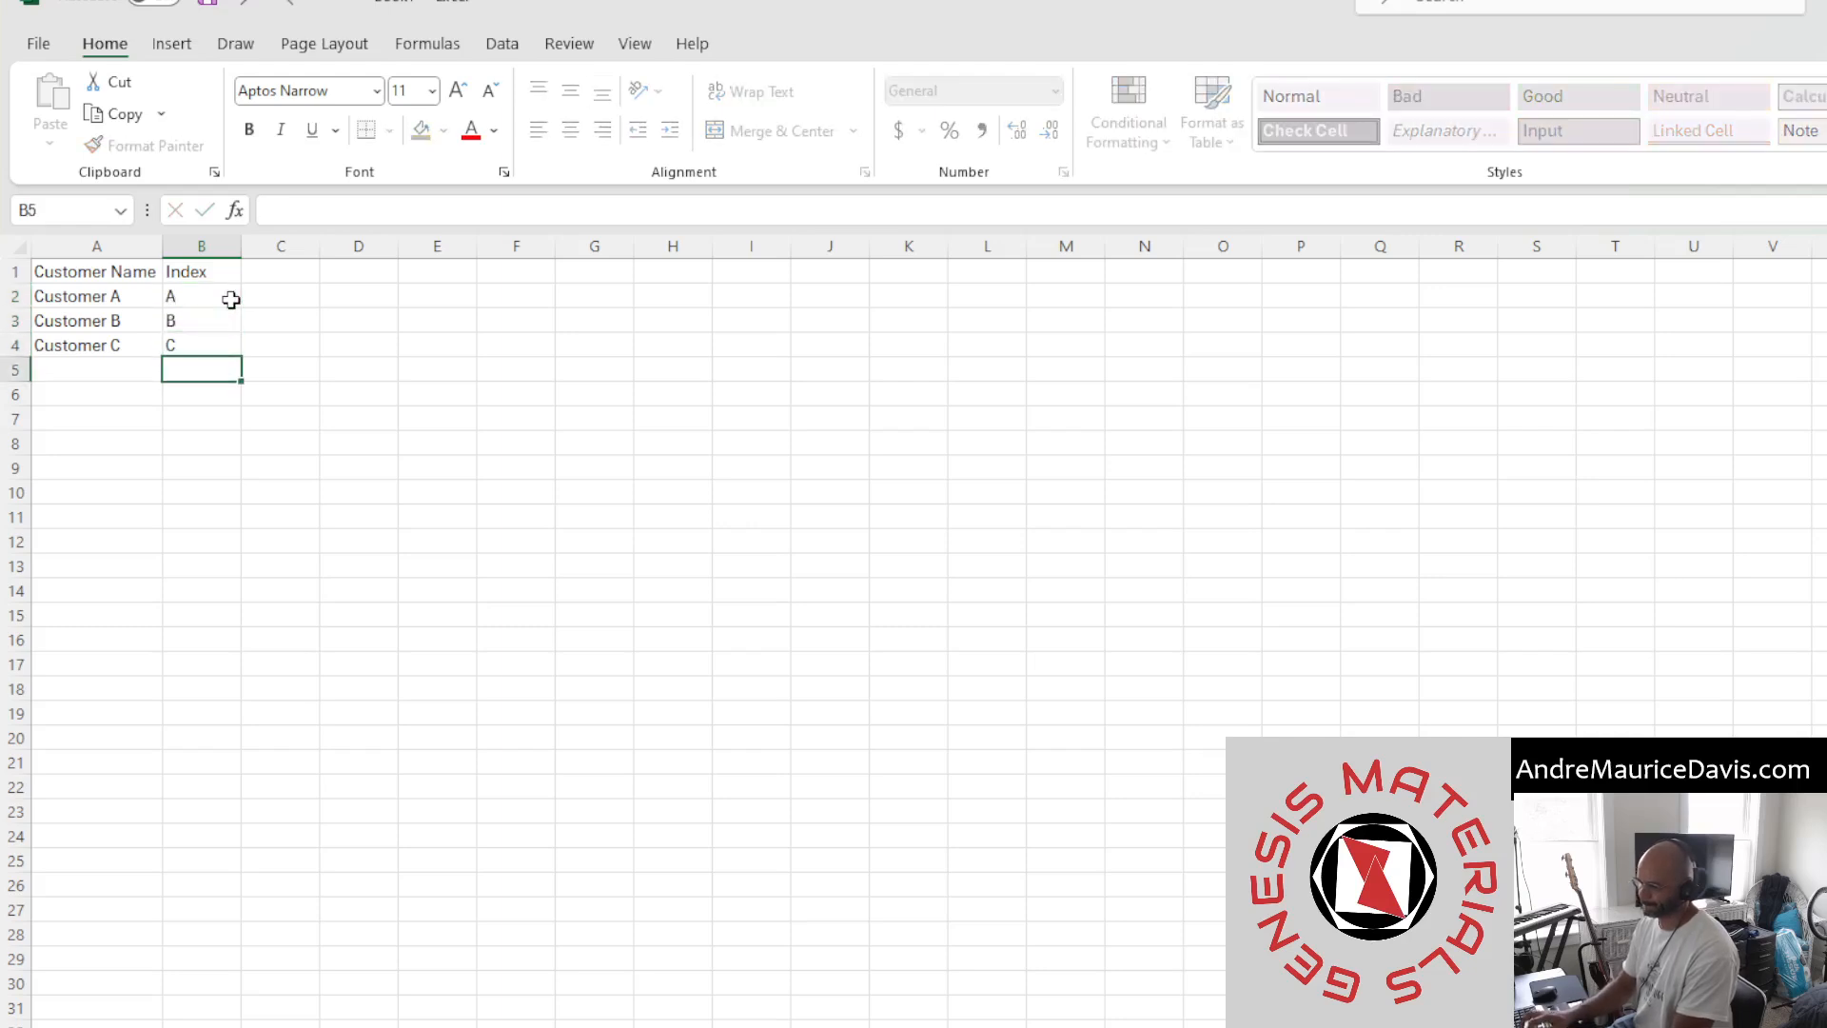
Try extending the index letters as a series down to B15, and clear the entries under Index
{"action": "left_click_drag", "start_coordinate": [220, 287], "coordinate": [246, 625]}
{"action": "left_click", "coordinate": [220, 296]}
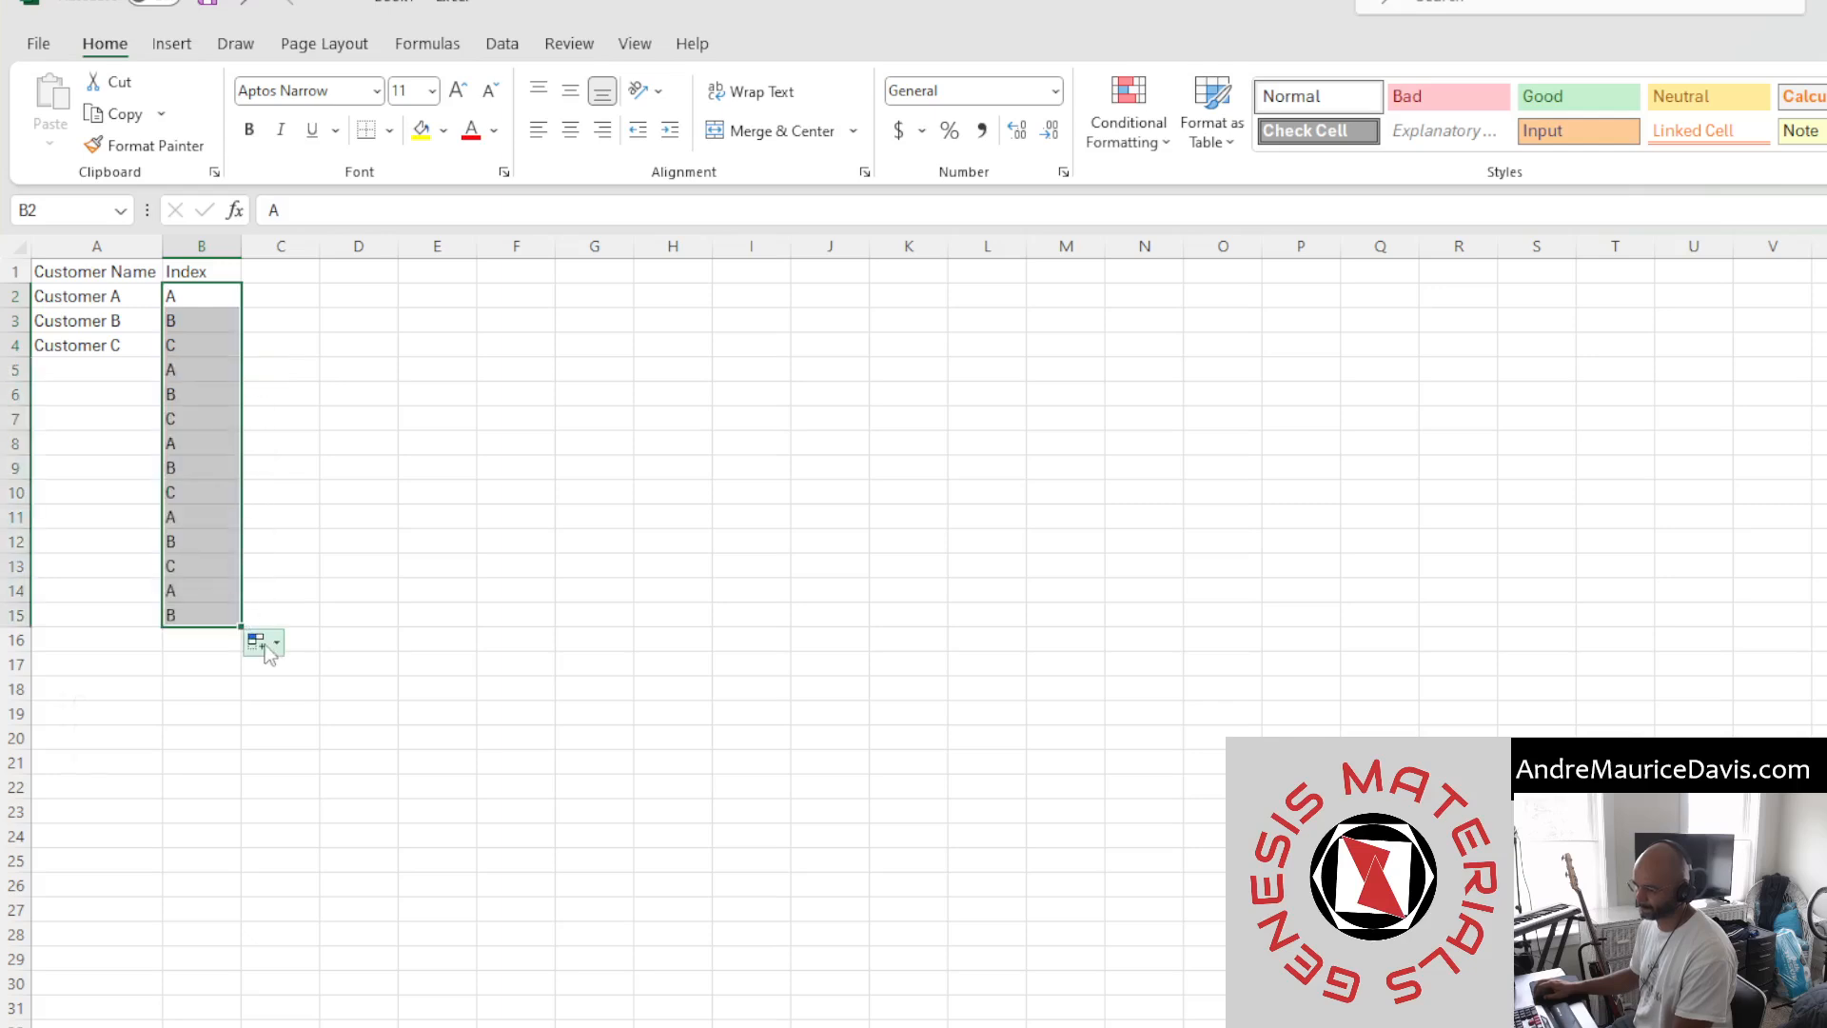
{"action": "left_click", "coordinate": [266, 647]}
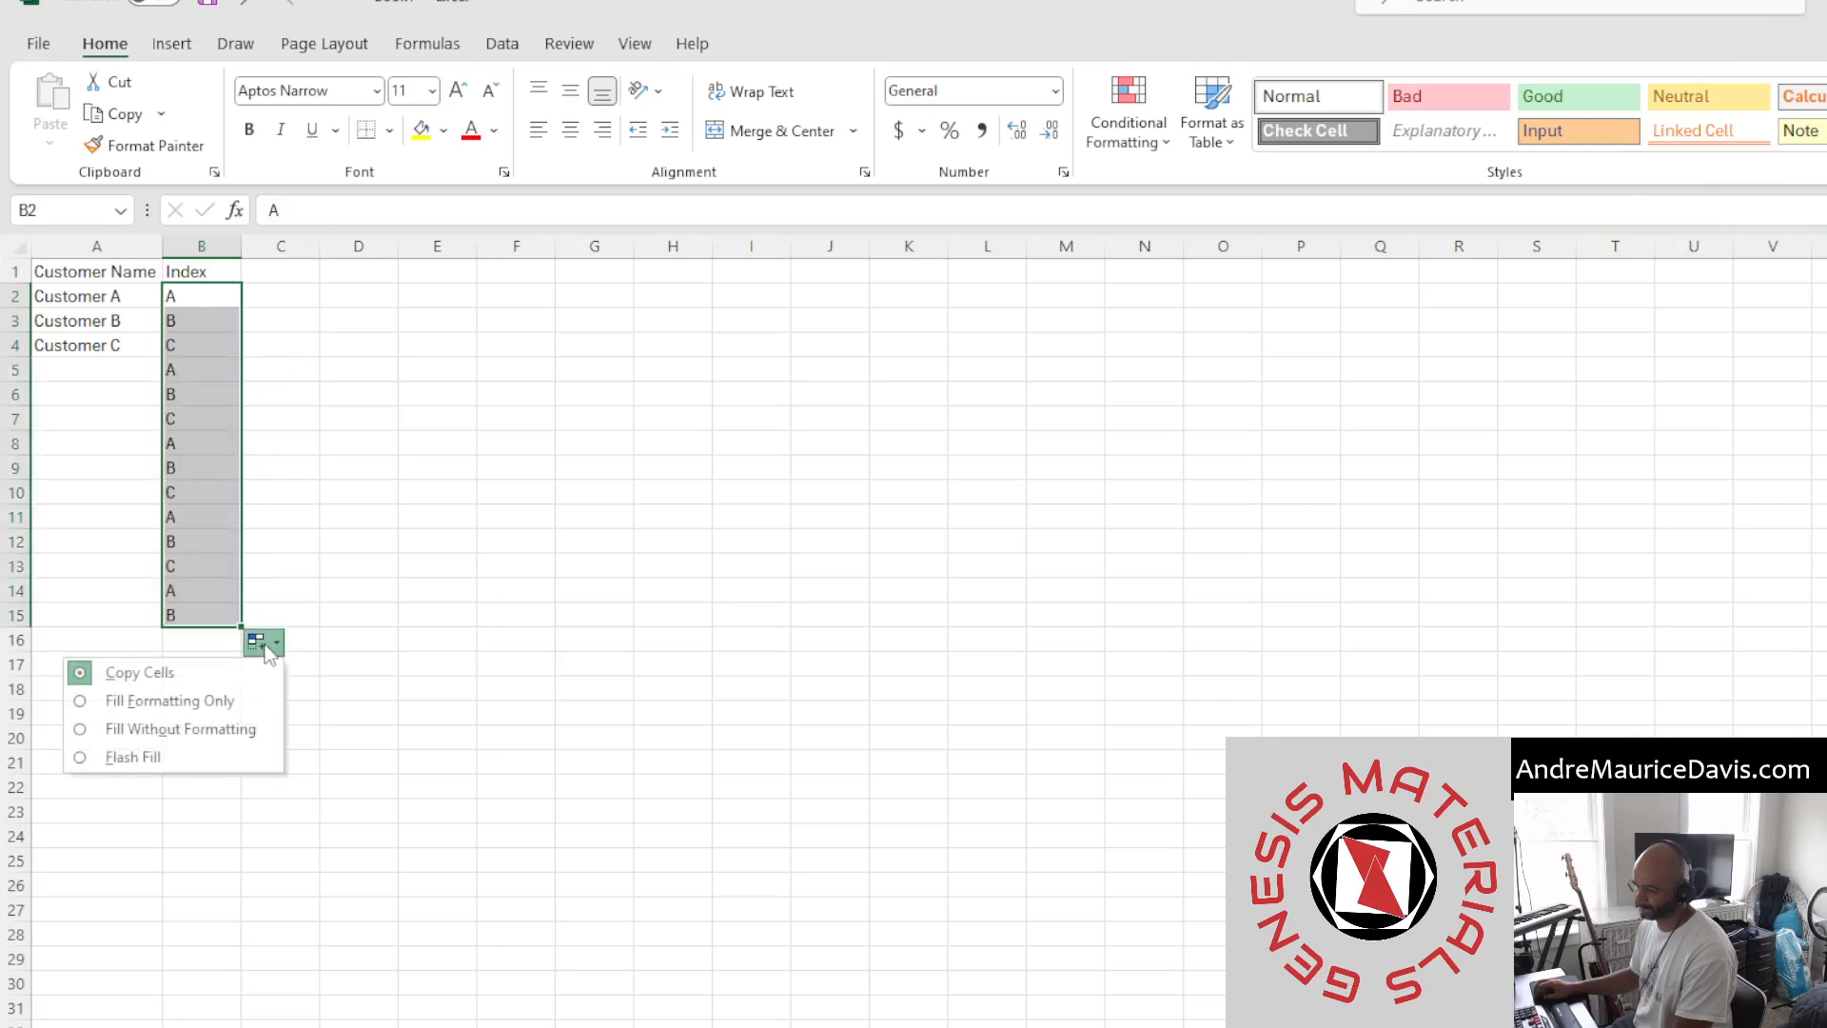
{"action": "left_click", "coordinate": [281, 447]}
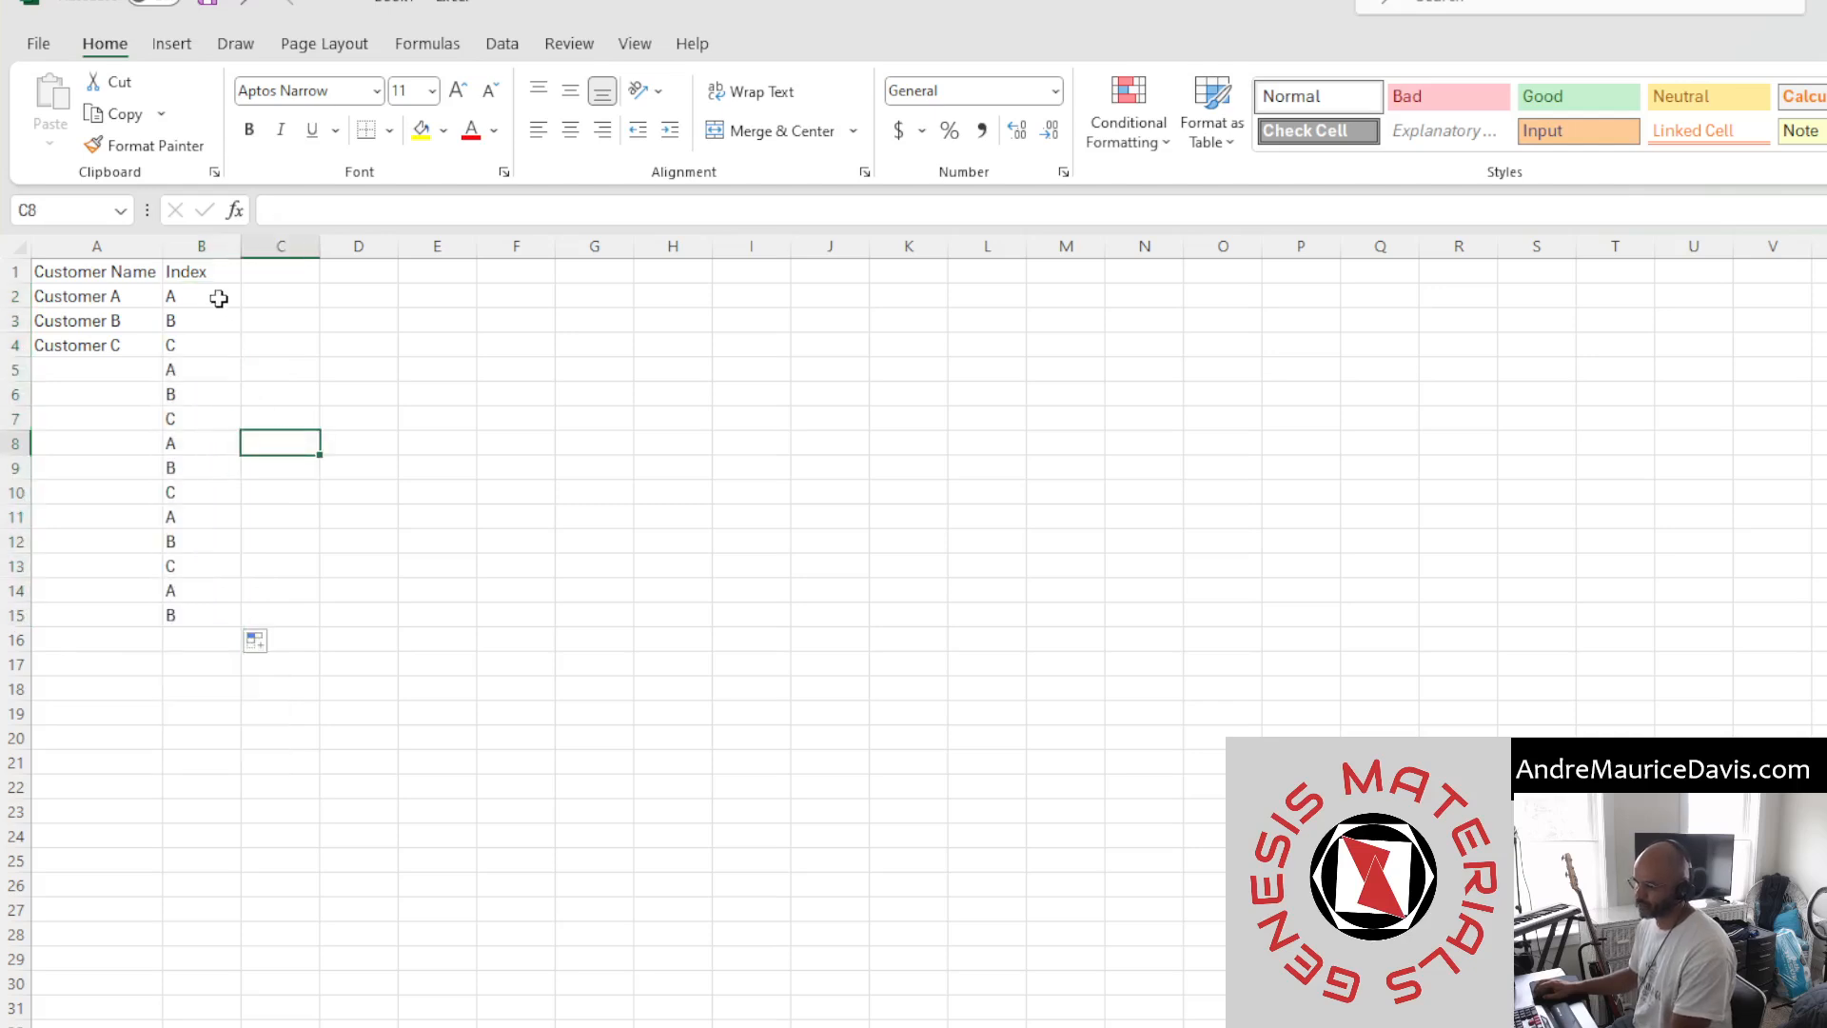
{"action": "left_click_drag", "start_coordinate": [219, 298], "coordinate": [191, 641]}
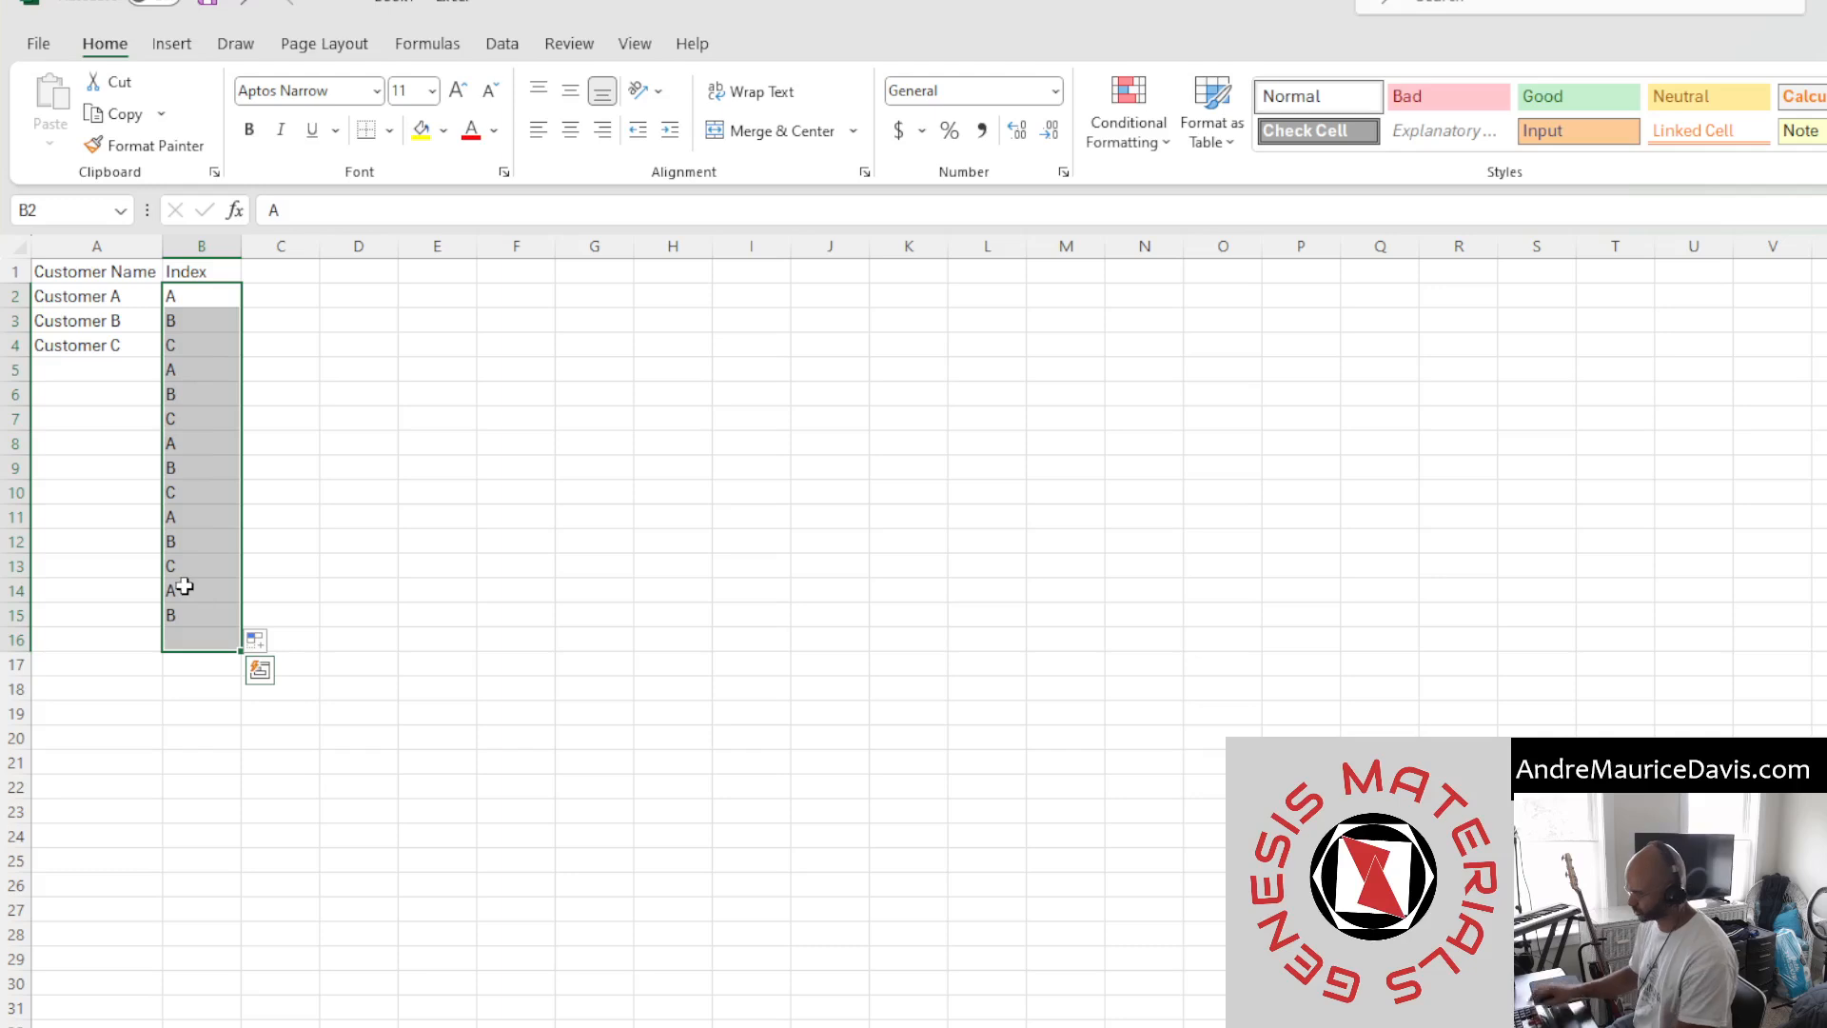
Replace the names in A2:A4 with Customer 1, Customer 2 and Customer 3 and extend the series down to Customer 25 in A26
{"action": "double_click", "coordinate": [135, 295]}
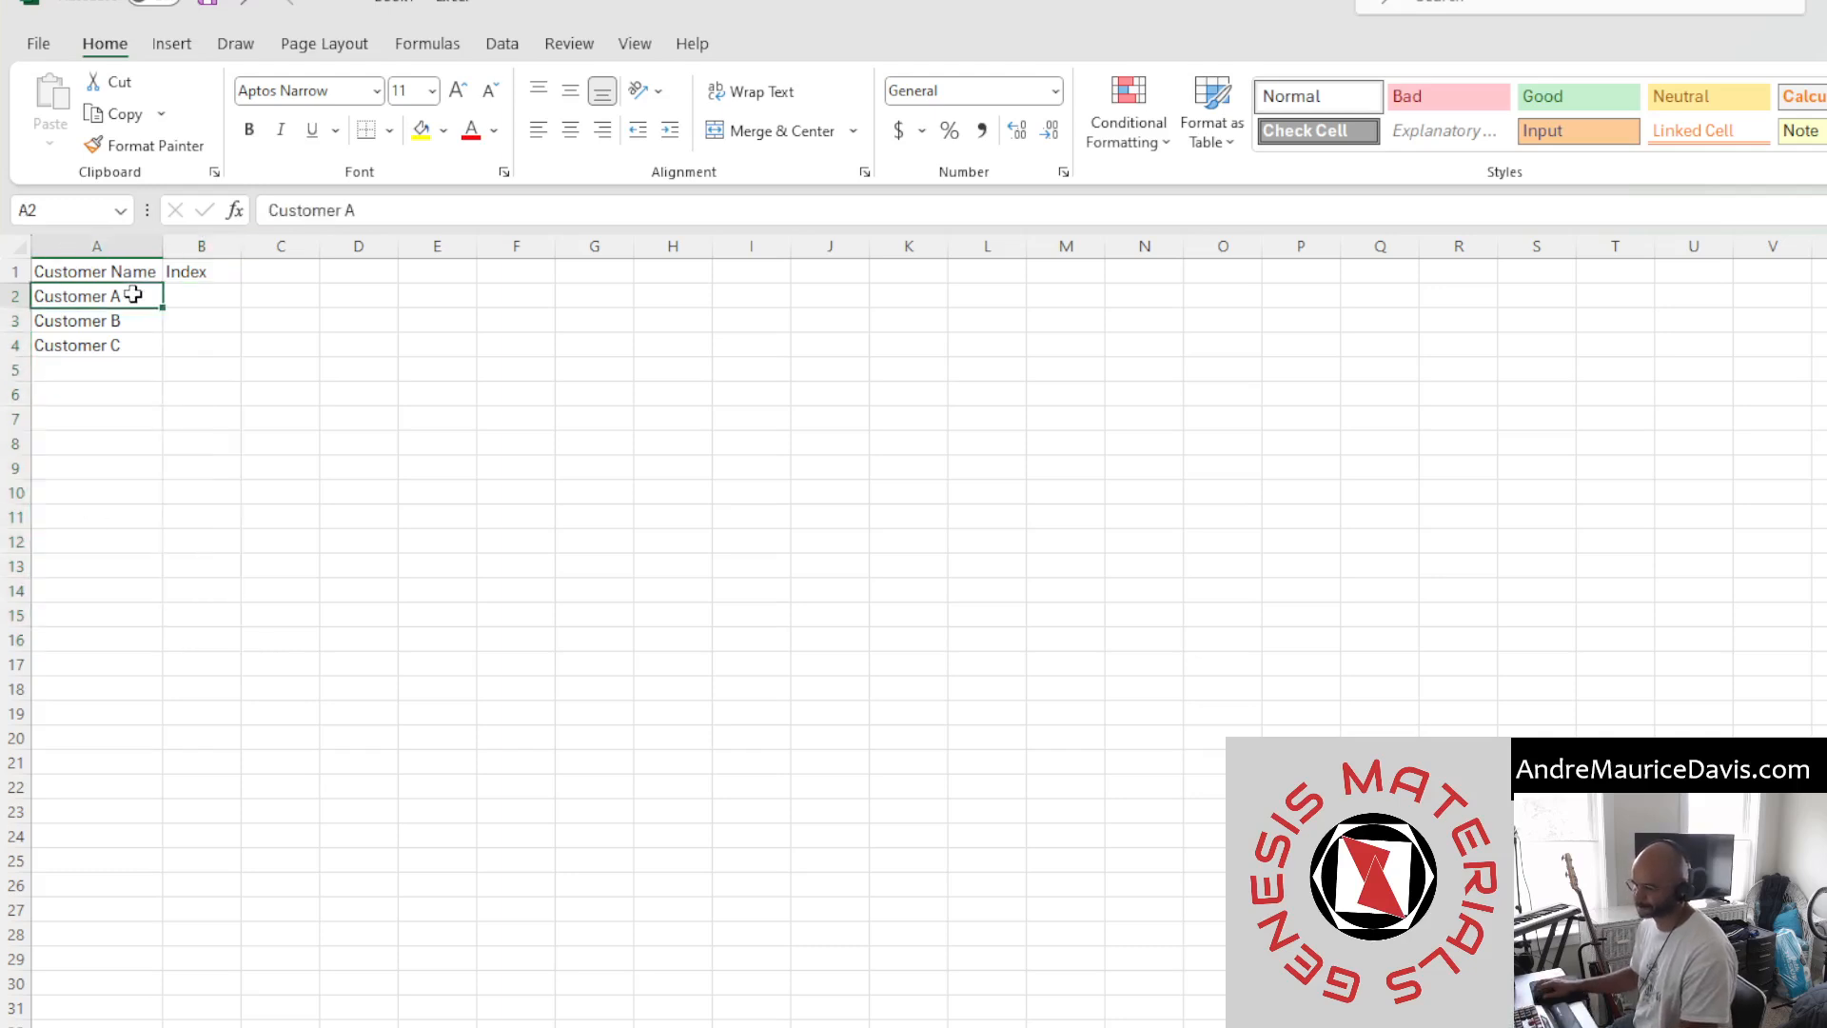
{"action": "key", "text": "BackSpace"}
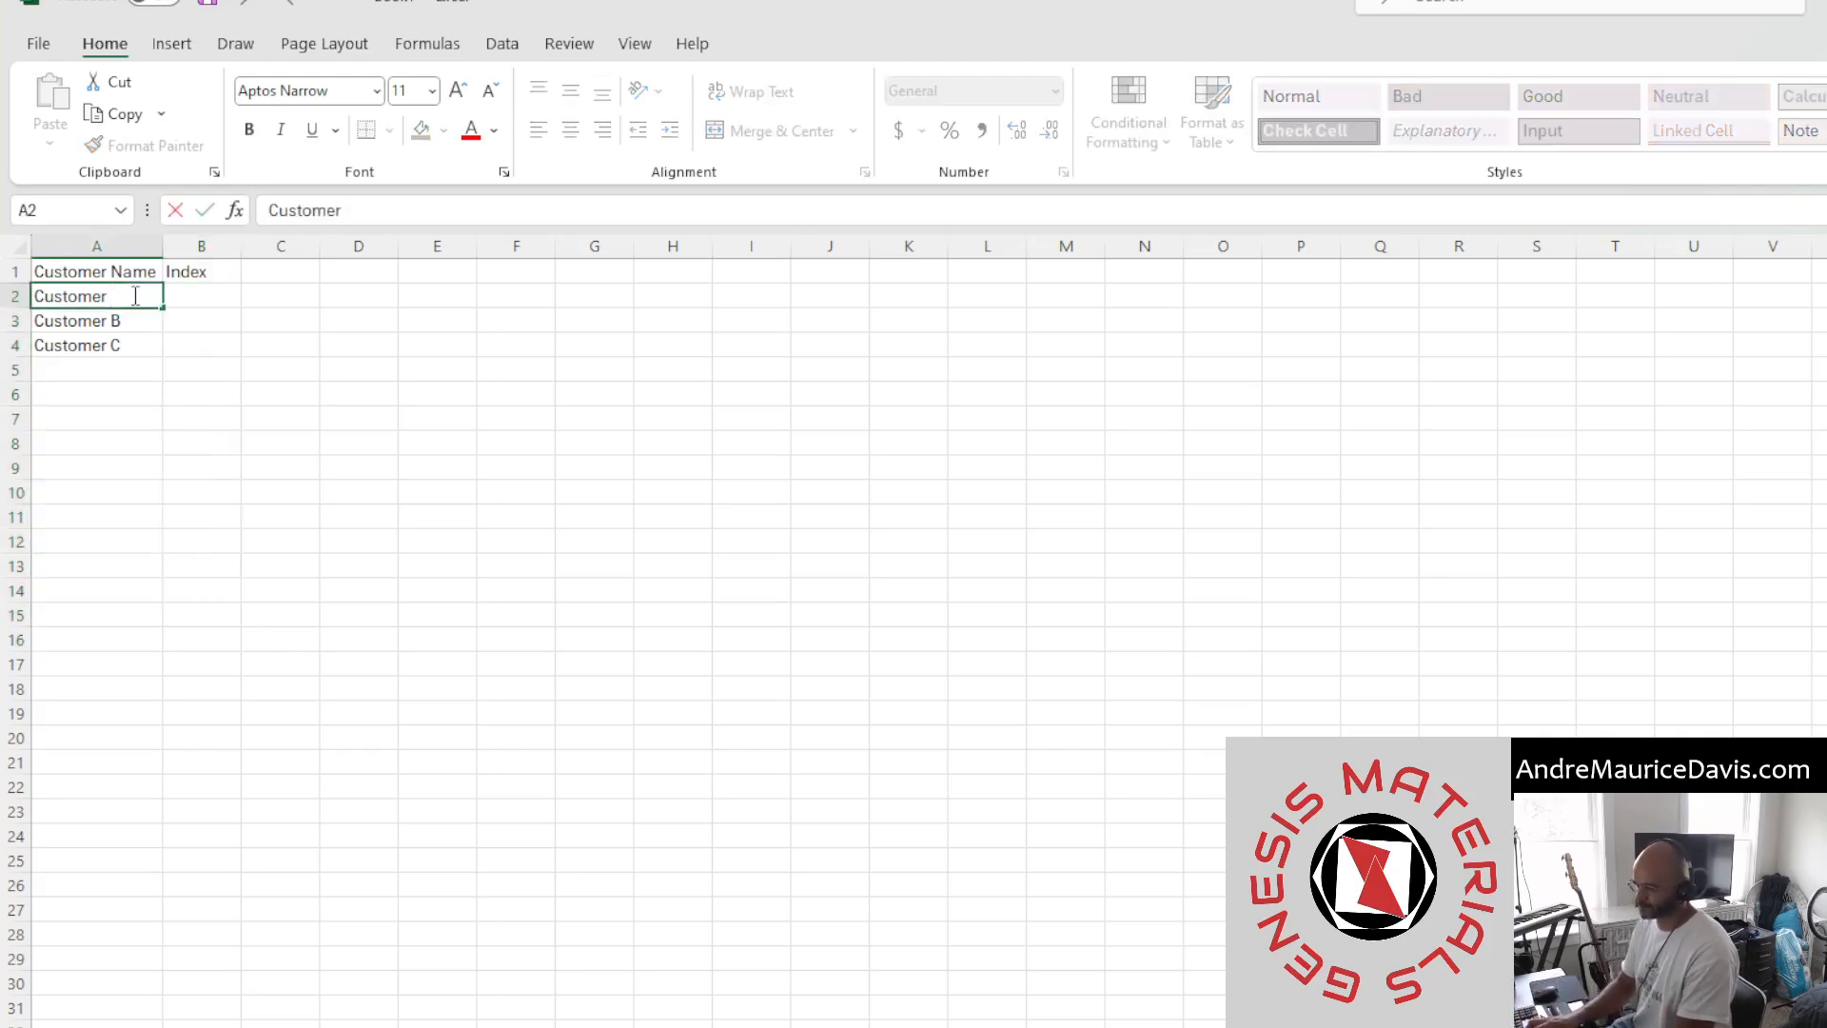
{"action": "type", "text": "1"}
{"action": "key", "text": "Return"}
{"action": "type", "text": "Cu"}
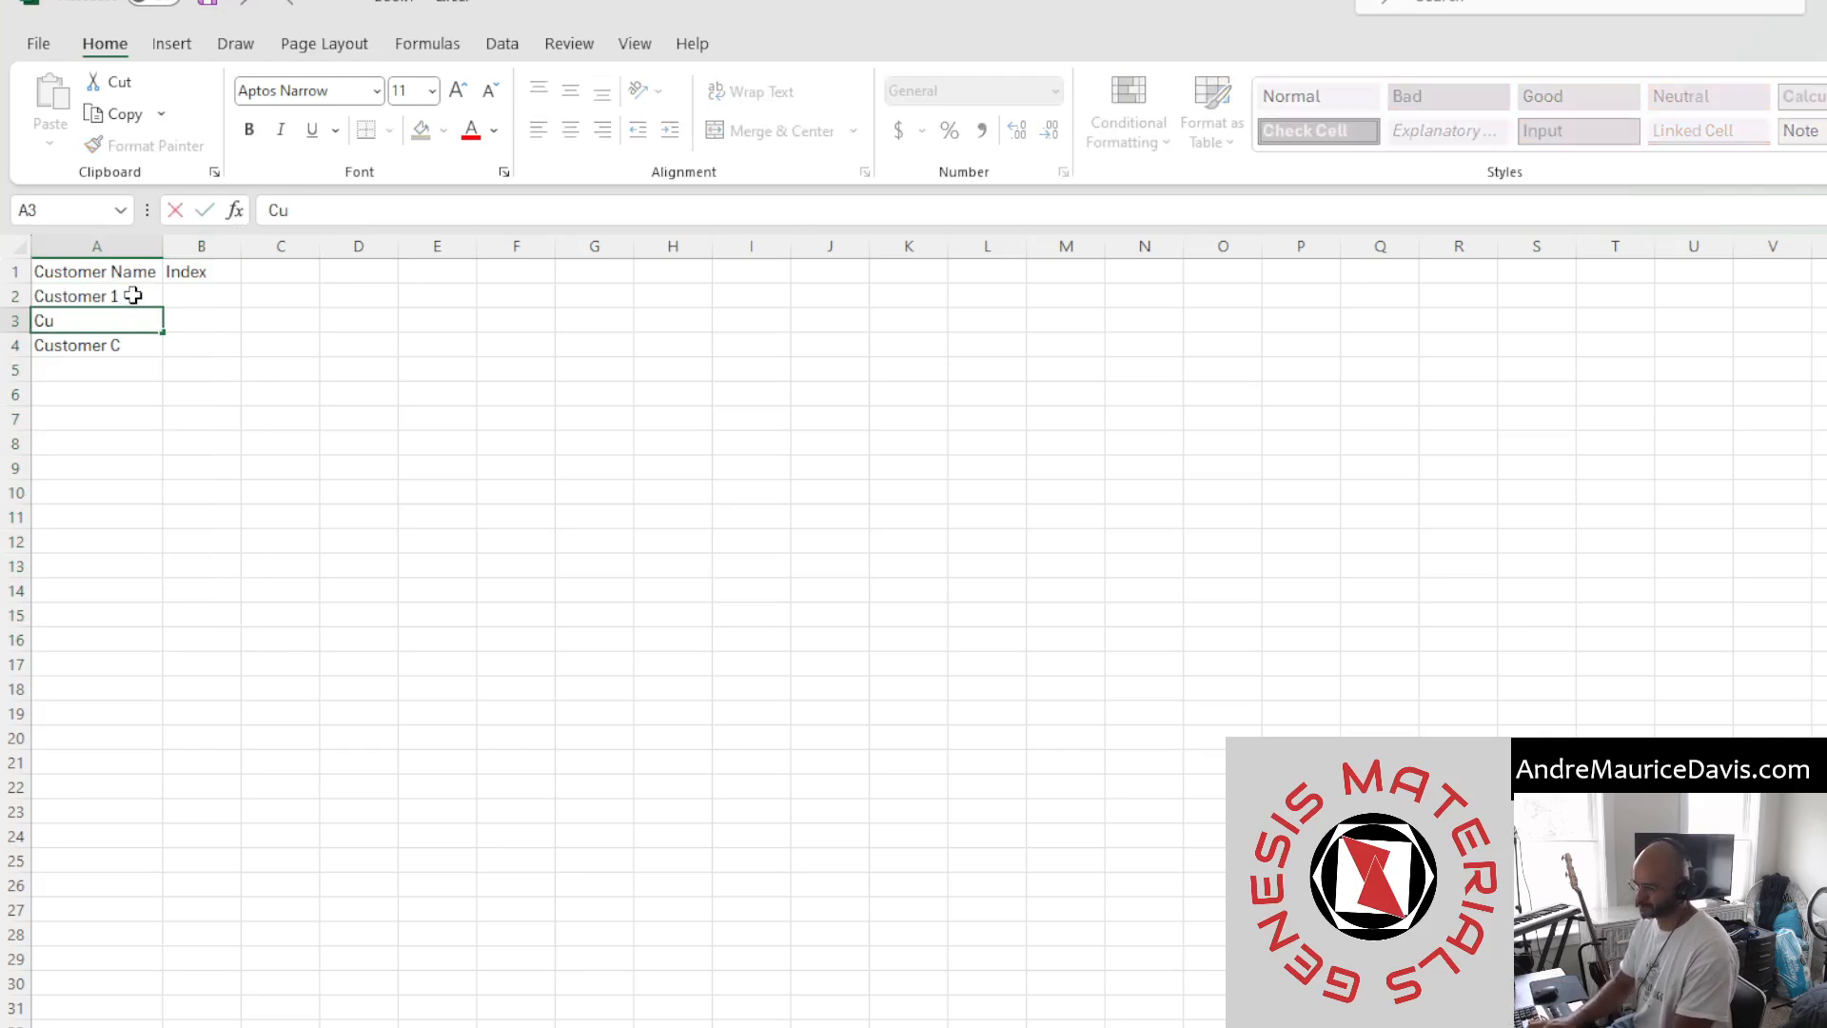
{"action": "type", "text": "stomer 2"}
{"action": "key", "text": "Return"}
{"action": "type", "text": "Cus"}
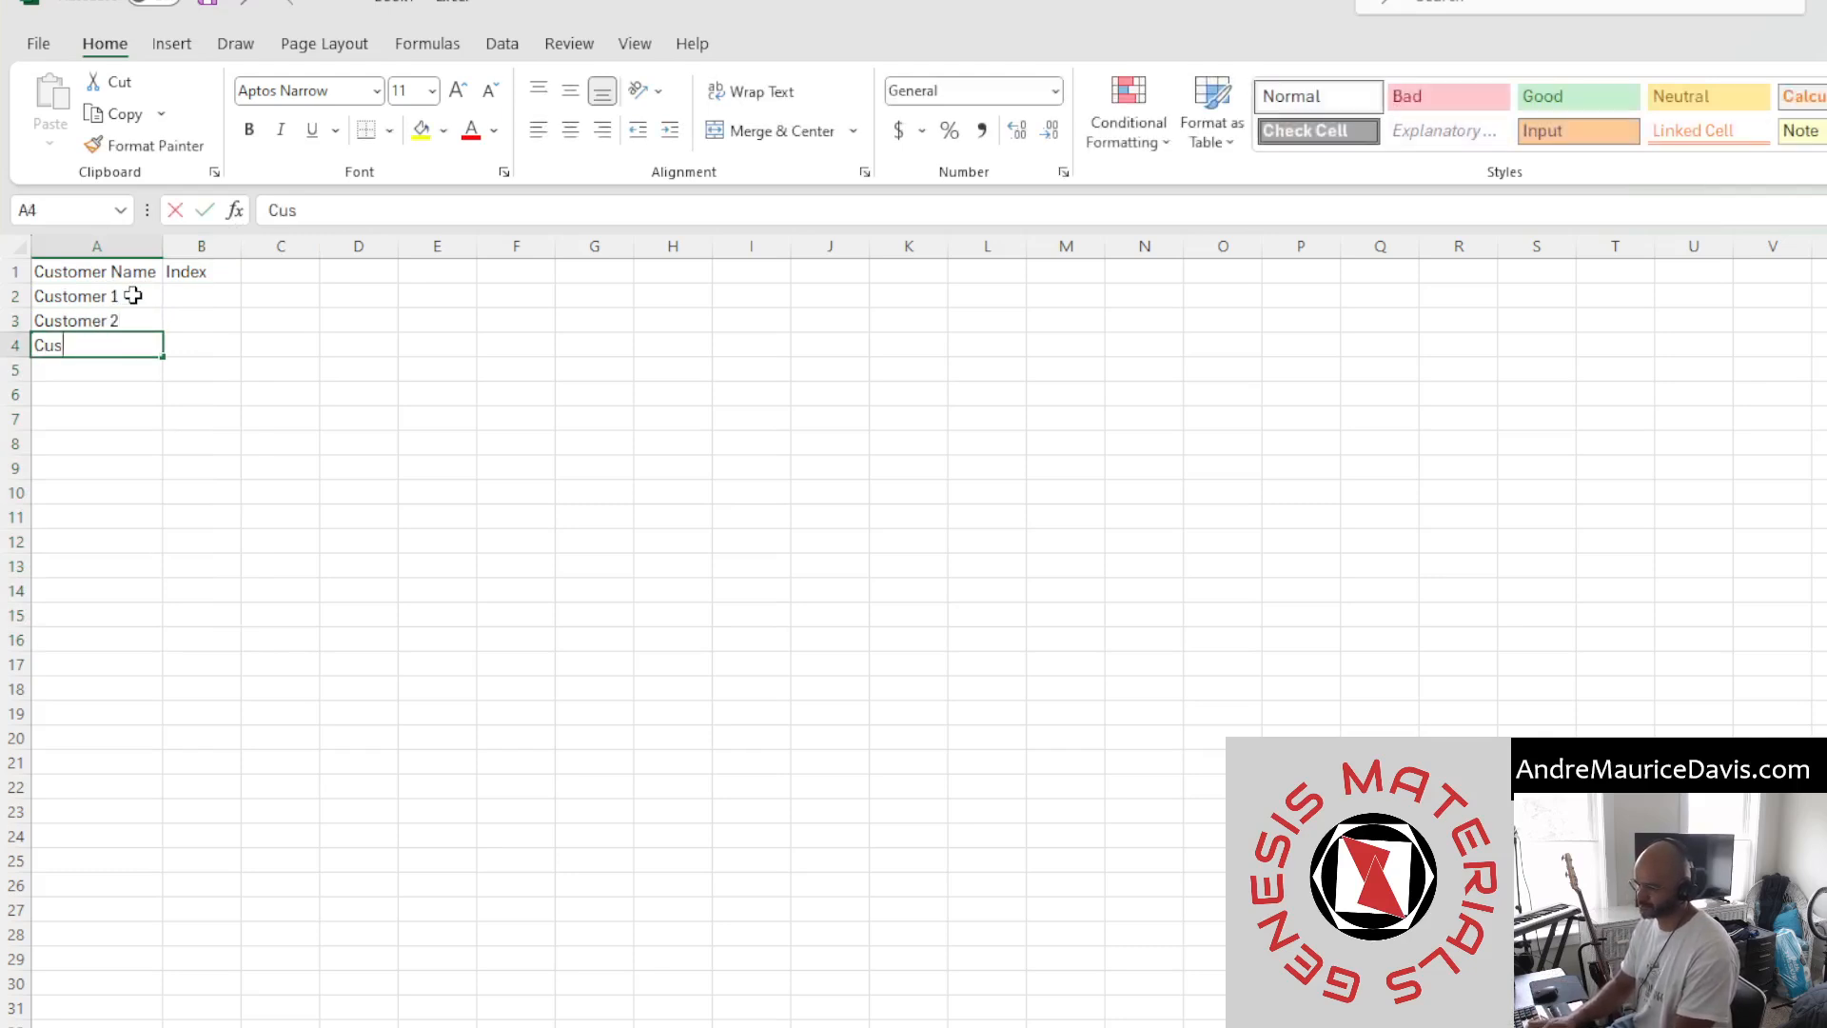
{"action": "type", "text": "tomer 3"}
{"action": "key", "text": "Return"}
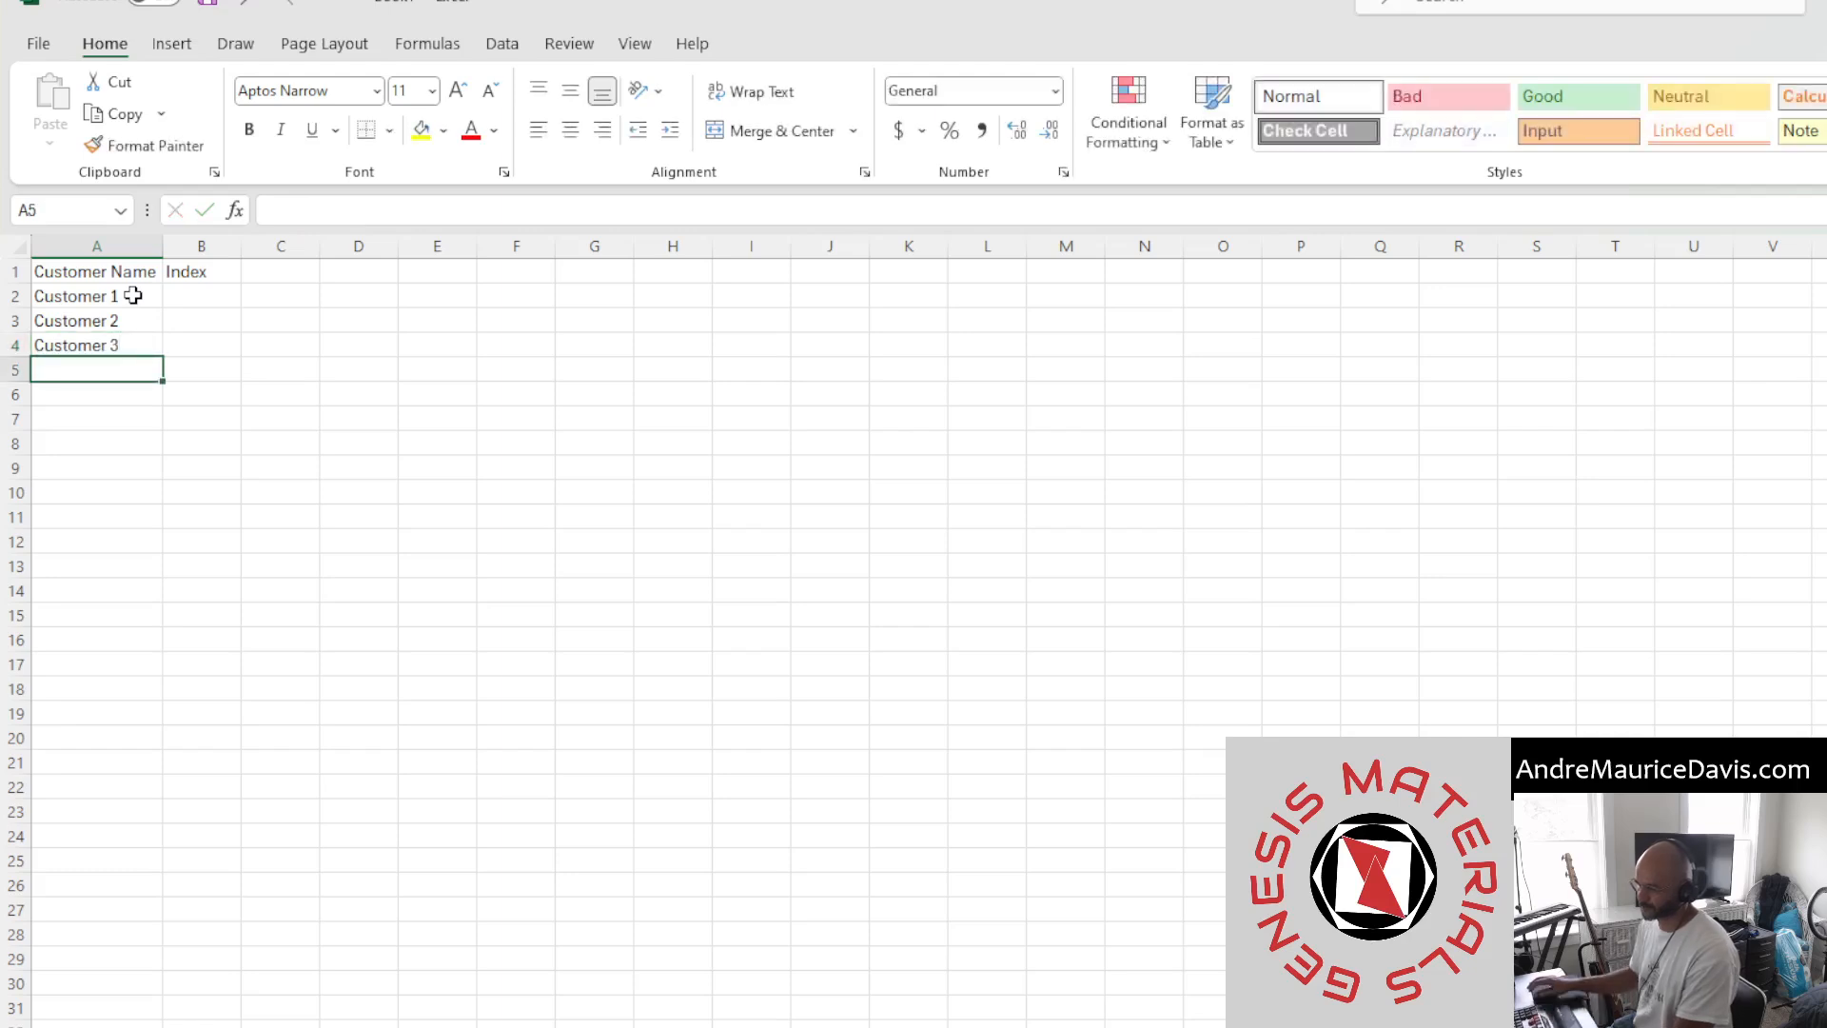
{"action": "left_click_drag", "start_coordinate": [132, 296], "coordinate": [164, 868]}
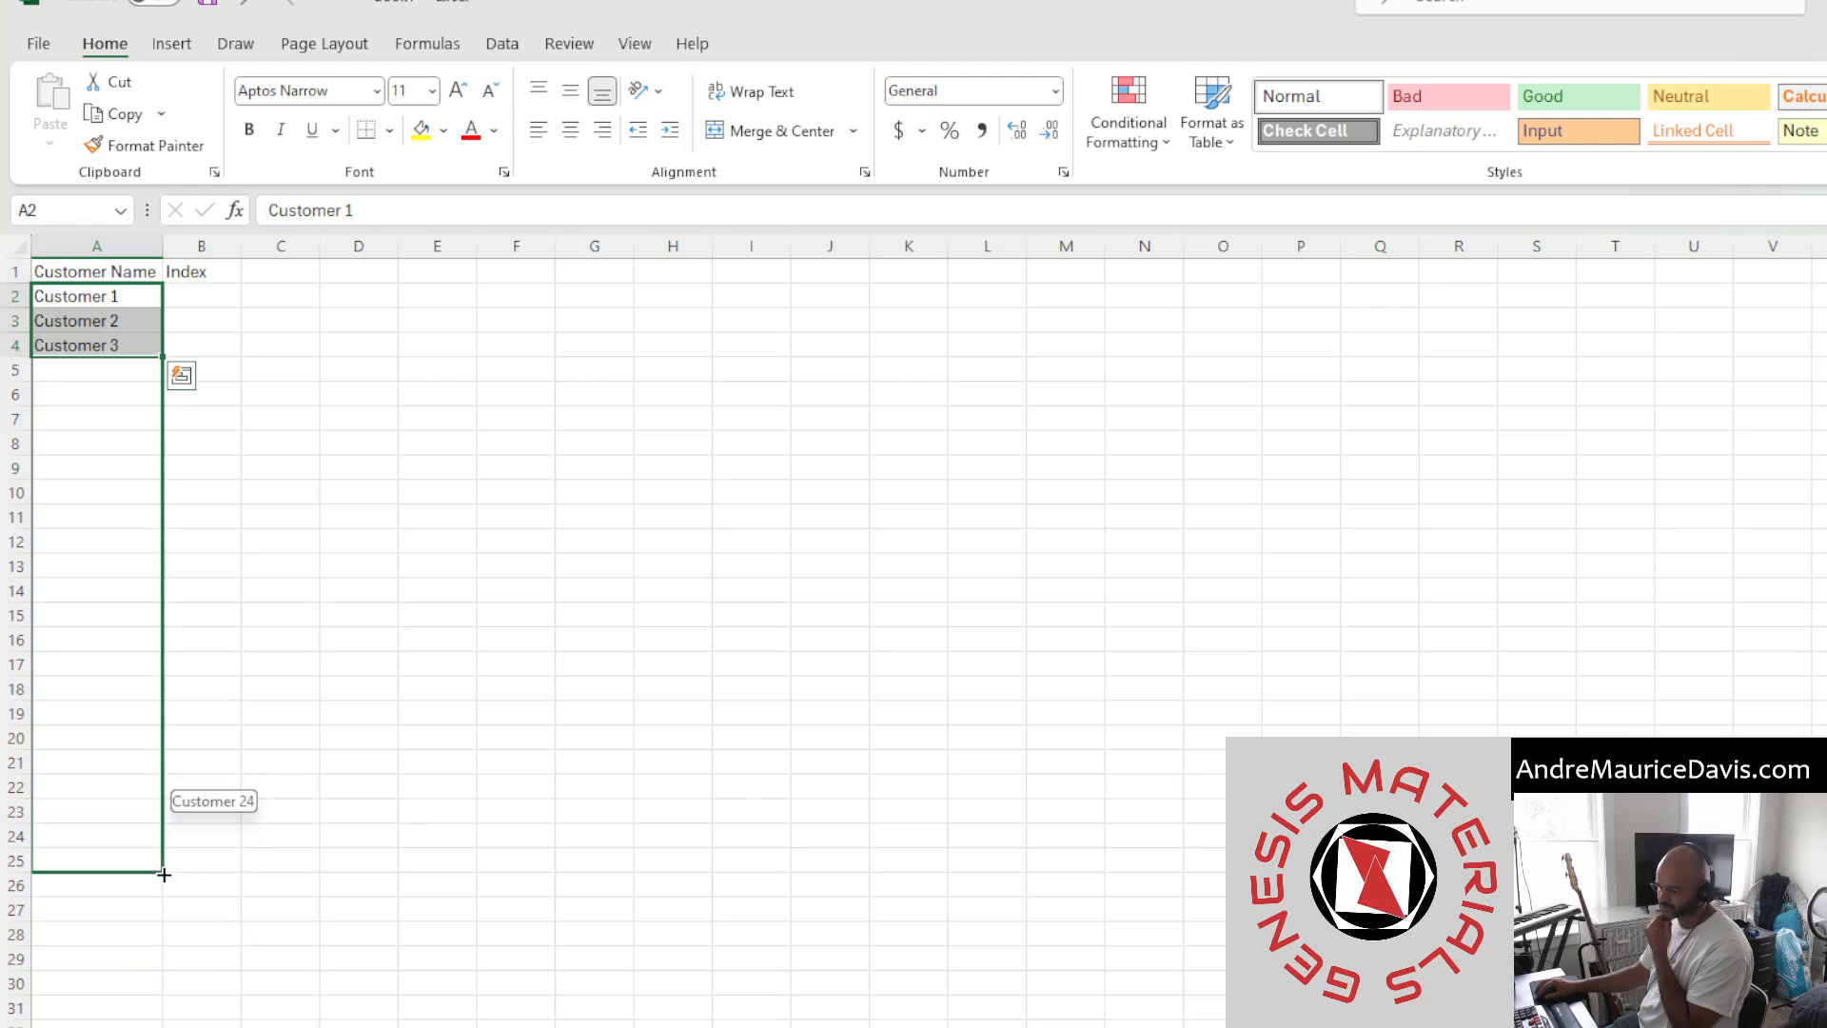
{"action": "left_click_drag", "start_coordinate": [164, 881], "coordinate": [163, 891]}
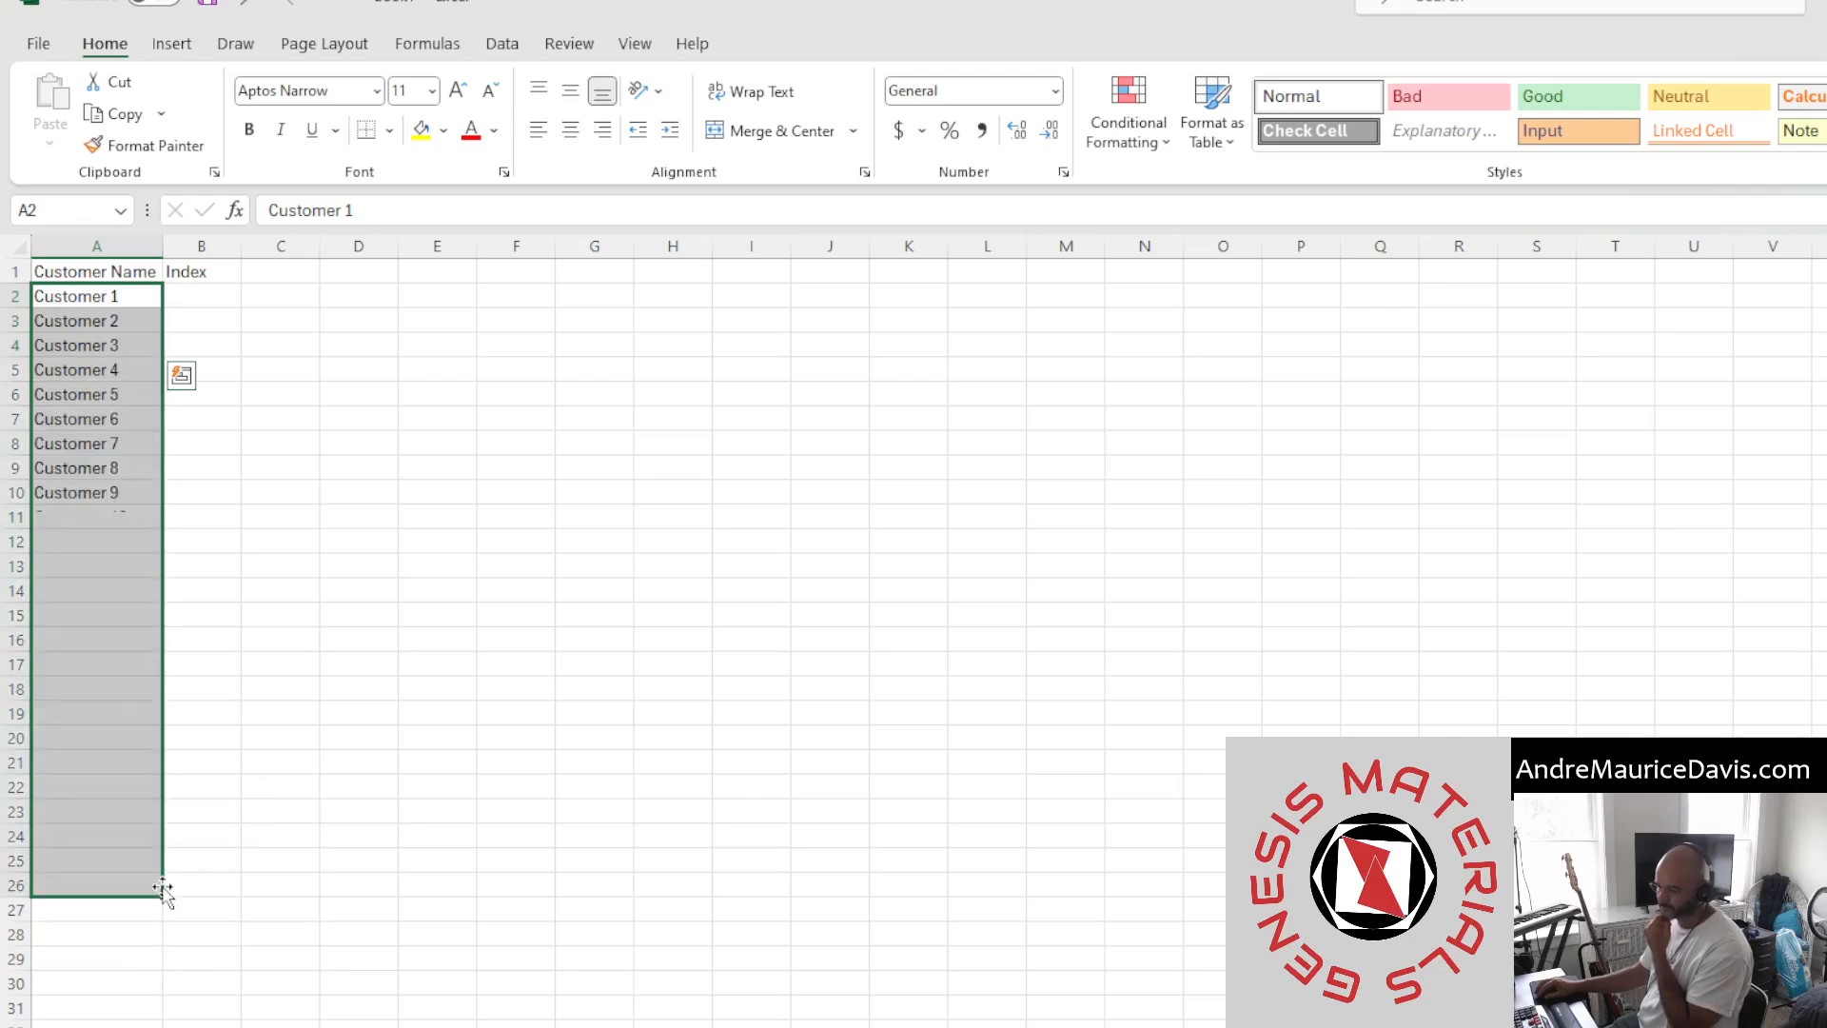
Enter 1 in B2 and fill the Index column down to B26 as a number series ending at 25
{"action": "left_click", "coordinate": [201, 295]}
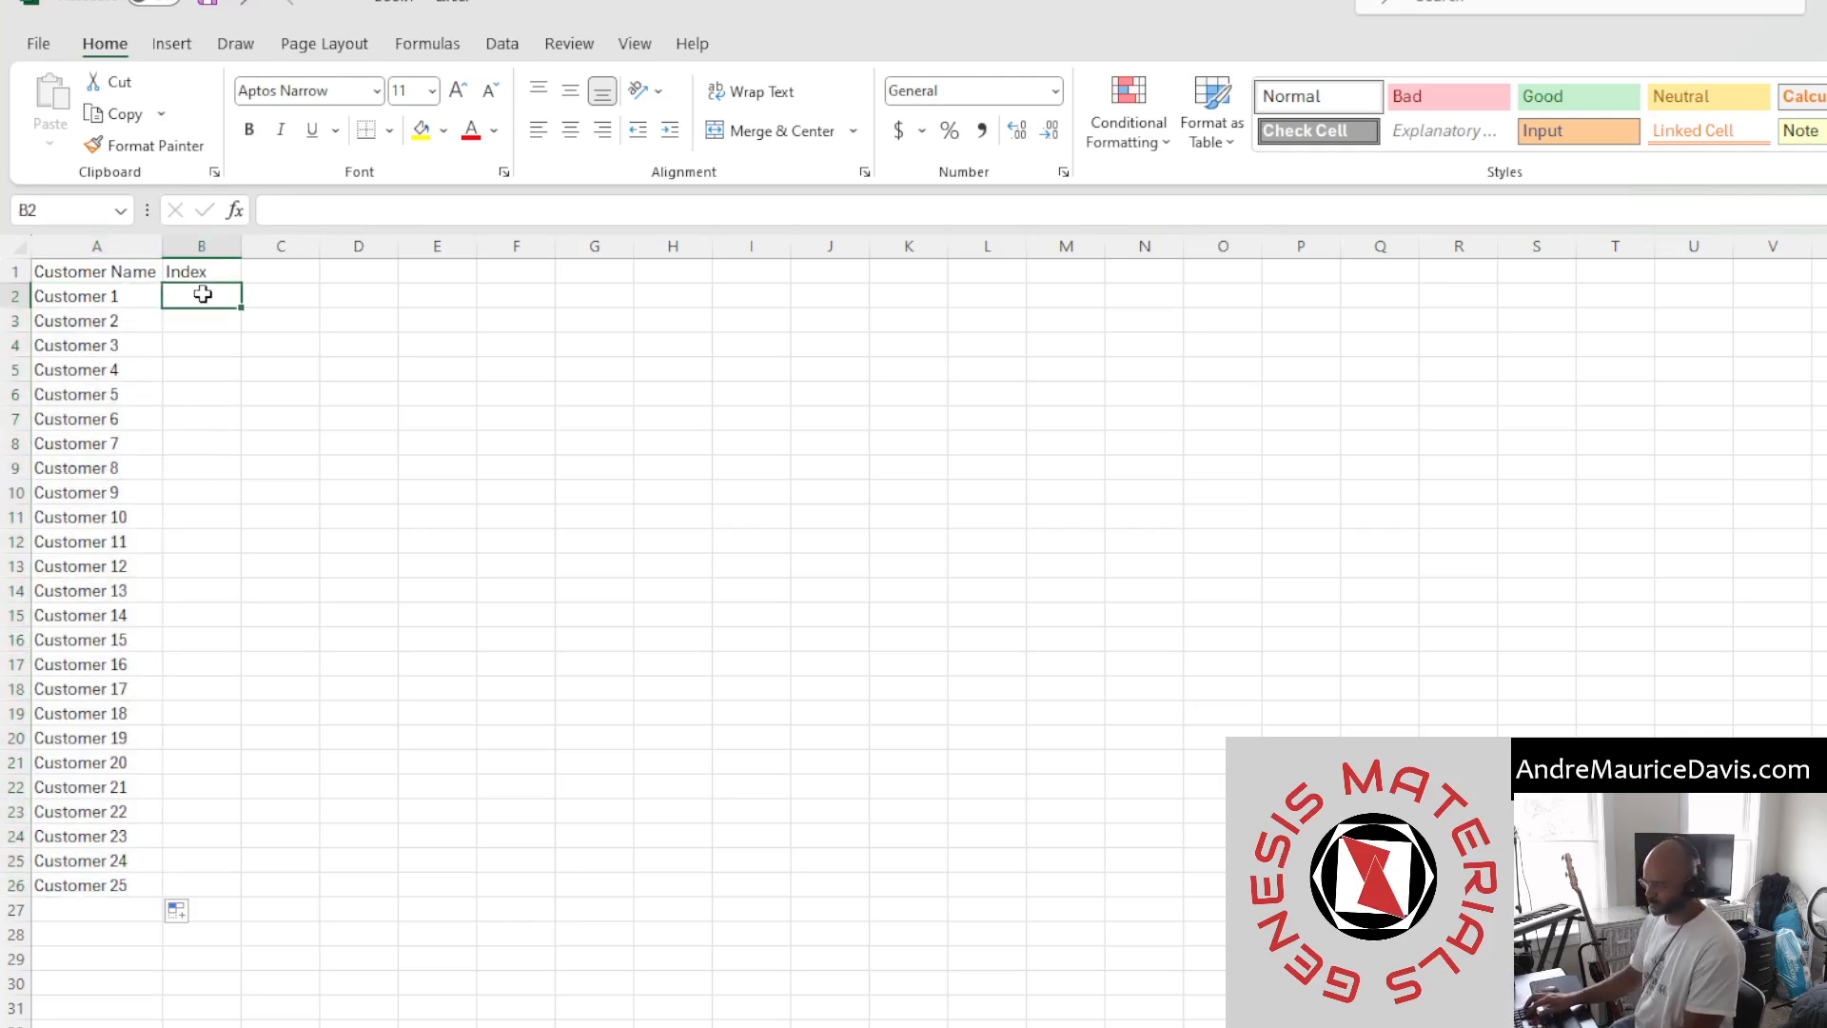
{"action": "type", "text": "1"}
{"action": "key", "text": "Return"}
{"action": "left_click", "coordinate": [203, 294]}
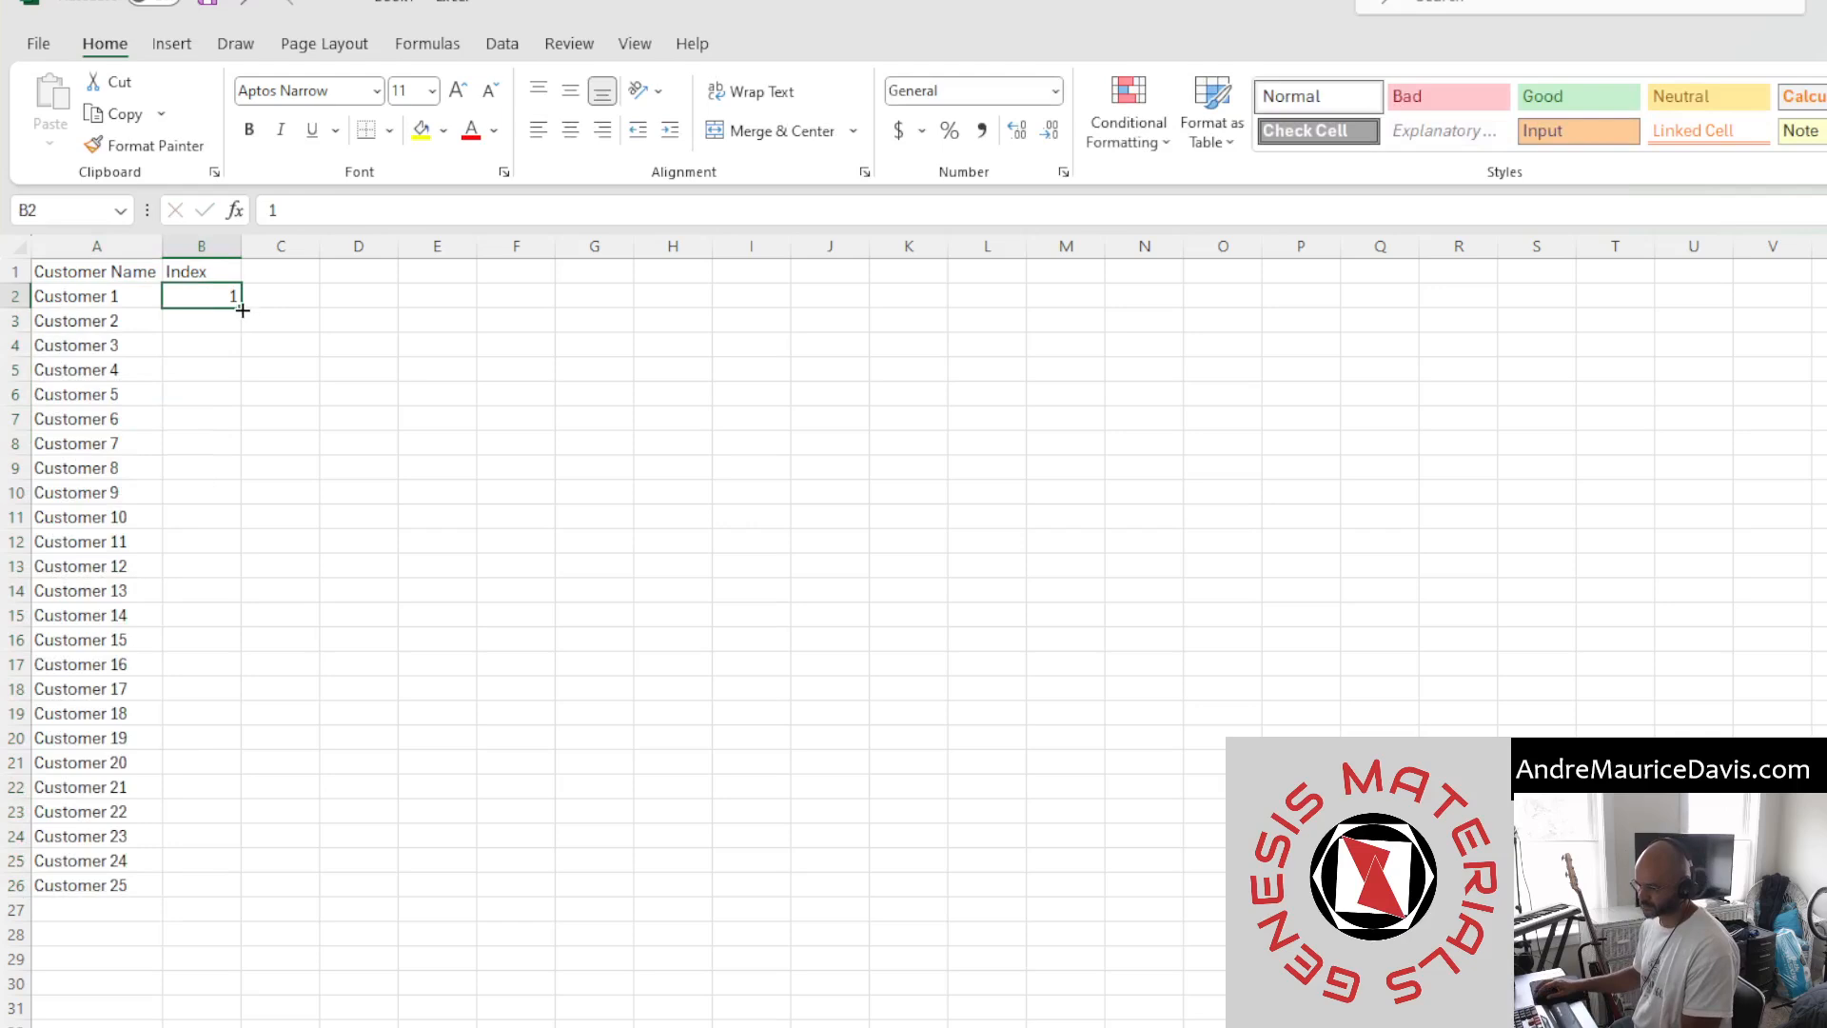
{"action": "left_click_drag", "start_coordinate": [239, 317], "coordinate": [253, 905]}
{"action": "left_click", "coordinate": [255, 910]}
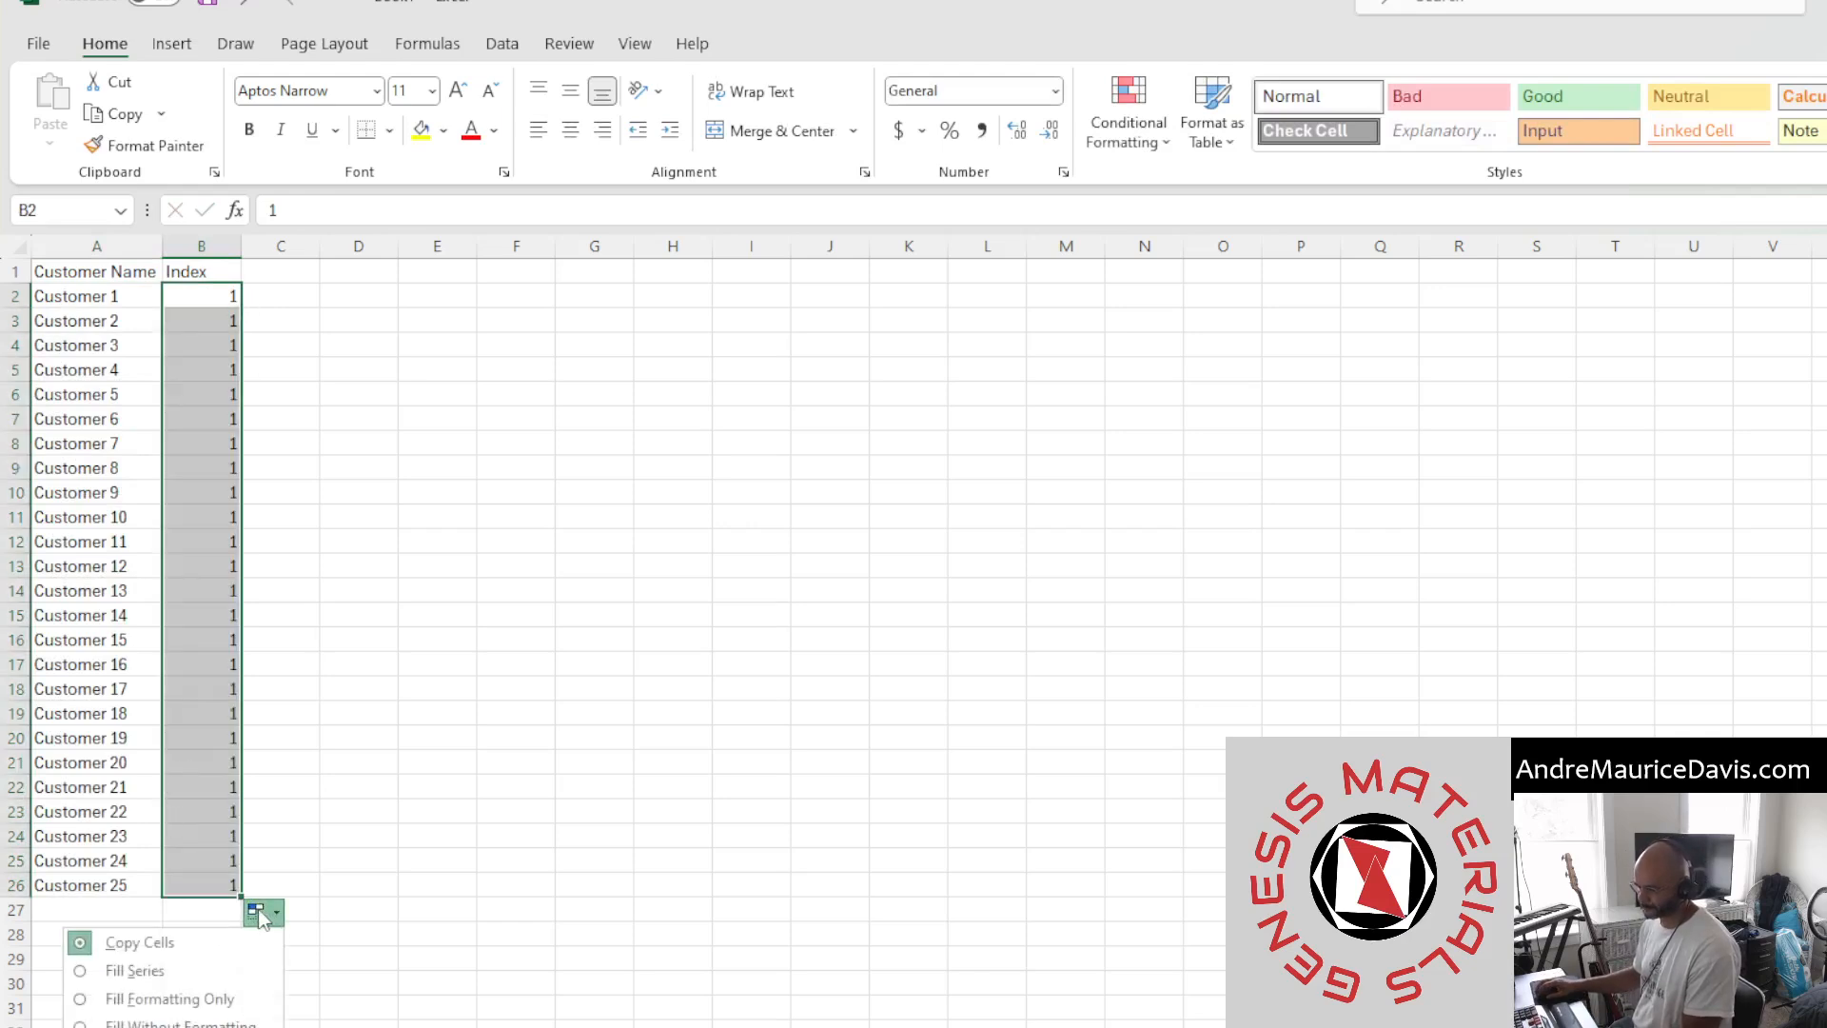
{"action": "left_click", "coordinate": [219, 966]}
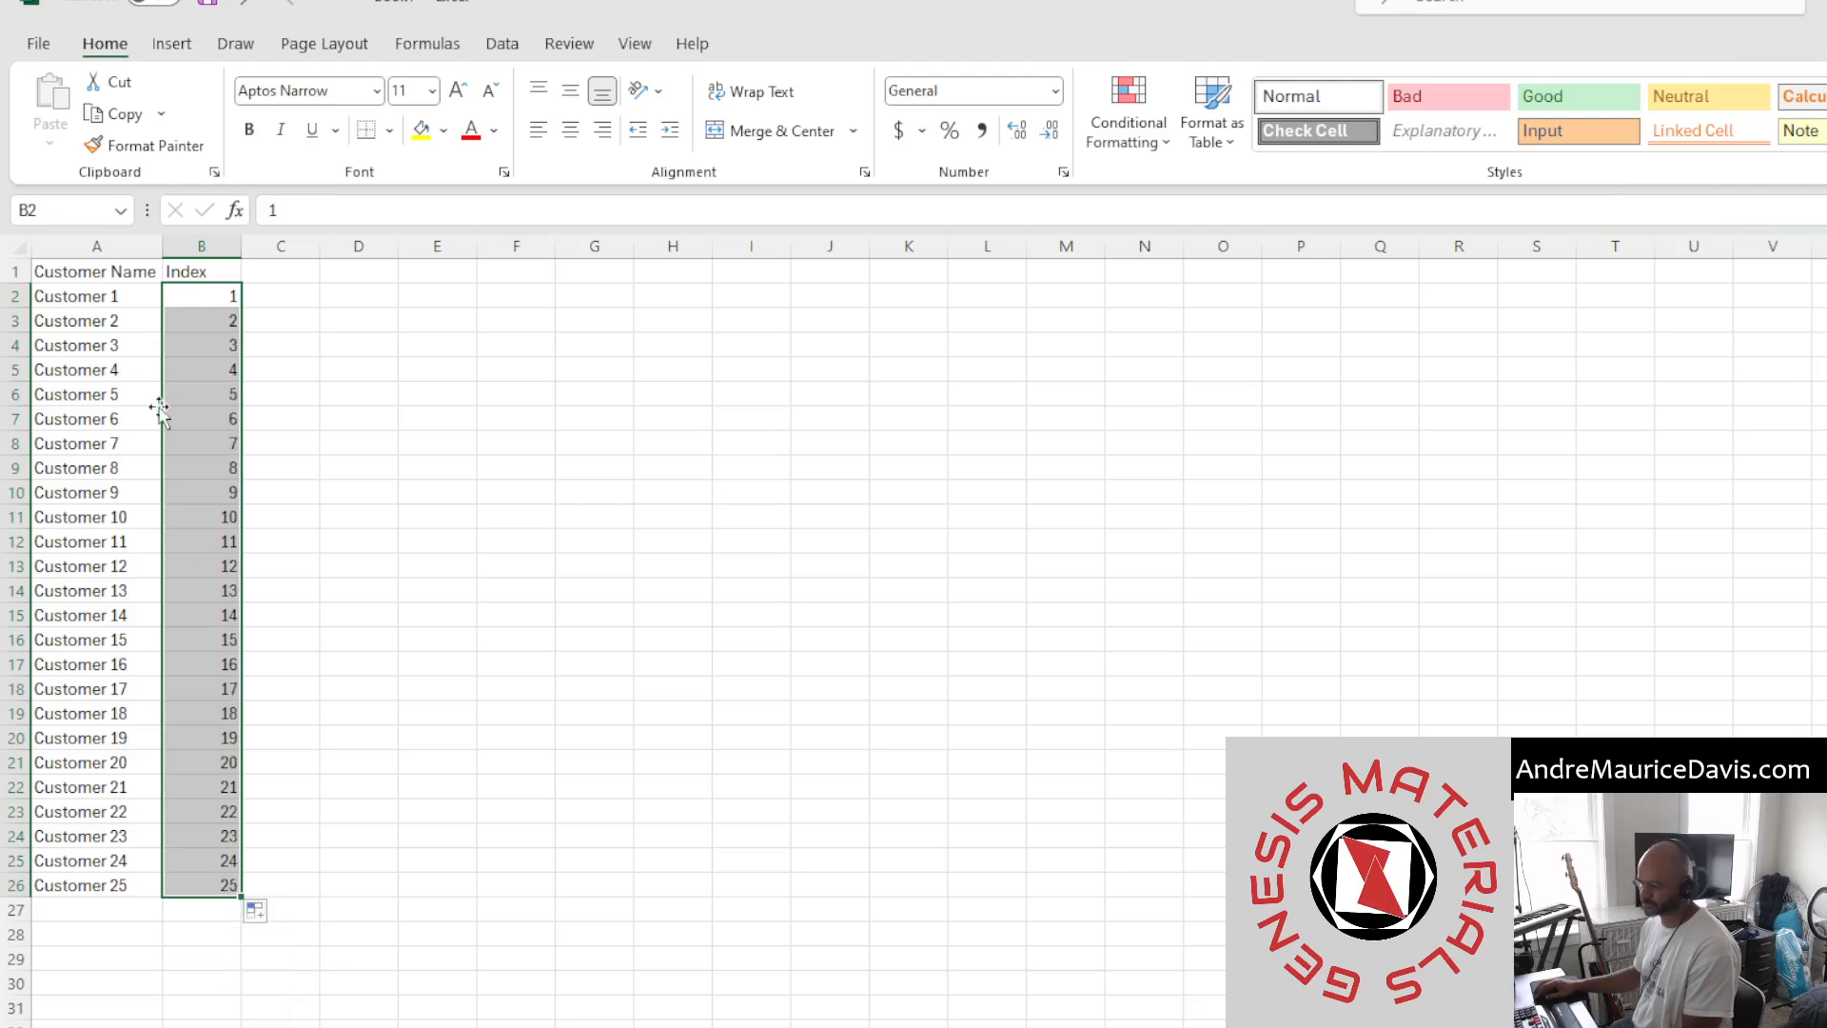
Convert the customer list in A1:B26 into a table with headers
{"action": "key", "text": "ctrl+a"}
{"action": "key", "text": "ctrl+c"}
{"action": "left_click", "coordinate": [94, 415]}
{"action": "key", "text": "ctrl+t"}
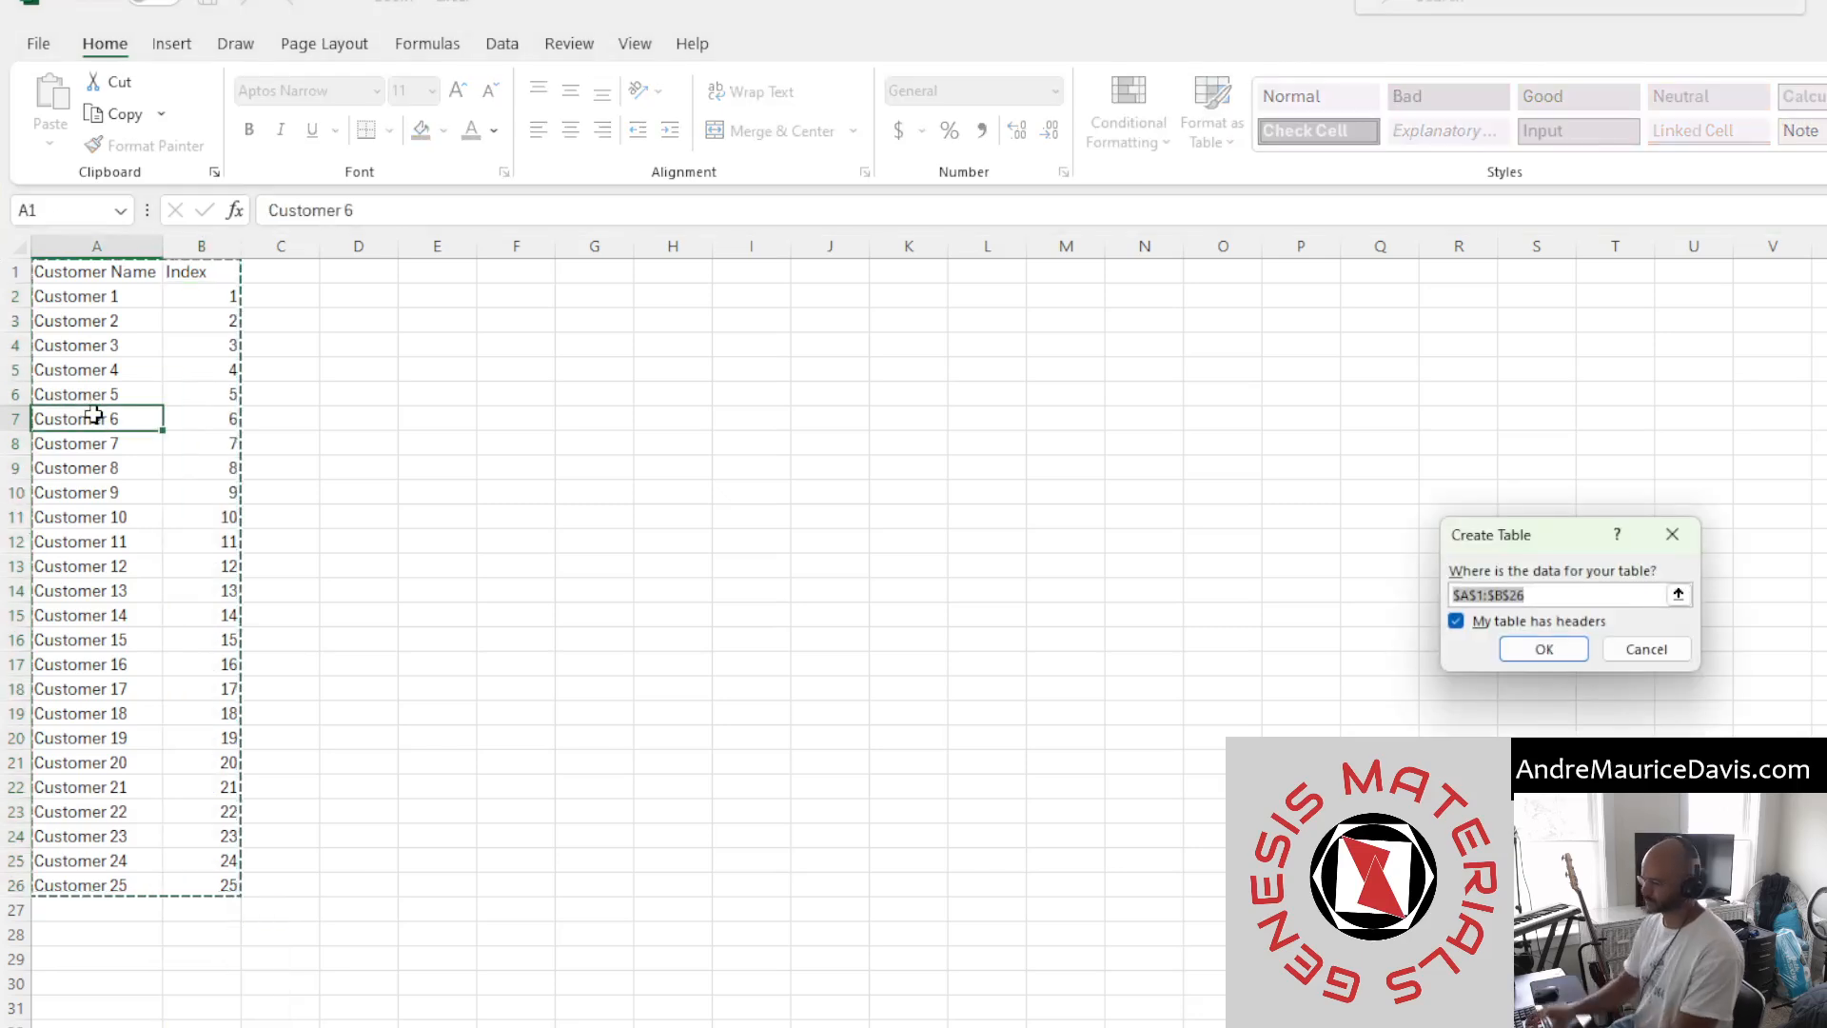
{"action": "key", "text": "Return"}
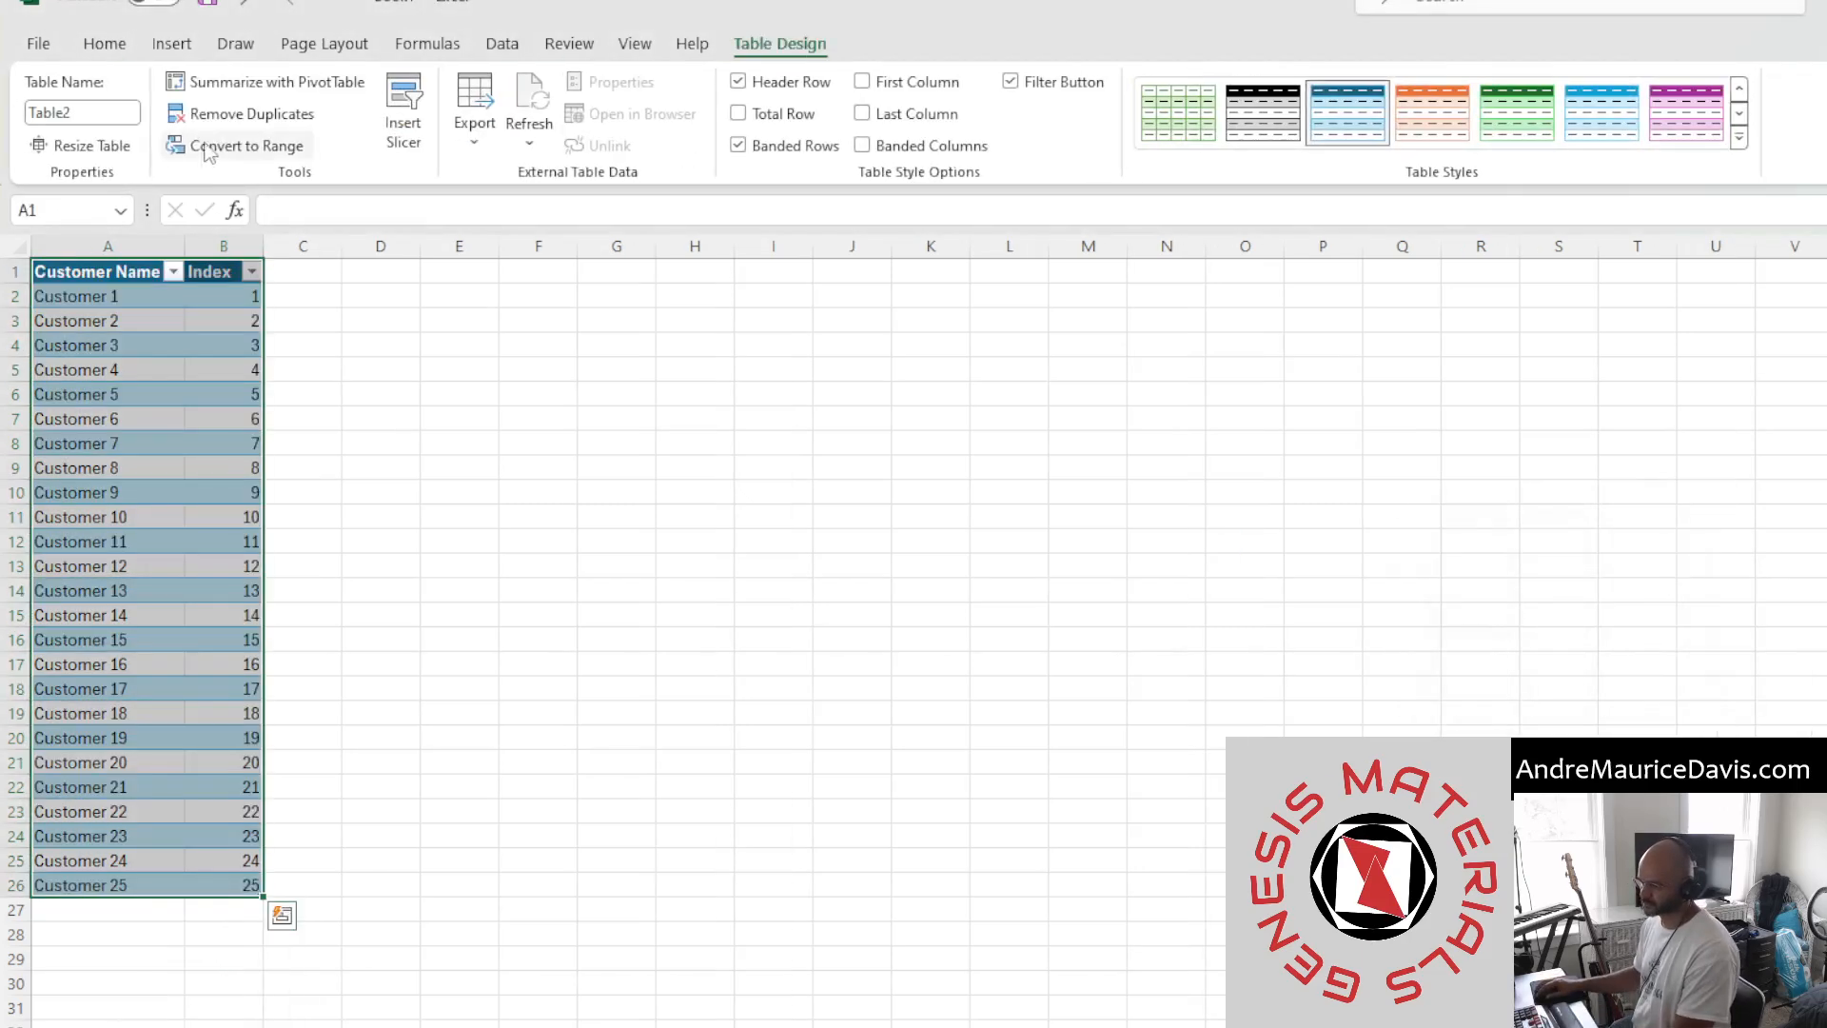
Name the new customer list table "customer"
{"action": "left_click", "coordinate": [120, 113]}
{"action": "type", "text": "c"}
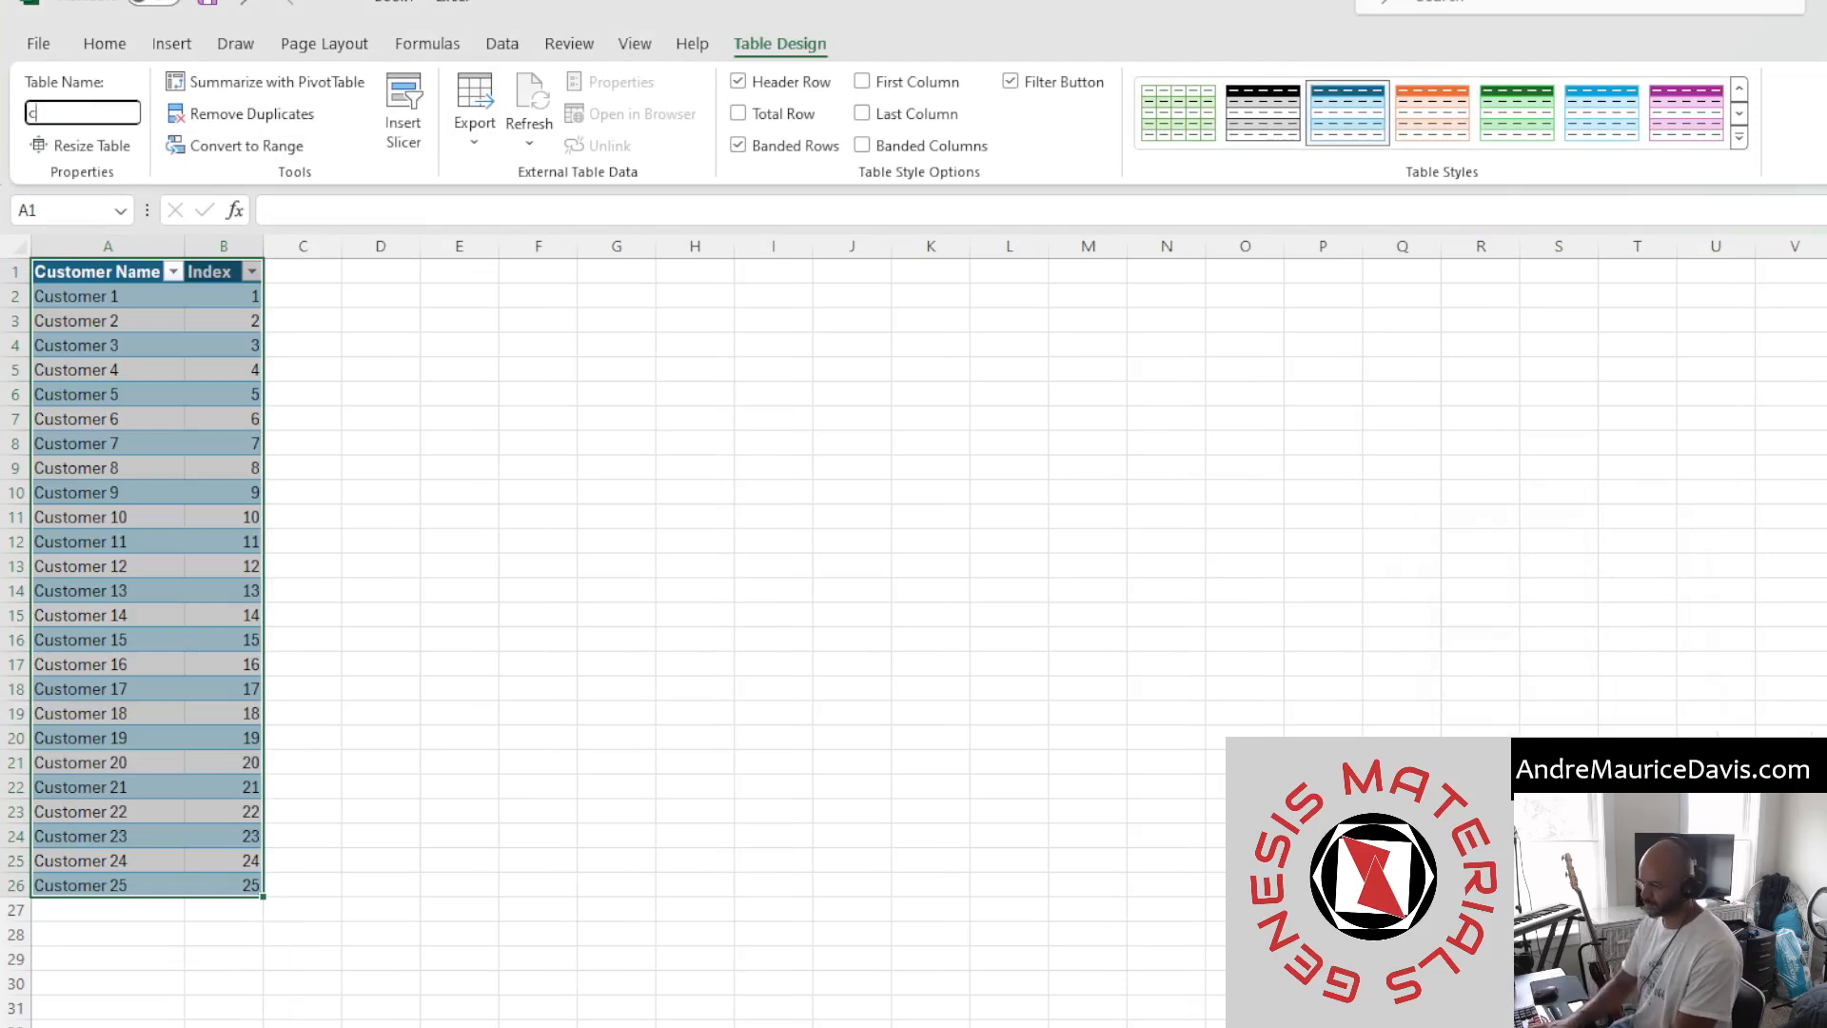
{"action": "type", "text": "ustomer"}
{"action": "key", "text": "Return"}
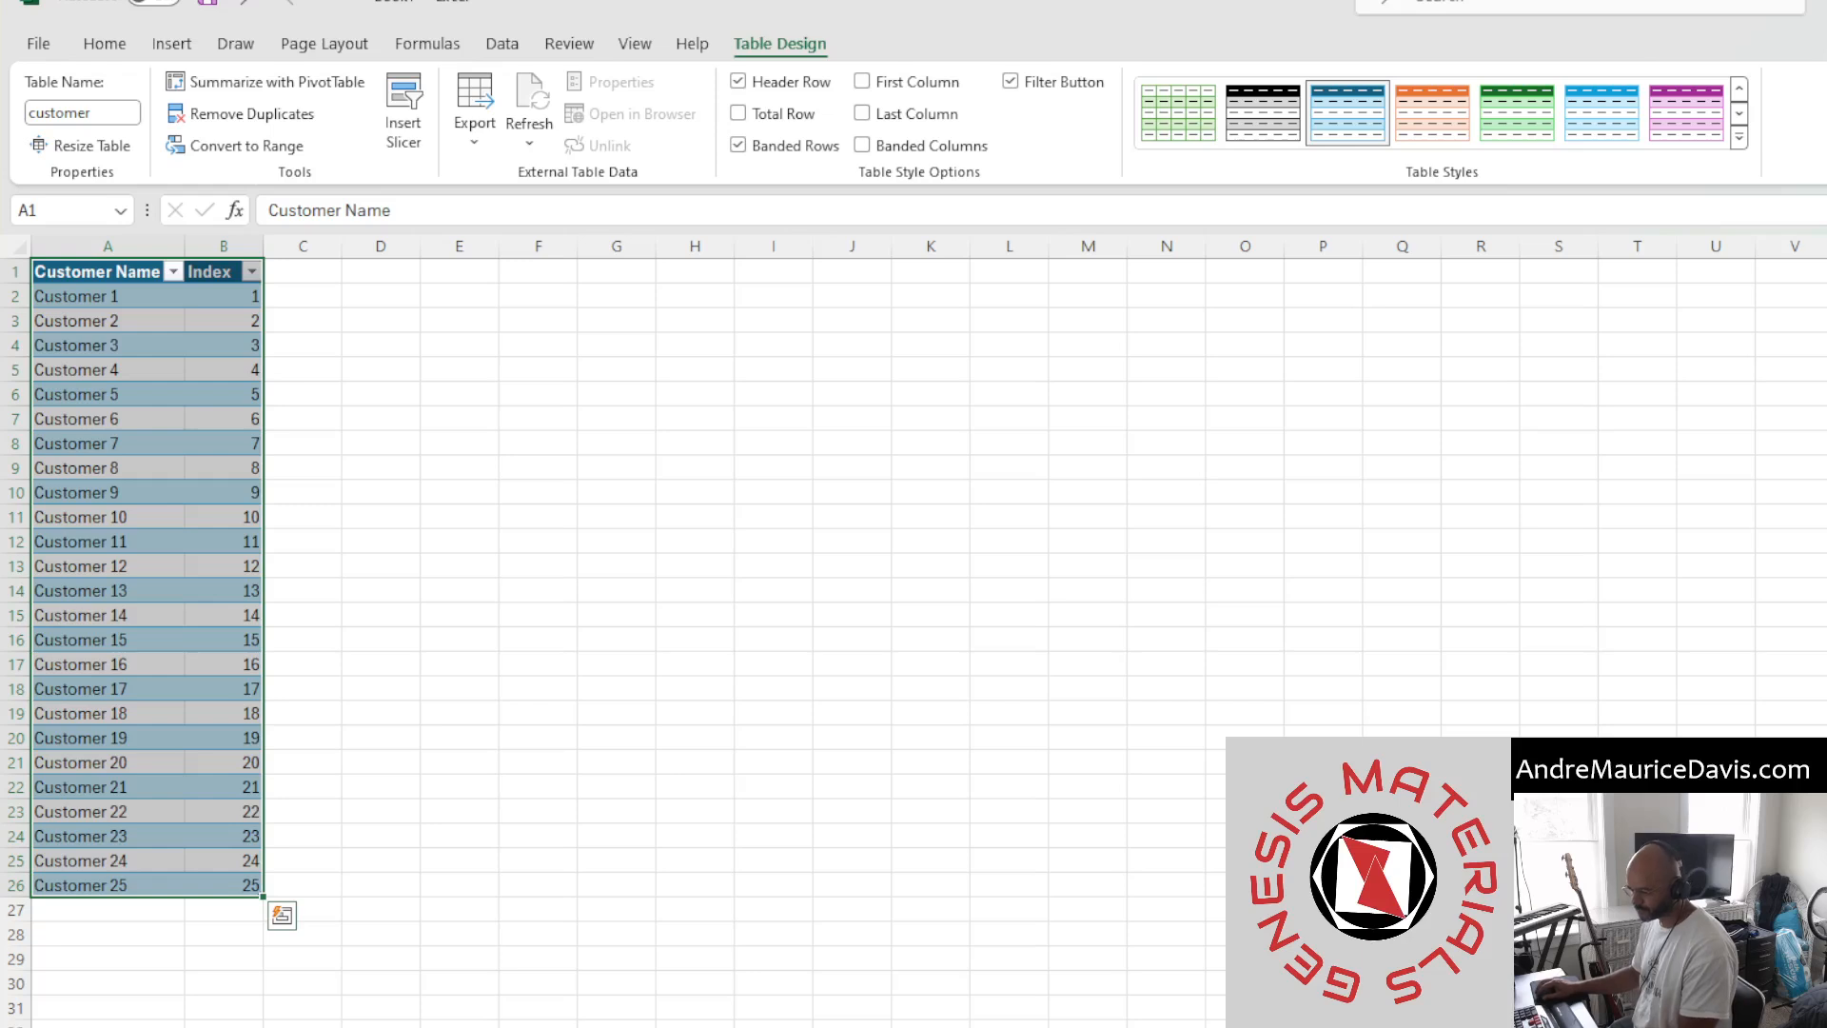
On the sales data sheet, begin an XLOOKUP formula in E2 with RANDBETWEEN(1,25) as the lookup value
{"action": "key", "text": "ctrl+Page_Up"}
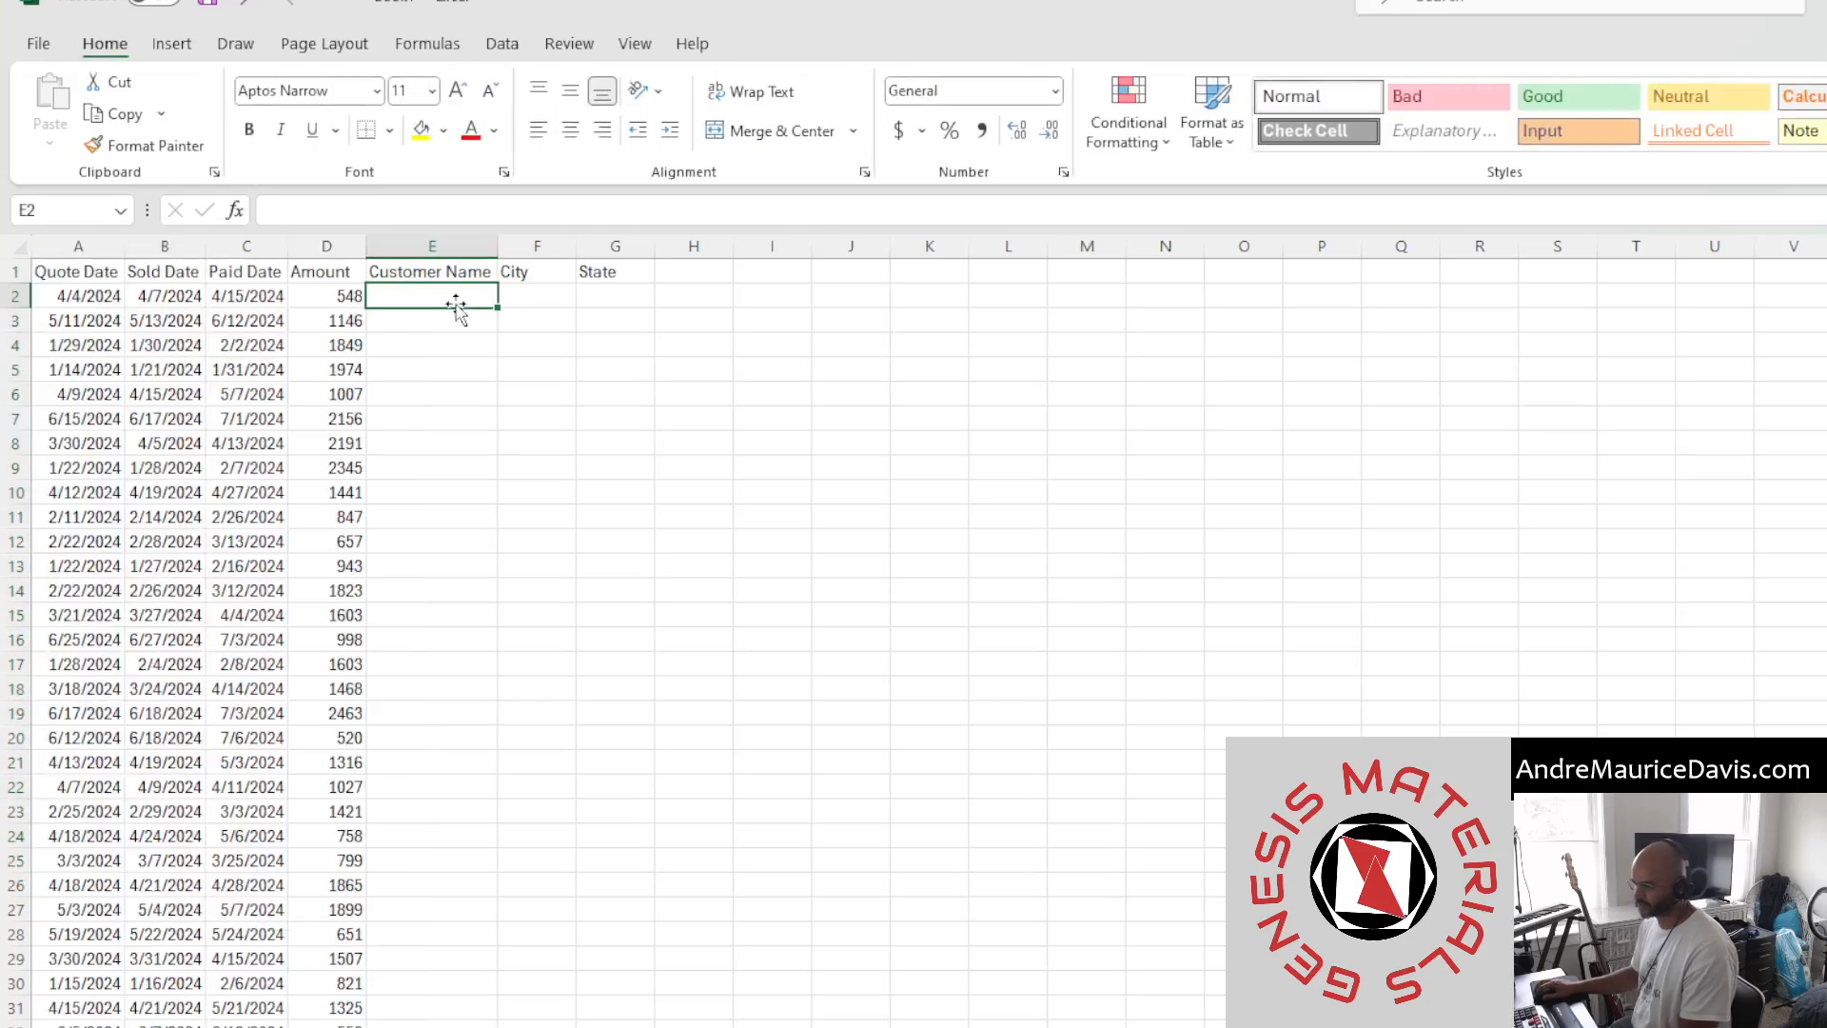
{"action": "type", "text": "="}
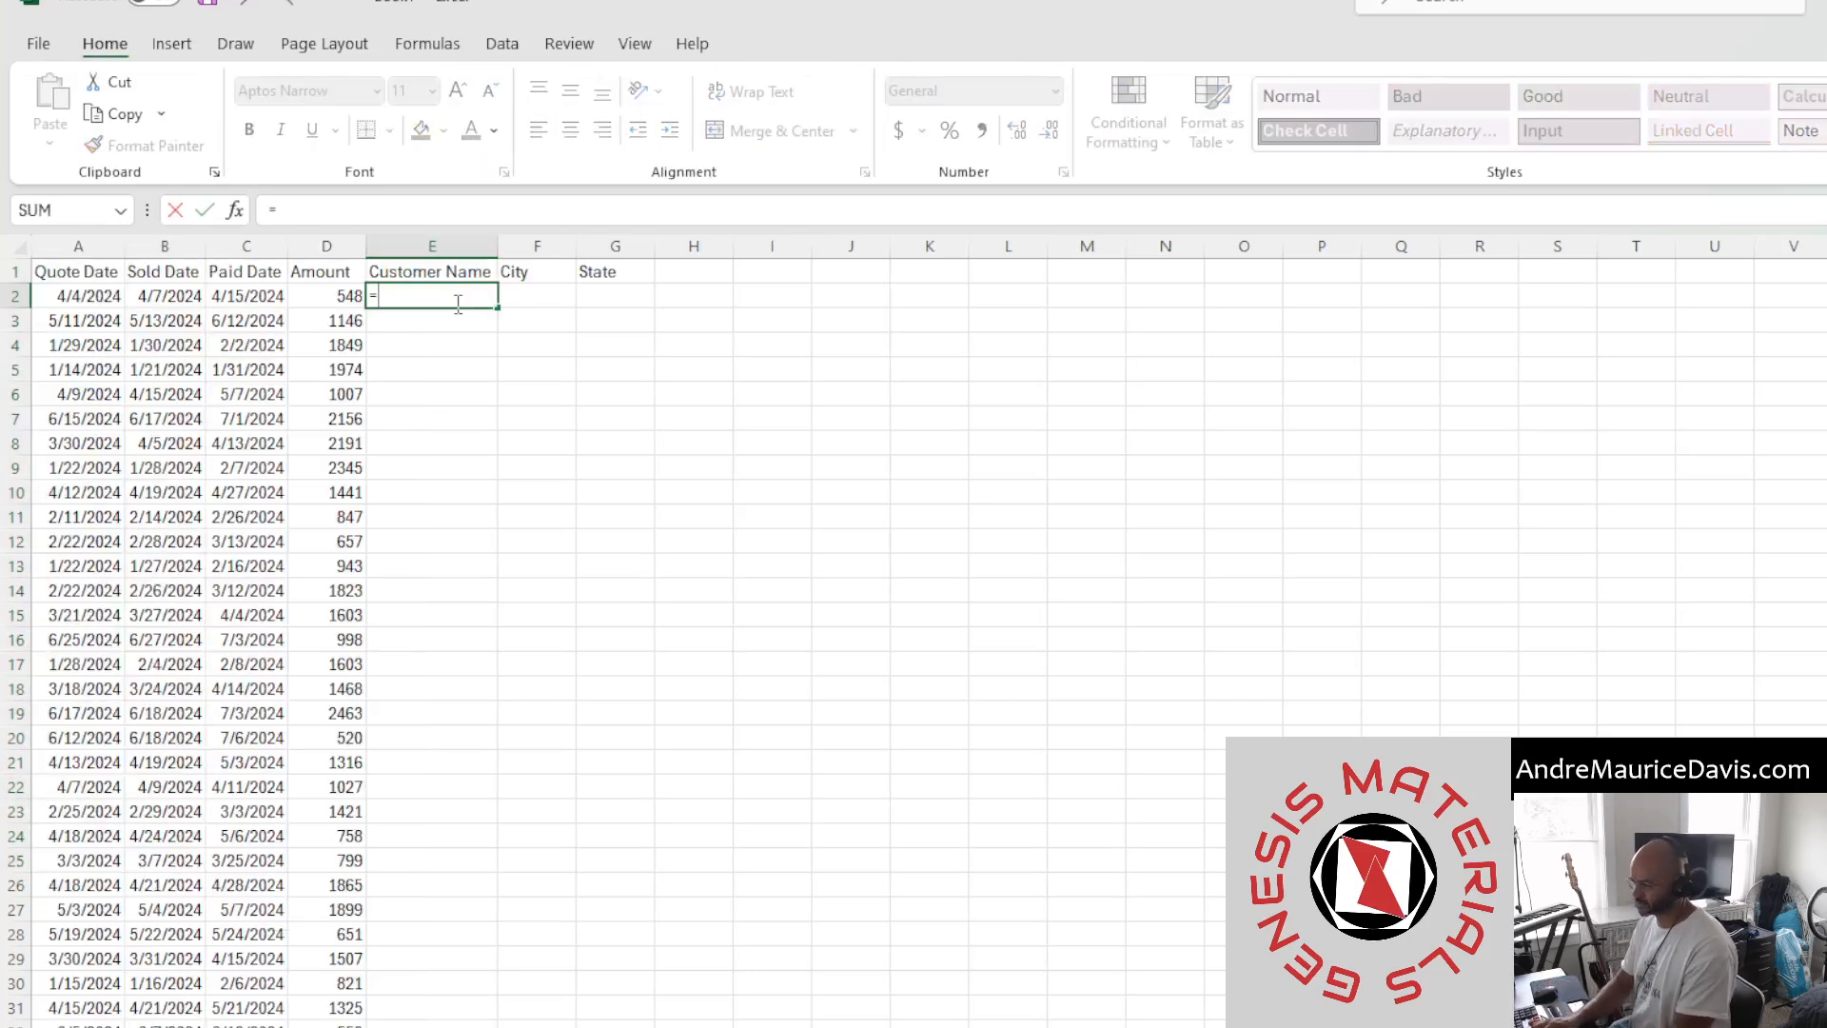
{"action": "type", "text": "xlo"}
{"action": "key", "text": "Tab"}
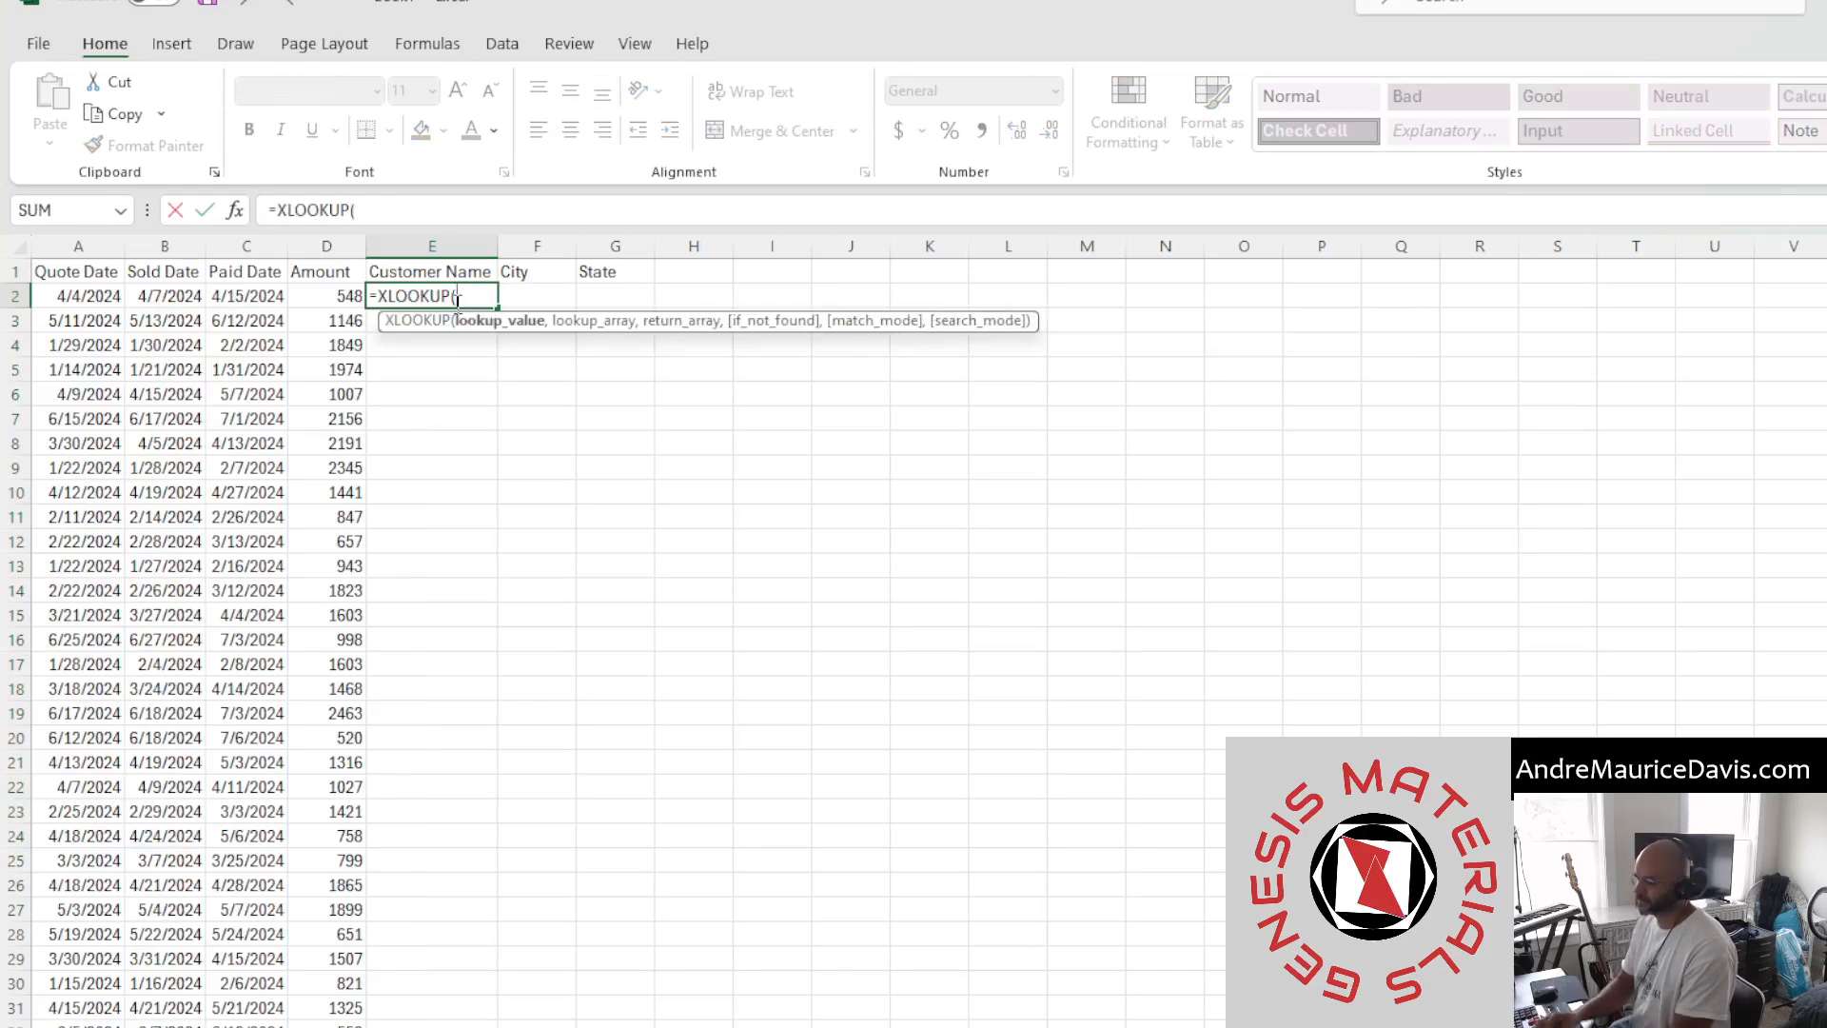
{"action": "type", "text": "rand"}
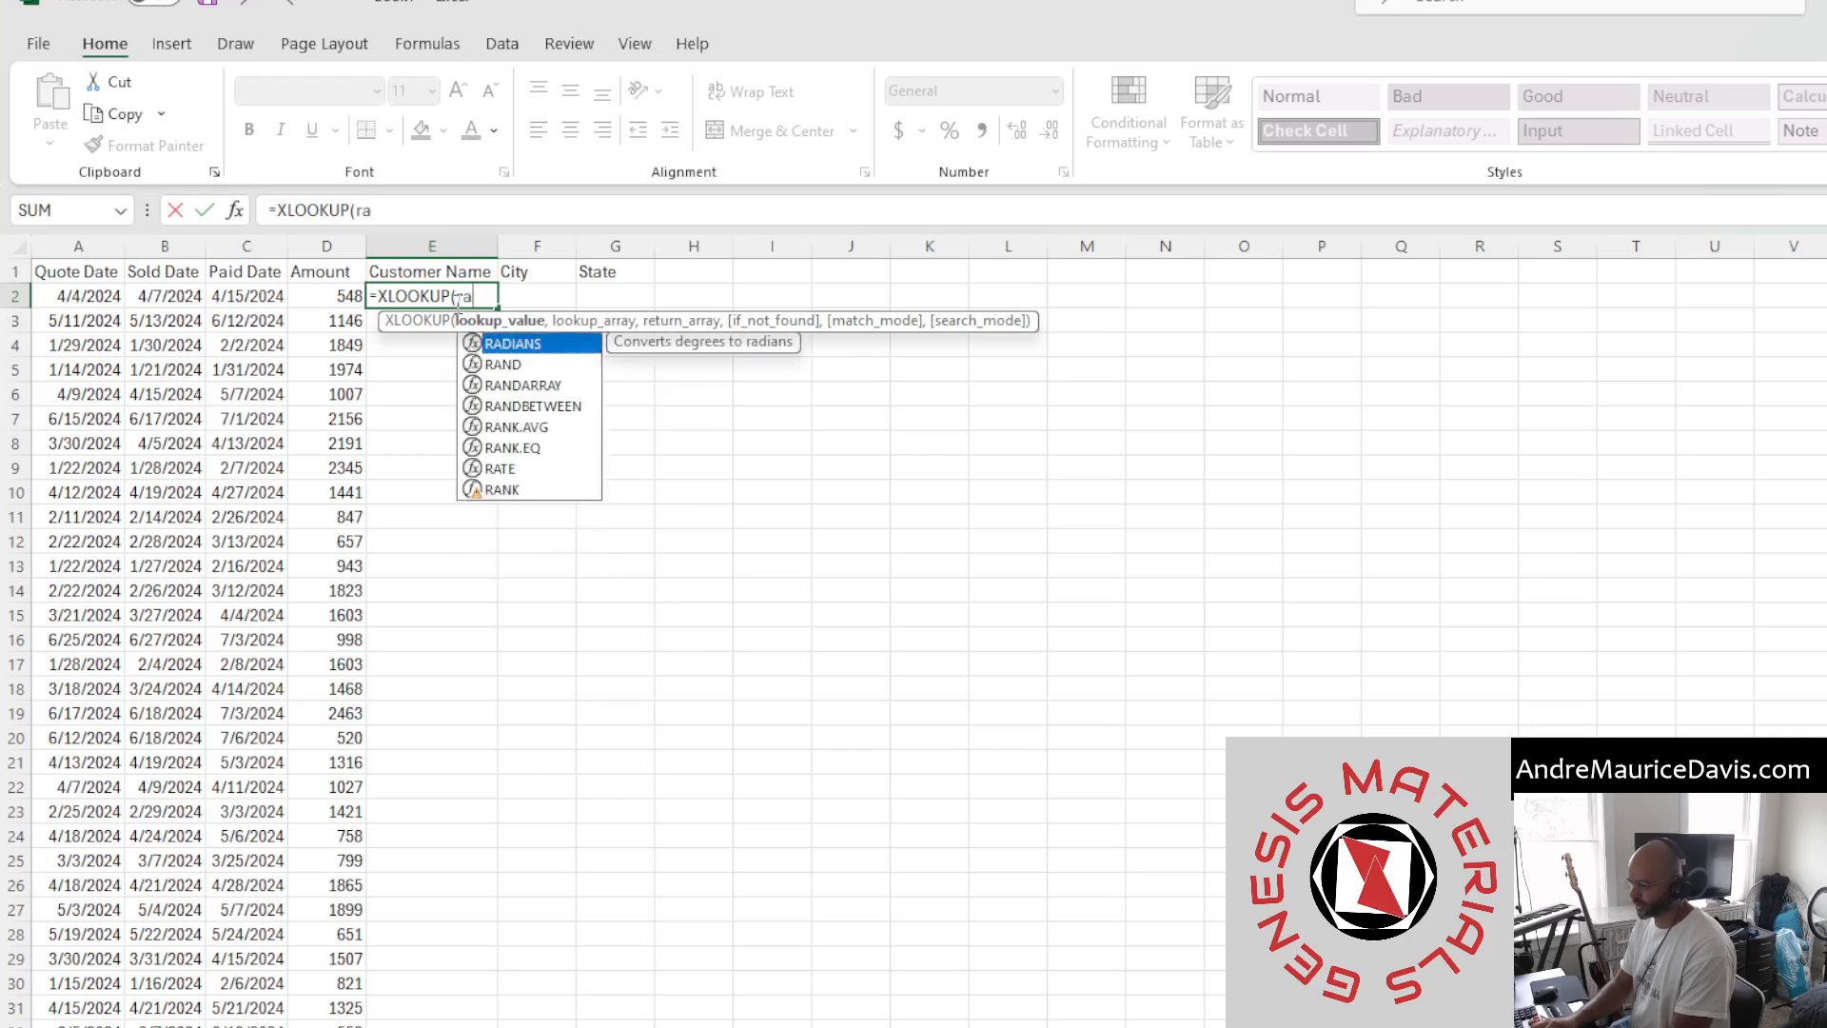
{"action": "key", "text": "Down"}
{"action": "key", "text": "Down"}
{"action": "key", "text": "Tab"}
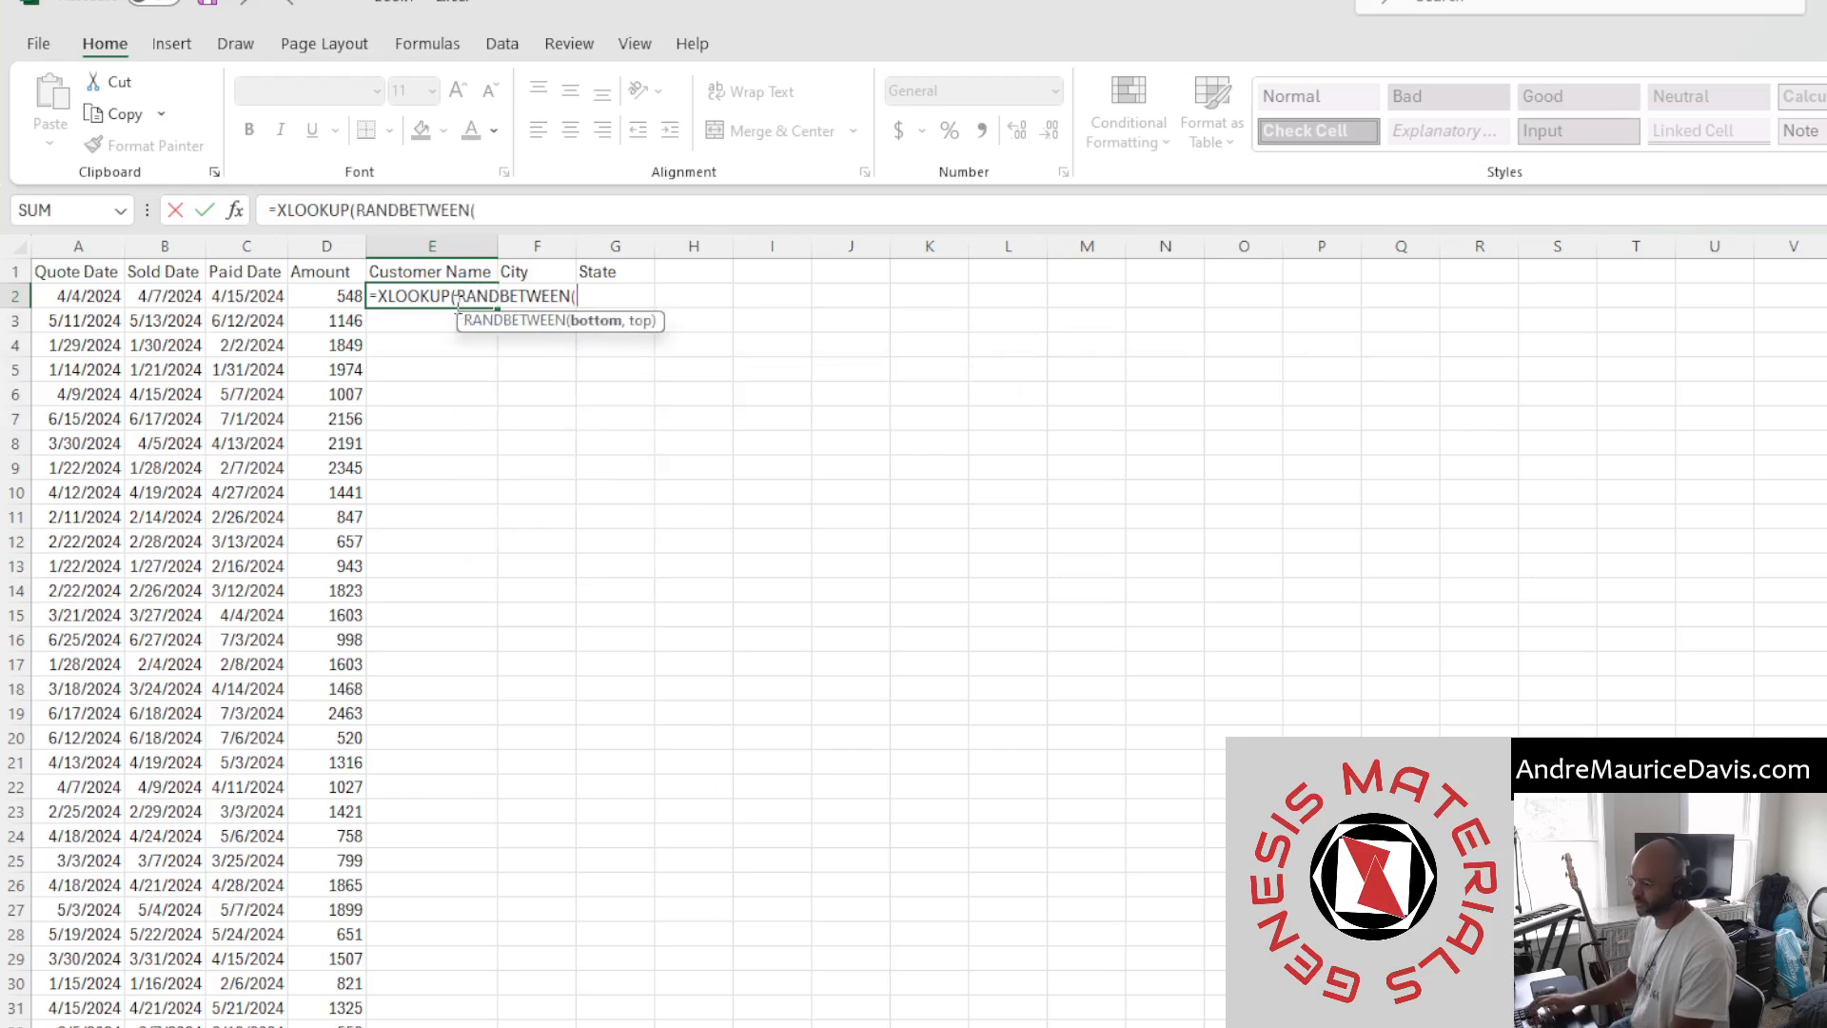
{"action": "type", "text": "1,"}
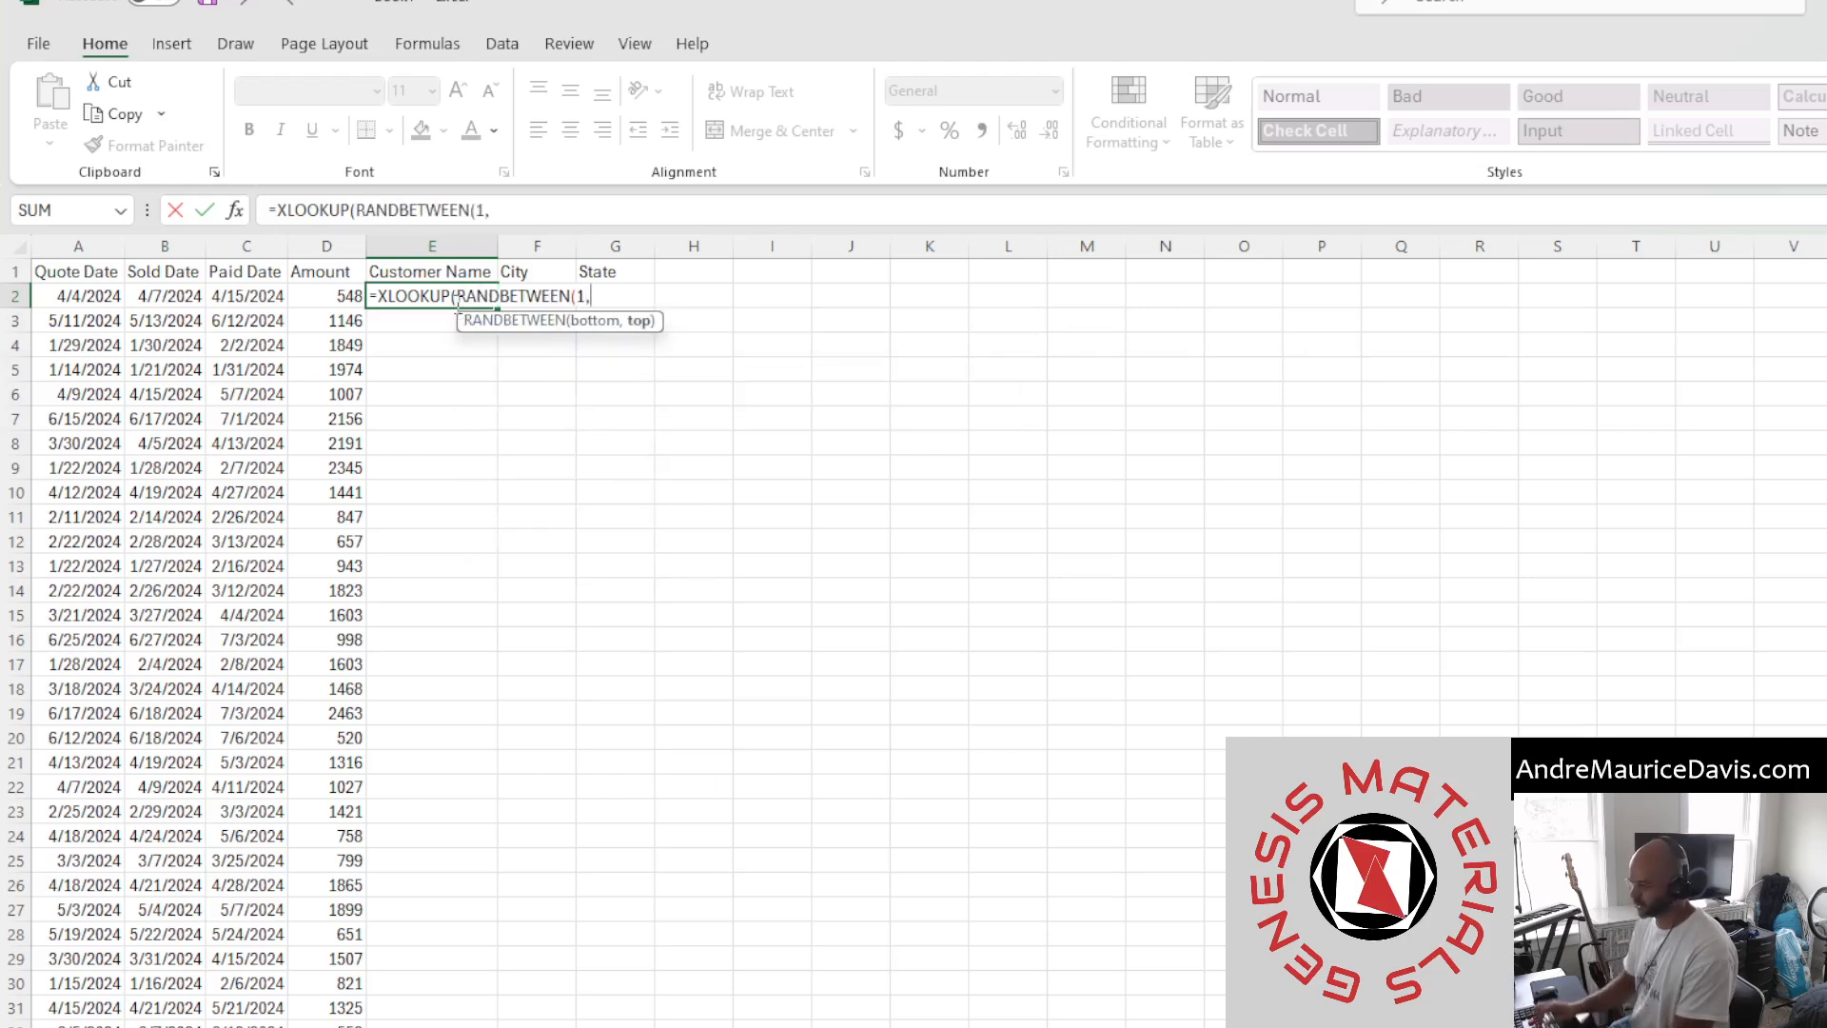
{"action": "type", "text": "25"}
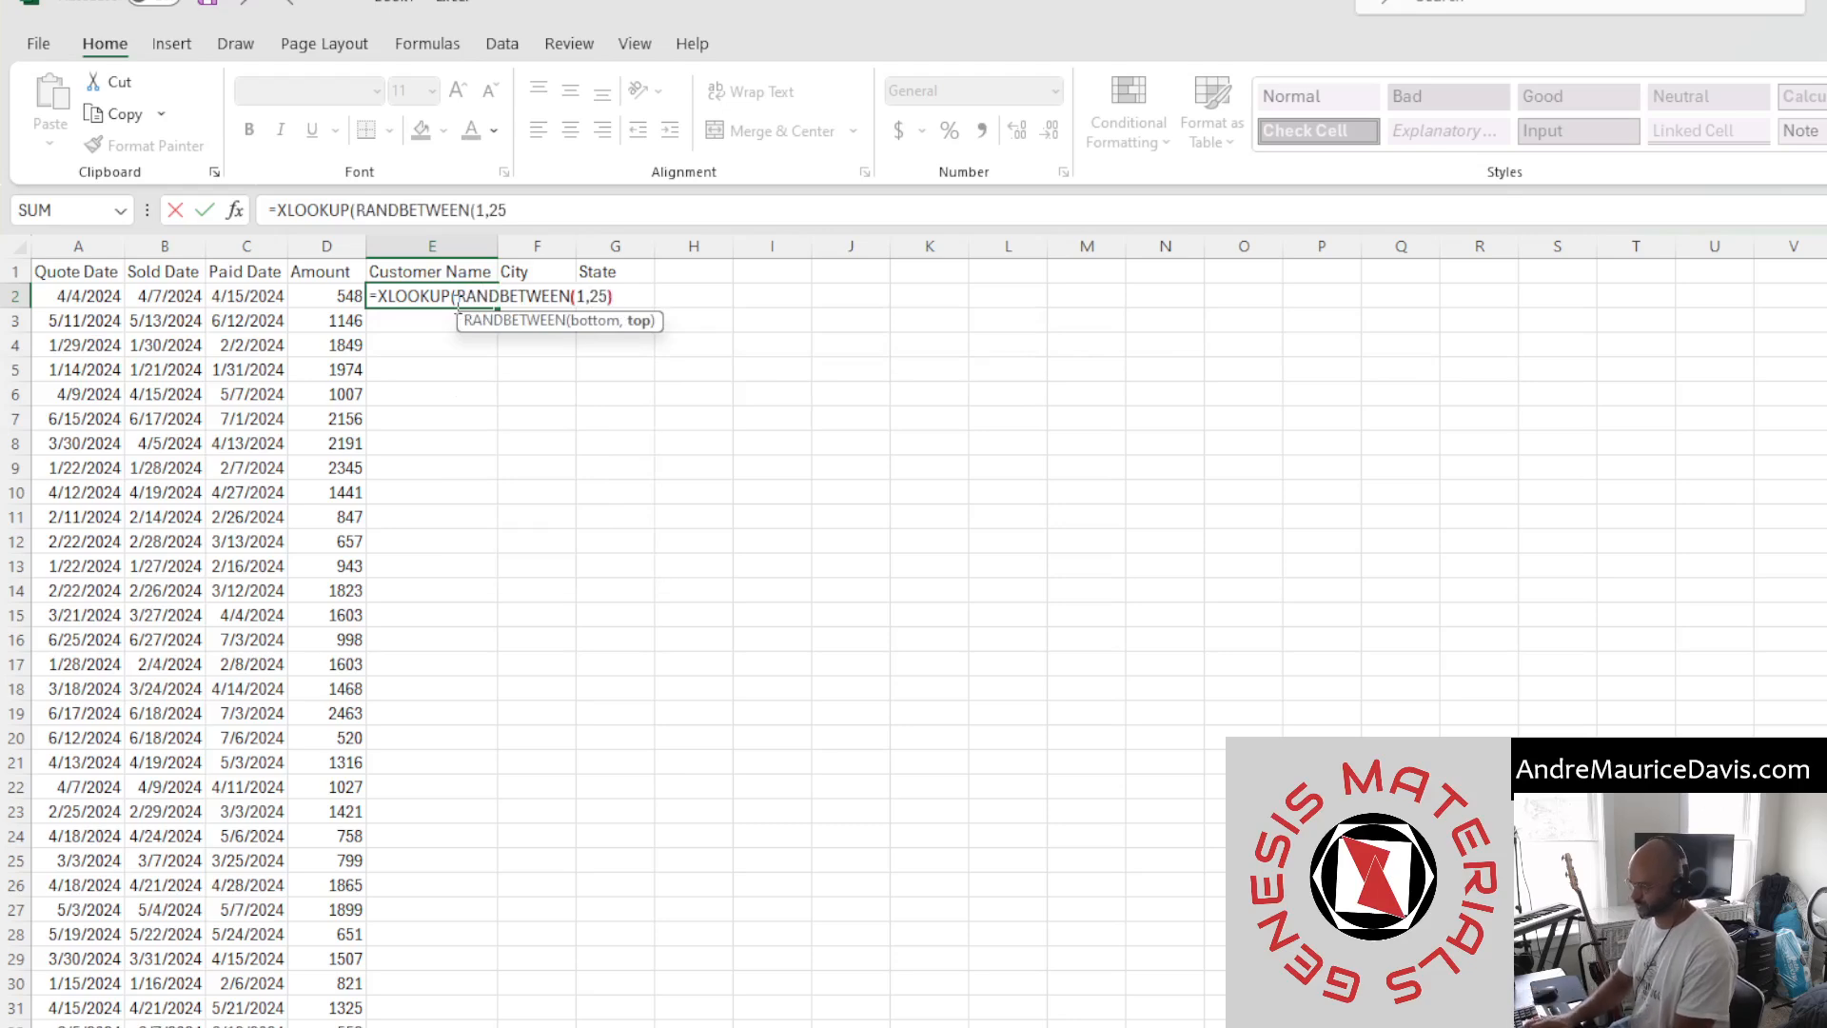
{"action": "type", "text": "),"}
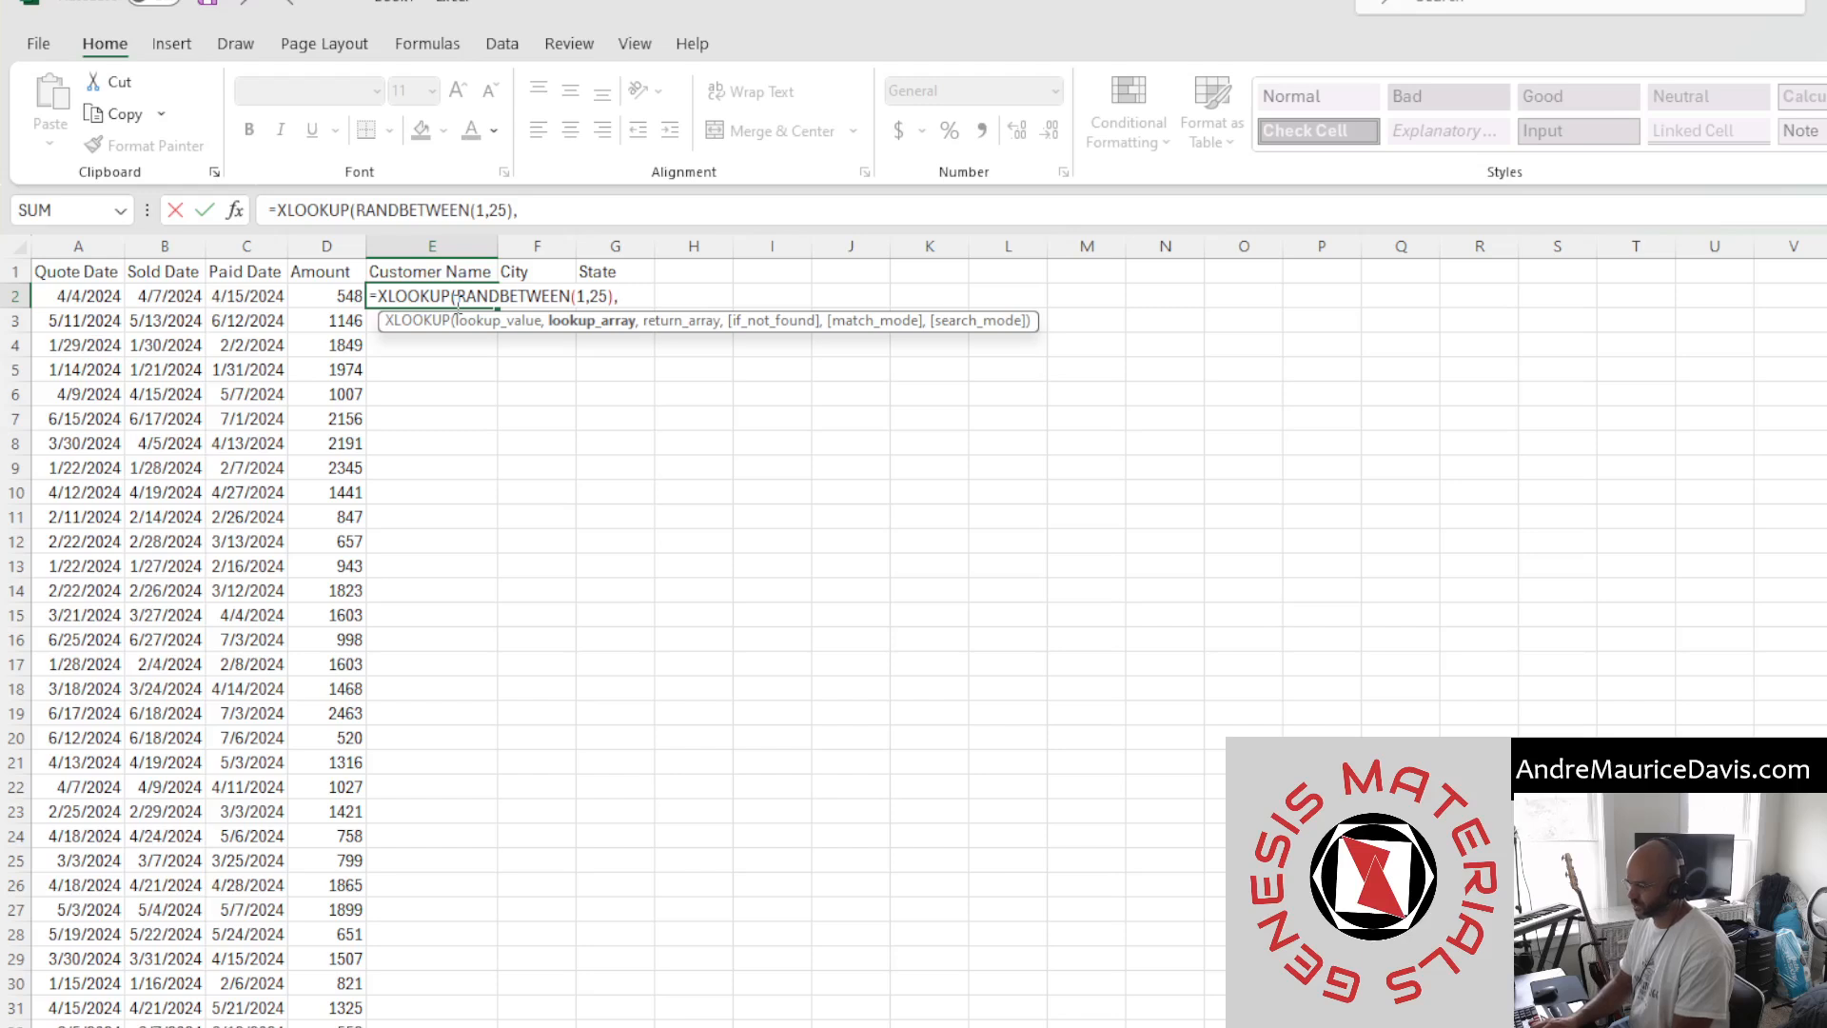
Complete the E2 formula with customer[Index] as the lookup array and customer[Customer Name] as the return array
{"action": "type", "text": "cust"}
{"action": "key", "text": "Tab"}
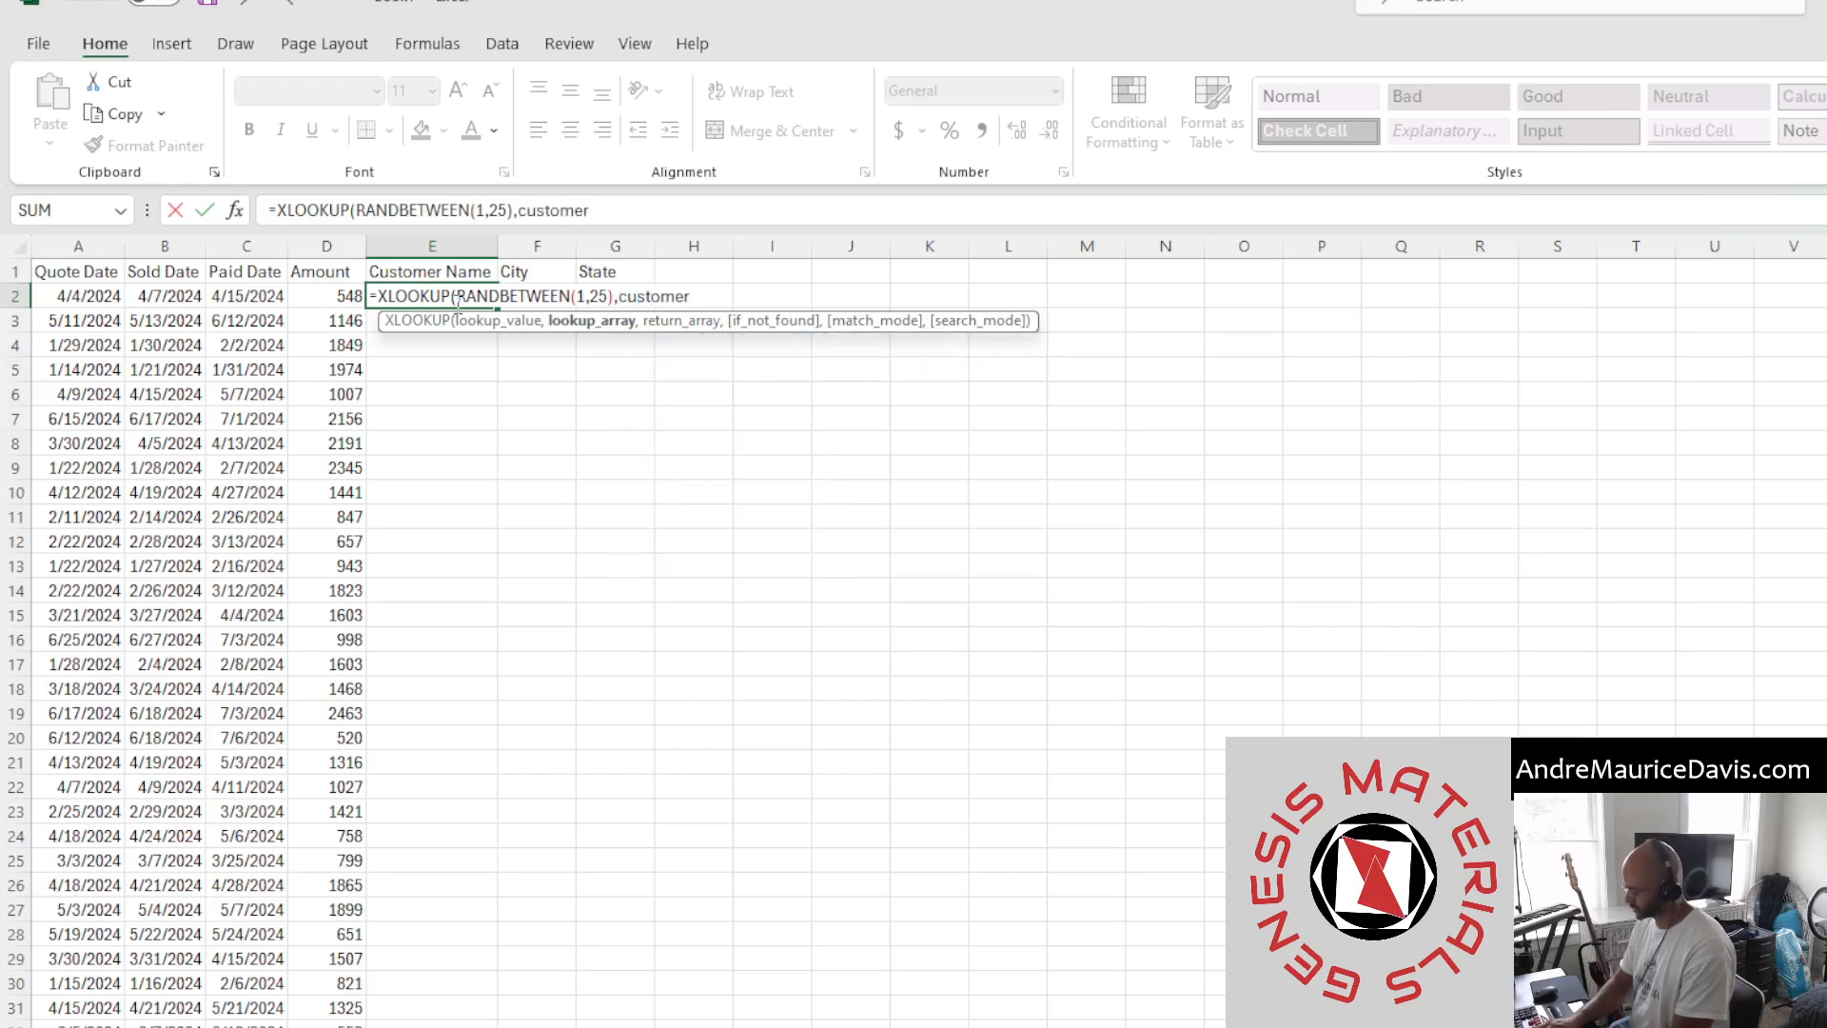
{"action": "type", "text": "[in"}
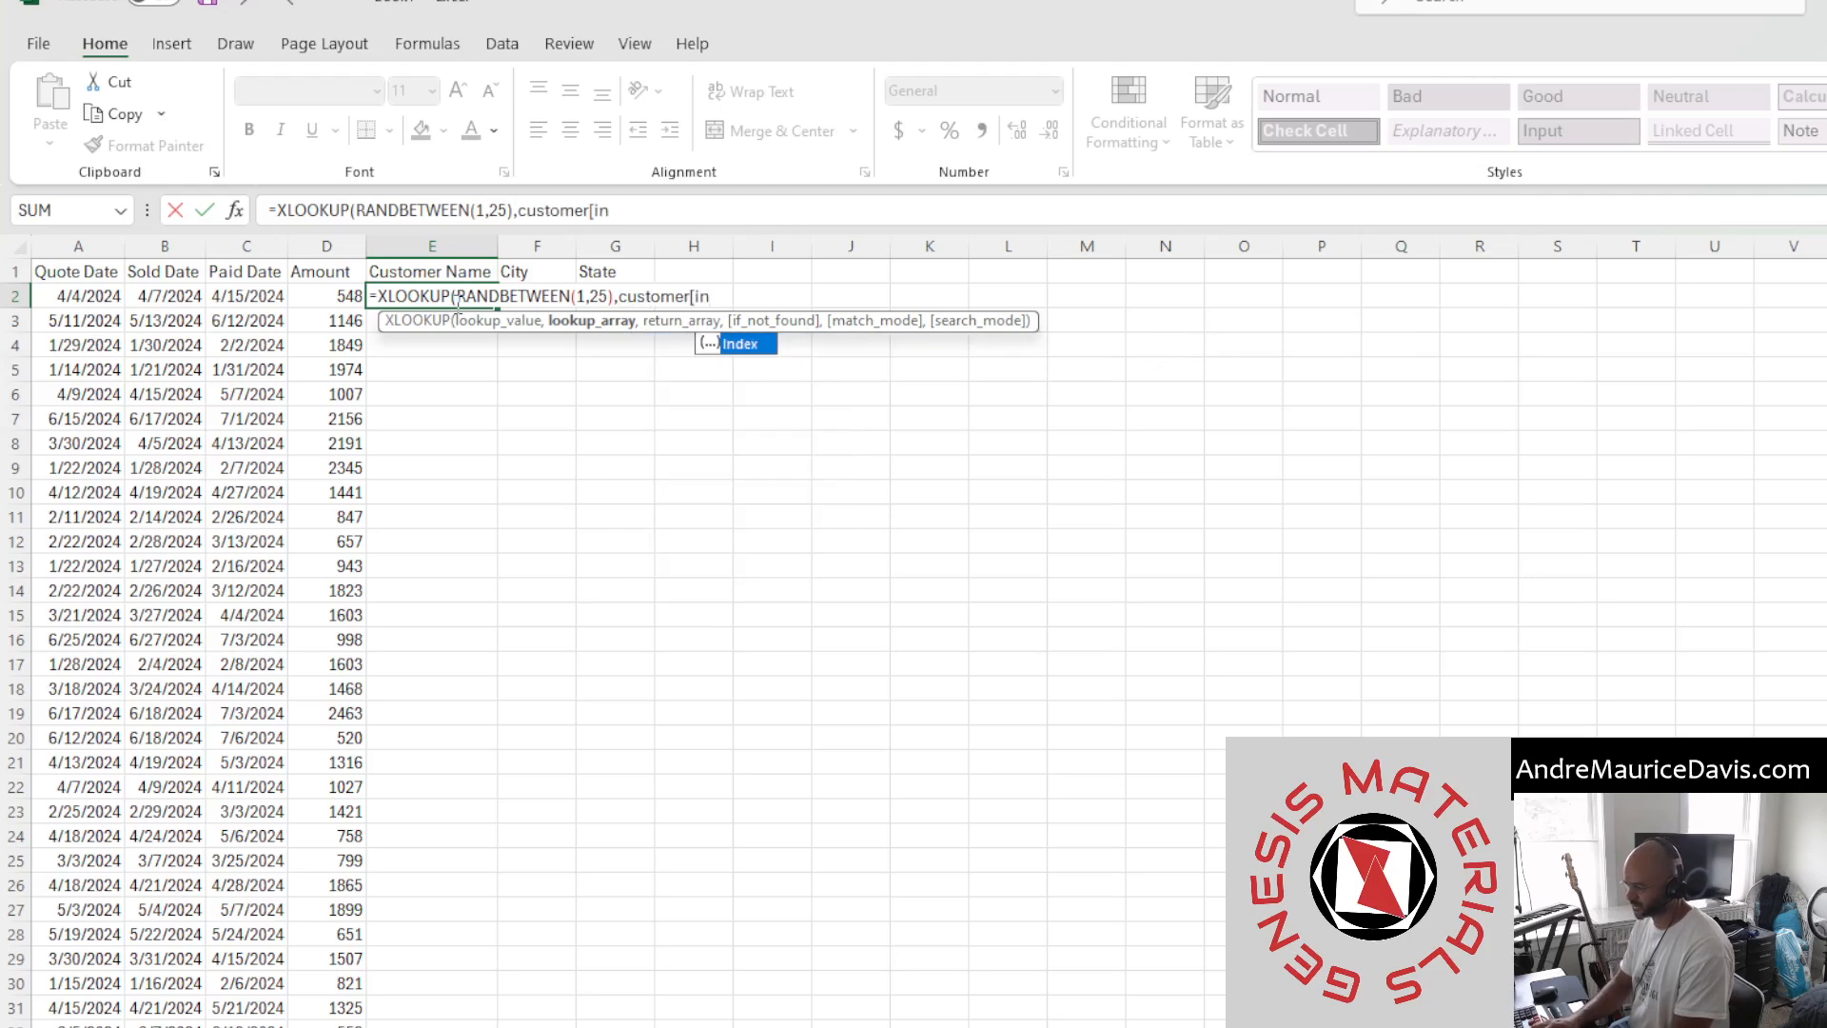
{"action": "key", "text": "Tab"}
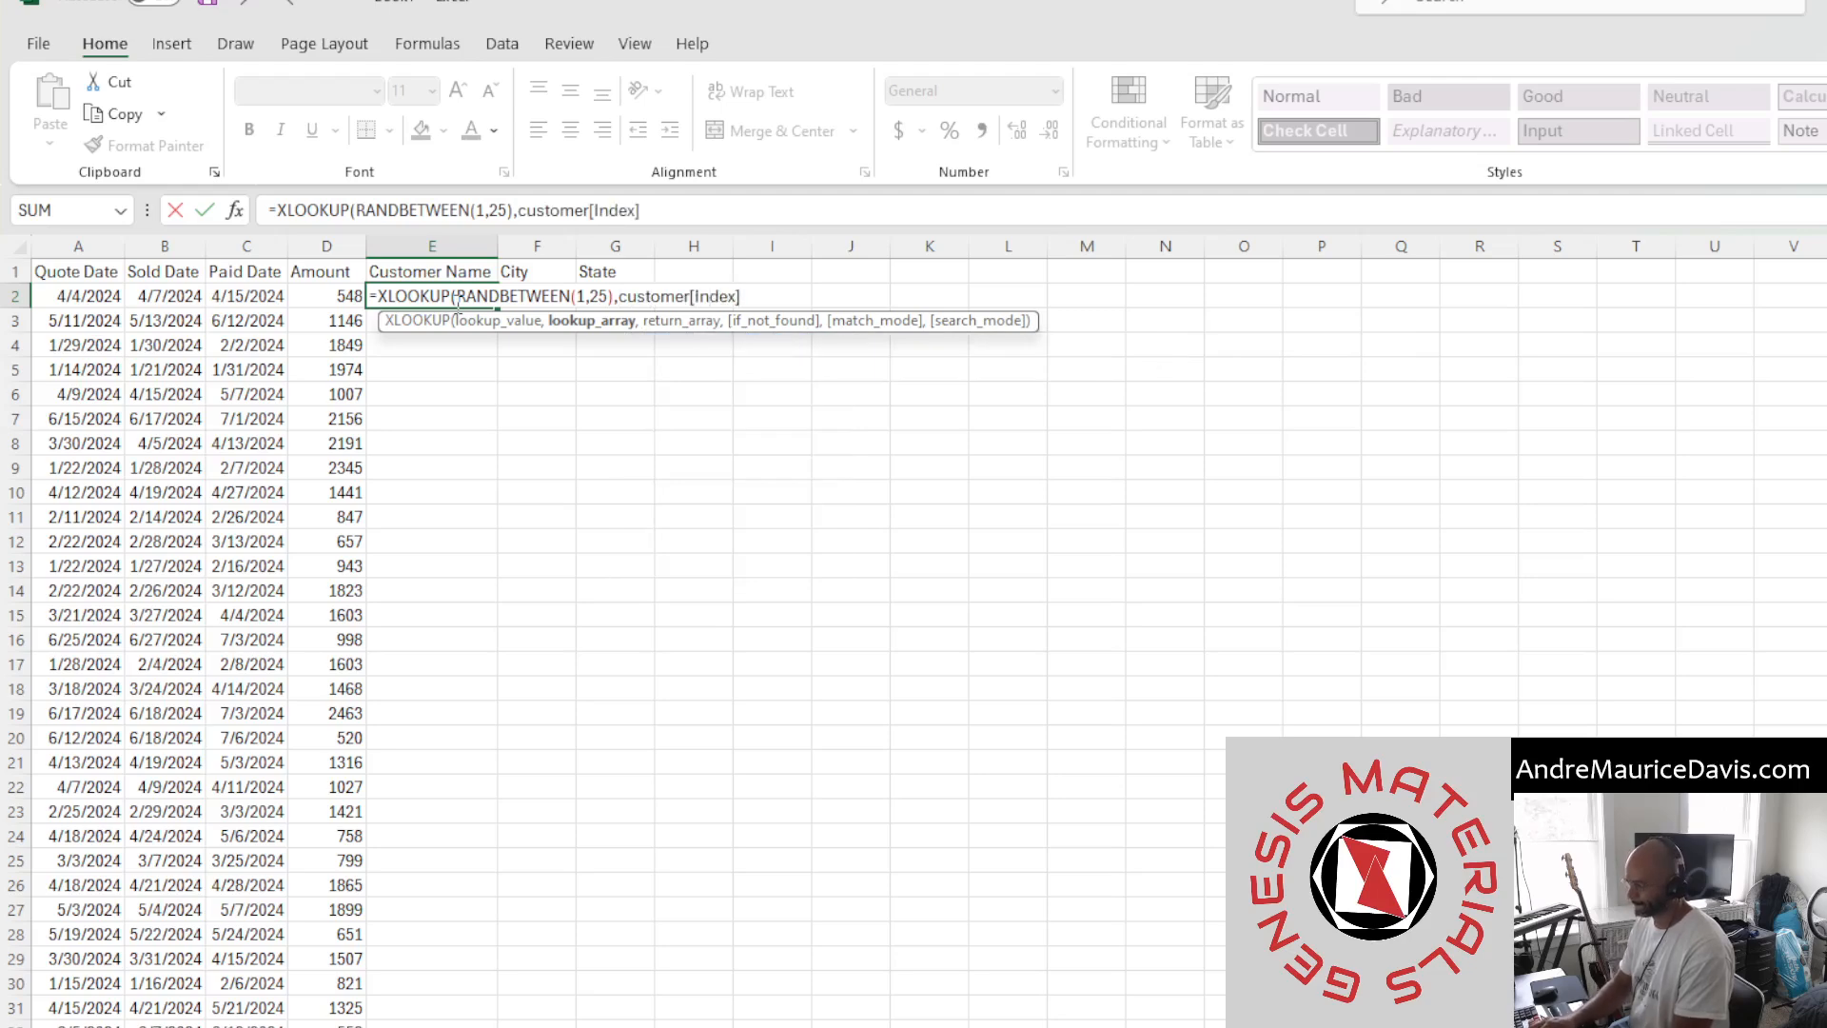
{"action": "type", "text": "],"}
{"action": "type", "text": "custom"}
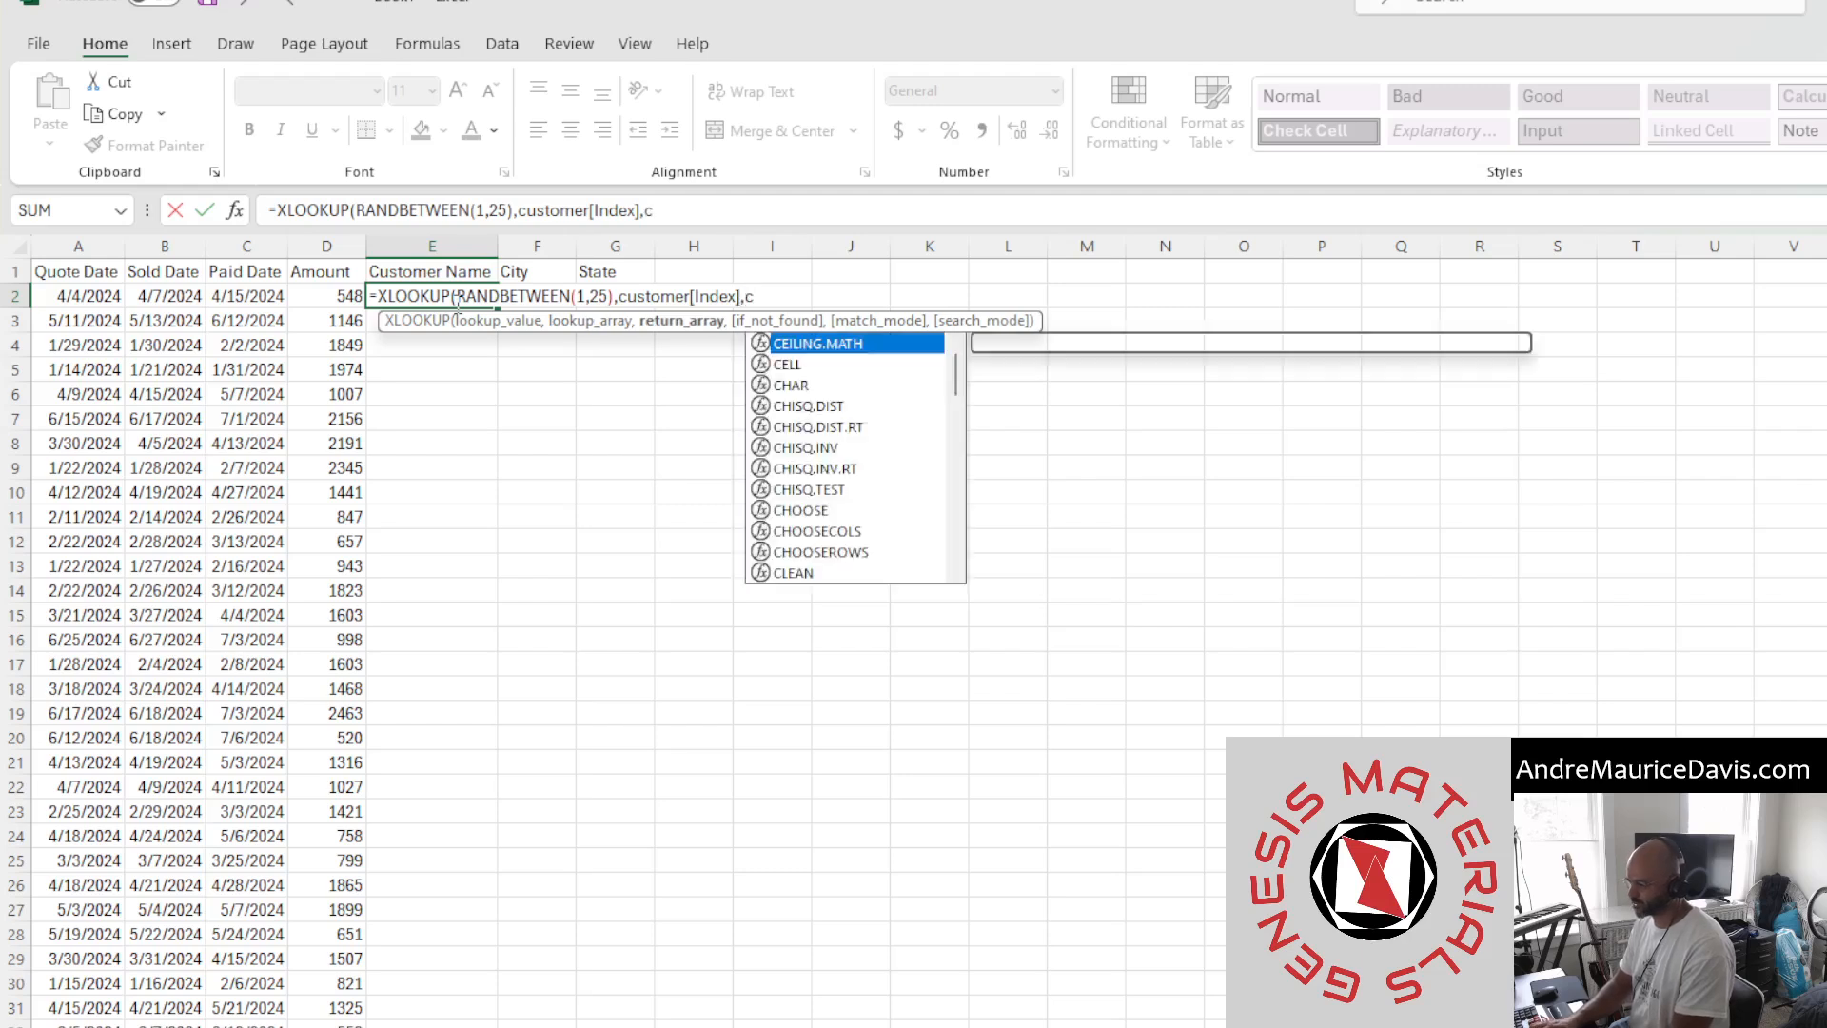
{"action": "type", "text": "er["}
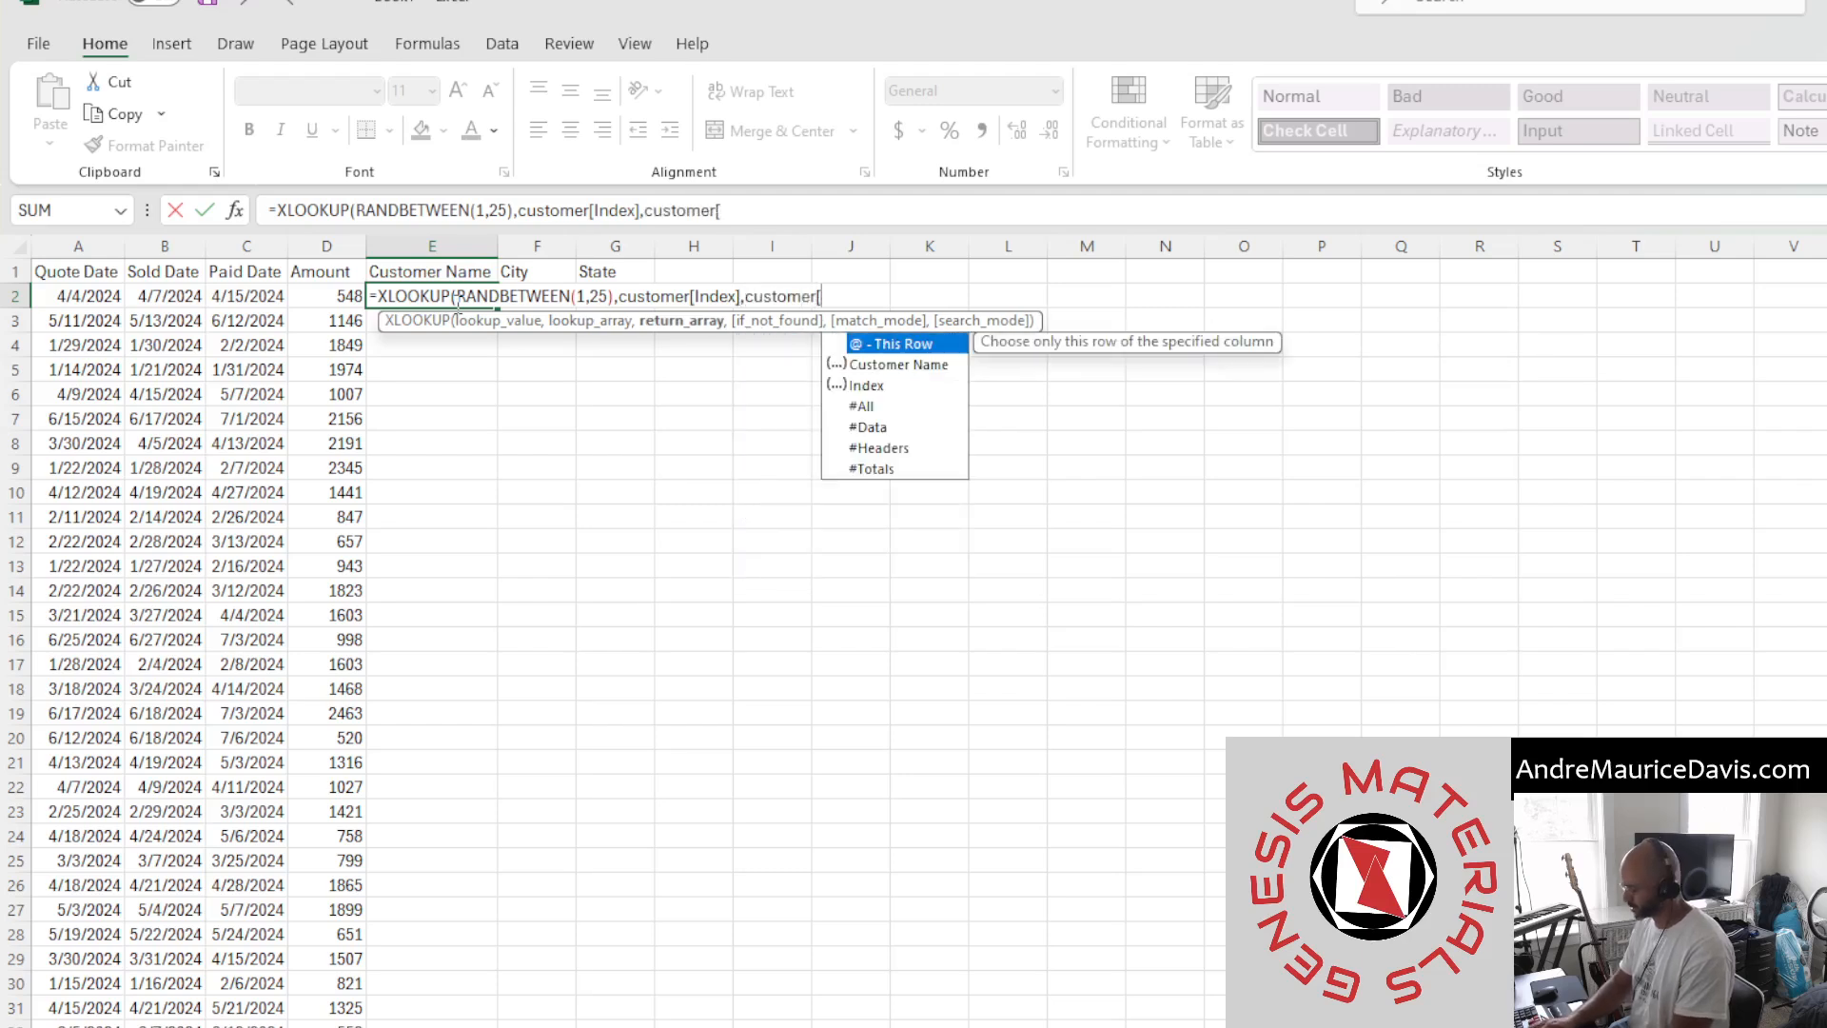
{"action": "type", "text": "cus"}
{"action": "key", "text": "Tab"}
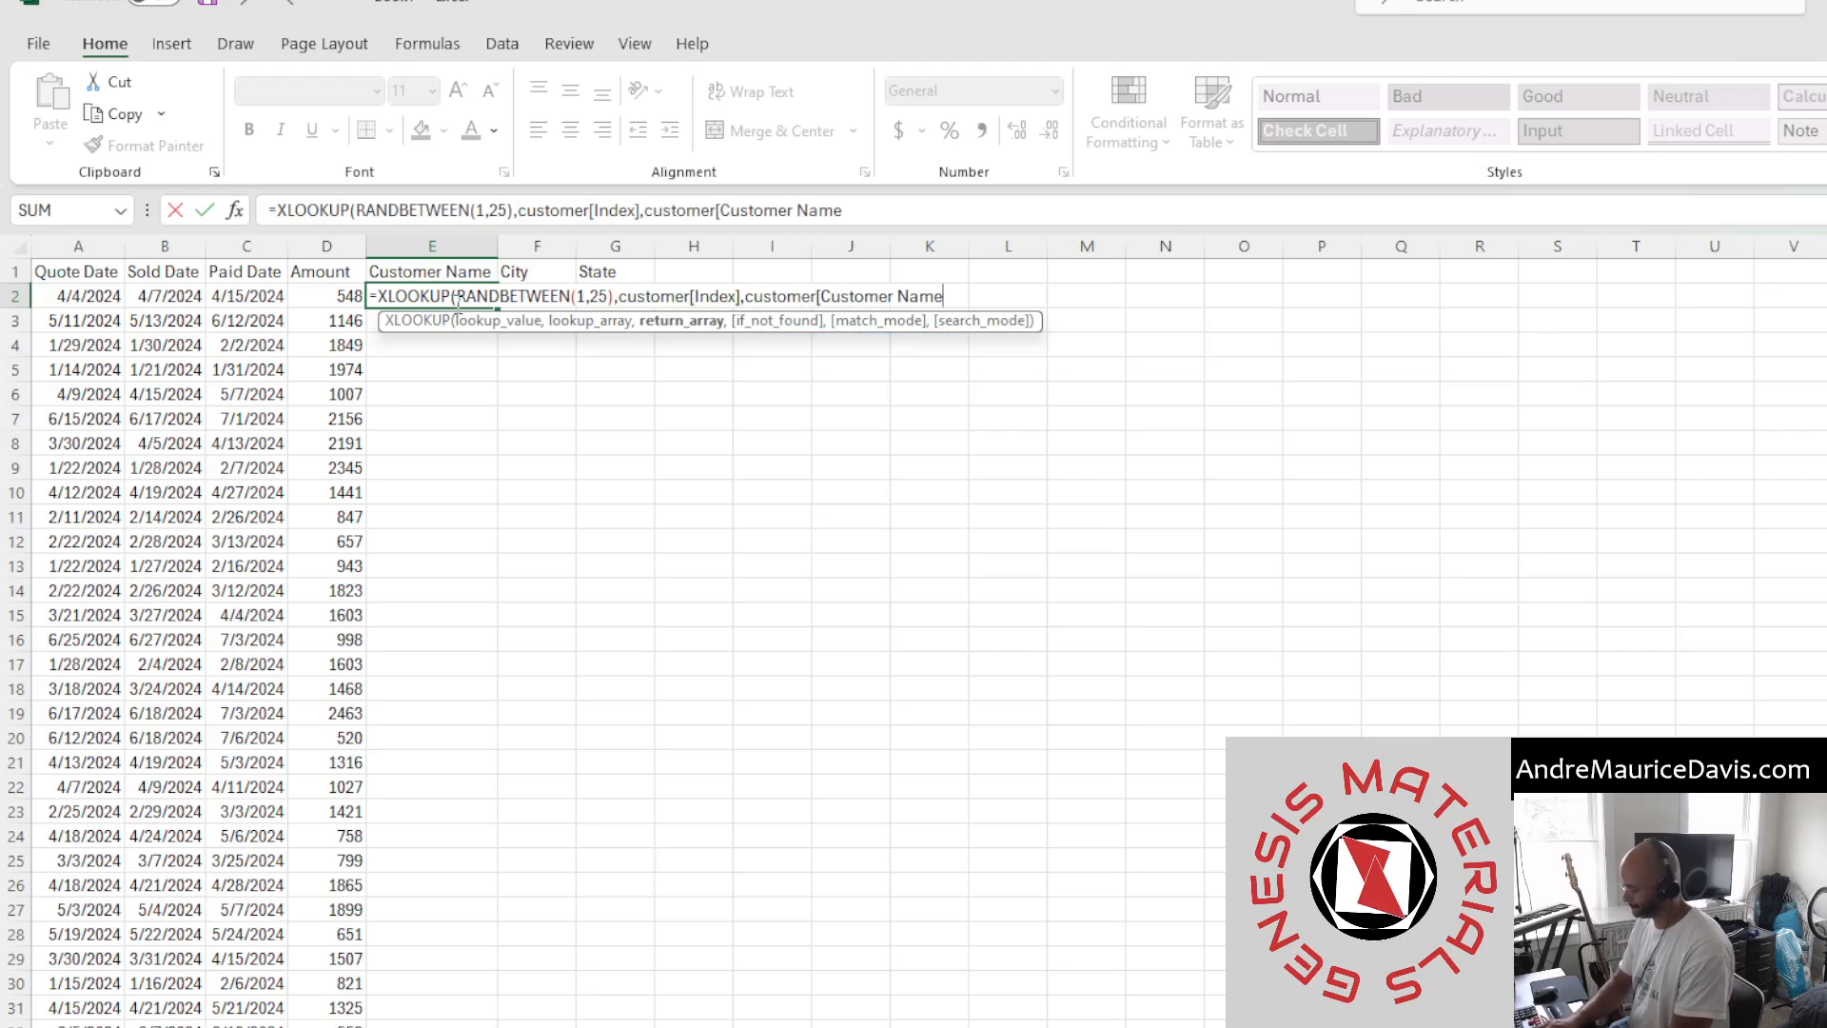
{"action": "type", "text": "])"}
{"action": "key", "text": "Return"}
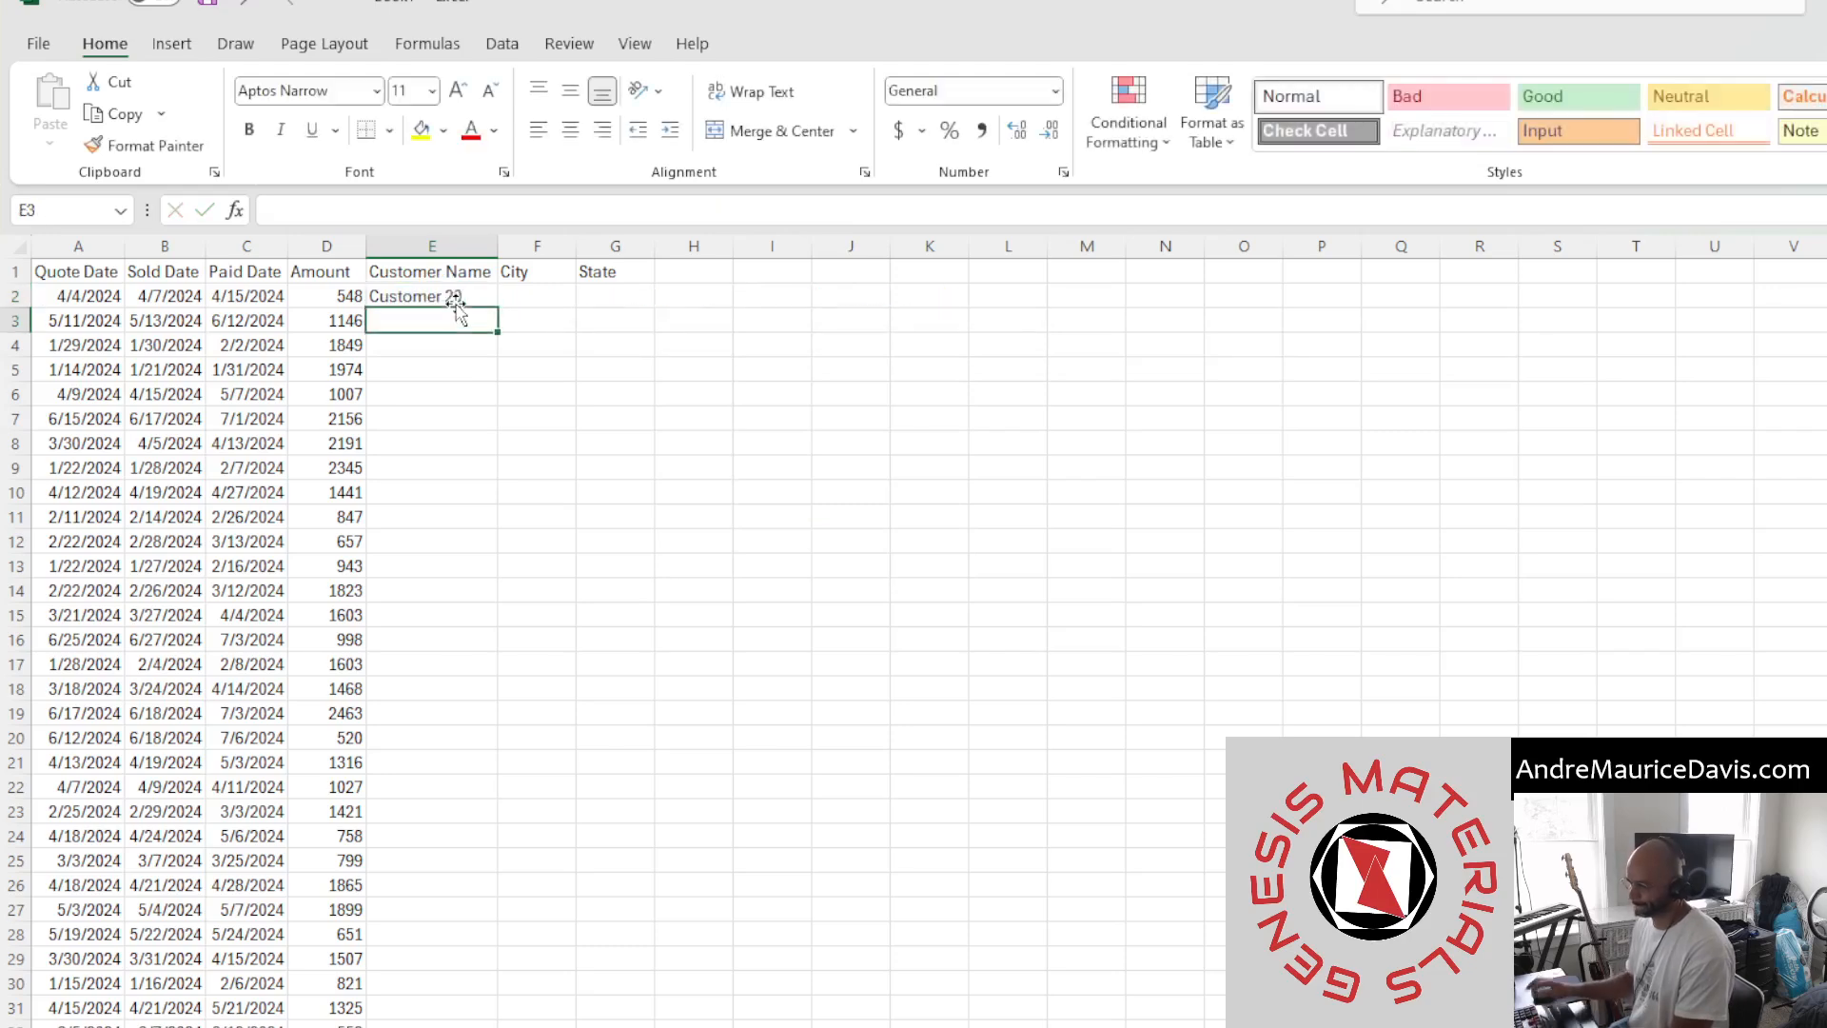
Fill the E2 formula down the Customer Name column and convert the filled cells to static values
{"action": "left_click", "coordinate": [491, 296]}
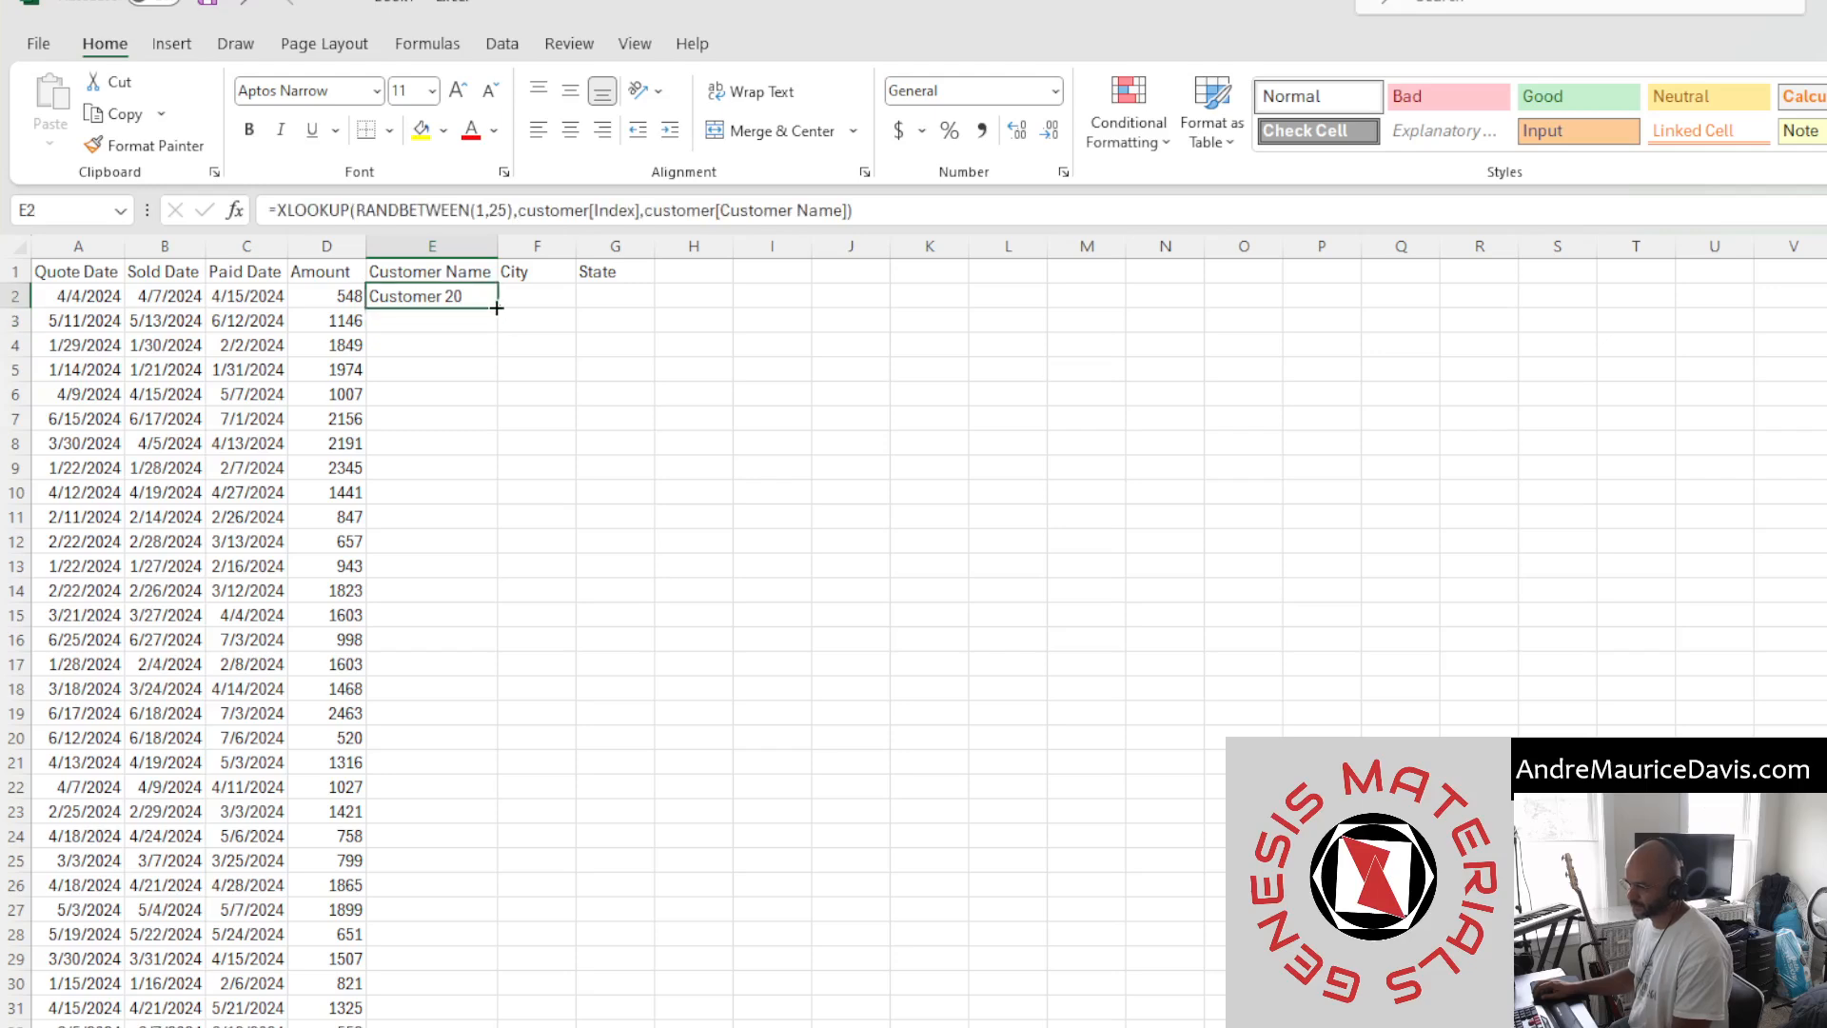
{"action": "double_click", "coordinate": [497, 308]}
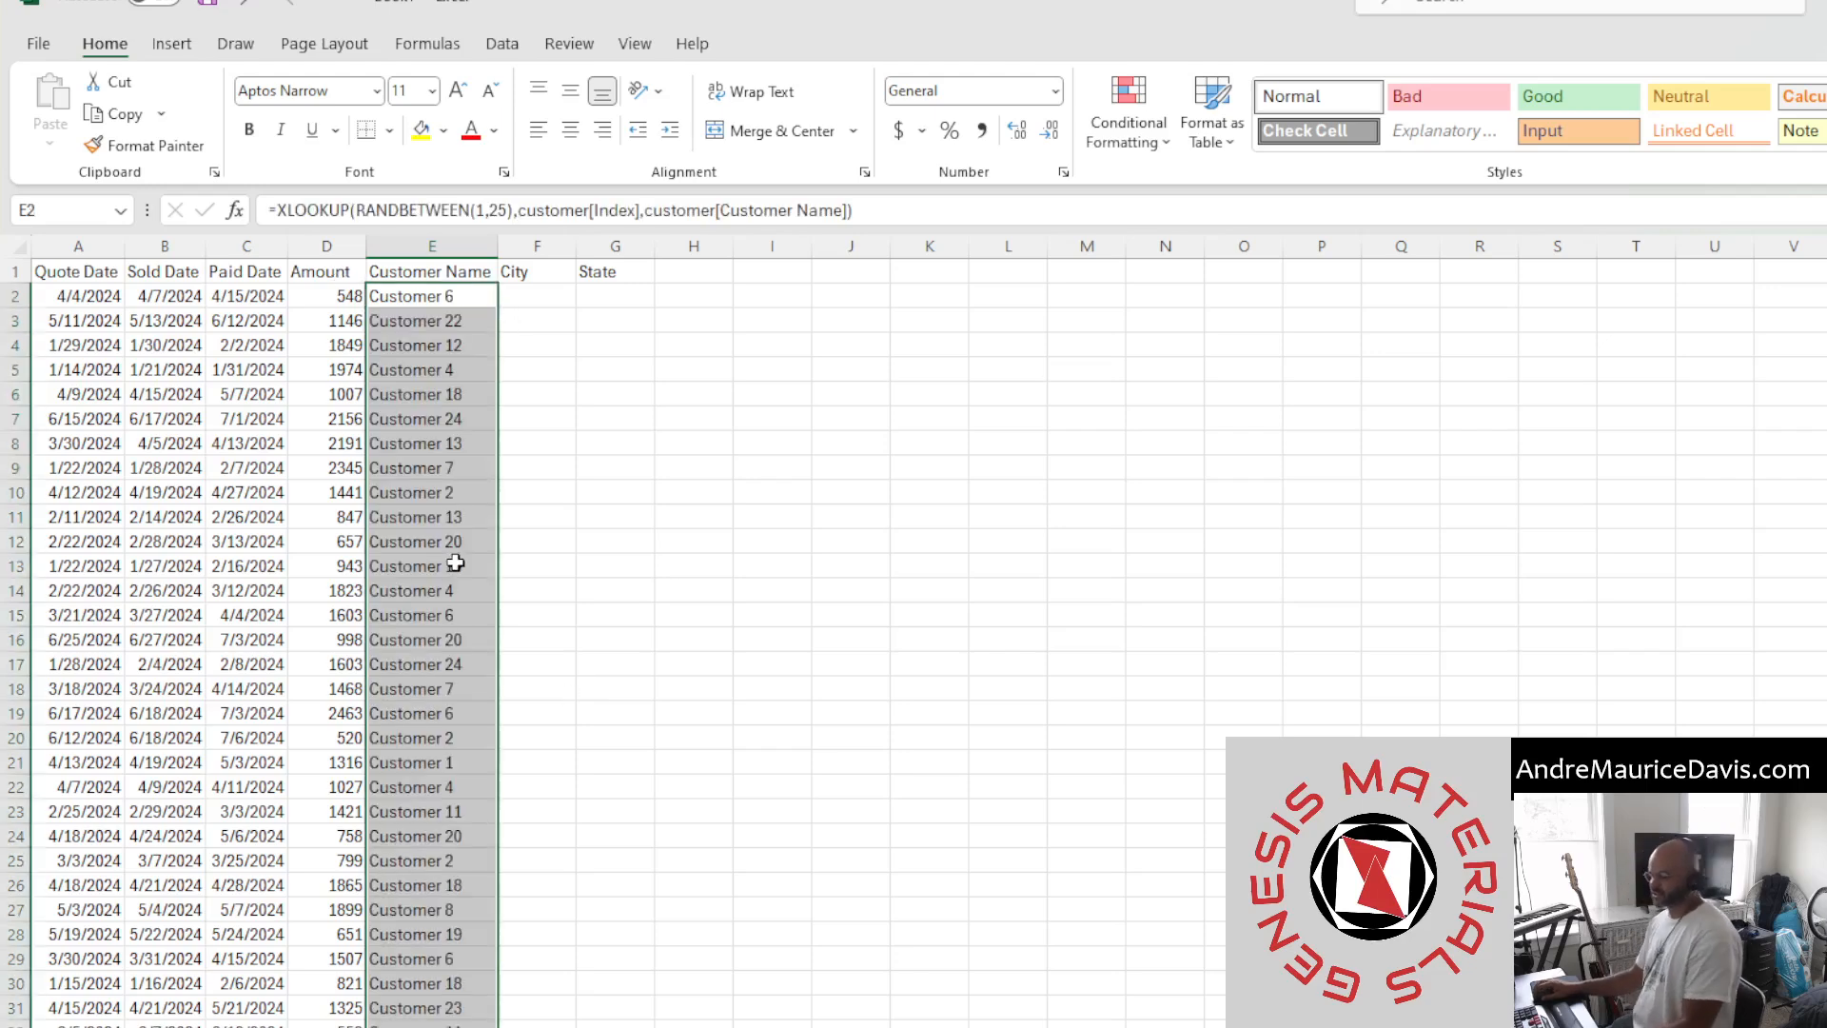
{"action": "scroll", "coordinate": [424, 562], "scroll_direction": "down", "scroll_amount": 7}
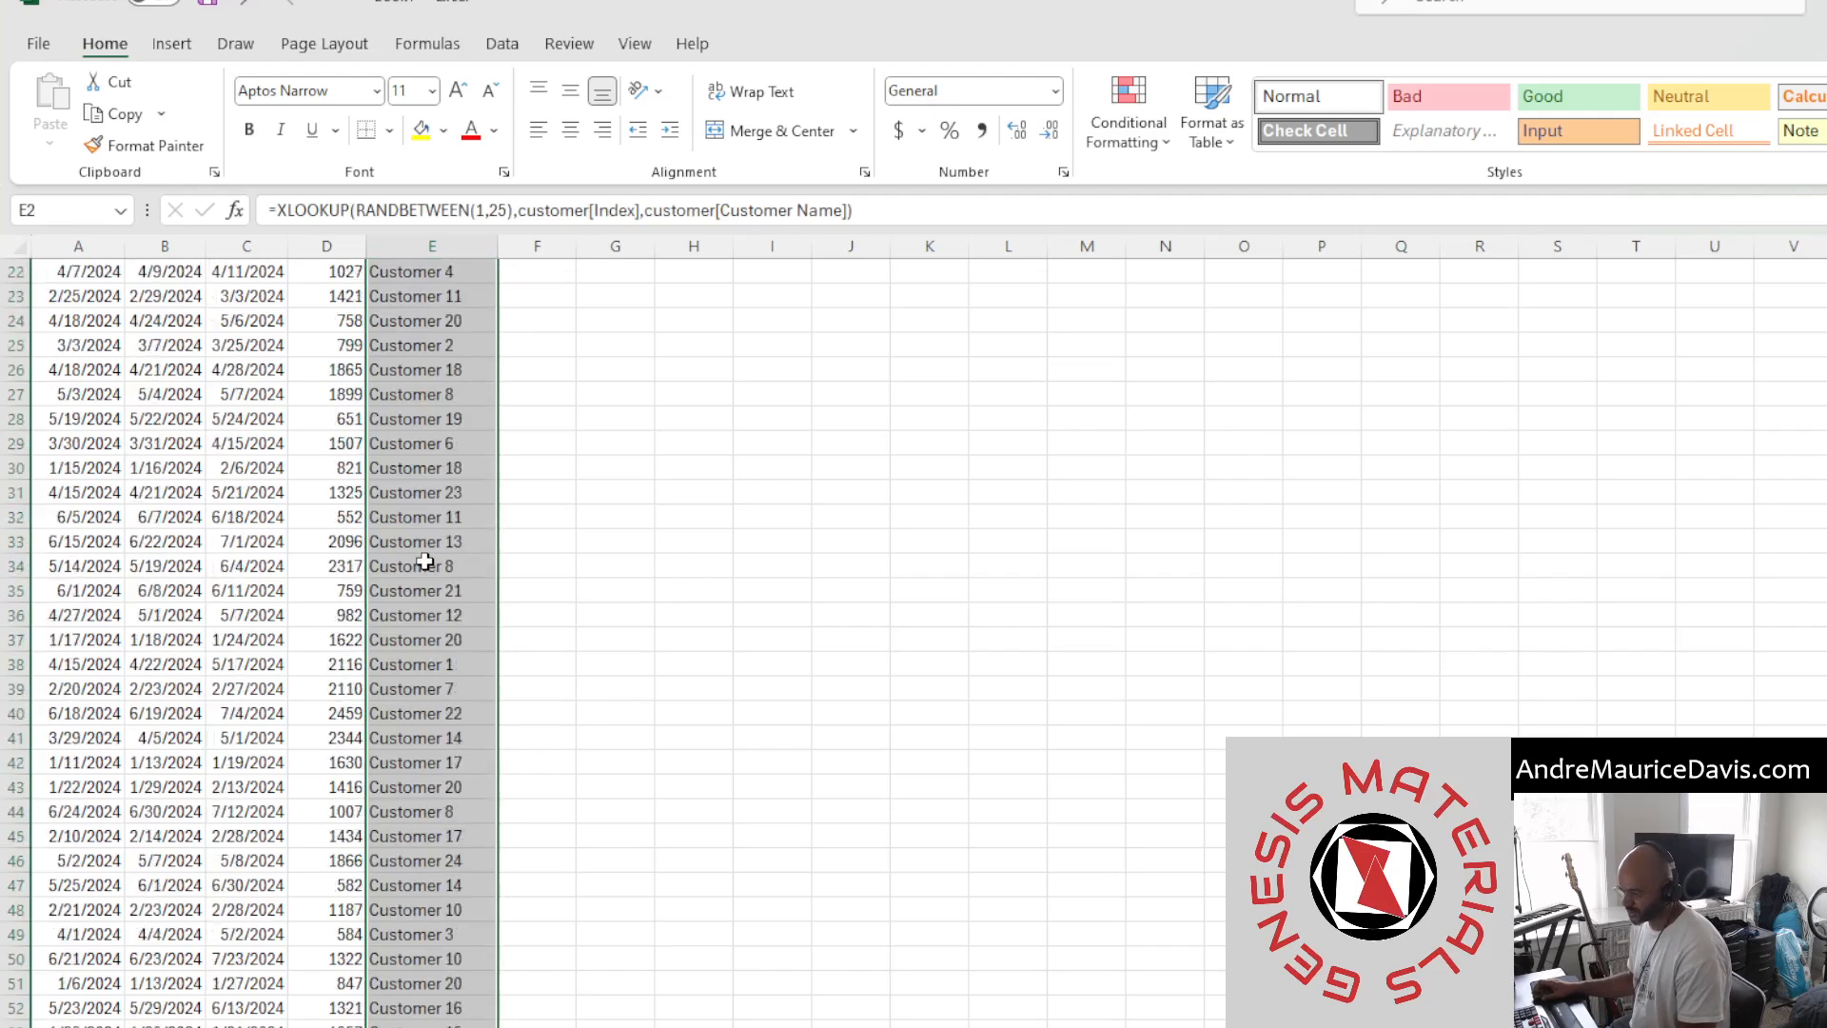
{"action": "scroll", "coordinate": [425, 563], "scroll_direction": "up", "scroll_amount": 1}
{"action": "key", "text": "ctrl+c"}
{"action": "right_click", "coordinate": [441, 531]}
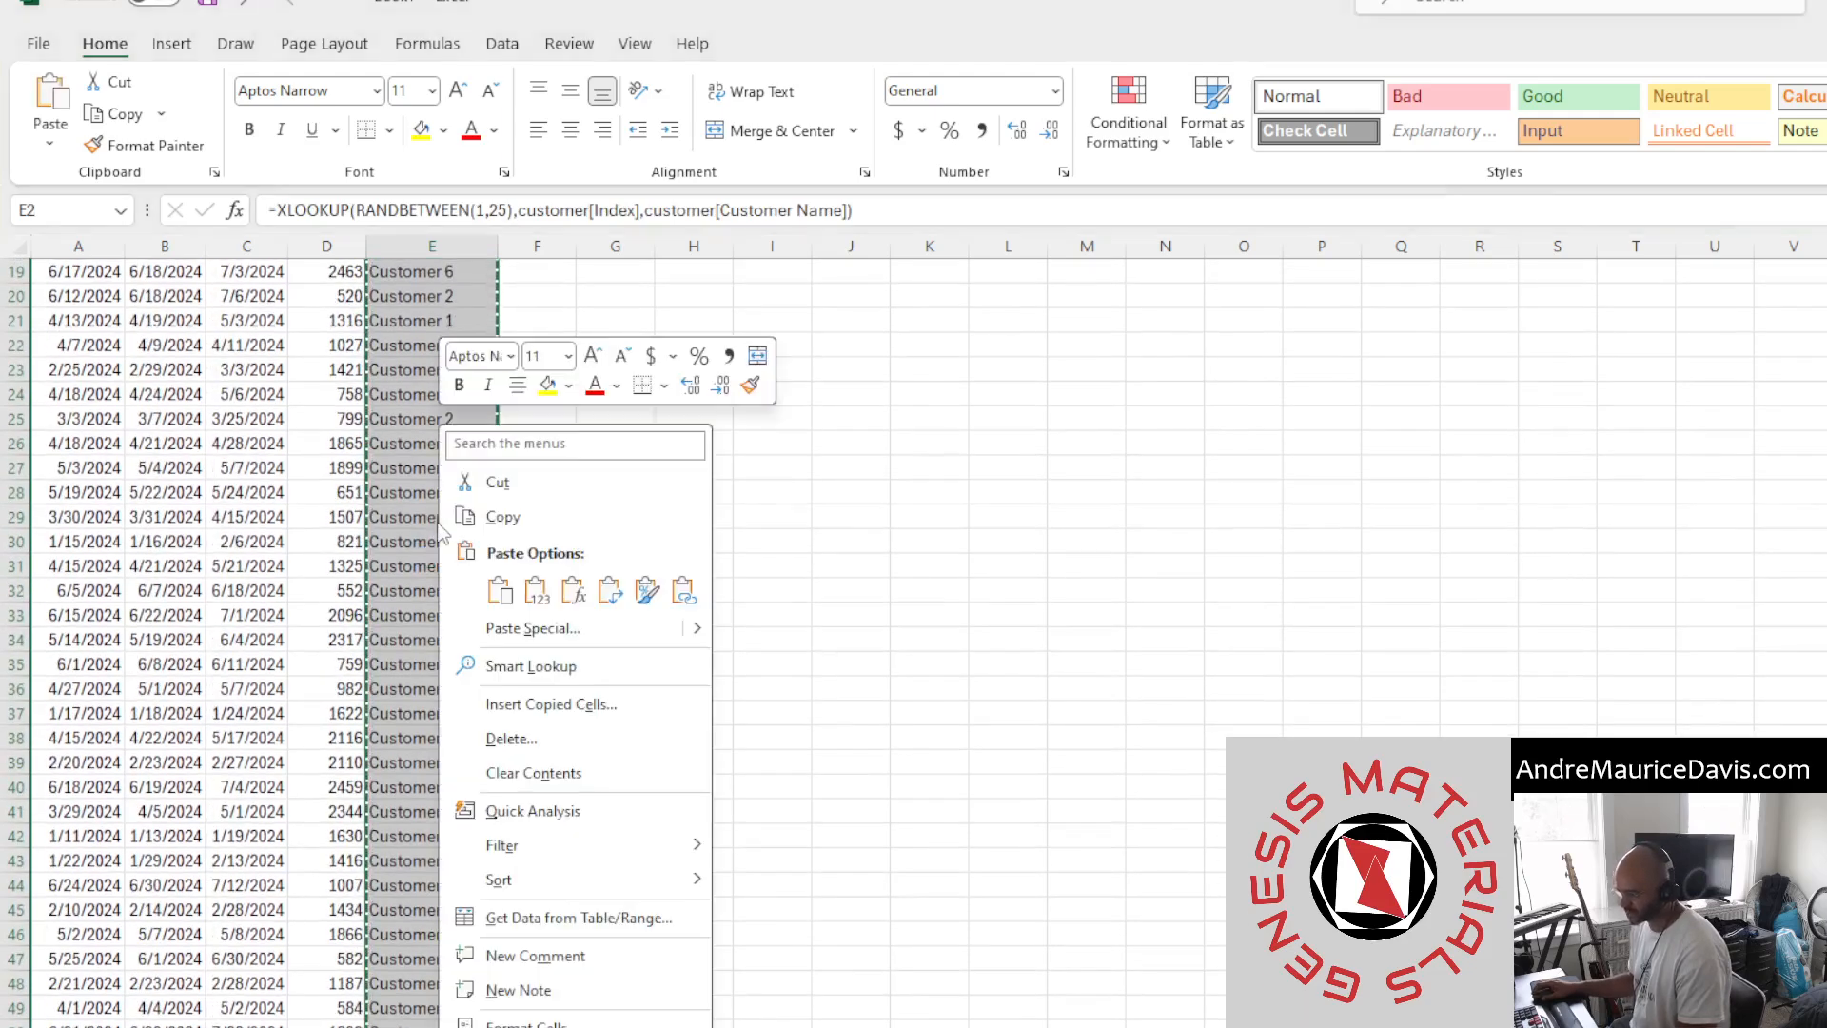
{"action": "left_click", "coordinate": [537, 590]}
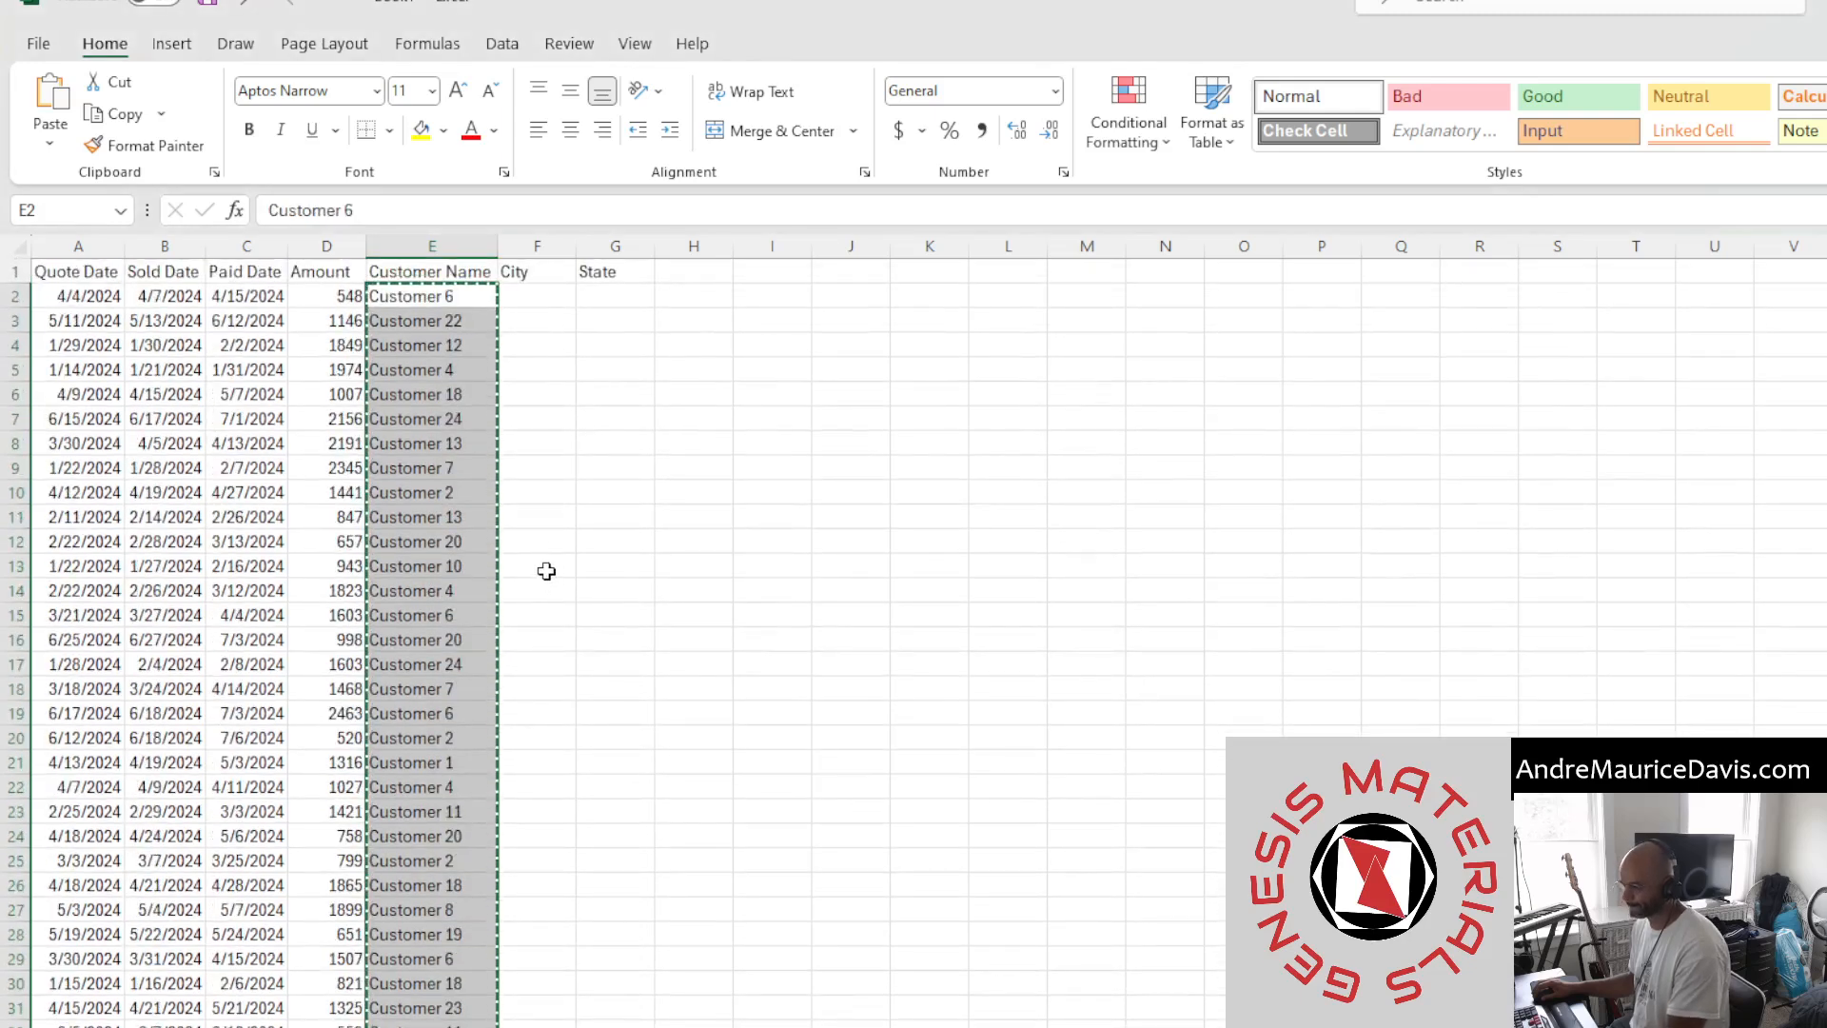
{"action": "key", "text": "Escape"}
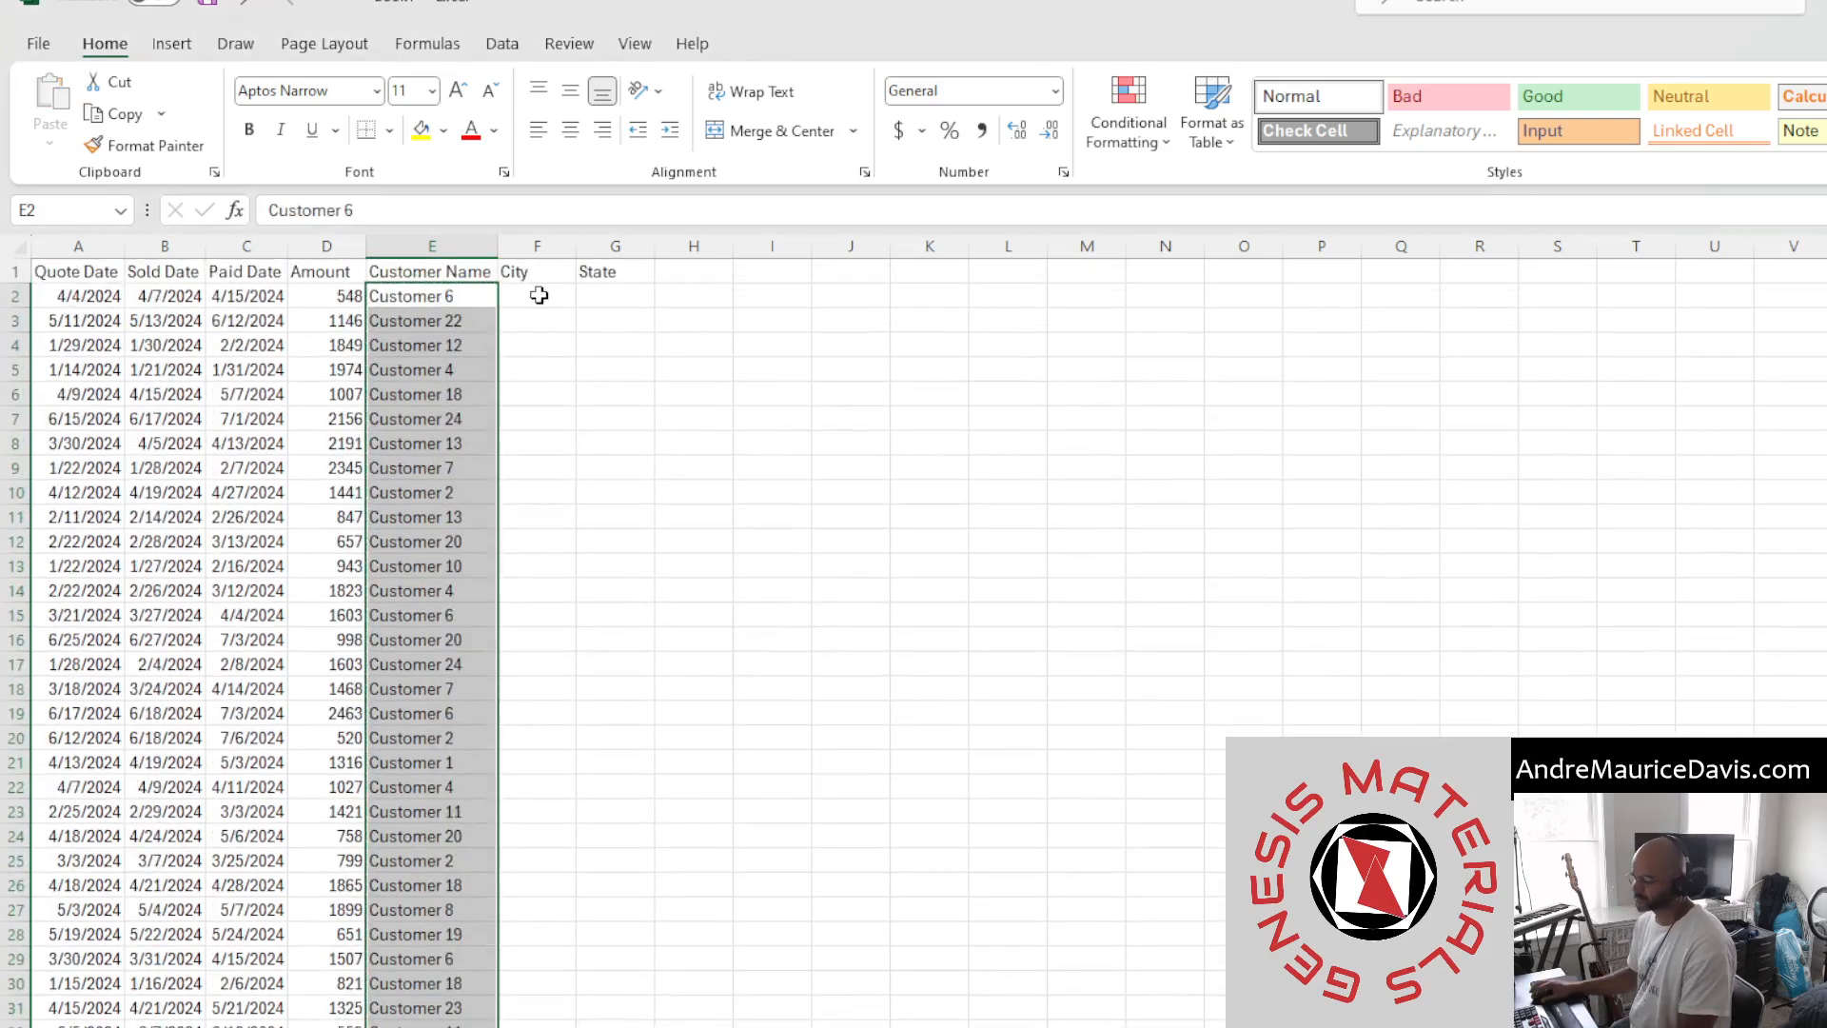
{"action": "left_click_drag", "start_coordinate": [539, 295], "coordinate": [390, 302]}
{"action": "left_click", "coordinate": [407, 321]}
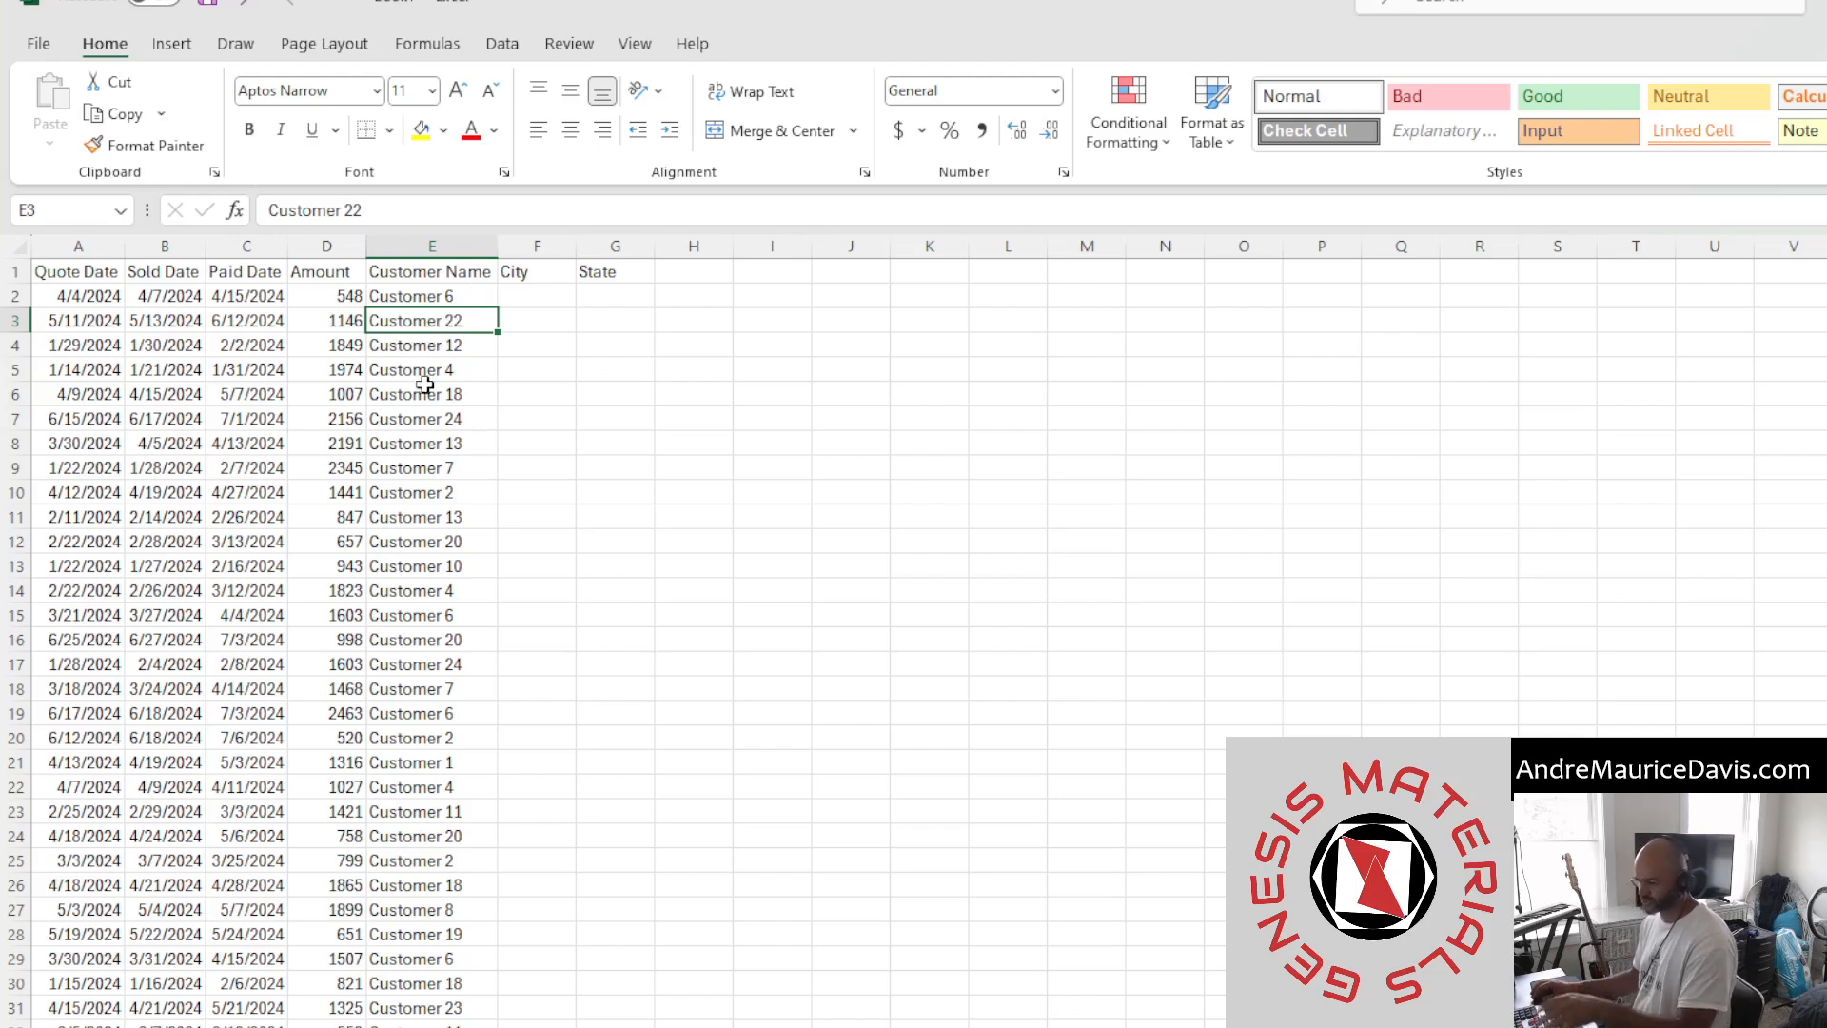
{"action": "left_click", "coordinate": [426, 444]}
{"action": "left_click", "coordinate": [511, 301]}
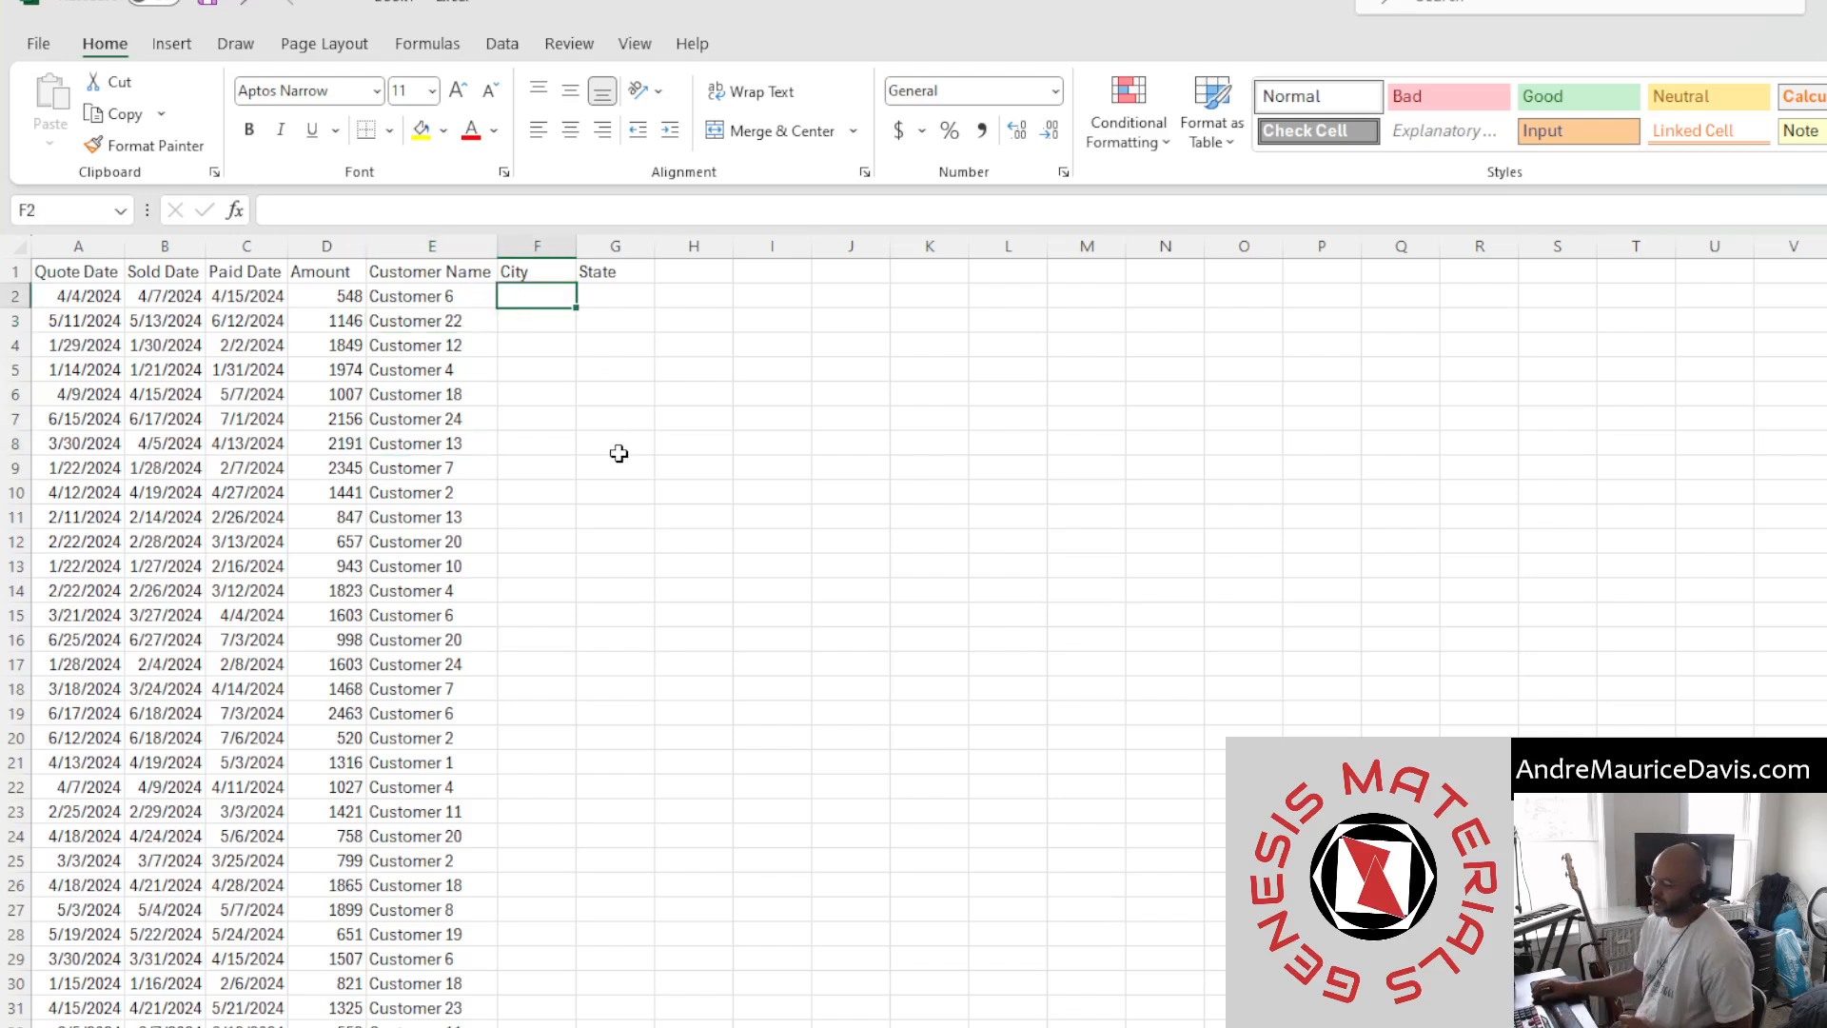
{"action": "left_click", "coordinate": [609, 298]}
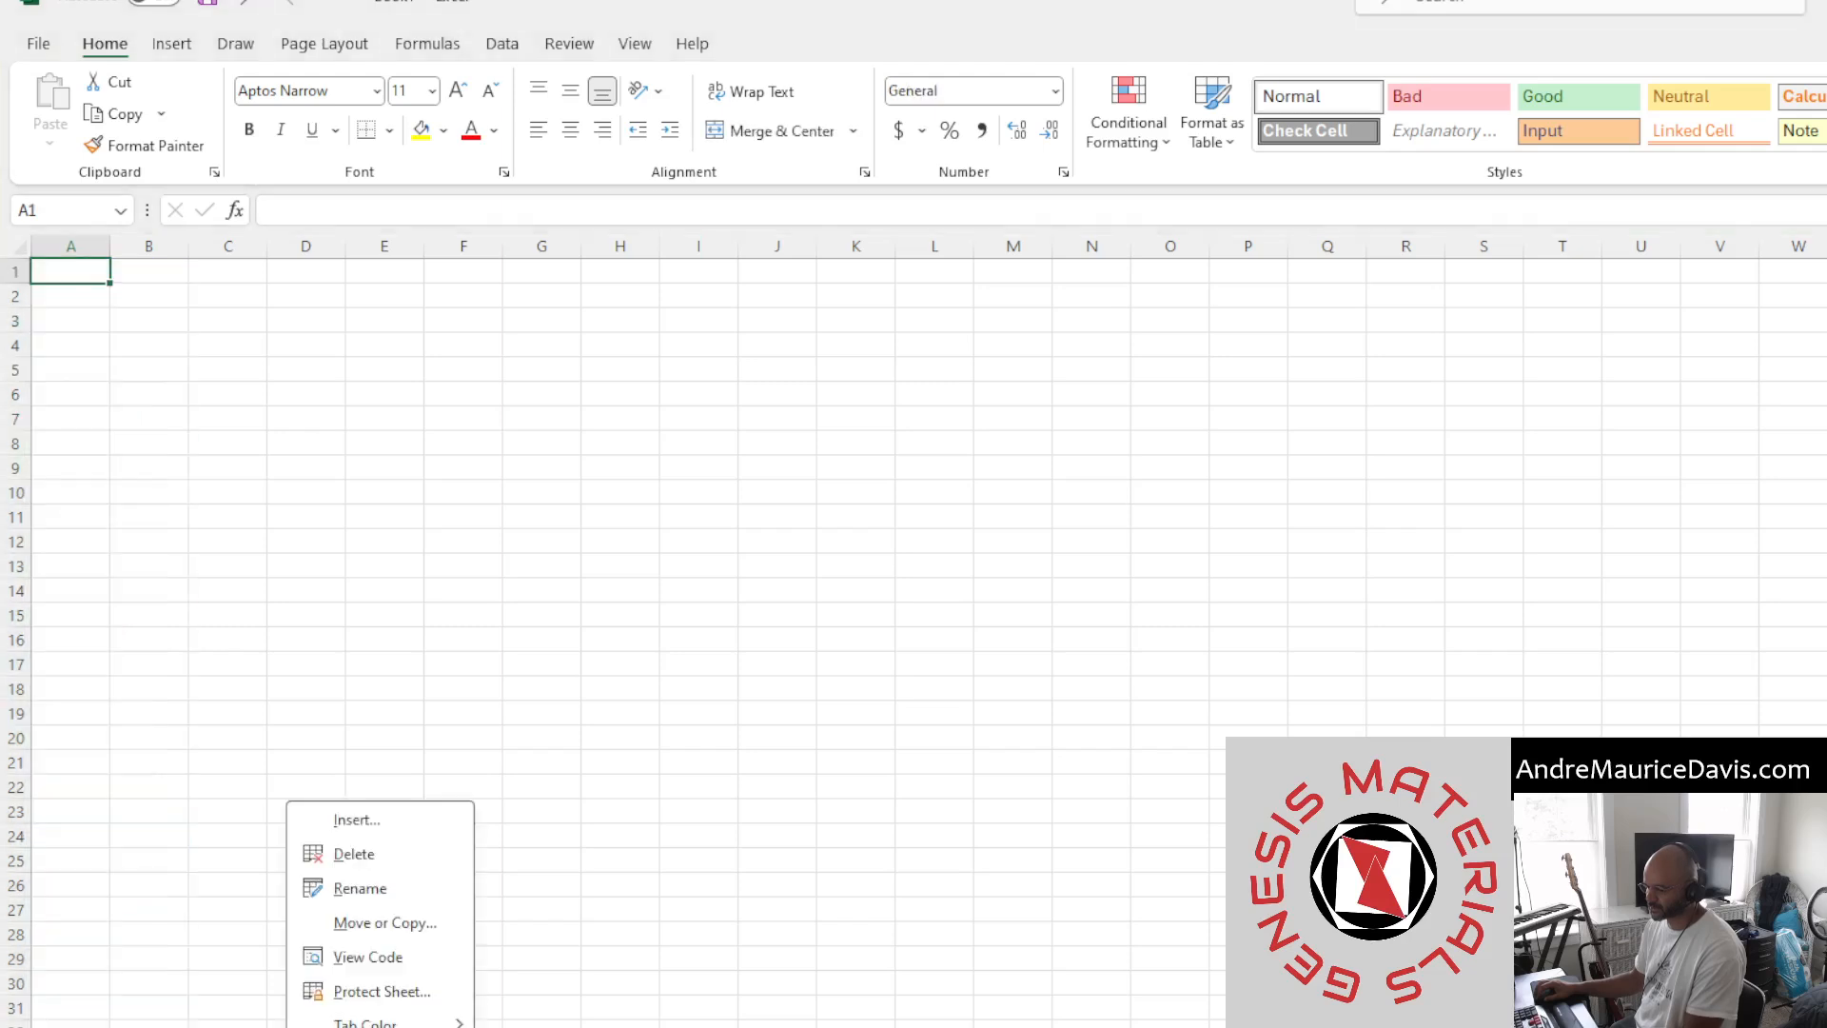
Delete the empty worksheet from the workbook
{"action": "left_click", "coordinate": [393, 855]}
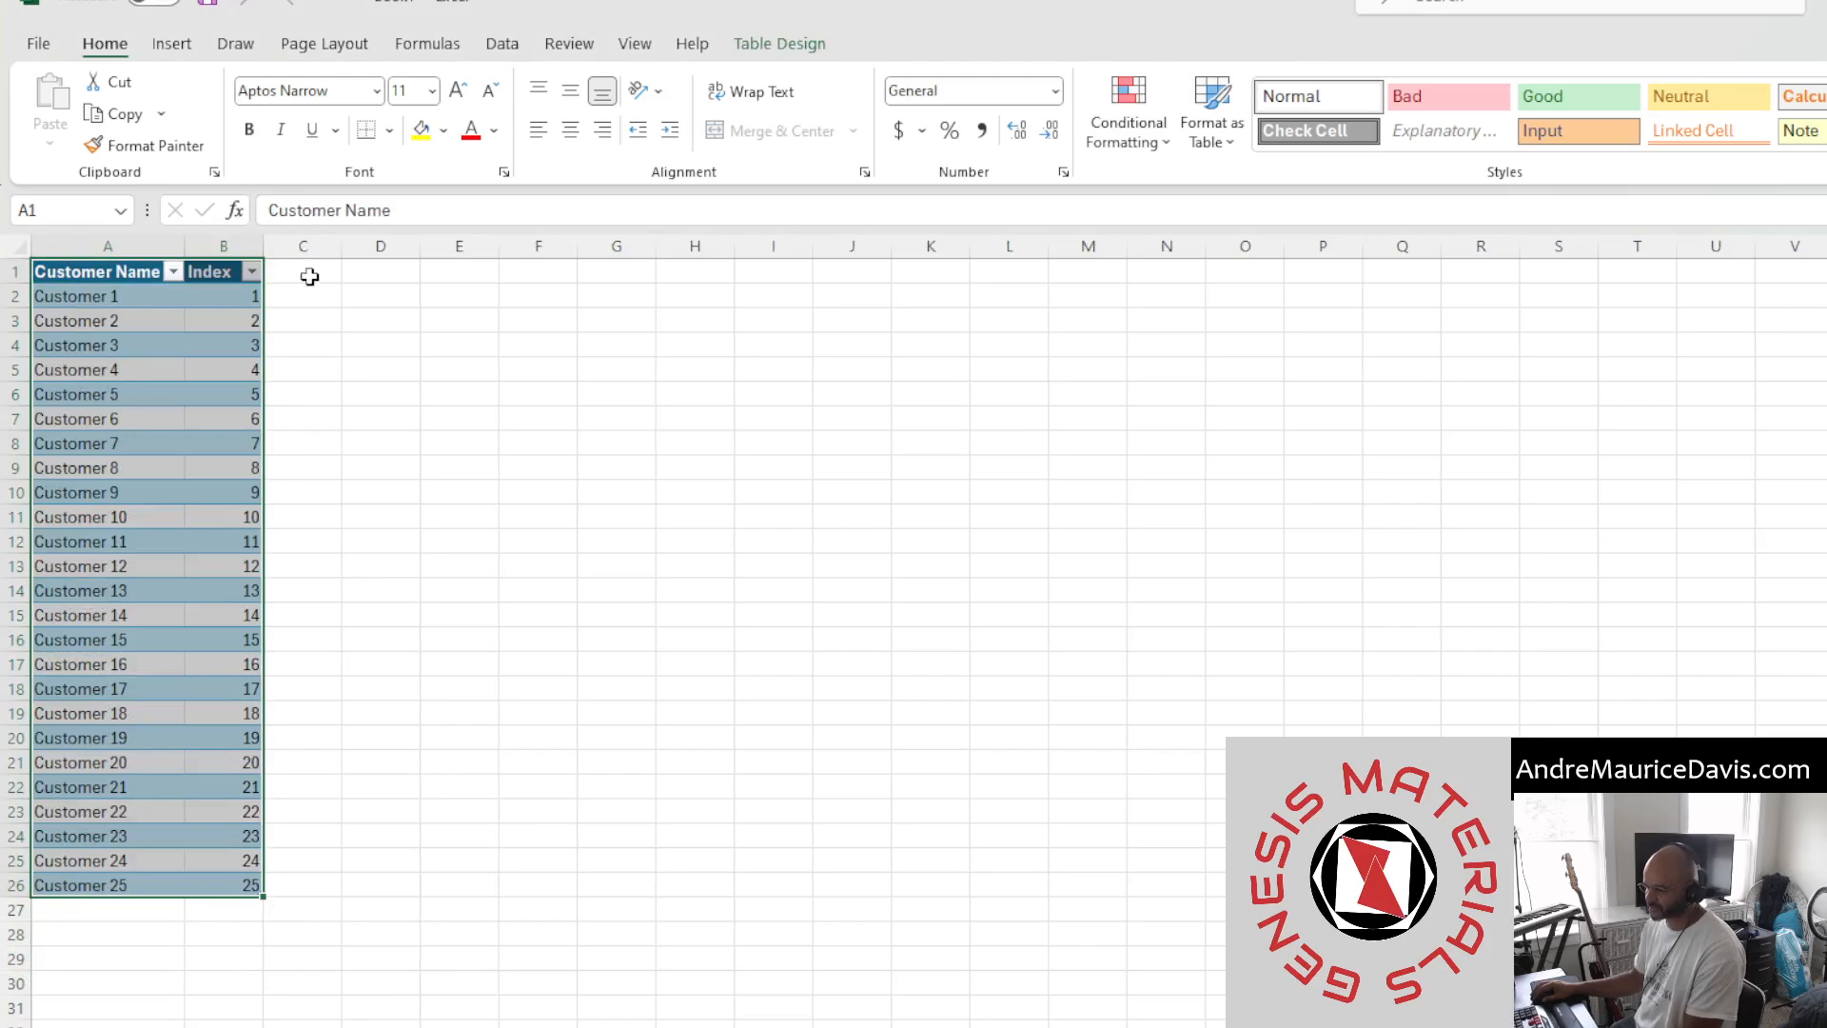
Add City and State columns to the customer table by entering the headers in C1 and D1
{"action": "left_click", "coordinate": [305, 273]}
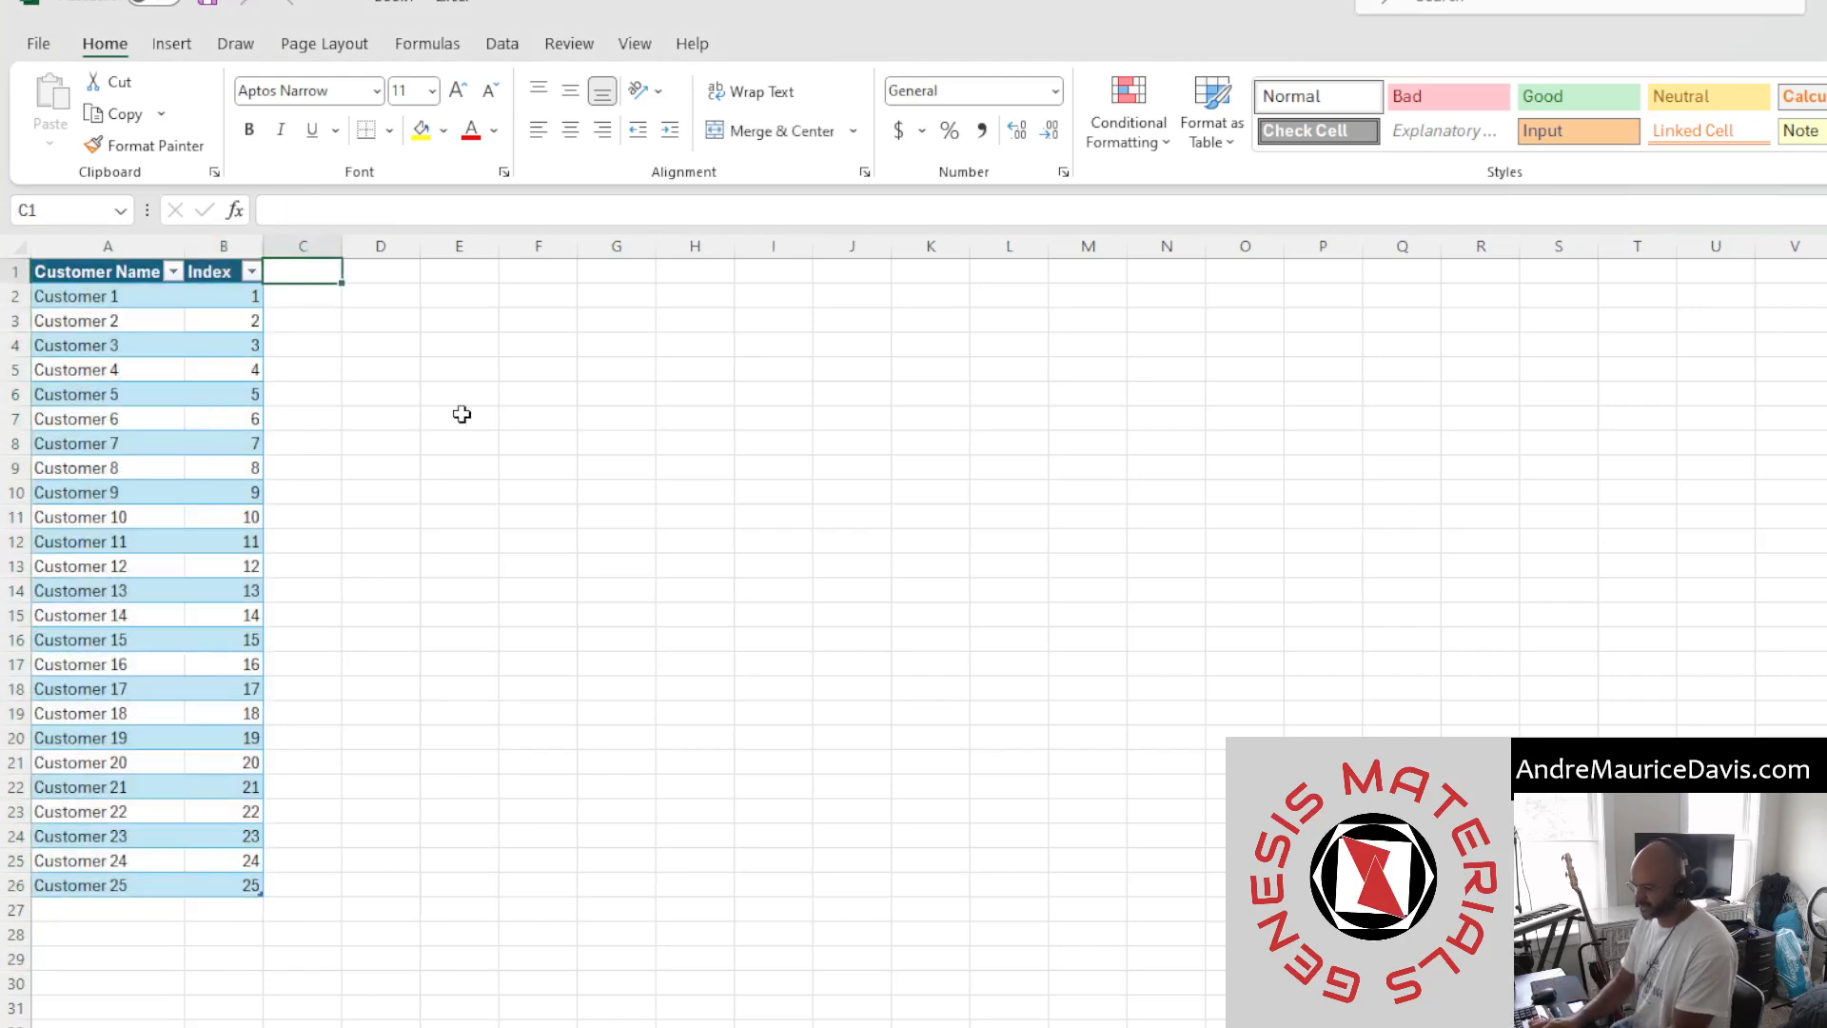
{"action": "type", "text": "City"}
{"action": "key", "text": "Return"}
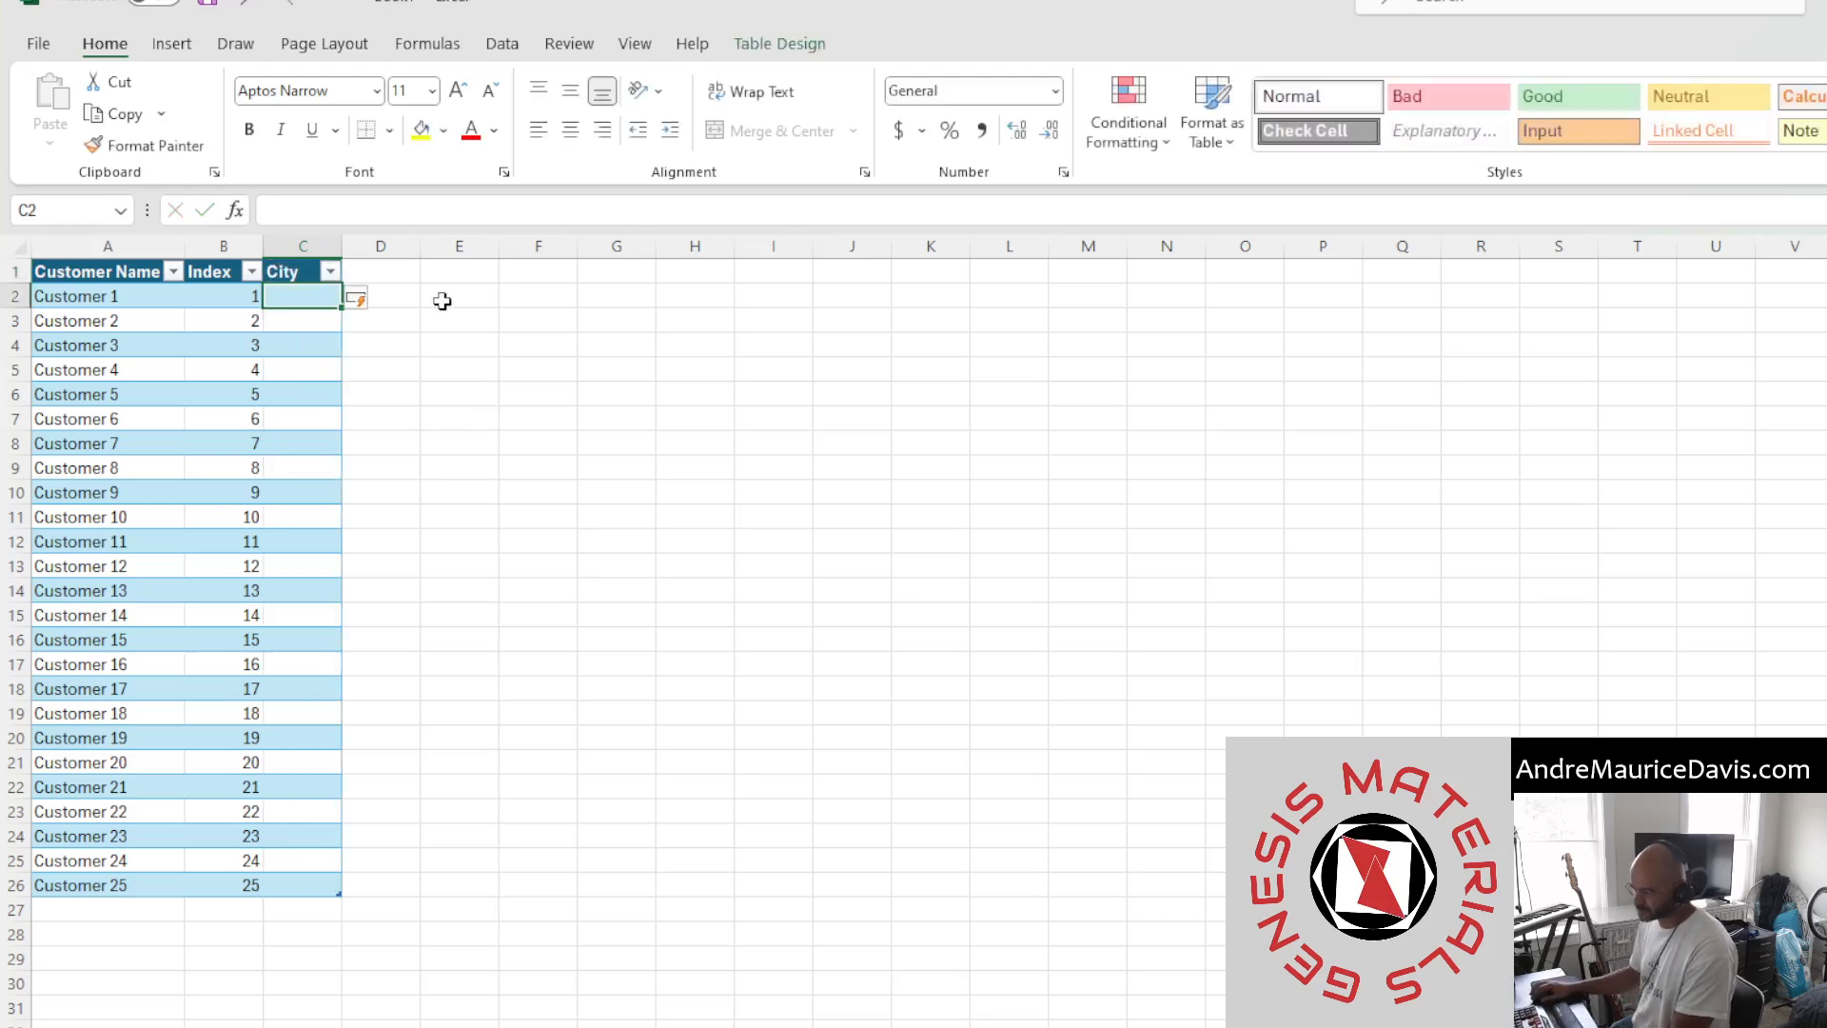
{"action": "left_click", "coordinate": [386, 273]}
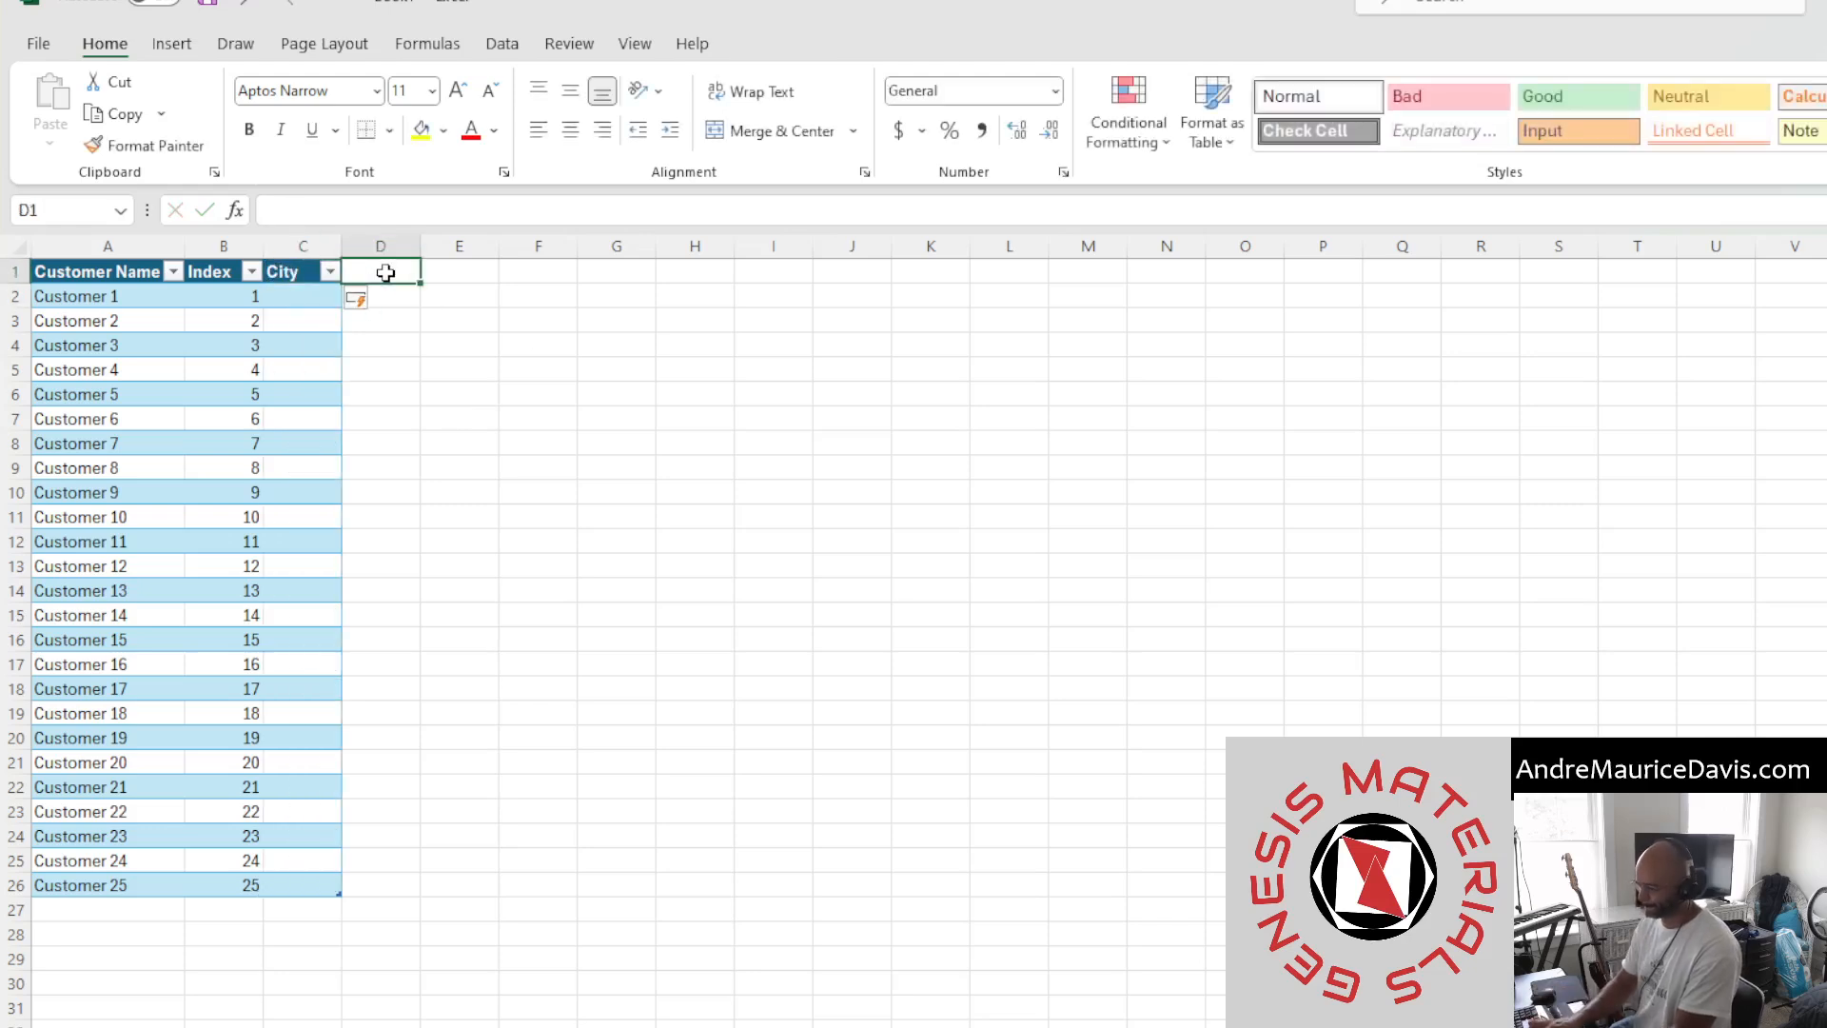
{"action": "type", "text": "State"}
{"action": "key", "text": "Return"}
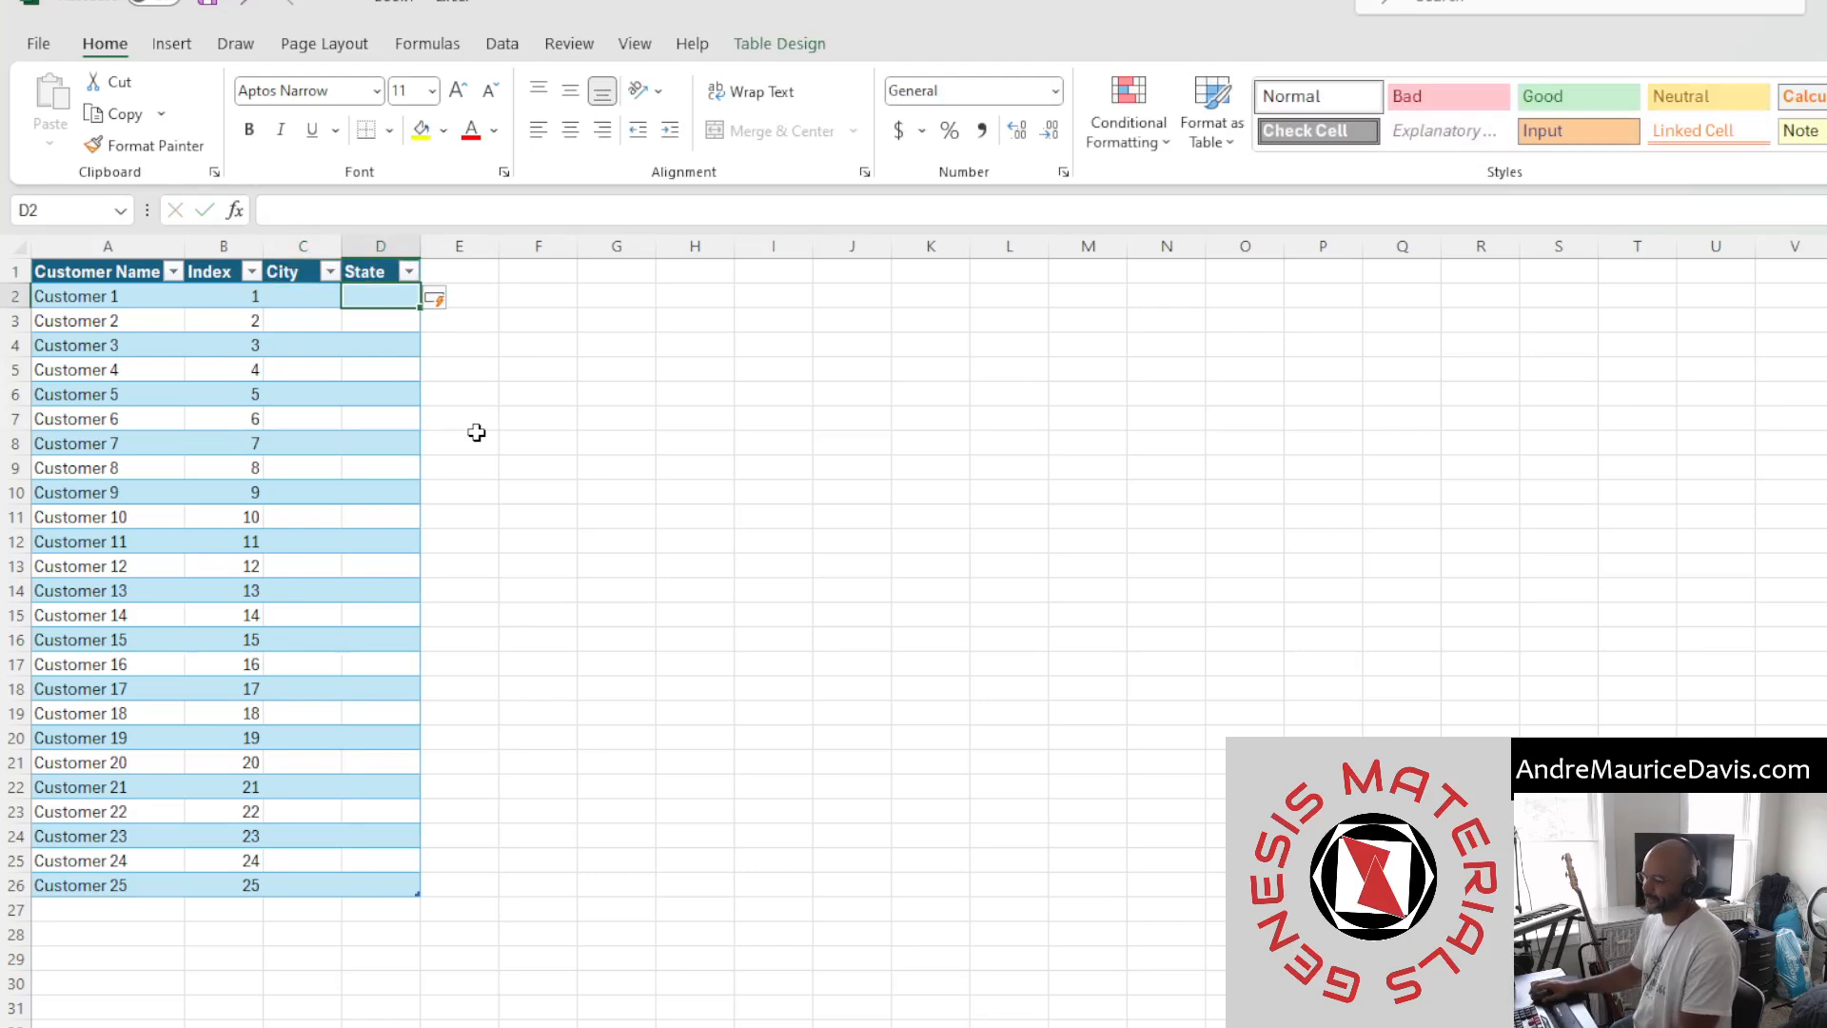
Enter Maine in D2 and fill it down the State column to D26
{"action": "left_click_drag", "start_coordinate": [362, 301], "coordinate": [369, 885]}
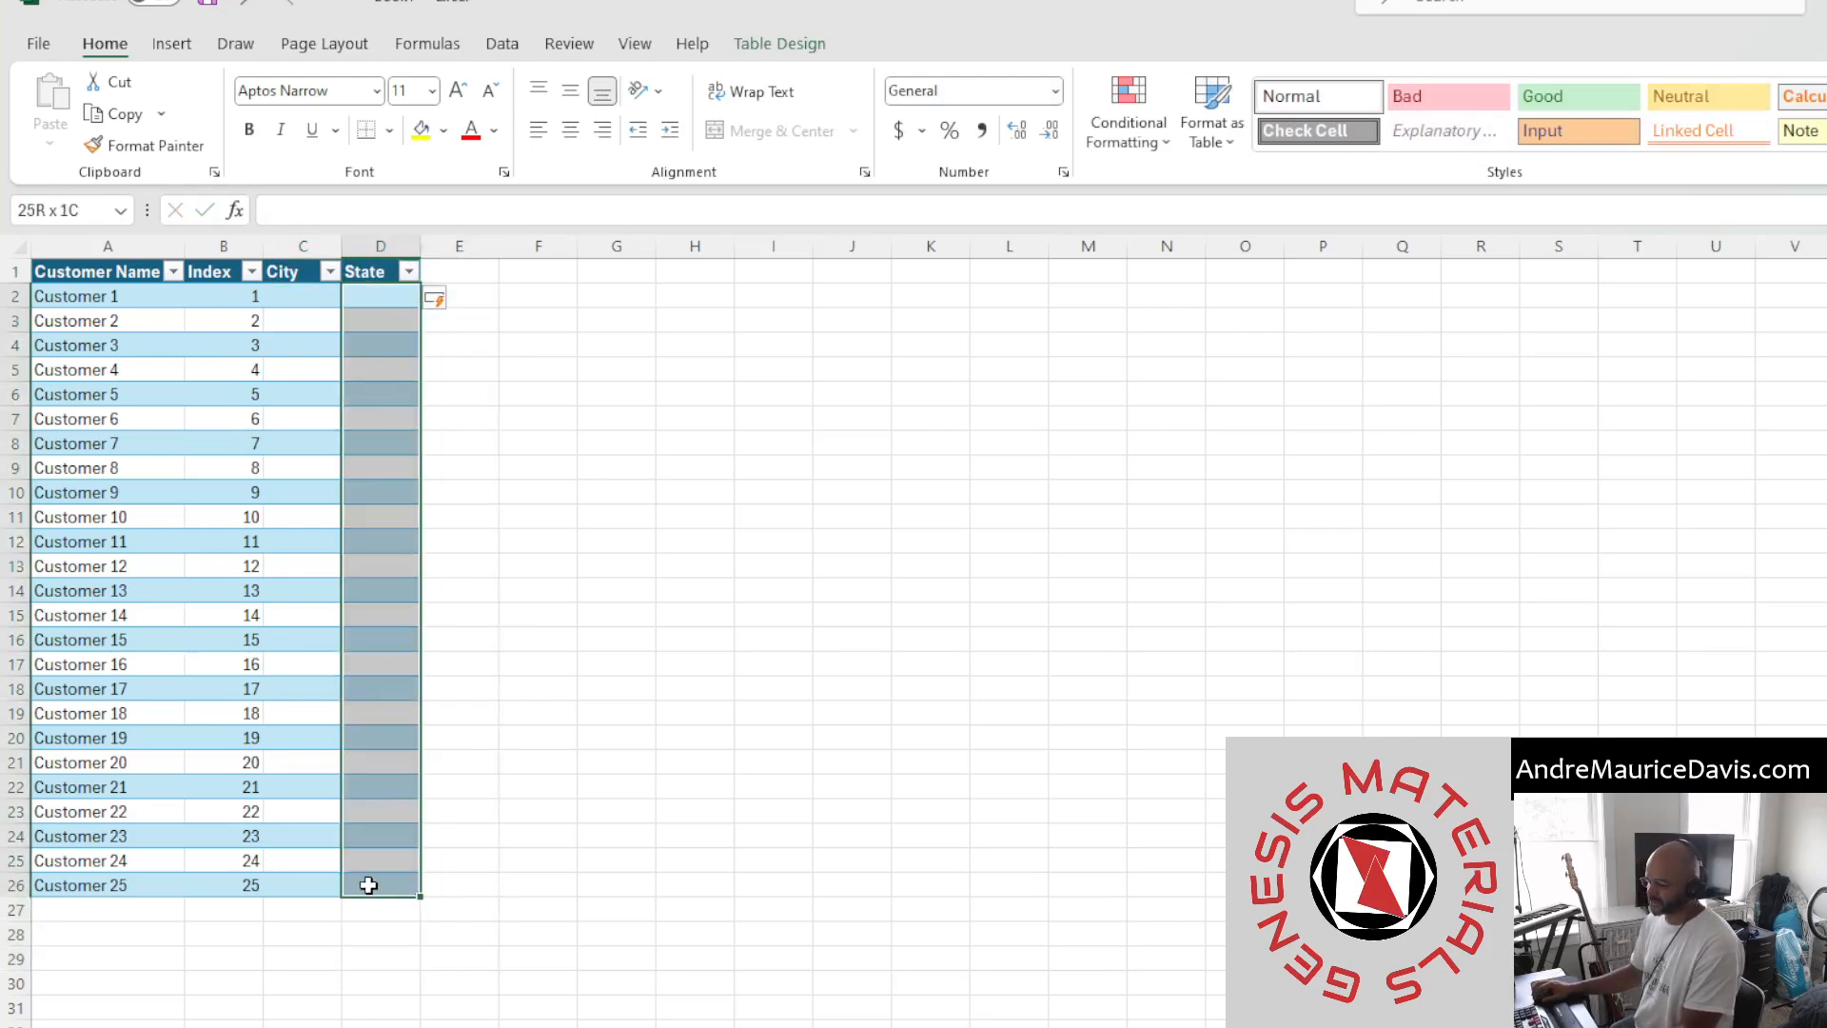
{"action": "type", "text": "Ma"}
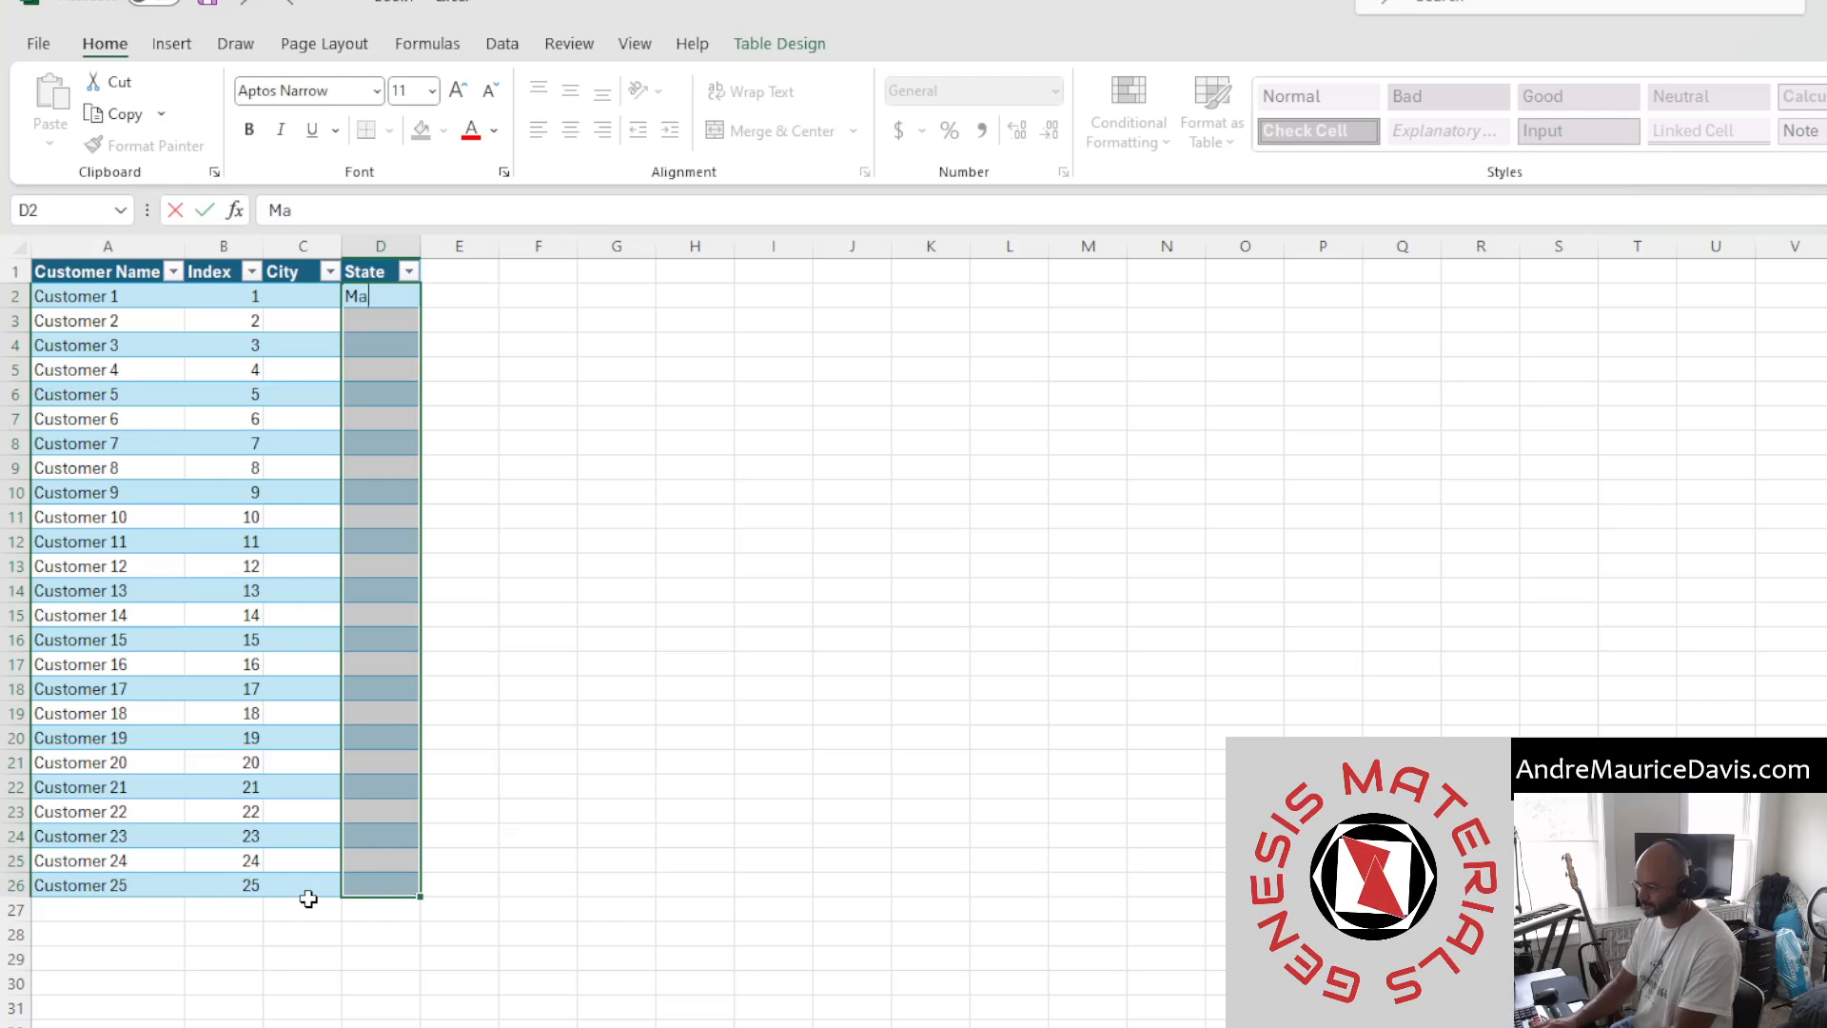
{"action": "type", "text": "ine"}
{"action": "key", "text": "Return"}
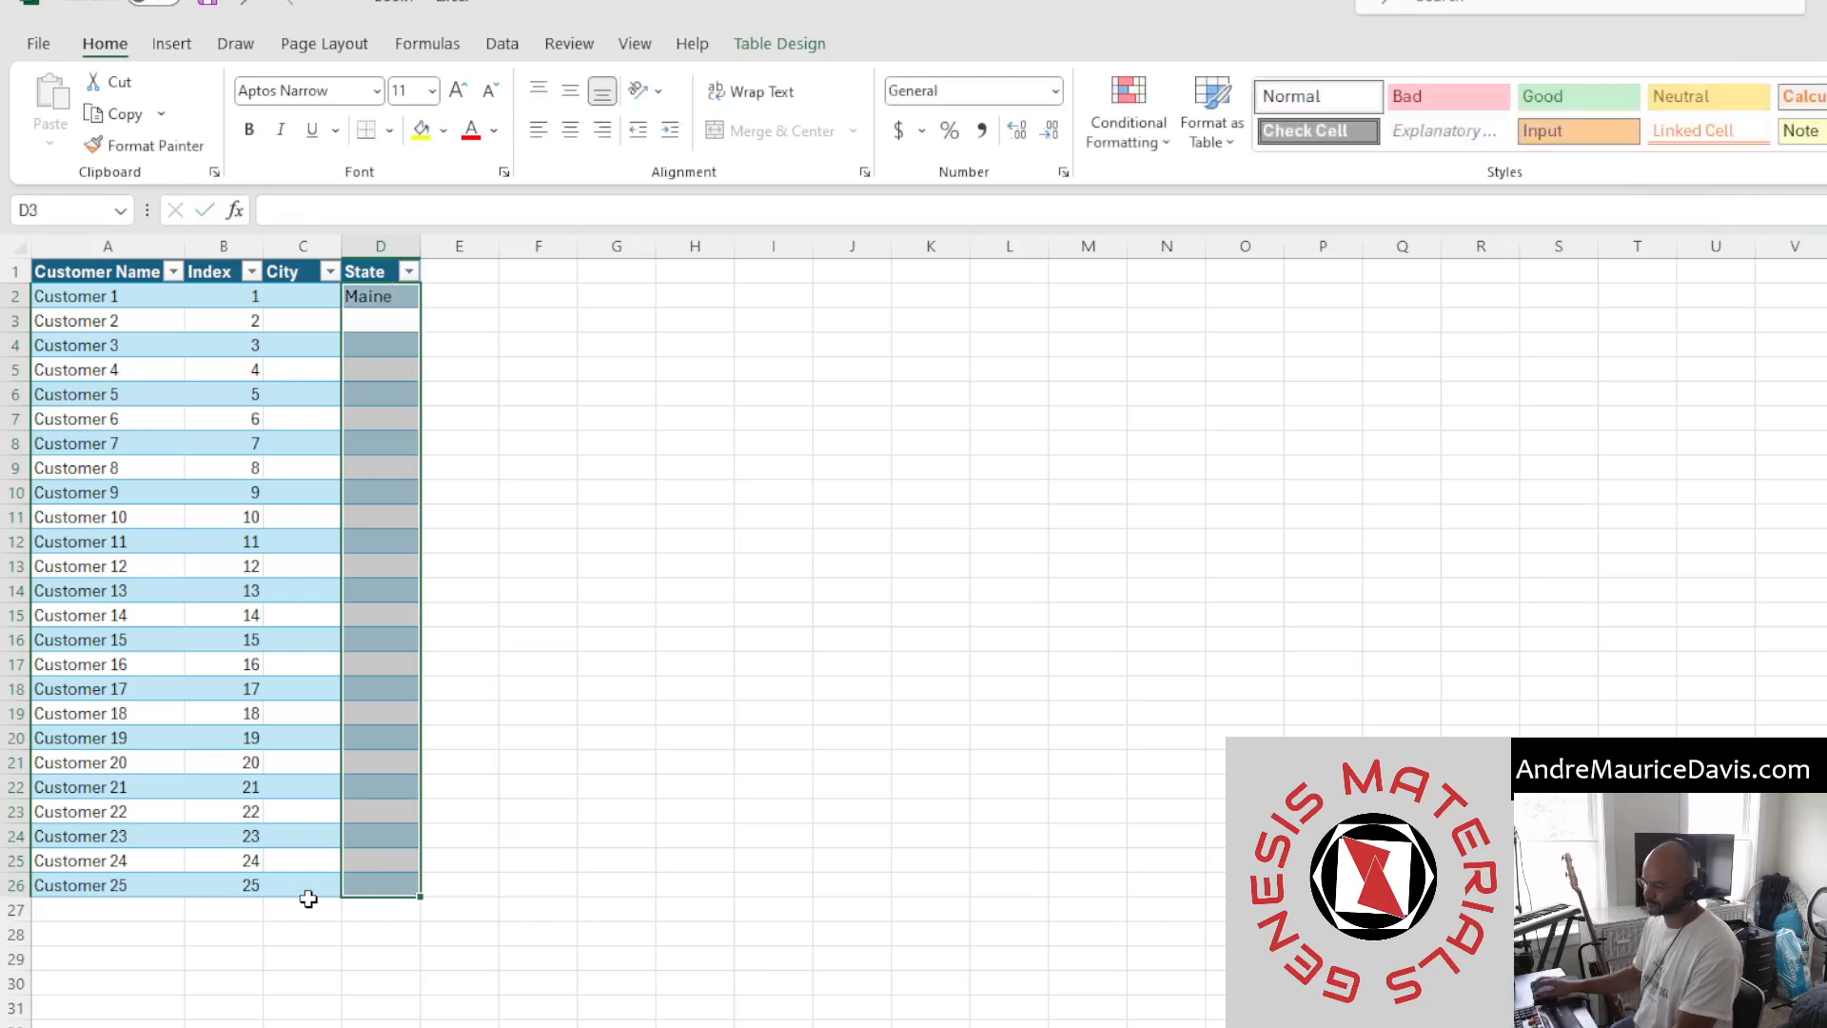
{"action": "left_click", "coordinate": [362, 295]}
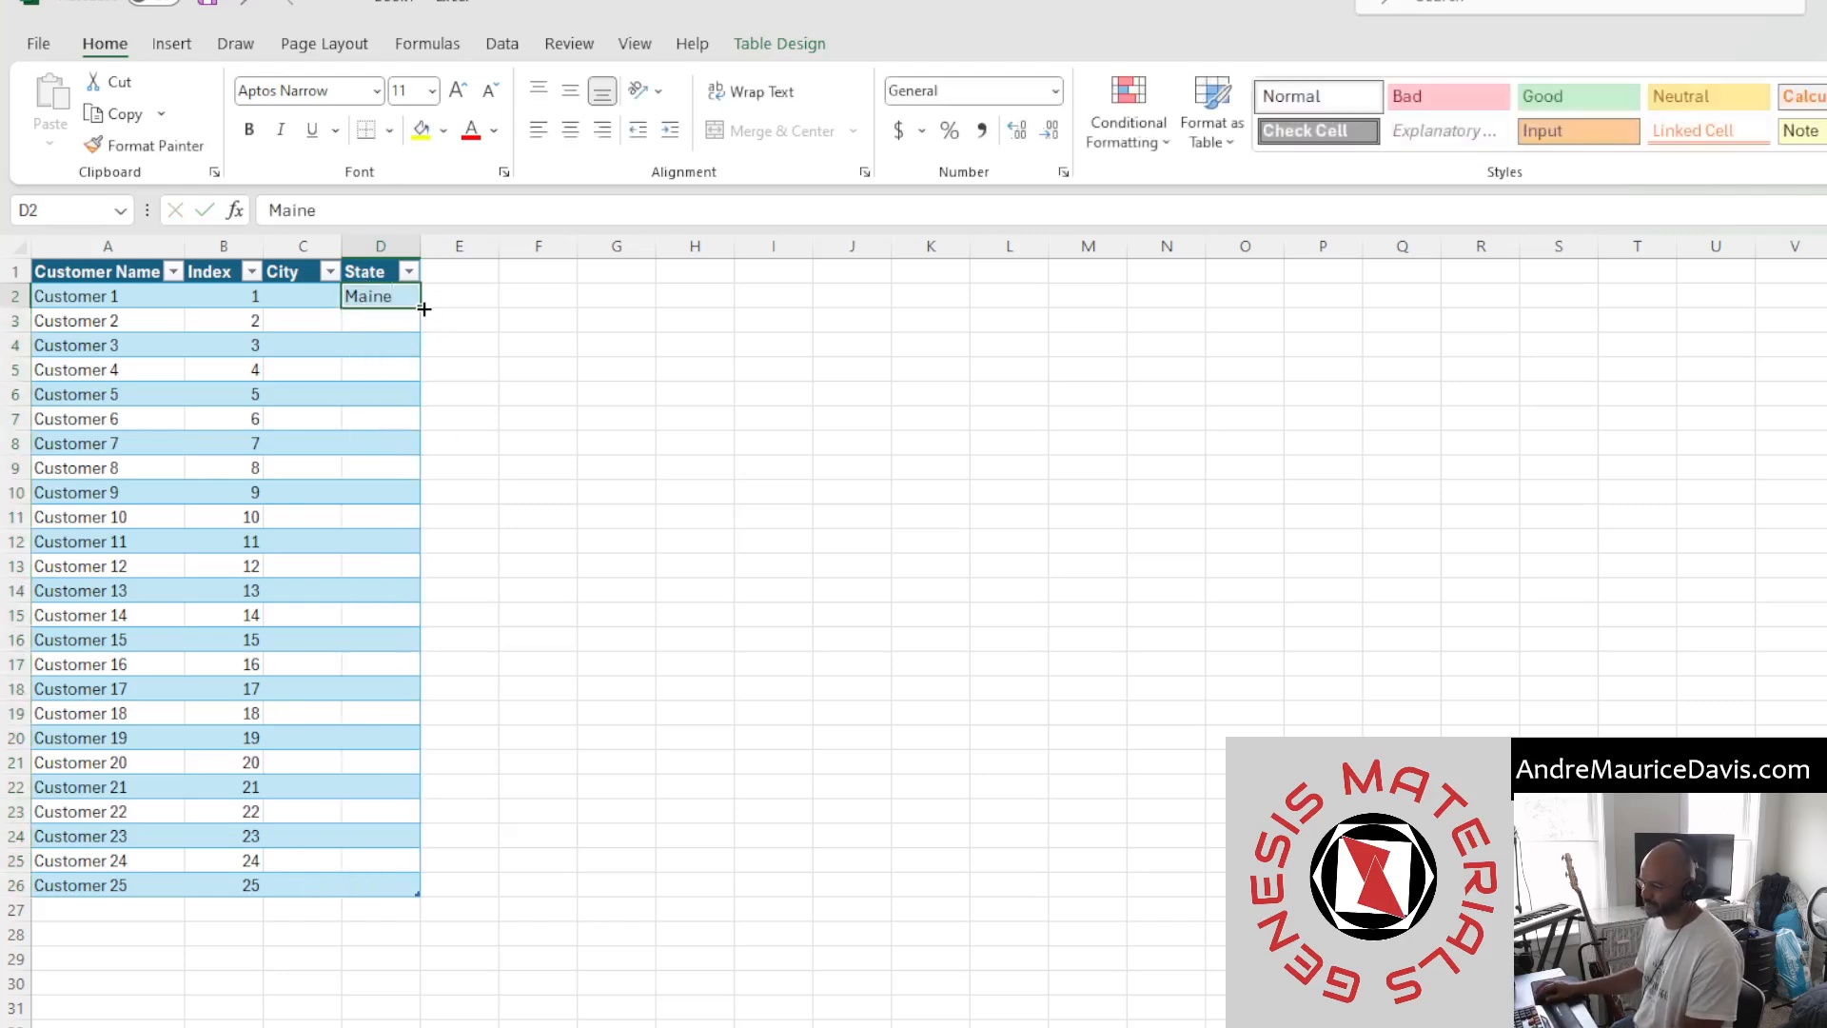
{"action": "double_click", "coordinate": [423, 310]}
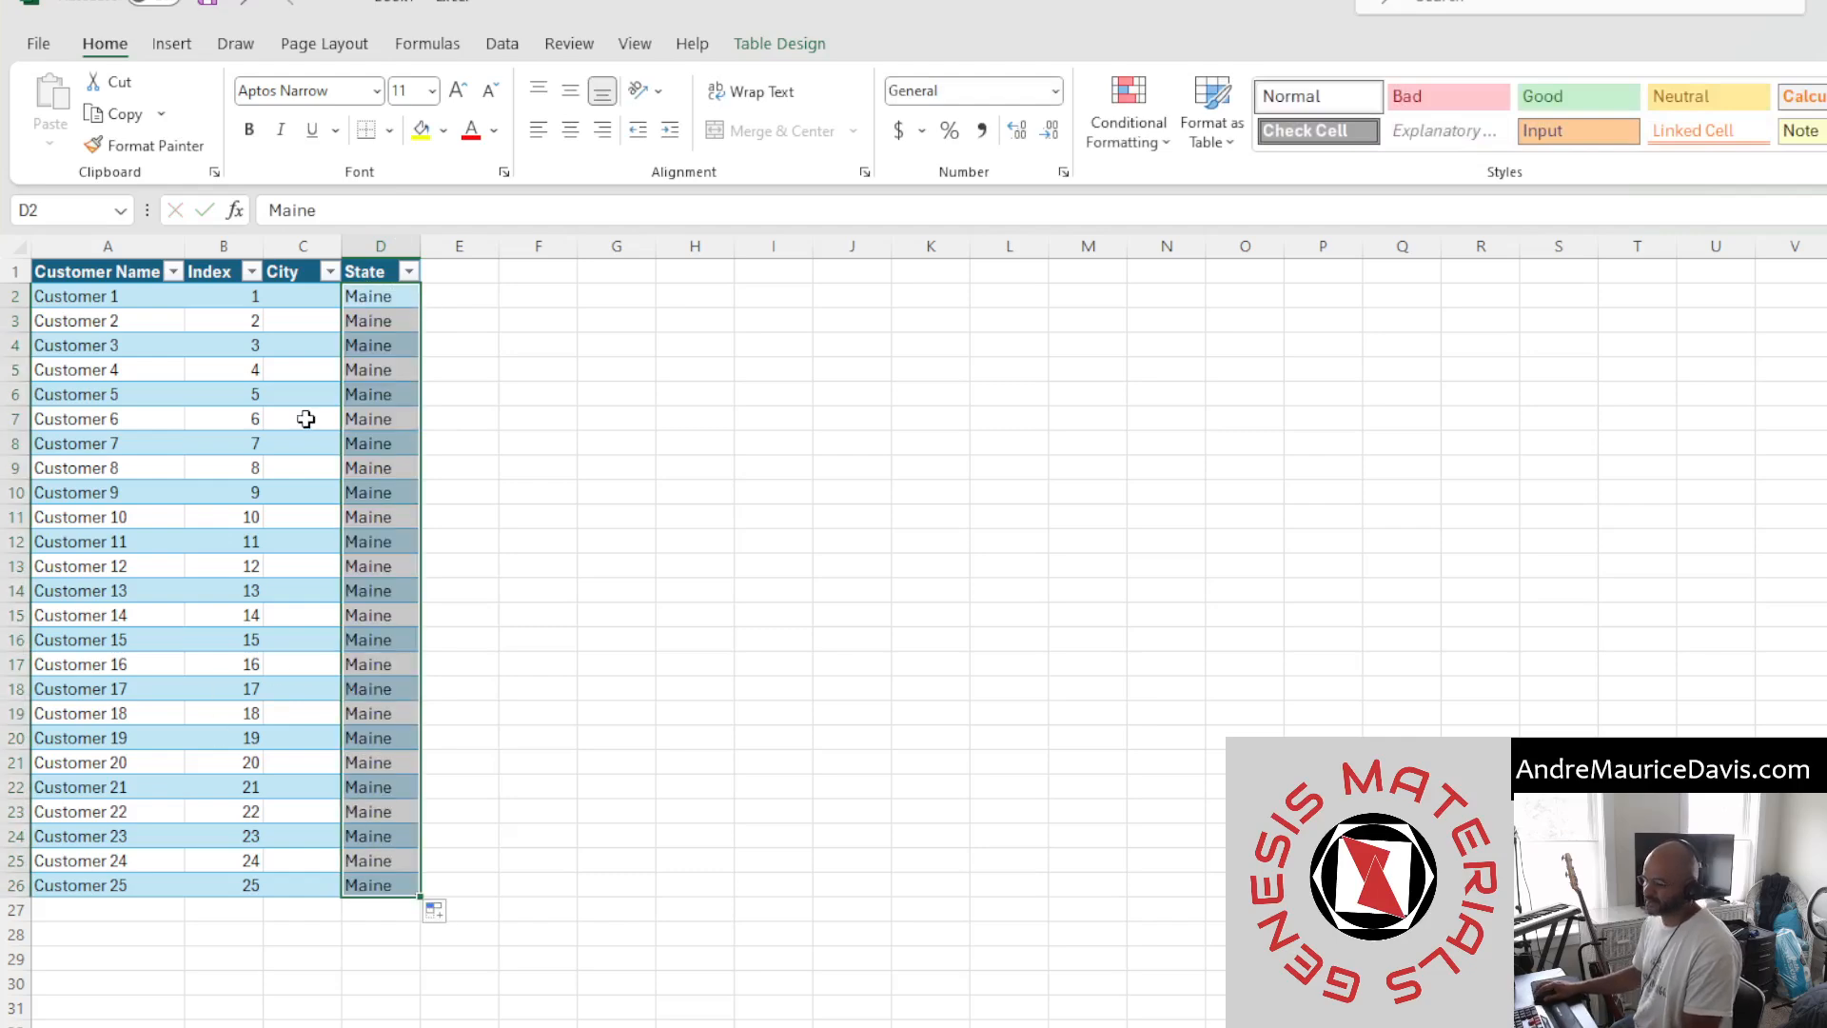
Enter Westbrook as the city for Customers 1 to 8 in C2:C9 of the customer table
{"action": "left_click", "coordinate": [277, 302]}
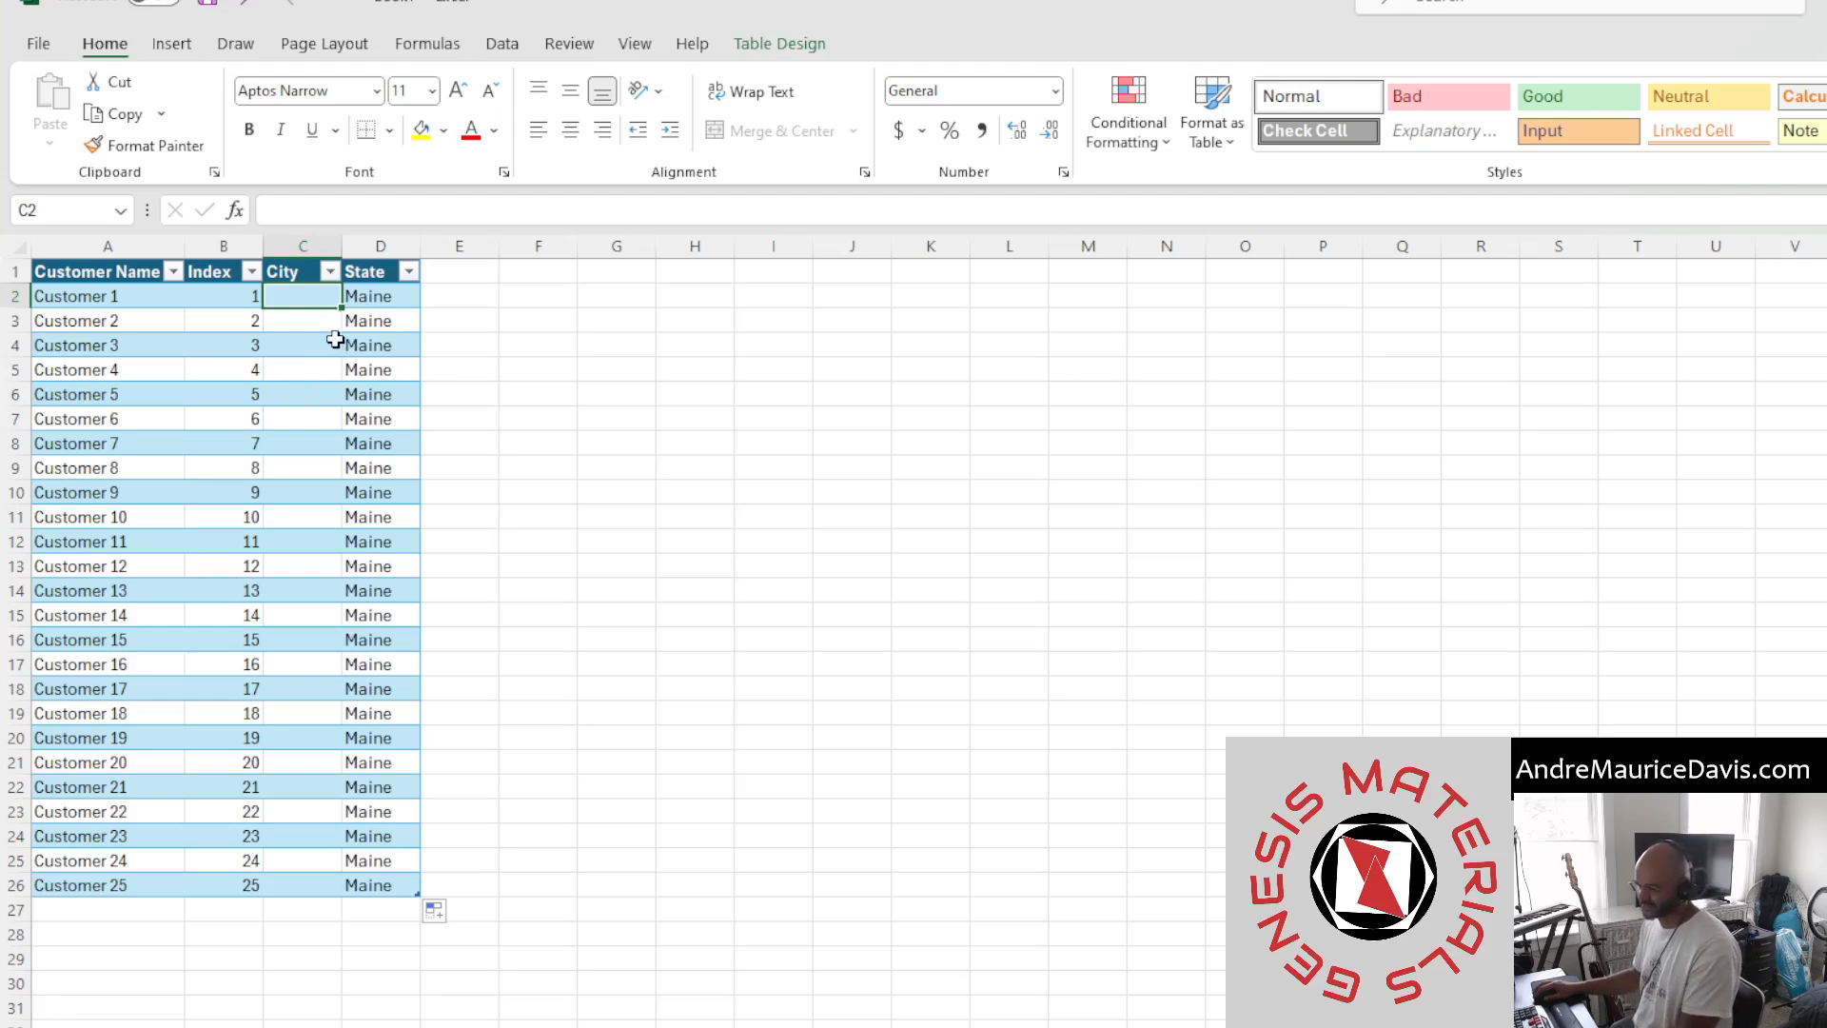
{"action": "left_click_drag", "start_coordinate": [305, 294], "coordinate": [299, 469]}
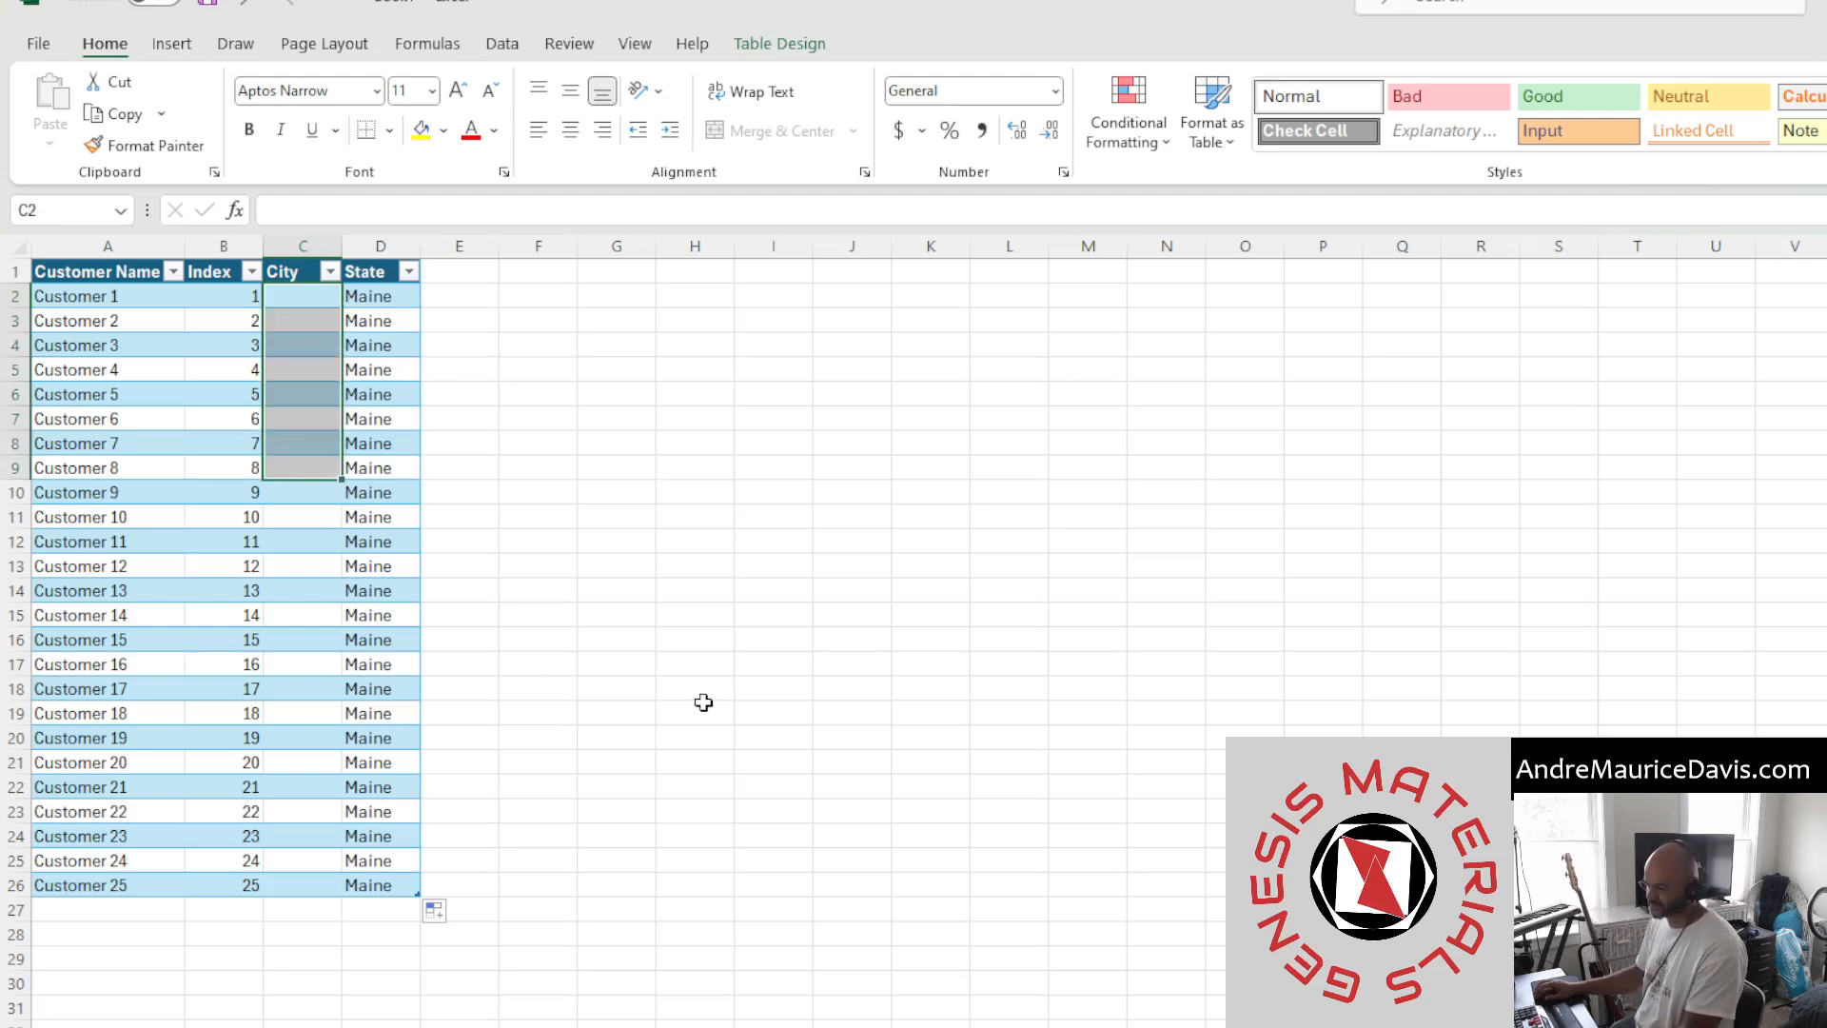
{"action": "type", "text": "Westbr"}
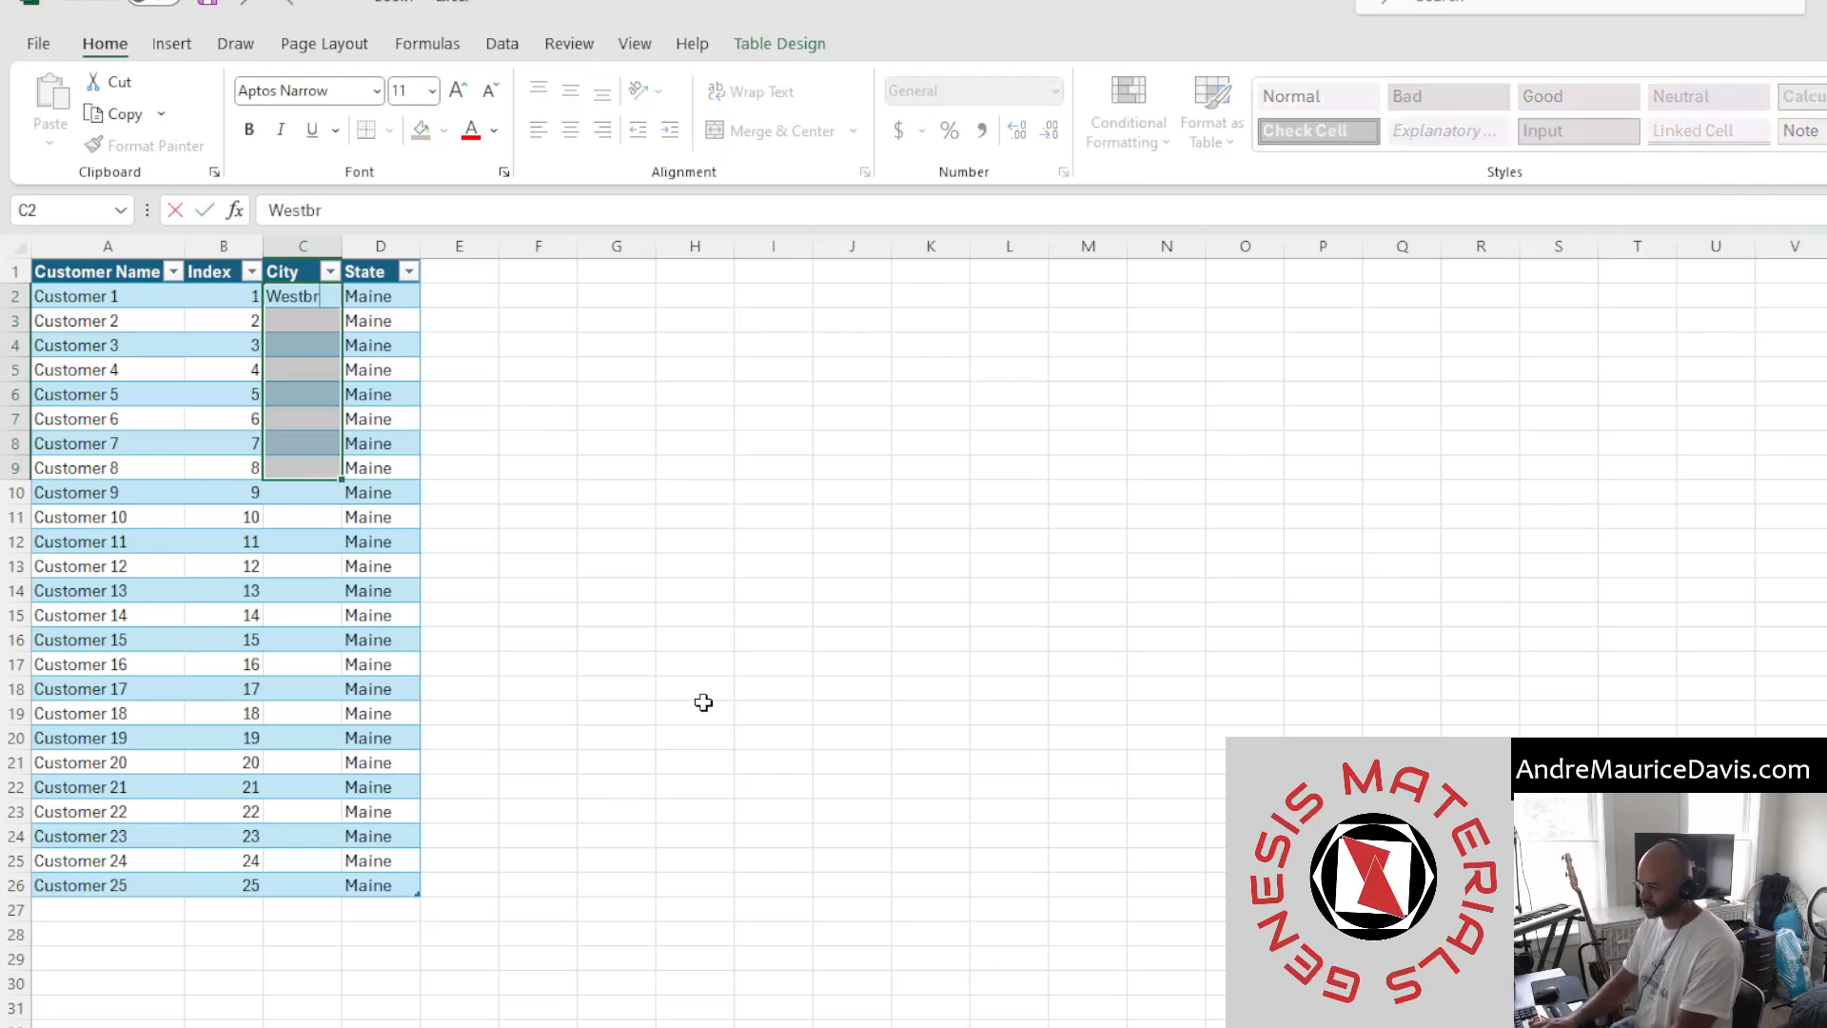
{"action": "type", "text": "ook"}
{"action": "key", "text": "ctrl+Return"}
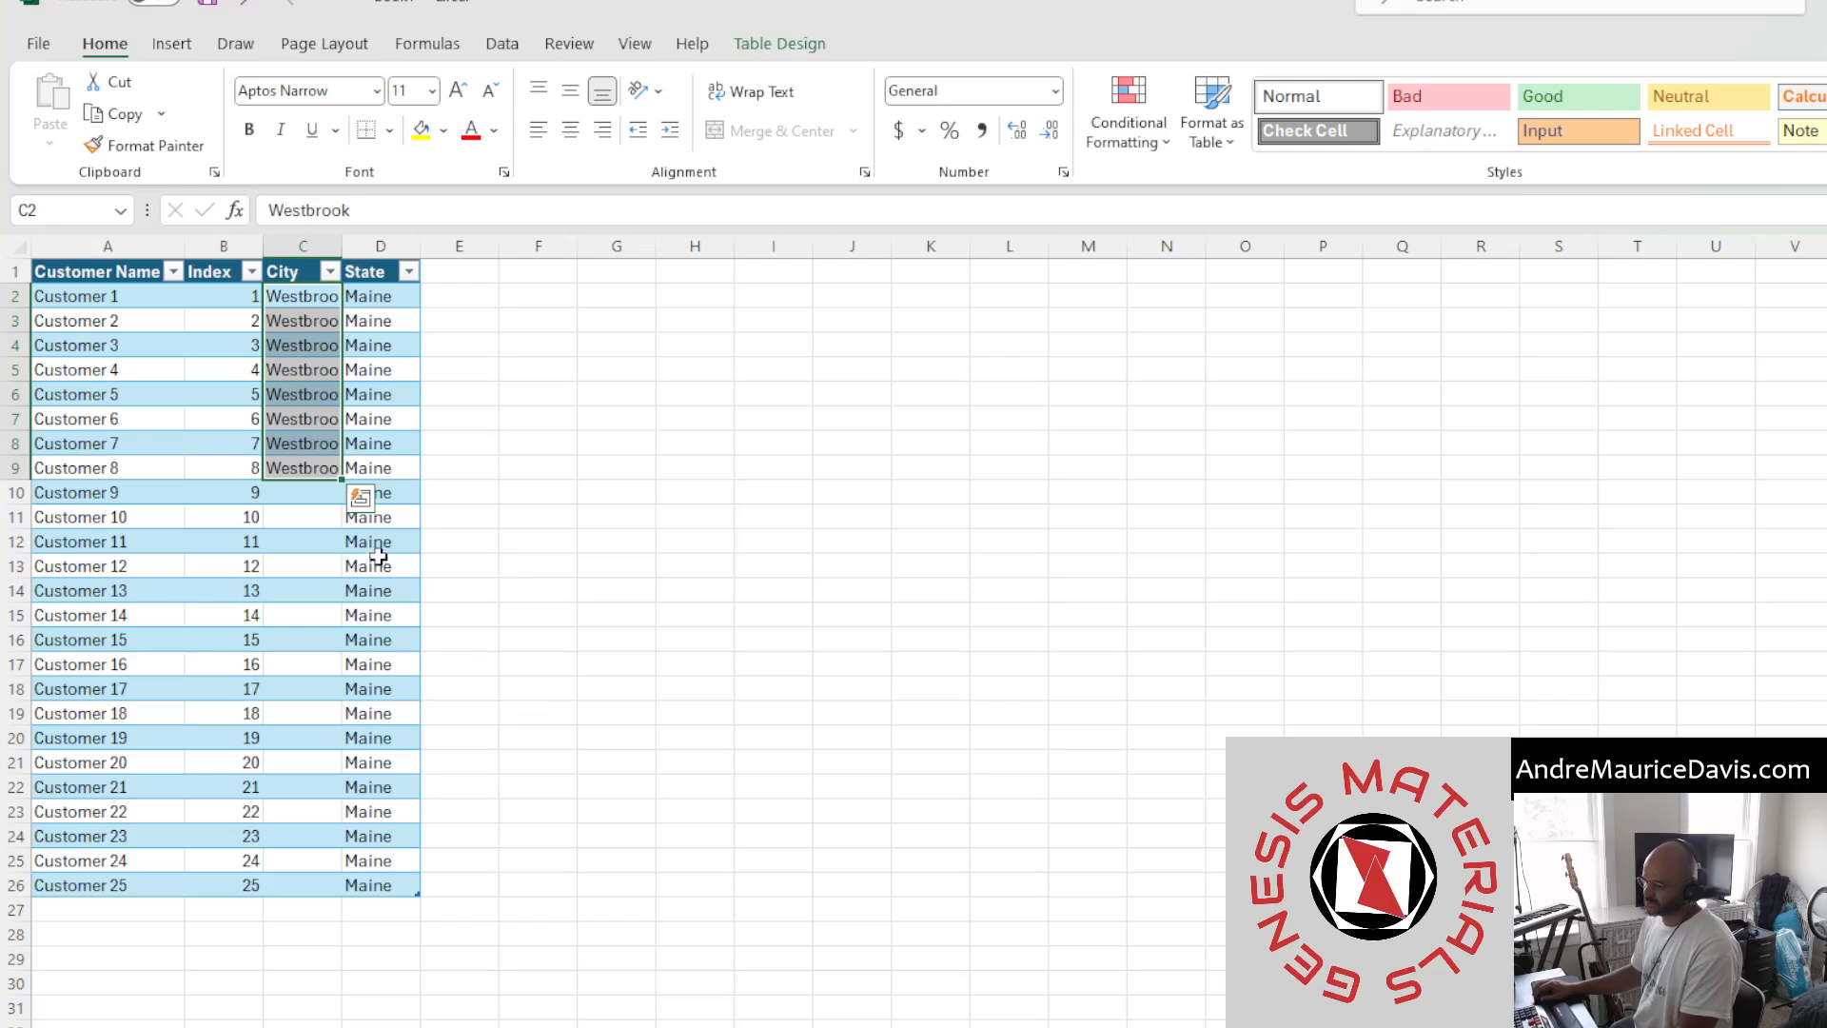
Fill the City column with Portland in C10:C13 and Gray in C14:C17
{"action": "left_click_drag", "start_coordinate": [320, 490], "coordinate": [292, 571]}
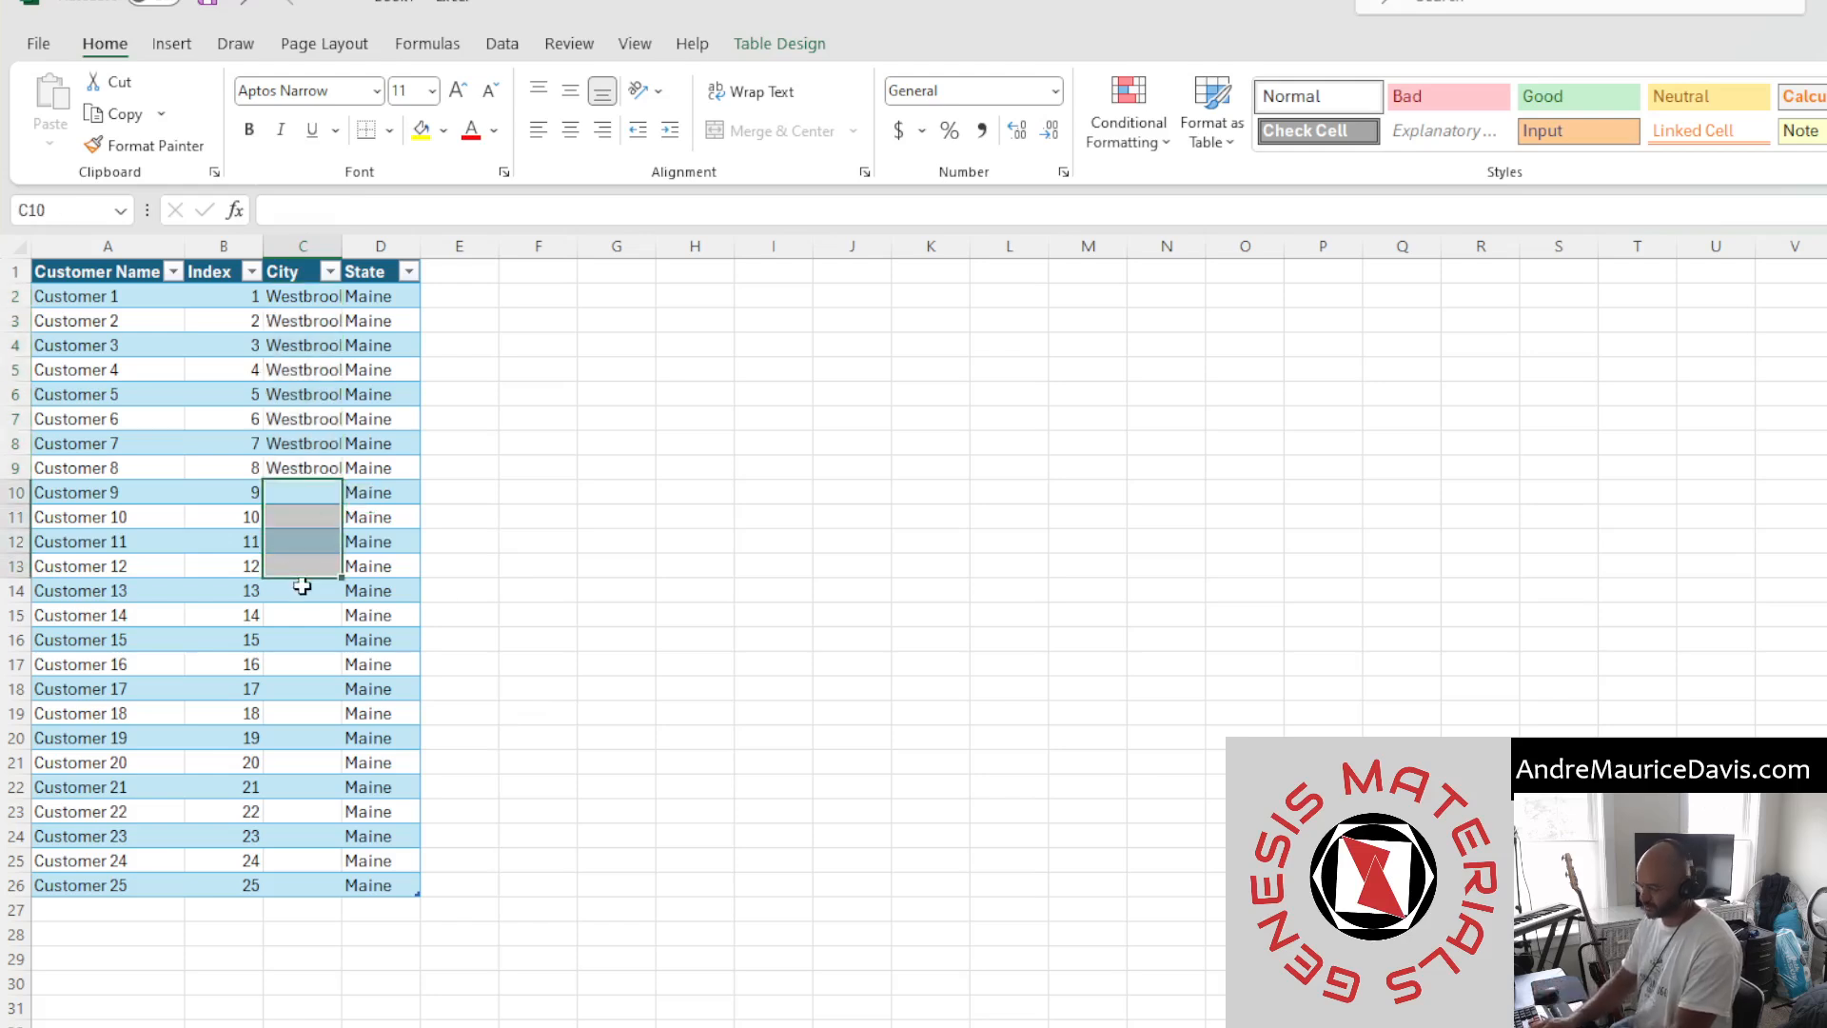
{"action": "type", "text": "Portland"}
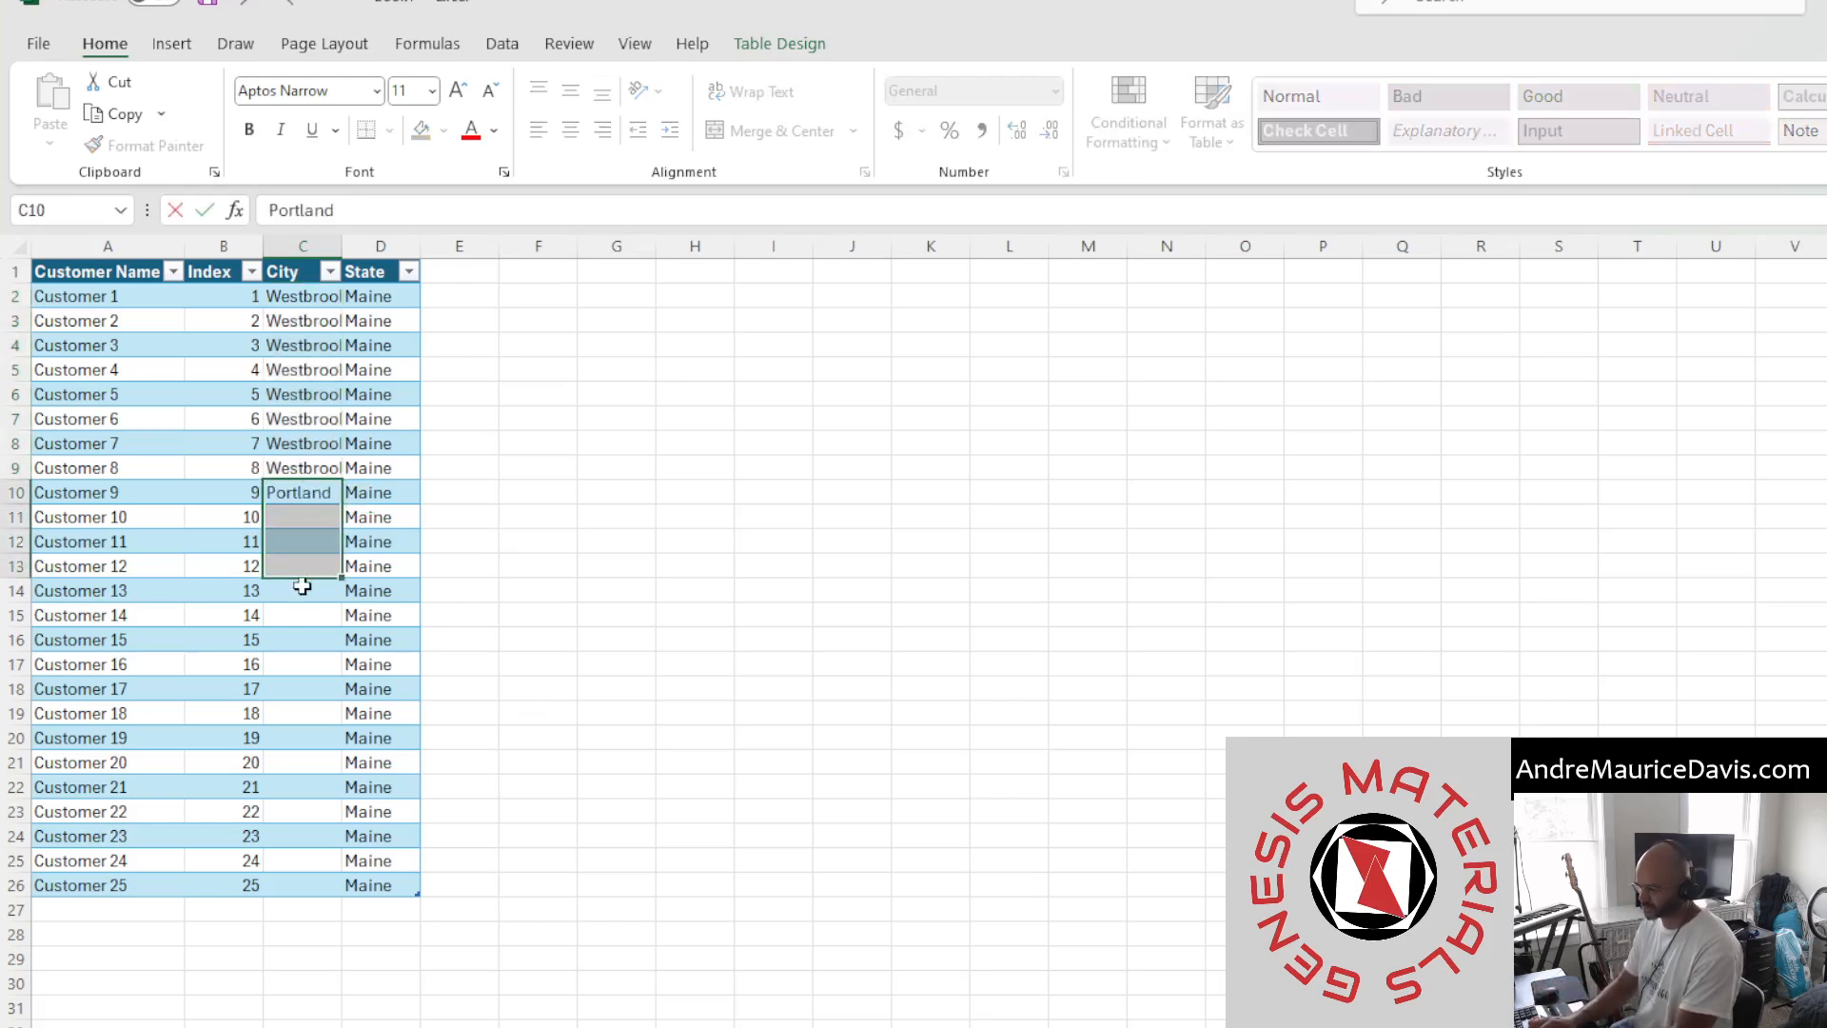
{"action": "key", "text": "ctrl+Return"}
{"action": "left_click_drag", "start_coordinate": [301, 587], "coordinate": [286, 664]}
{"action": "type", "text": "Gray"}
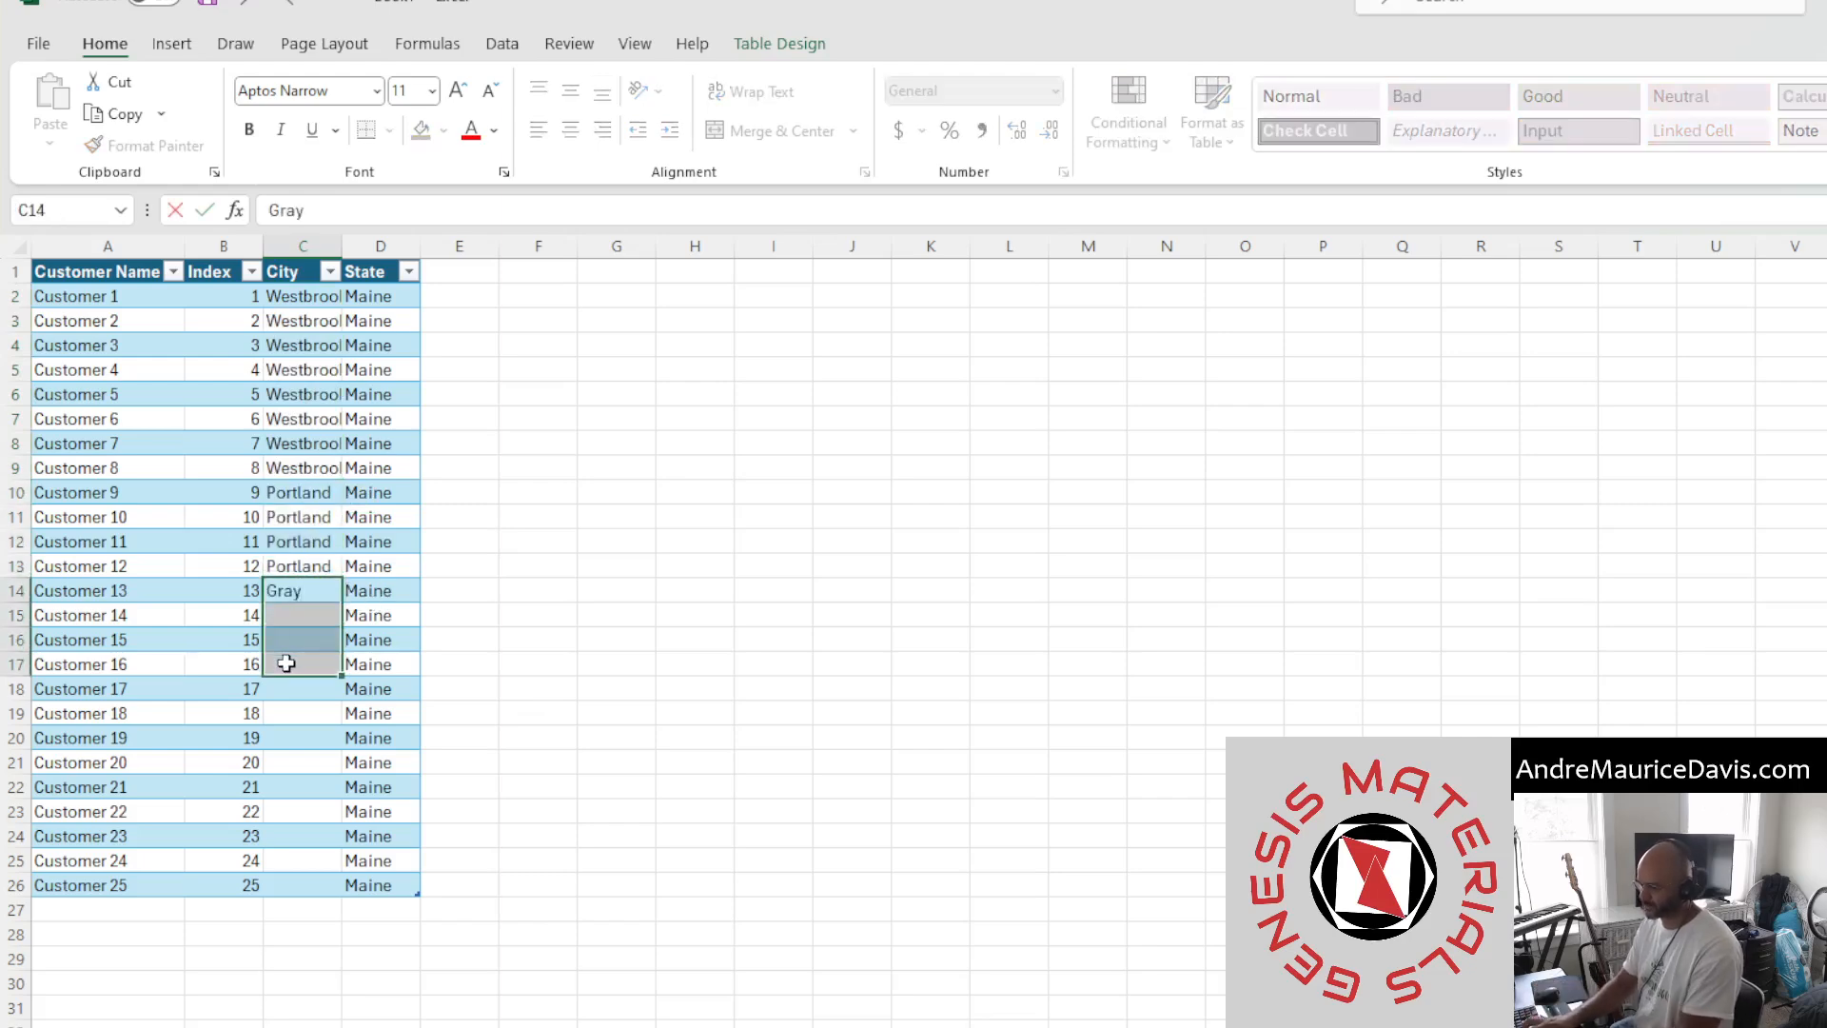
{"action": "key", "text": "ctrl+Return"}
Fill the City column with Lewiston in C18:C23 and Caribou in C24:C26
{"action": "left_click_drag", "start_coordinate": [295, 692], "coordinate": [302, 798]}
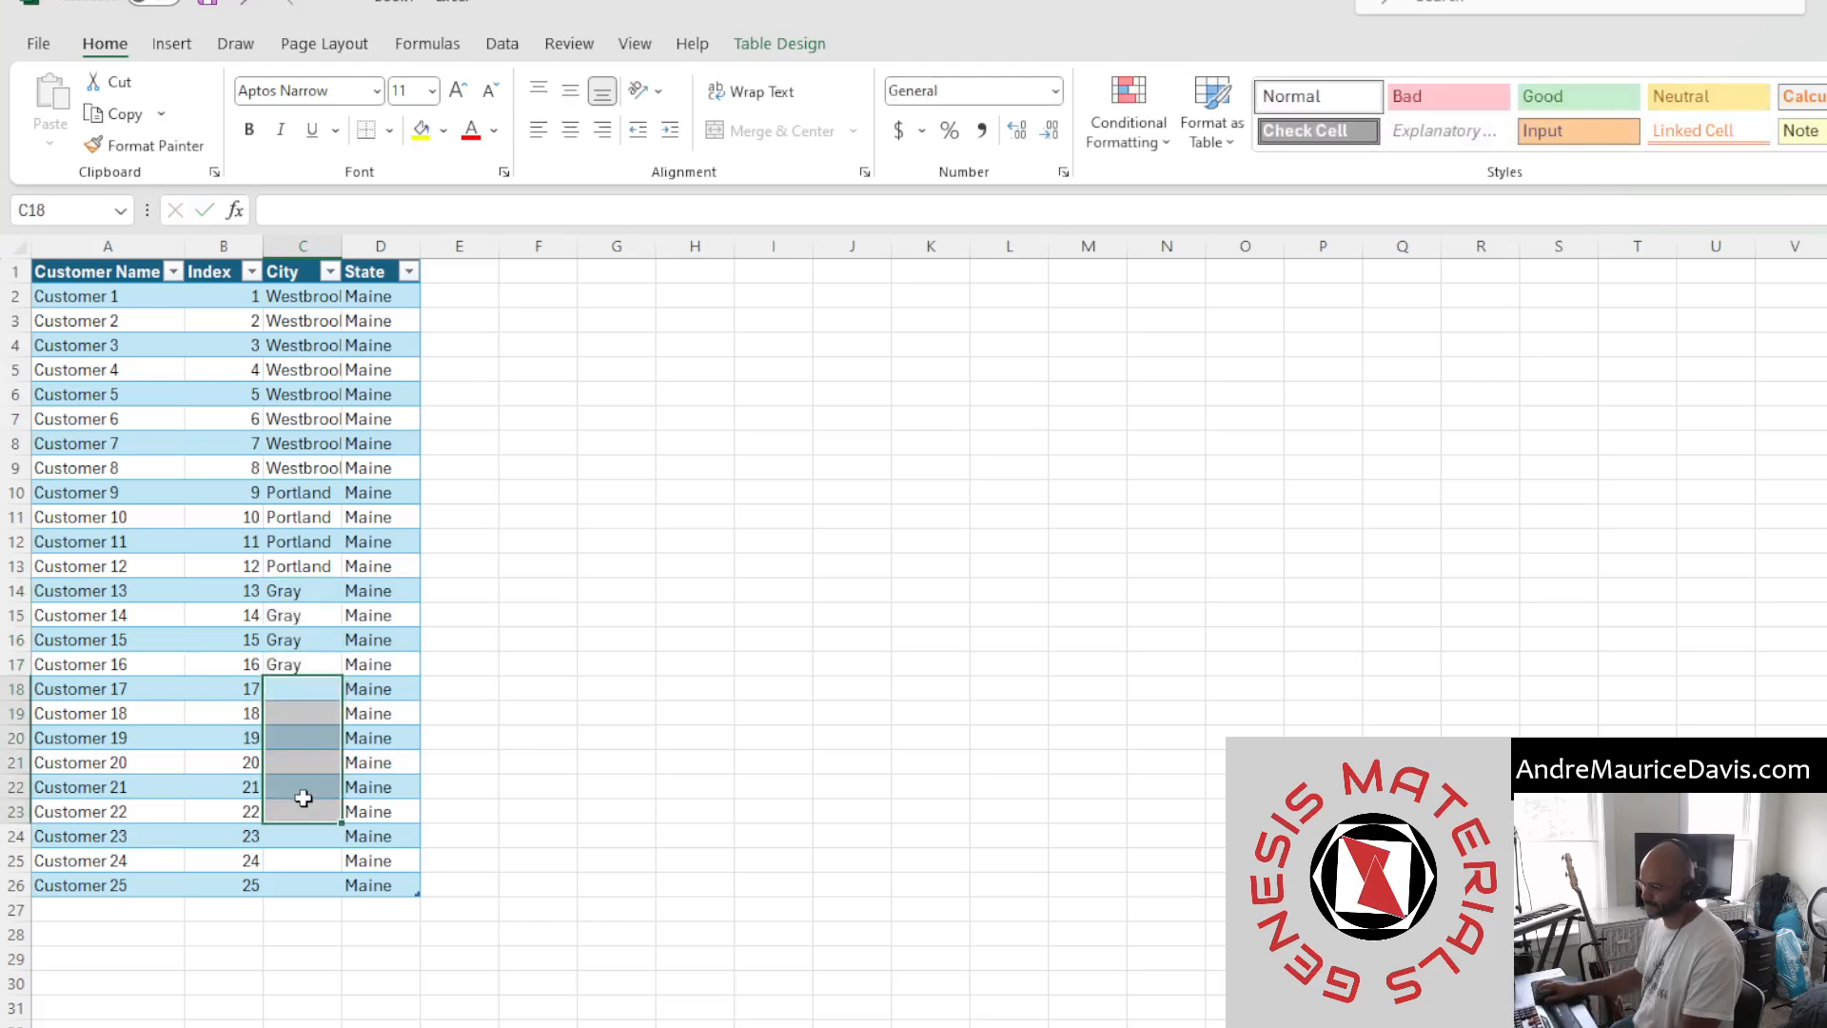
{"action": "type", "text": "Lewi"}
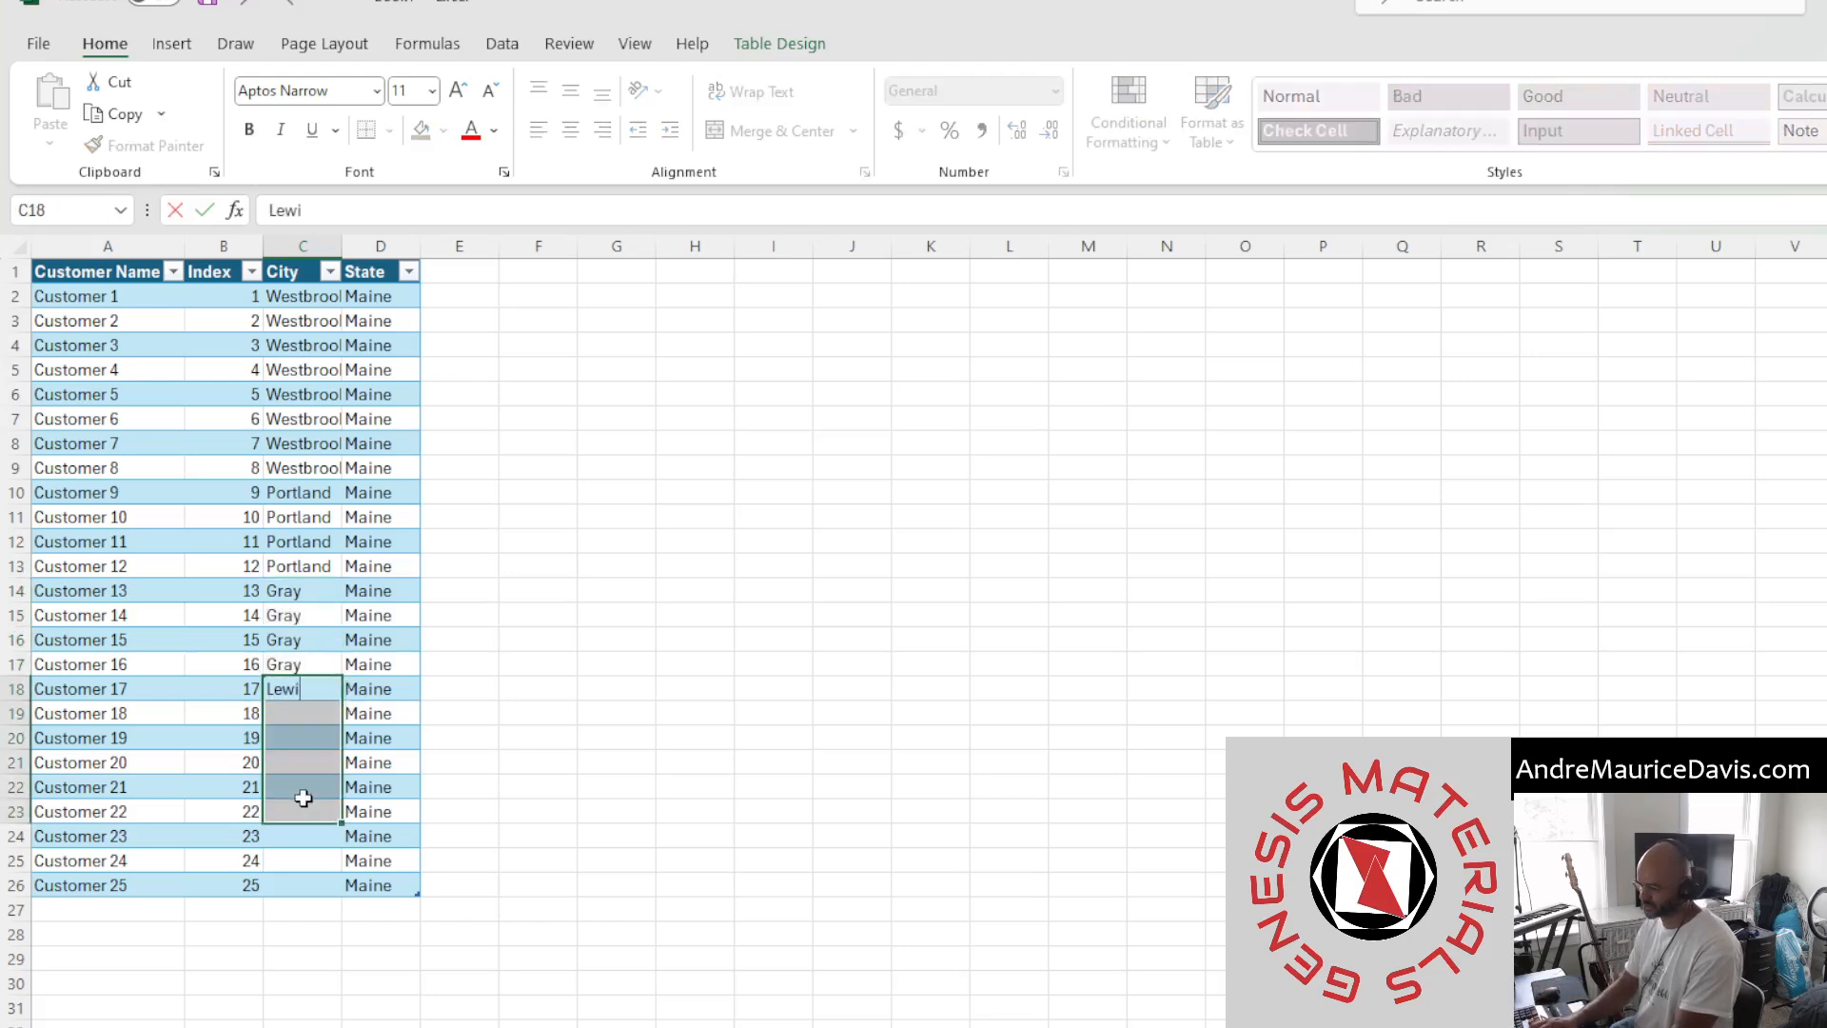
{"action": "type", "text": "ston"}
{"action": "key", "text": "ctrl+Return"}
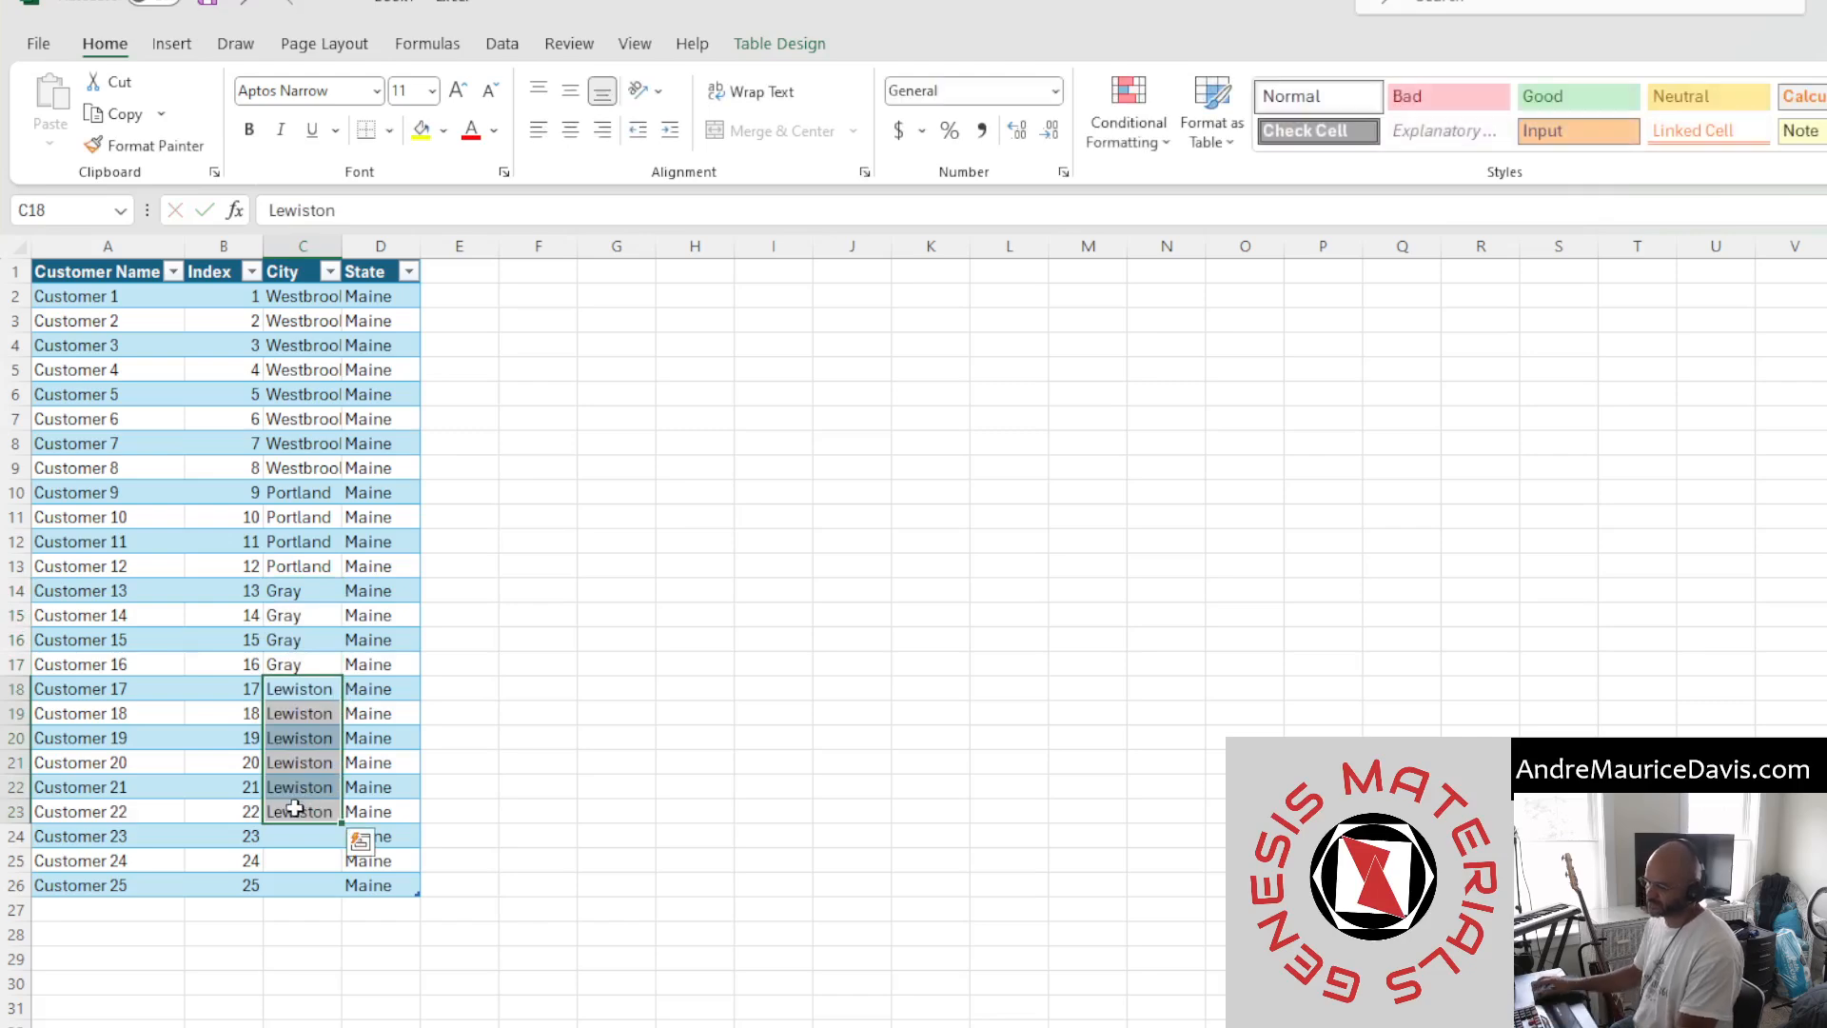
{"action": "left_click_drag", "start_coordinate": [288, 836], "coordinate": [298, 878]}
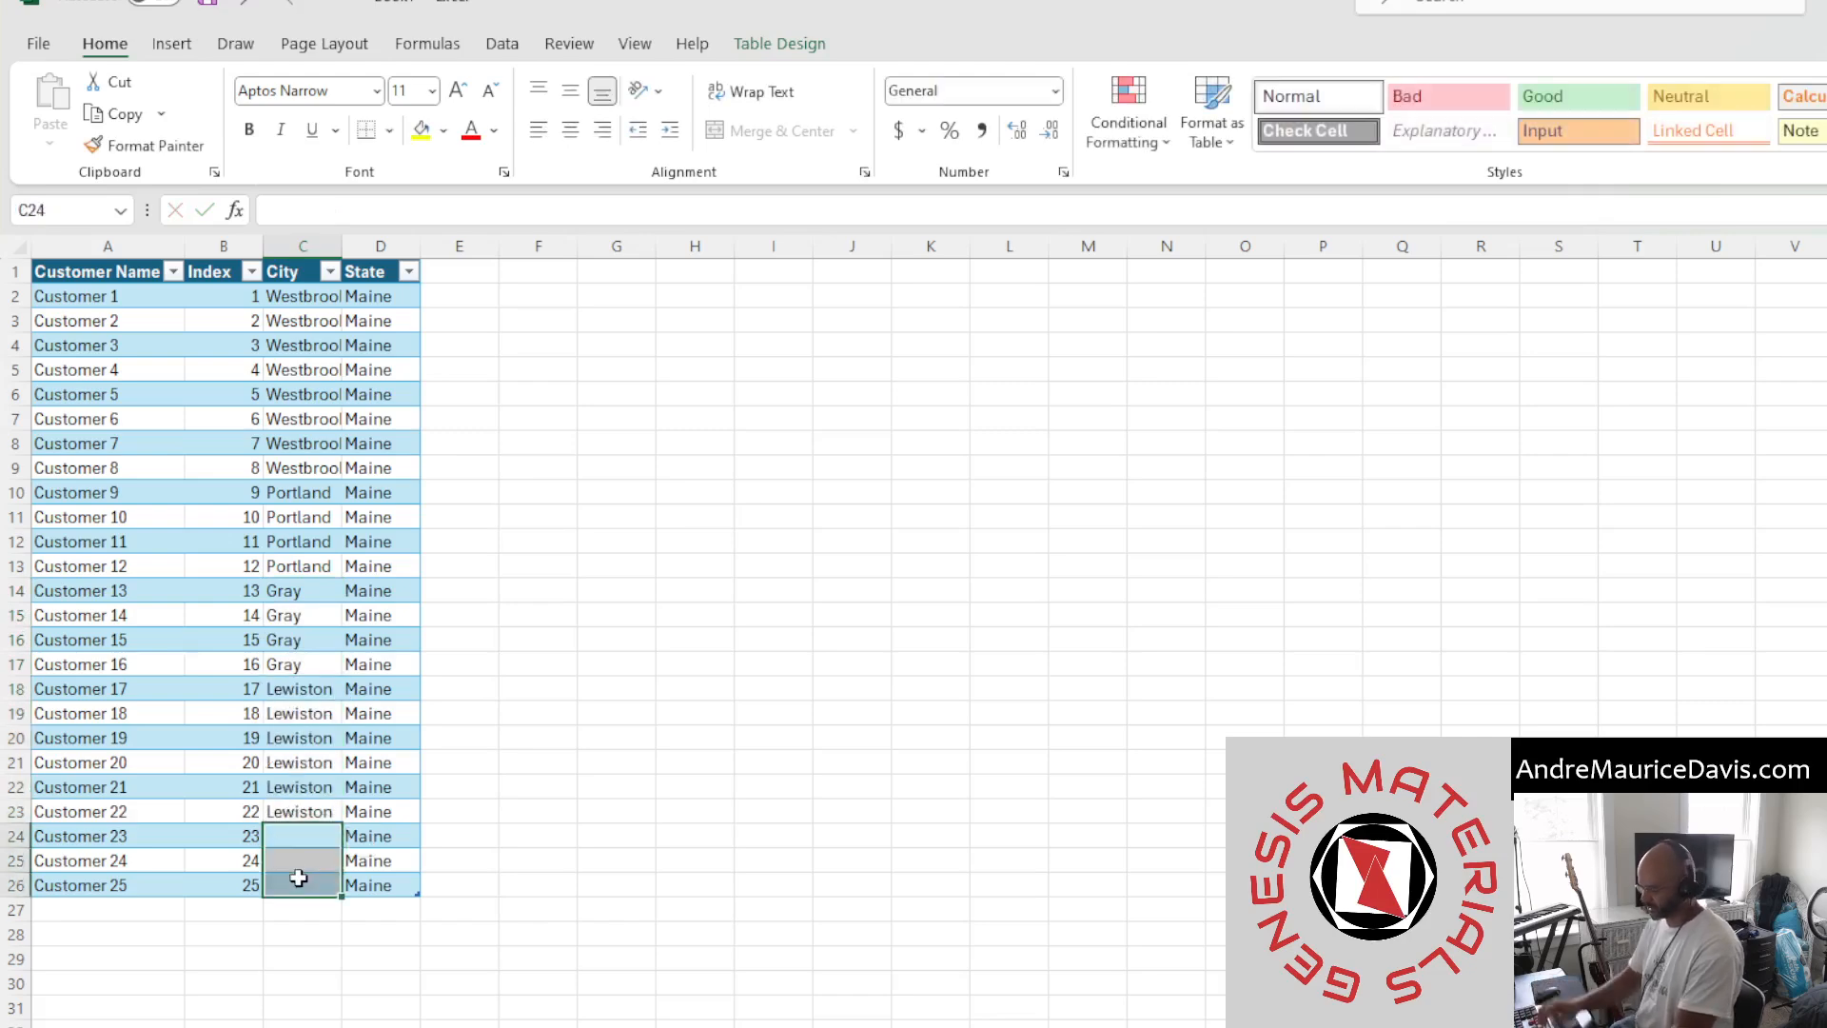
{"action": "type", "text": "Caribou"}
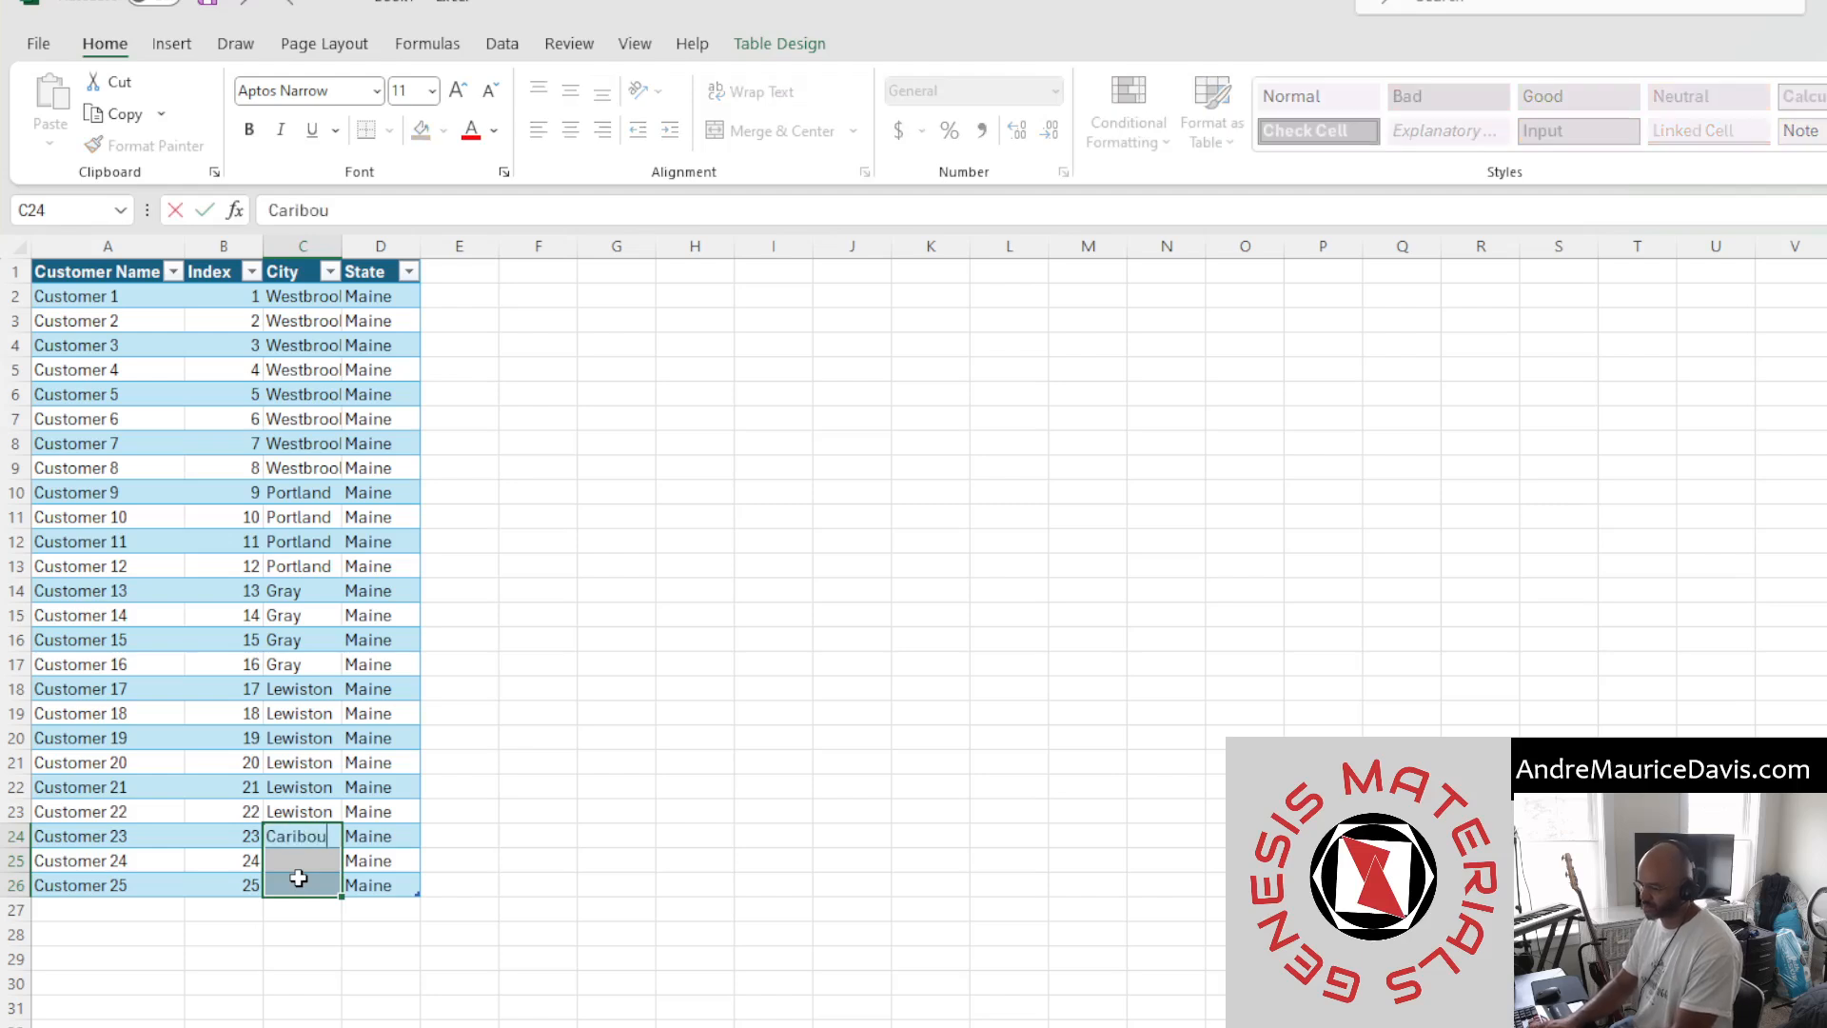
{"action": "key", "text": "ctrl+Return"}
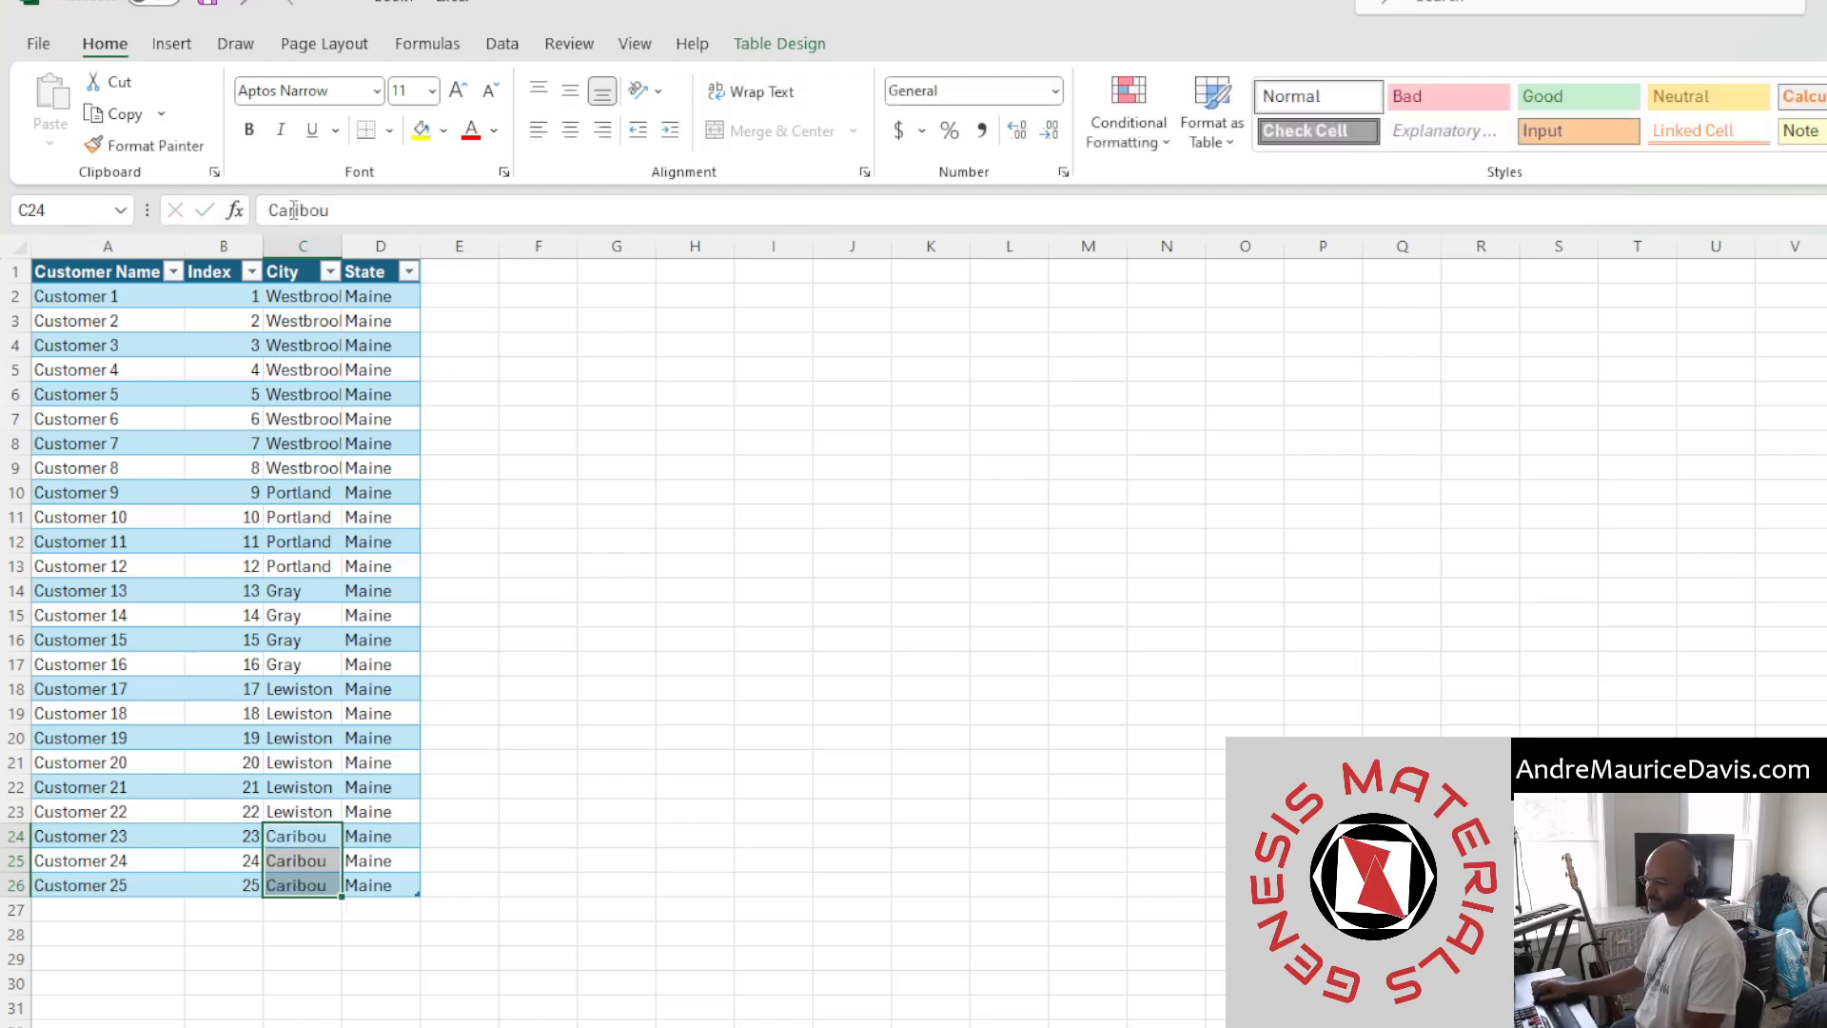
Autofit the customer table's City and State columns and go to cell F2 on the sales data sheet
{"action": "left_click_drag", "start_coordinate": [312, 241], "coordinate": [381, 244]}
{"action": "double_click", "coordinate": [342, 246]}
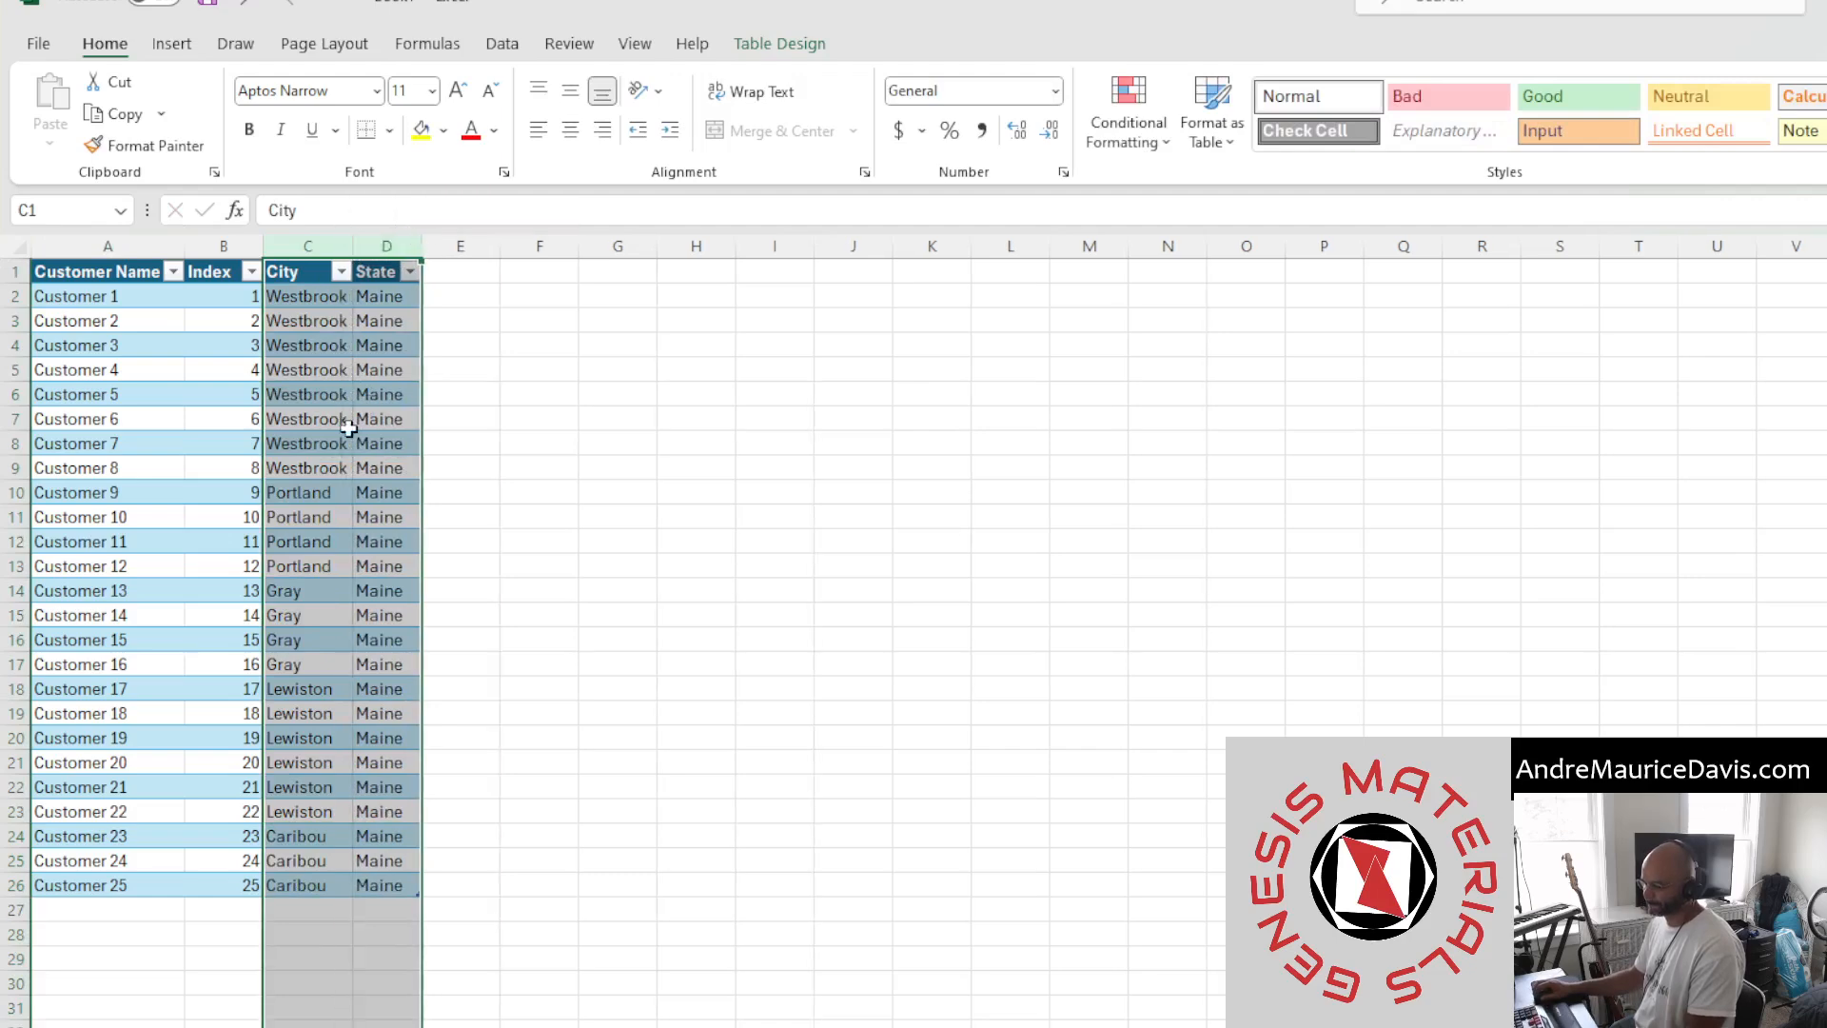
{"action": "left_click", "coordinate": [344, 440]}
{"action": "key", "text": "ctrl+Page_Down"}
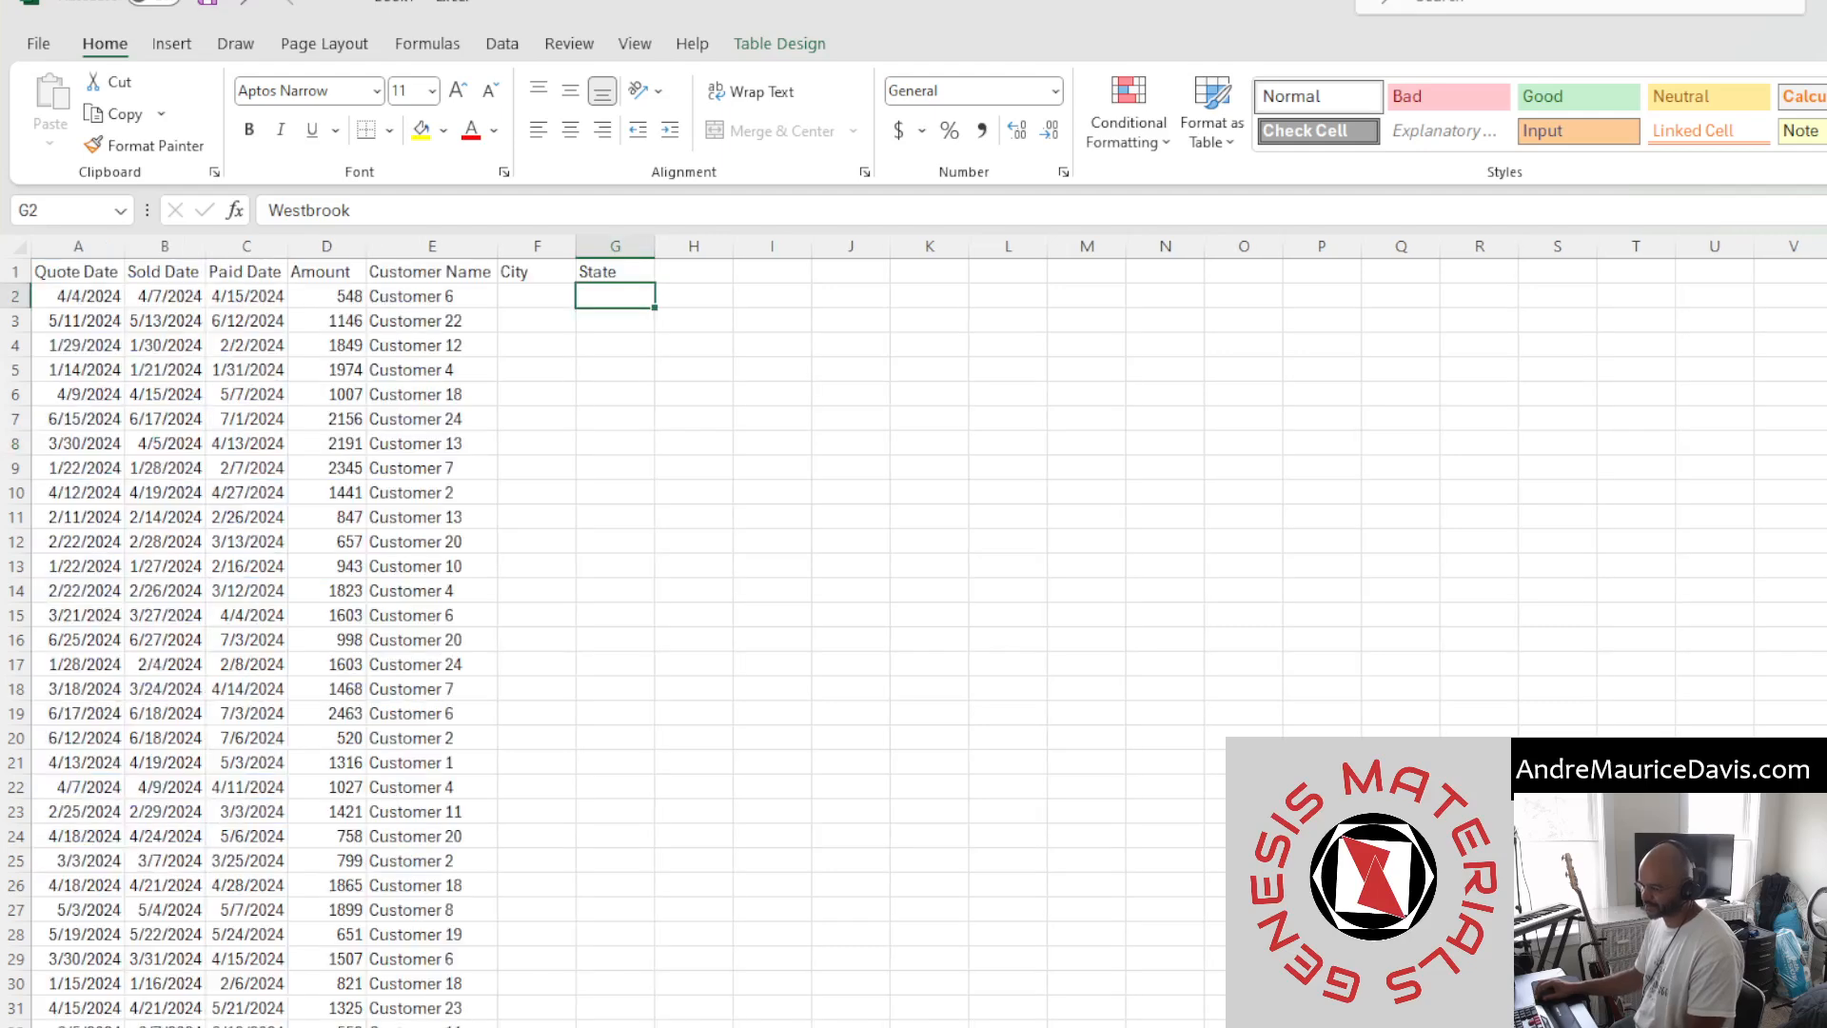
{"action": "left_click", "coordinate": [547, 288]}
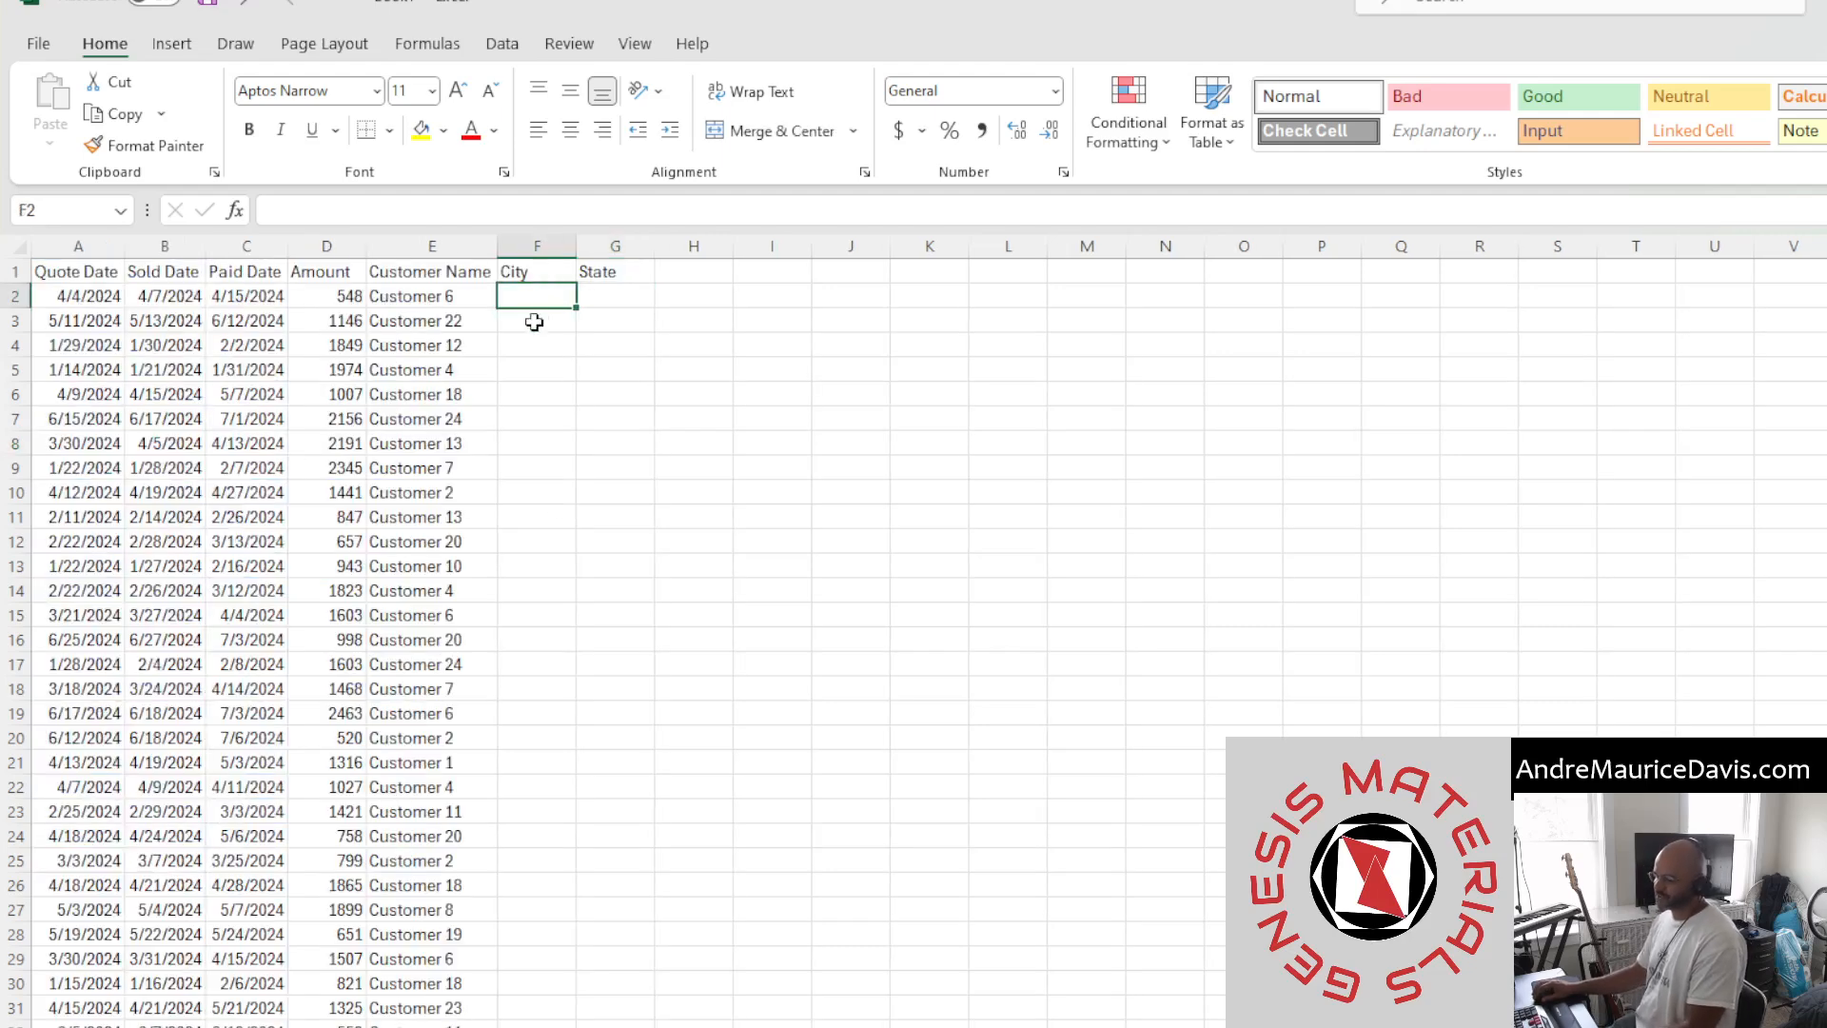
{"action": "type", "text": "="}
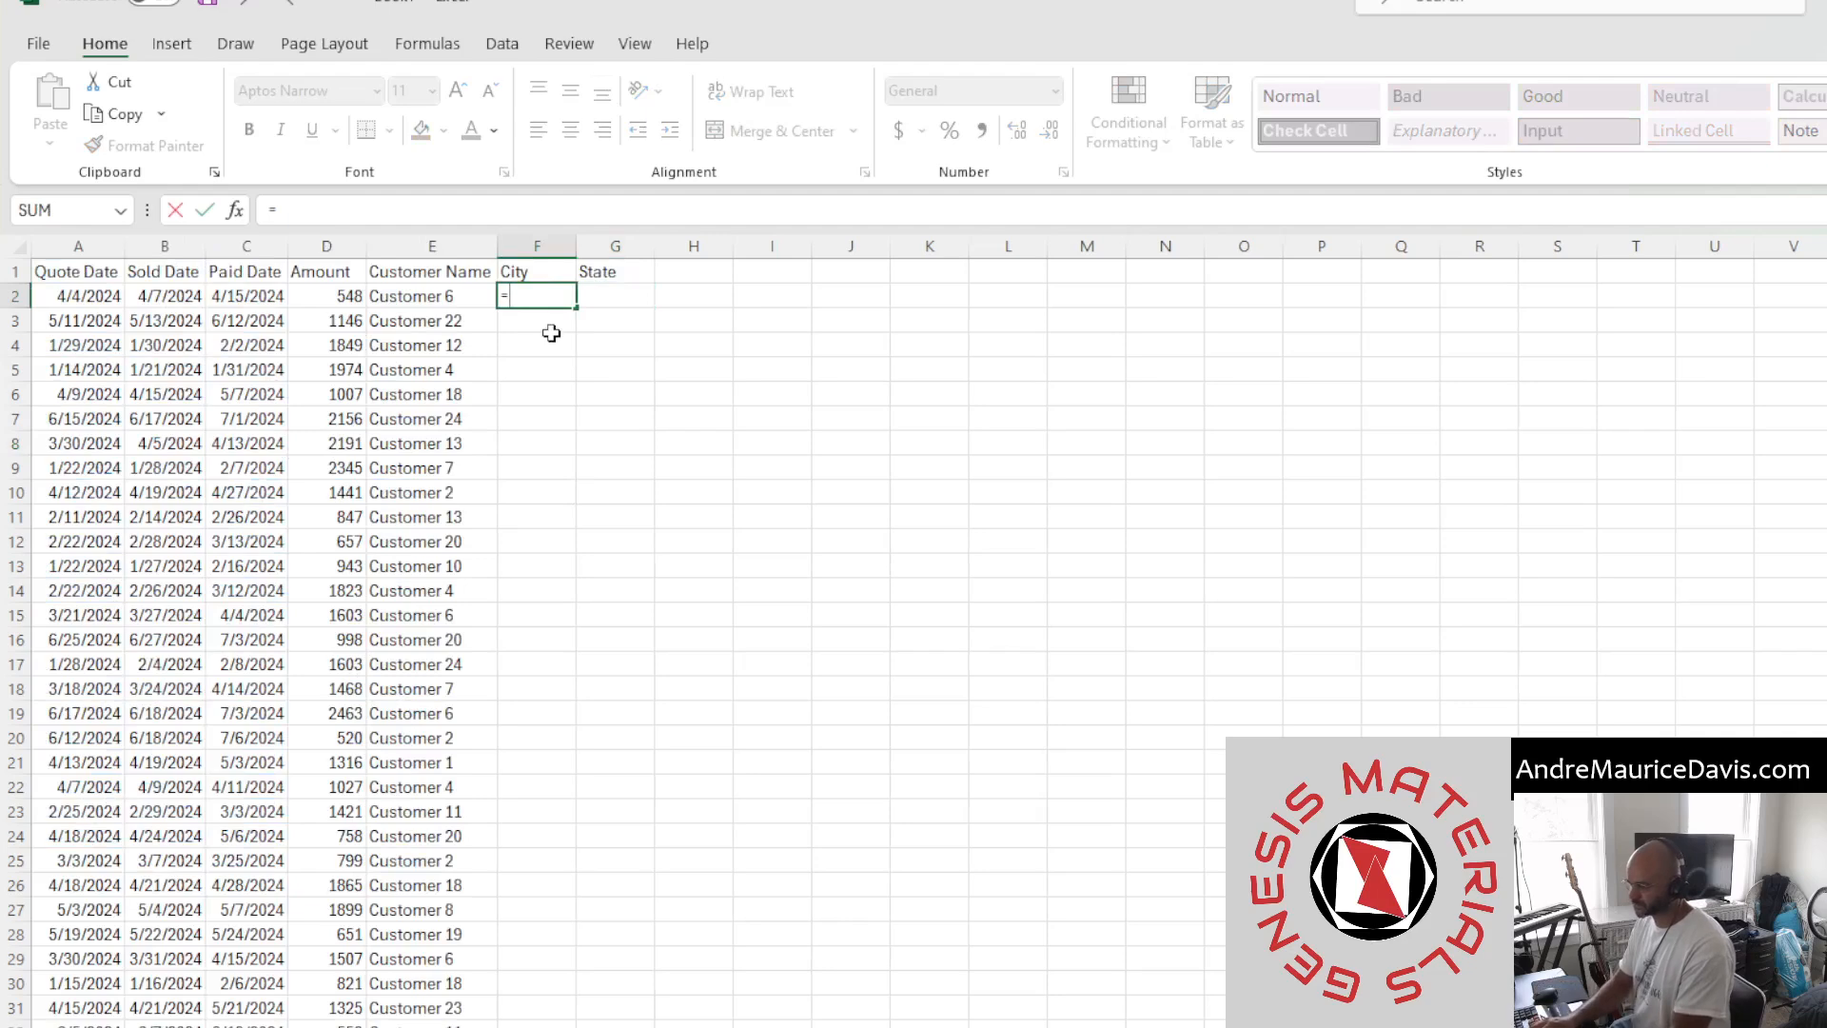
{"action": "type", "text": "xloo"}
{"action": "key", "text": "Tab"}
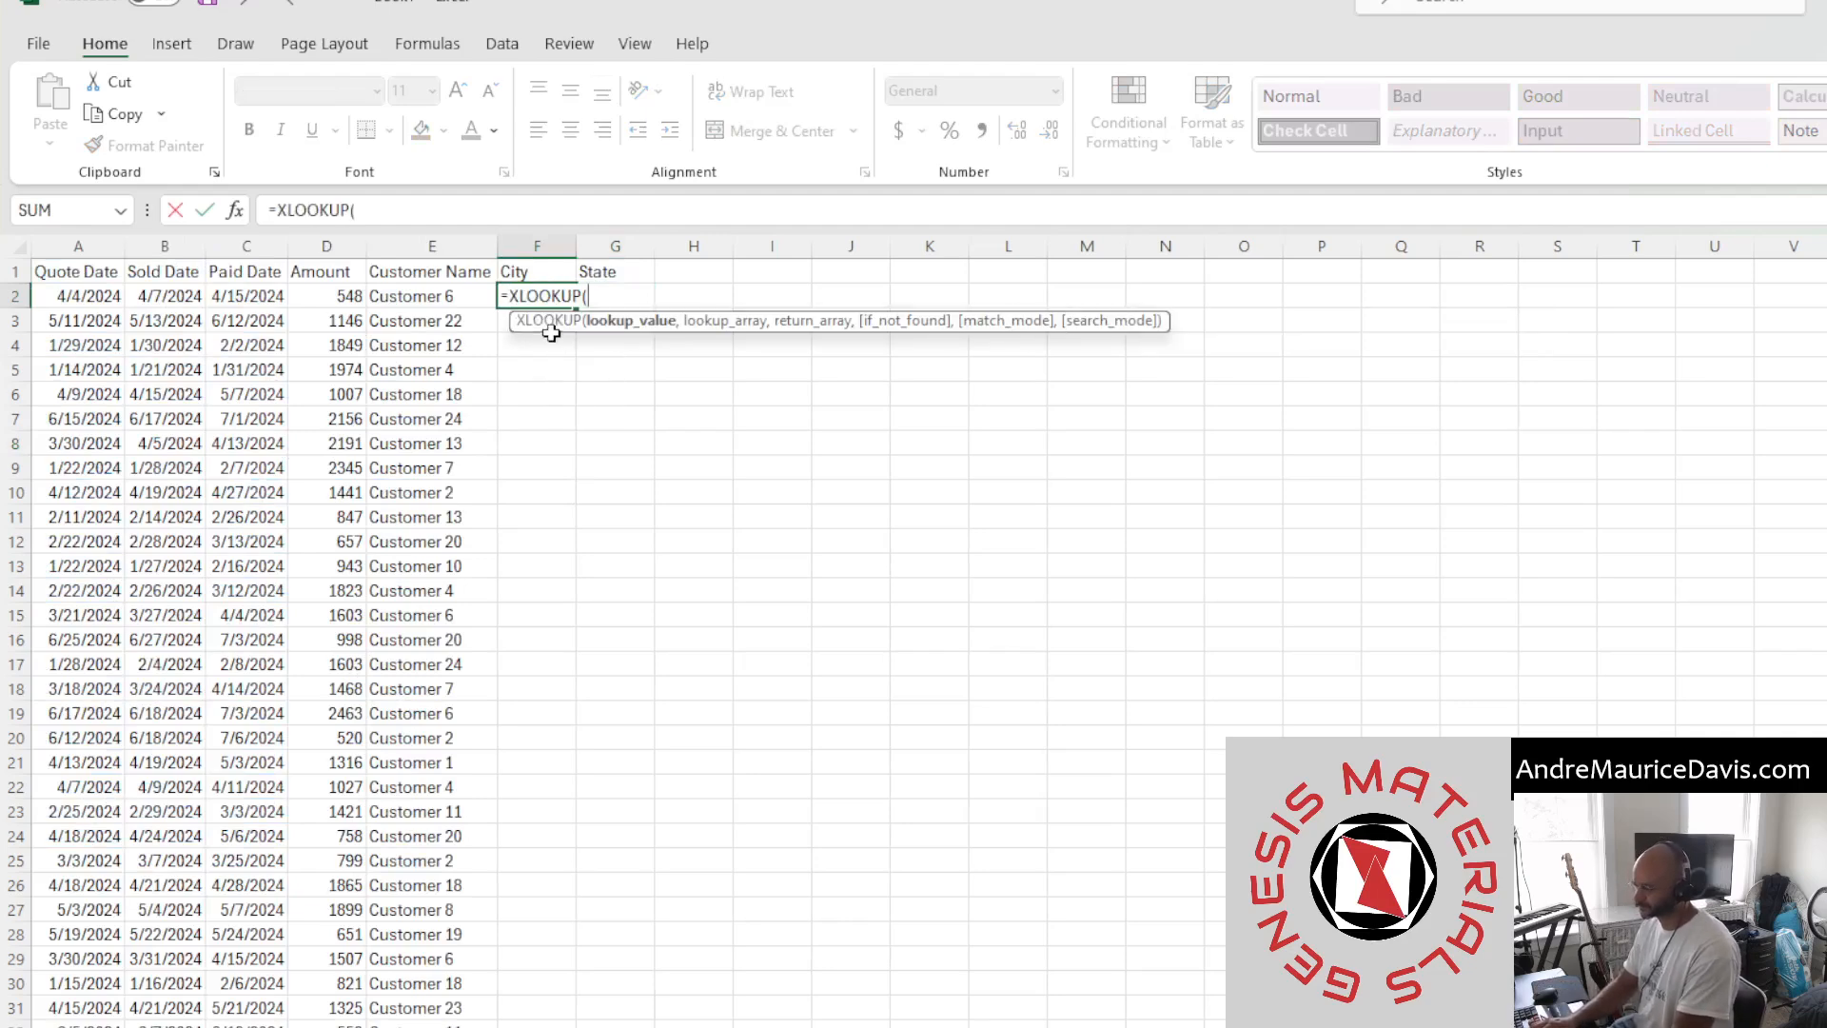
{"action": "type", "text": "rand"}
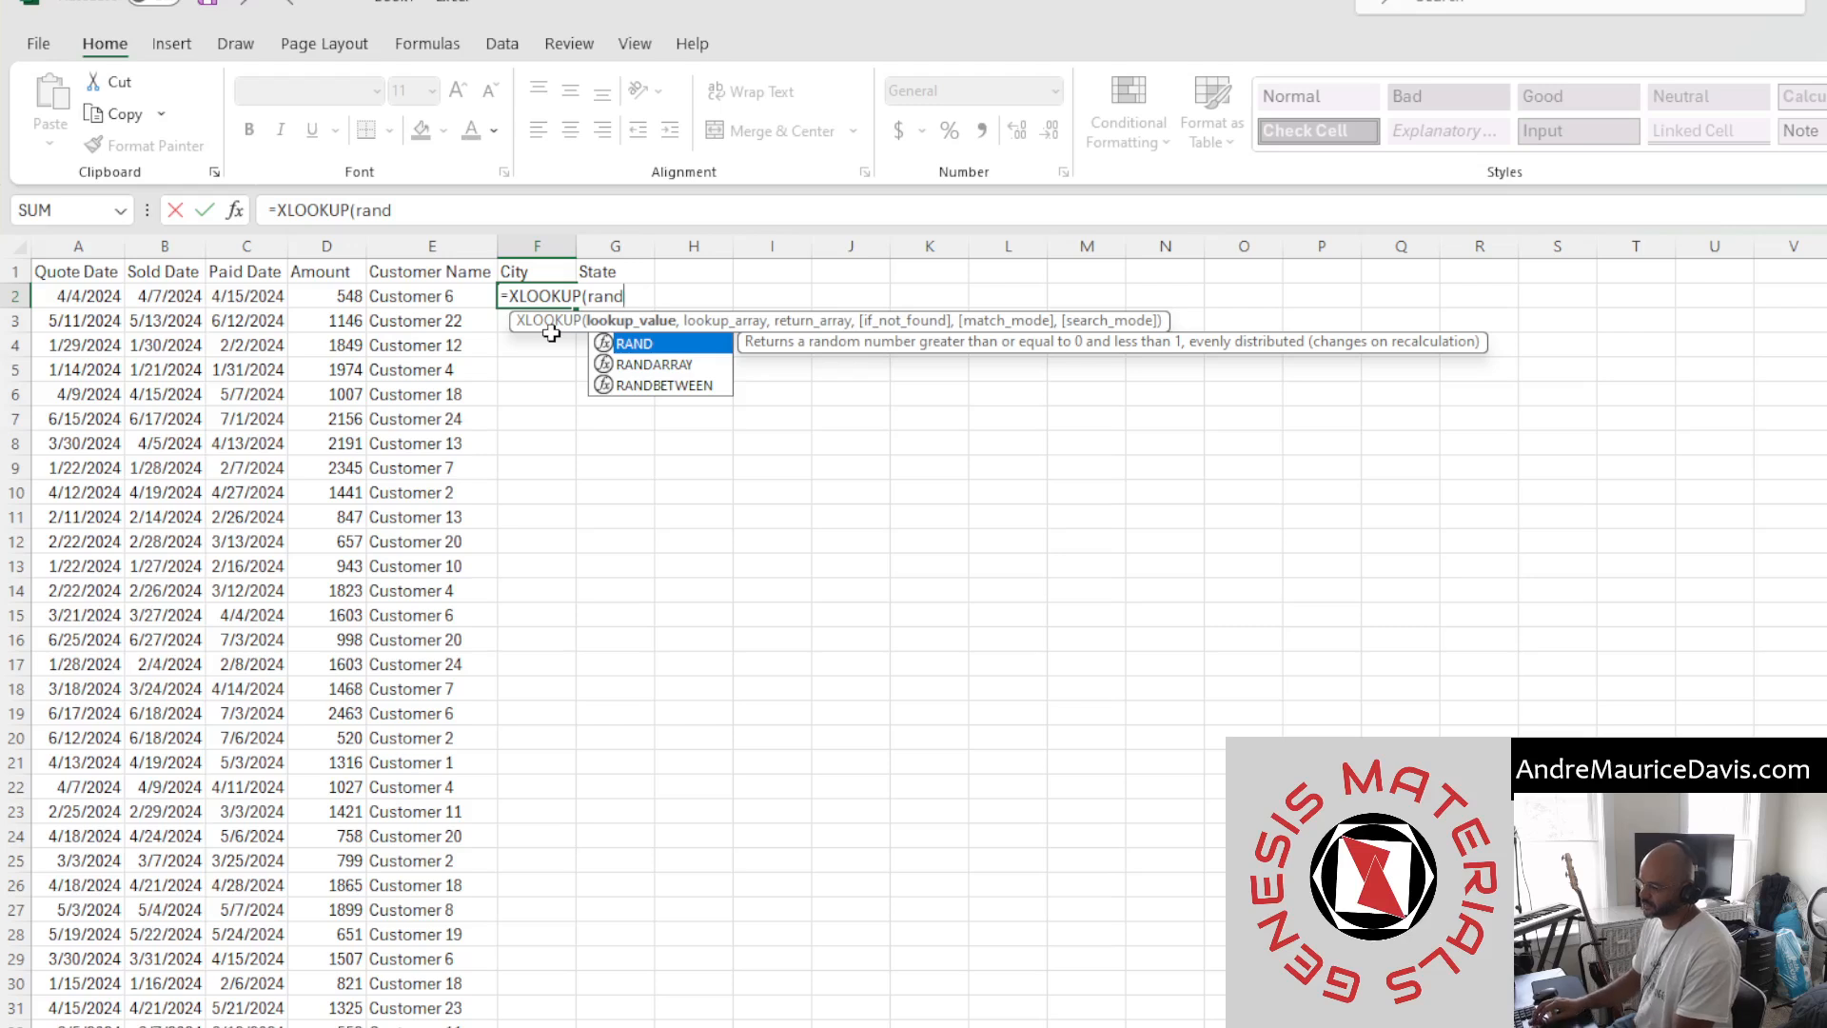
{"action": "key", "text": "Down"}
{"action": "key", "text": "Down"}
{"action": "key", "text": "Tab"}
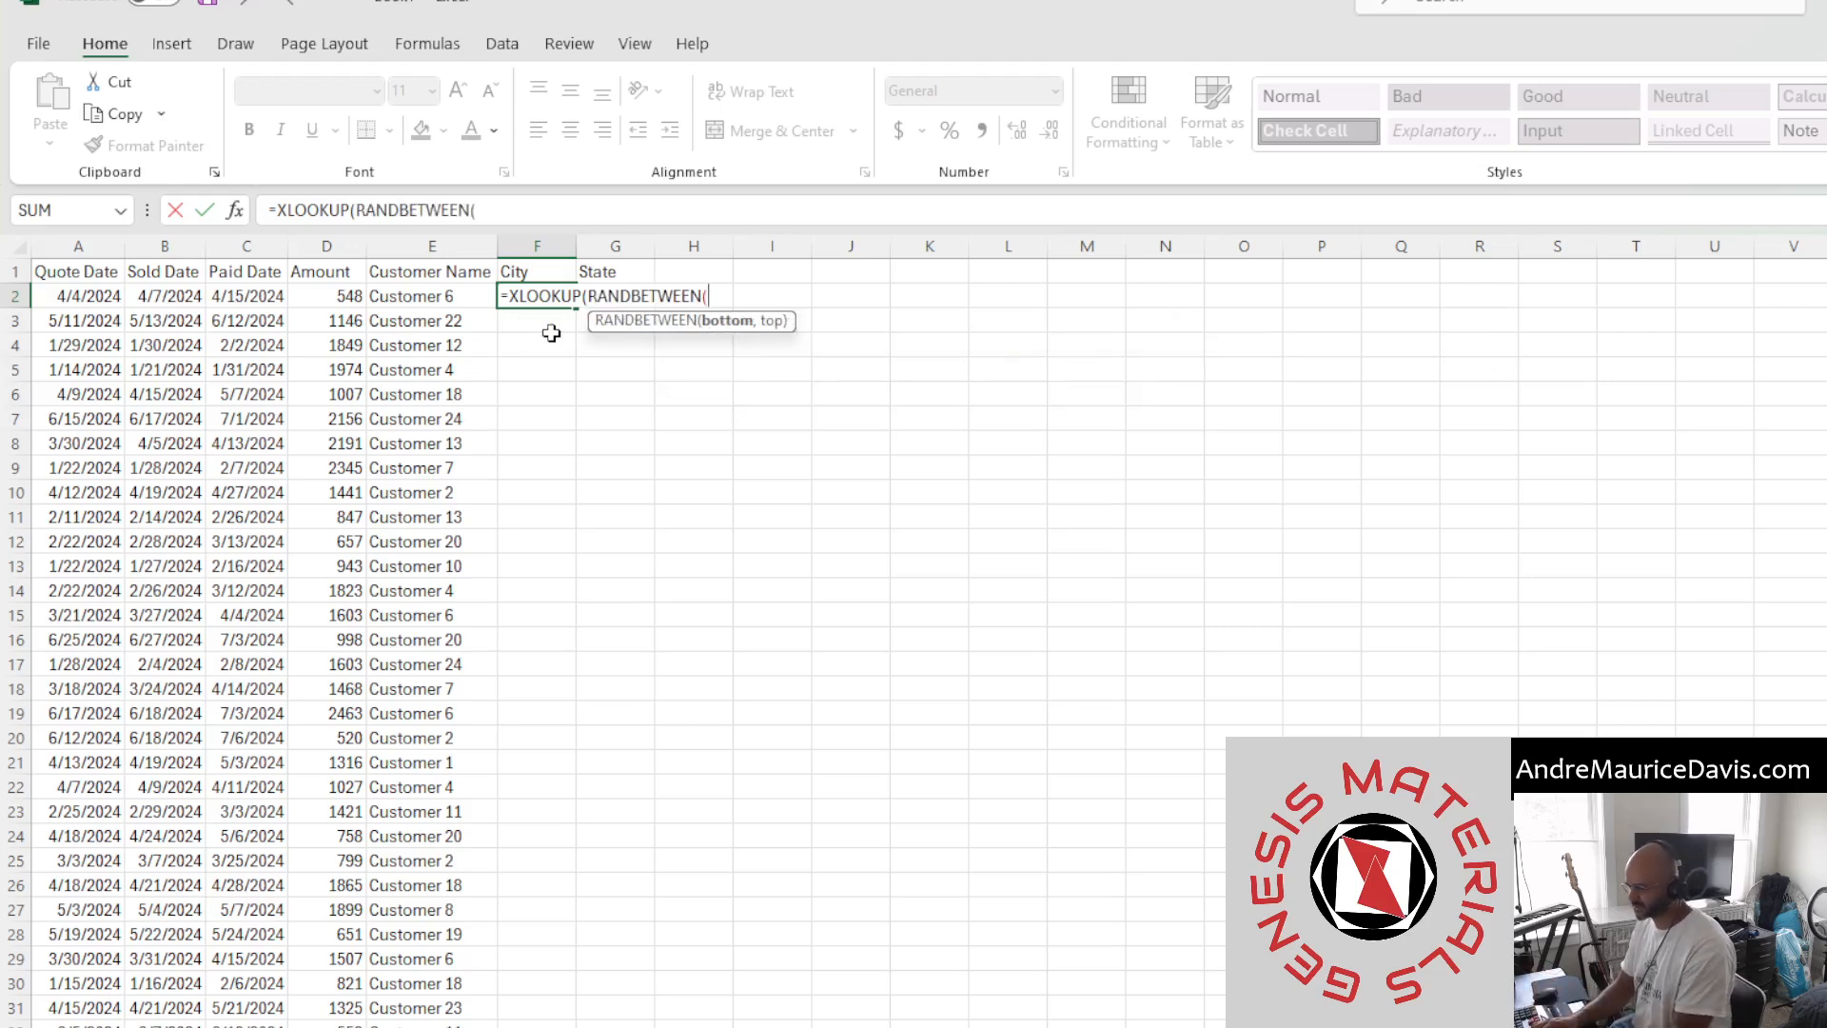
{"action": "key", "text": "Escape"}
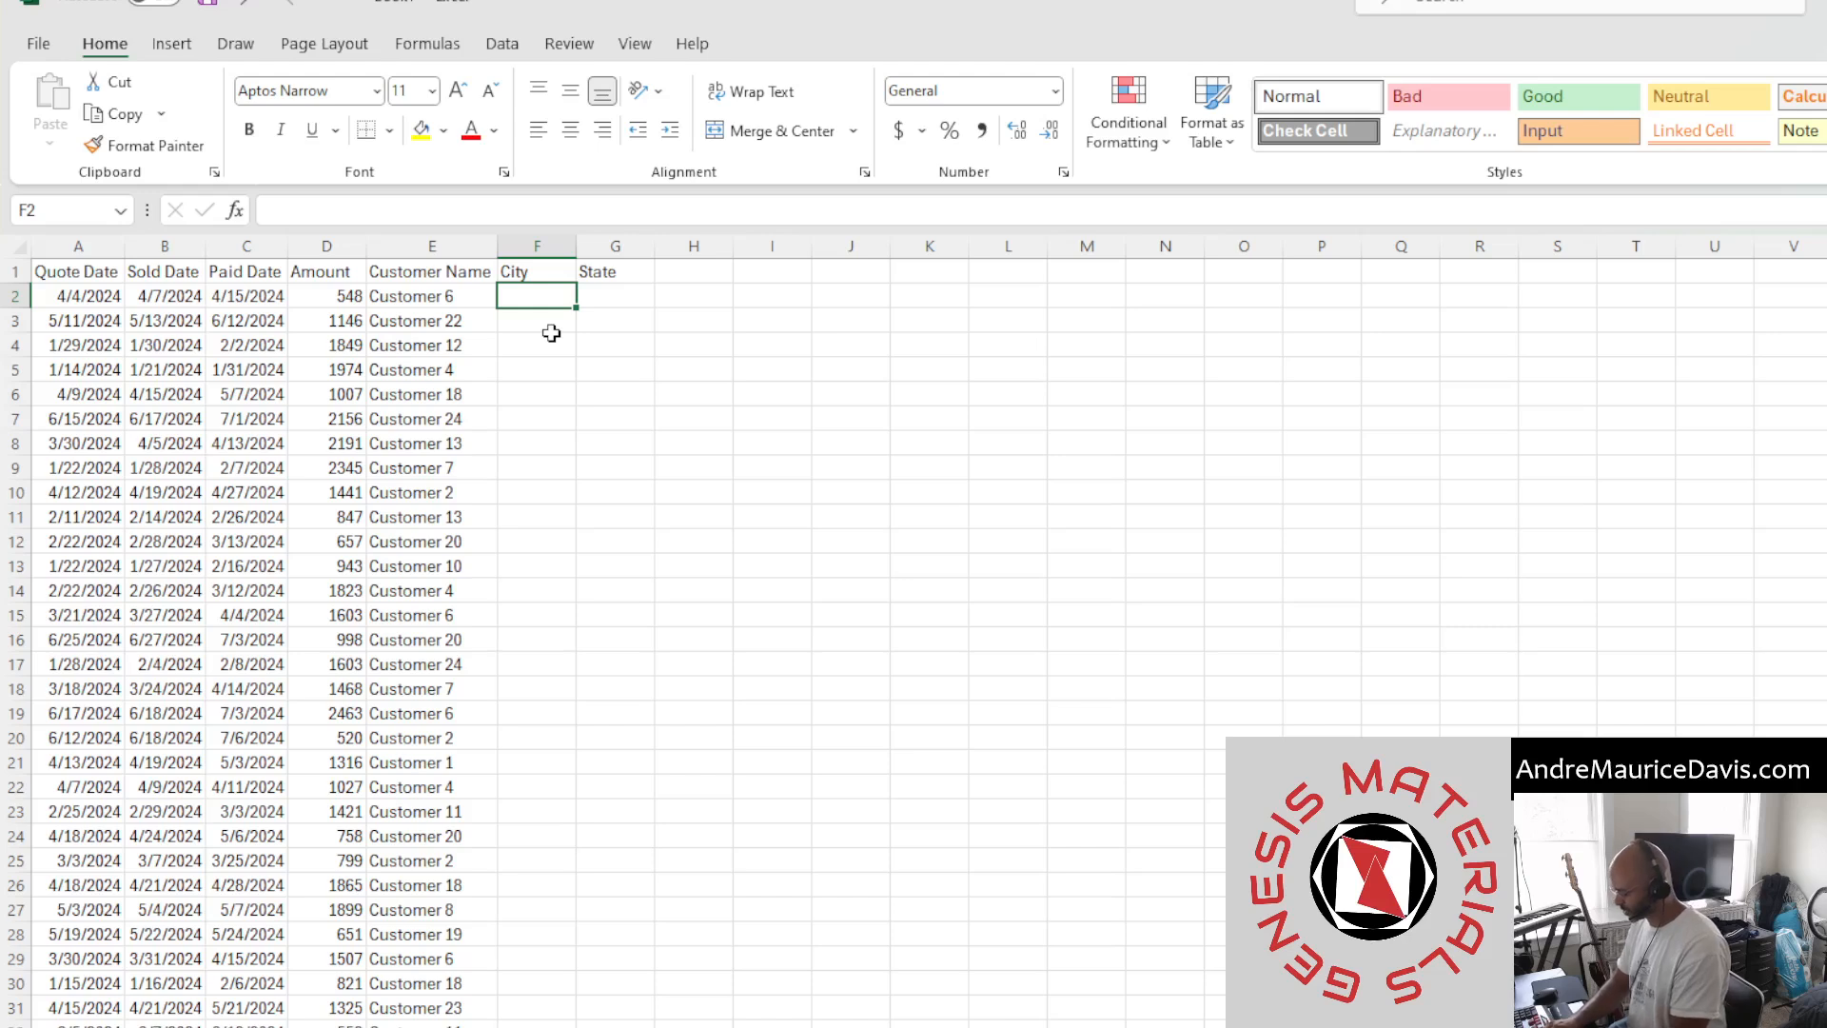
Start an XLOOKUP formula in F2 under the City header
{"action": "type", "text": "=xl"}
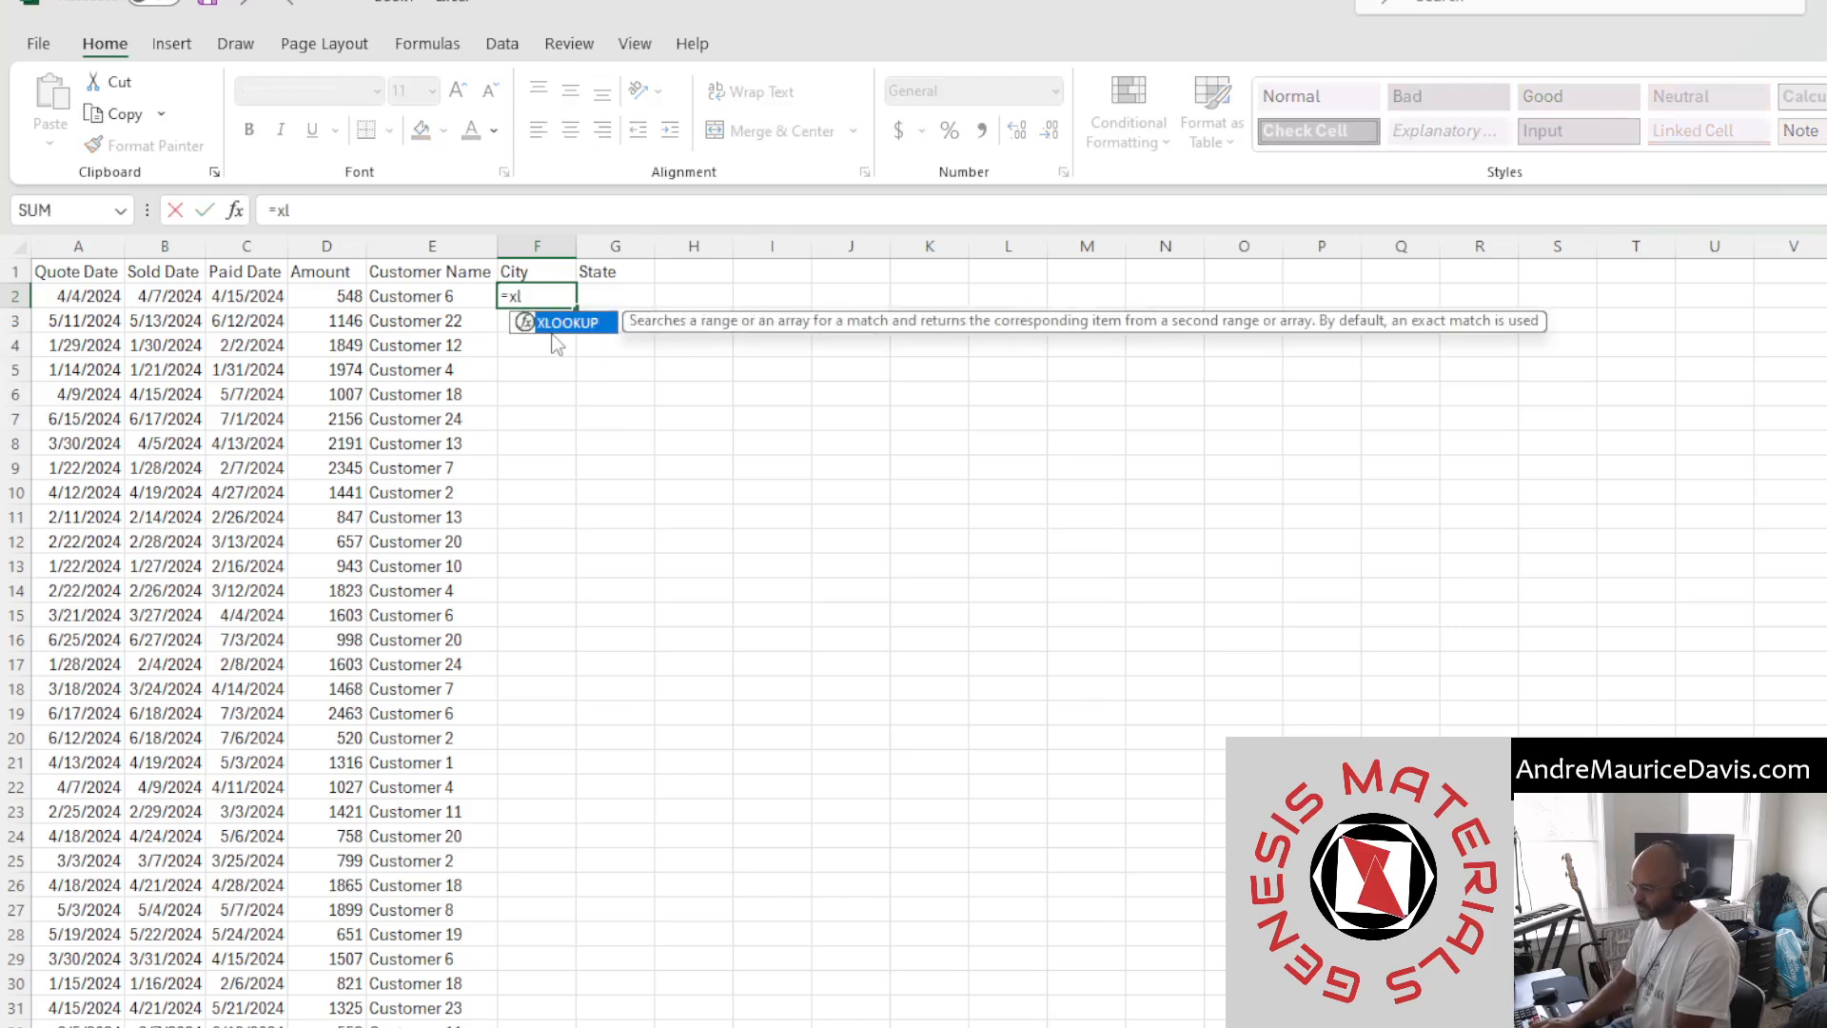
{"action": "key", "text": "Tab"}
{"action": "type", "text": "ran"}
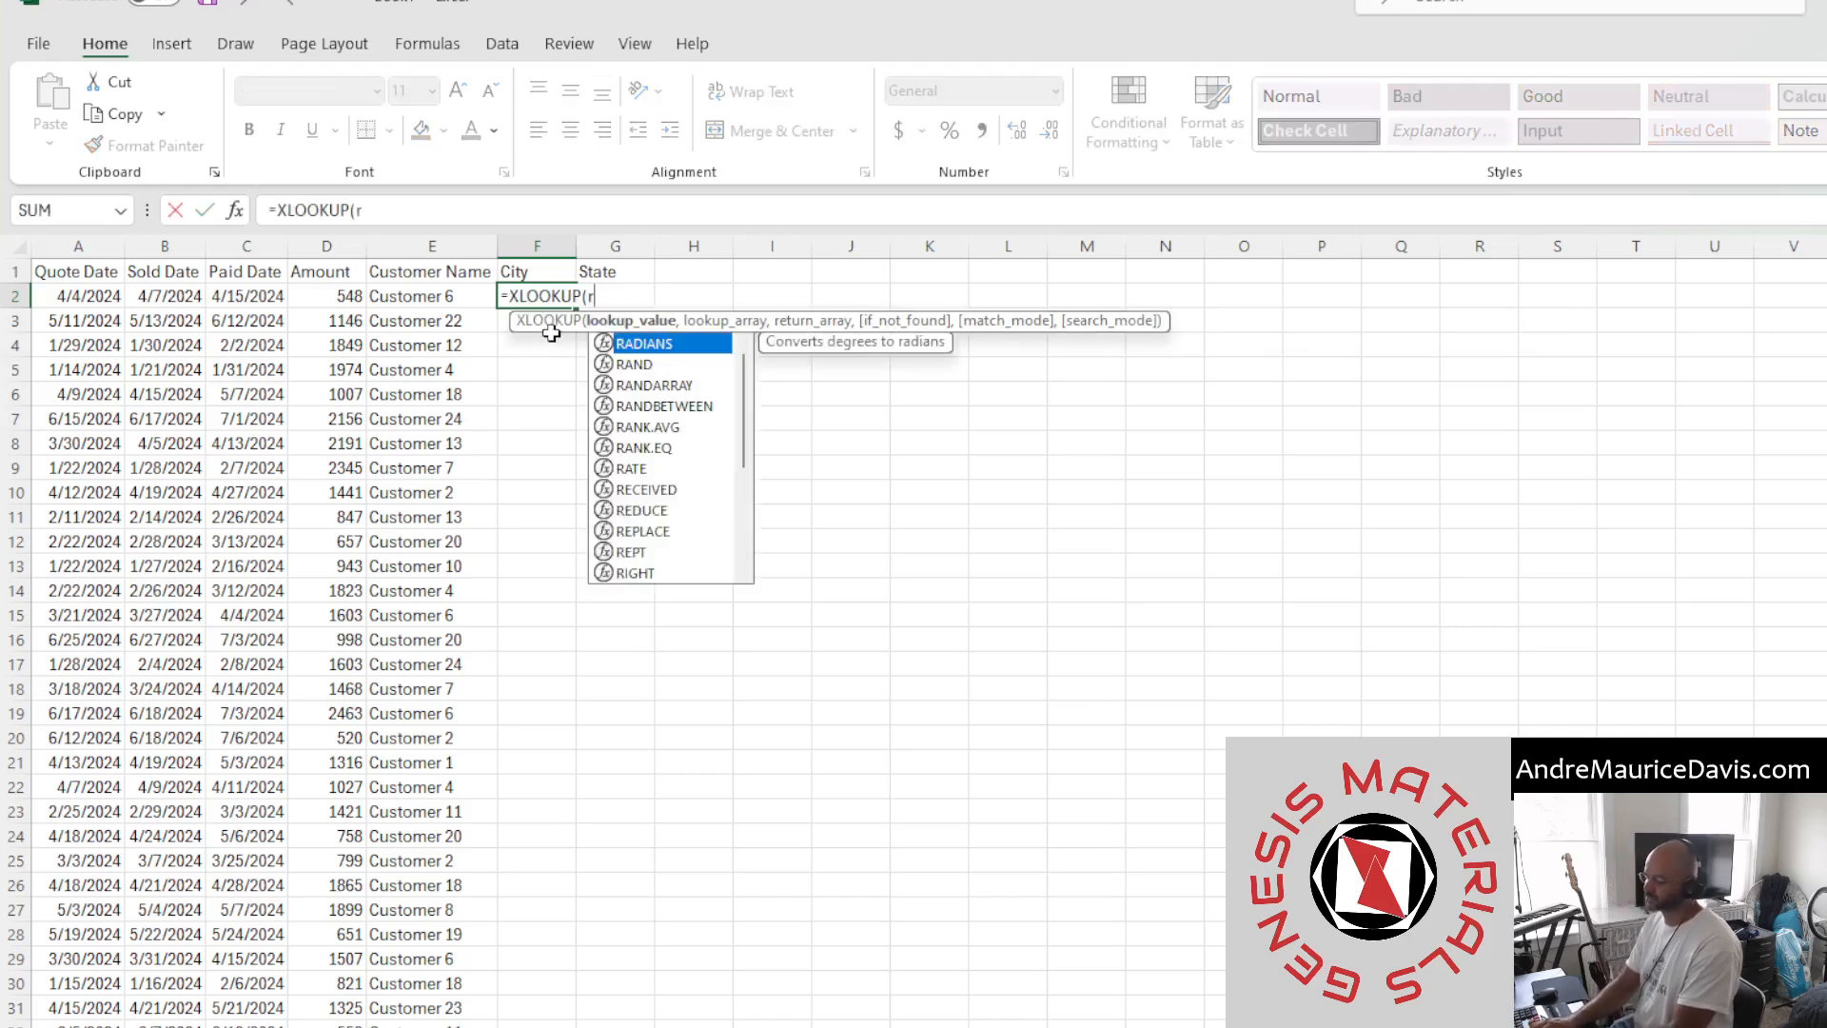
{"action": "key", "text": "Down"}
{"action": "key", "text": "Down"}
{"action": "key", "text": "Tab"}
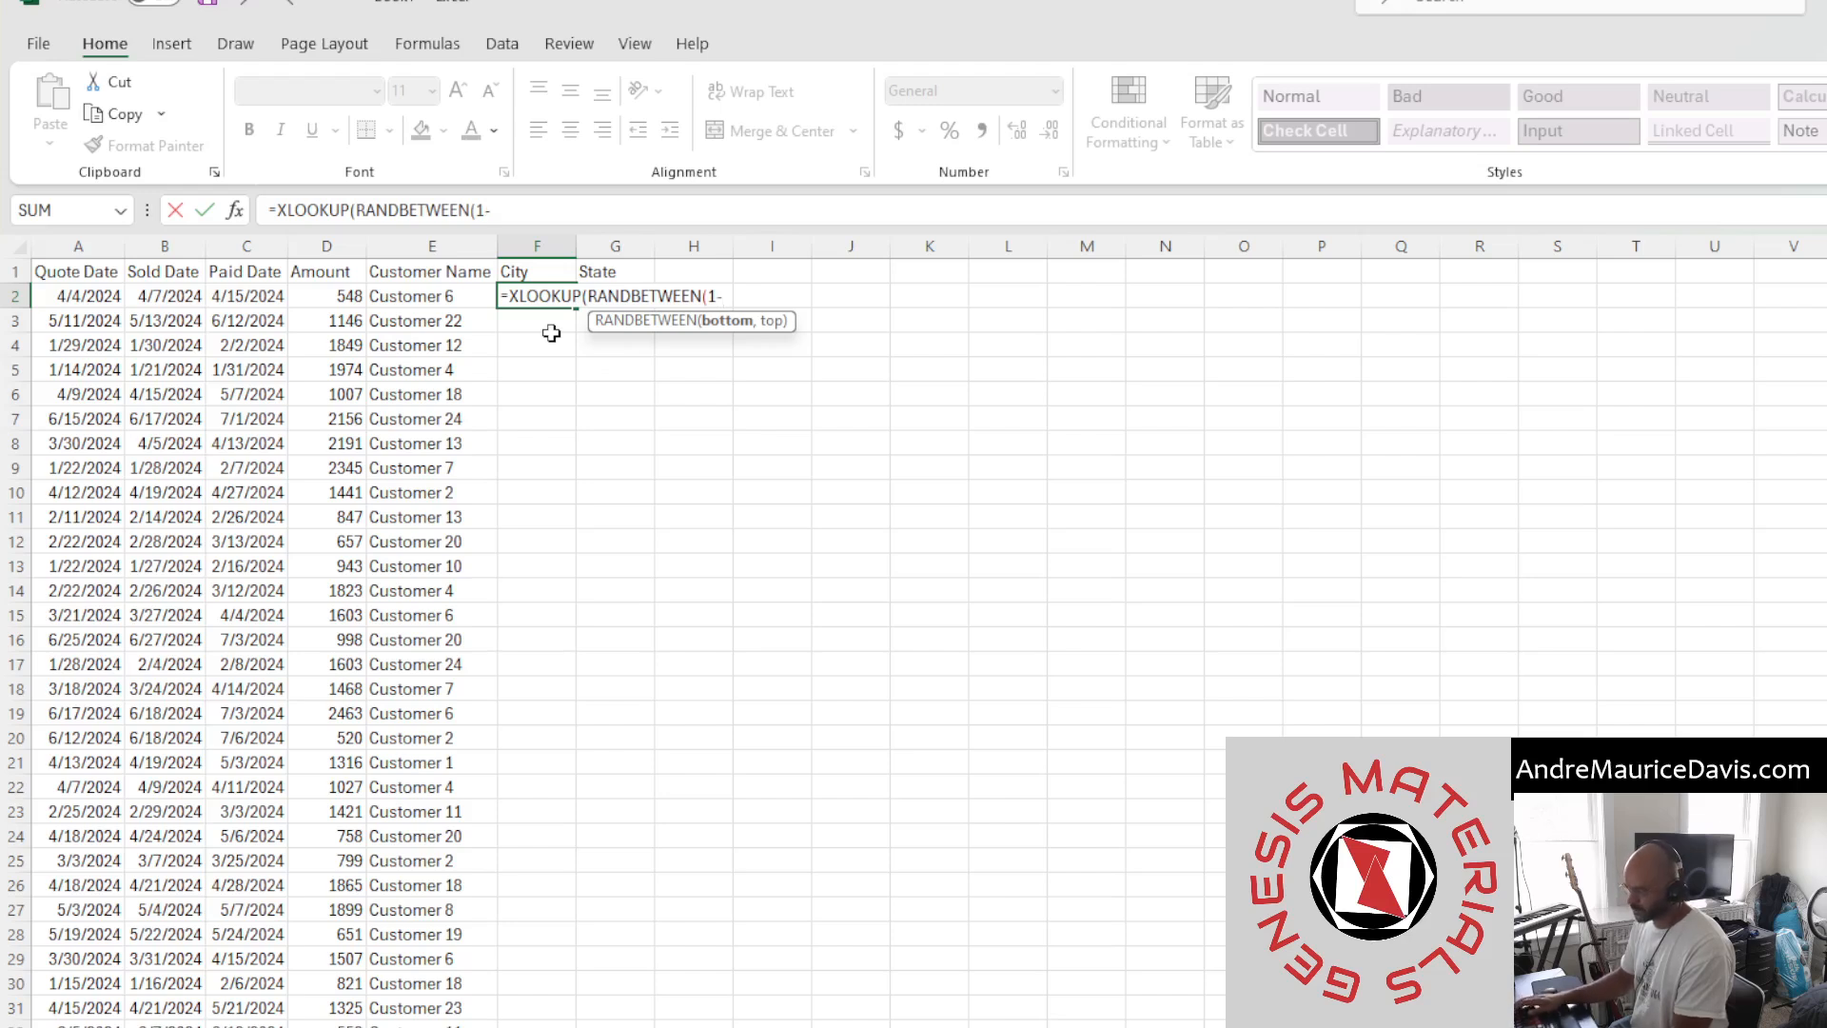
{"action": "key", "text": "BackSpace"}
{"action": "key", "text": "BackSpace"}
{"action": "key", "text": "BackSpace"}
{"action": "key", "text": "BackSpace"}
{"action": "key", "text": "BackSpace"}
{"action": "key", "text": "BackSpace"}
{"action": "key", "text": "BackSpace"}
{"action": "key", "text": "BackSpace"}
{"action": "key", "text": "BackSpace"}
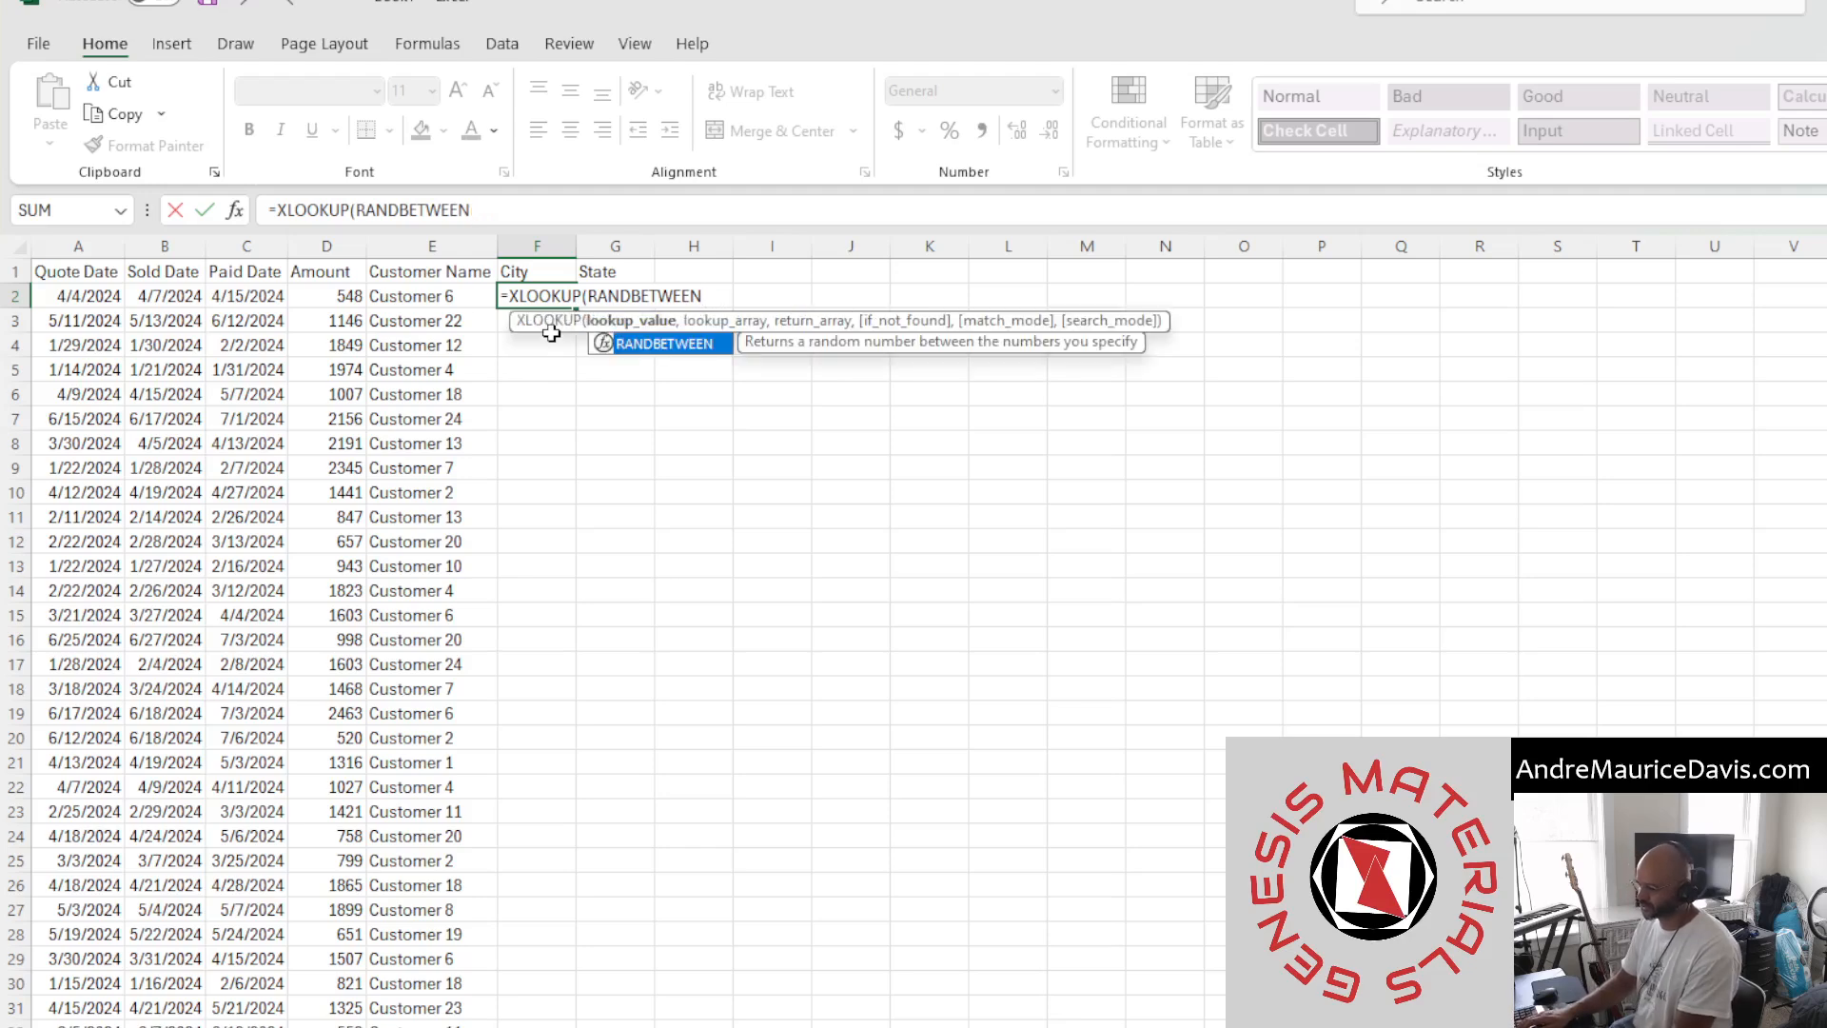
{"action": "key", "text": "BackSpace"}
{"action": "key", "text": "BackSpace"}
{"action": "key", "text": "BackSpace"}
{"action": "key", "text": "BackSpace"}
{"action": "key", "text": "BackSpace"}
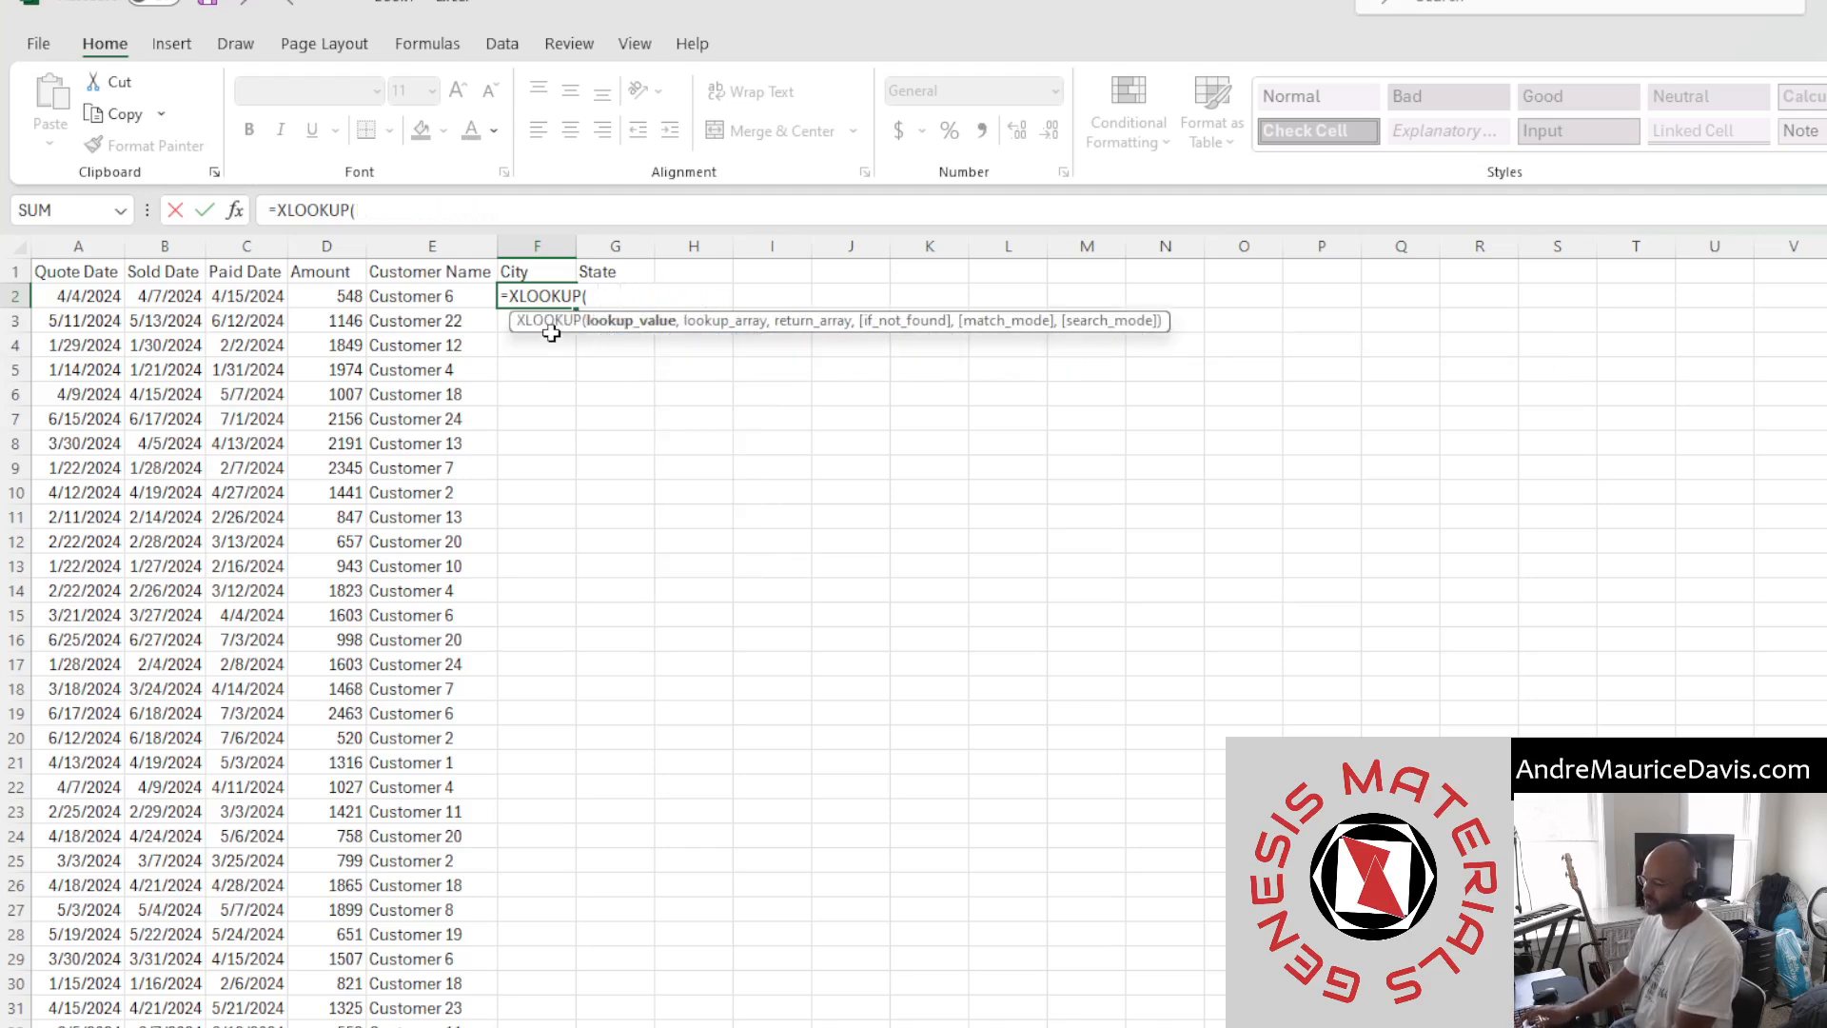
Complete the F2 XLOOKUP with lookup value E2, lookup array customer[Customer Name] and return array customer[City]
{"action": "left_click", "coordinate": [440, 301]}
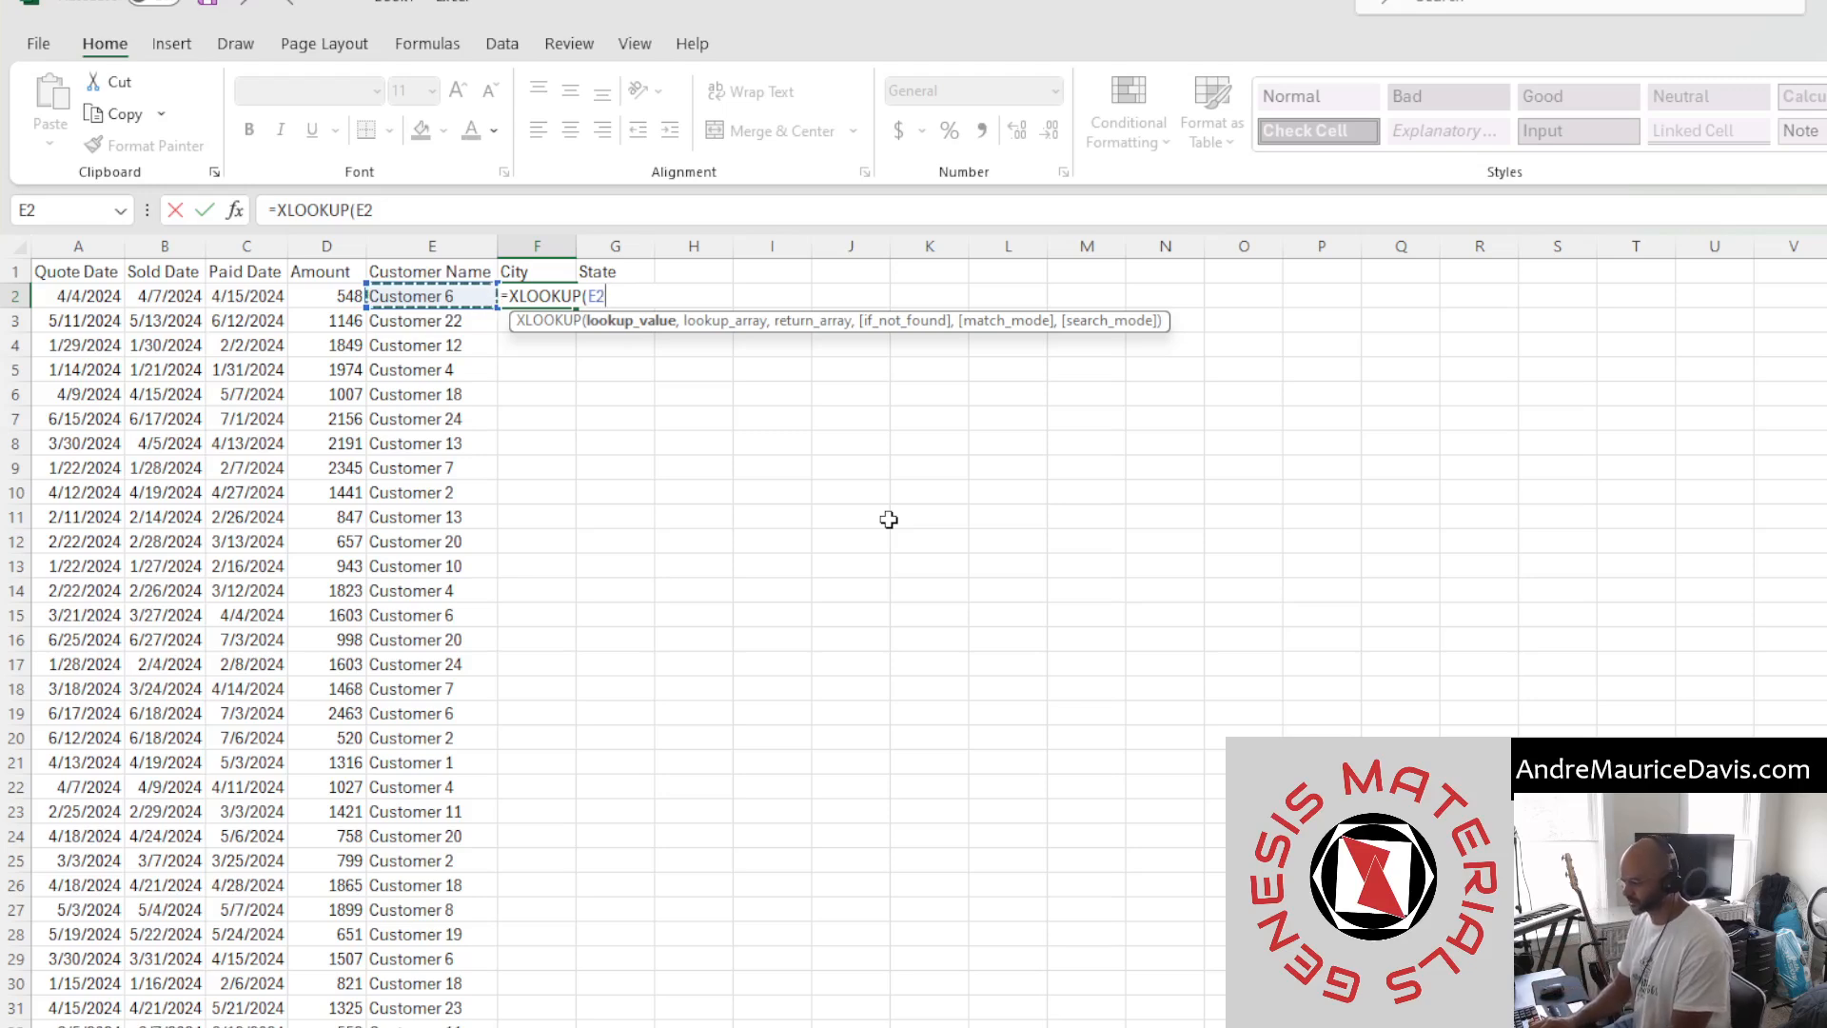
{"action": "type", "text": ","}
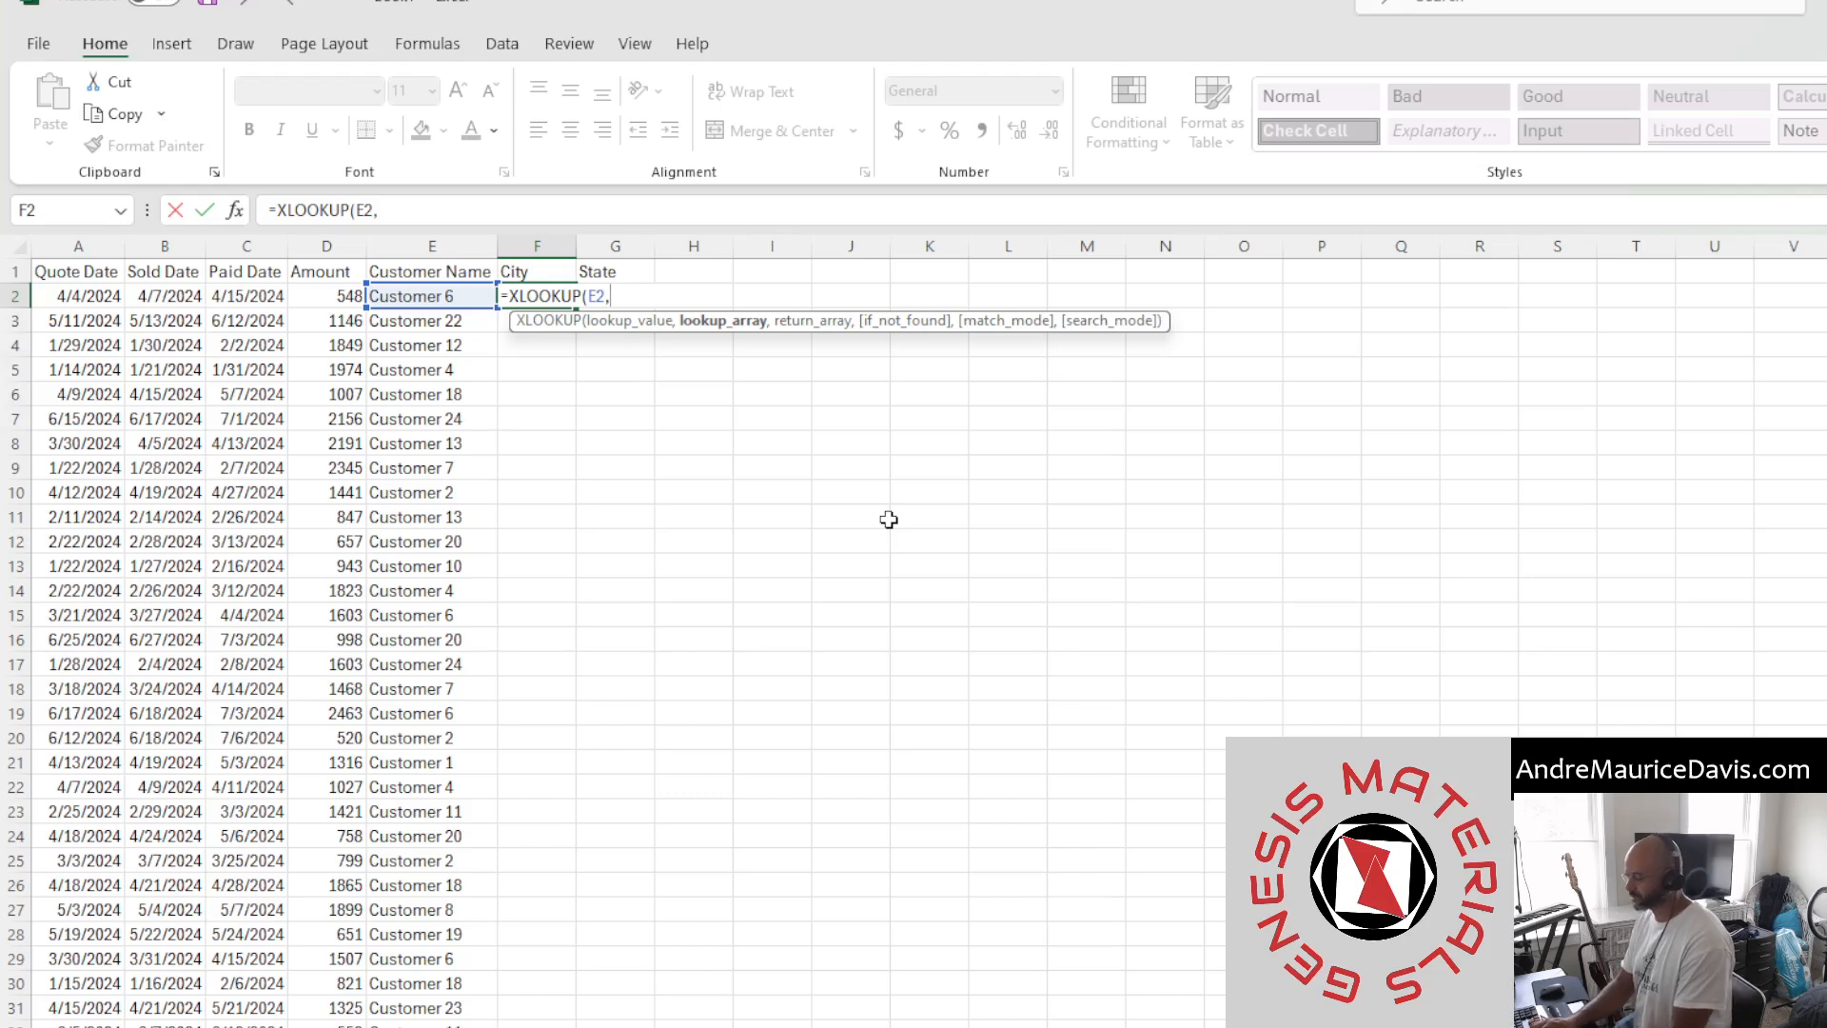
{"action": "type", "text": "cust"}
{"action": "key", "text": "Tab"}
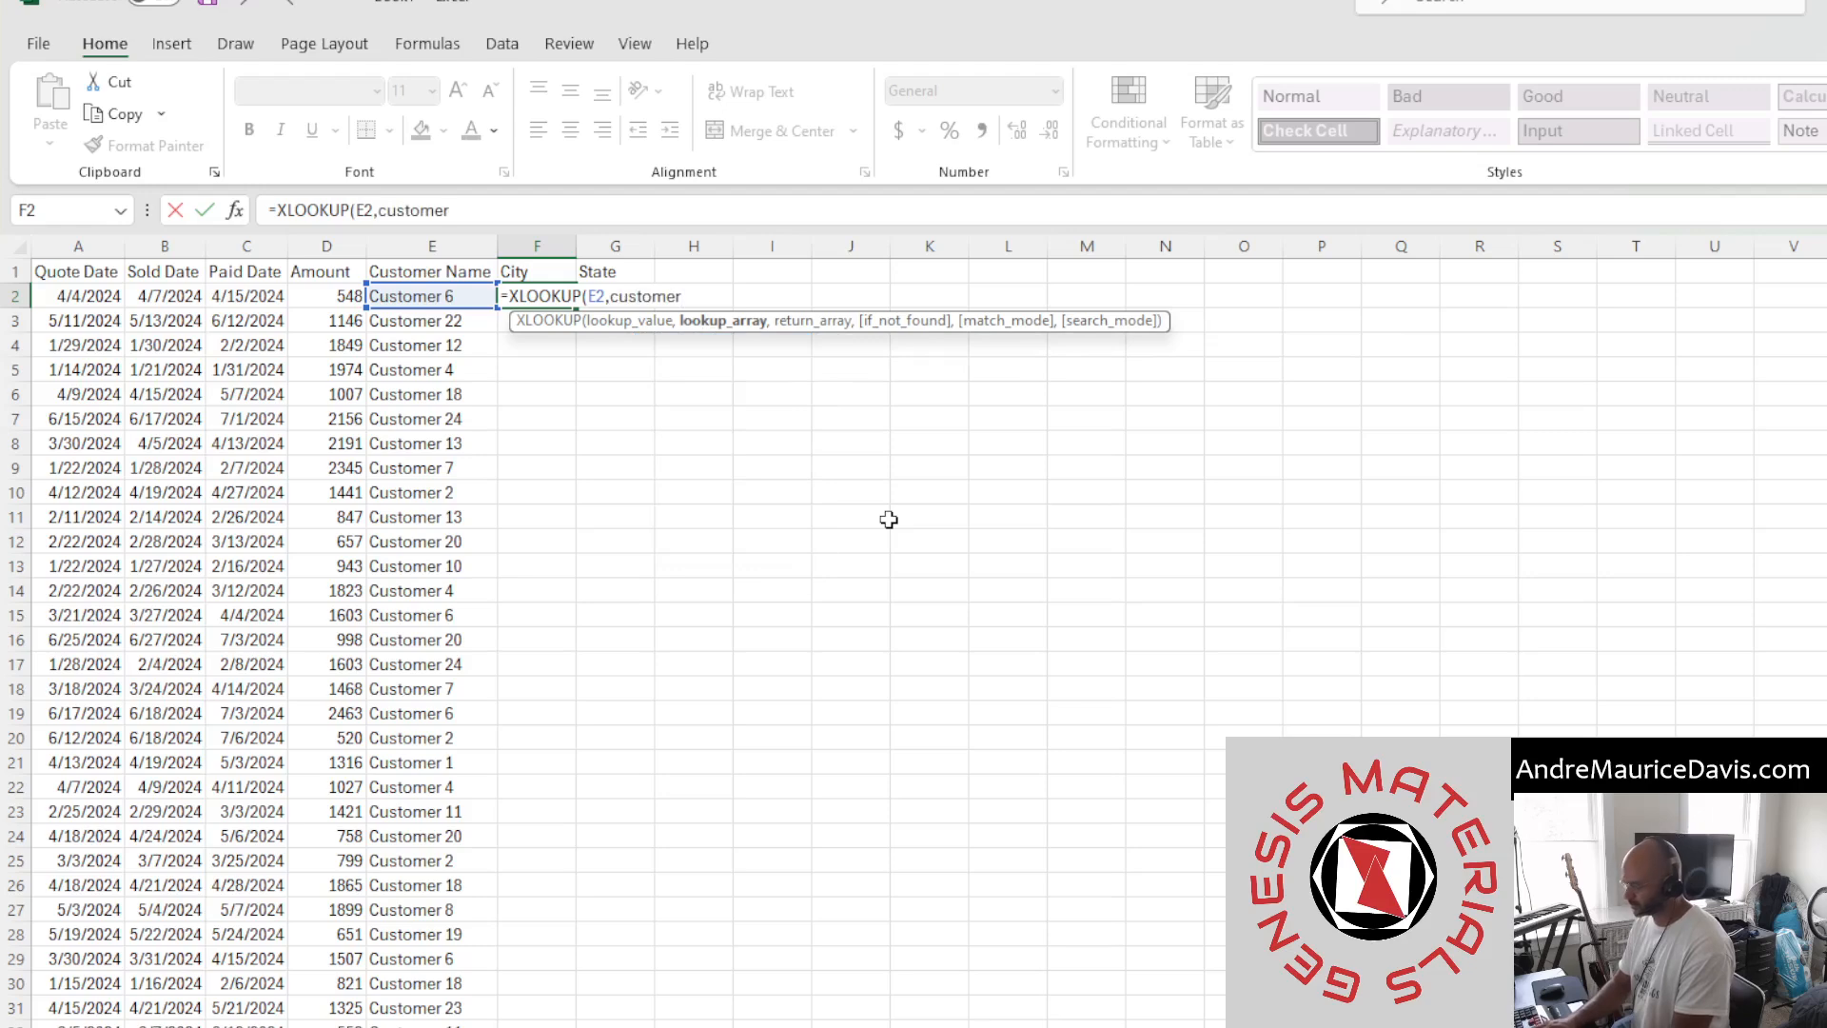
{"action": "type", "text": "["}
{"action": "key", "text": "Down"}
{"action": "key", "text": "Tab"}
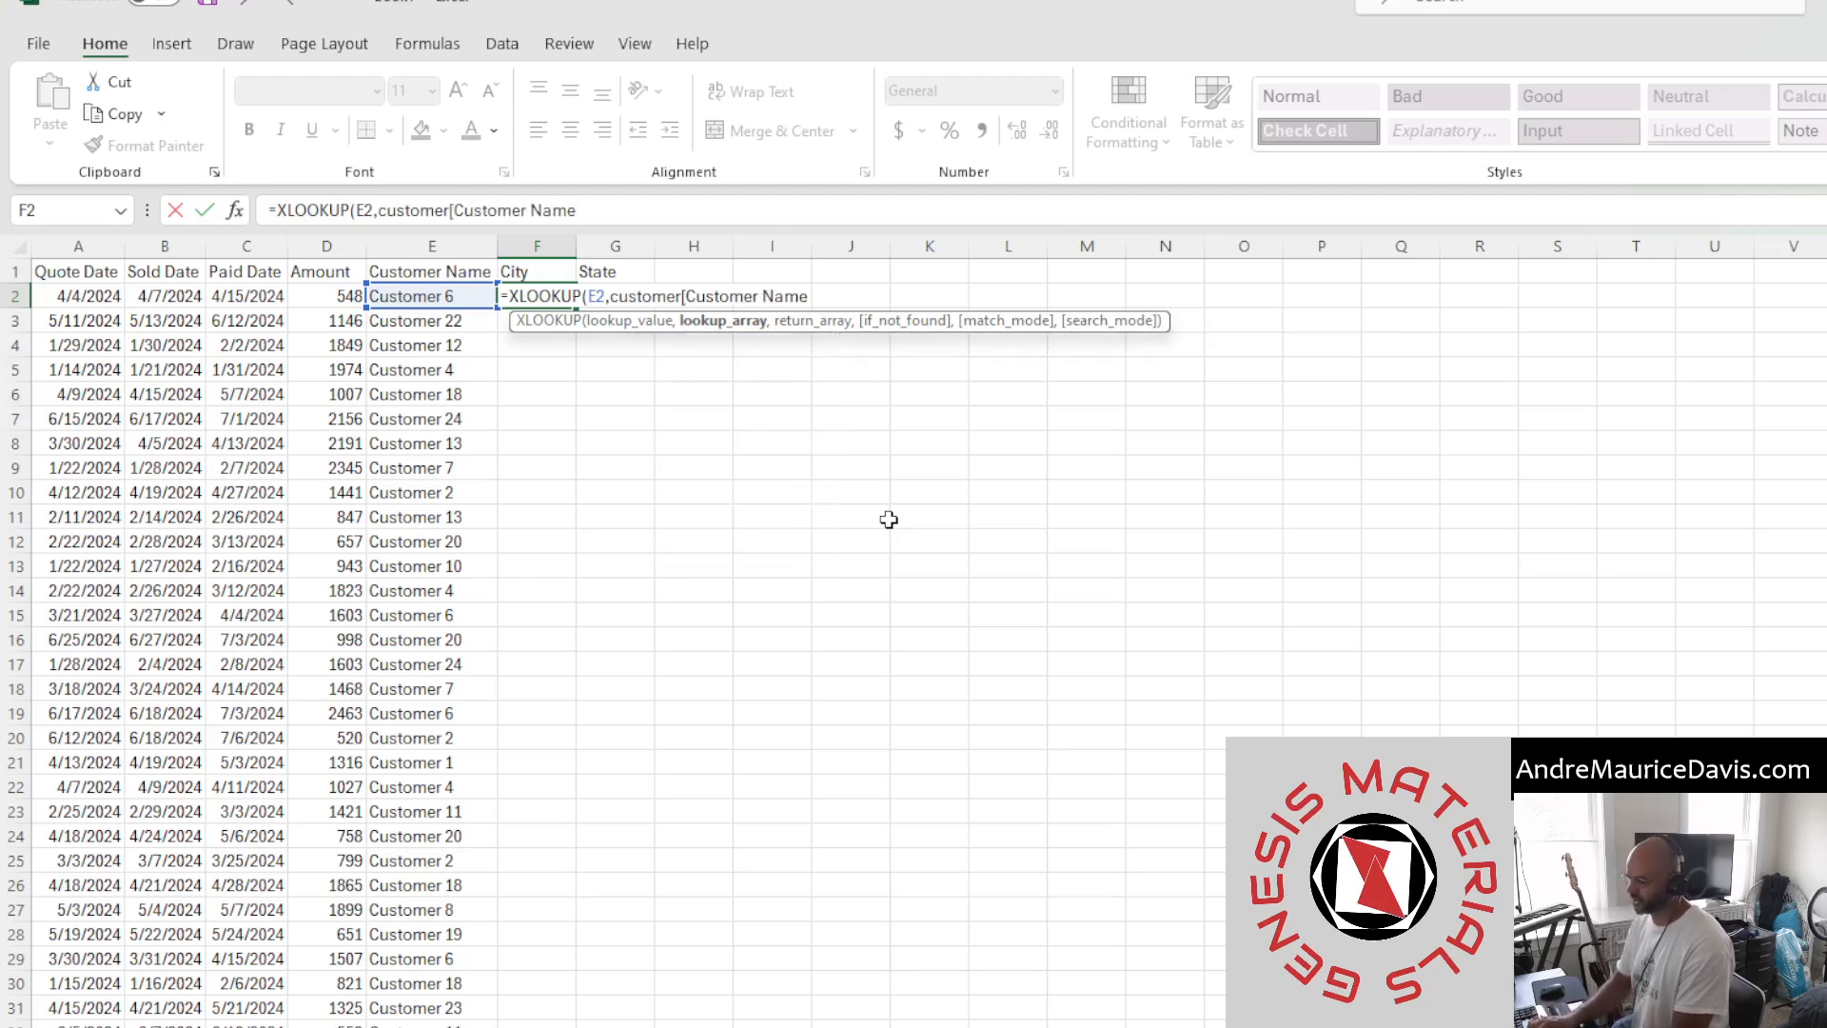
{"action": "type", "text": "],"}
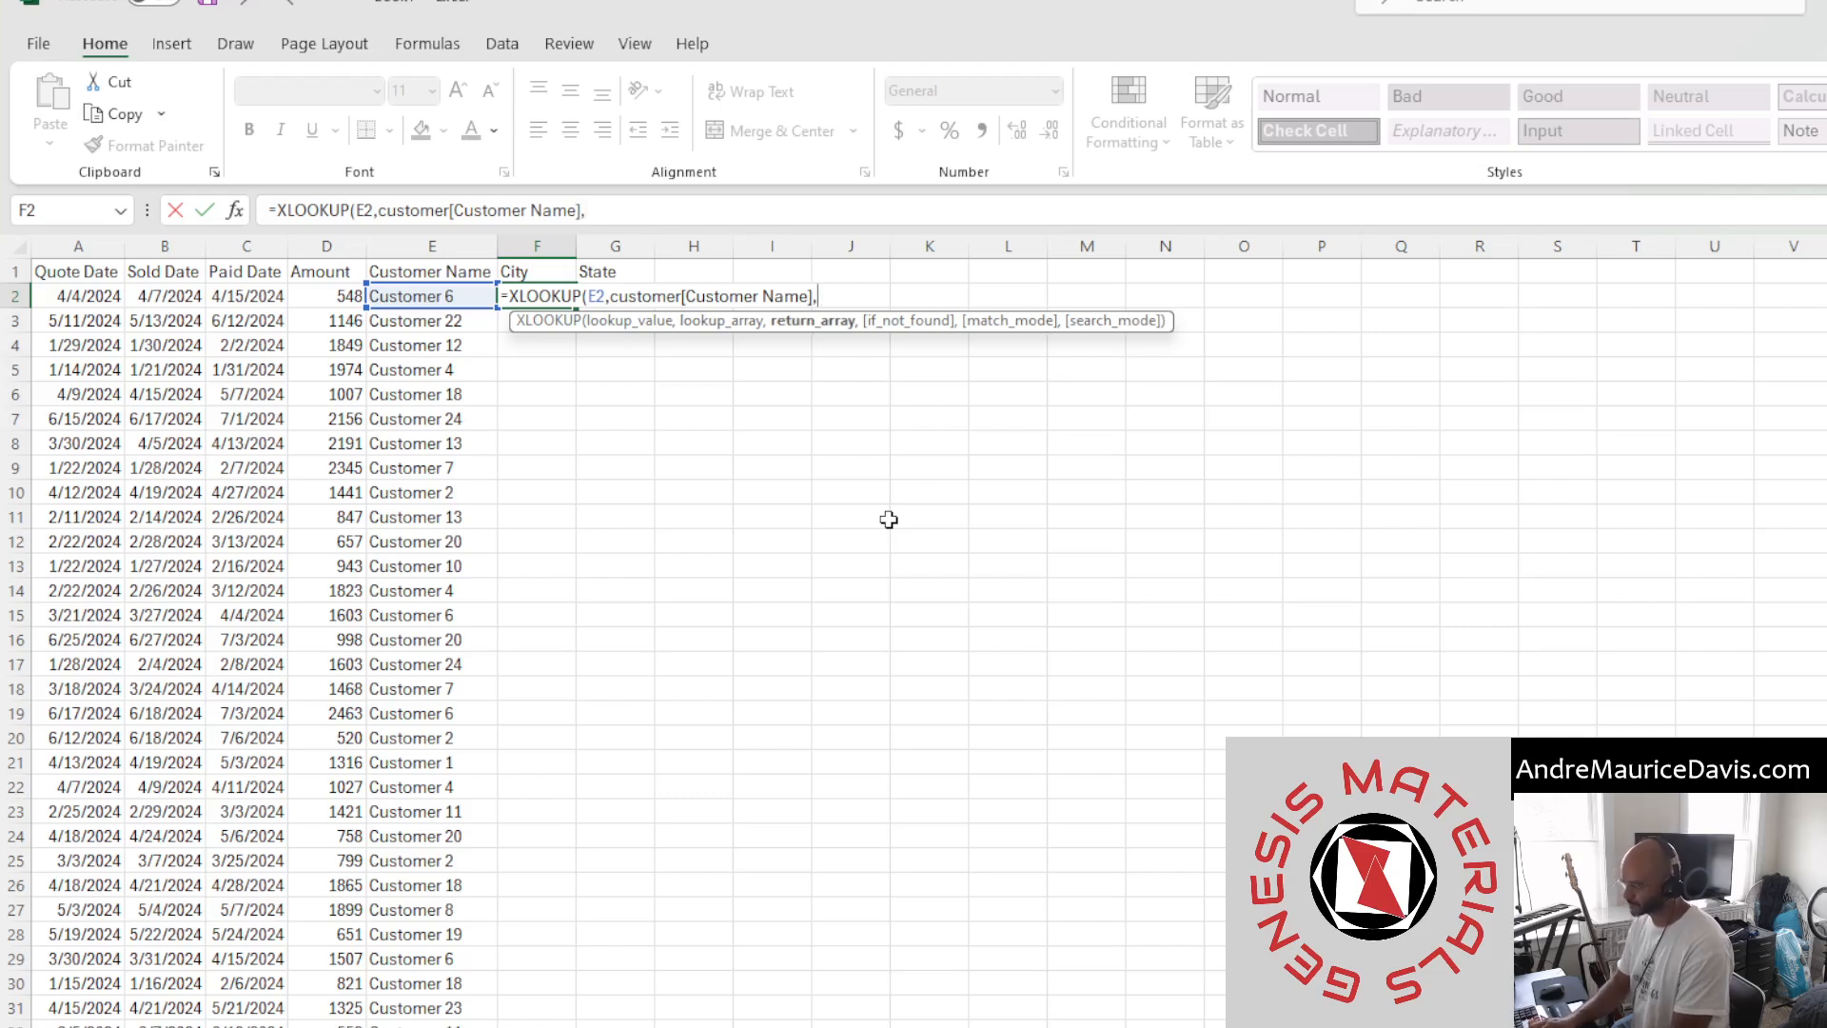
{"action": "type", "text": "cust"}
{"action": "key", "text": "Tab"}
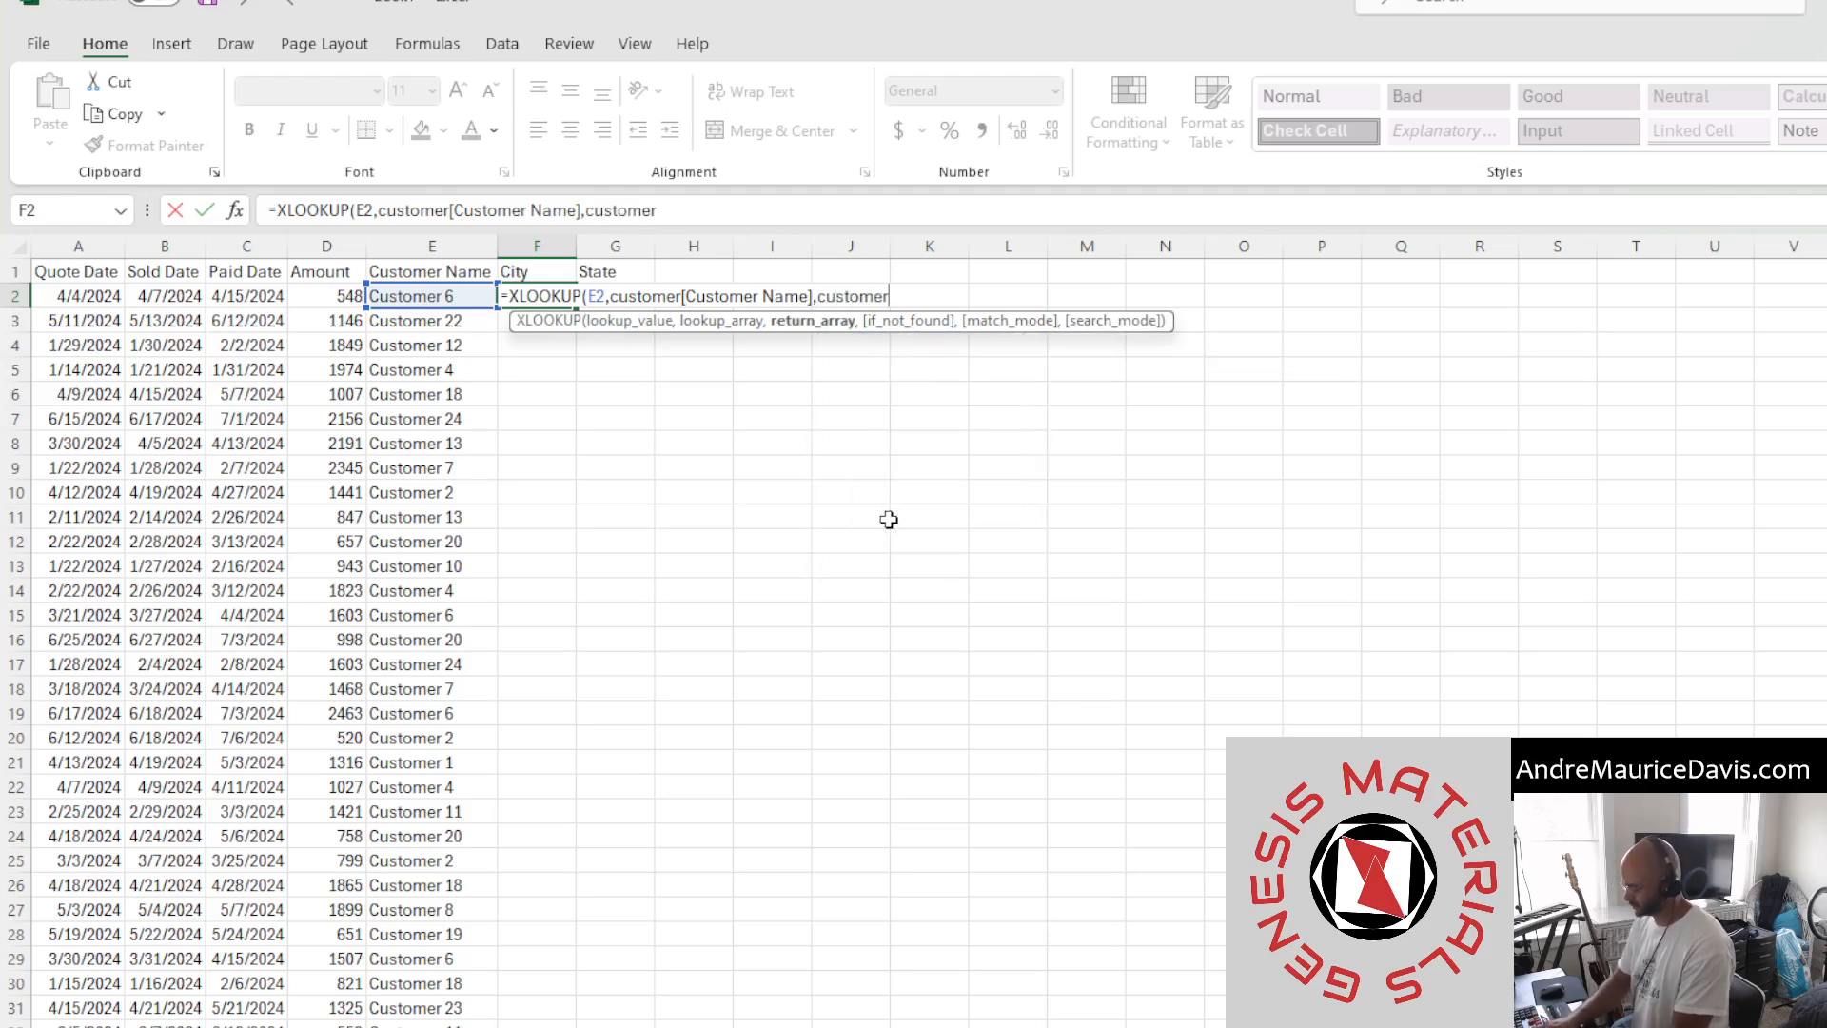
{"action": "type", "text": "[C"}
{"action": "key", "text": "Tab"}
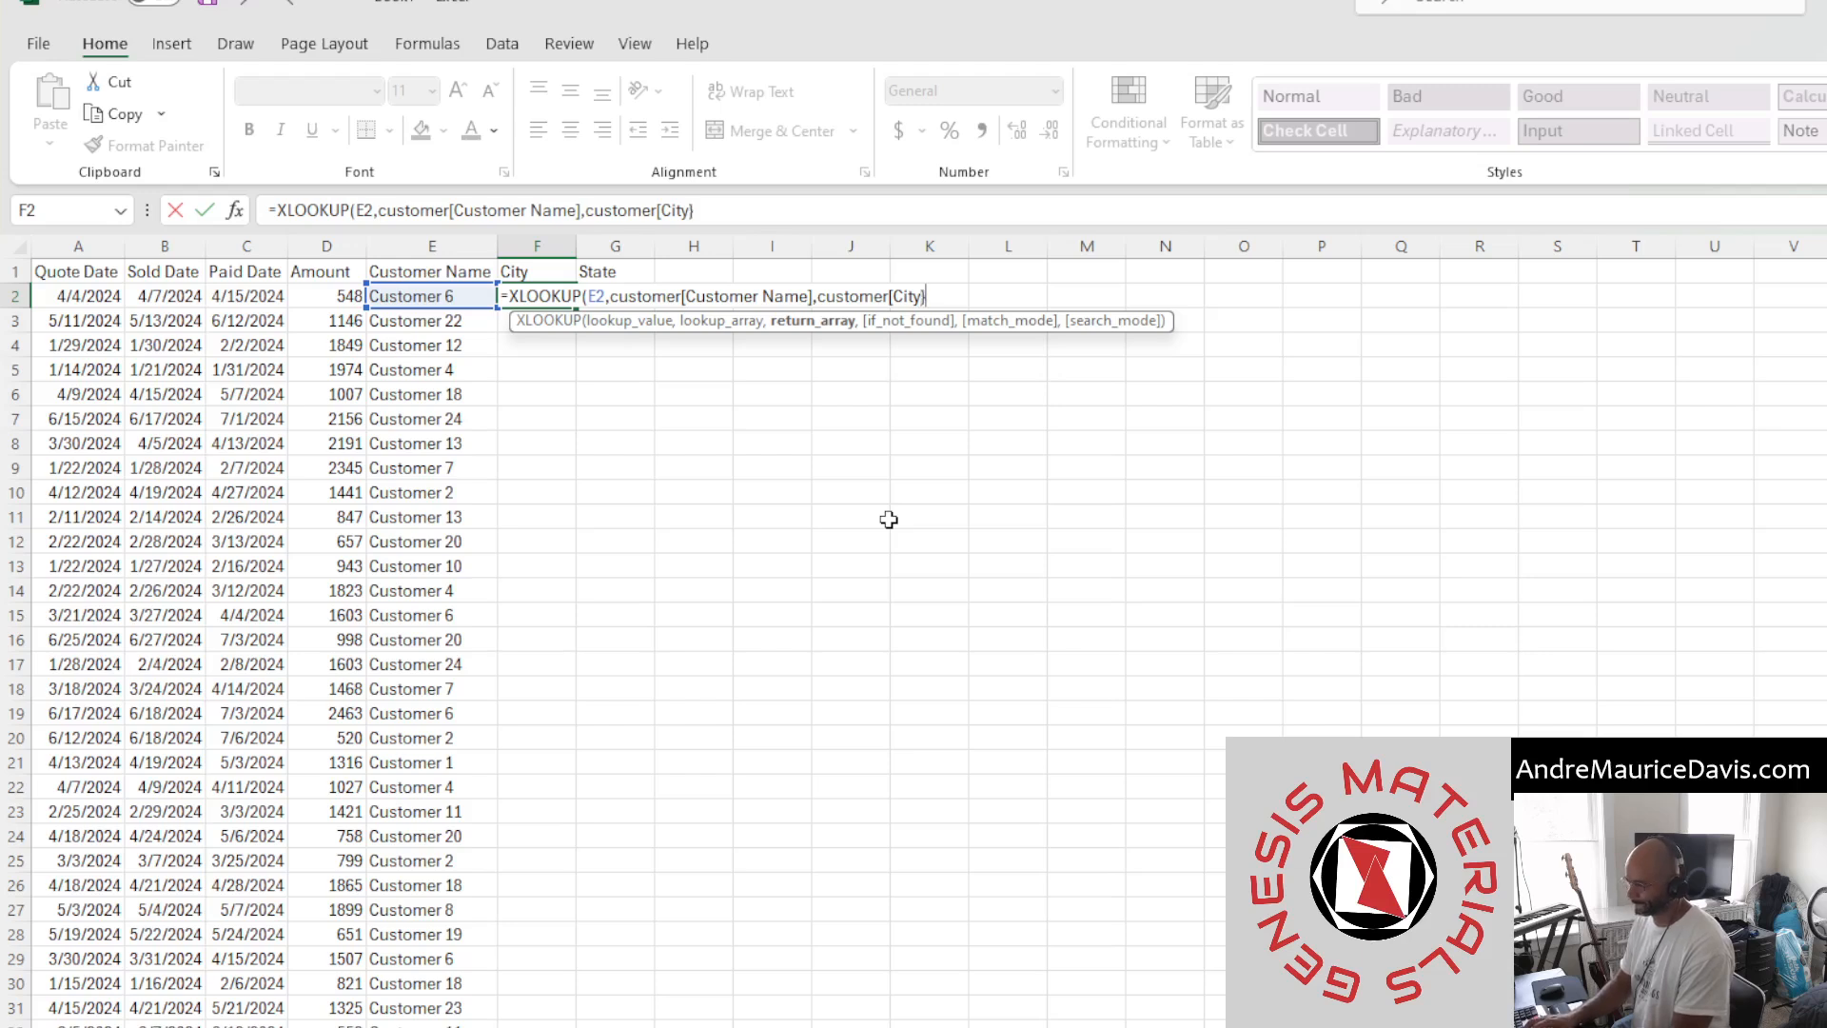
{"action": "key", "text": "BackSpace"}
{"action": "key", "text": "Tab"}
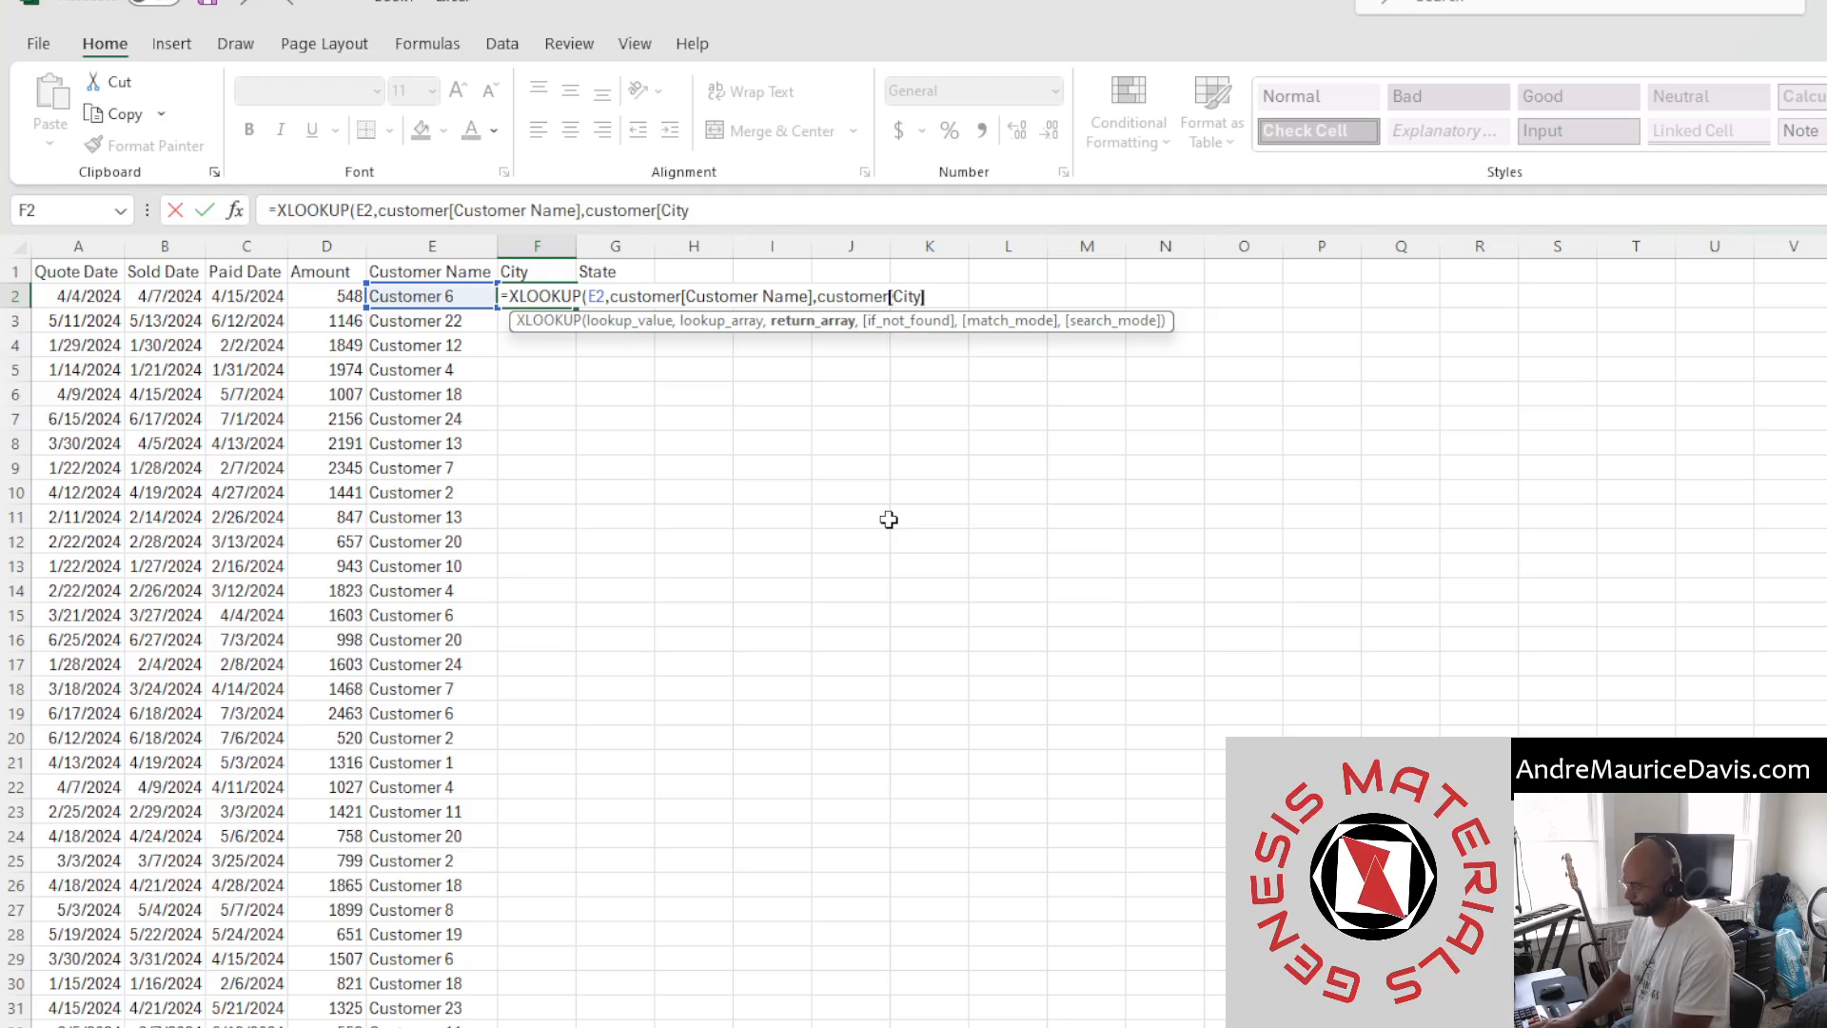
{"action": "key", "text": "Return"}
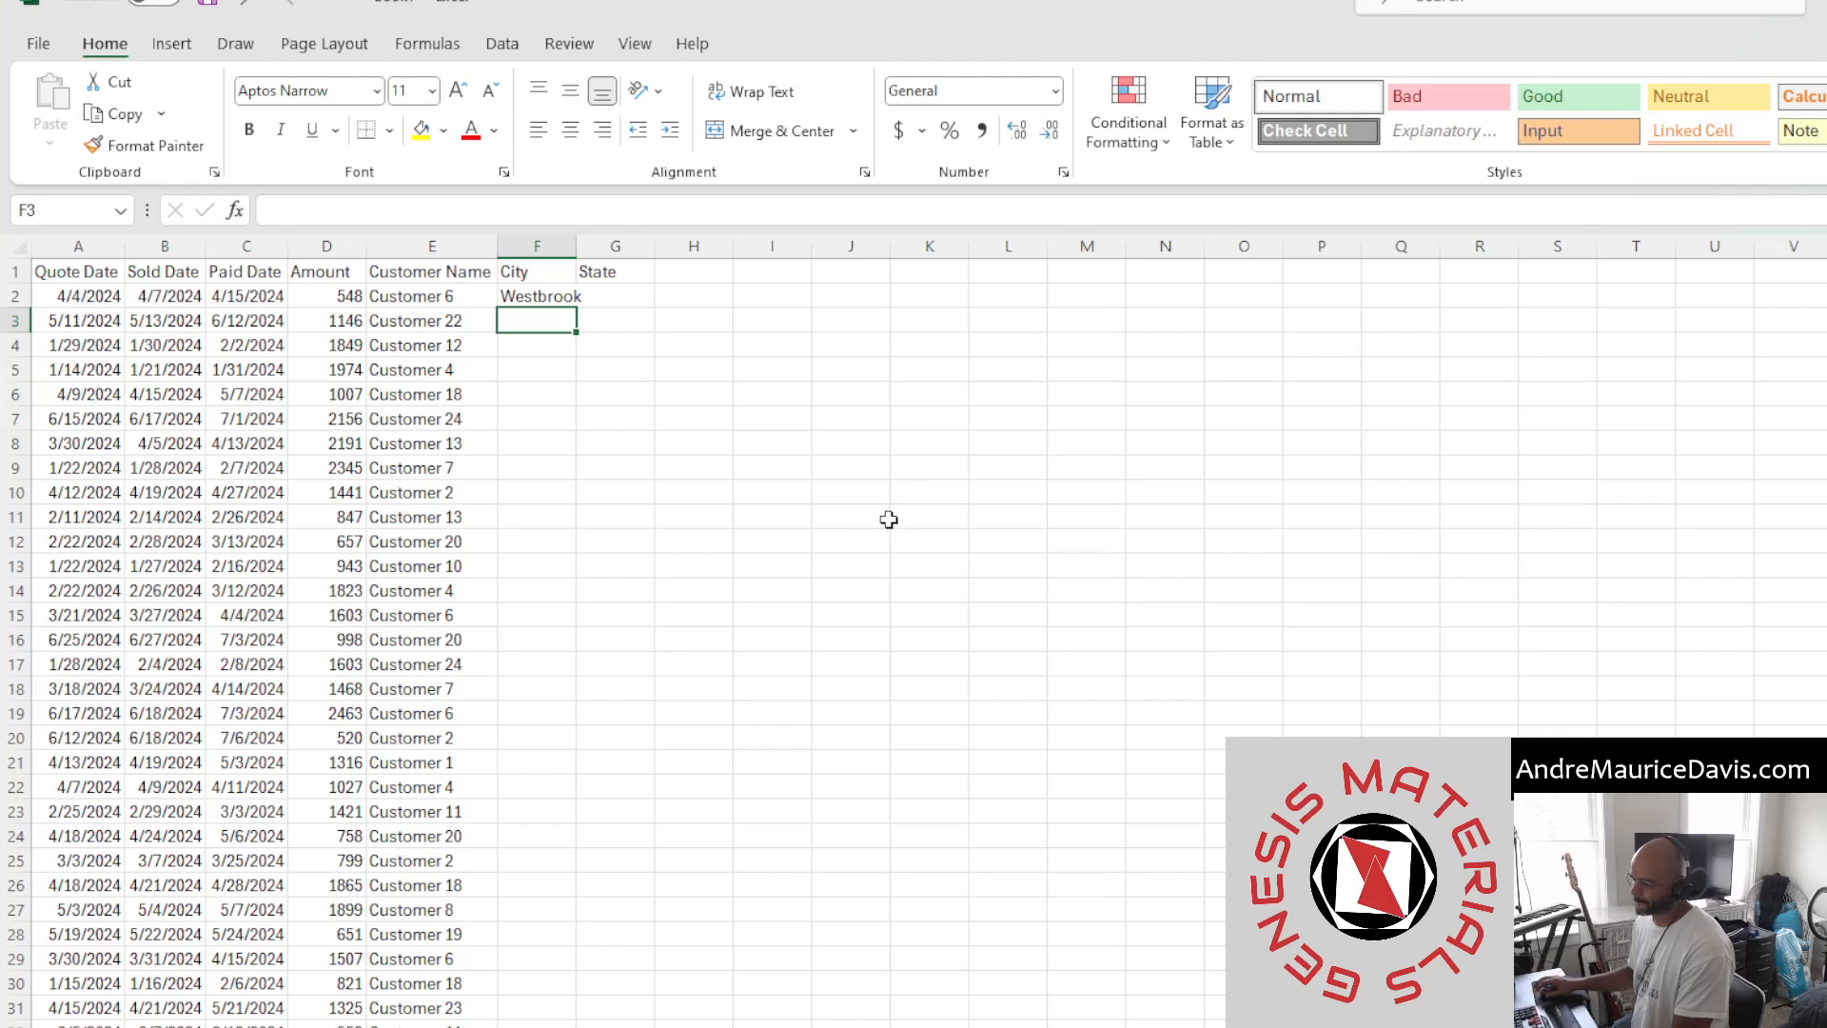
Fill the F2 XLOOKUP formula down the City column to the last data row and autofit column F
{"action": "left_click", "coordinate": [571, 300]}
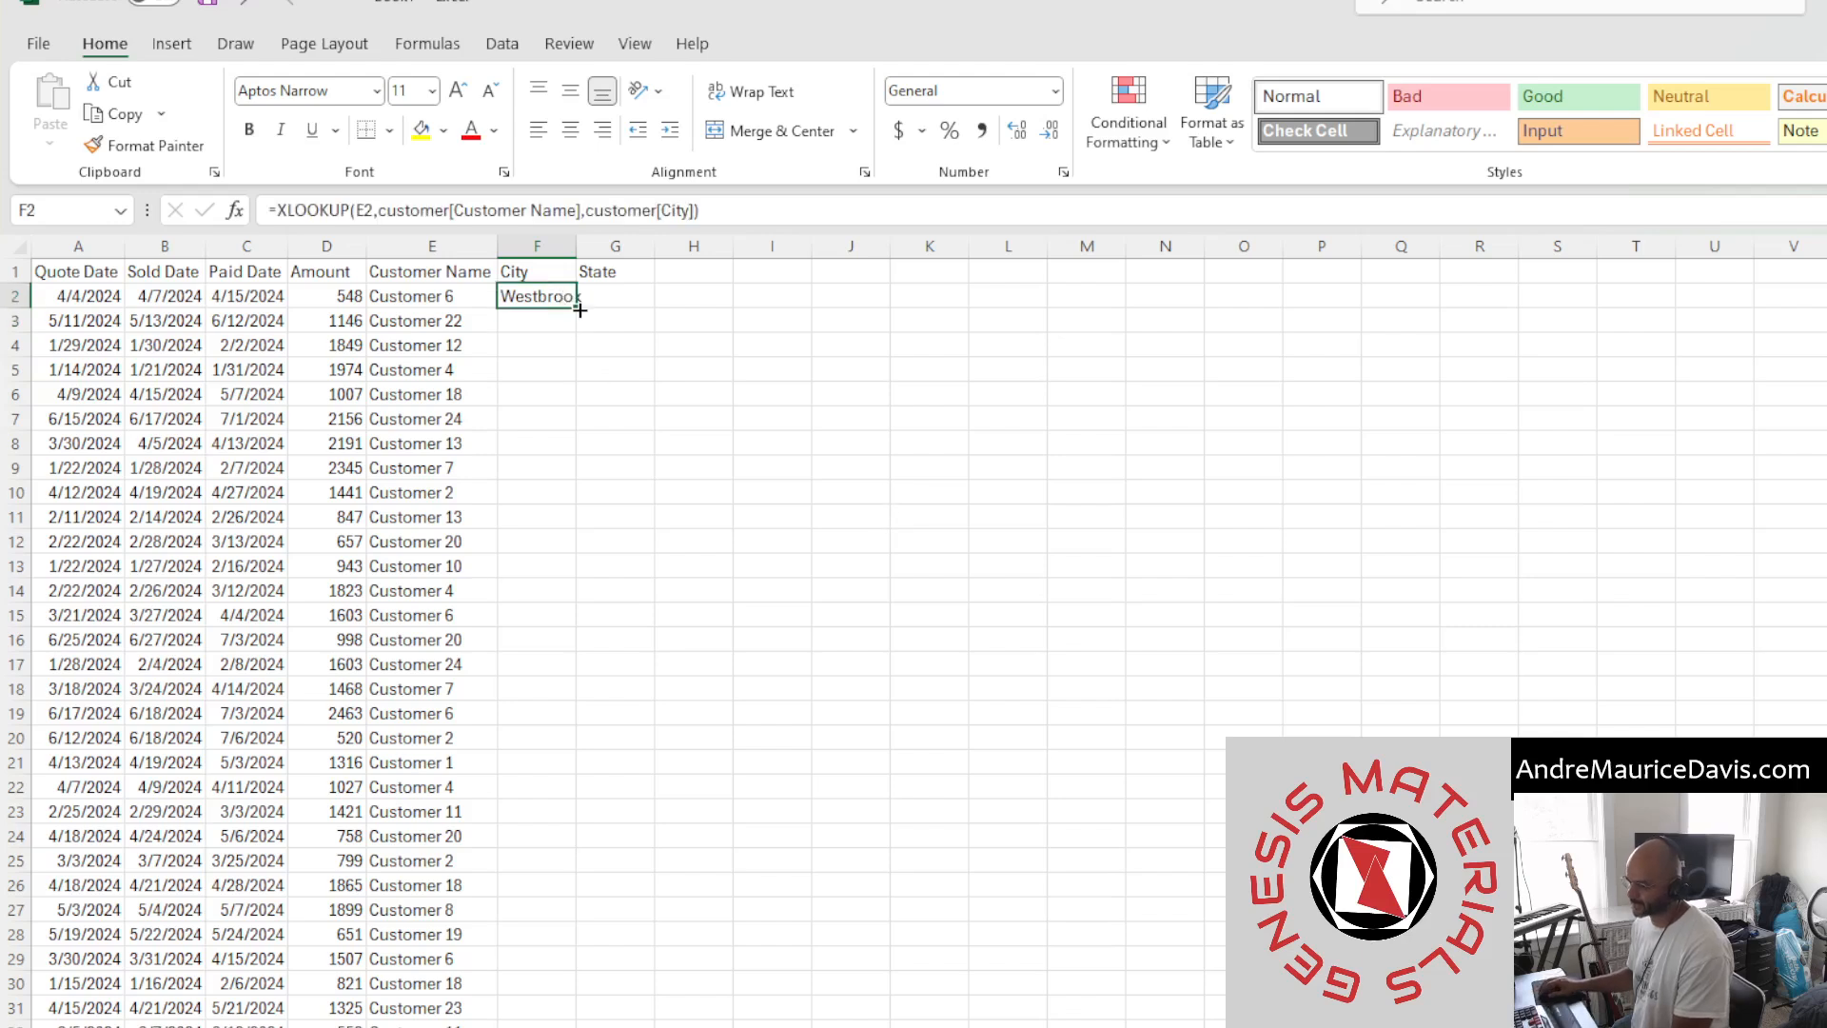
{"action": "double_click", "coordinate": [578, 306]}
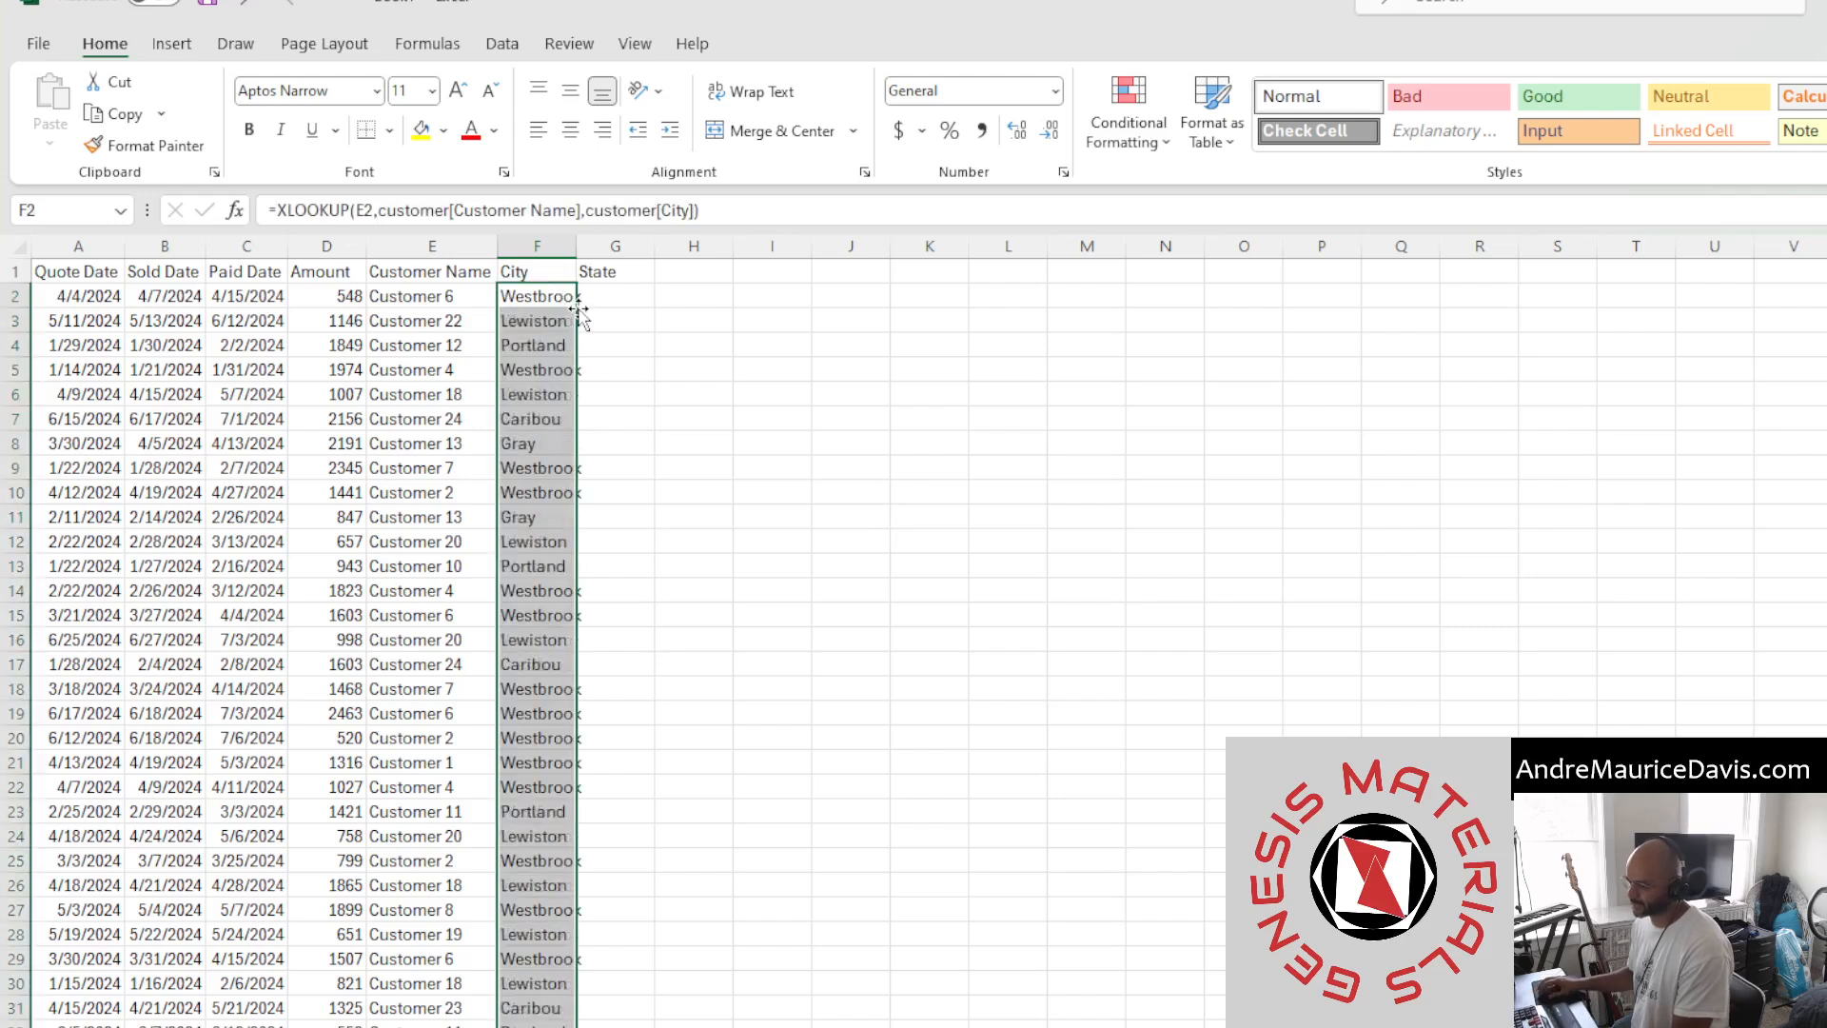
{"action": "double_click", "coordinate": [578, 247]}
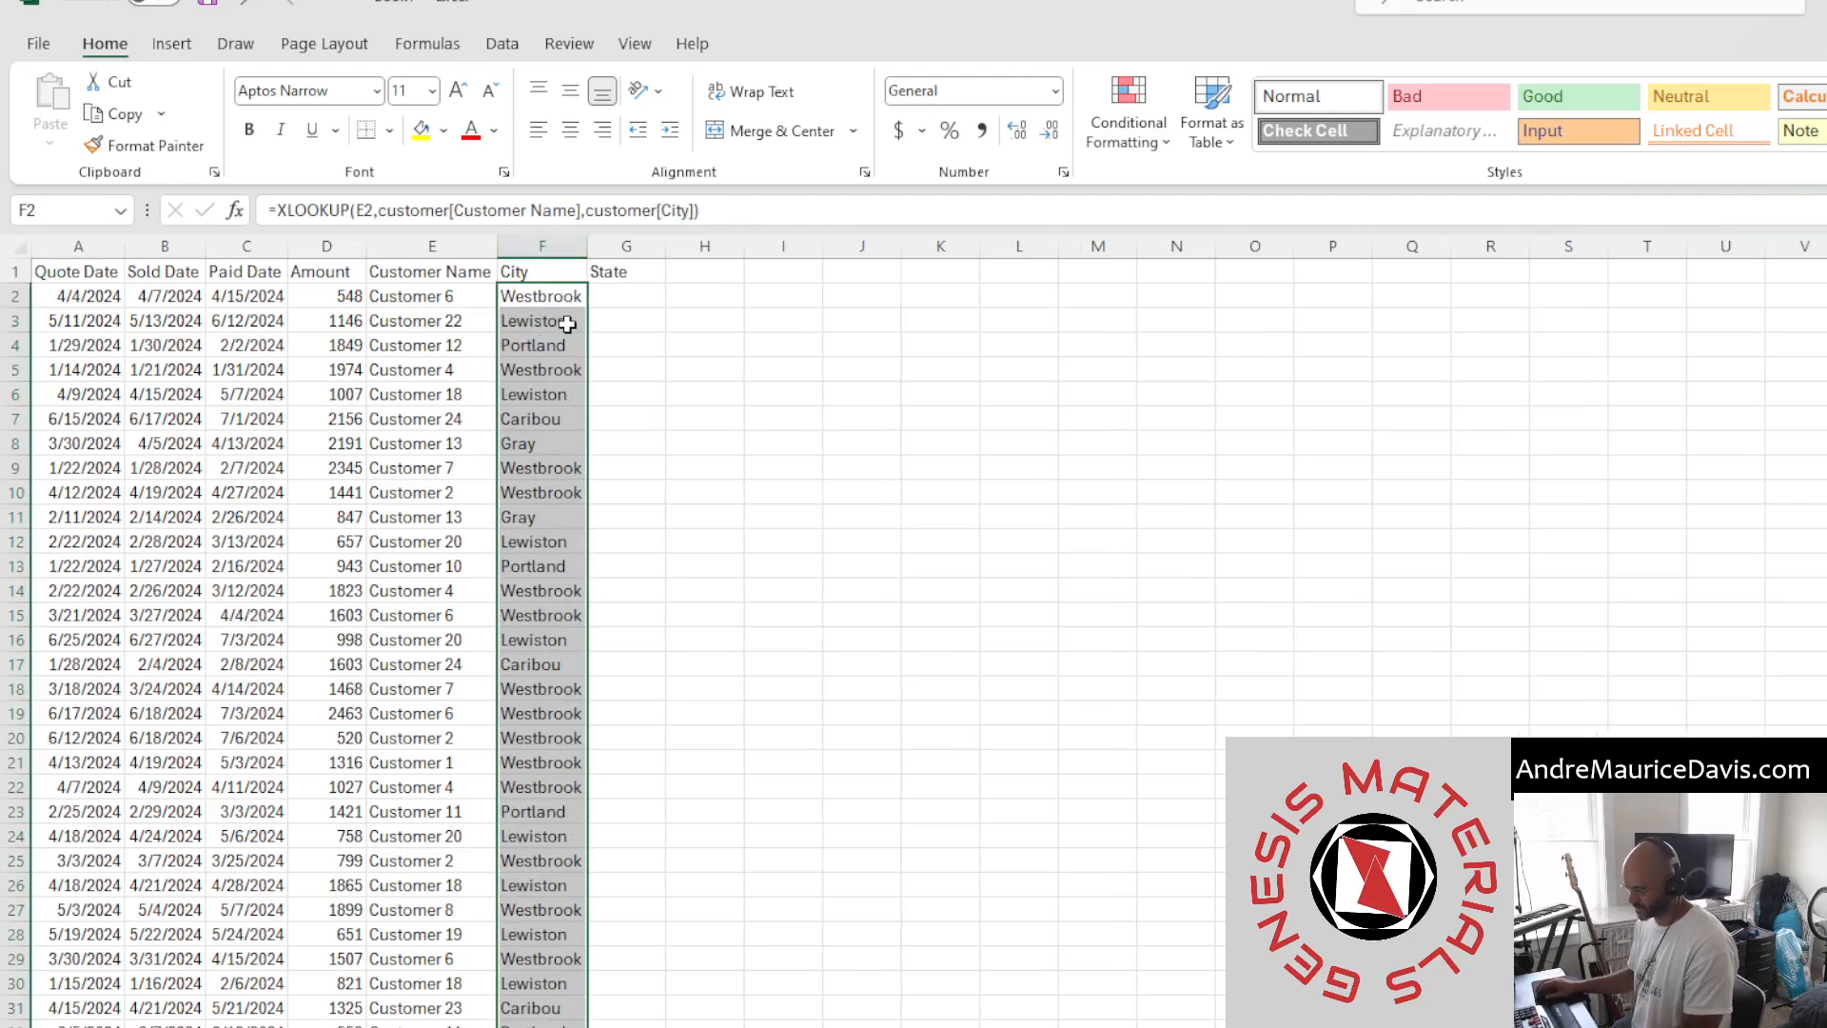
Replace the XLOOKUP formulas in the City column with their static values
{"action": "key", "text": "ctrl+c"}
{"action": "right_click", "coordinate": [550, 357]}
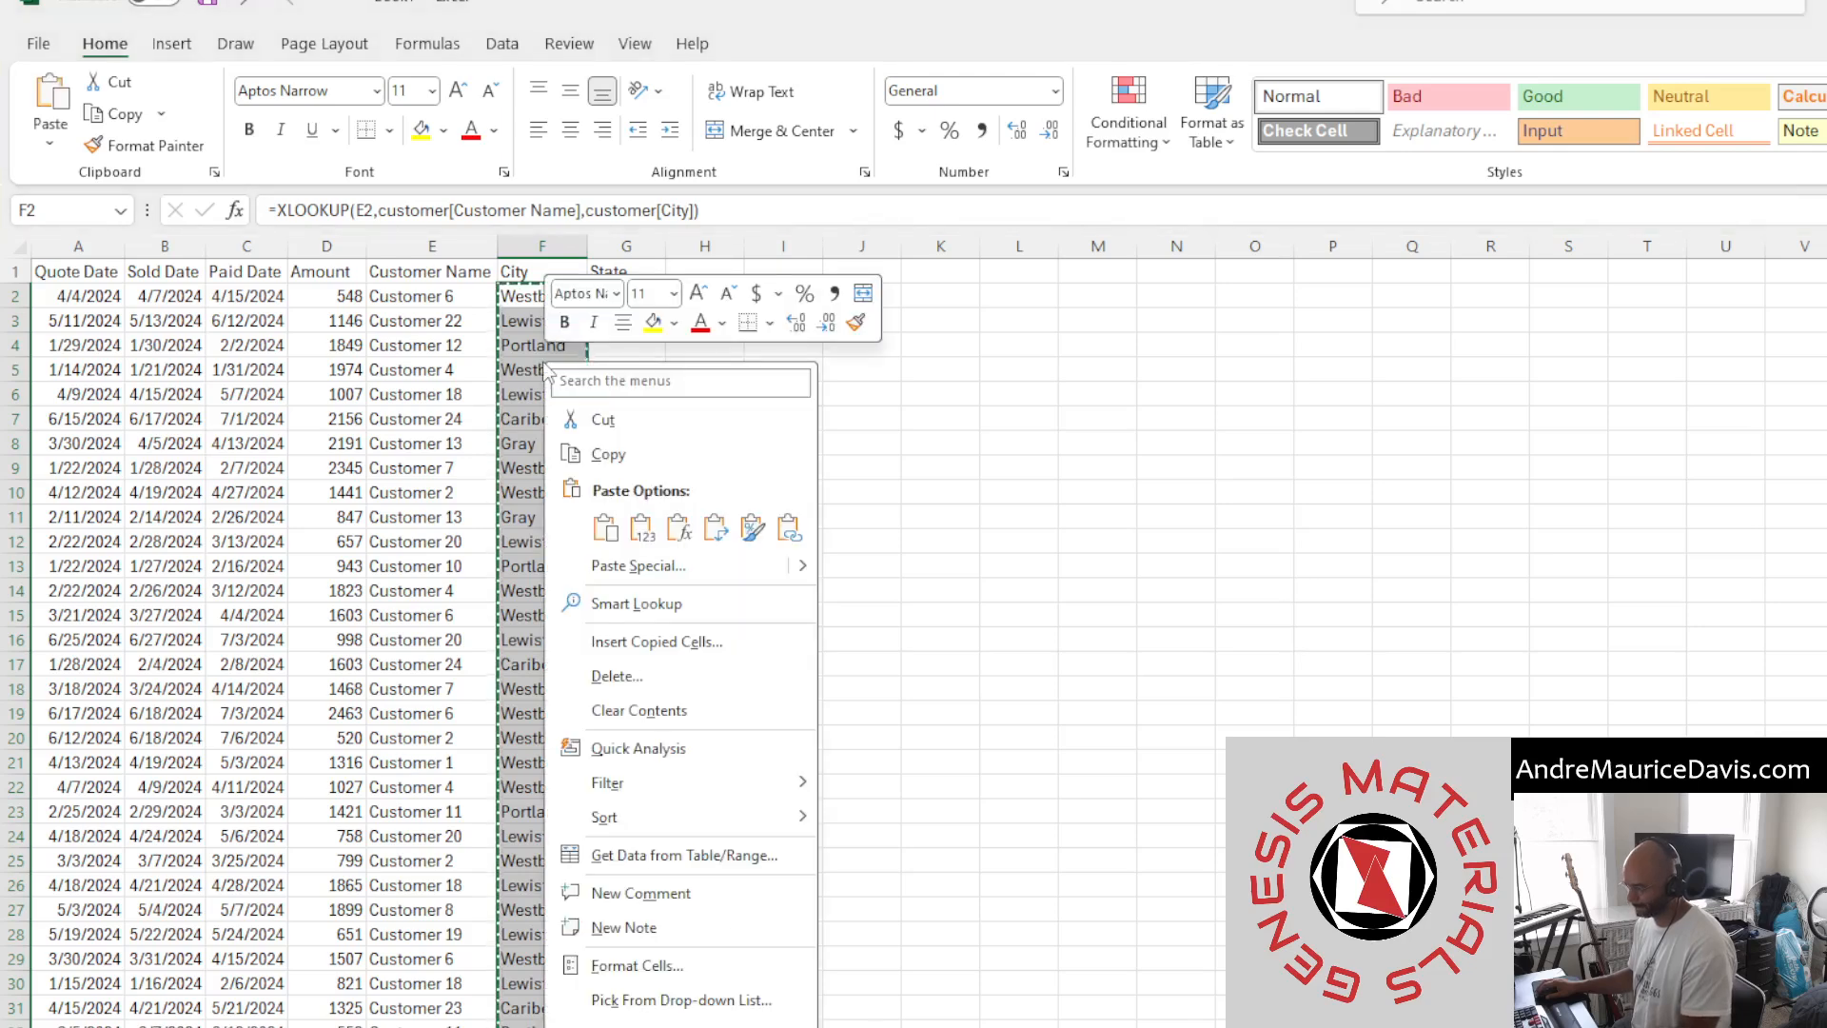
{"action": "left_click", "coordinate": [640, 529]}
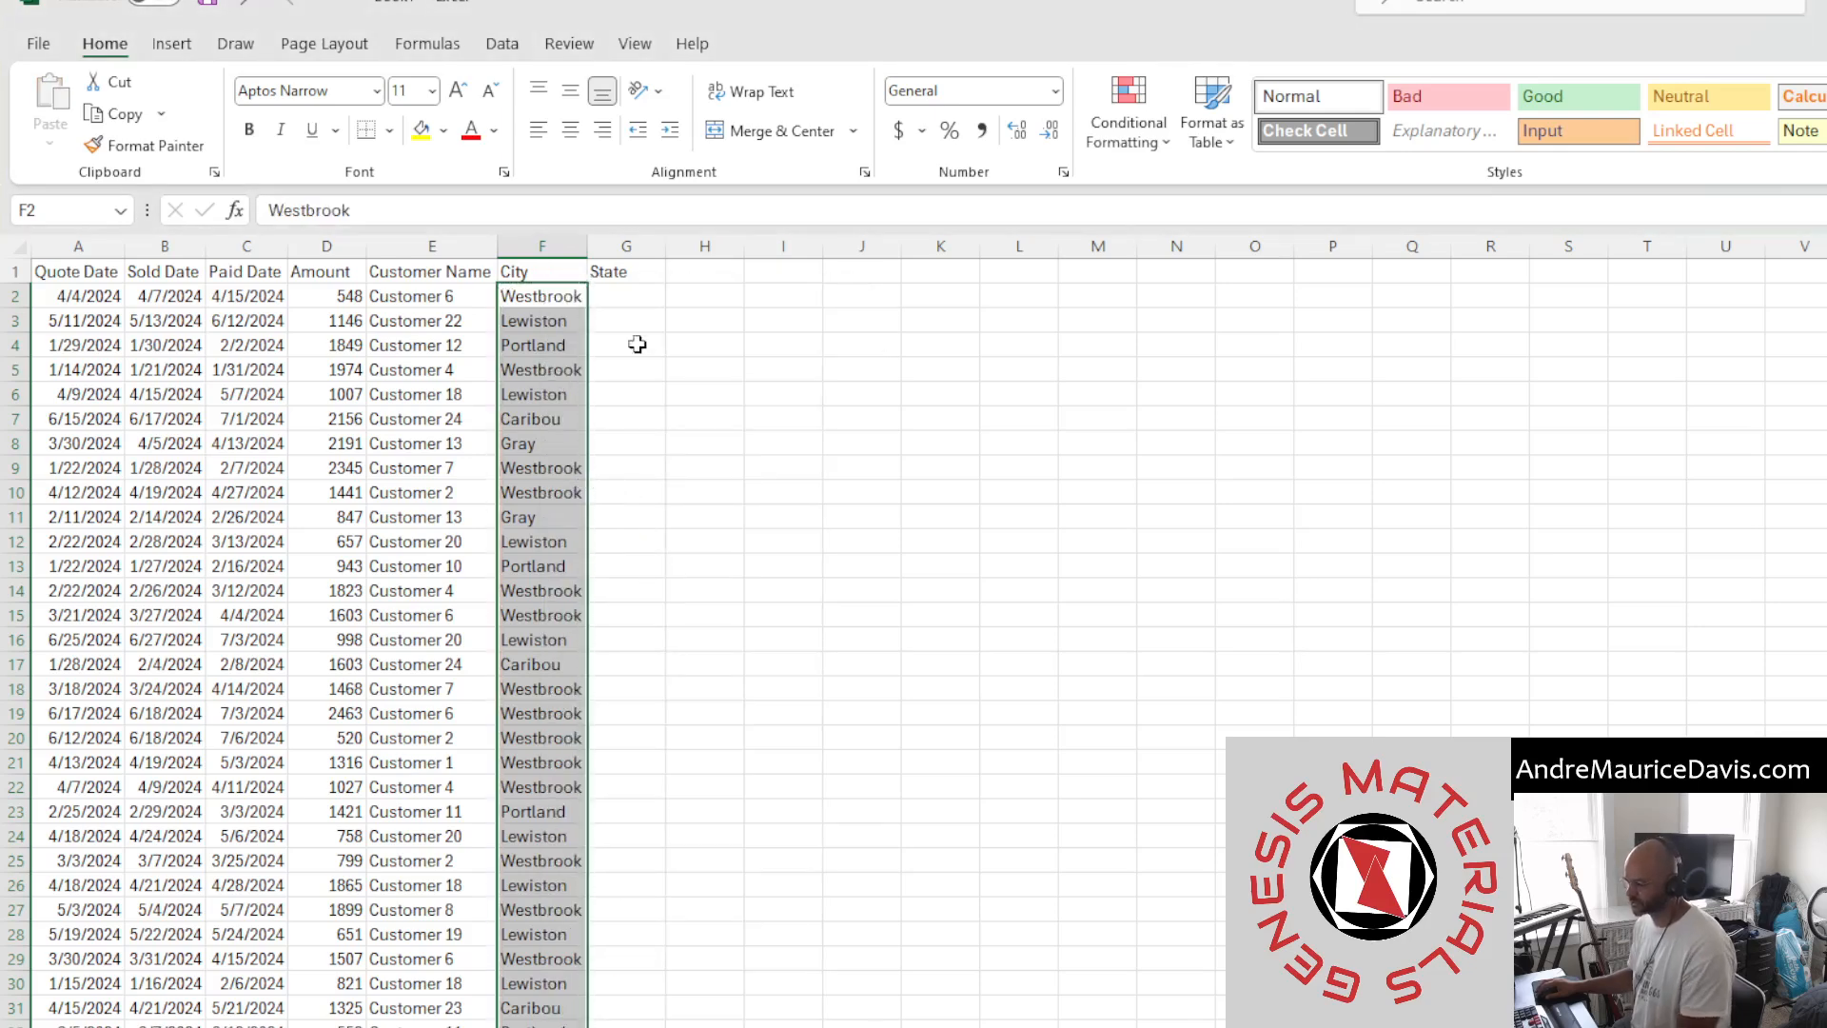
Enter Maine in G2 under the State header and fill it down the column for all data rows
{"action": "left_click", "coordinate": [605, 295]}
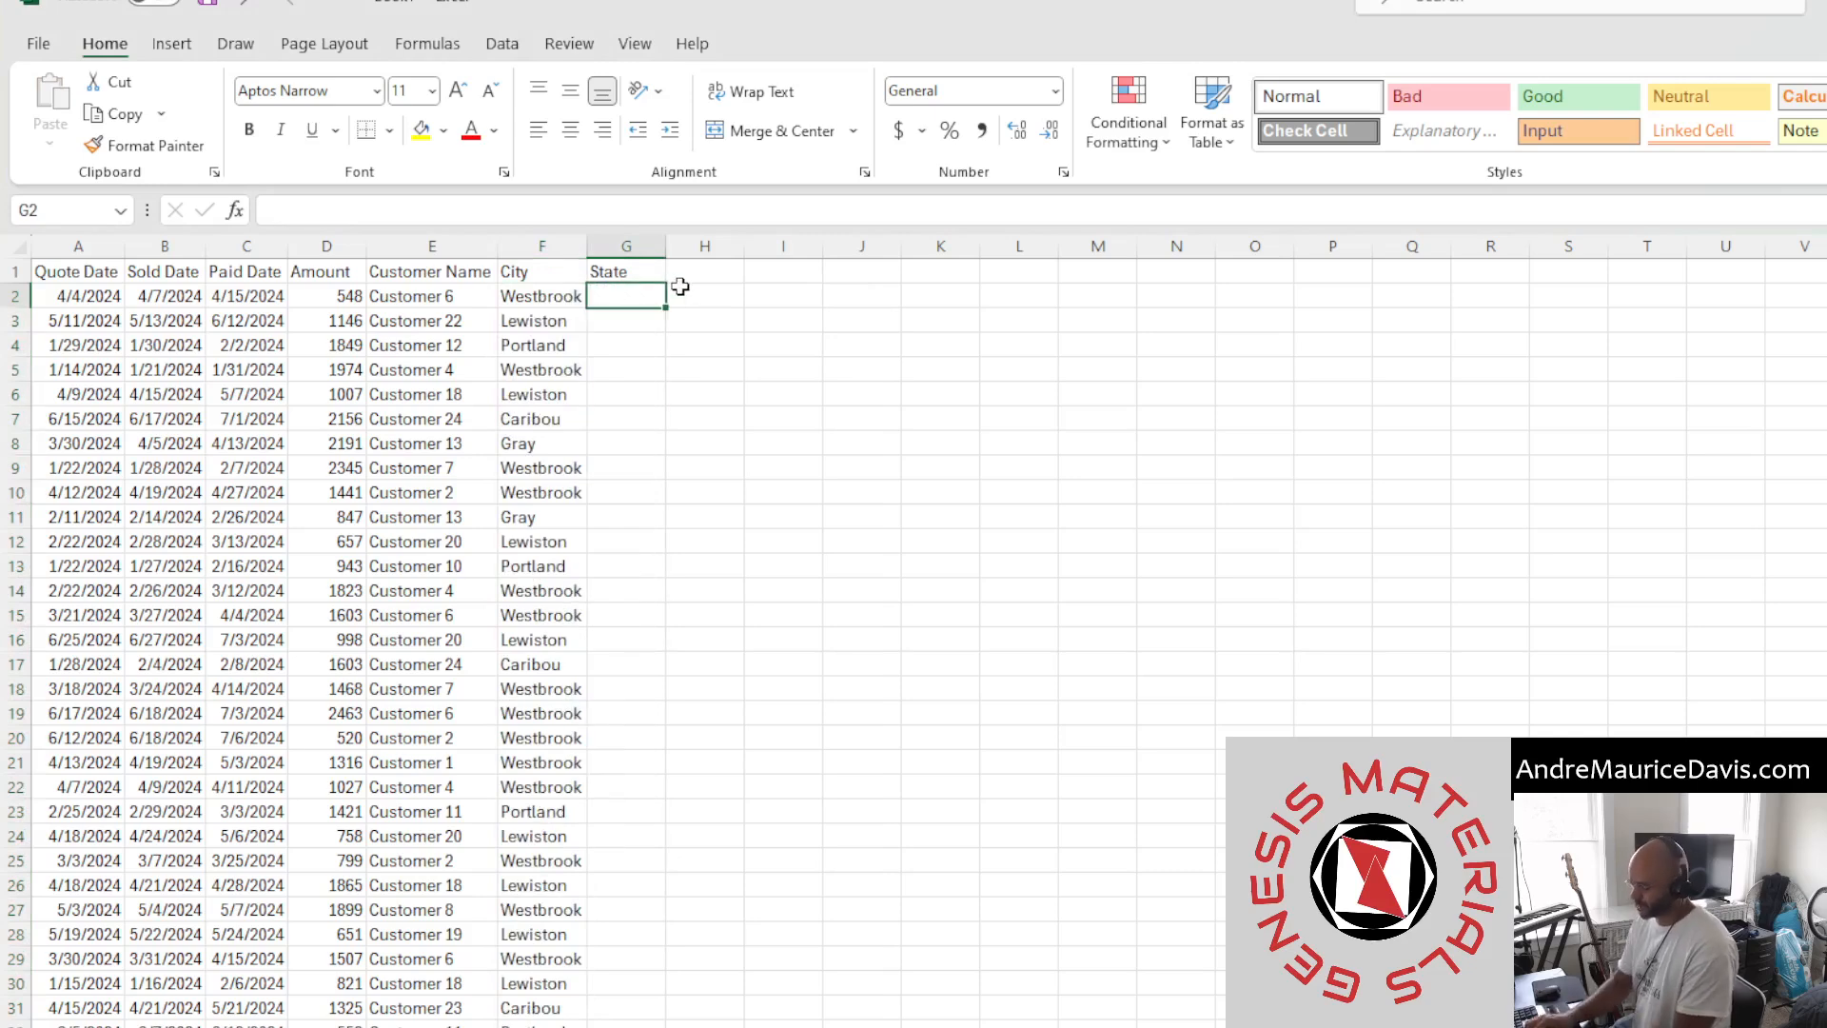
{"action": "type", "text": "Maine"}
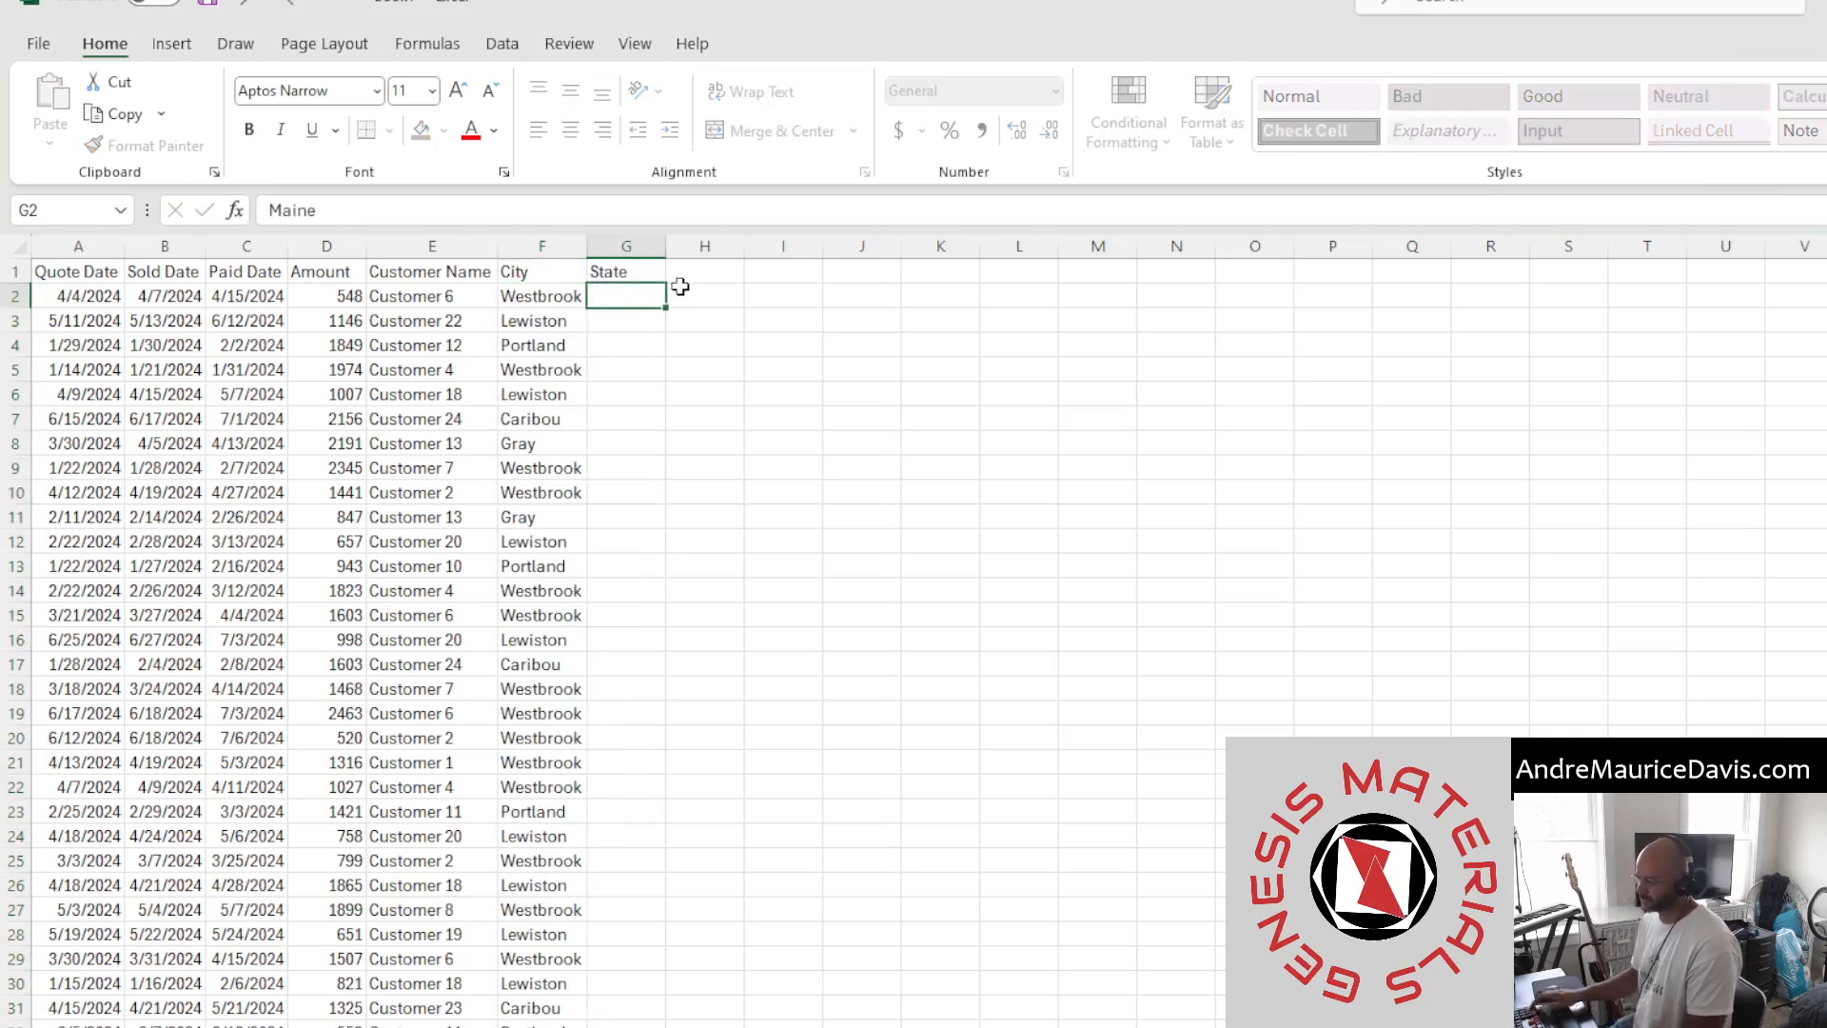
{"action": "key", "text": "Return"}
{"action": "left_click", "coordinate": [630, 295]}
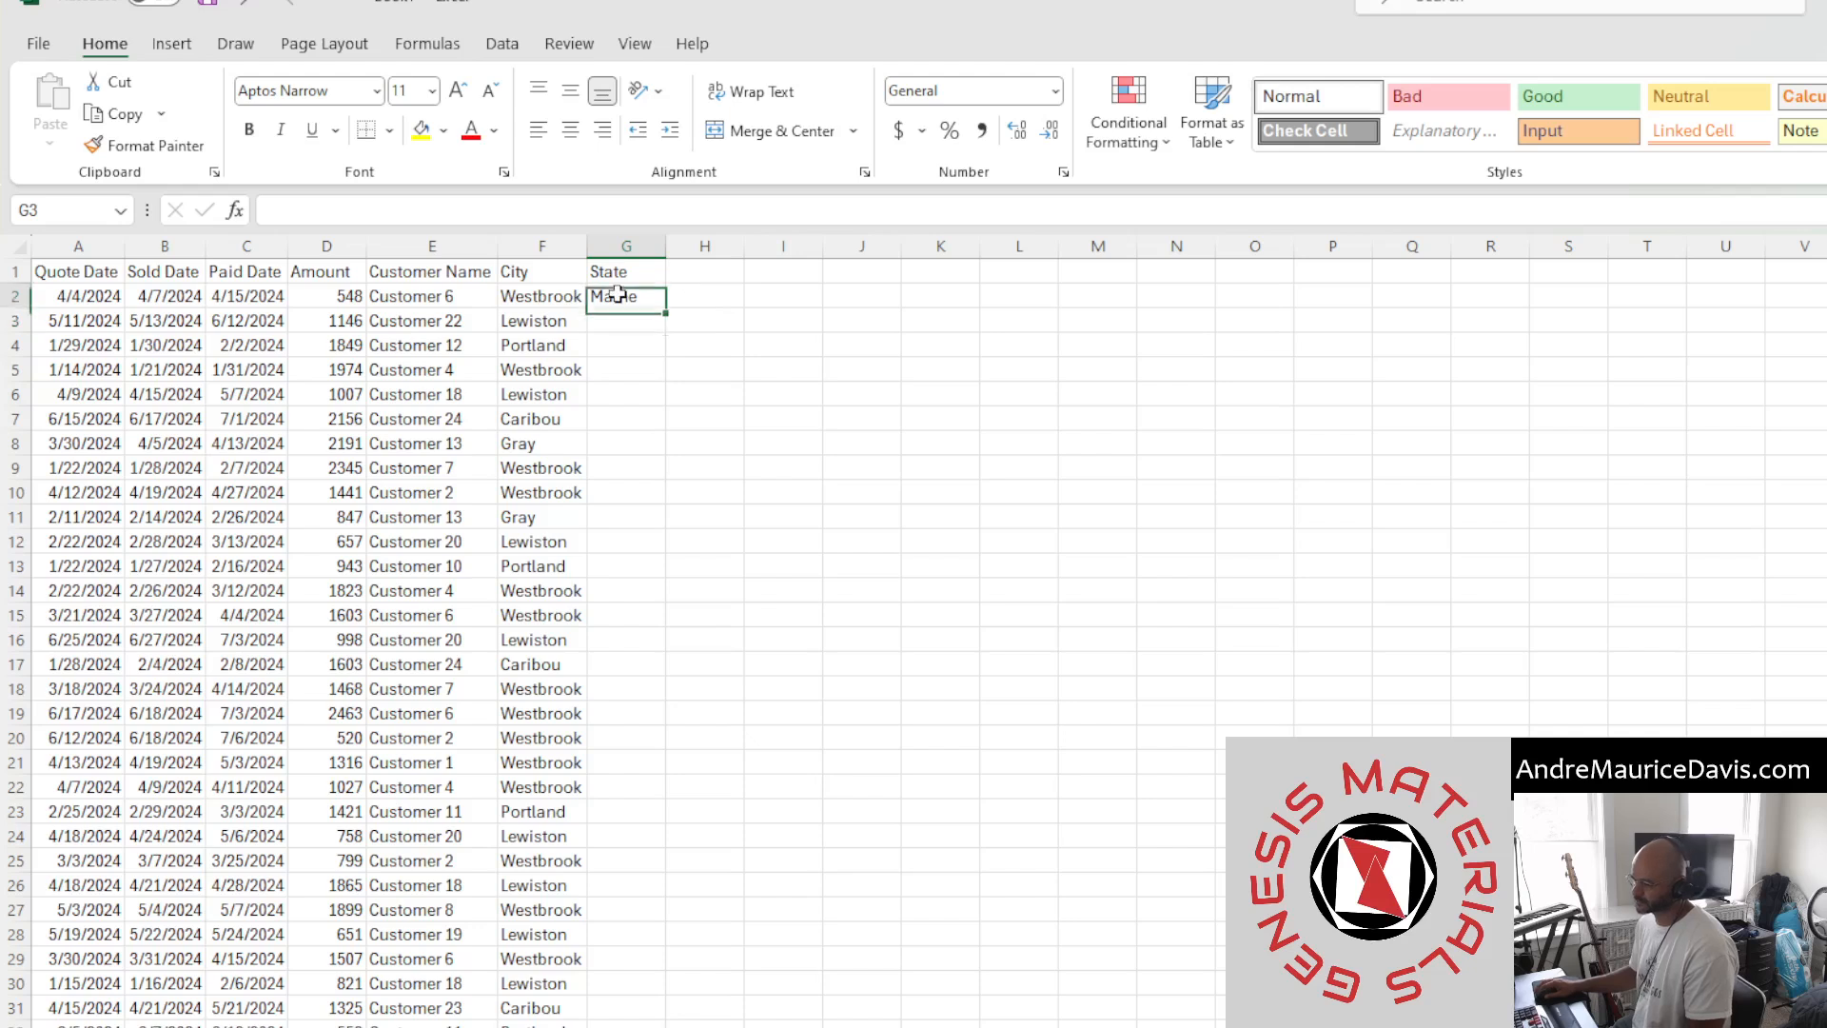
{"action": "double_click", "coordinate": [668, 310]}
Convert the sales data range A1:G101 into a table with headers and name it Sales
{"action": "left_click", "coordinate": [426, 545]}
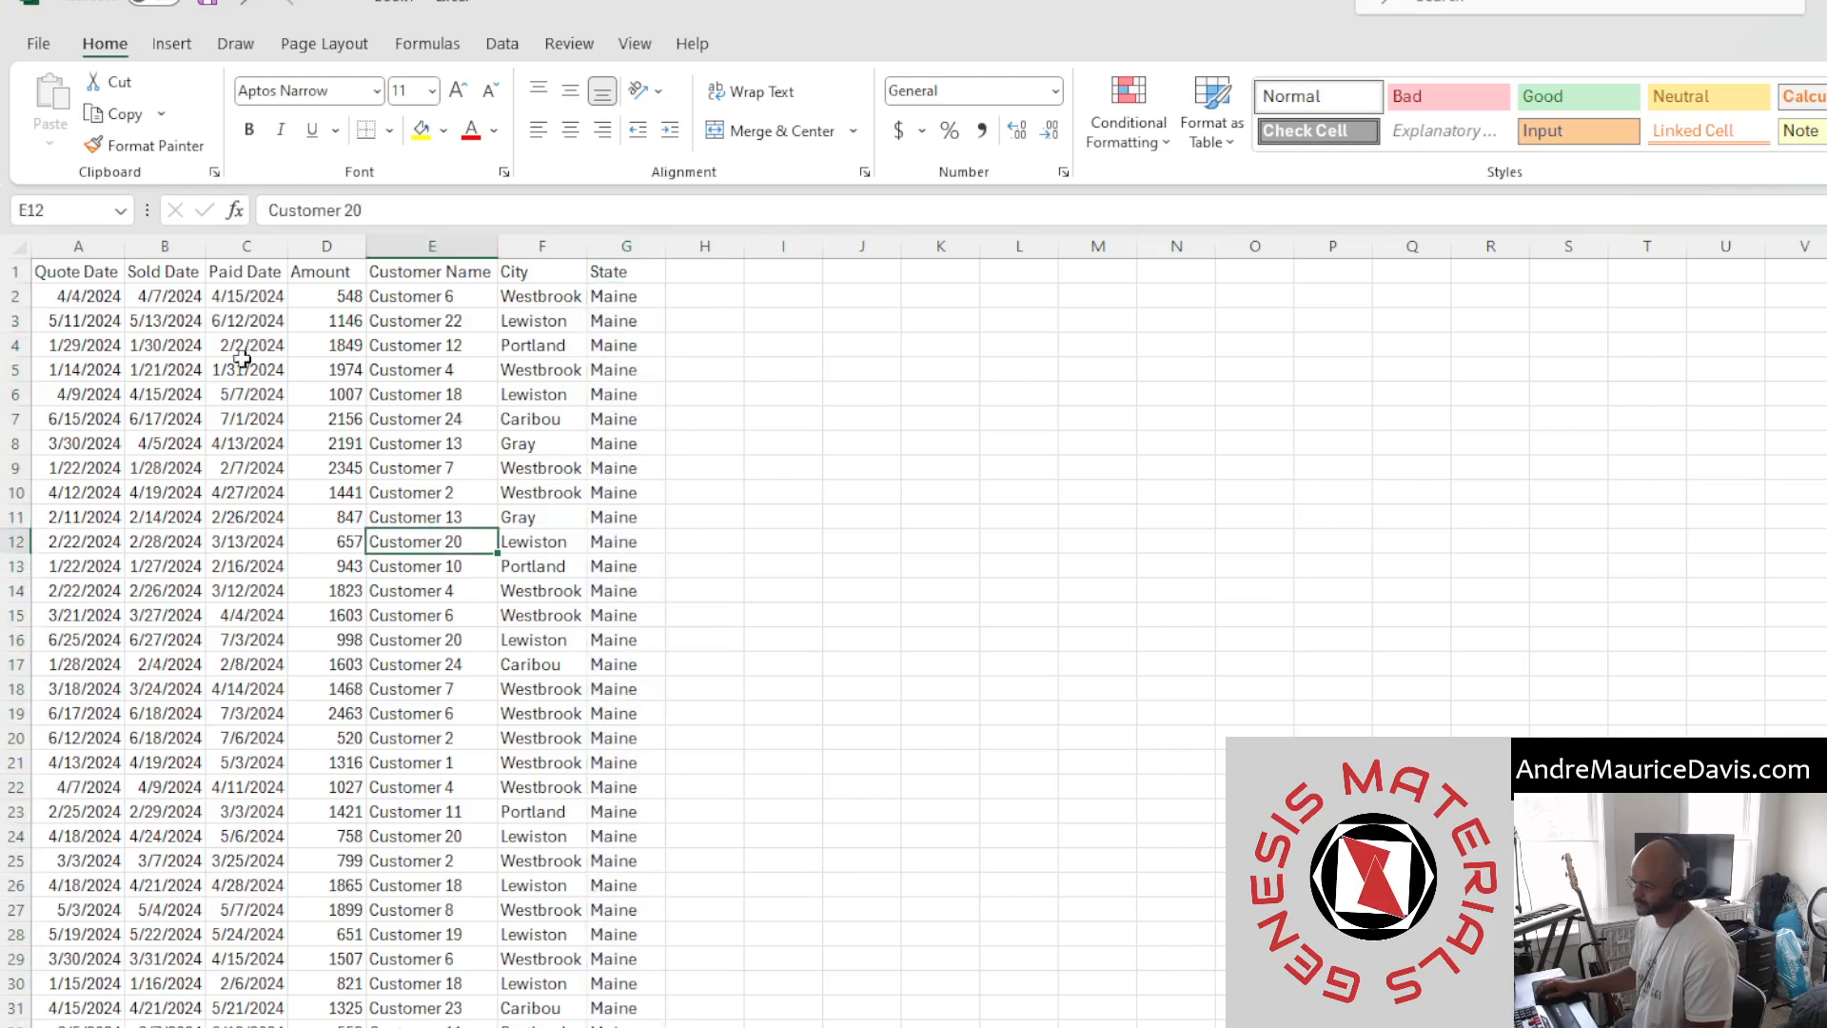
{"action": "key", "text": "ctrl+t"}
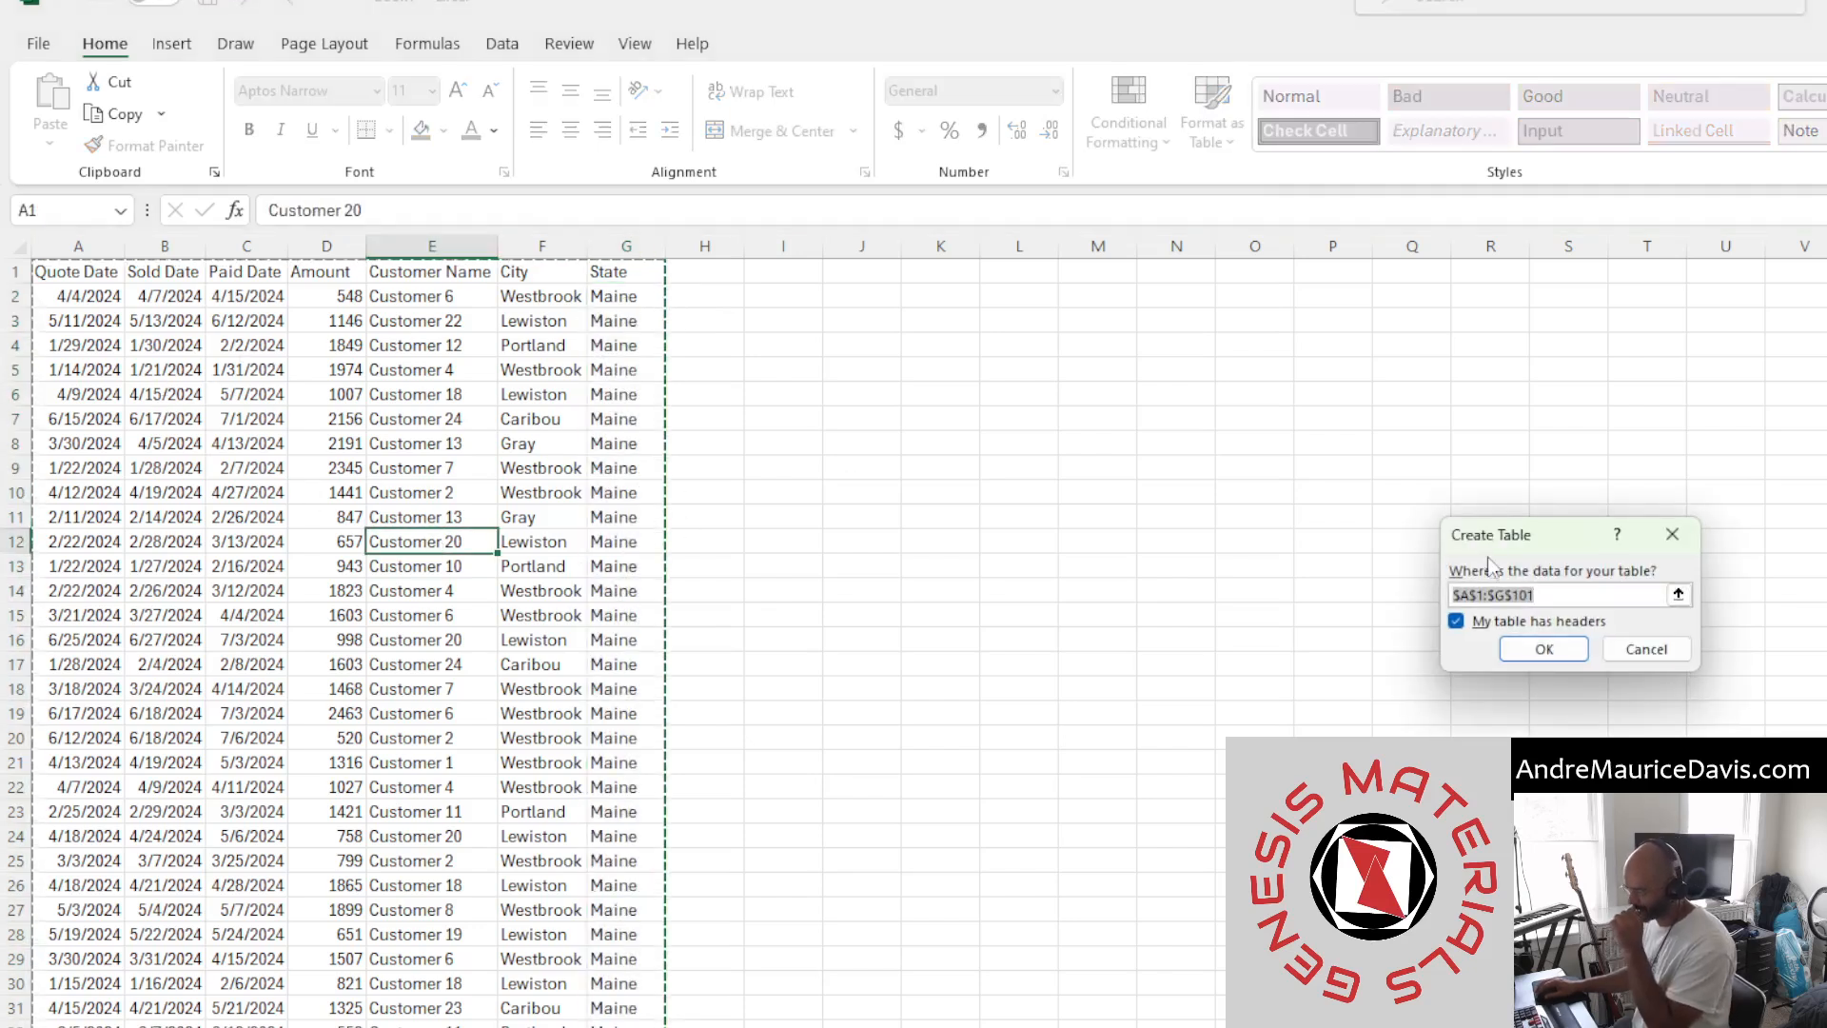
{"action": "left_click", "coordinate": [1513, 647]}
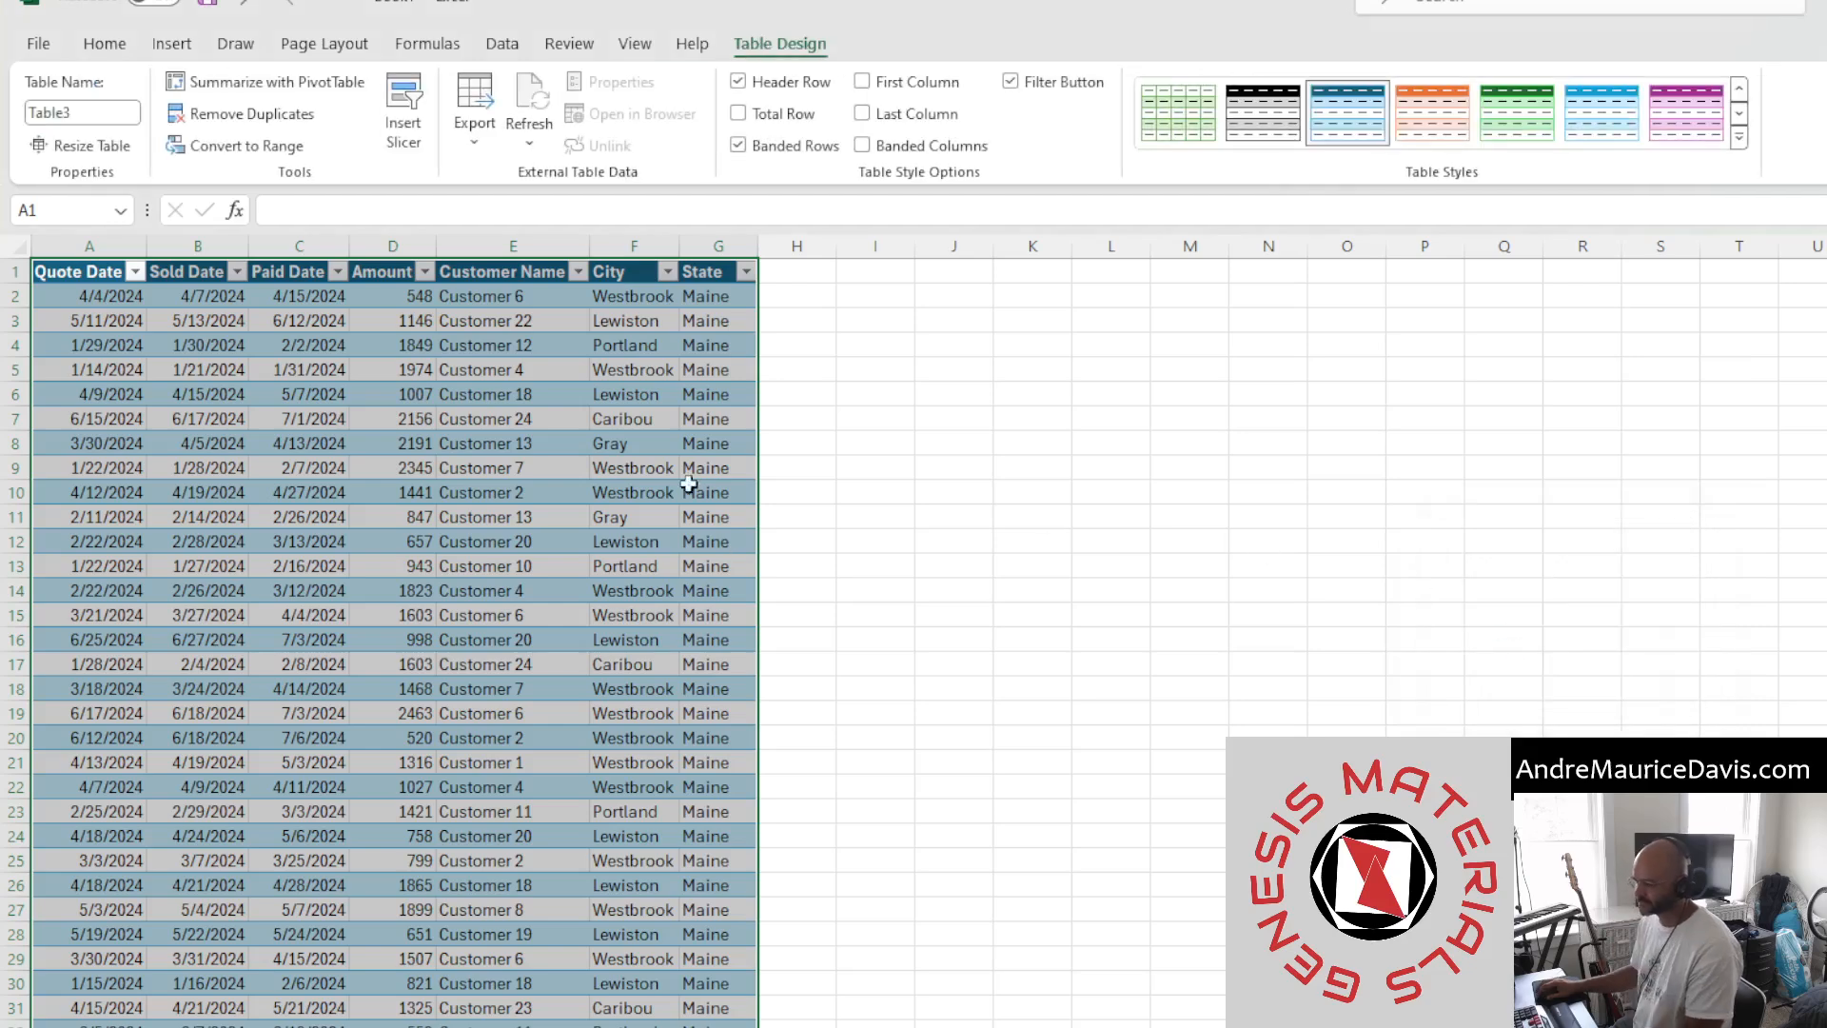
{"action": "left_click", "coordinate": [78, 116]}
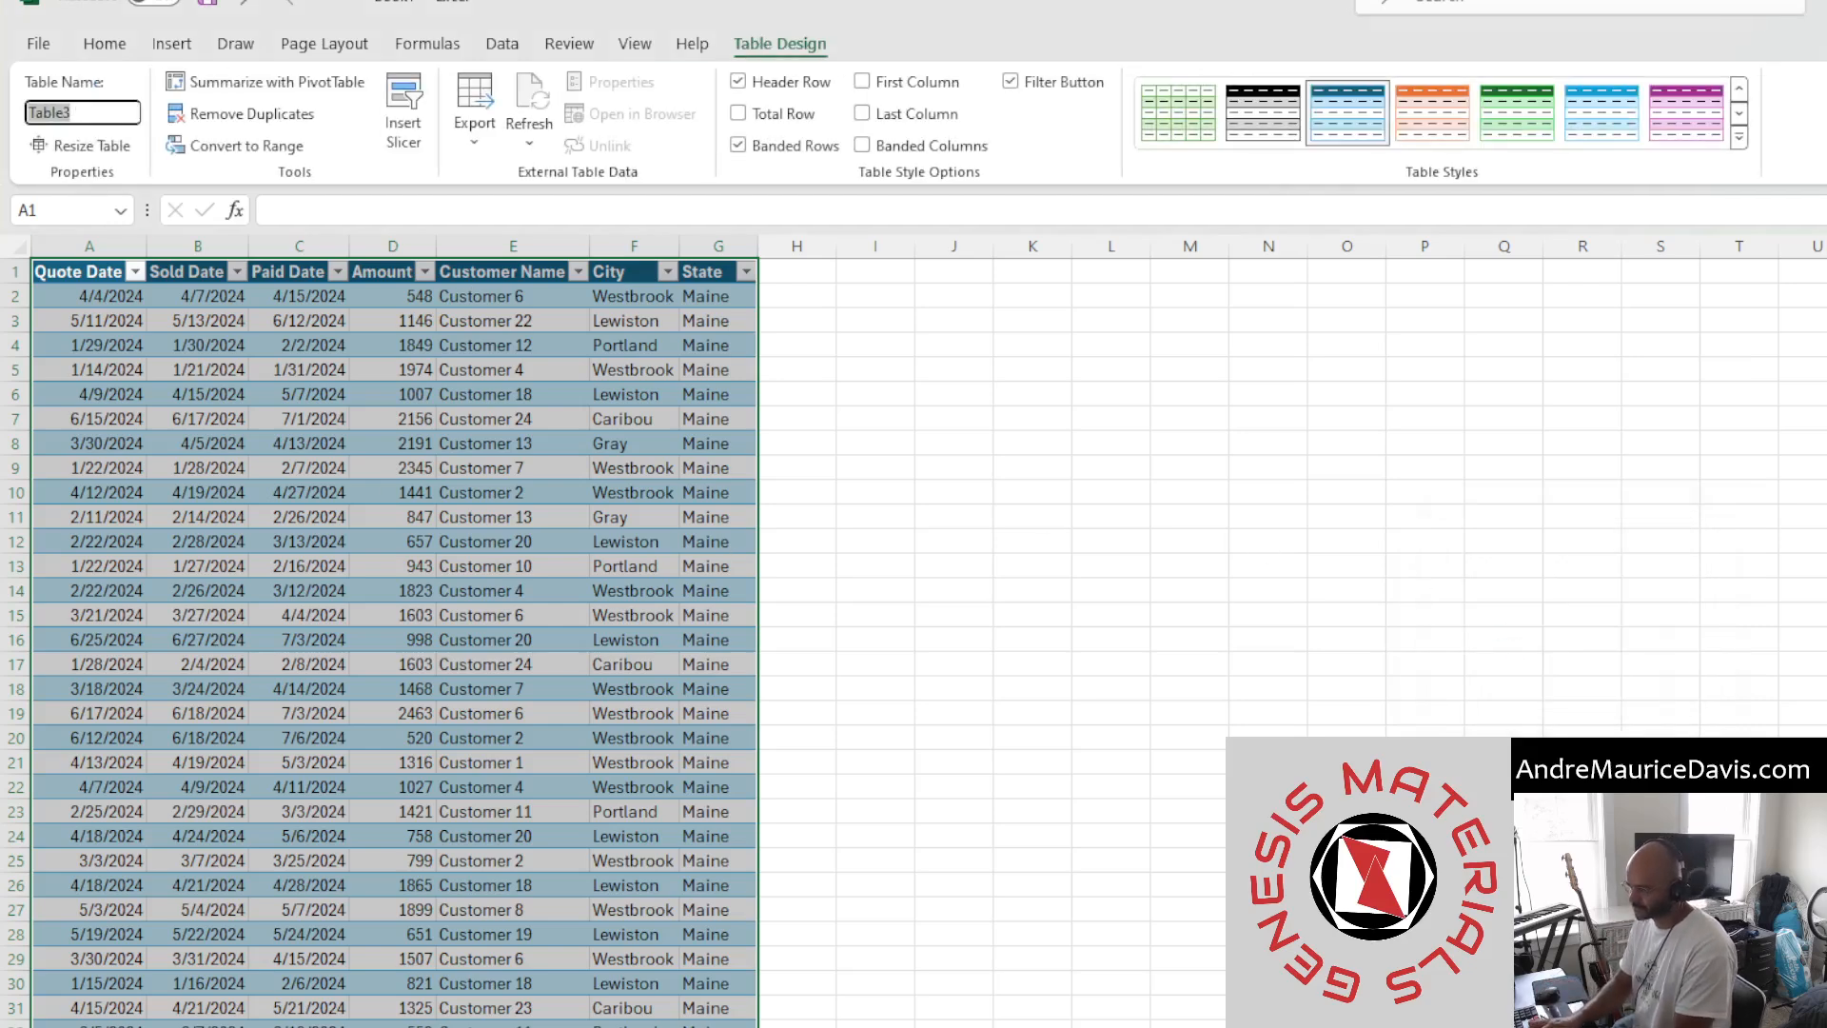
{"action": "type", "text": "Sales"}
{"action": "key", "text": "Return"}
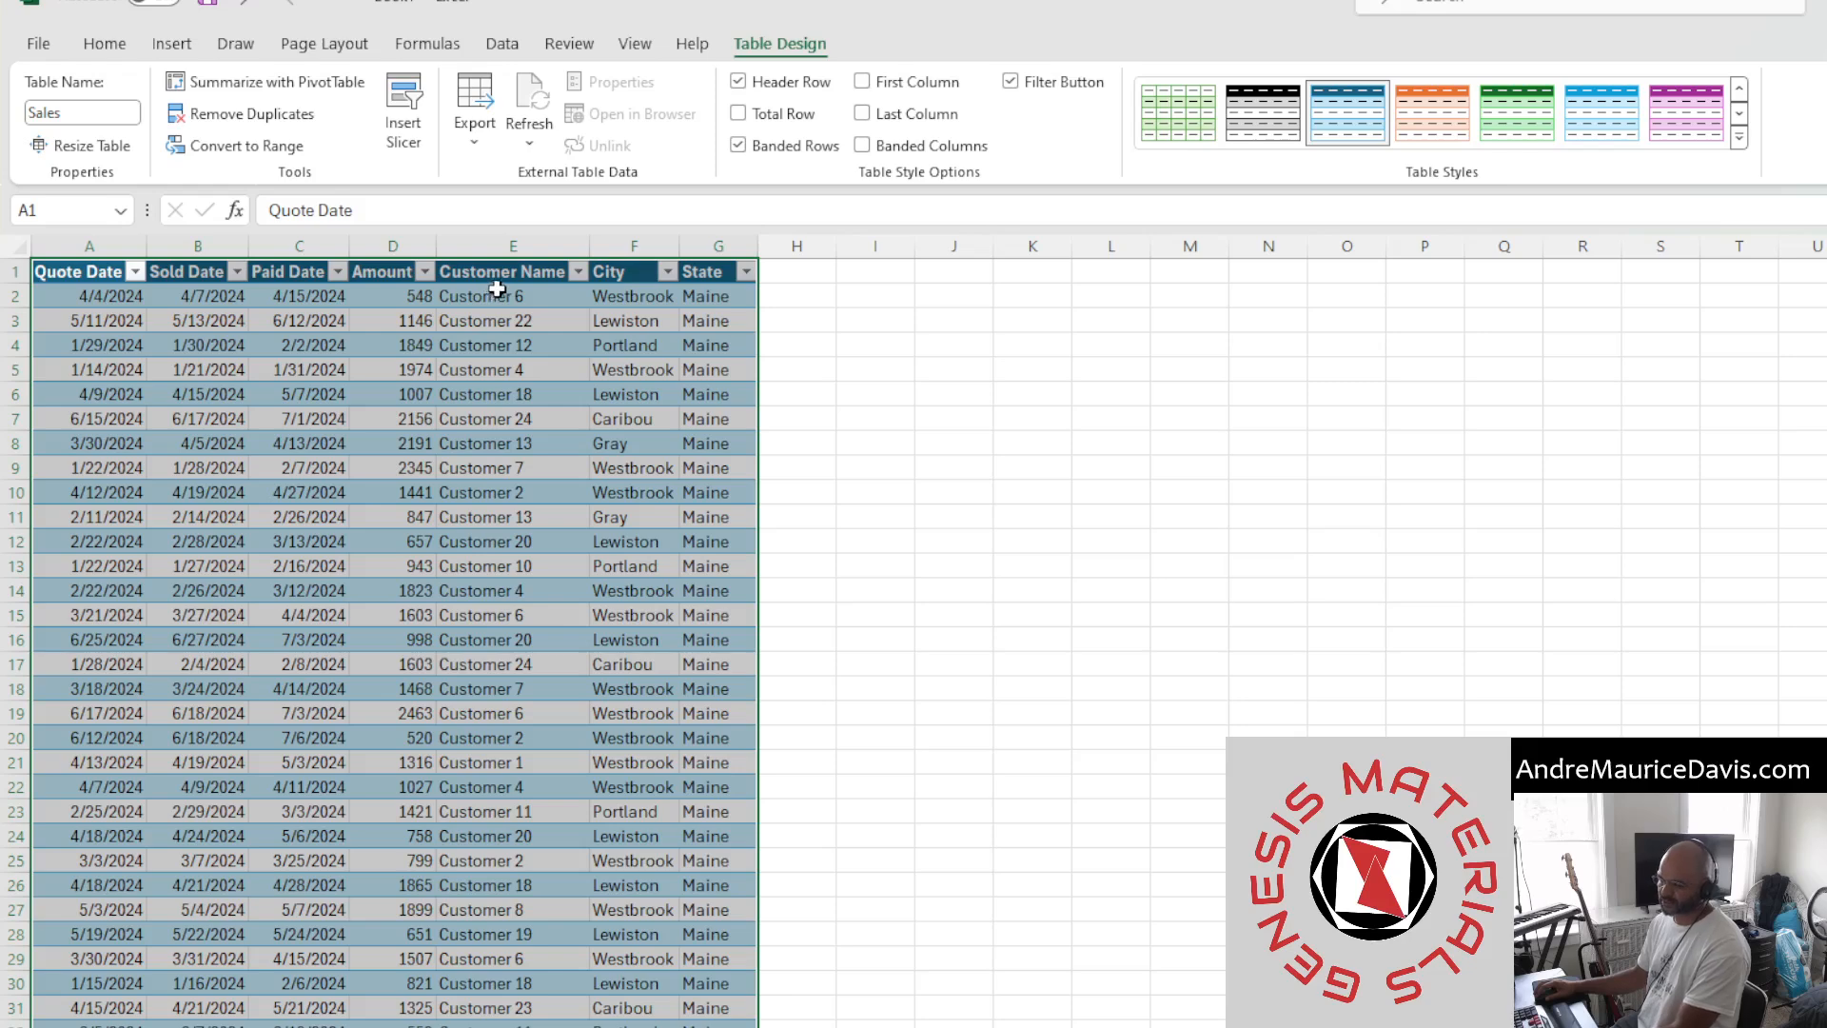
{"action": "left_click", "coordinate": [521, 566]}
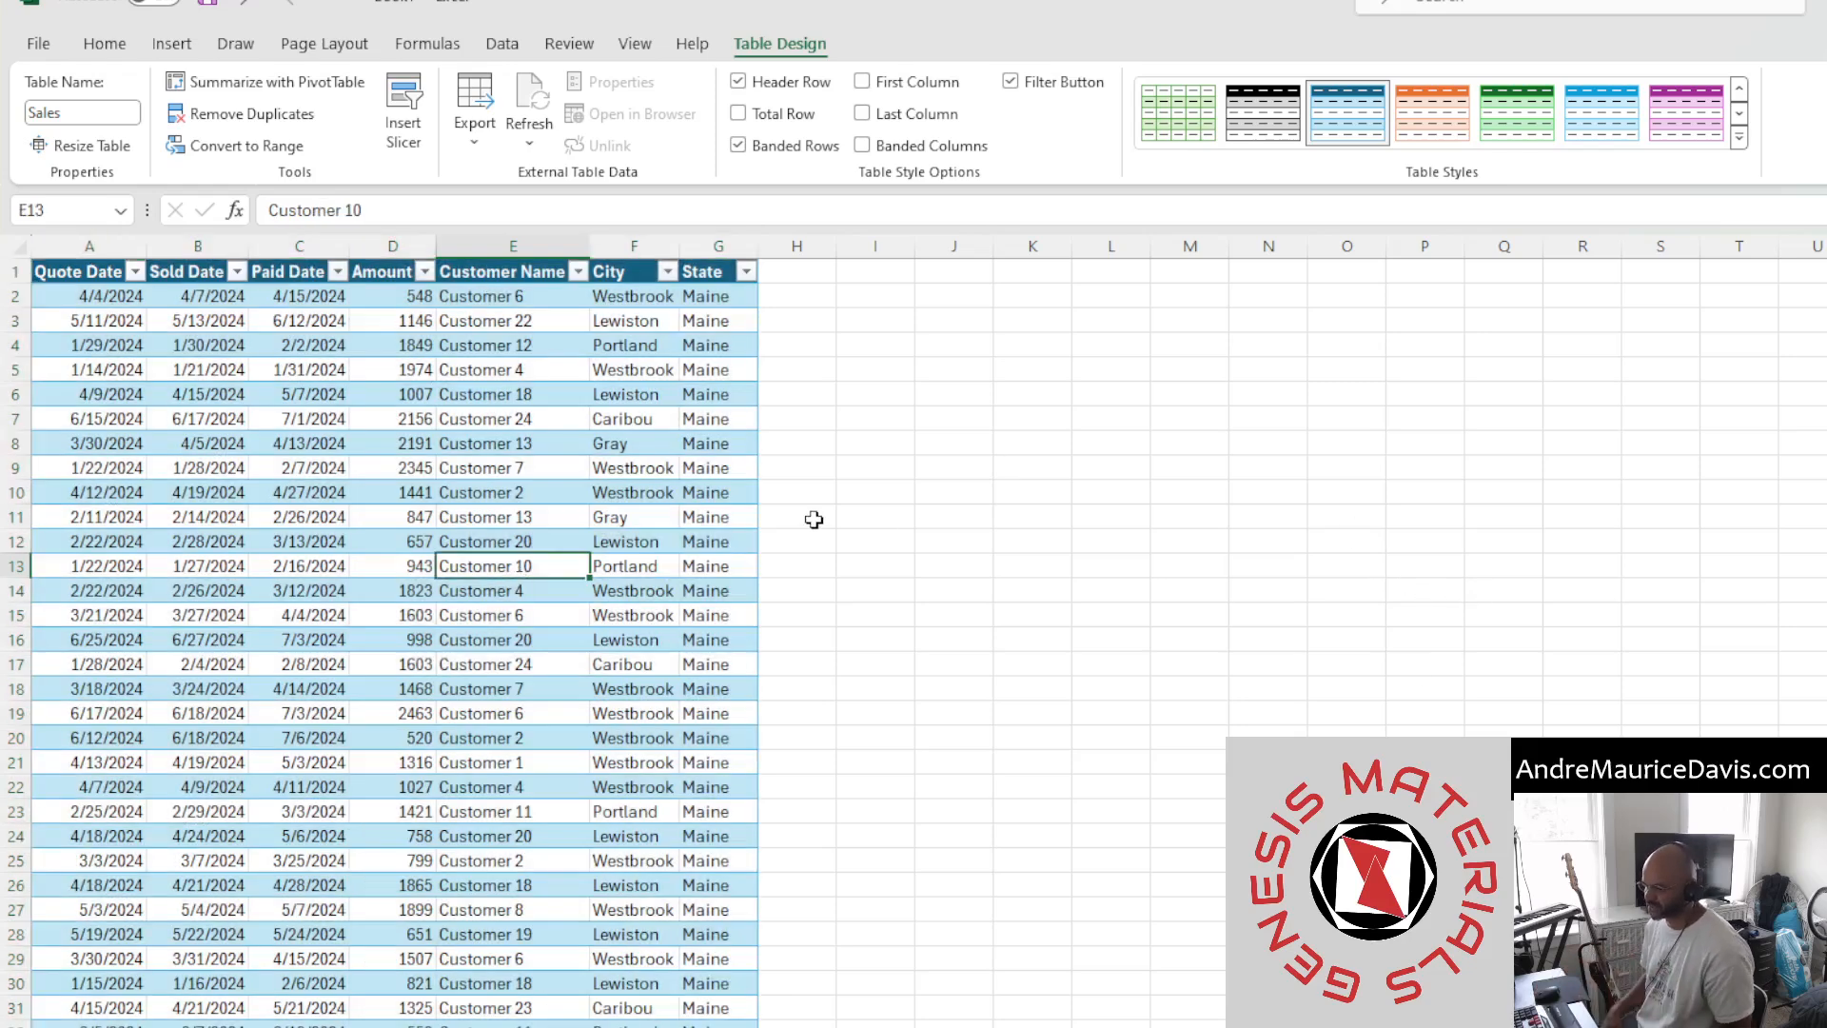
Apply the dollar accounting format to the Sales table's Amount column and autofit its width
{"action": "left_click", "coordinate": [382, 271]}
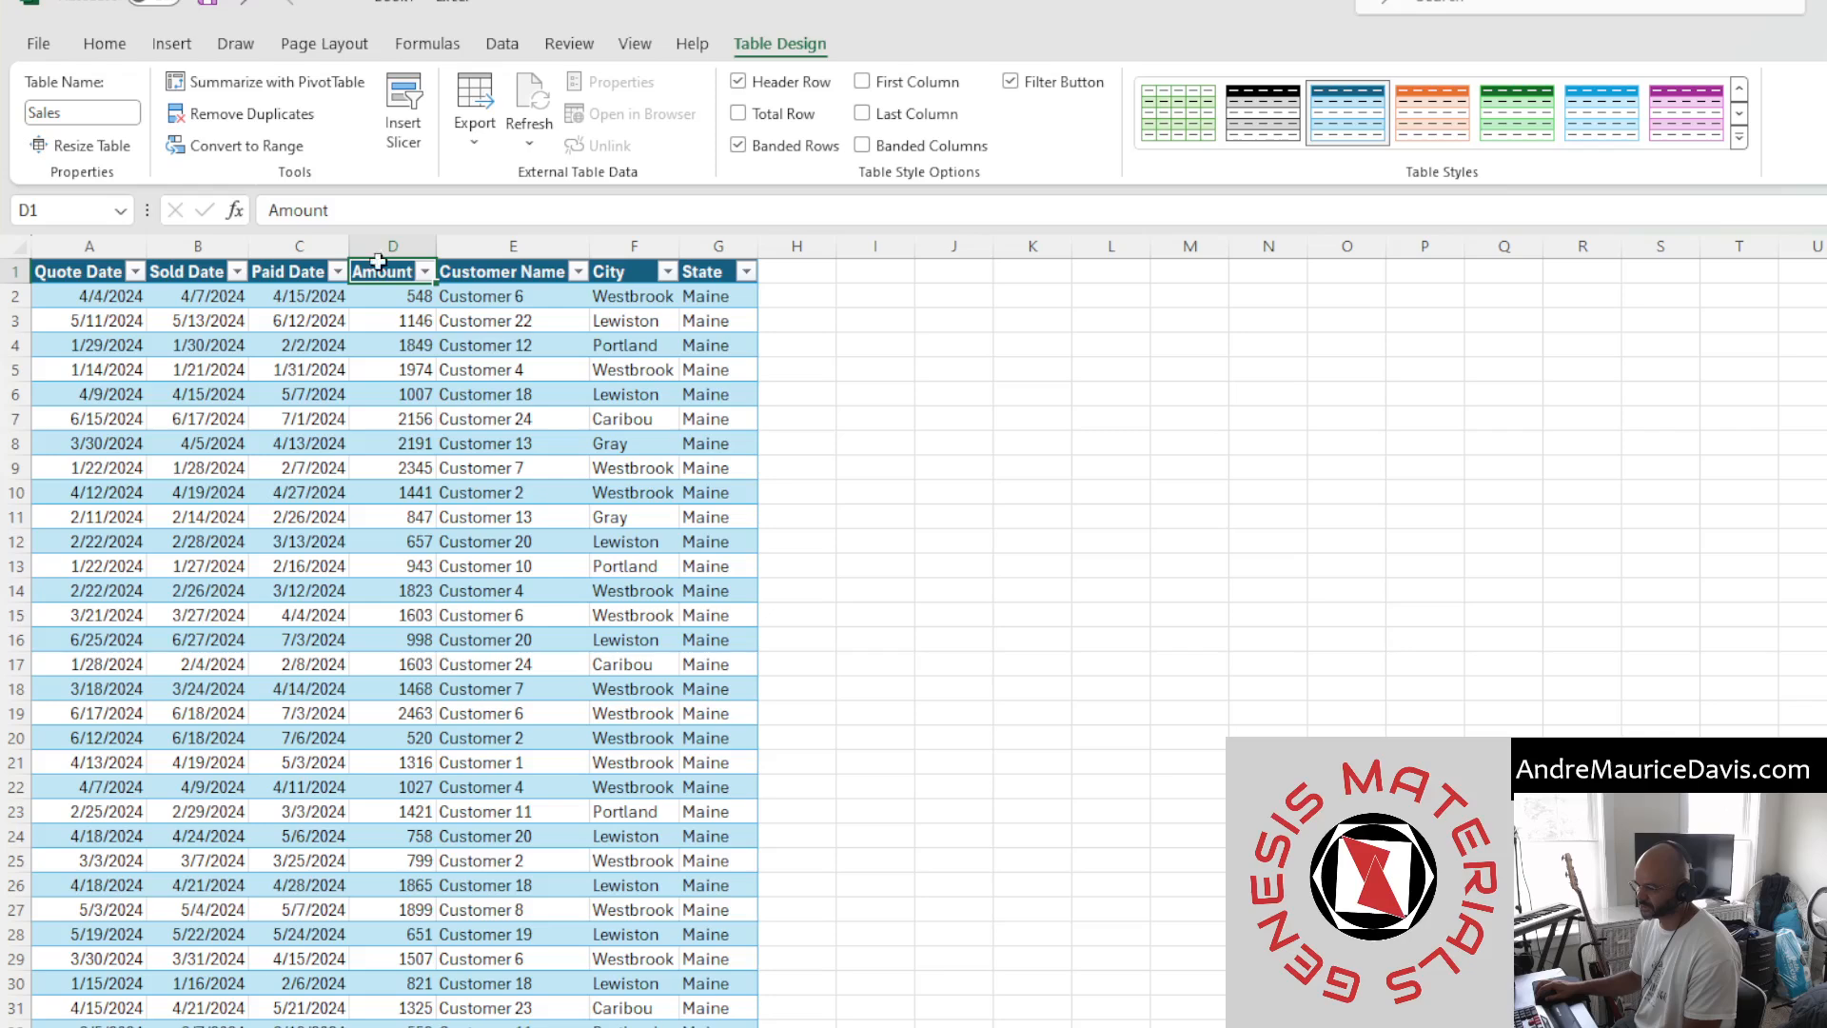
{"action": "left_click", "coordinate": [378, 261]}
{"action": "left_click", "coordinate": [104, 44]}
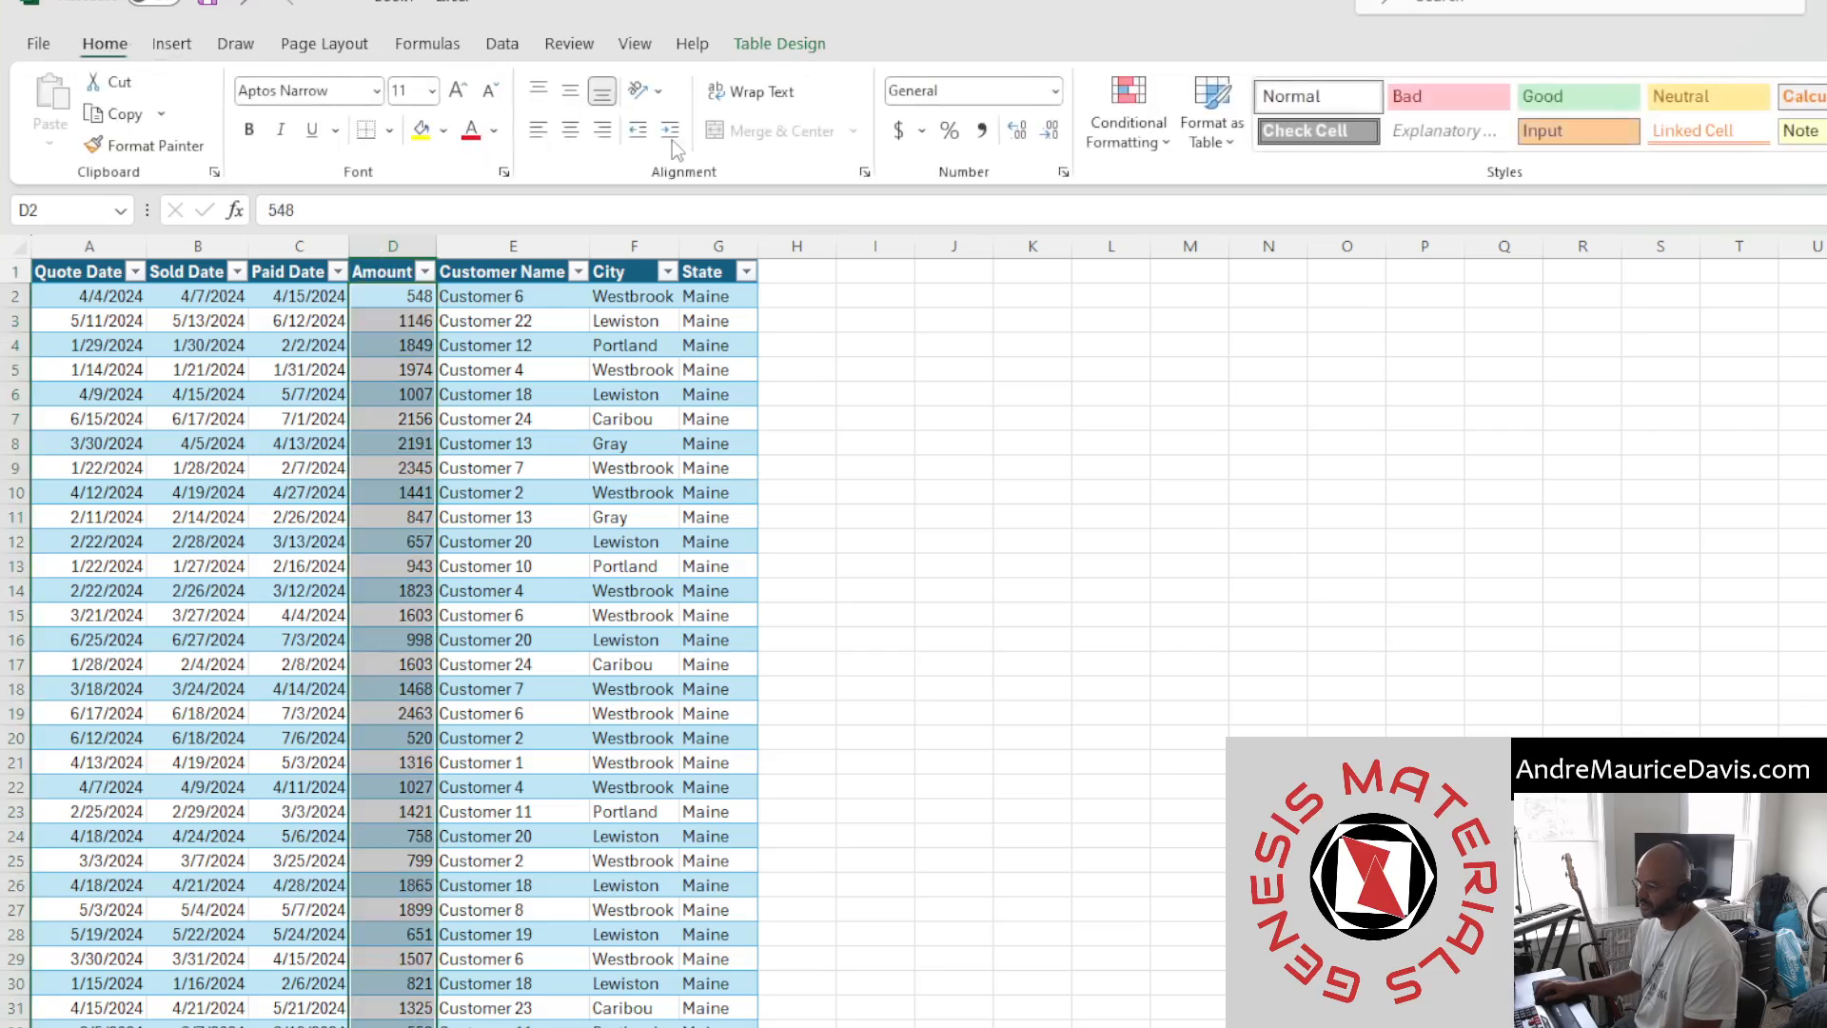
{"action": "left_click", "coordinate": [900, 127]}
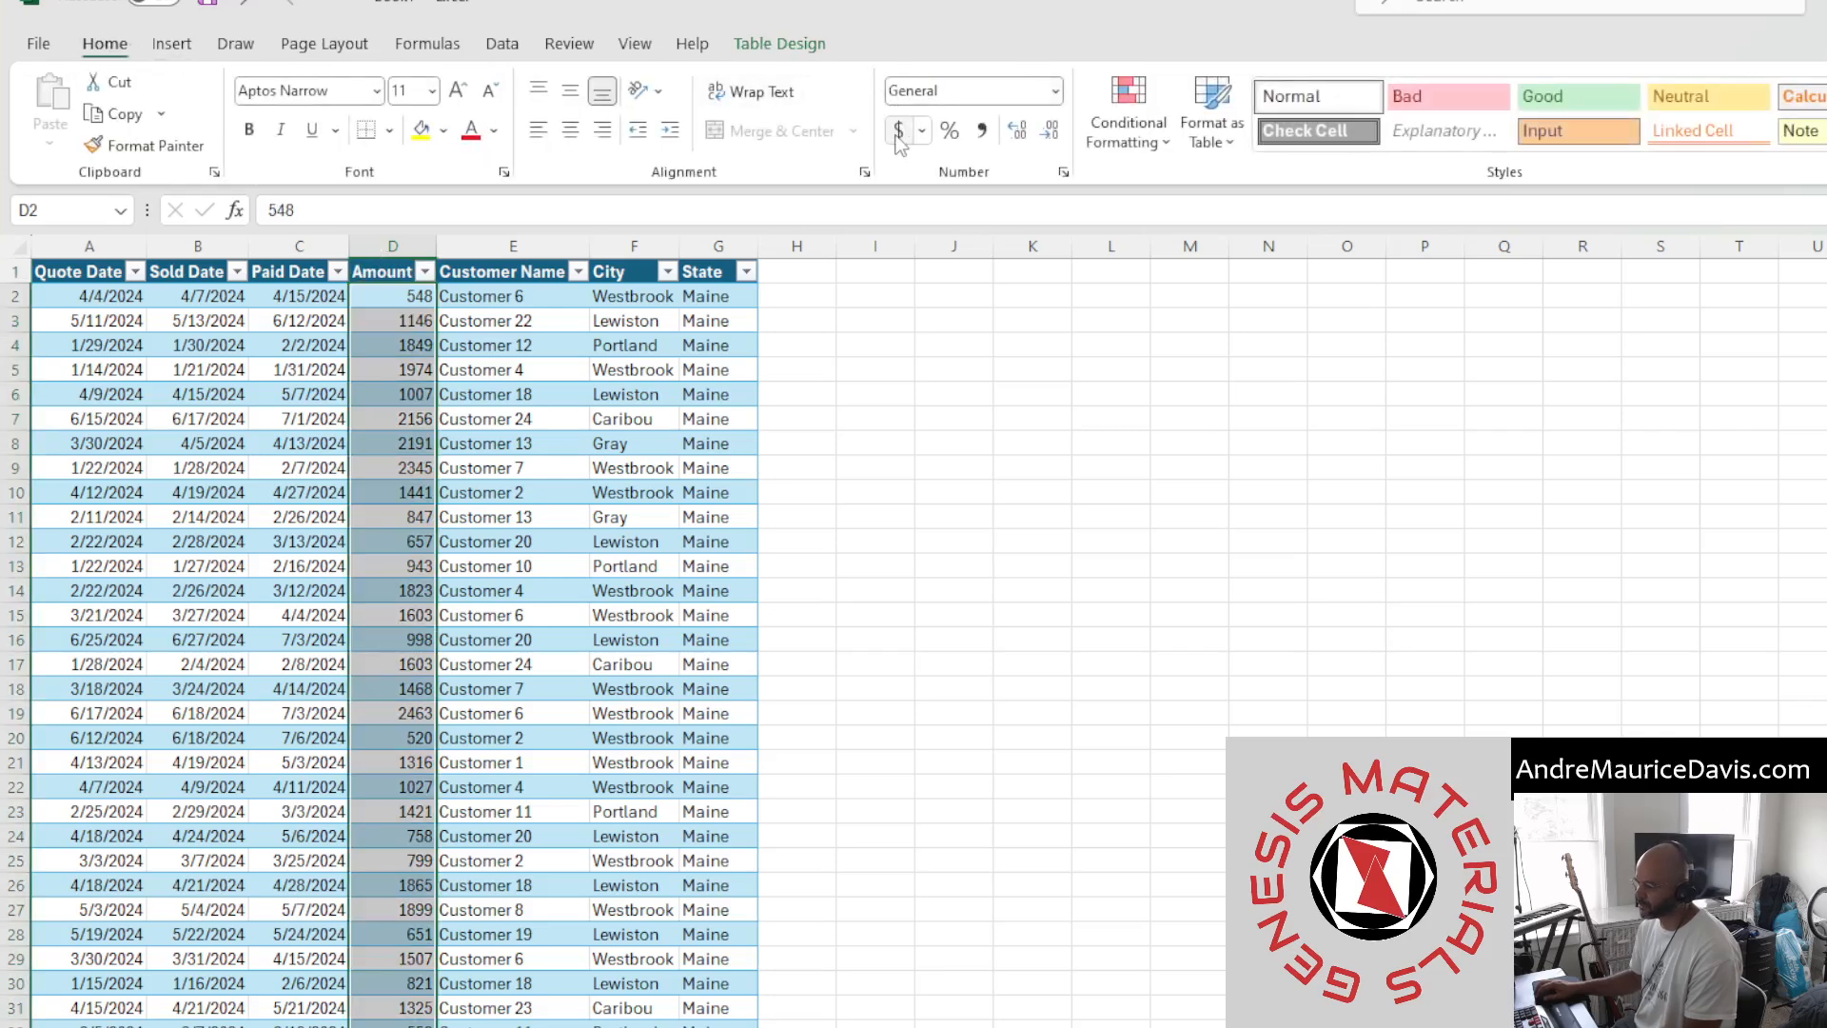
{"action": "double_click", "coordinate": [434, 244]}
{"action": "left_click", "coordinate": [514, 541]}
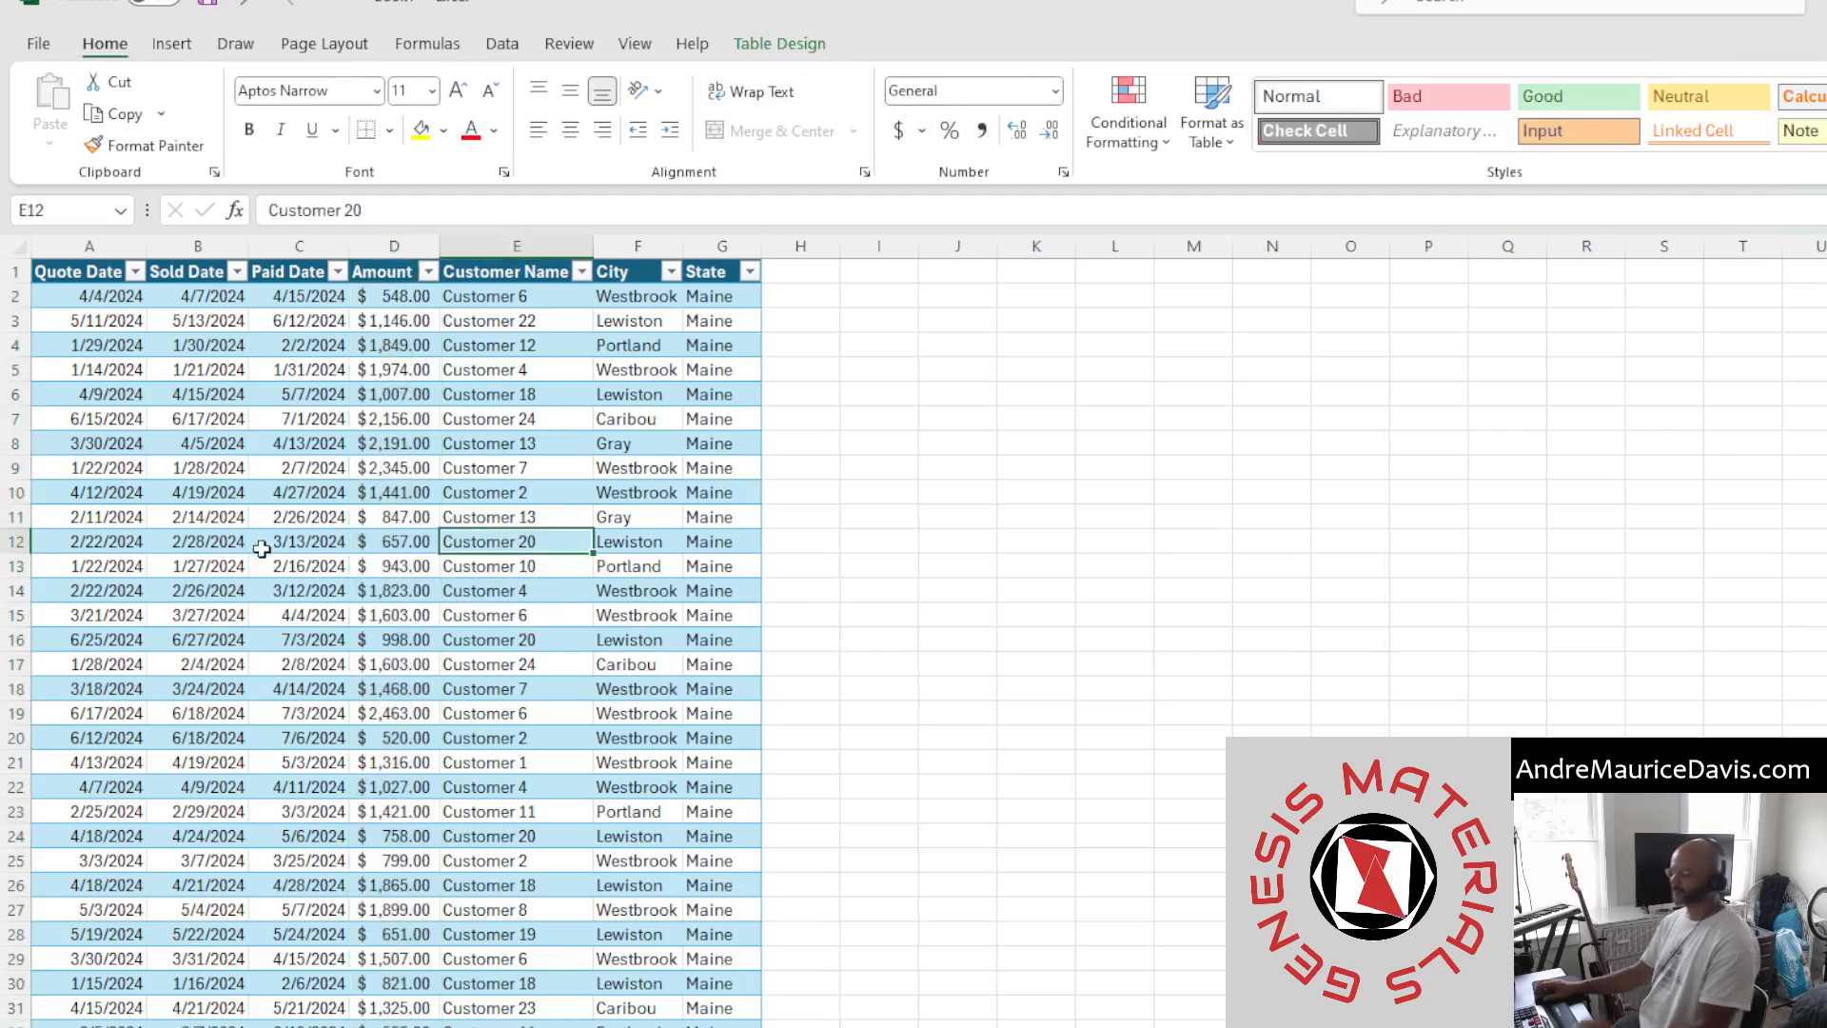